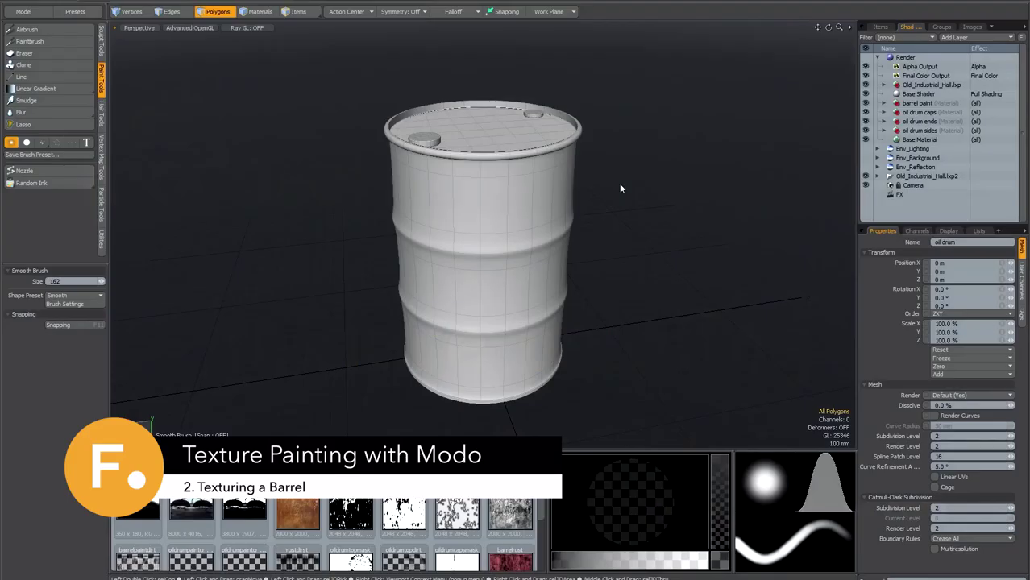
Look over the oil drum from above, and view its oil drum UV and oil drum top UV maps
left_click_drag(626, 183, 672, 219, "alt")
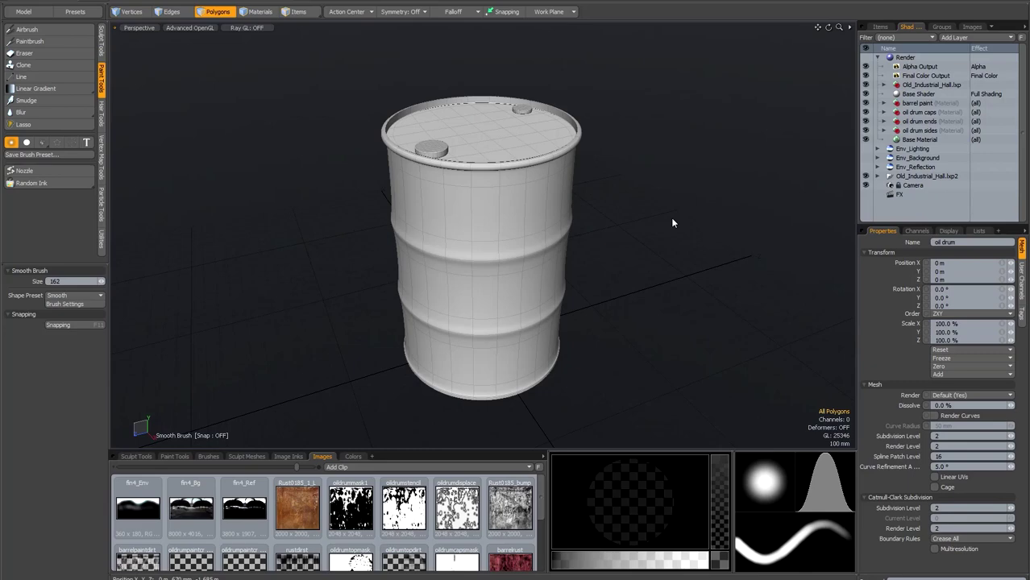
left_click_drag(639, 198, 637, 198, "alt")
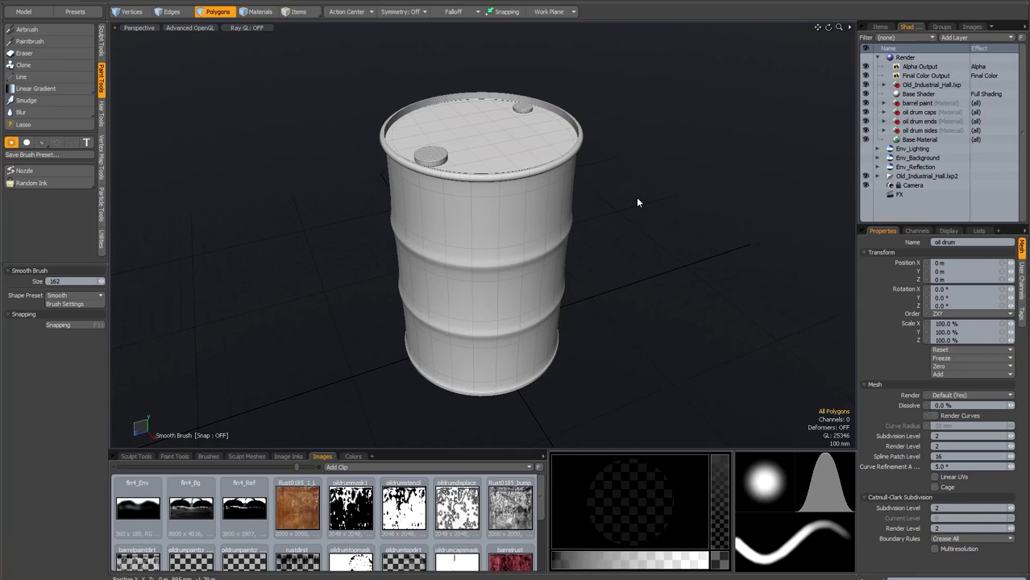
mouse_move(617, 198)
left_mouse_down("alt")
mouse_move(610, 189)
mouse_move(614, 200)
left_mouse_up("alt")
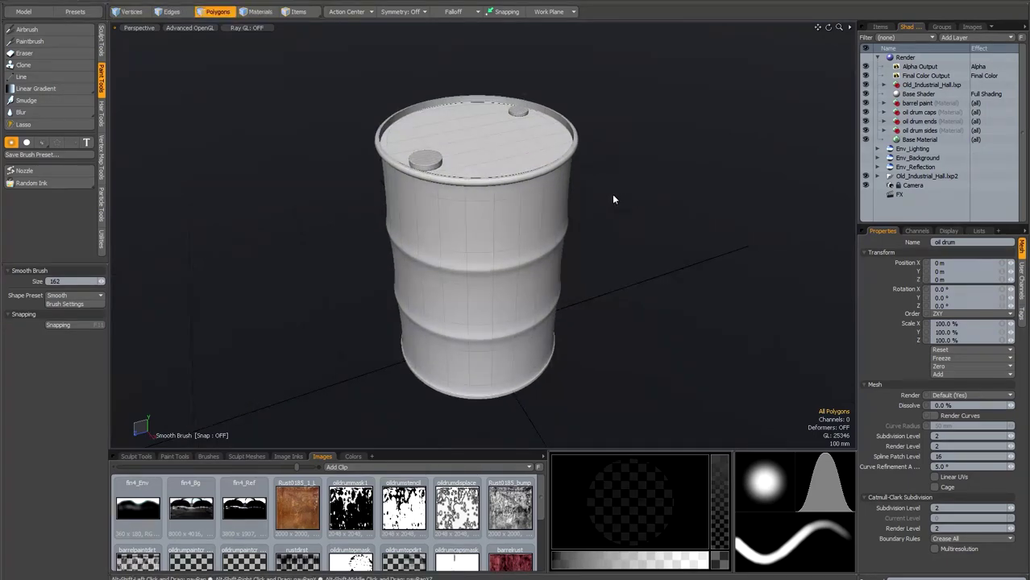
left_click(157, 1)
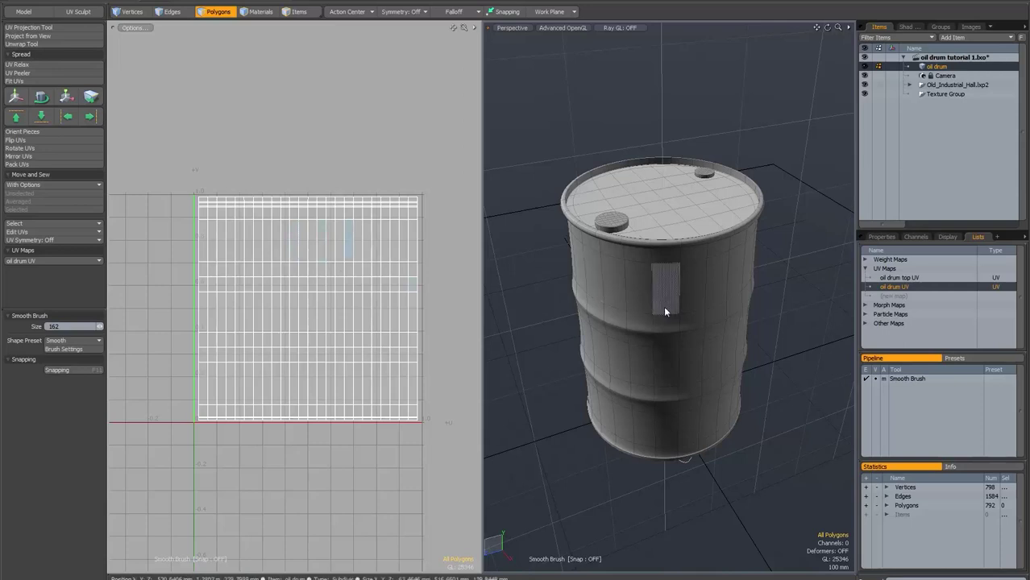
left_click(900, 278)
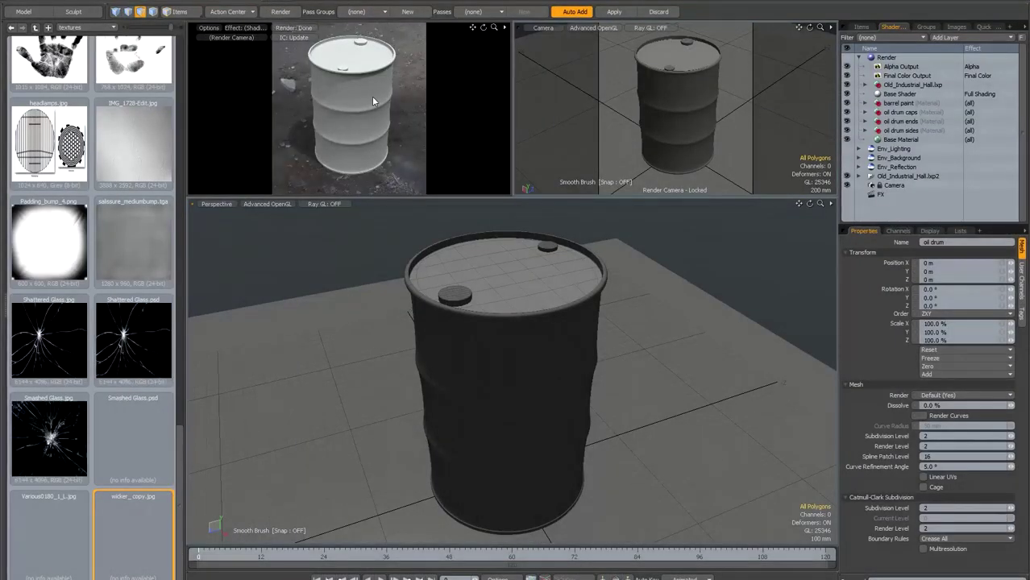
Enlarge the render preview to examine the untextured drum, and restore the multi-view arrangement
key("KP_0")
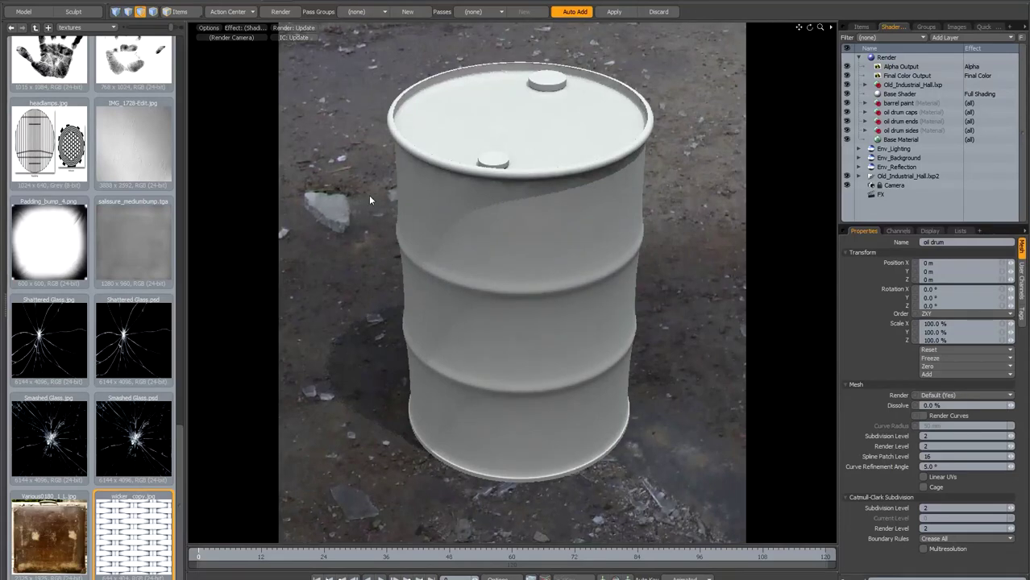
key("ctrl+space")
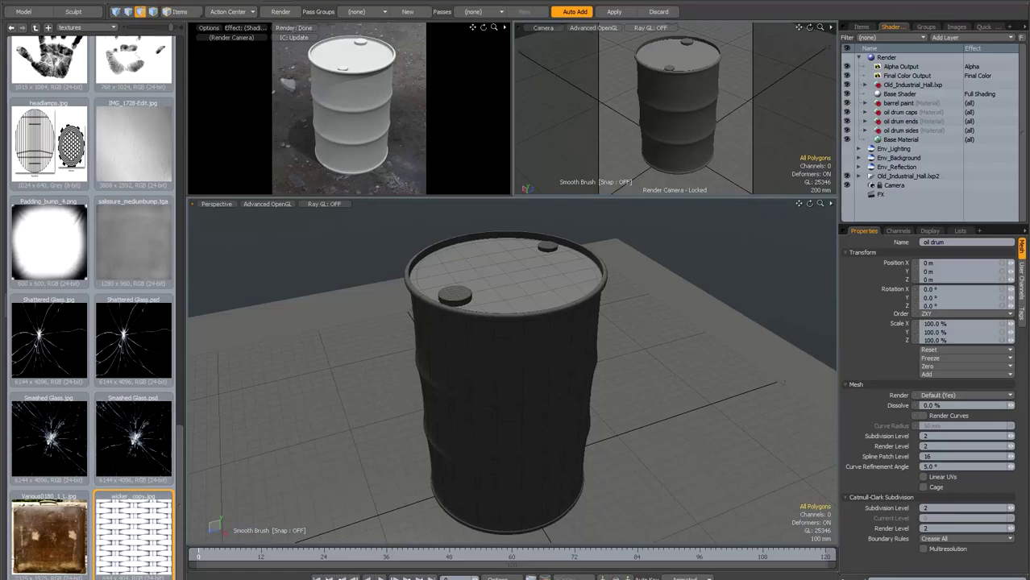
Switch to Firefox and browse the sIBL Archive's HDRI sets, including the Old Industrial Hall environment
key("alt+Tab")
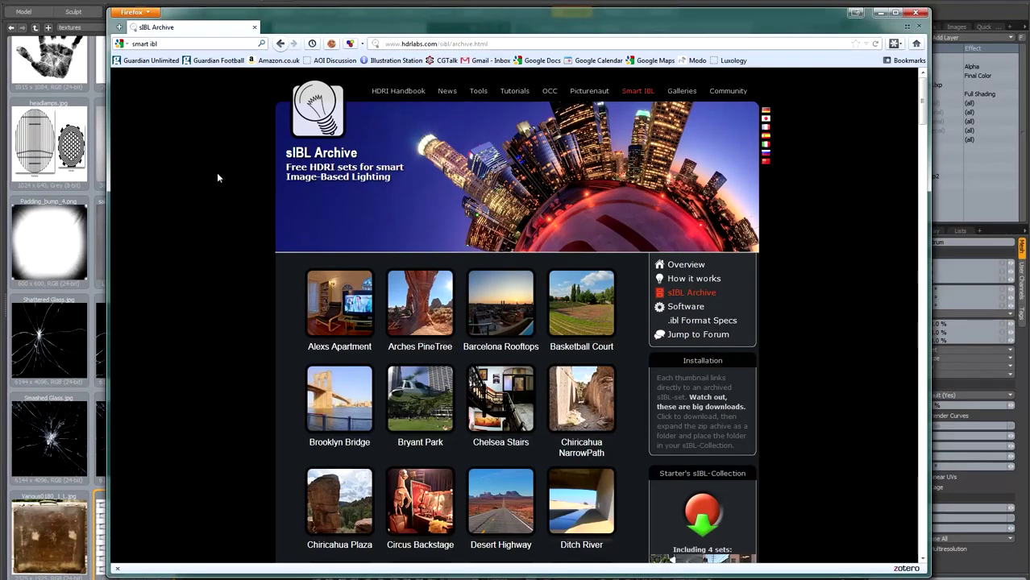
scroll(230, 178, "down", 5)
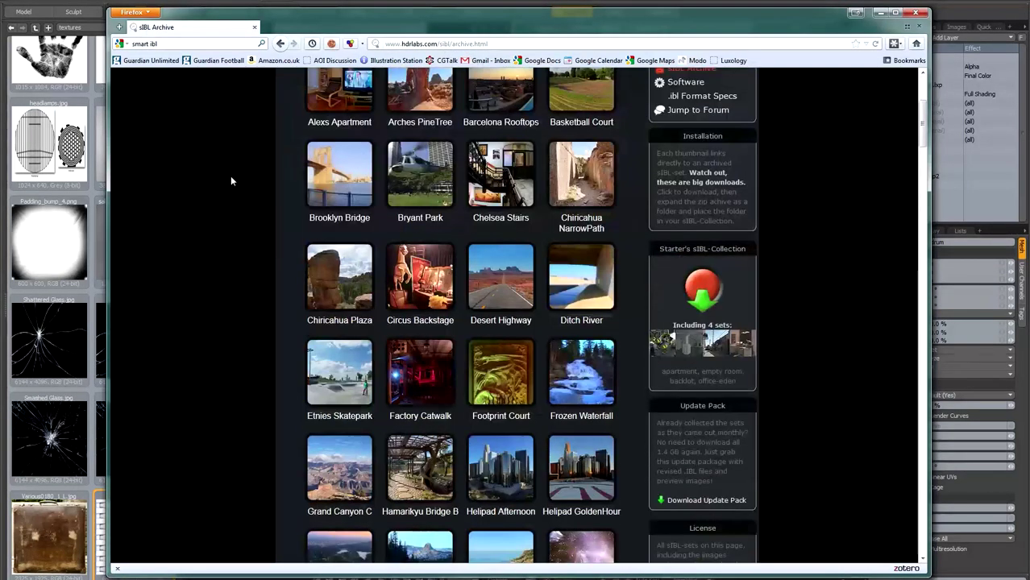
scroll(231, 181, "down", 5)
scroll(230, 181, "down", 5)
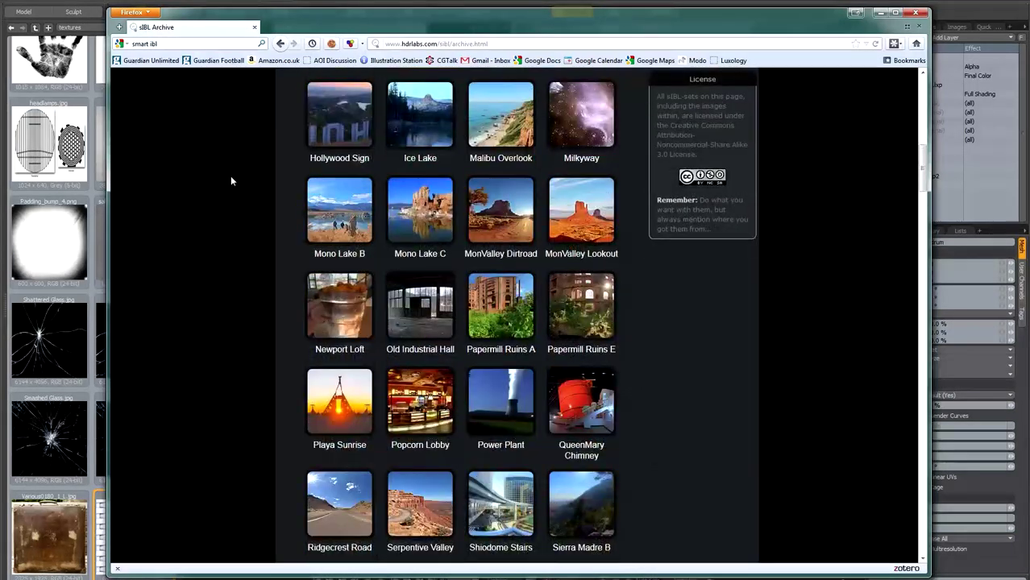
scroll(231, 181, "down", 5)
scroll(230, 180, "down", 5)
scroll(231, 181, "down", 5)
scroll(231, 181, "up", 5)
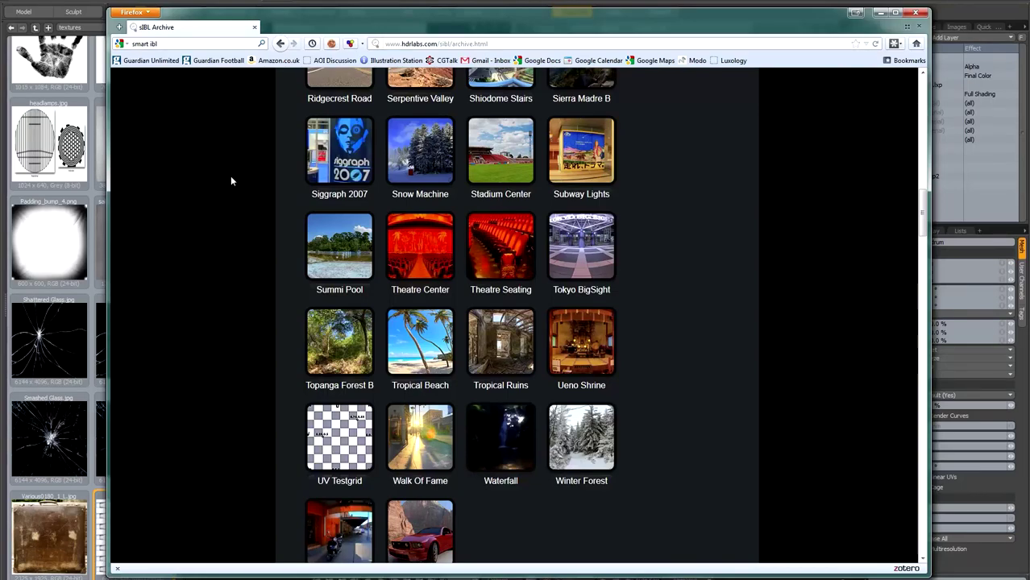
scroll(231, 175, "up", 5)
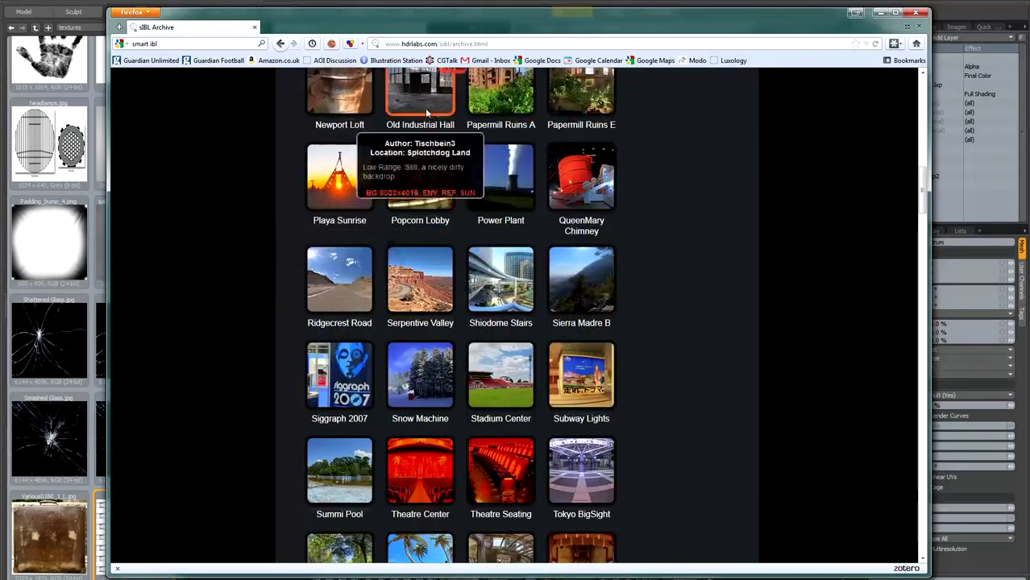
scroll(238, 146, "up", 5)
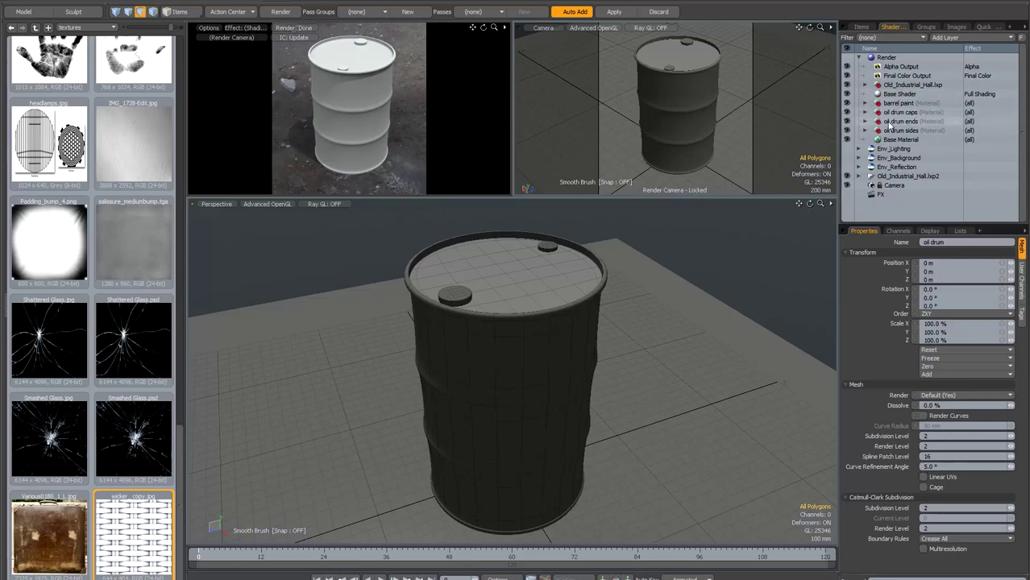
Restore the painting layout, review the three barrel reference photos full screen in the ref folder, and return to Modo
left_click(96, 1)
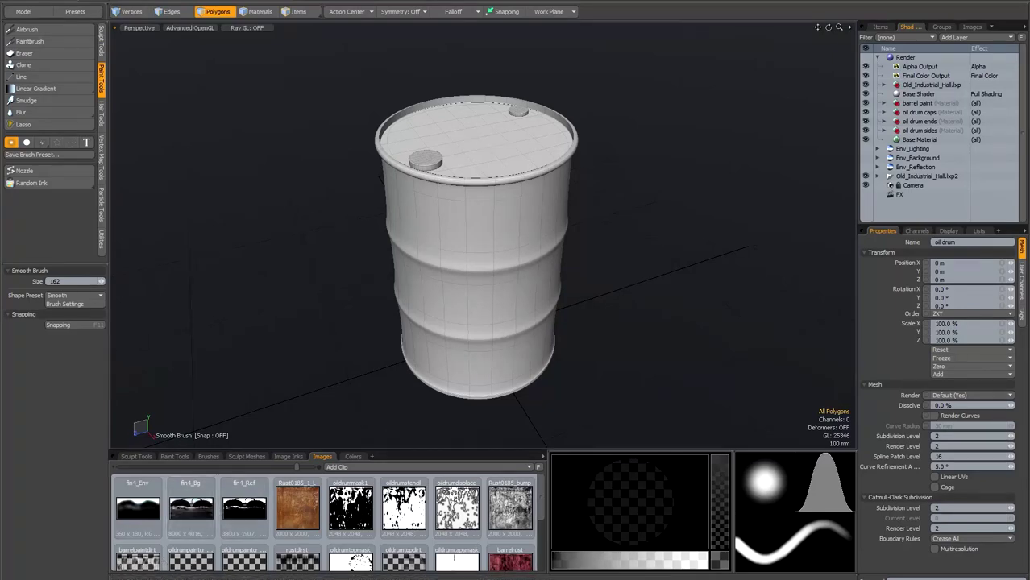
key("alt+Tab")
left_click(429, 198)
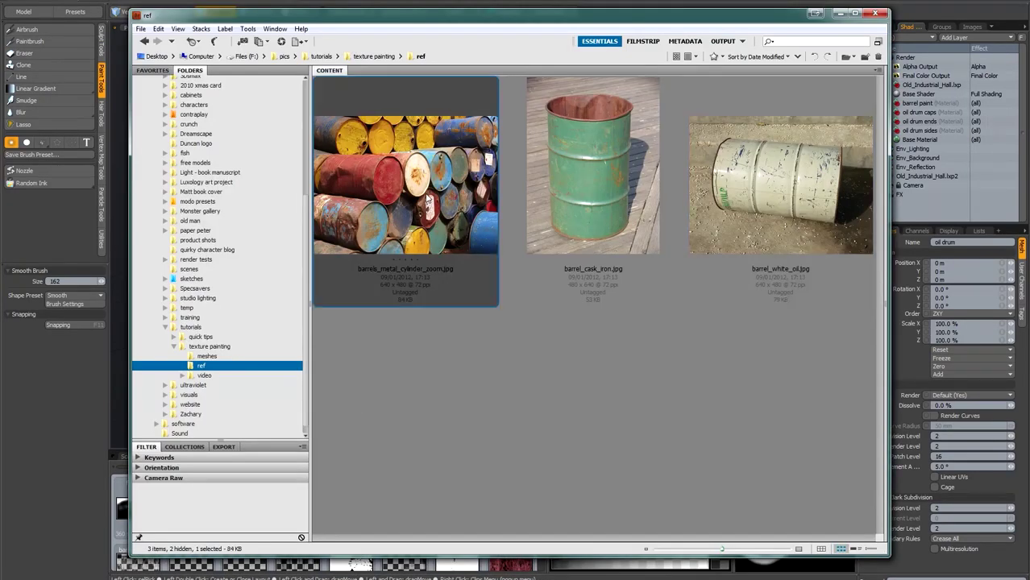
key("space")
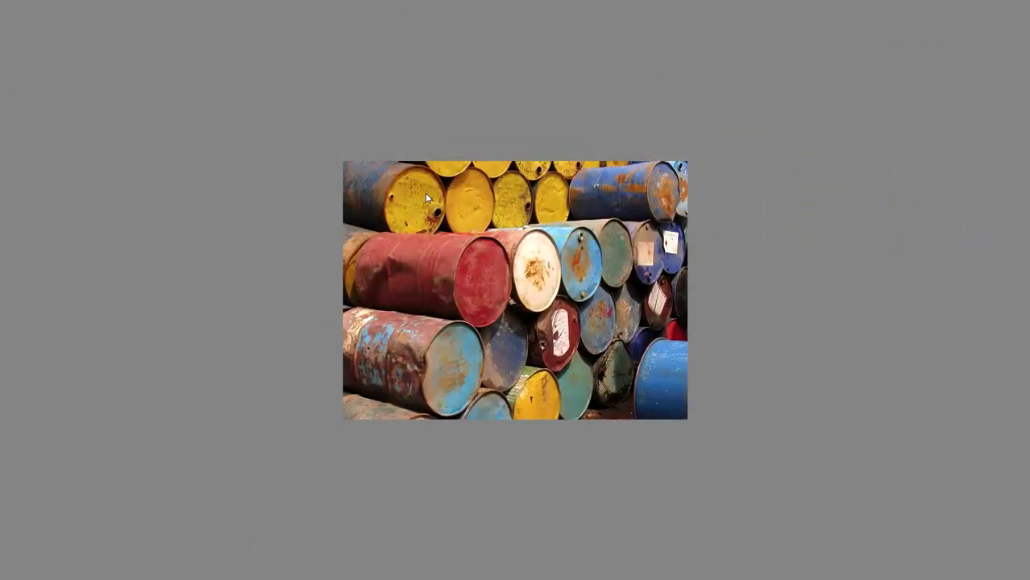
key("Right")
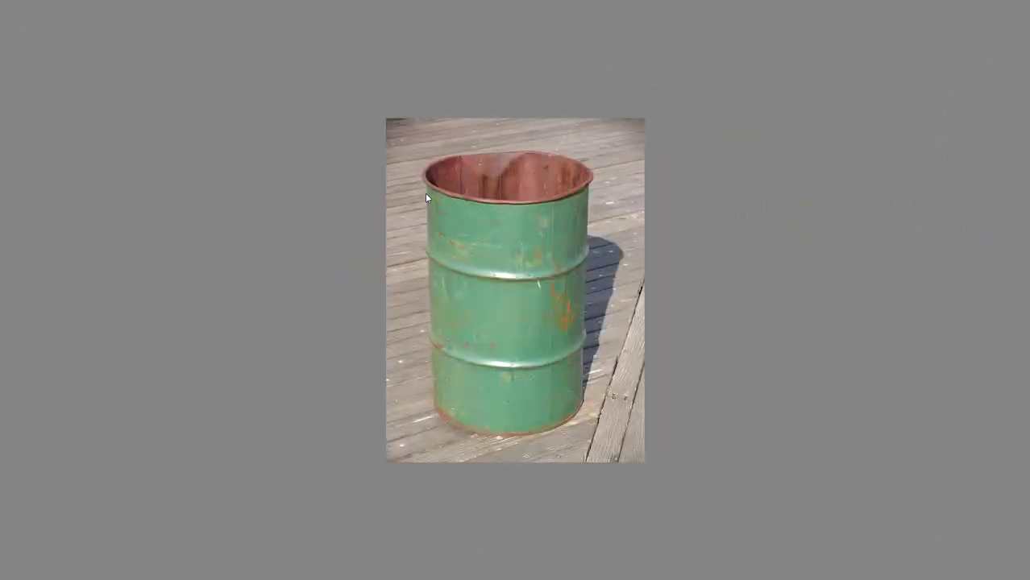
key("Right")
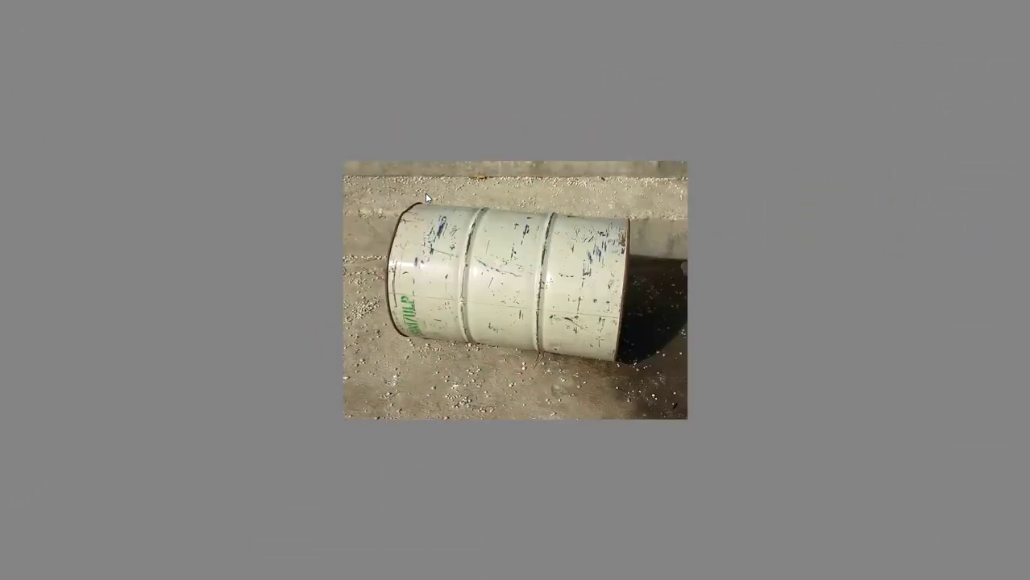
key("space")
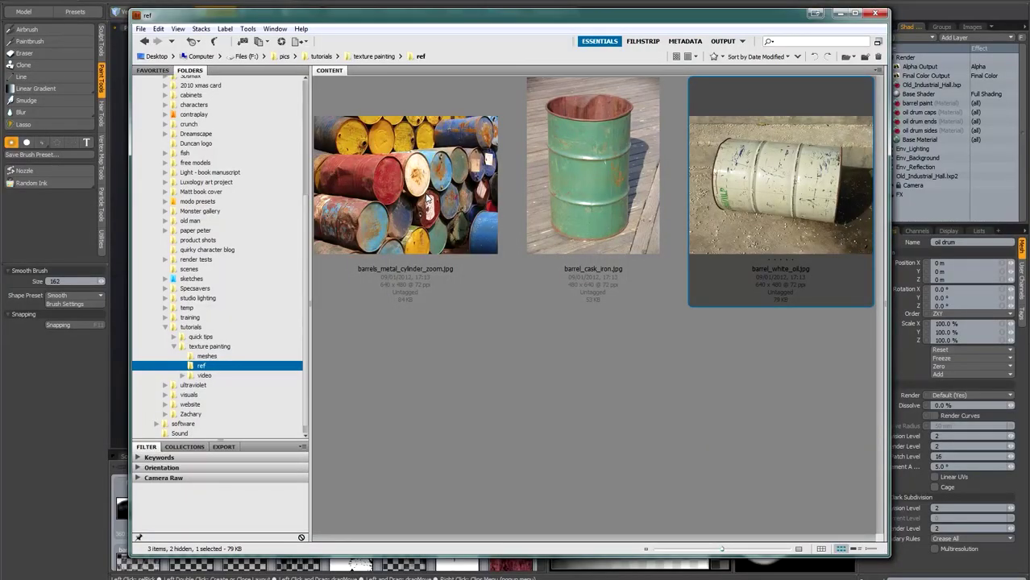
key("alt+Tab")
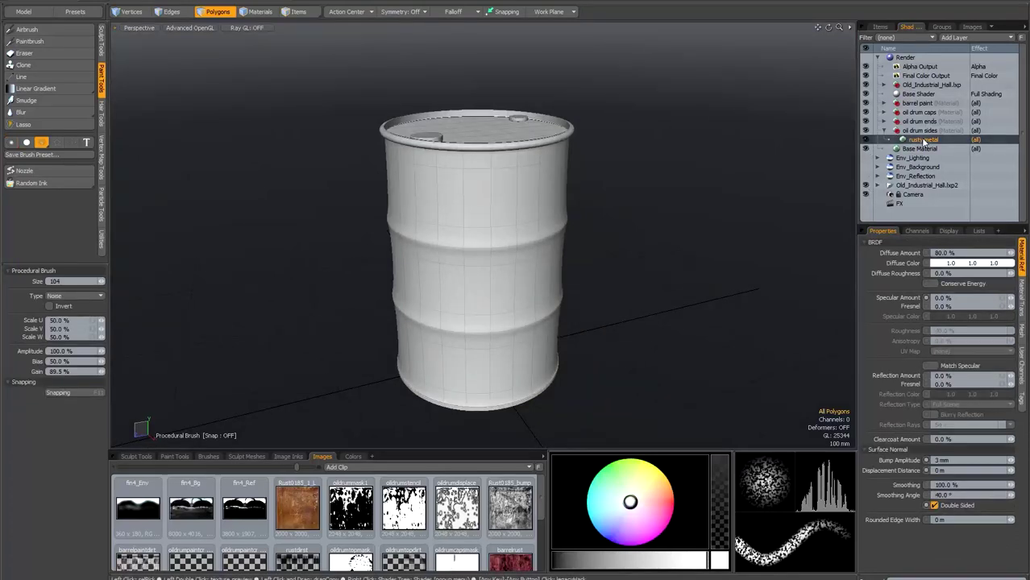
Start adding a new image map layer above the rusty metal material in the oil drum sides group
left_click(954, 37)
mouse_move(946, 93)
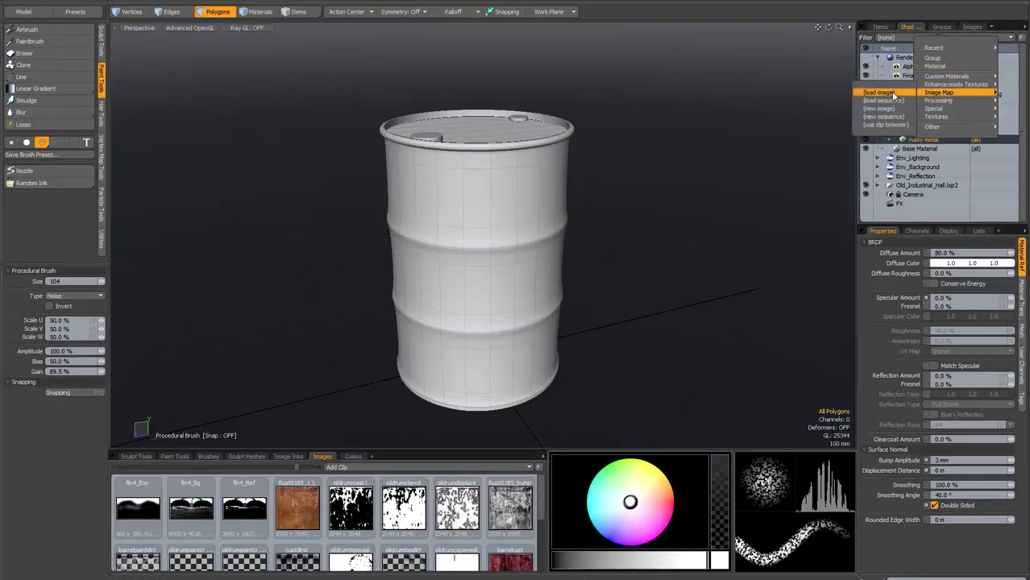
left_click(878, 109)
key("ctrl+s")
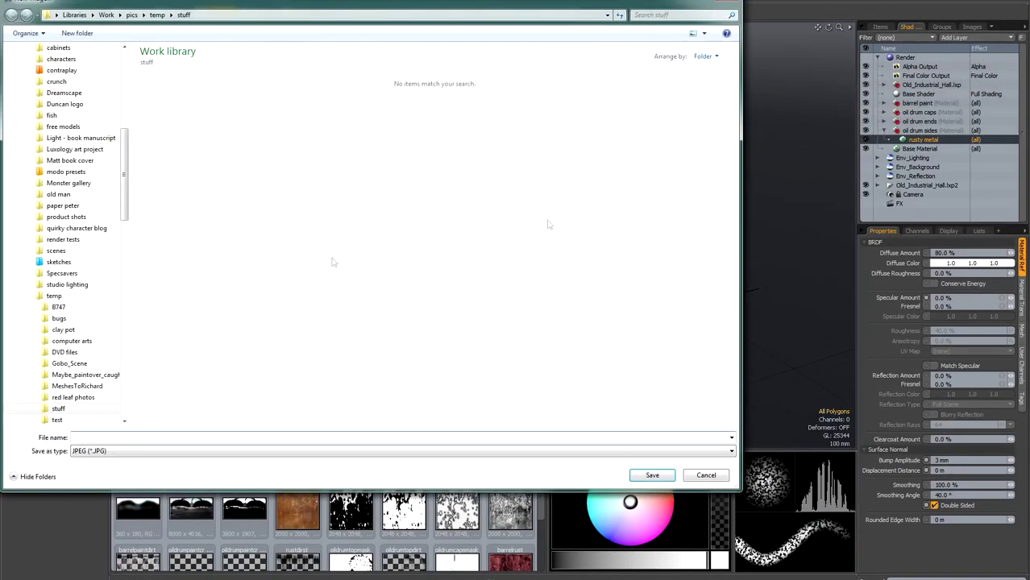
Save the new image as a JPEG named tutbarrelrust in the meshes folder under tutorials, texture painting
left_click_drag(248, 1, 325, 39)
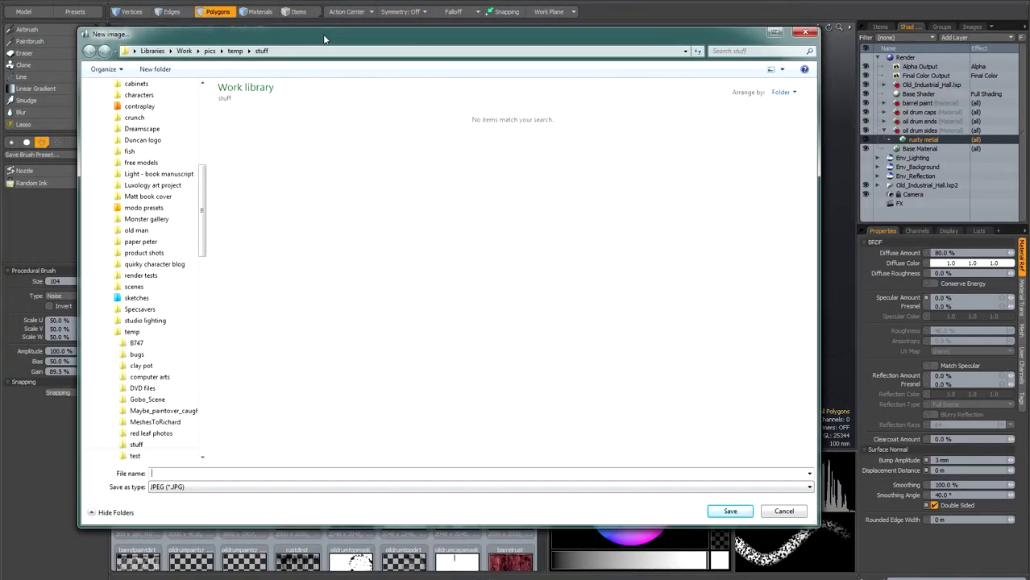
left_click(110, 333)
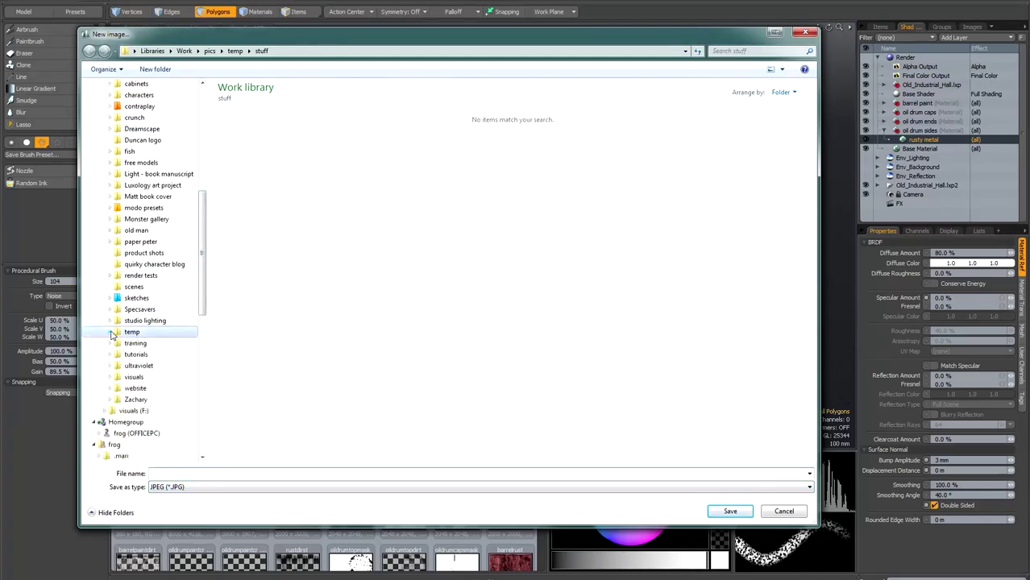
left_click(109, 354)
left_click(119, 377)
left_click(143, 389)
left_click(180, 477)
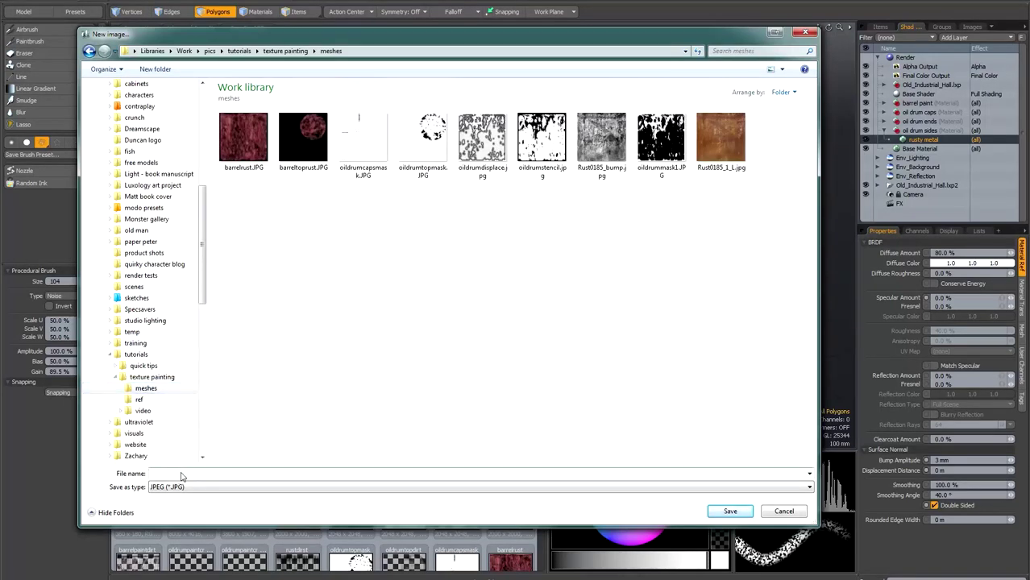
type("tutbarrelrust")
key("Return")
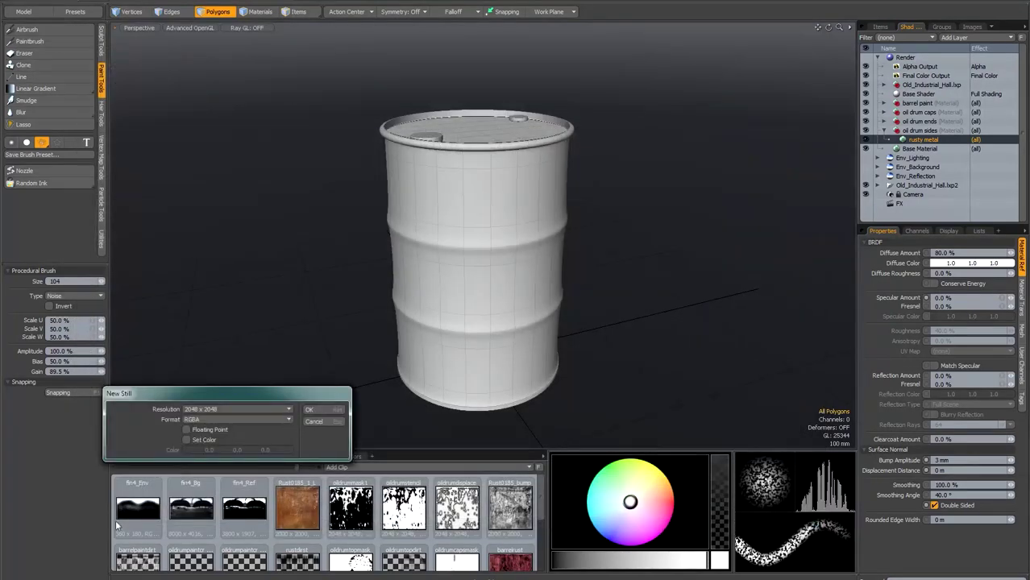
Create the still at 2048 x 2048 in RGB format with a solid black fill color
left_click_drag(286, 398, 494, 198)
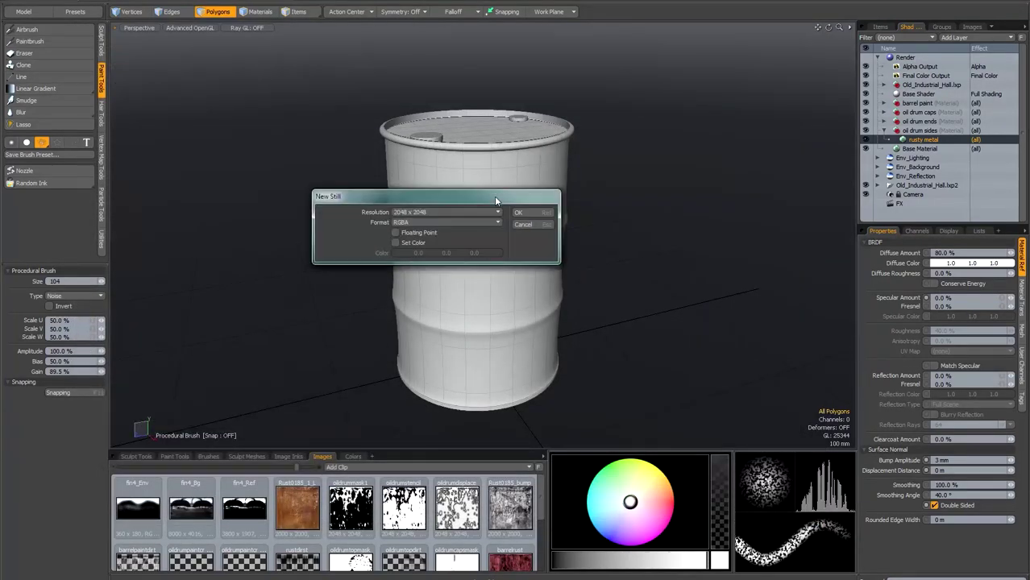
left_click(467, 223)
left_click(463, 217)
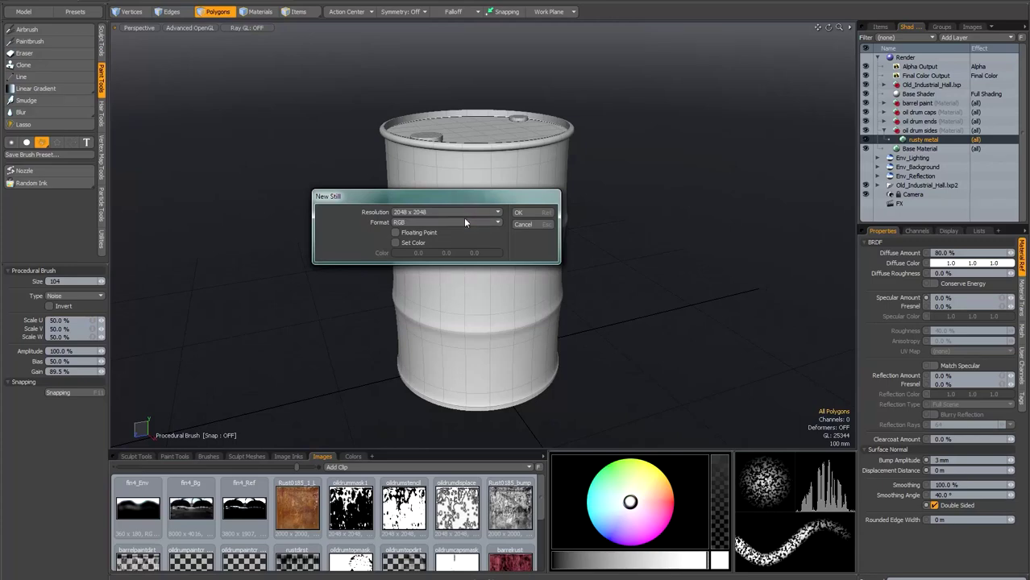
left_click(416, 244)
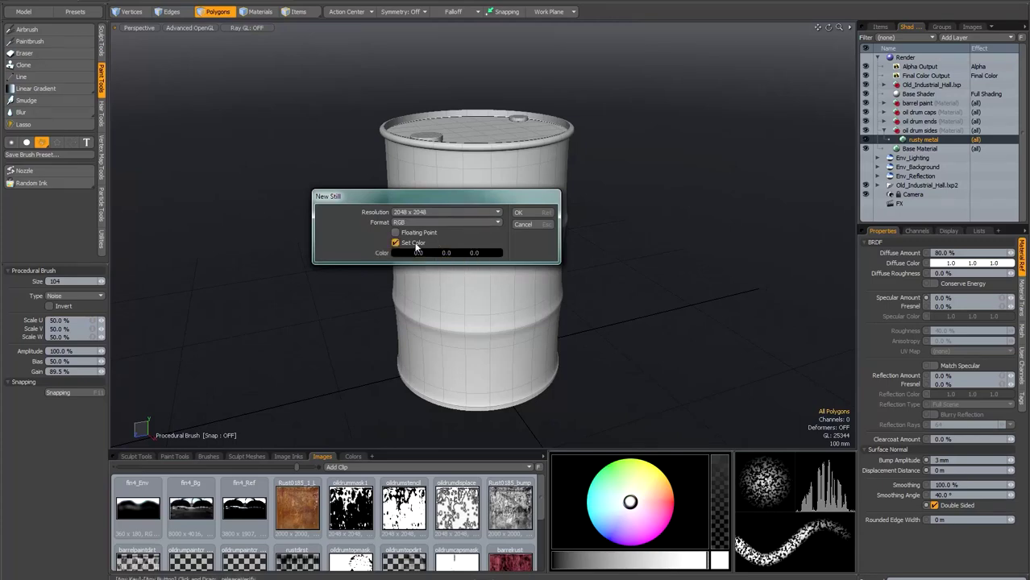
left_click(541, 214)
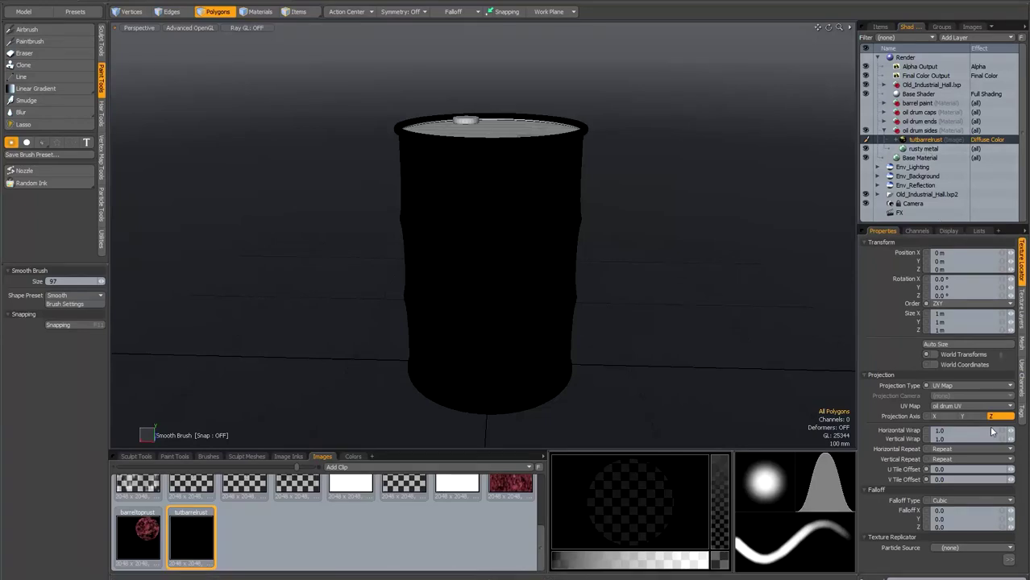
Set the gamma of the tutbarrelrust image layer to 0.4546
left_click(1022, 310)
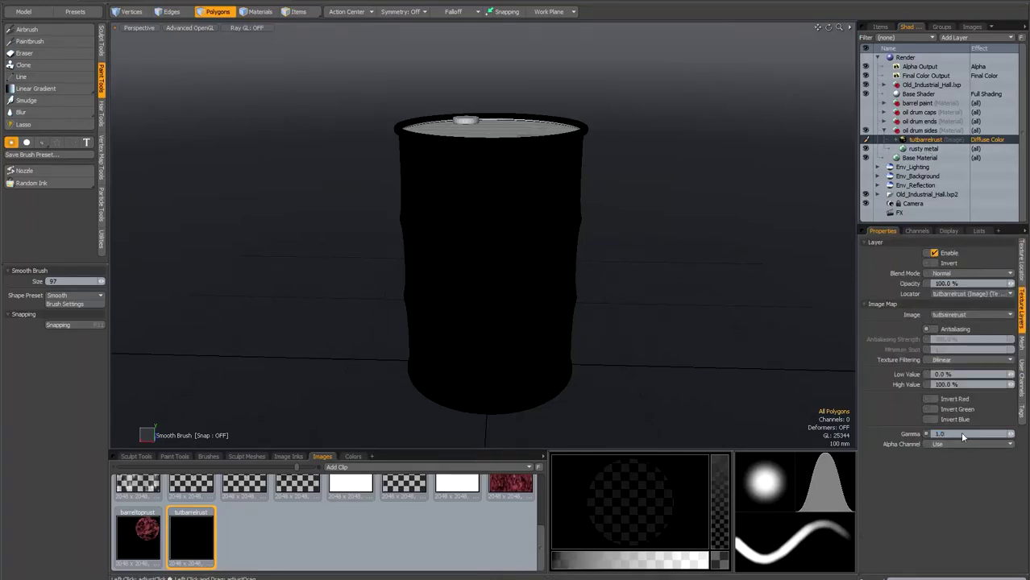
type("/2")
Activate the Airbrush with a procedural brush, enable Nozzle and Random Ink, and collapse the Airbrush settings to reach the nozzle options
left_click(26, 30)
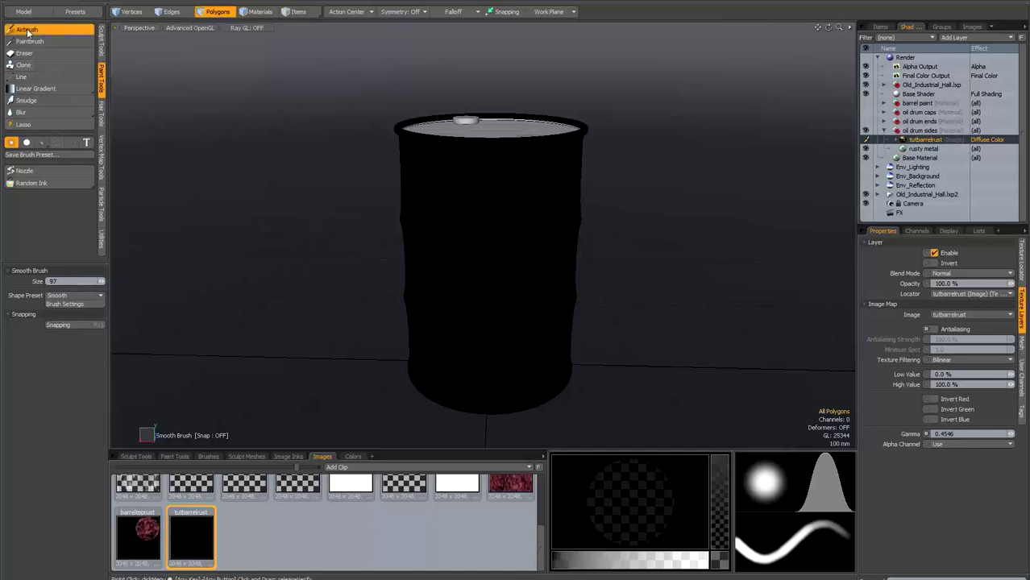
left_click(44, 143)
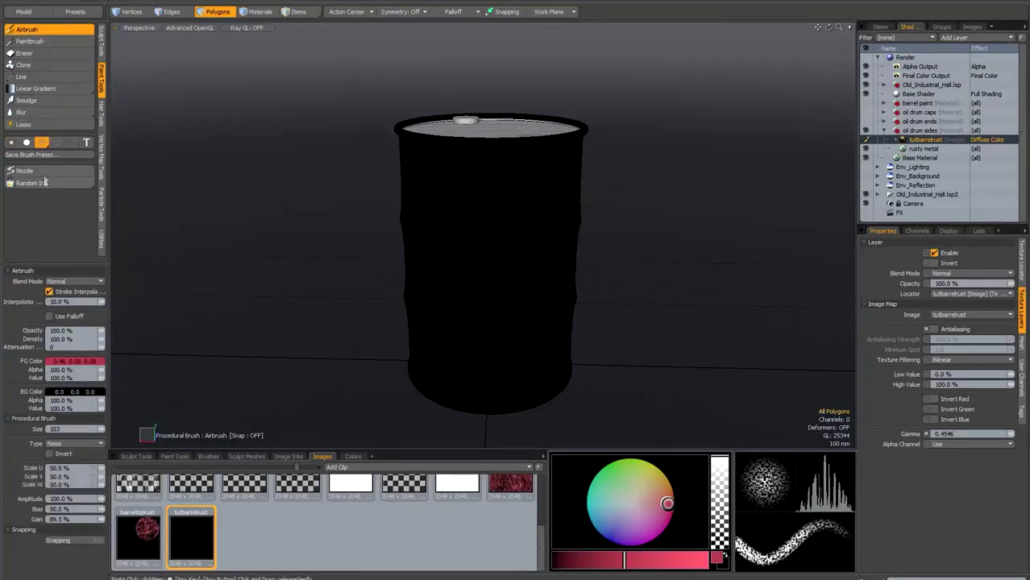
left_click(40, 171)
left_click(42, 182)
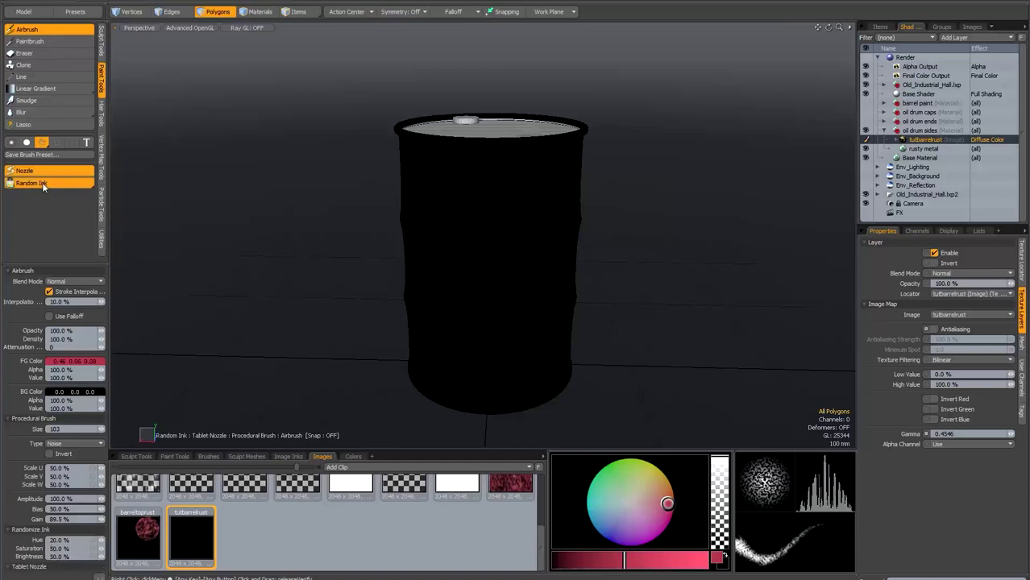
left_click(9, 271)
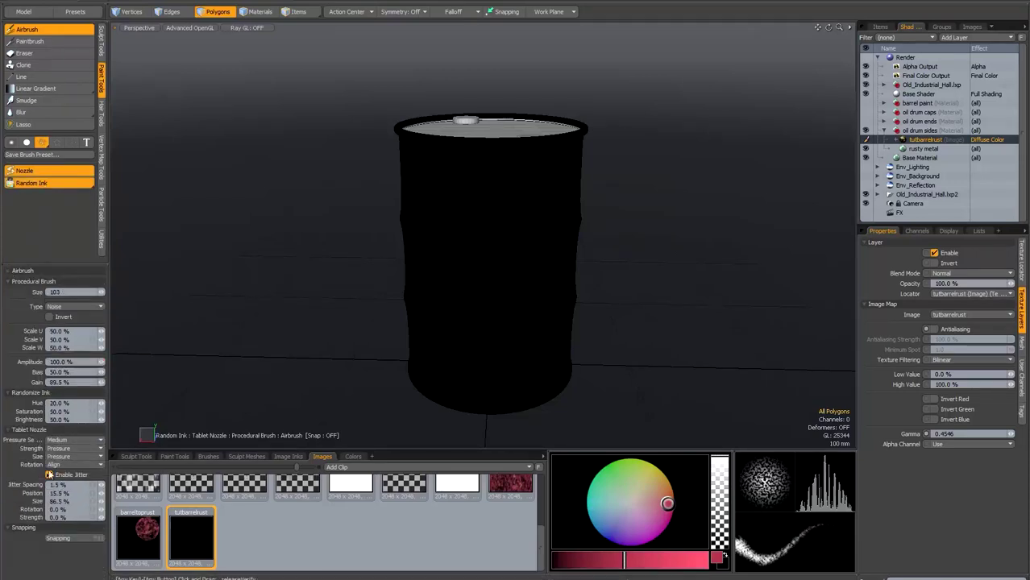
Expand the Airbrush settings and resize the procedural brush to 101
left_click(9, 271)
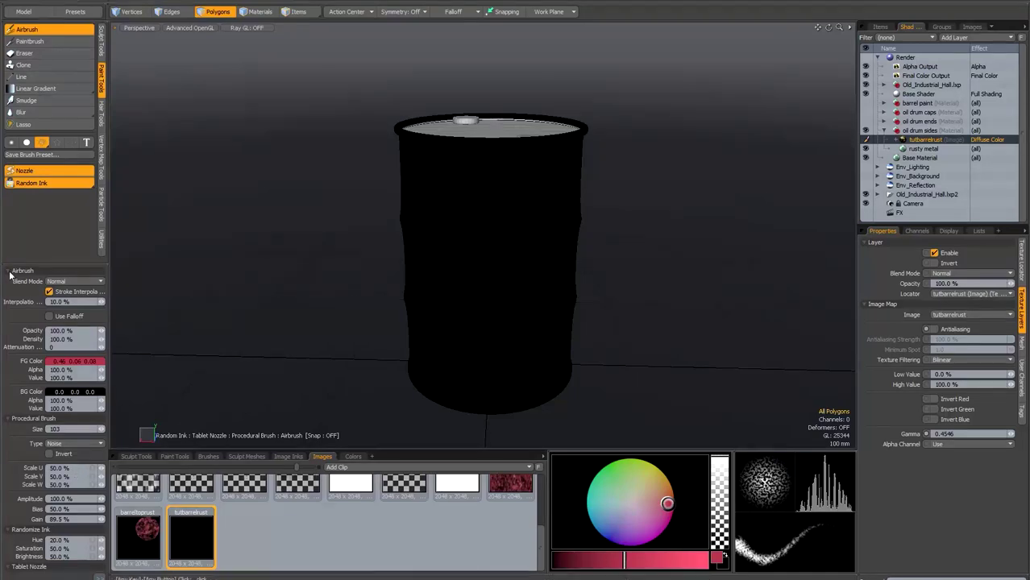
left_click(10, 273)
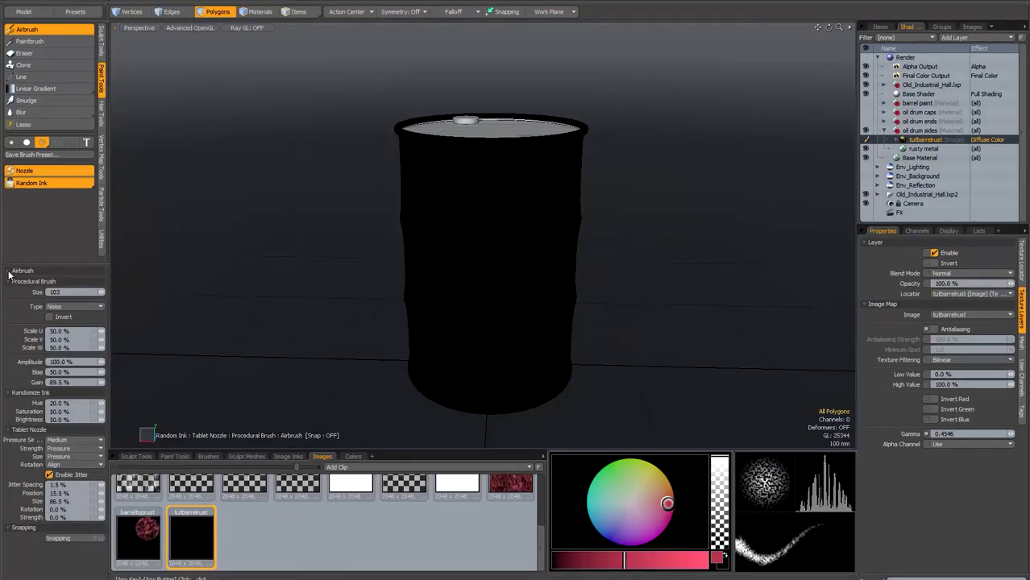
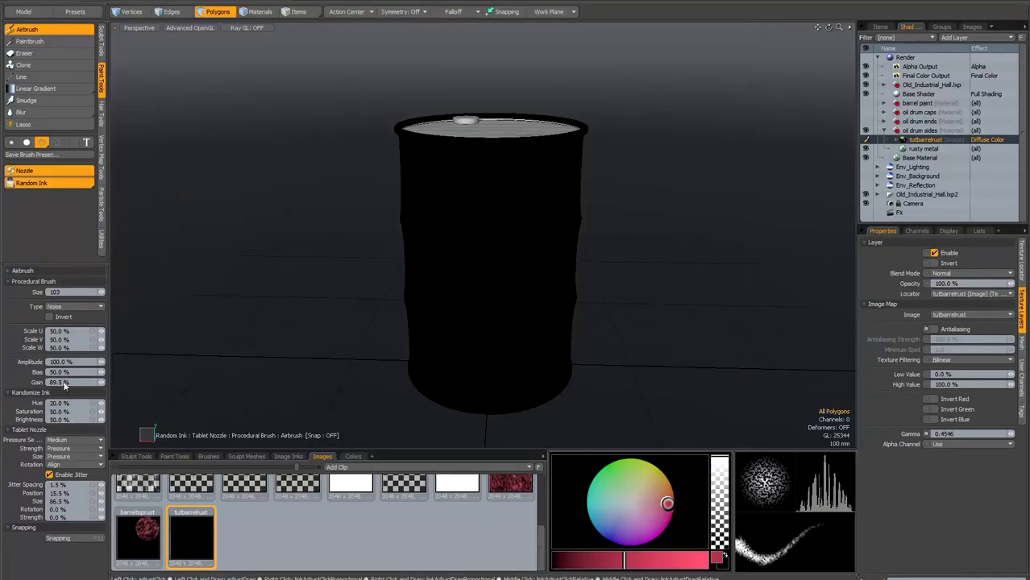
left_click(8, 271)
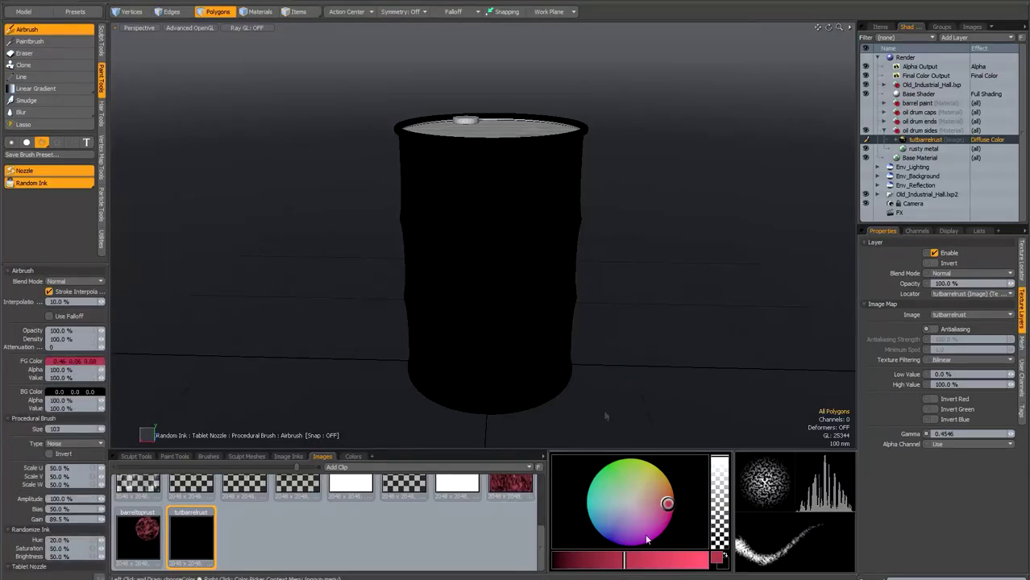
right_click_drag(511, 241, 508, 238)
Airbrush randomized red rust color over the front of the barrel sides, working around the drum from top rim to base
mouse_move(476, 229)
left_mouse_down()
mouse_move(489, 217)
mouse_move(471, 228)
mouse_move(481, 170)
mouse_move(537, 156)
mouse_move(477, 152)
mouse_move(427, 170)
mouse_move(537, 158)
mouse_move(520, 201)
mouse_move(535, 203)
mouse_move(515, 240)
mouse_move(474, 243)
mouse_move(470, 280)
mouse_move(497, 353)
mouse_move(467, 343)
mouse_move(499, 394)
mouse_move(440, 394)
mouse_move(515, 405)
mouse_move(432, 364)
mouse_move(441, 233)
left_mouse_up()
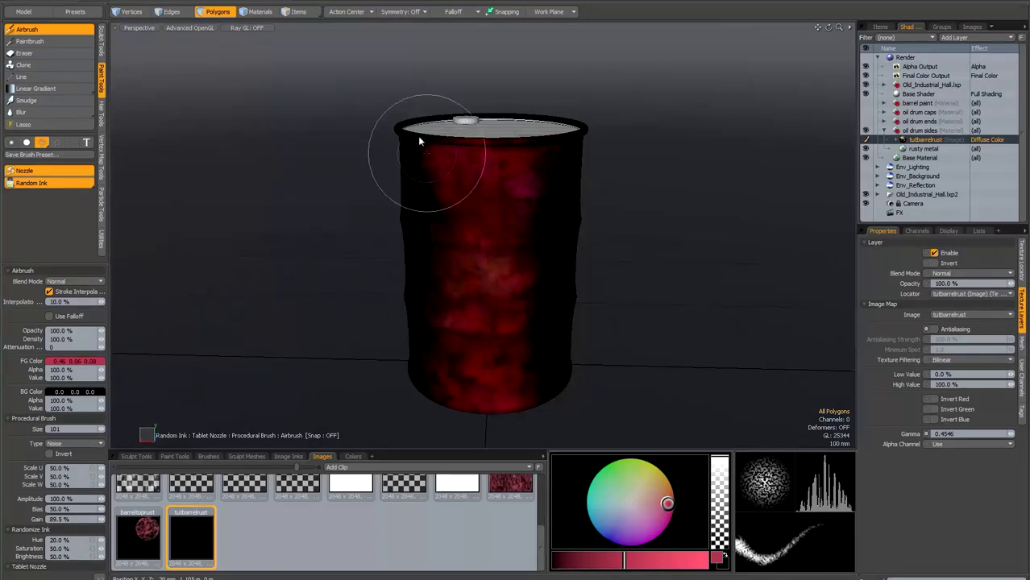
mouse_move(308, 269)
left_mouse_down("alt")
mouse_move(448, 150)
mouse_move(484, 139)
mouse_move(489, 229)
mouse_move(460, 153)
mouse_move(474, 276)
mouse_move(456, 361)
mouse_move(428, 388)
mouse_move(426, 361)
mouse_move(453, 303)
mouse_move(416, 353)
mouse_move(423, 228)
mouse_move(446, 256)
mouse_move(413, 145)
mouse_move(441, 135)
left_mouse_up("alt")
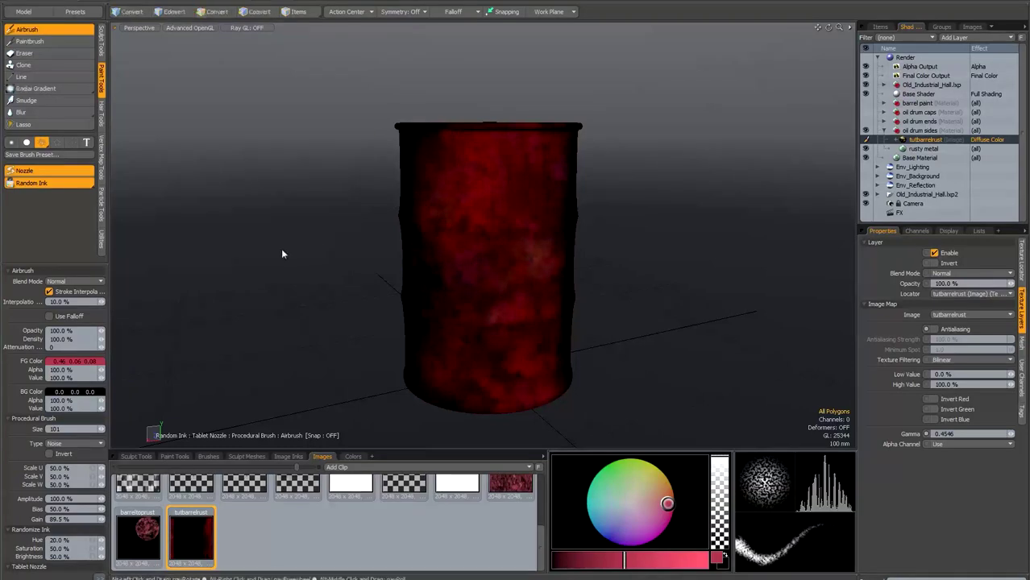
mouse_move(282, 254)
left_mouse_down("alt")
mouse_move(358, 248)
mouse_move(476, 165)
mouse_move(488, 131)
mouse_move(492, 333)
mouse_move(476, 391)
mouse_move(410, 384)
mouse_move(456, 314)
mouse_move(424, 382)
mouse_move(439, 297)
mouse_move(442, 131)
mouse_move(420, 125)
mouse_move(469, 121)
left_mouse_up("alt")
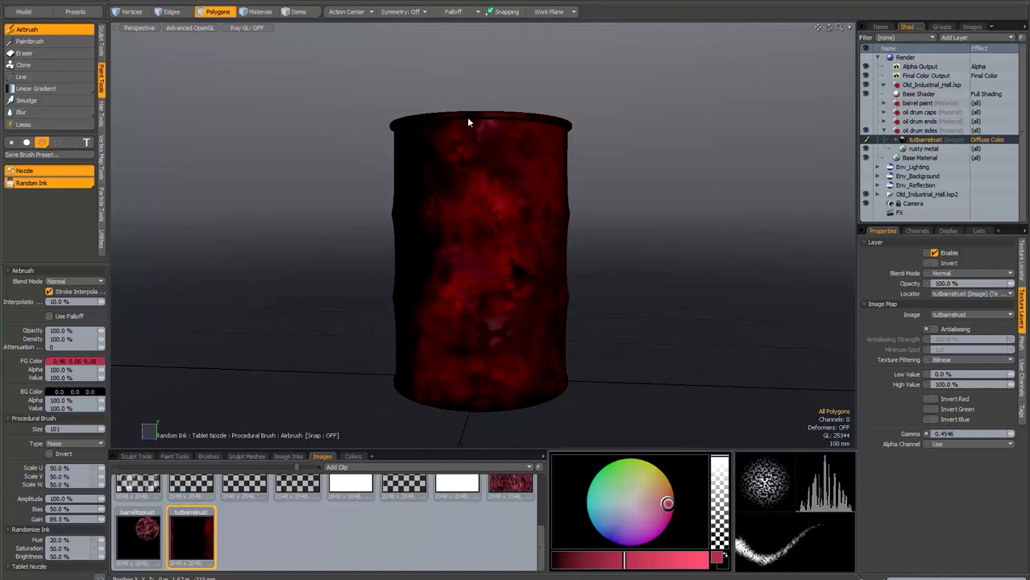
left_click_drag(262, 253, 320, 275, "alt")
mouse_move(471, 133)
left_mouse_down()
mouse_move(427, 129)
mouse_move(478, 200)
mouse_move(473, 289)
left_mouse_up()
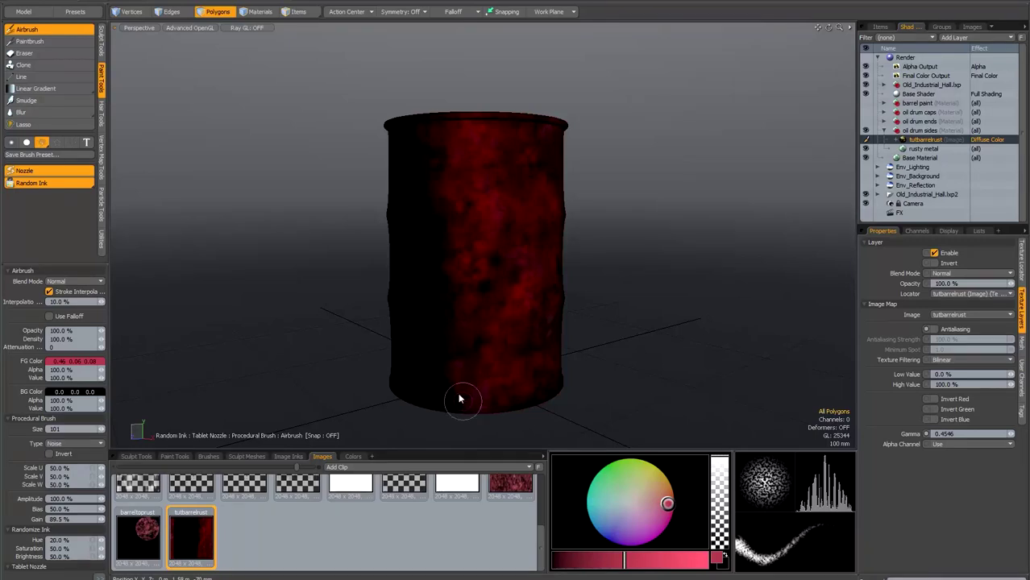
mouse_move(429, 388)
left_mouse_down()
mouse_move(407, 350)
mouse_move(429, 305)
mouse_move(434, 319)
mouse_move(414, 264)
mouse_move(426, 260)
mouse_move(413, 167)
mouse_move(424, 151)
left_mouse_up()
Paint the remaining black portion of the barrel sides so the red rust color covers the full circumference down to the base
left_click_drag(283, 280, 382, 301, "alt")
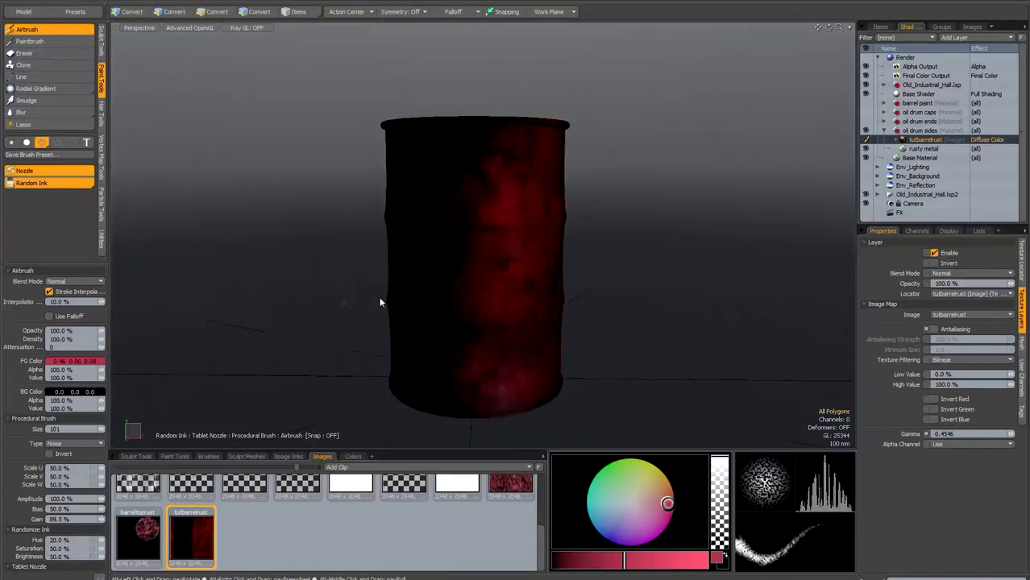
mouse_move(494, 140)
left_mouse_down()
mouse_move(461, 129)
mouse_move(469, 179)
mouse_move(437, 127)
mouse_move(467, 210)
mouse_move(467, 321)
mouse_move(450, 396)
mouse_move(488, 404)
mouse_move(402, 390)
mouse_move(434, 308)
mouse_move(429, 328)
mouse_move(426, 186)
left_mouse_up()
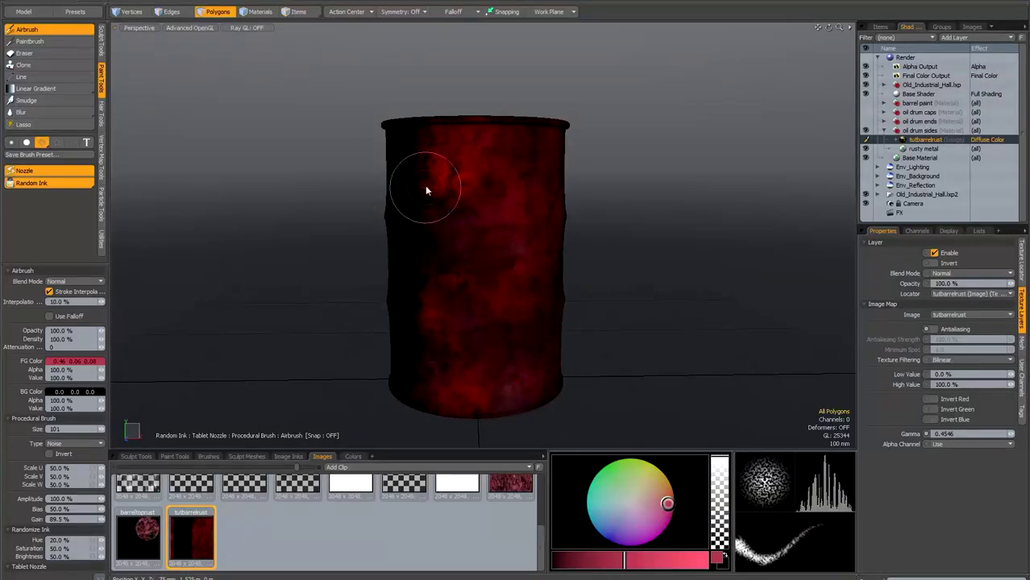
left_click_drag(276, 308, 380, 316, "alt")
mouse_move(540, 143)
left_mouse_down()
mouse_move(460, 138)
mouse_move(510, 133)
mouse_move(410, 143)
mouse_move(518, 184)
mouse_move(462, 211)
mouse_move(515, 278)
mouse_move(526, 373)
mouse_move(477, 403)
mouse_move(429, 375)
mouse_move(432, 306)
mouse_move(460, 356)
mouse_move(428, 222)
left_mouse_up()
mouse_move(260, 315)
left_mouse_down("alt")
mouse_move(345, 299)
mouse_move(499, 375)
left_mouse_up("alt")
mouse_move(447, 397)
left_mouse_down()
mouse_move(478, 405)
mouse_move(448, 345)
mouse_move(476, 250)
mouse_move(434, 192)
mouse_move(459, 149)
mouse_move(502, 171)
mouse_move(455, 230)
mouse_move(395, 347)
left_mouse_up()
Examine the rust coverage from above, around the barrel sides and close up below the top rim
left_click_drag(297, 325, 370, 358, "alt")
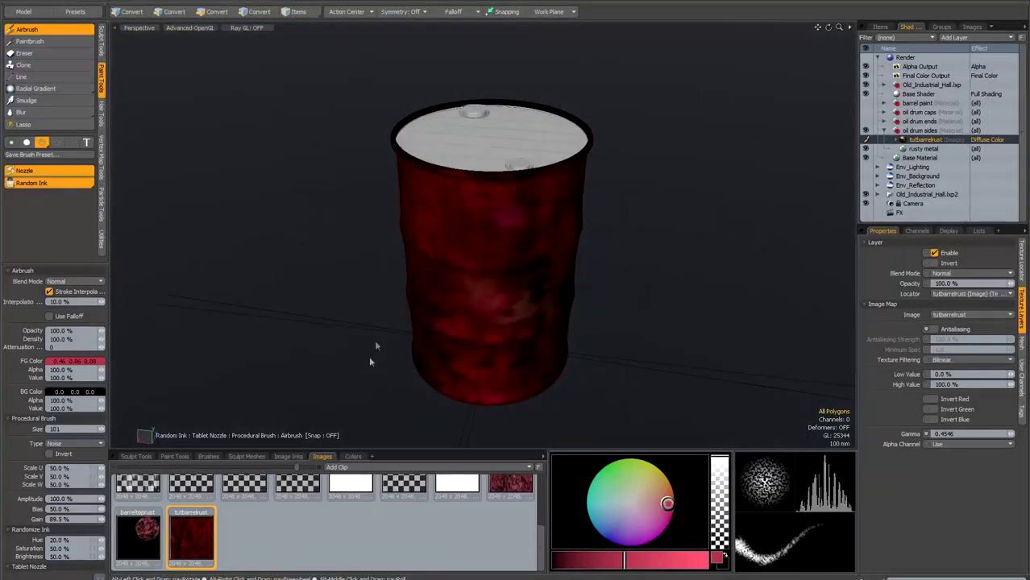
left_click_drag(368, 232, 315, 305, "alt")
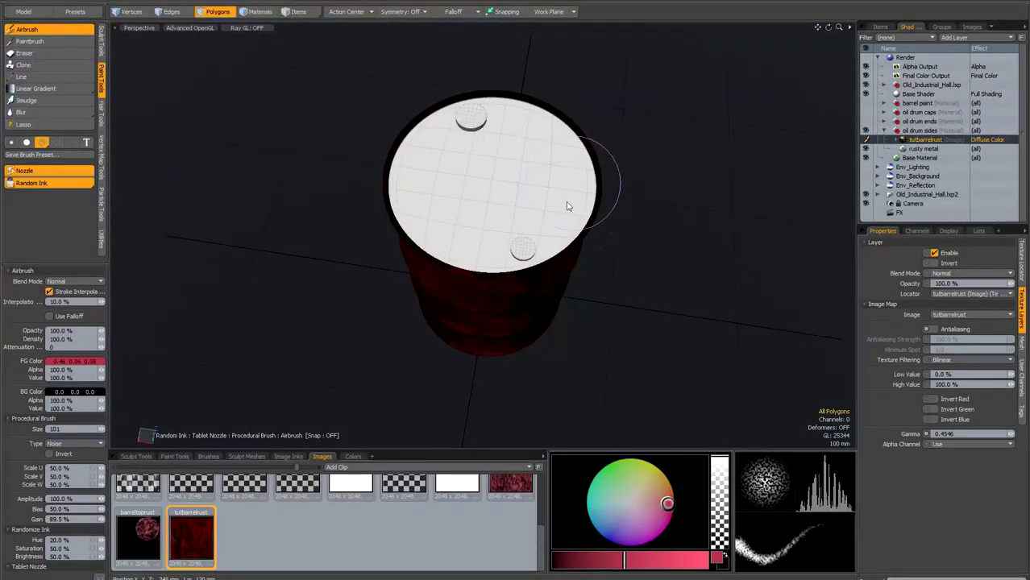
mouse_move(338, 294)
left_mouse_down("alt")
mouse_move(314, 307)
mouse_move(310, 230)
mouse_move(333, 224)
left_mouse_up("alt")
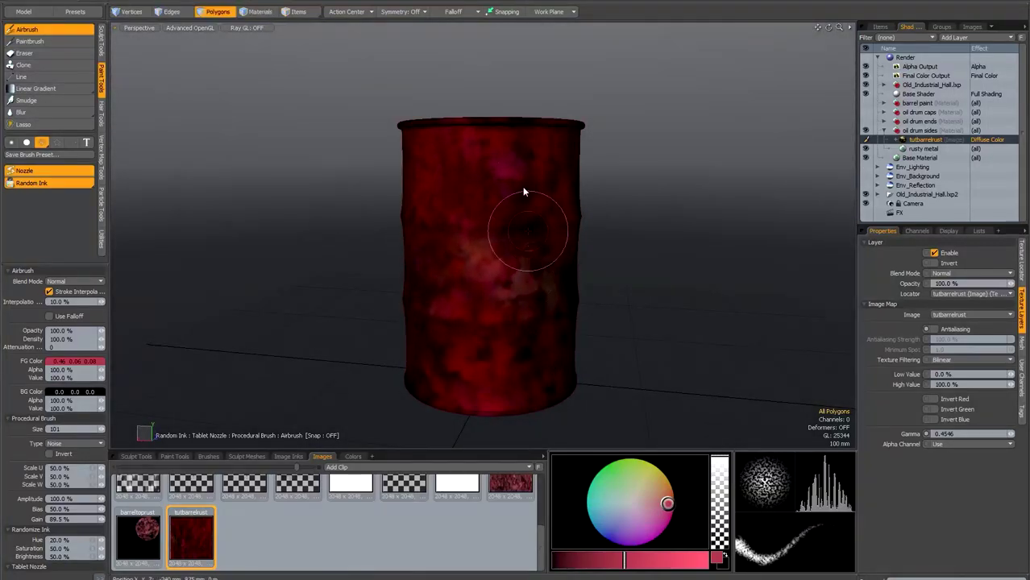
left_click_drag(274, 256, 456, 276, "alt")
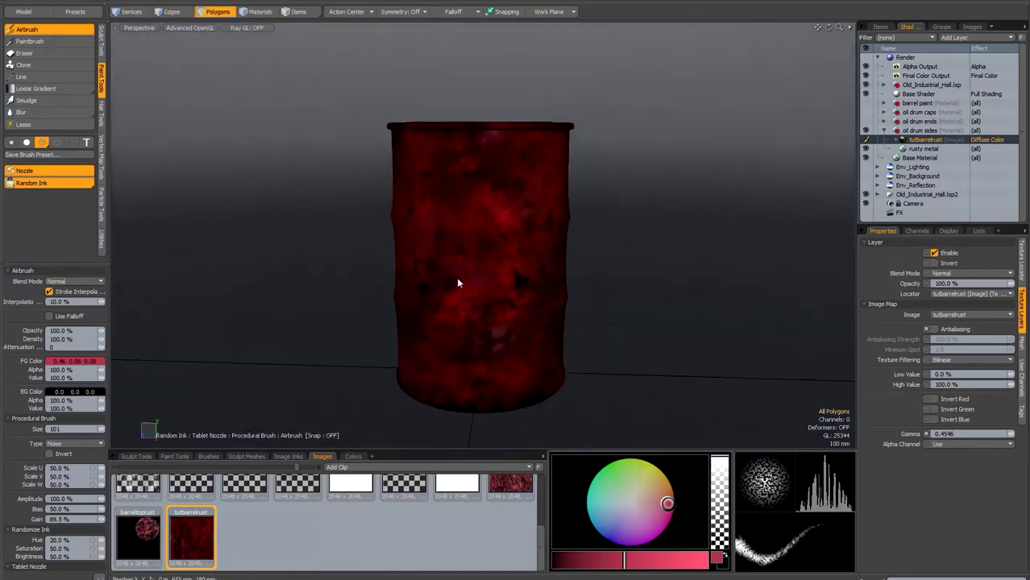
scroll(457, 276, "up", 4)
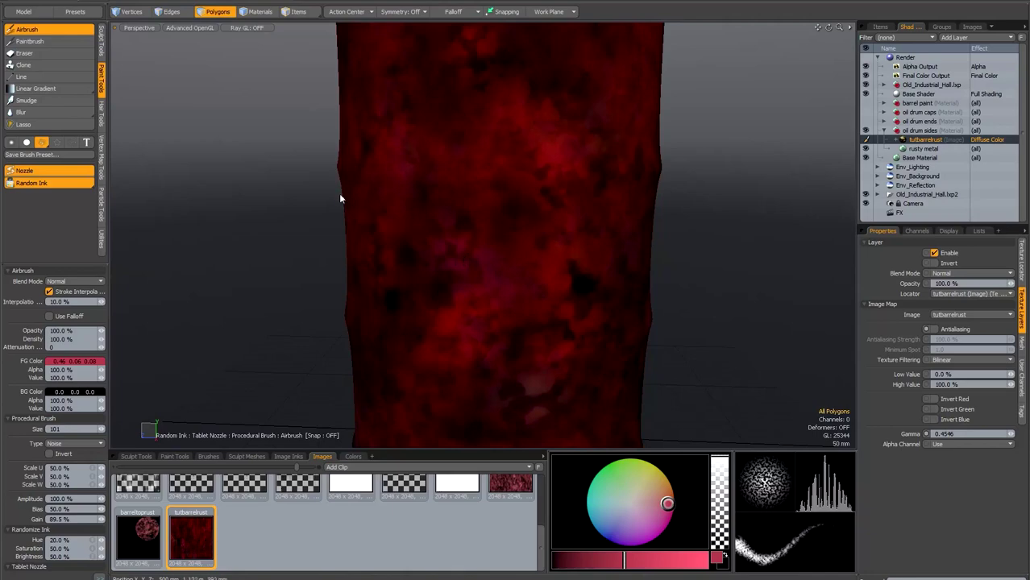
scroll(285, 250, "down", 4)
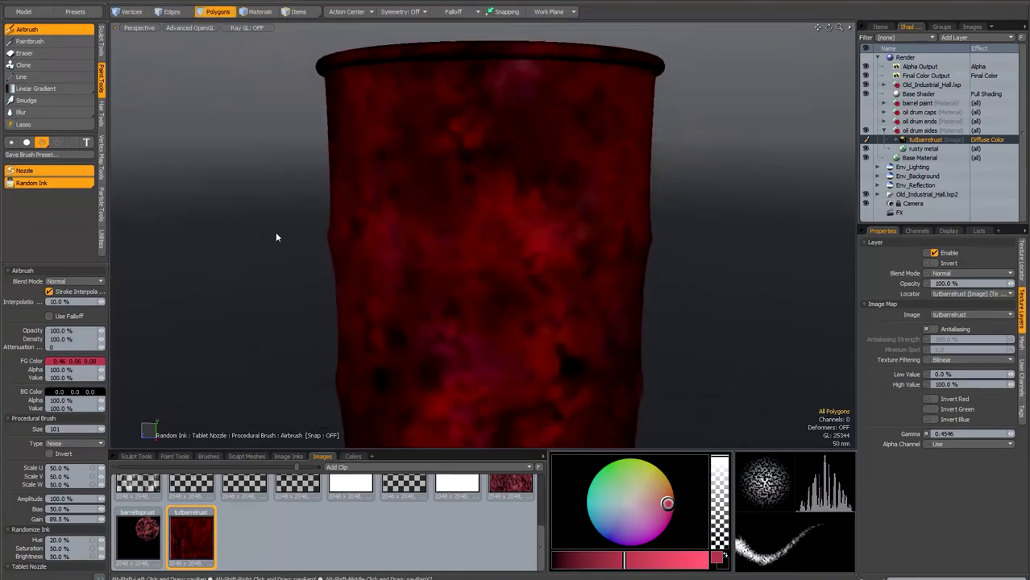
left_click_drag(290, 233, 260, 214, "alt")
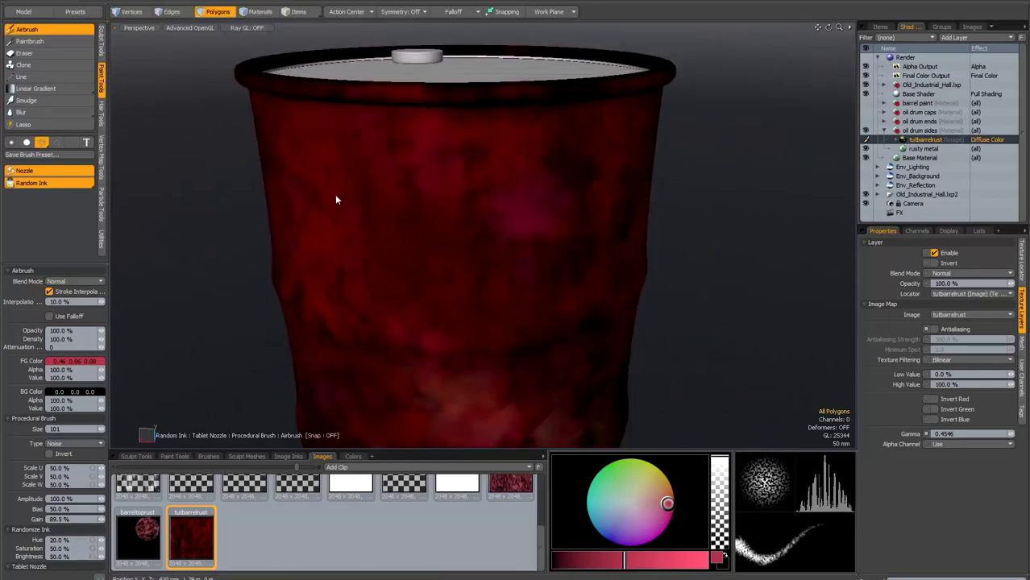
Paint finer red color variation close up around the barrel's upper and lower sides in a maximized viewport, then restore the layout
key("KP_0")
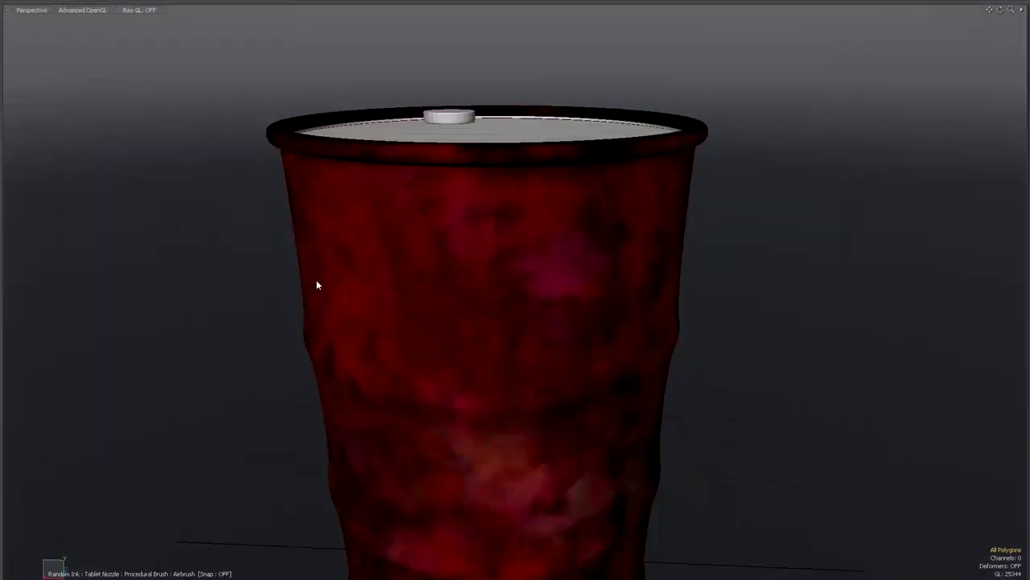
left_click_drag(303, 294, 249, 233, "alt")
mouse_move(510, 132)
left_mouse_down()
mouse_move(443, 100)
mouse_move(516, 164)
mouse_move(464, 263)
mouse_move(540, 249)
mouse_move(409, 250)
mouse_move(464, 232)
mouse_move(374, 213)
mouse_move(375, 246)
left_mouse_up()
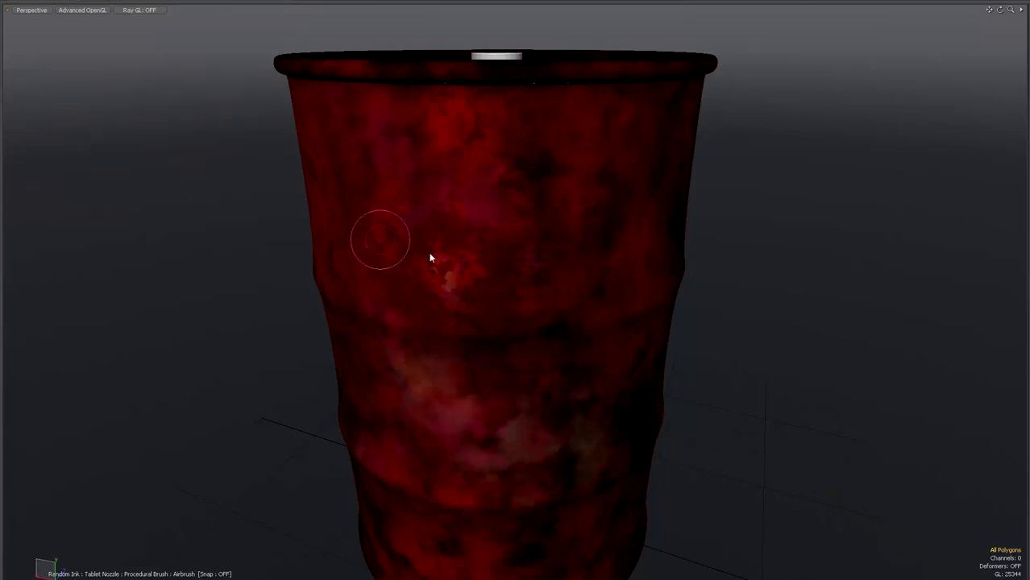
mouse_move(566, 158)
left_mouse_down("alt")
mouse_move(770, 205)
mouse_move(540, 191)
mouse_move(492, 221)
mouse_move(499, 191)
mouse_move(526, 225)
mouse_move(473, 212)
mouse_move(558, 131)
left_mouse_up("alt")
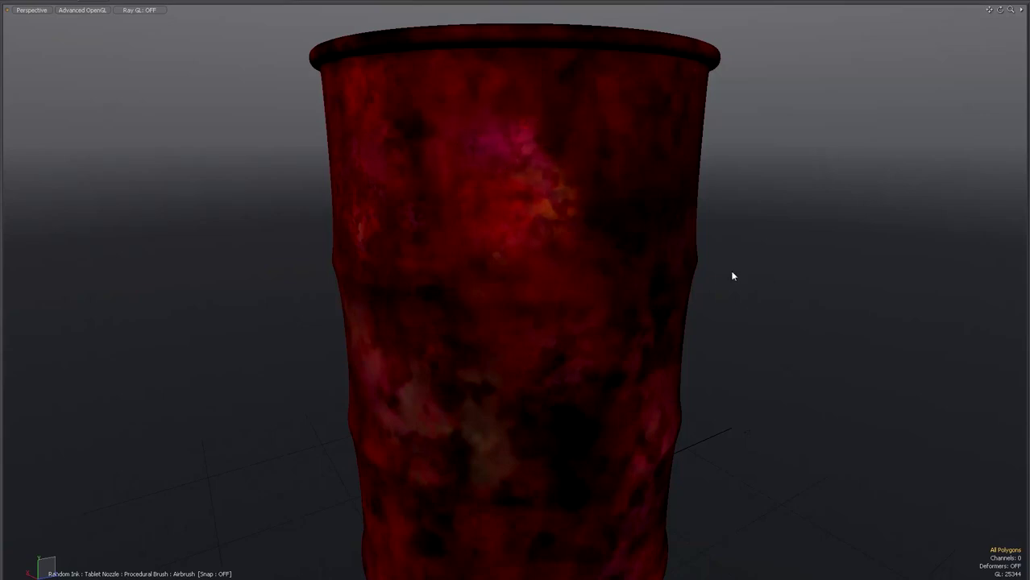
mouse_move(742, 337)
left_mouse_down("alt")
mouse_move(757, 288)
mouse_move(522, 208)
mouse_move(575, 200)
mouse_move(524, 253)
mouse_move(502, 233)
left_mouse_up("alt")
mouse_move(383, 274)
left_mouse_down("alt")
mouse_move(299, 318)
mouse_move(388, 291)
left_mouse_up("alt")
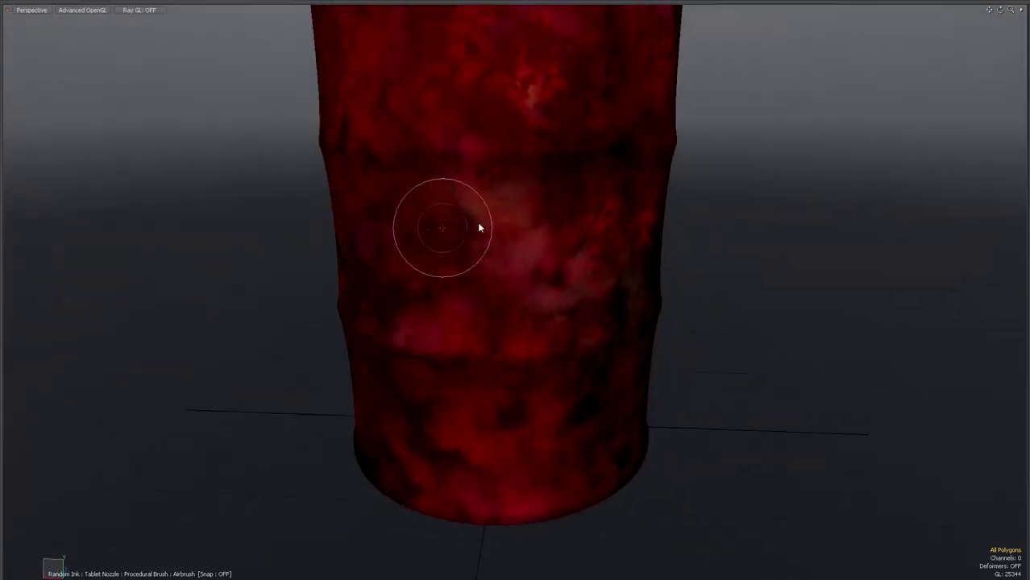
mouse_move(399, 161)
left_mouse_down("alt")
mouse_move(218, 294)
mouse_move(353, 218)
left_mouse_up("alt")
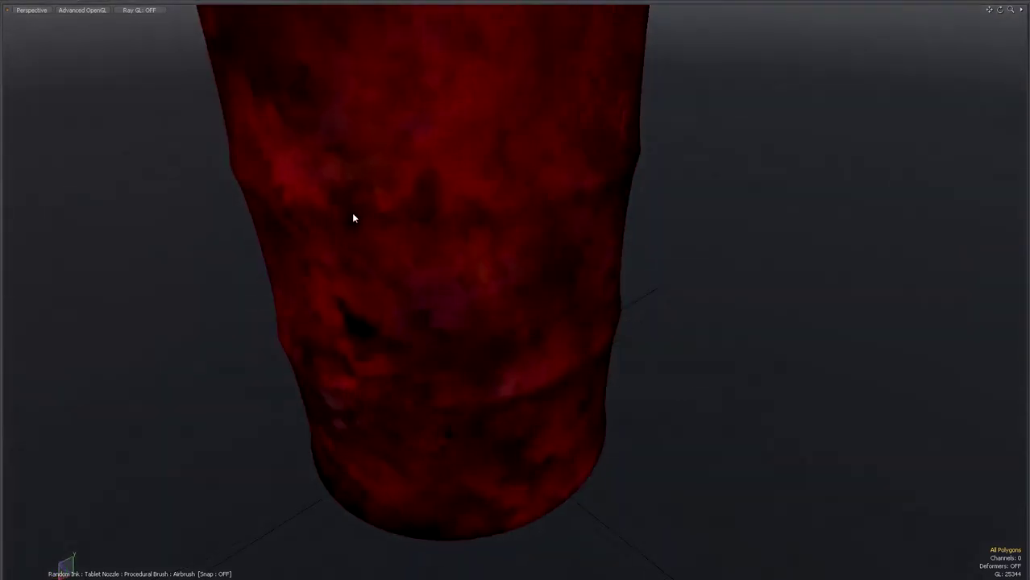
mouse_move(427, 111)
left_mouse_down()
mouse_move(412, 104)
mouse_move(439, 186)
mouse_move(416, 154)
mouse_move(200, 253)
mouse_move(215, 240)
mouse_move(288, 232)
left_mouse_up()
scroll(219, 263, "down", 3)
key("KP_0")
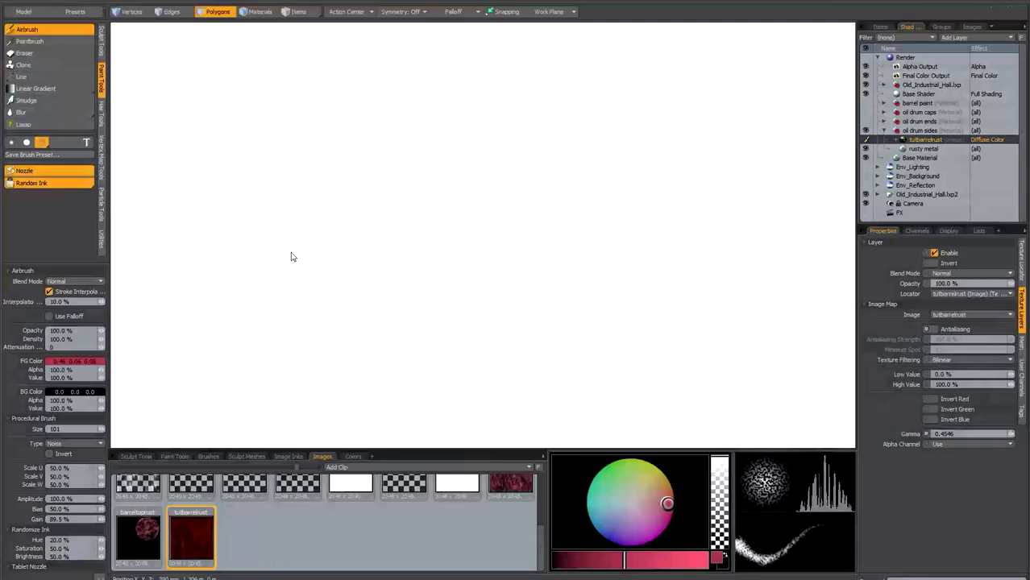
Darken the airbrush foreground color to 0.17, 0.02, 0.03 and maximize the 3D viewport
left_click_drag(623, 566, 578, 564)
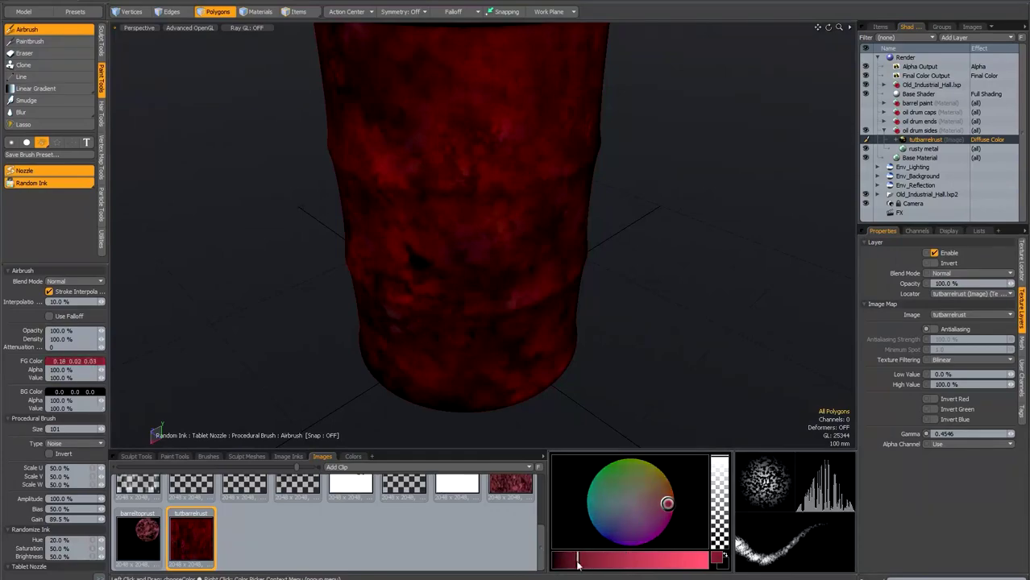
left_click_drag(258, 202, 266, 250, "alt")
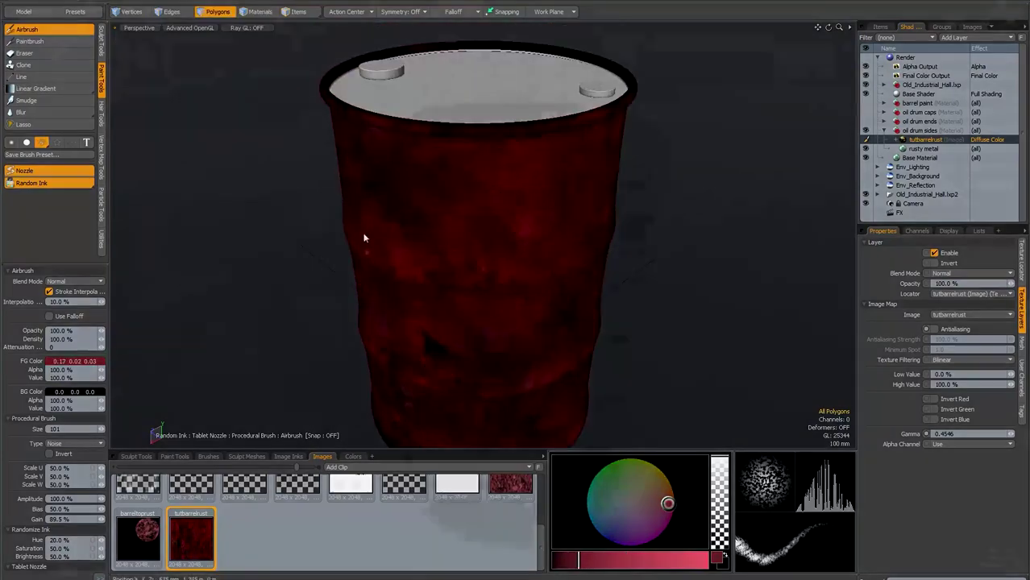
key("ctrl+space")
Airbrush the darker red along the upper edge of the barrel sides just below the rim, all the way around the drum
mouse_move(285, 315)
left_mouse_down("alt")
mouse_move(196, 290)
mouse_move(242, 298)
left_mouse_up("alt")
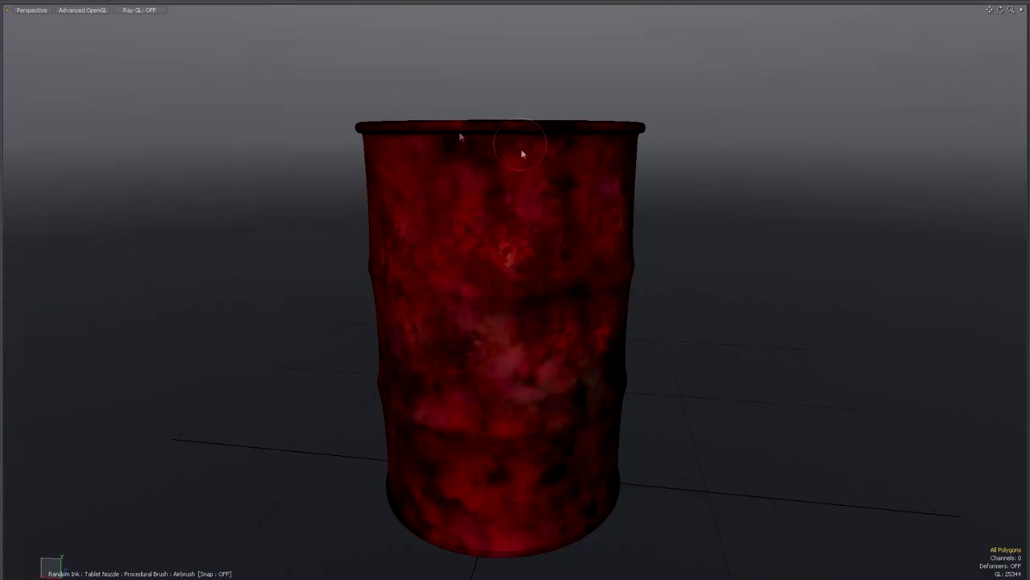
left_click_drag(224, 244, 373, 235, "alt")
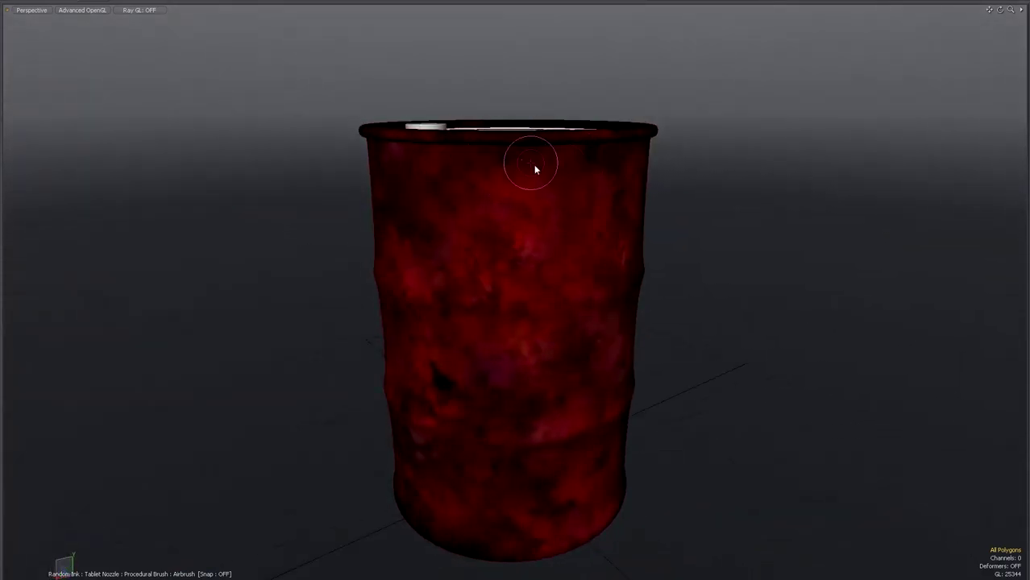
left_click_drag(242, 272, 316, 266, "alt")
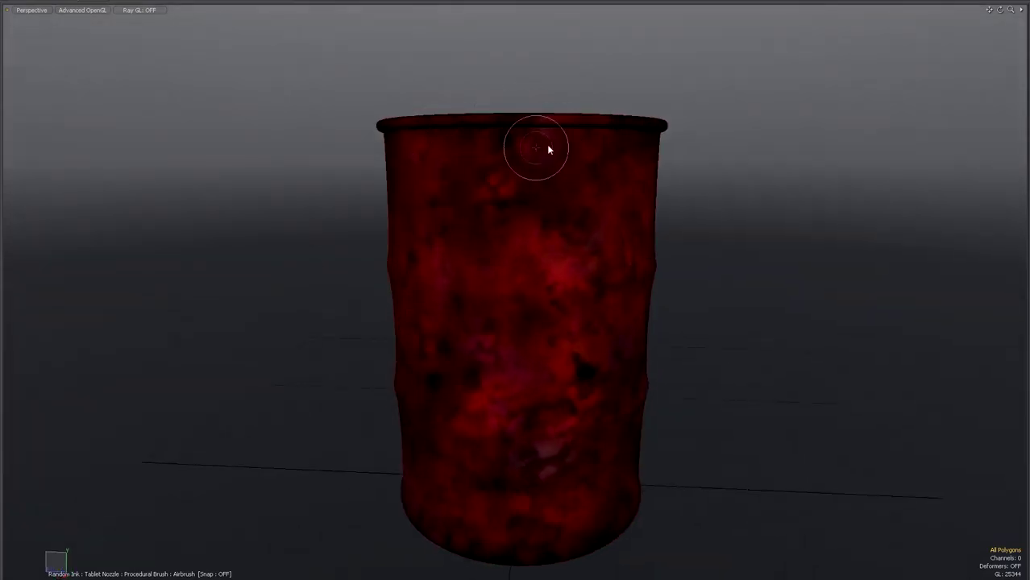
left_click_drag(264, 295, 539, 161, "alt")
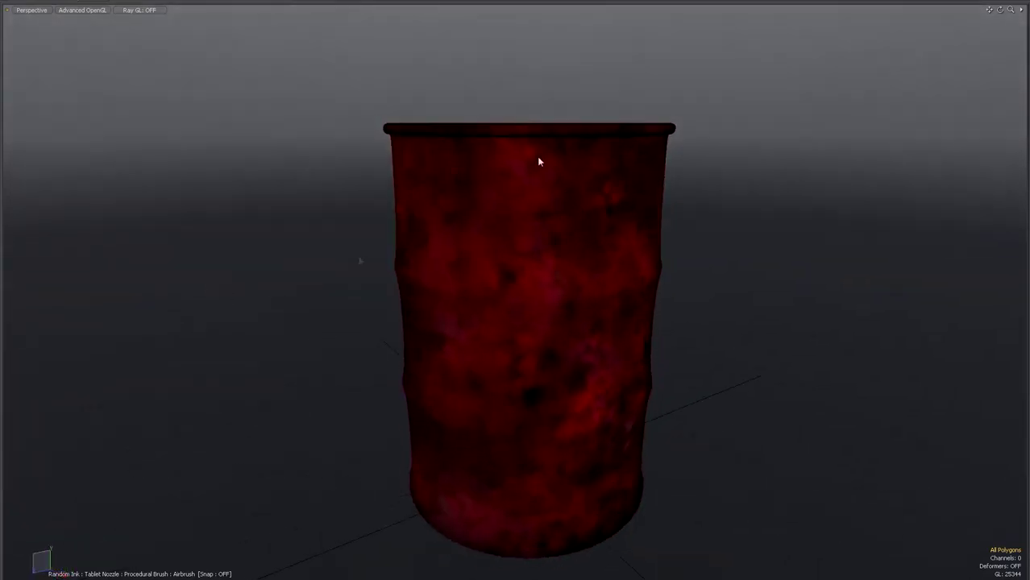
mouse_move(224, 277)
left_mouse_down("alt")
mouse_move(292, 279)
mouse_move(295, 292)
left_mouse_up("alt")
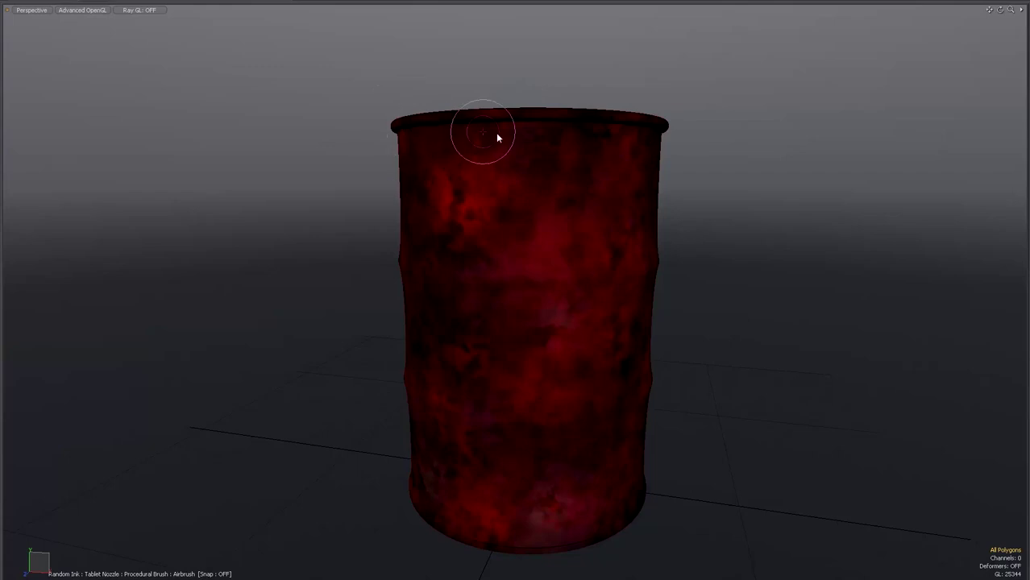
left_click_drag(303, 147, 540, 119, "alt")
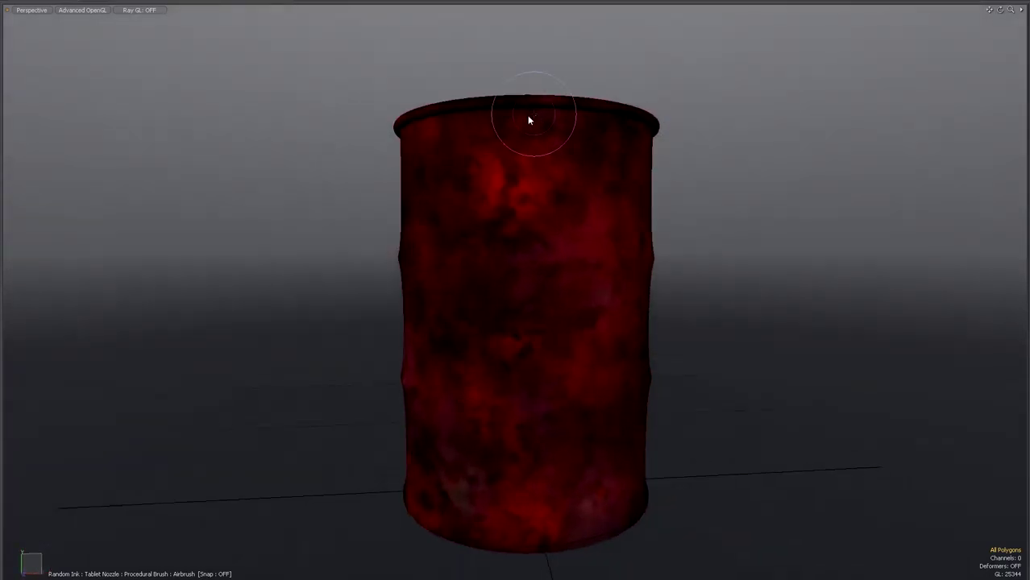
left_click_drag(191, 268, 517, 150, "alt")
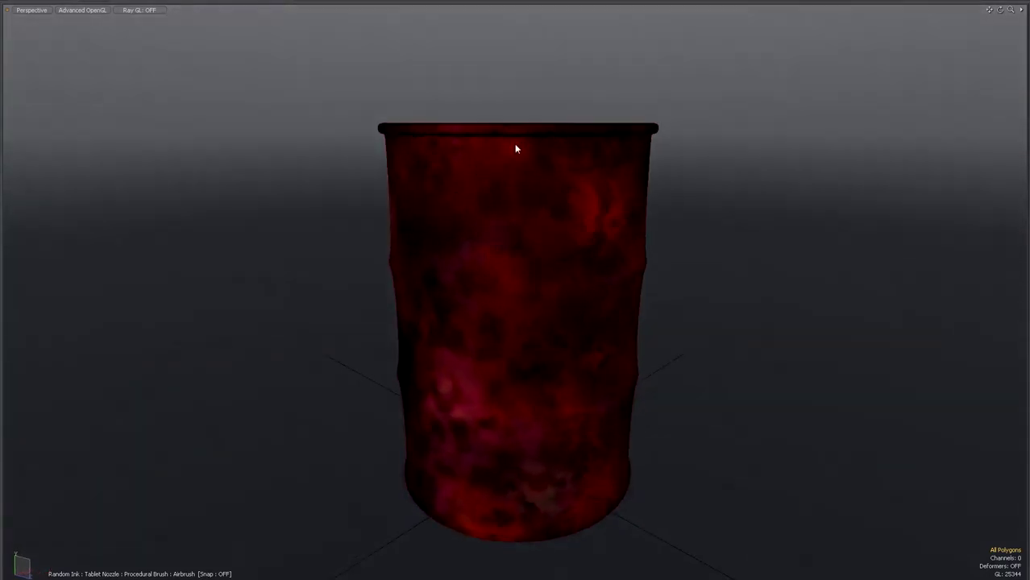
left_click_drag(205, 239, 578, 126, "alt")
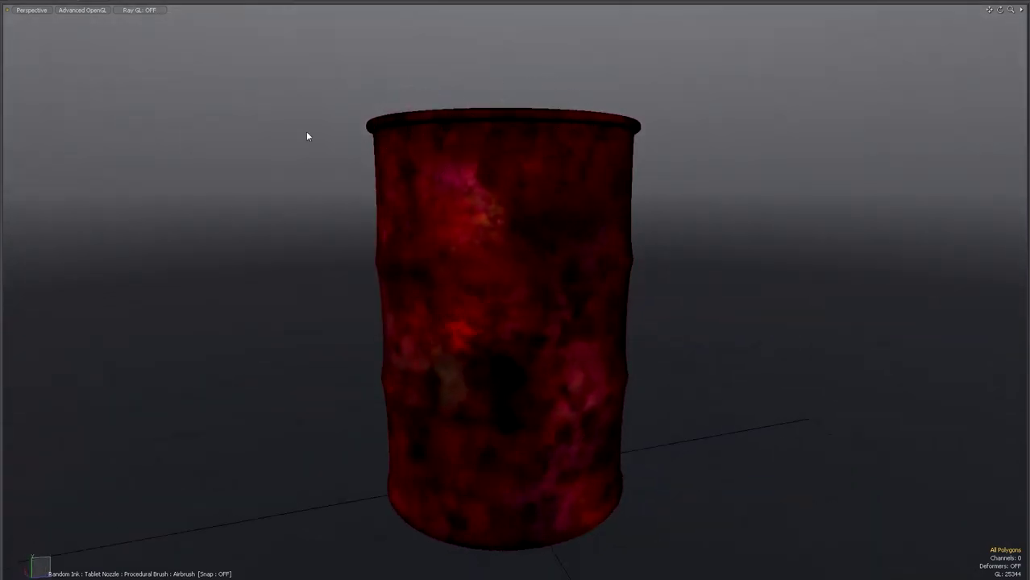
left_click_drag(181, 269, 280, 272, "alt")
left_click_drag(552, 129, 476, 125)
left_click_drag(272, 159, 313, 254, "alt")
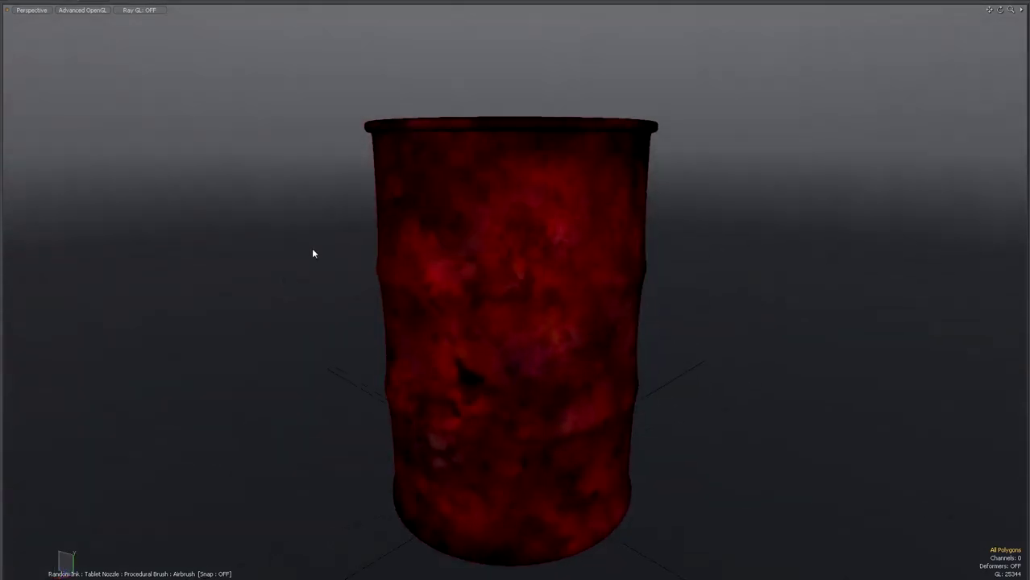
left_click_drag(391, 165, 219, 251, "alt")
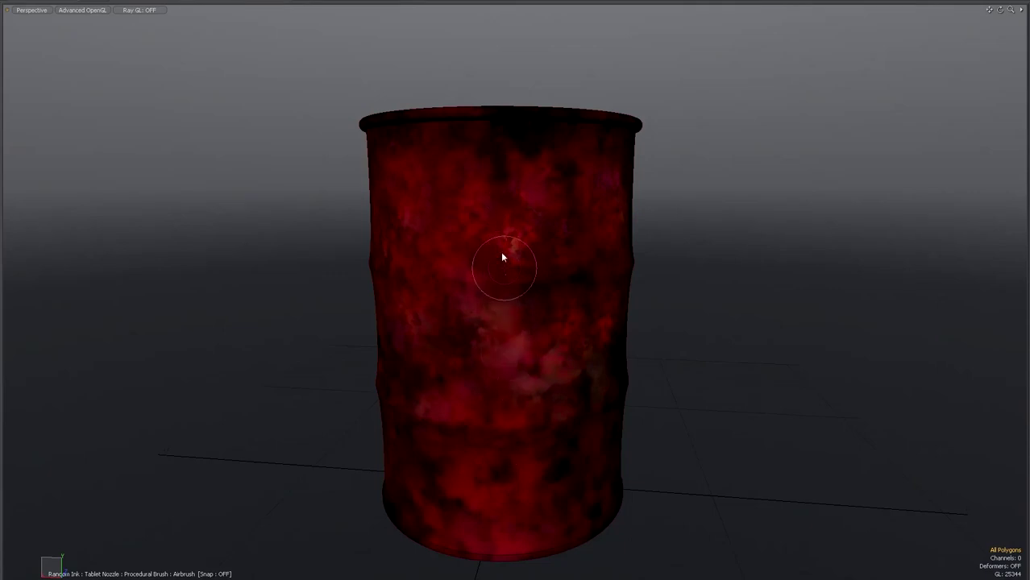
Airbrush dark vertical streaks down the barrel sides from below the rim towards the base, then restore the full layout
mouse_move(495, 127)
left_mouse_down()
mouse_move(502, 362)
mouse_move(506, 342)
left_mouse_up()
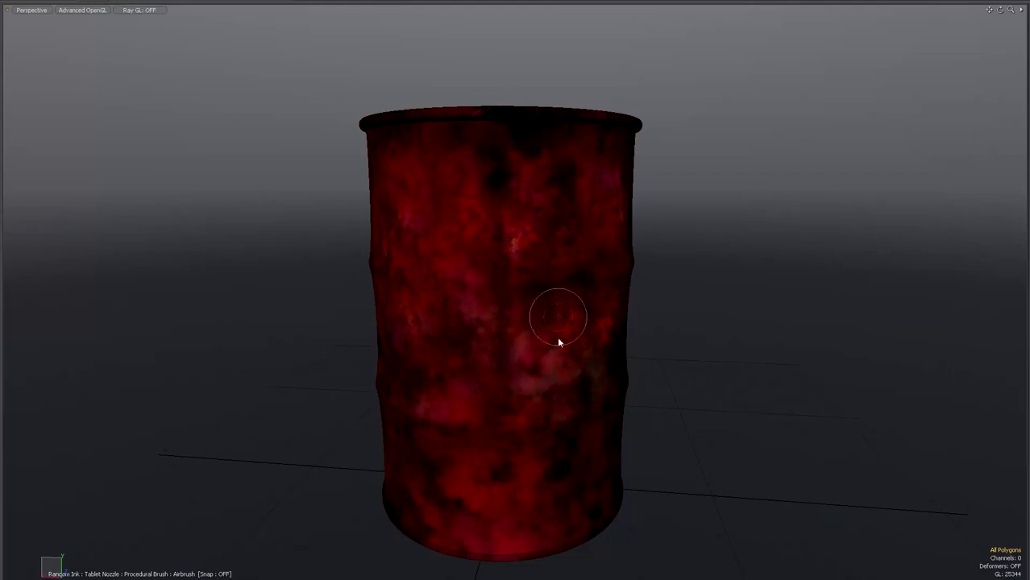
middle_click_drag(405, 230, 436, 228)
left_click(471, 222)
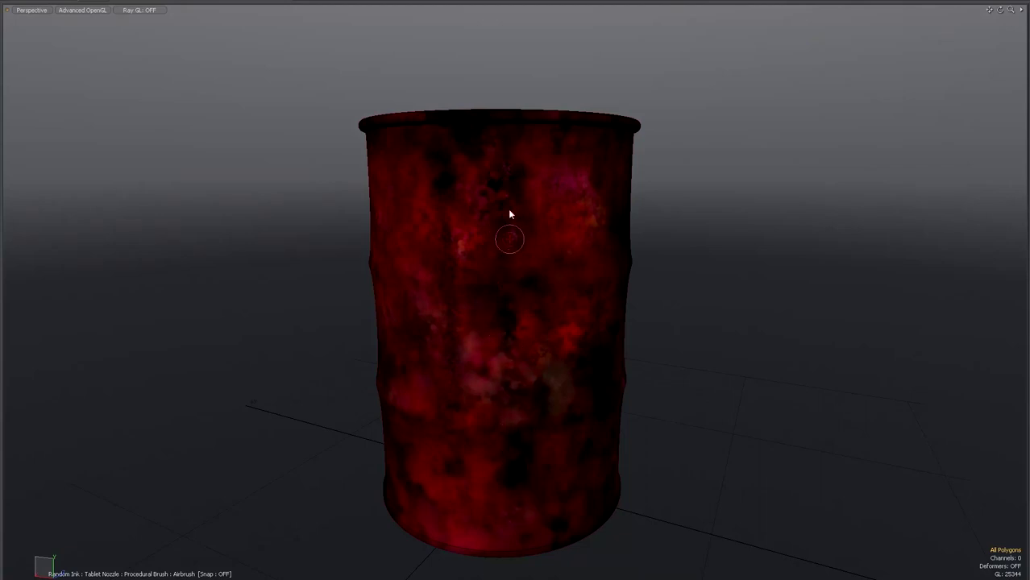
left_click_drag(352, 228, 193, 299, "alt")
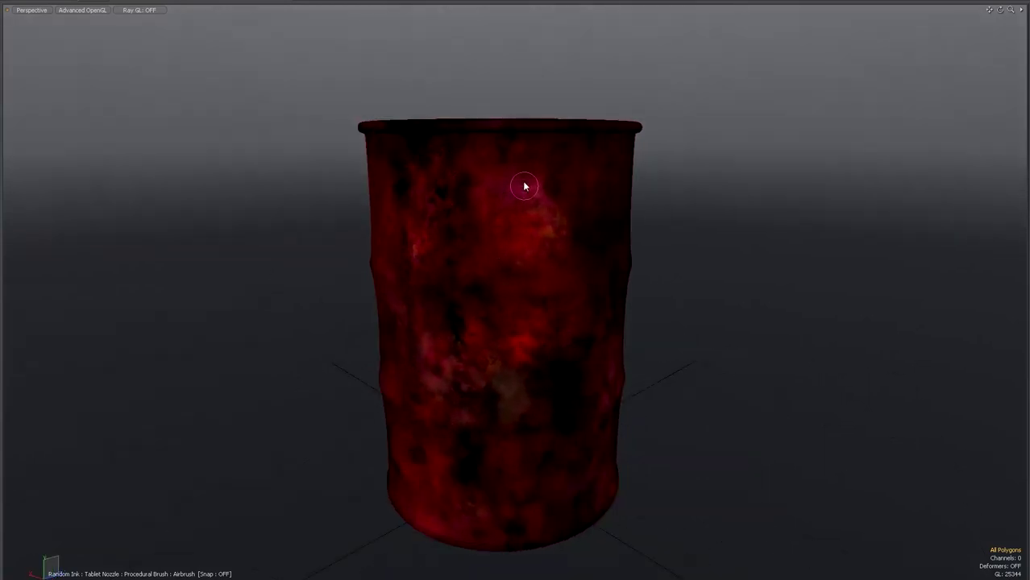
left_click_drag(519, 156, 532, 451)
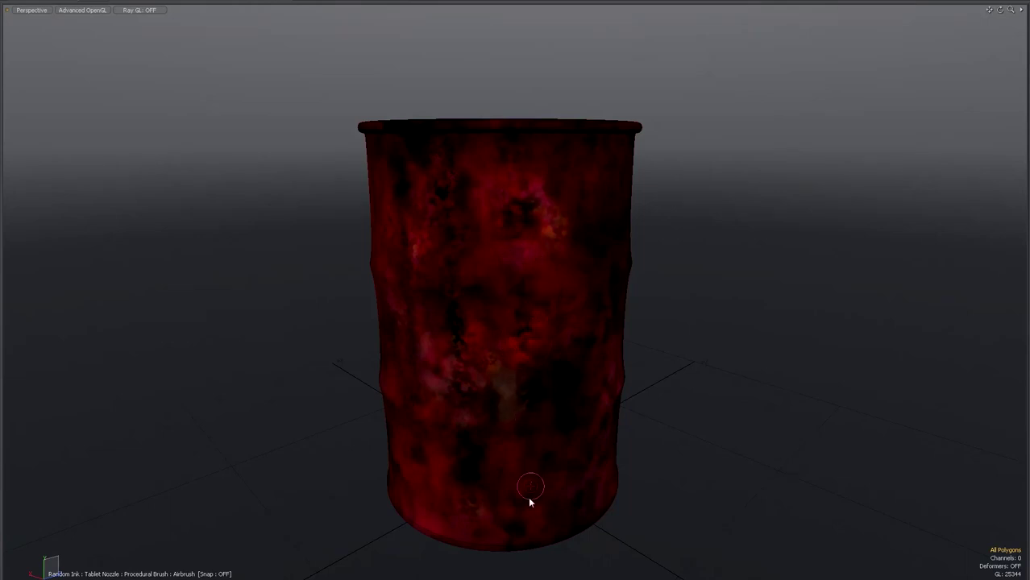
left_click_drag(528, 132, 519, 421)
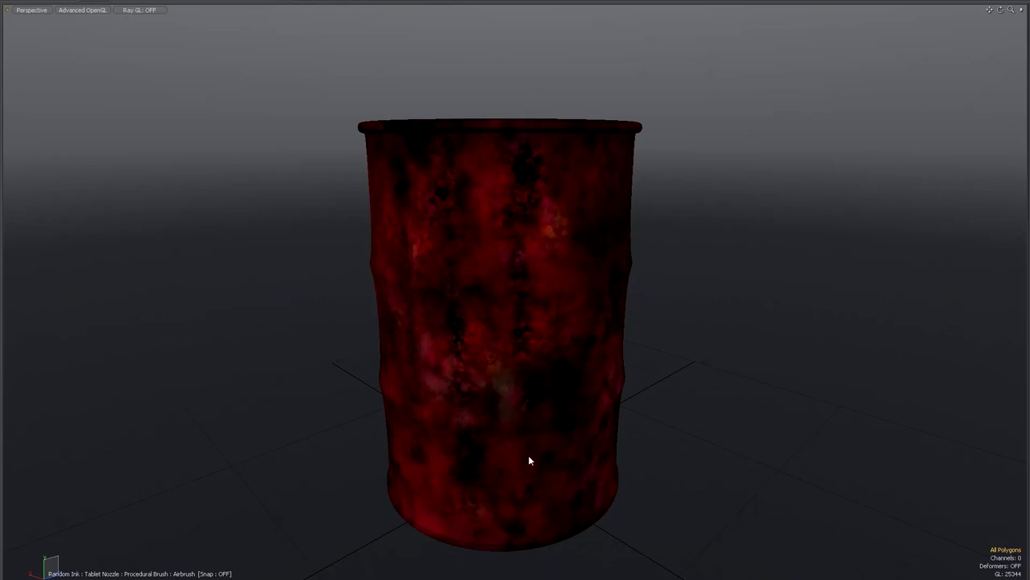
scroll(285, 279, "down", 3)
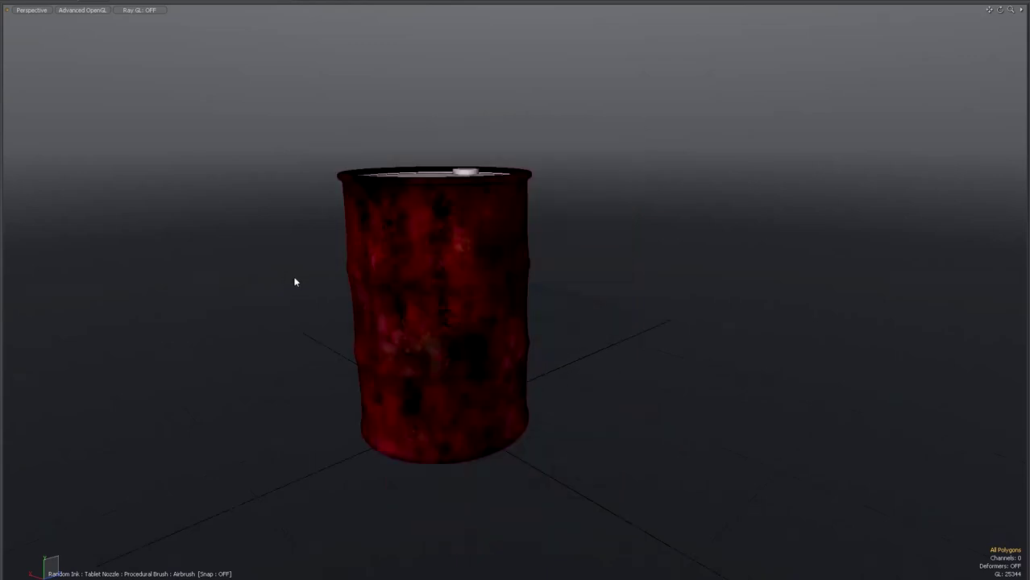
mouse_move(289, 282)
left_mouse_down("alt")
mouse_move(289, 299)
mouse_move(349, 291)
mouse_move(216, 283)
mouse_move(298, 304)
mouse_move(299, 291)
left_mouse_up("alt")
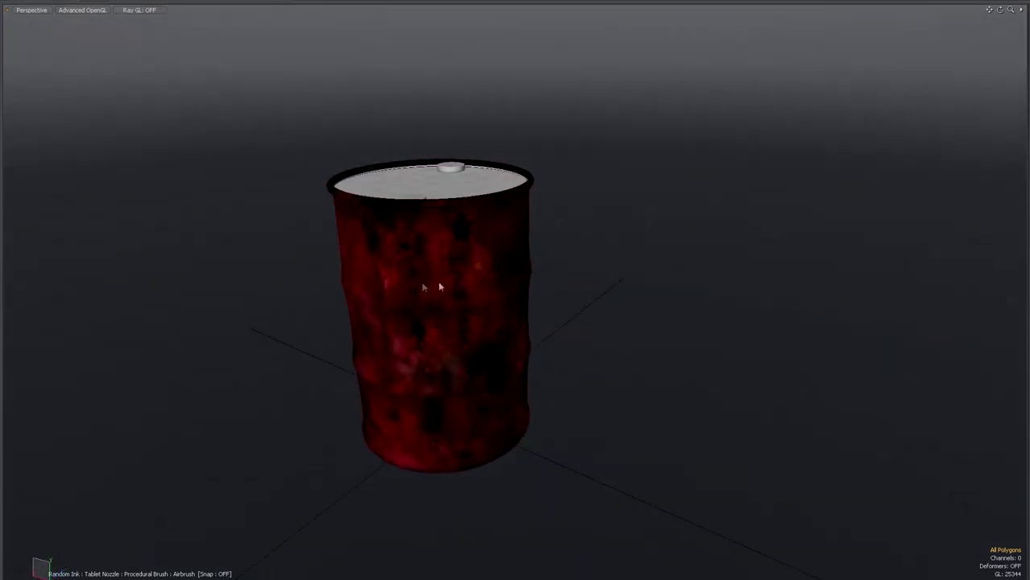
key("0")
left_click_drag(235, 265, 306, 258, "alt+shift")
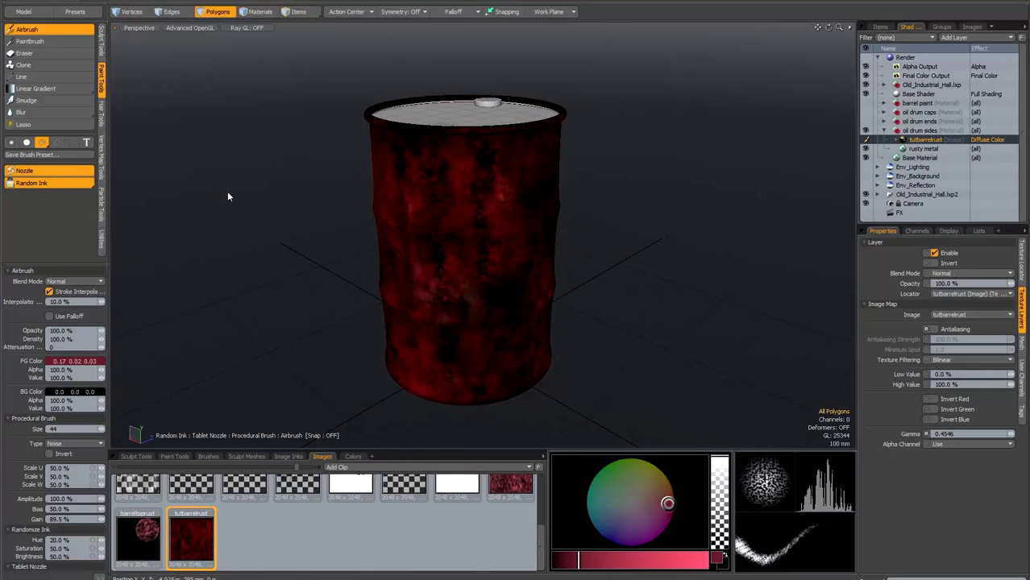
Save the painted tutbarrelrust image and then save all open work
right_click(194, 534)
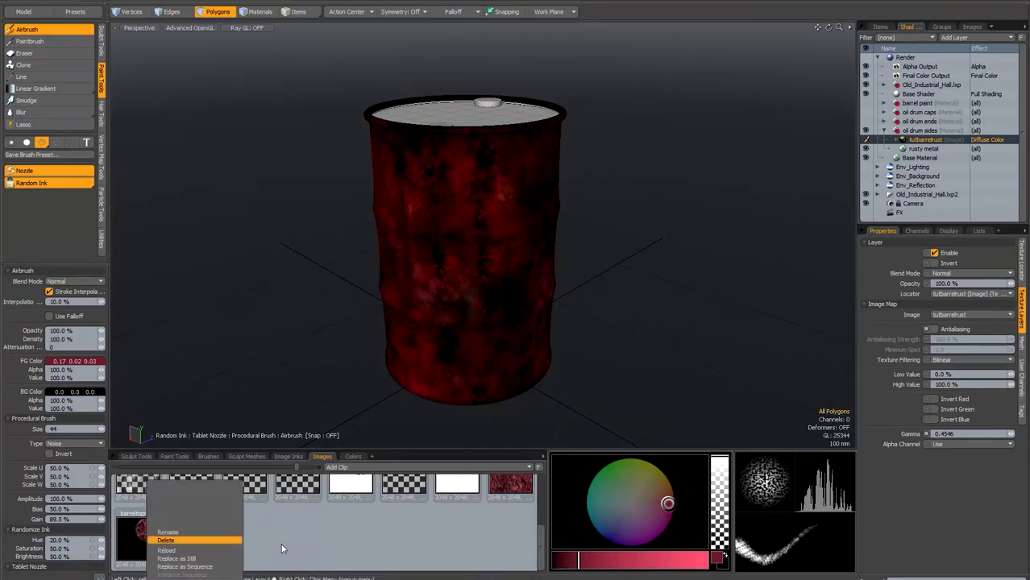
scroll(186, 556, "down", 3)
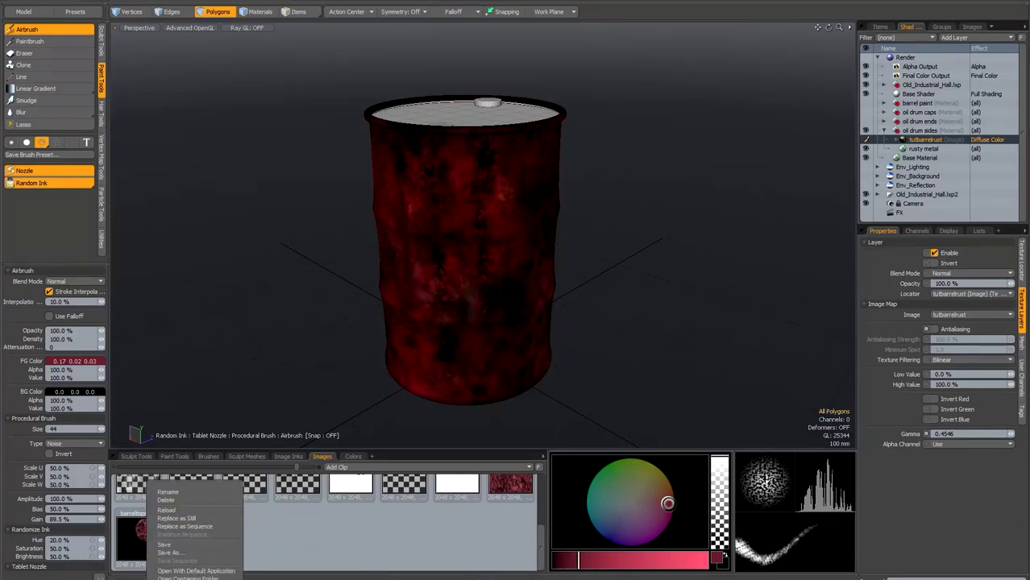
left_click(181, 546)
key("alt+f")
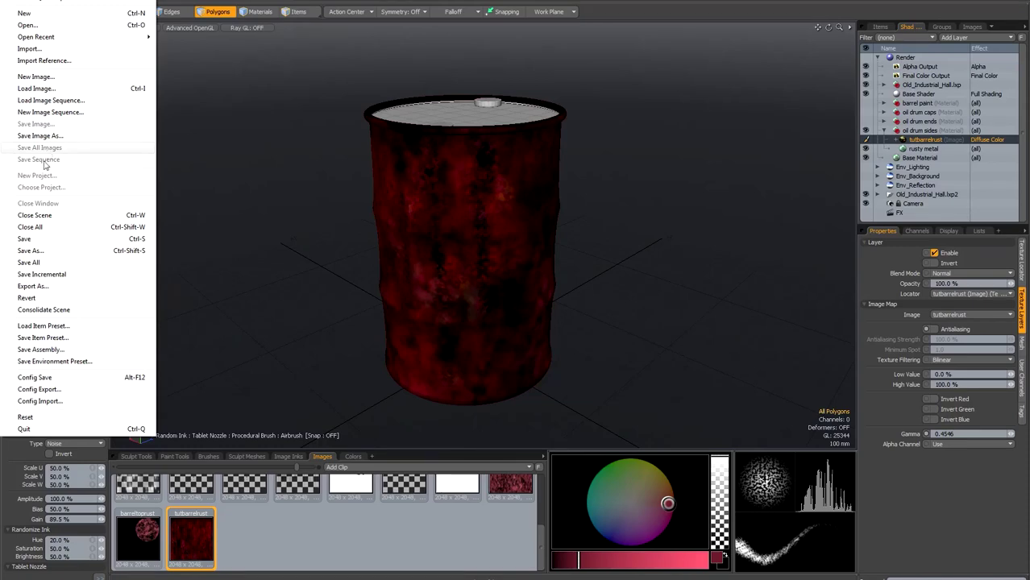
left_click(50, 265)
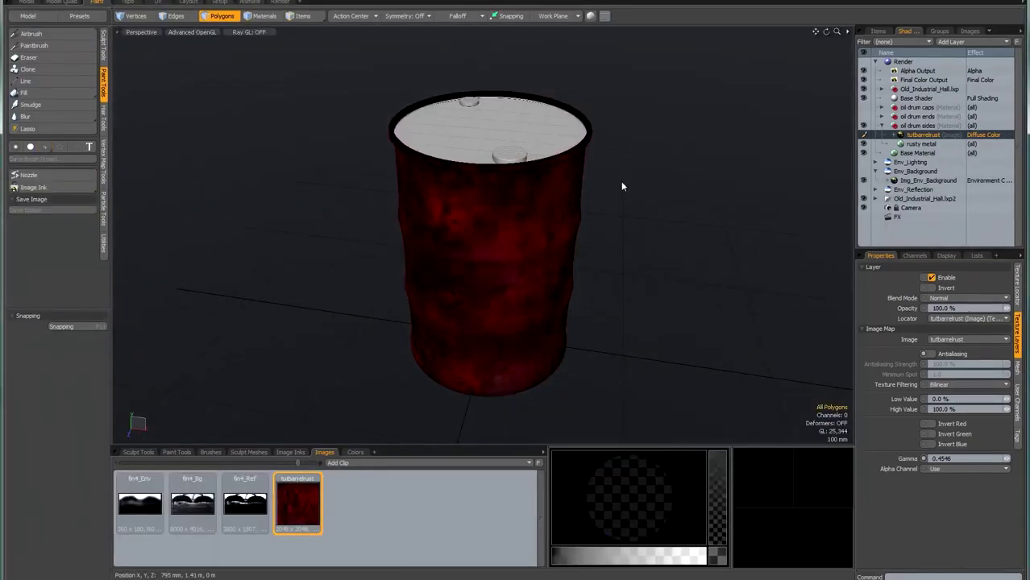
Switch to the render layout and enlarge the render preview of the barrel
left_click_drag(626, 226, 625, 224, "alt")
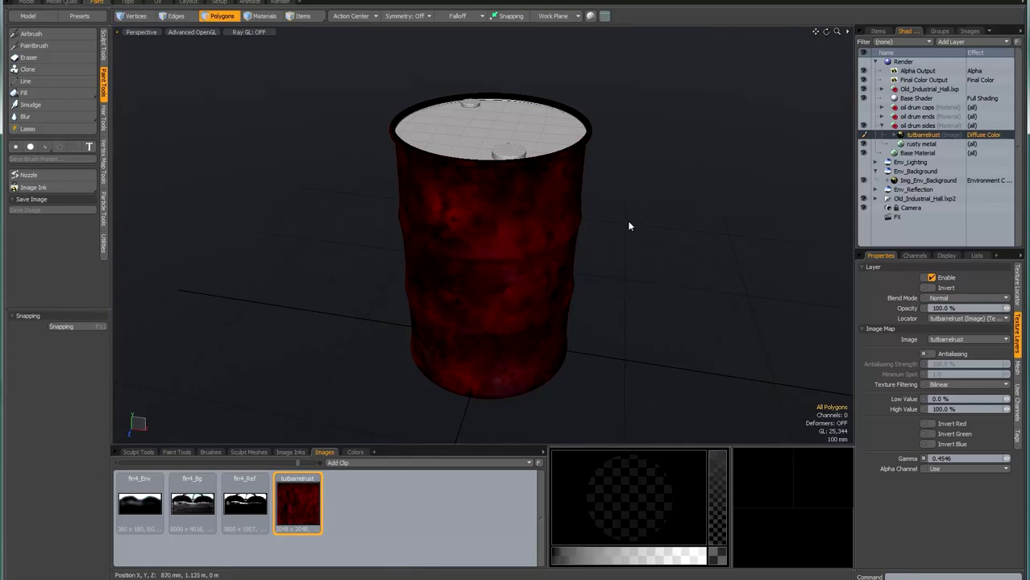
left_click(282, 2)
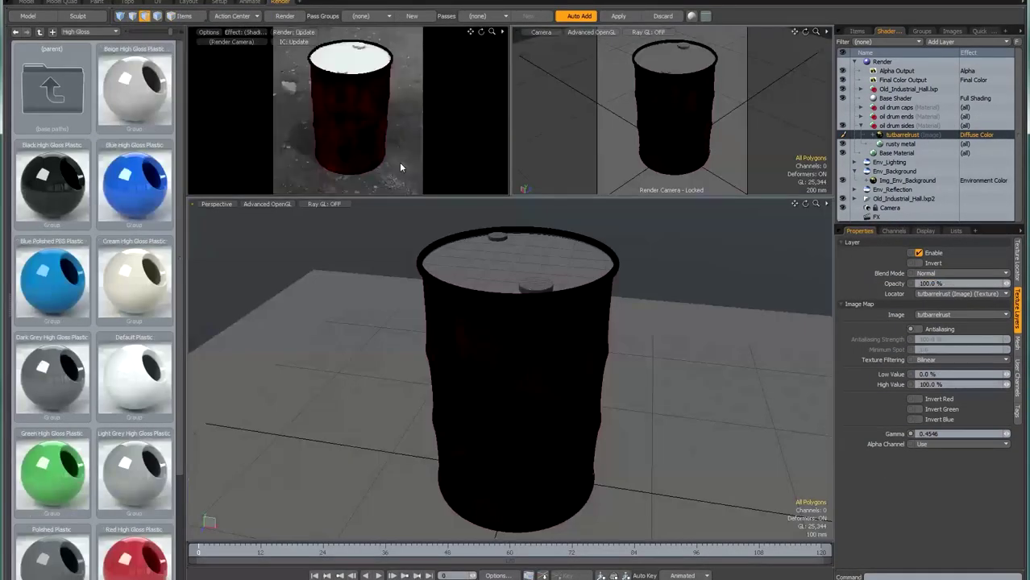
key("ctrl+space")
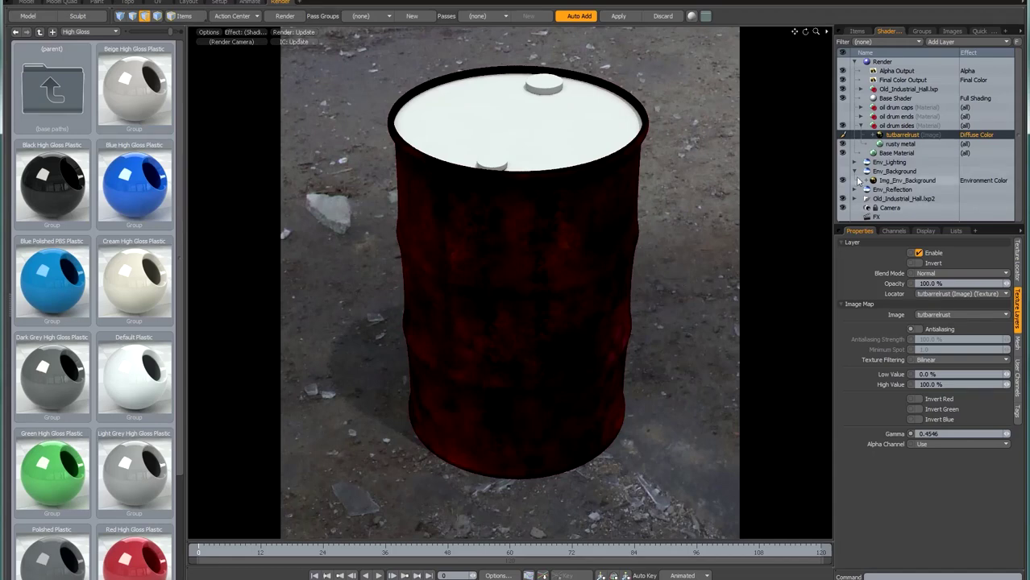
Try a Process layer above the tutbarrelrust image with Value 217.5%, Saturation -9% and Gain 50%
left_click(959, 41)
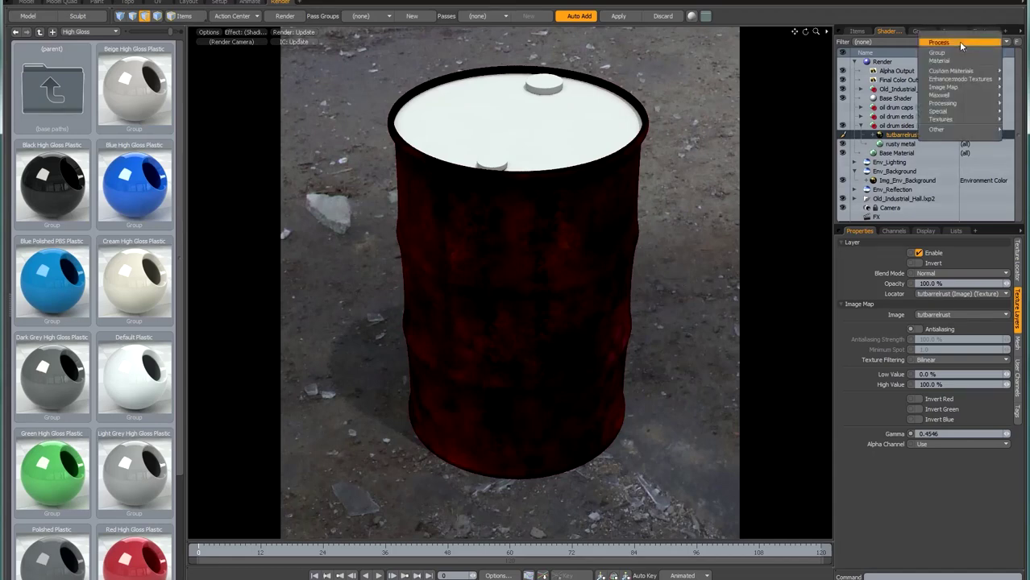
mouse_move(956, 104)
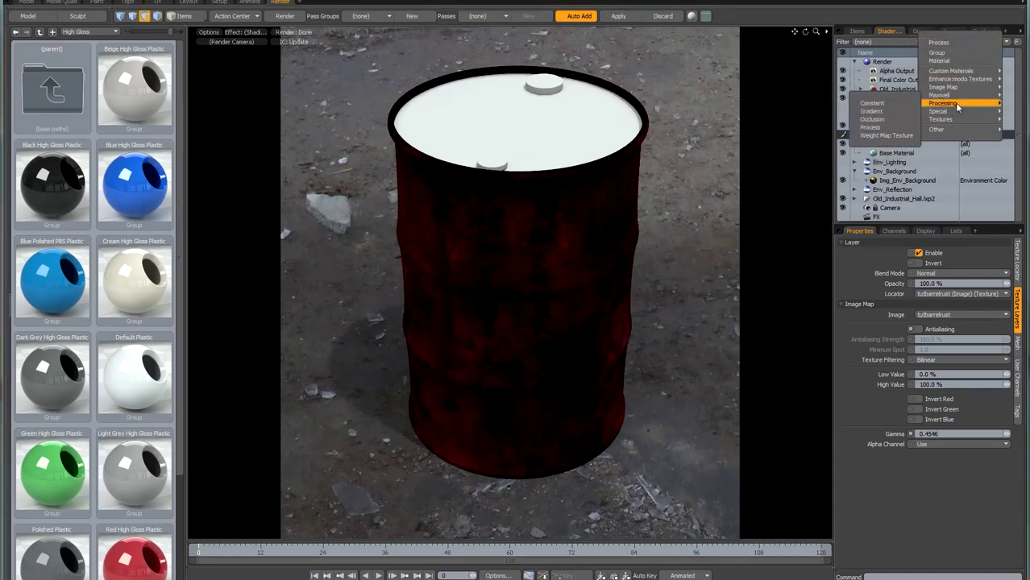
left_click(870, 127)
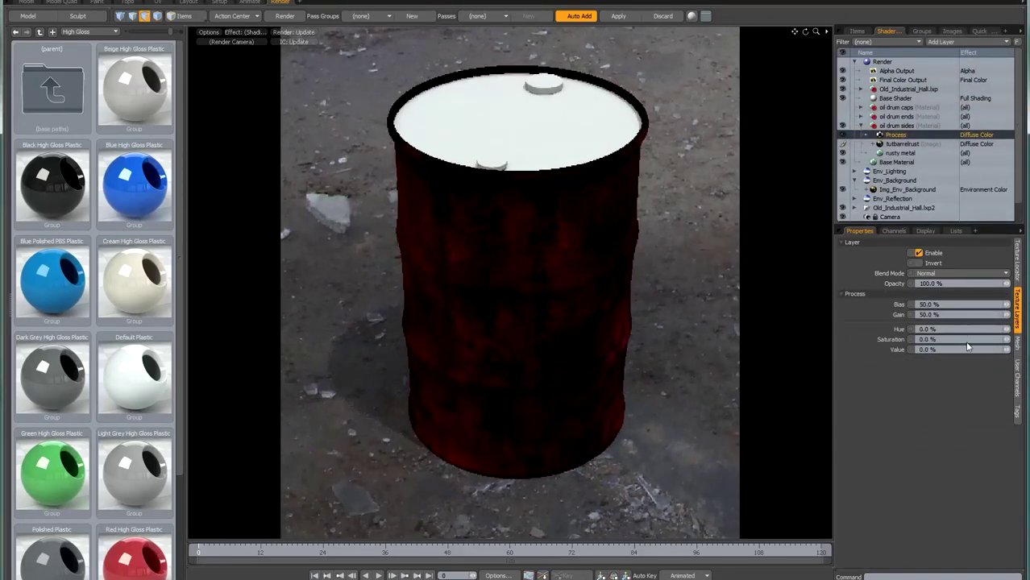
left_click_drag(1008, 351, 1008, 352)
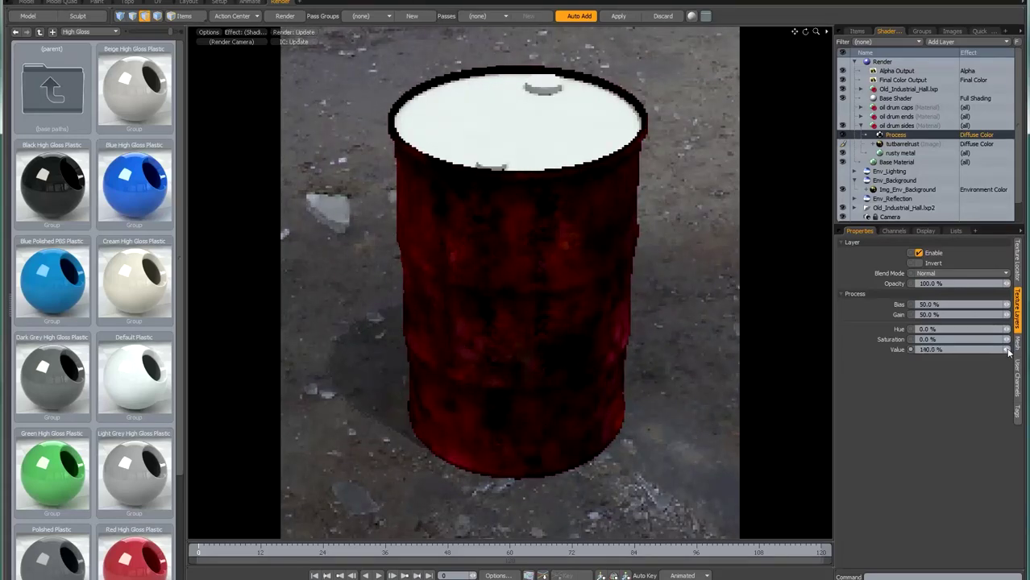
left_click_drag(1007, 352, 1008, 353)
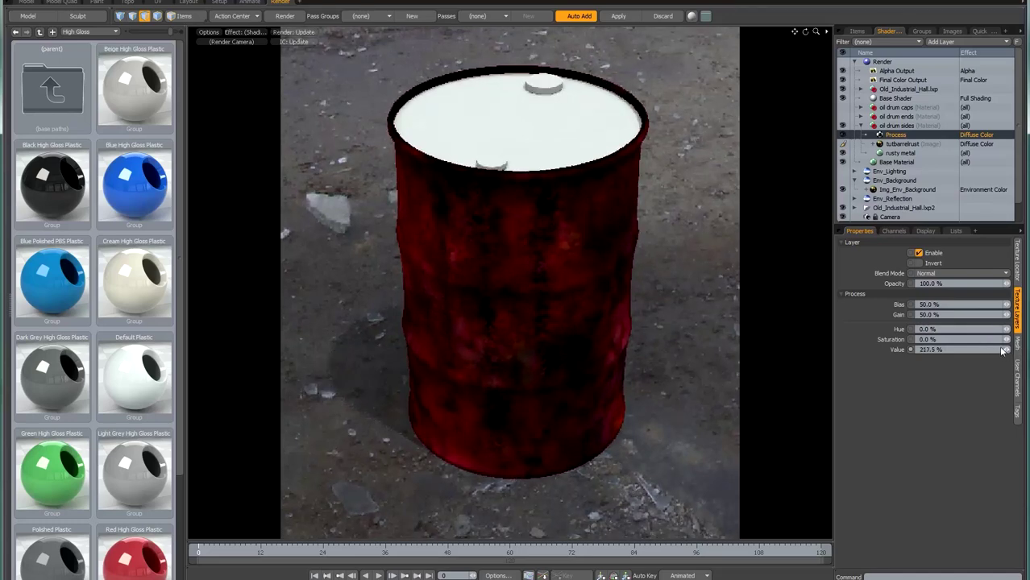
left_click_drag(1008, 343, 1007, 343)
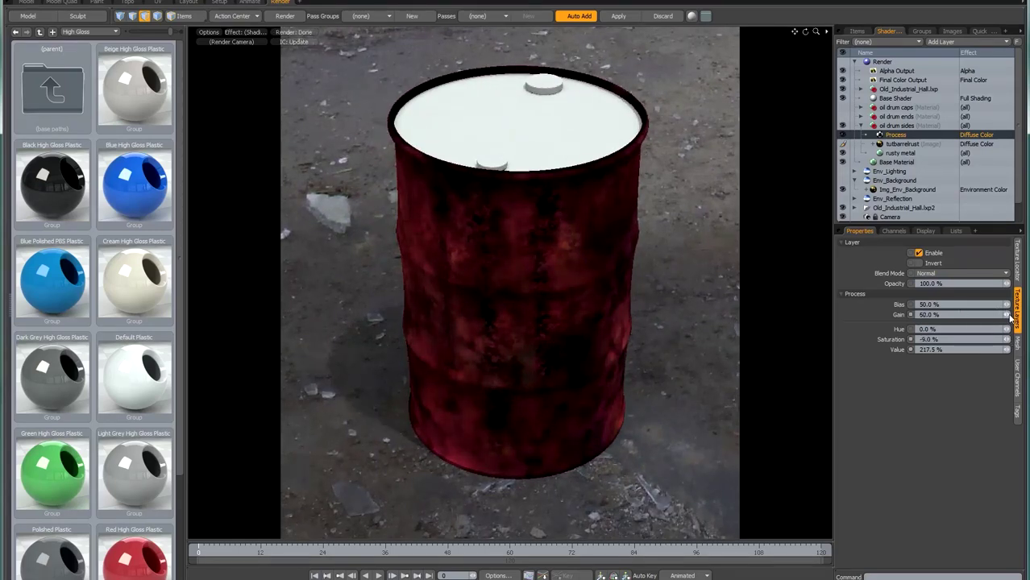
left_click_drag(1010, 319, 1010, 318)
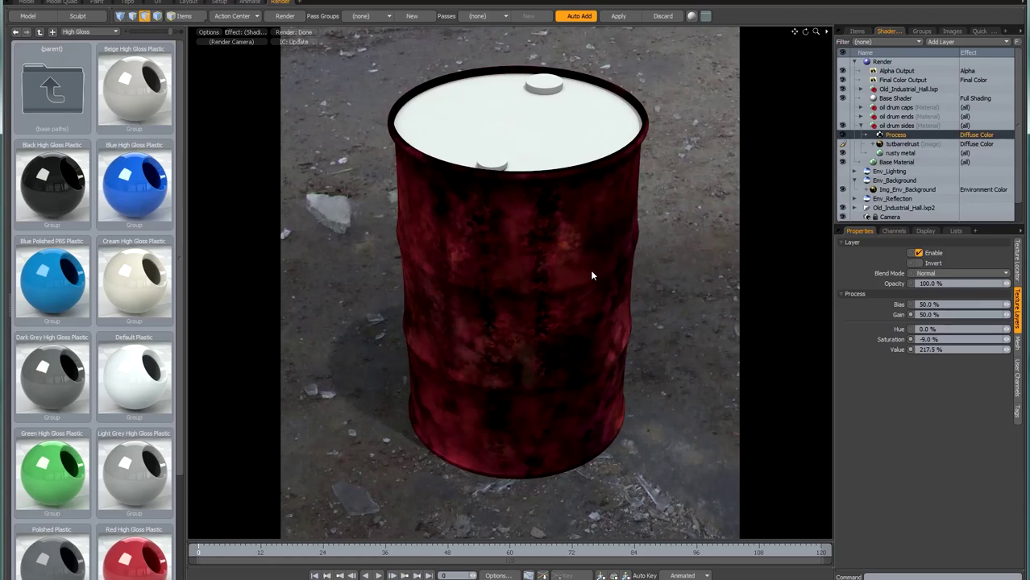
Delete the Process layer from the oil drum sides material and select the tutbarrelrust image layer
right_click(936, 134)
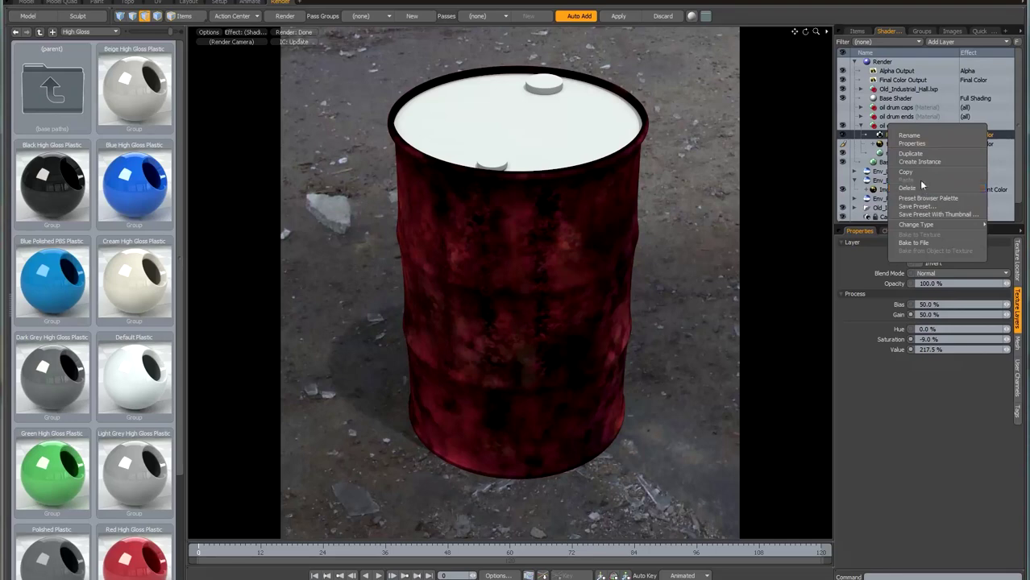
left_click(915, 188)
left_click(905, 135)
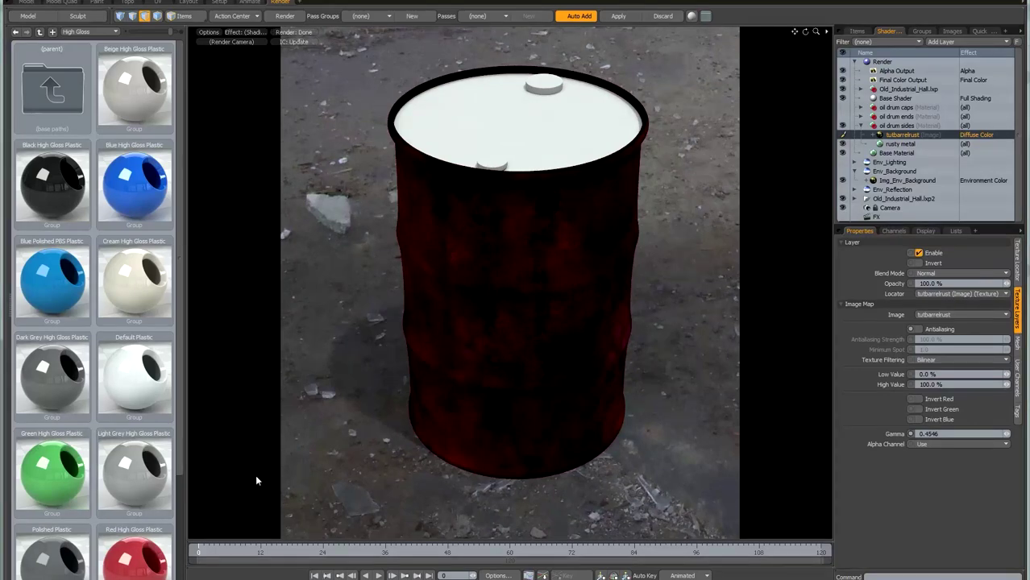
Switch to Photoshop with tutbarrelrust.JPG open and brighten it with a Curves adjustment, input 83 to output 163
key("alt+Tab")
double_click(408, 191)
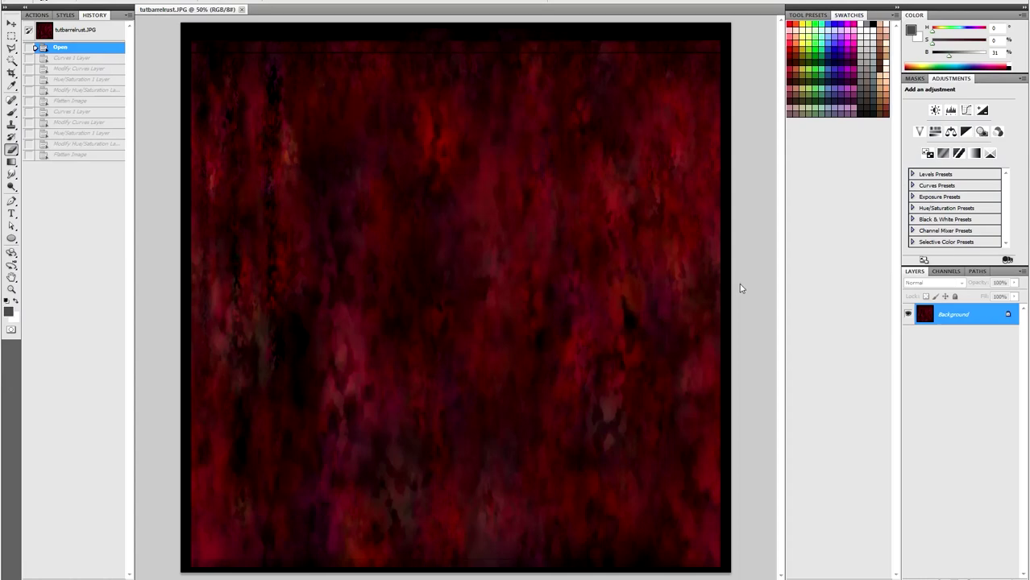
left_click(967, 111)
left_click_drag(970, 167, 953, 152)
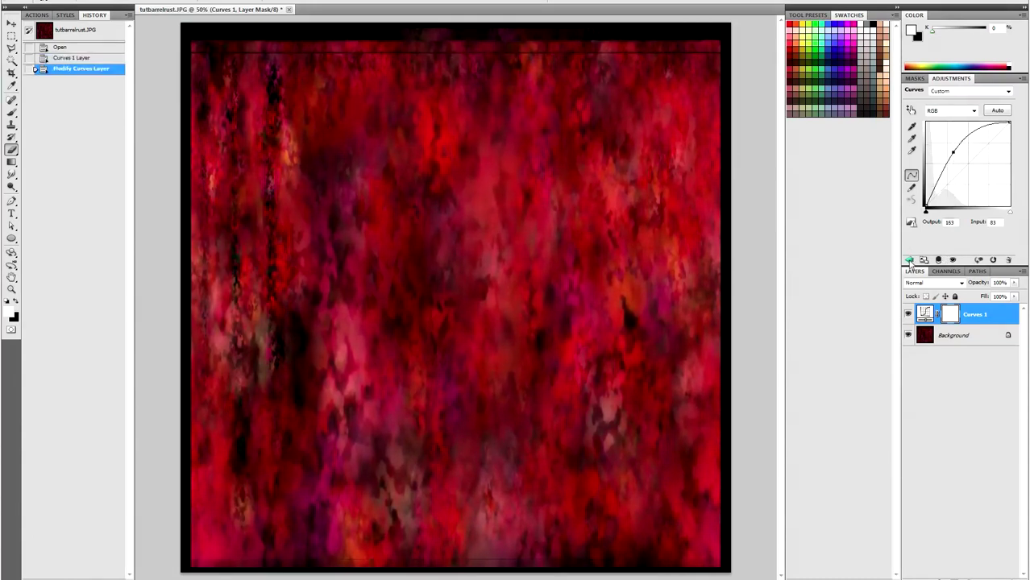
Add a Hue/Saturation adjustment with saturation -15 and flatten the image
left_click(910, 260)
left_click(929, 123)
left_click_drag(959, 156, 952, 163)
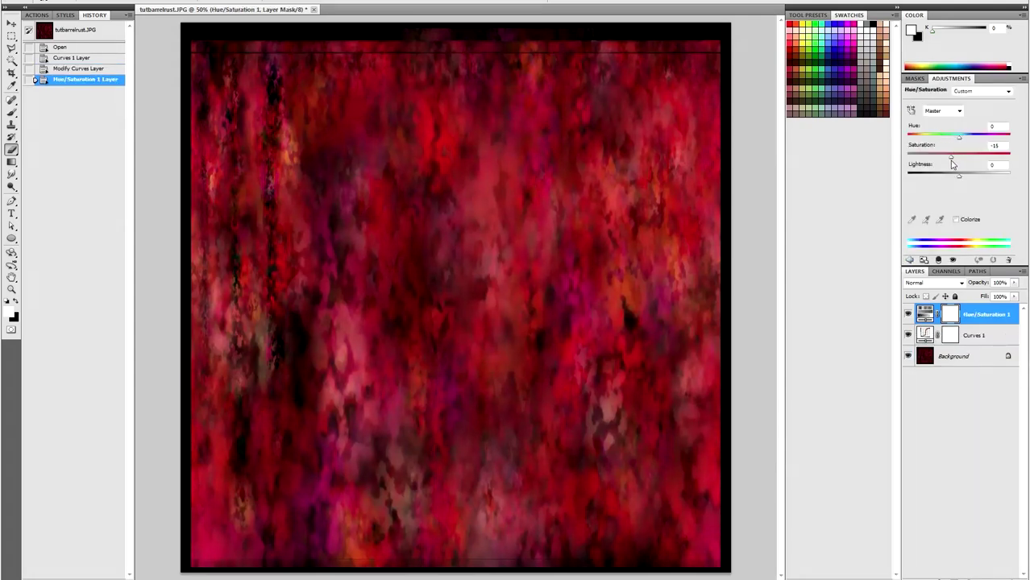
left_click(1021, 272)
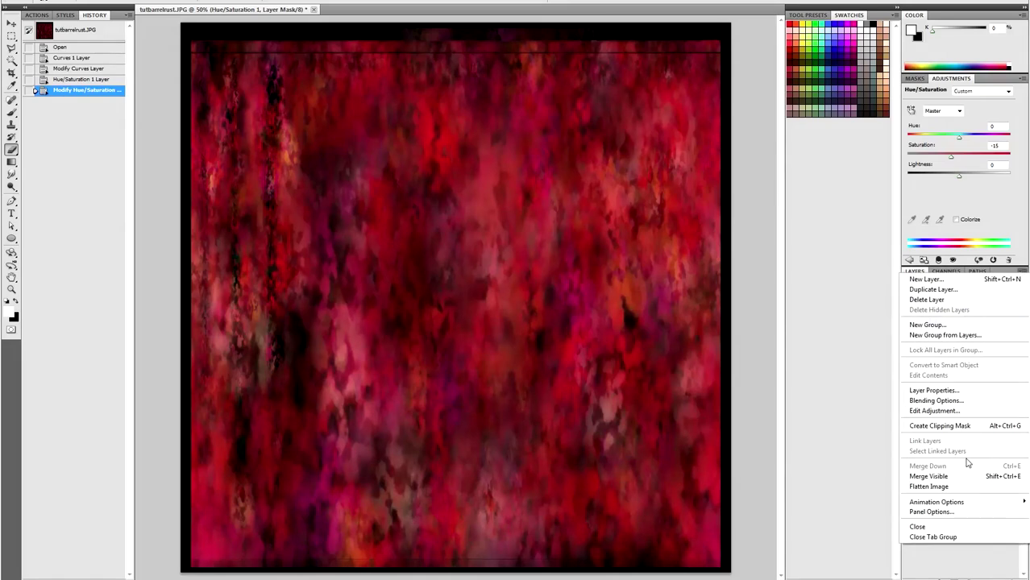
left_click(937, 486)
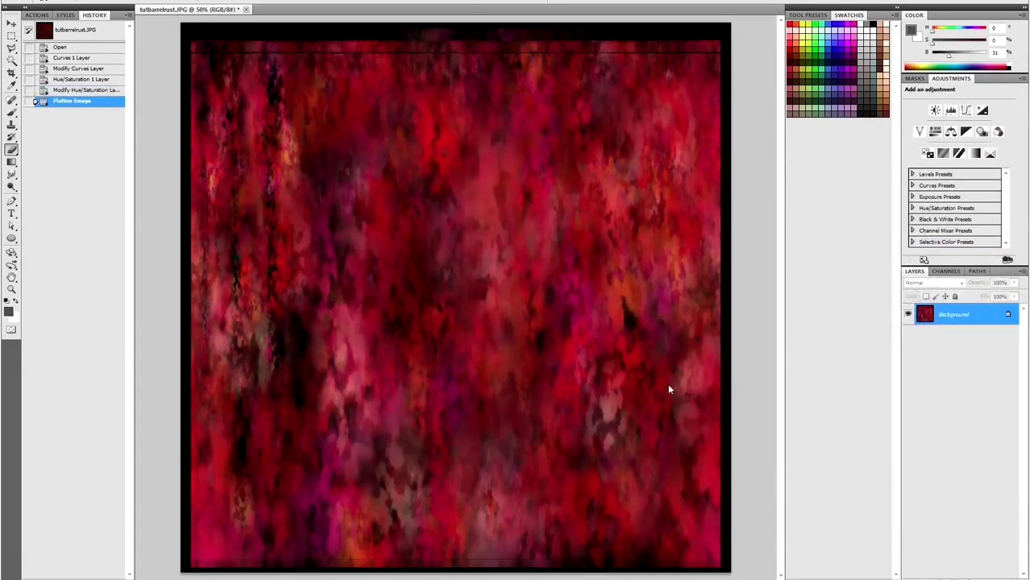
Save tutbarrelrust.JPG, then switch back to Modo and reload the changed image
key("ctrl+s")
key("alt+Tab")
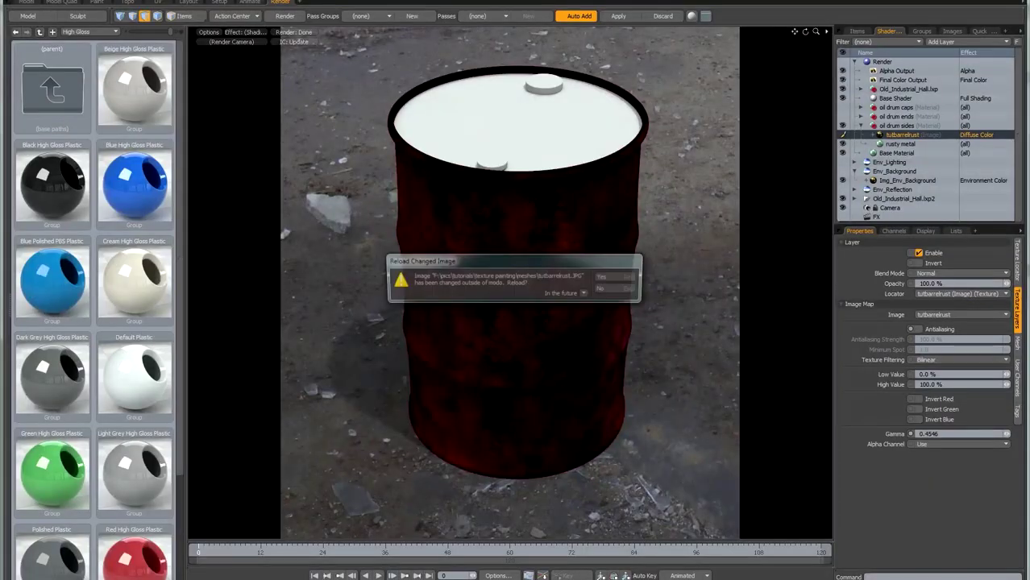
left_click(624, 279)
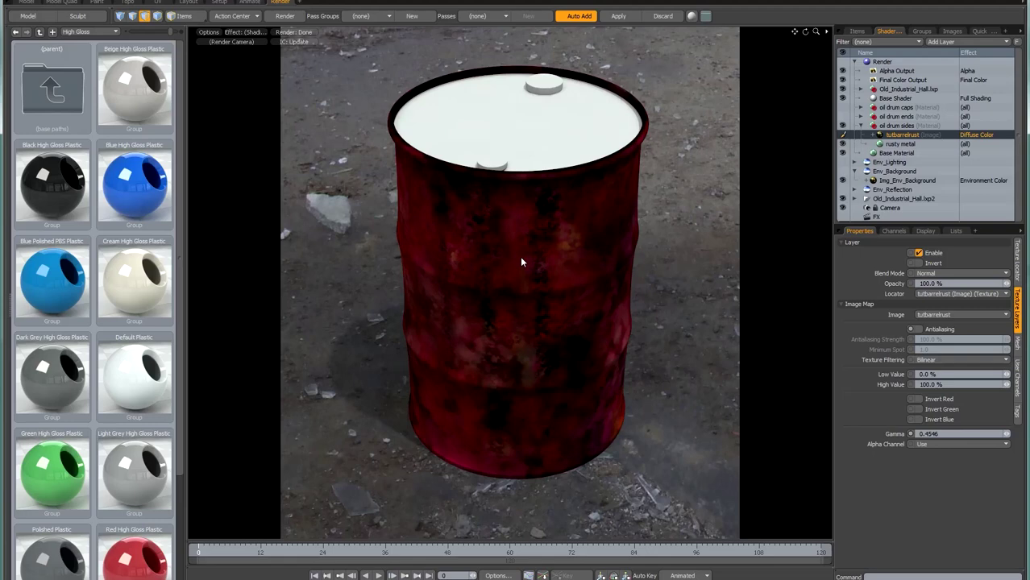
Add a Noise texture layer above the tutbarrelrust image in the oil drum sides material
left_click(948, 41)
mouse_move(934, 131)
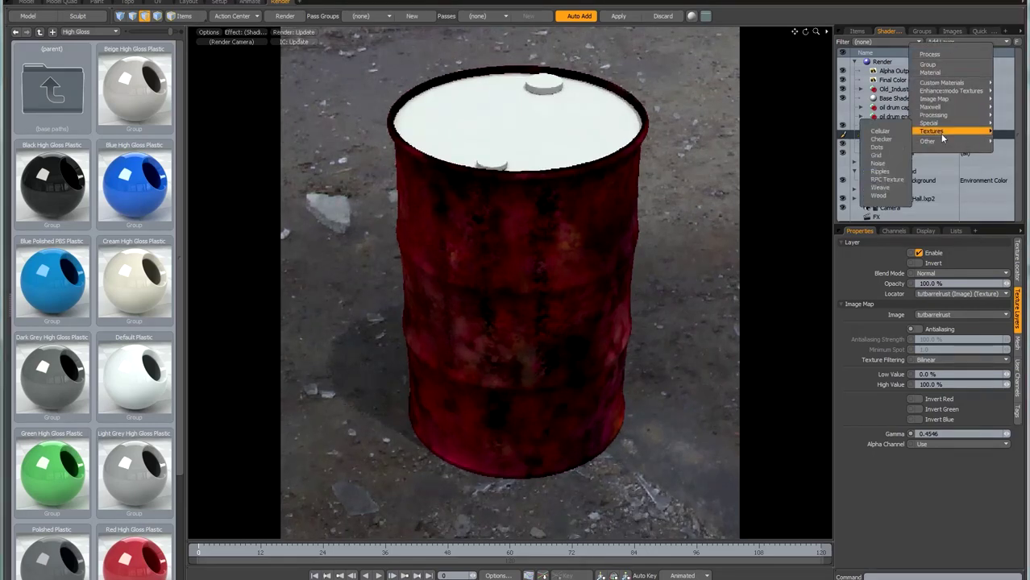
left_click(882, 163)
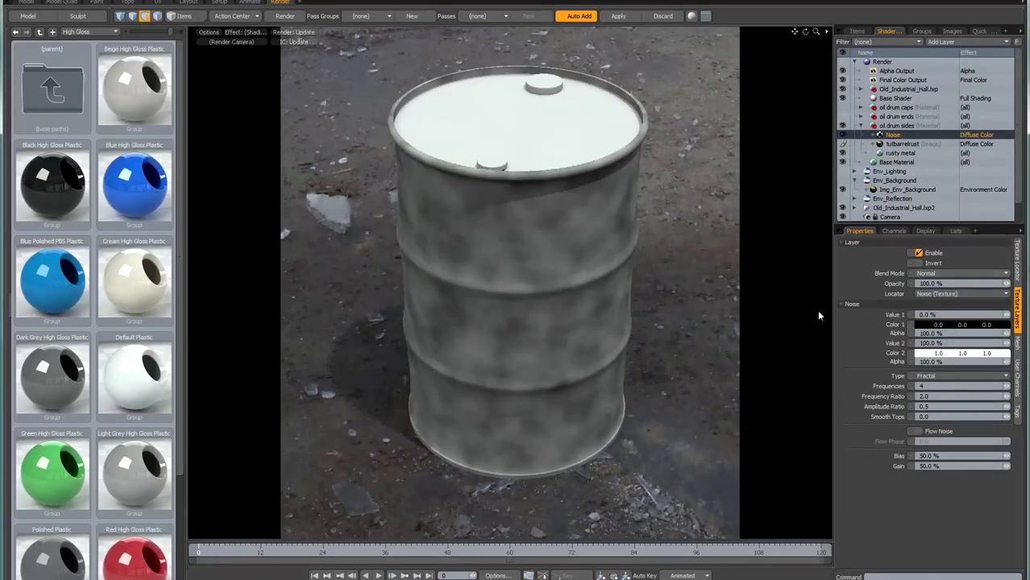
Set the Noise texture's size to 2 mm on all three axes
left_click(1017, 267)
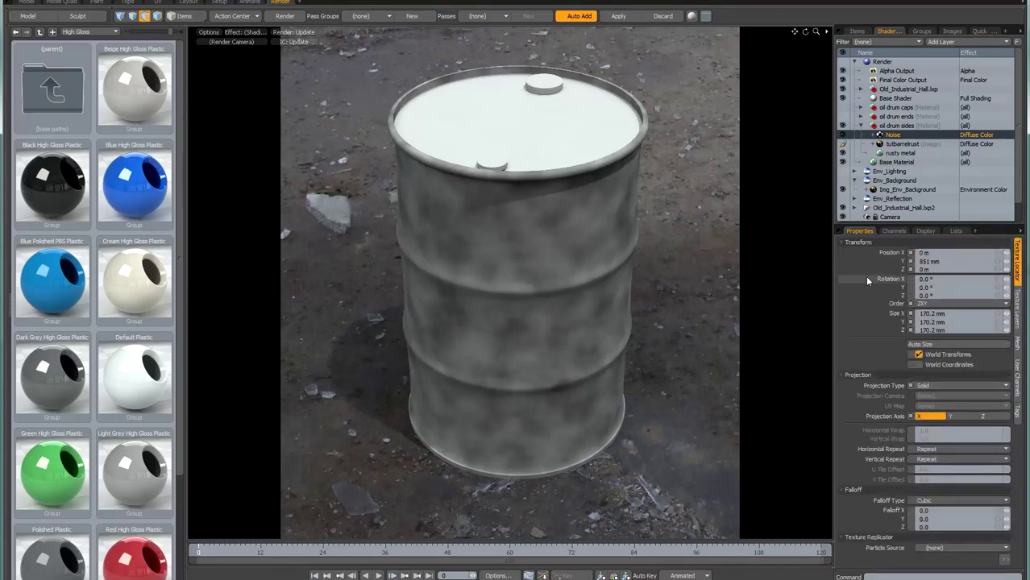
left_click(998, 317)
type("2m")
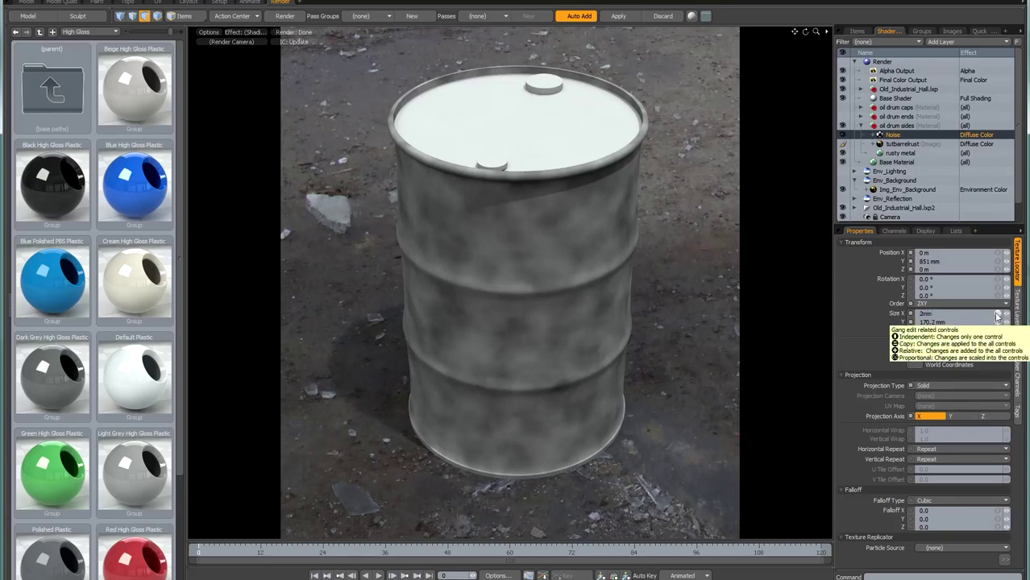
key("Return")
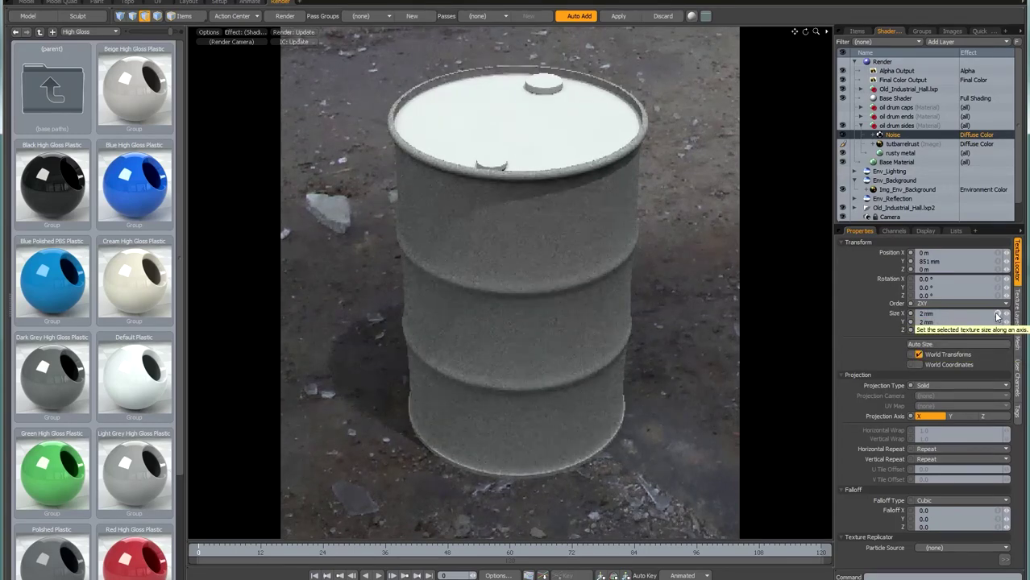
Change the Noise layer's effect from Diffuse Color to Bump and bring up the rusty metal material's properties
left_click(991, 136)
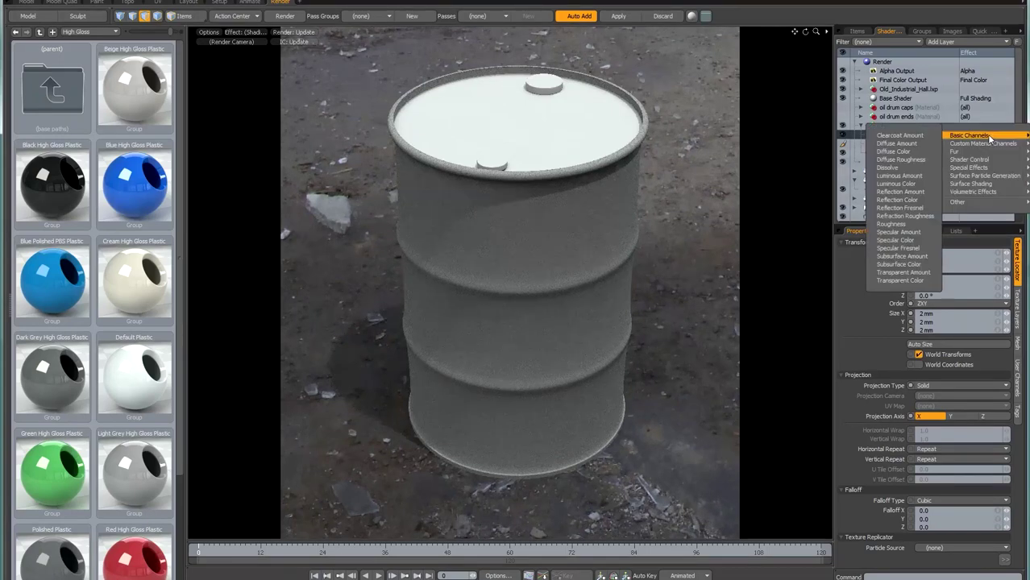
mouse_move(960, 184)
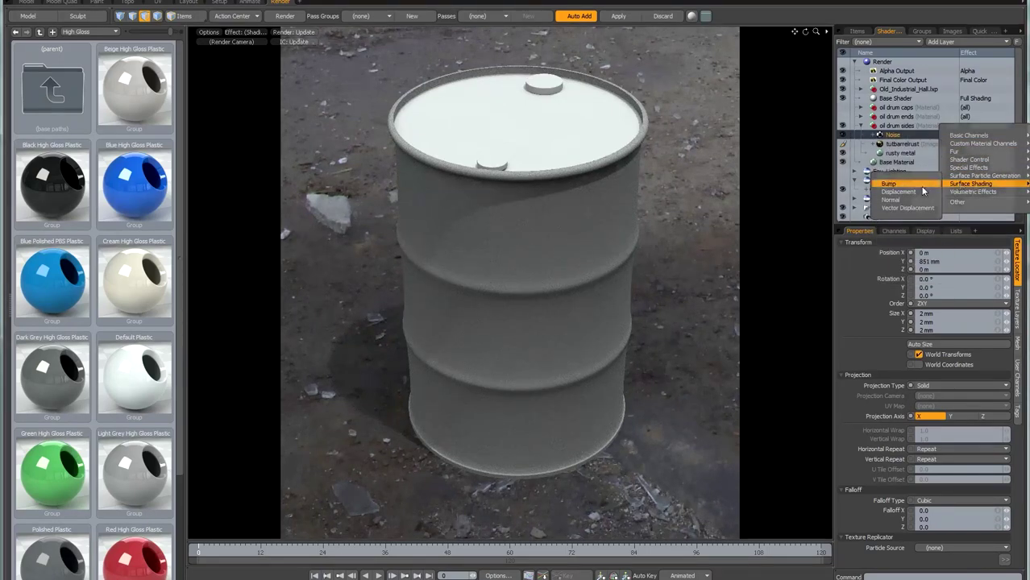
left_click(889, 183)
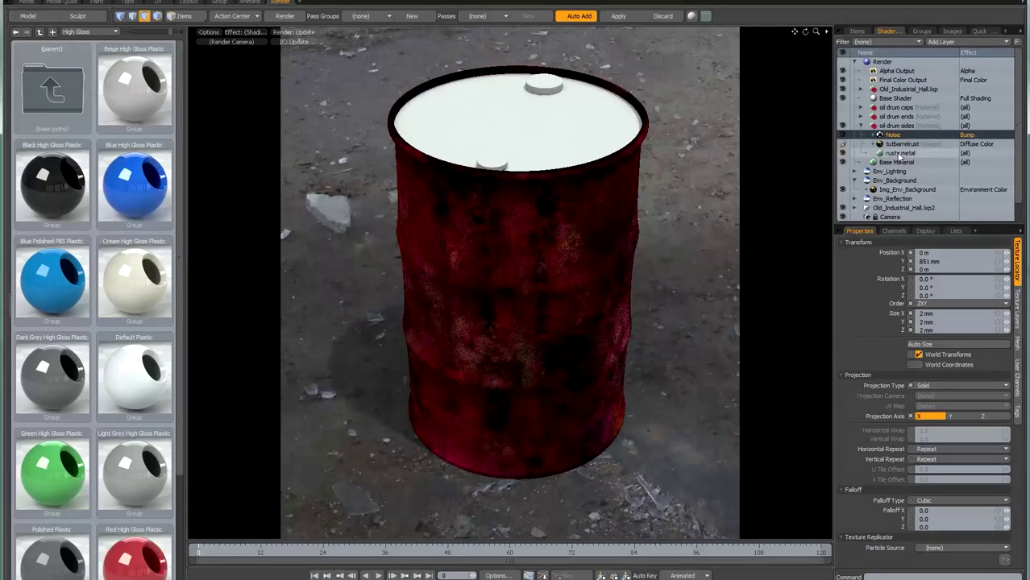
left_click(901, 153)
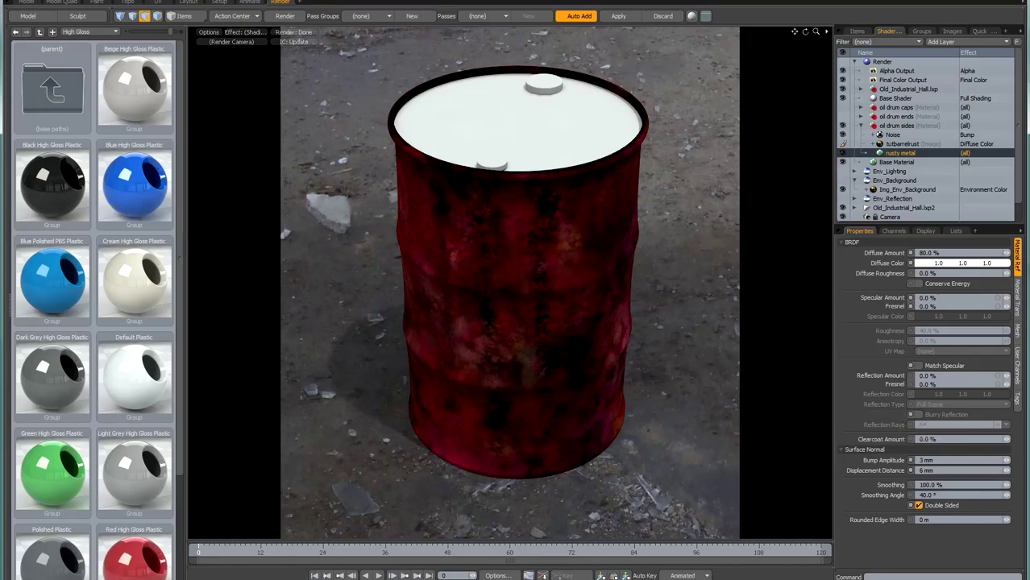
key("KP_0")
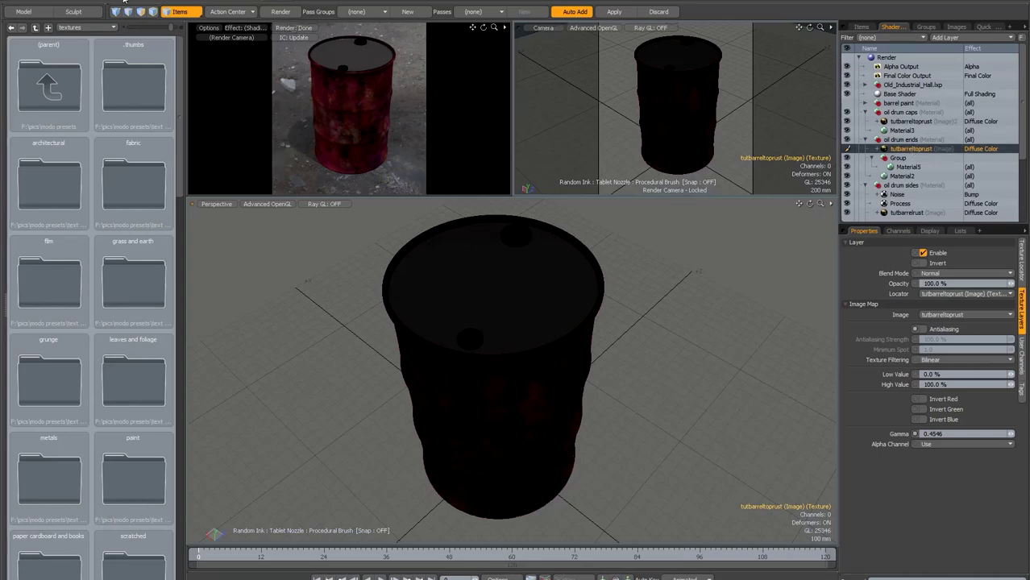
Airbrush rust onto the drum's top in the tutbarreltoprust image, using brush size 86 and foreground color 0.13, 0.02, 0.03
left_click(100, 1)
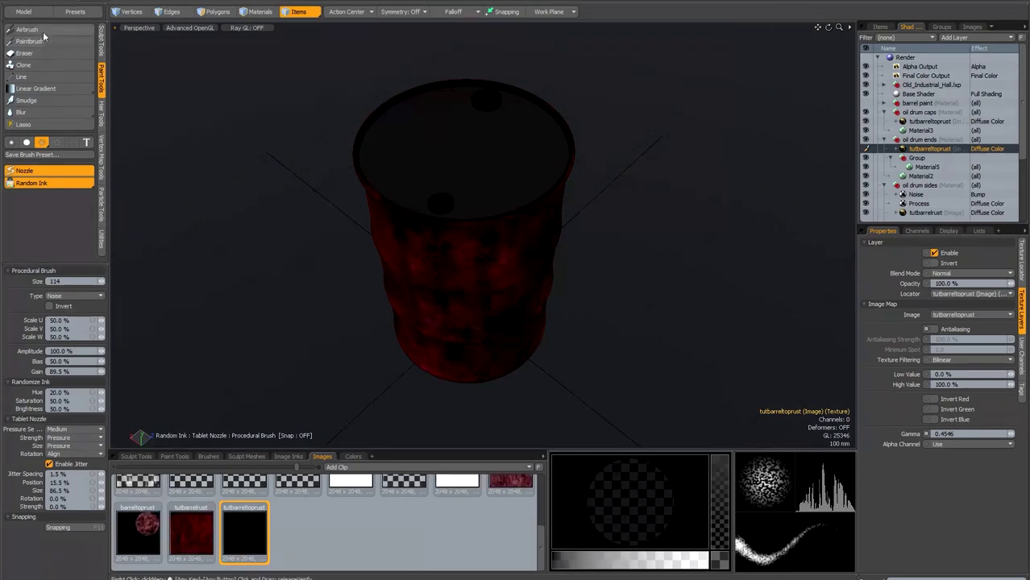
left_click(43, 31)
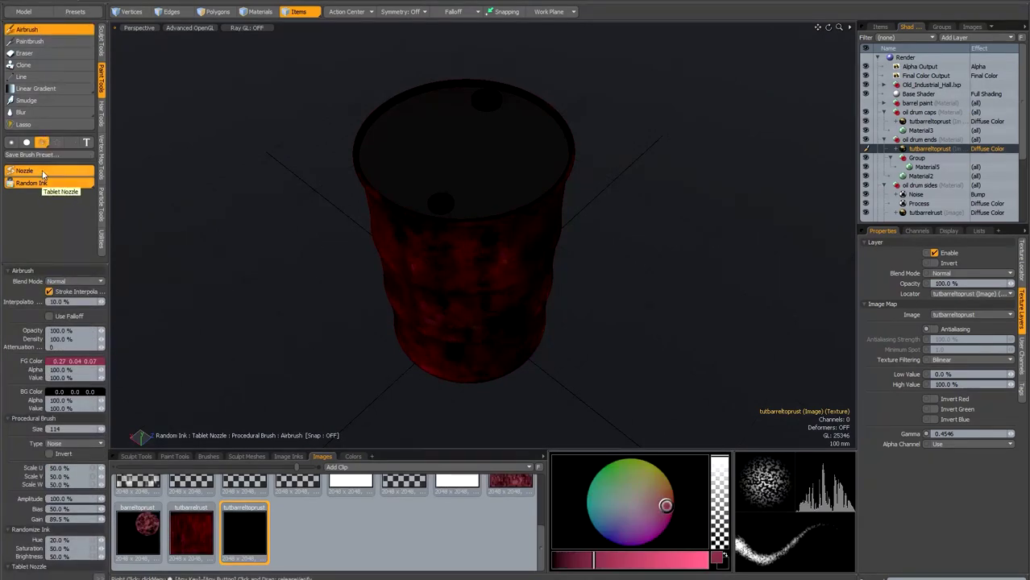
right_click_drag(440, 159, 439, 159)
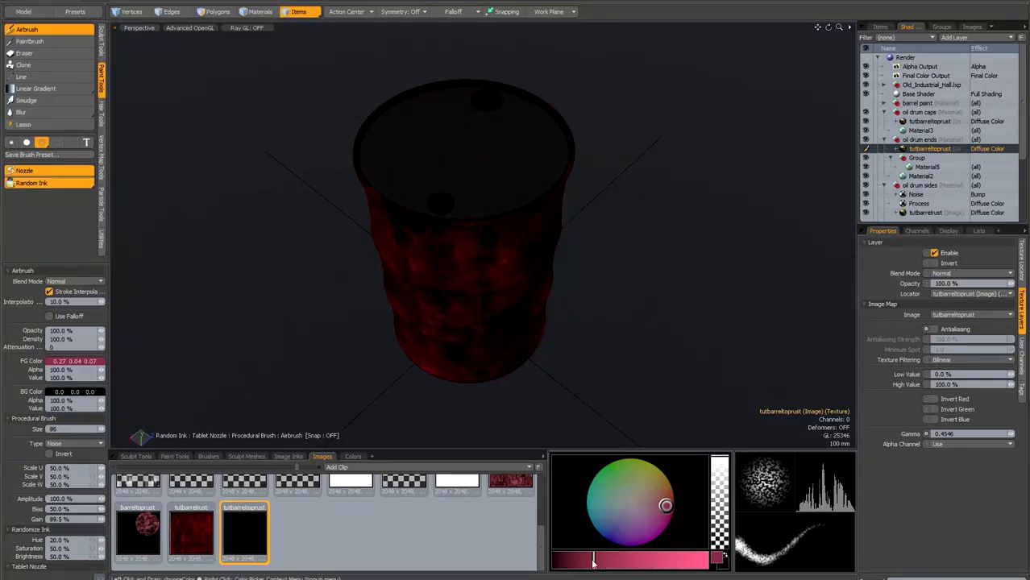
mouse_move(461, 156)
left_mouse_down("alt")
mouse_move(464, 189)
mouse_move(456, 189)
mouse_move(485, 143)
mouse_move(476, 119)
mouse_move(419, 128)
mouse_move(375, 179)
mouse_move(395, 227)
mouse_move(481, 254)
mouse_move(536, 206)
mouse_move(451, 216)
mouse_move(440, 153)
mouse_move(516, 133)
mouse_move(464, 218)
mouse_move(476, 230)
mouse_move(450, 182)
mouse_move(526, 168)
mouse_move(423, 165)
mouse_move(487, 111)
mouse_move(470, 176)
left_mouse_up("alt")
left_click_drag(593, 560, 573, 561)
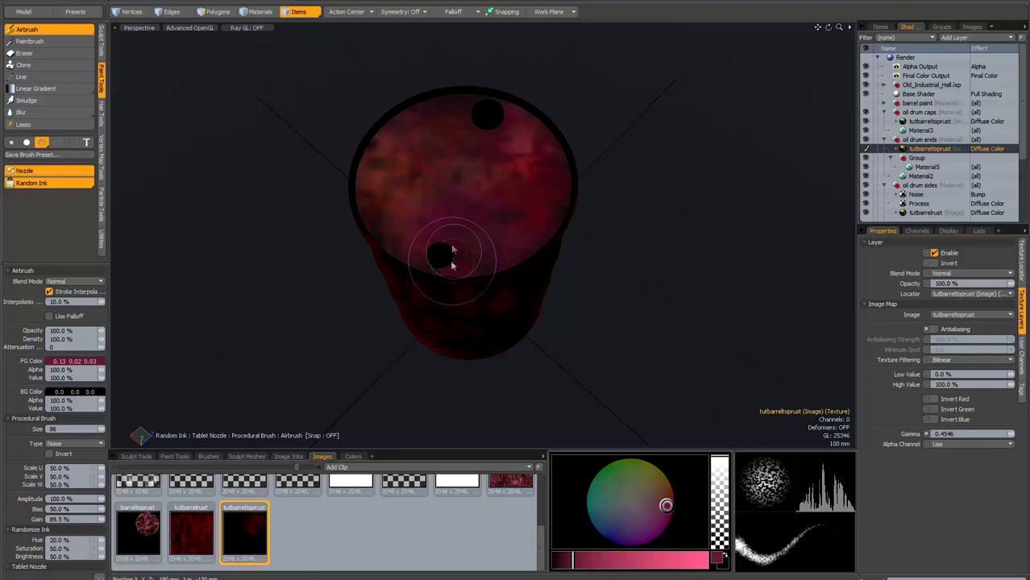
mouse_move(460, 256)
left_mouse_down()
mouse_move(442, 246)
mouse_move(442, 261)
mouse_move(451, 243)
mouse_move(430, 258)
mouse_move(429, 245)
mouse_move(469, 197)
left_mouse_up()
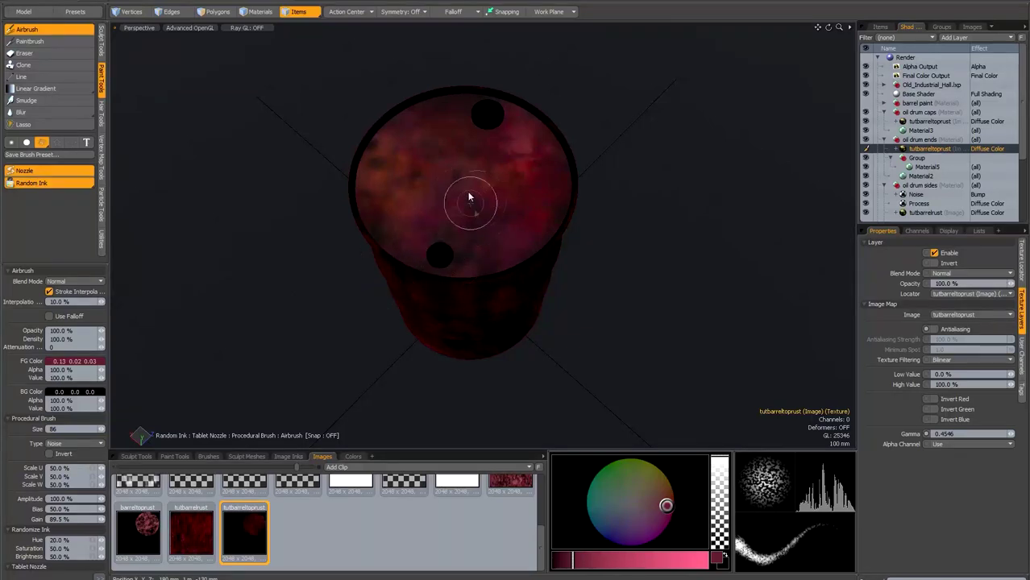
Airbrush darker blotches over the drum's top with the foreground color darkened to 0.08, 0.01, 0.02
left_click(566, 561)
left_click_drag(566, 561, 564, 561)
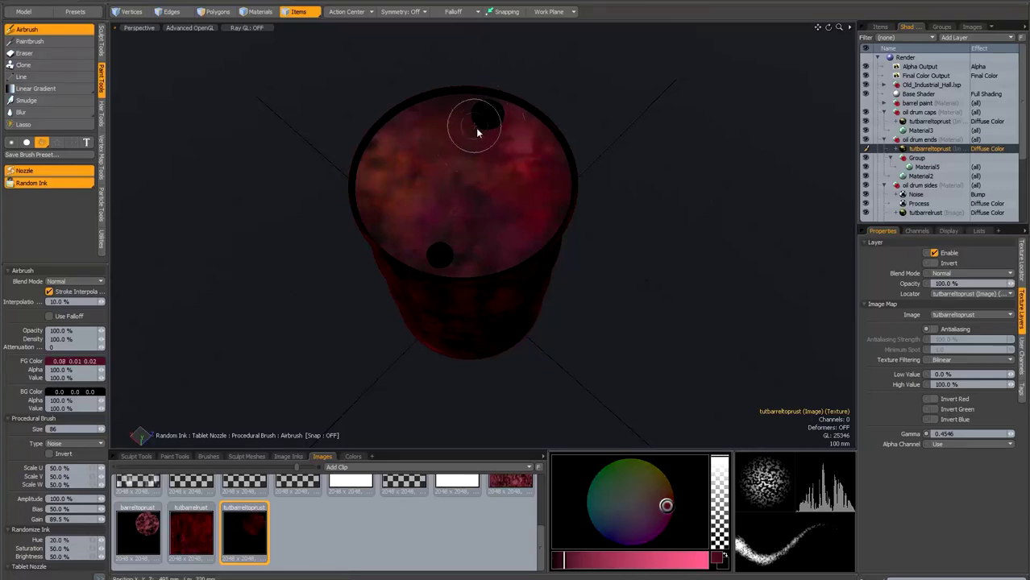
mouse_move(501, 122)
left_mouse_down()
mouse_move(492, 106)
mouse_move(506, 112)
mouse_move(499, 128)
mouse_move(523, 163)
mouse_move(520, 145)
mouse_move(395, 177)
mouse_move(375, 162)
mouse_move(364, 184)
mouse_move(361, 168)
mouse_move(378, 157)
left_mouse_up()
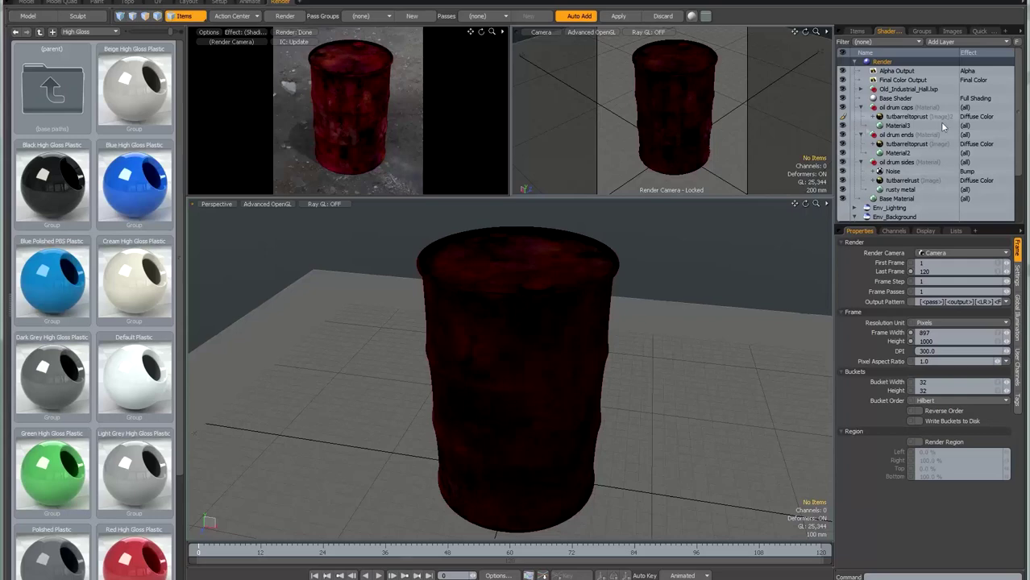
Copy the rusty metal material and paste it onto Material2 of the drum ends and Material3 of the drum caps
left_click(901, 191)
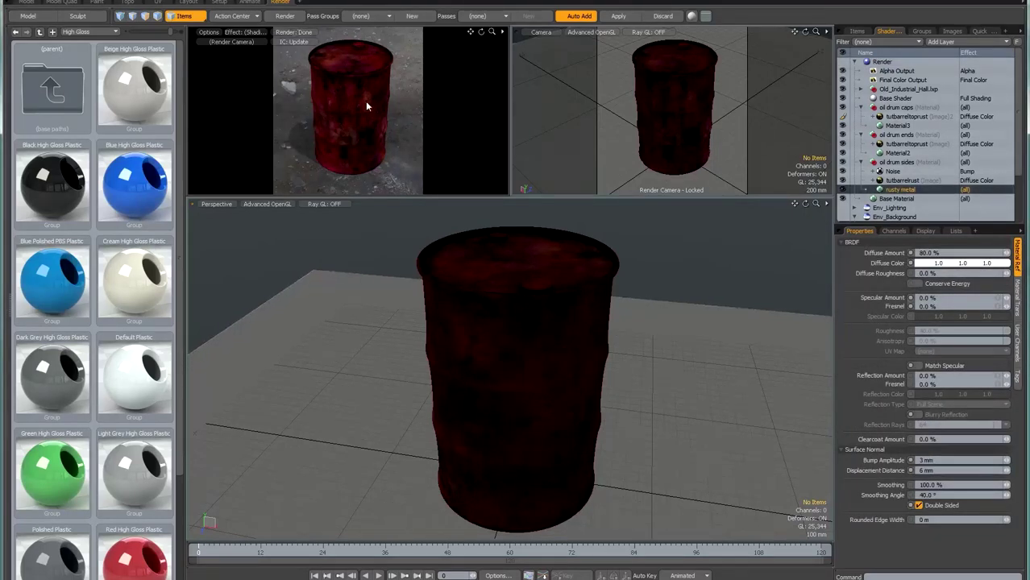
right_click(931, 191)
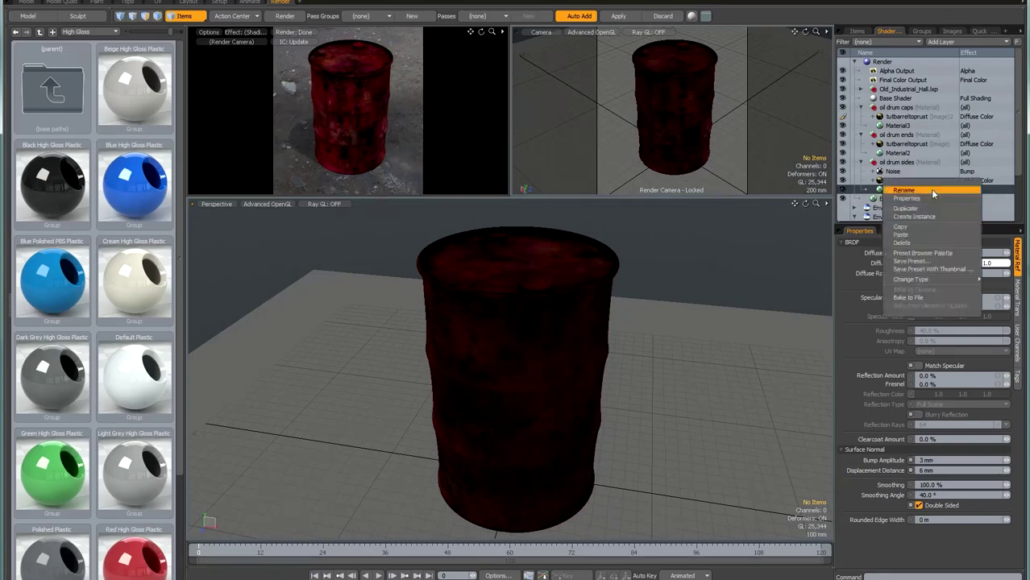
left_click(914, 190)
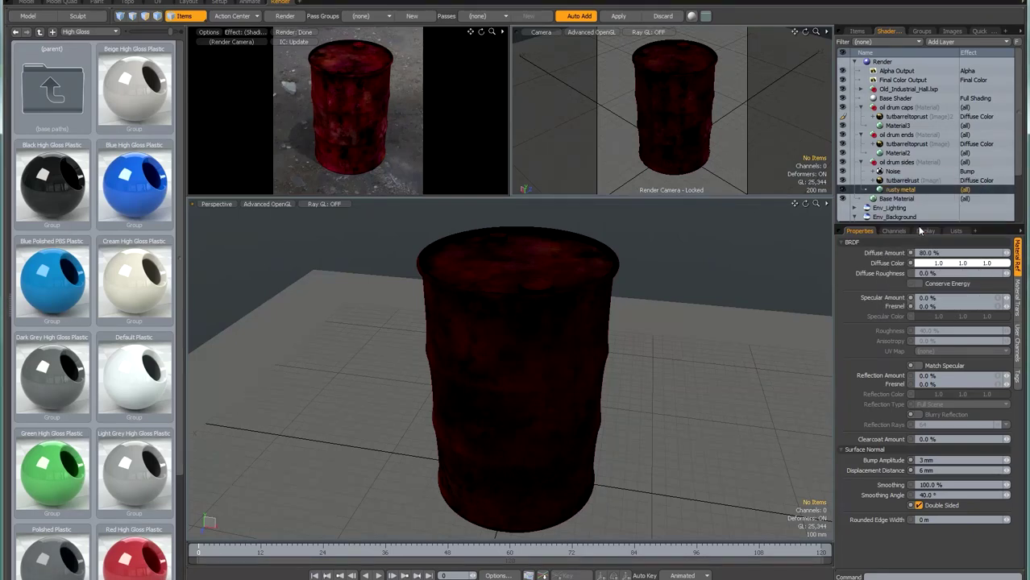
left_click(903, 153)
right_click(903, 154)
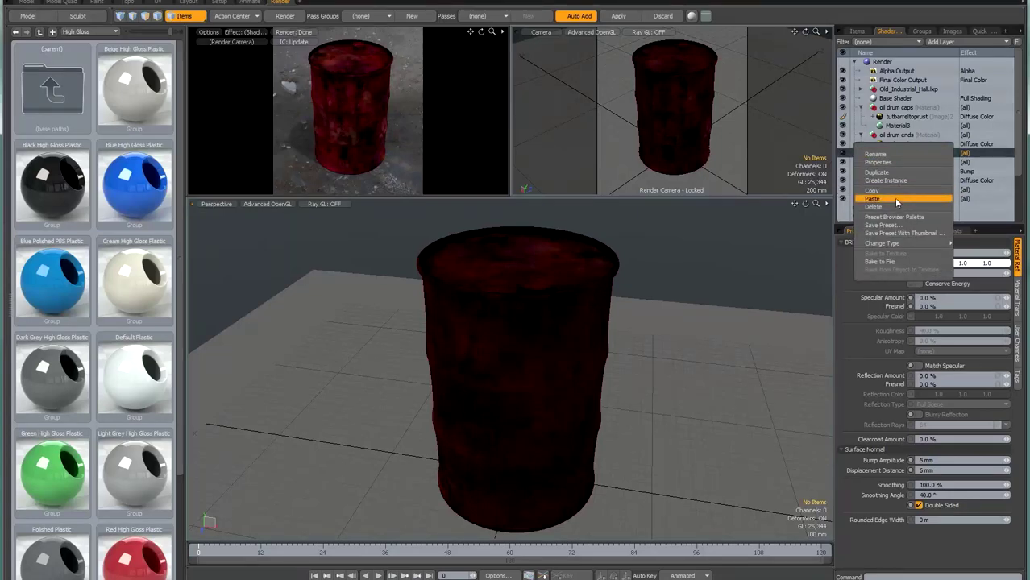
left_click(901, 150)
left_click(900, 125)
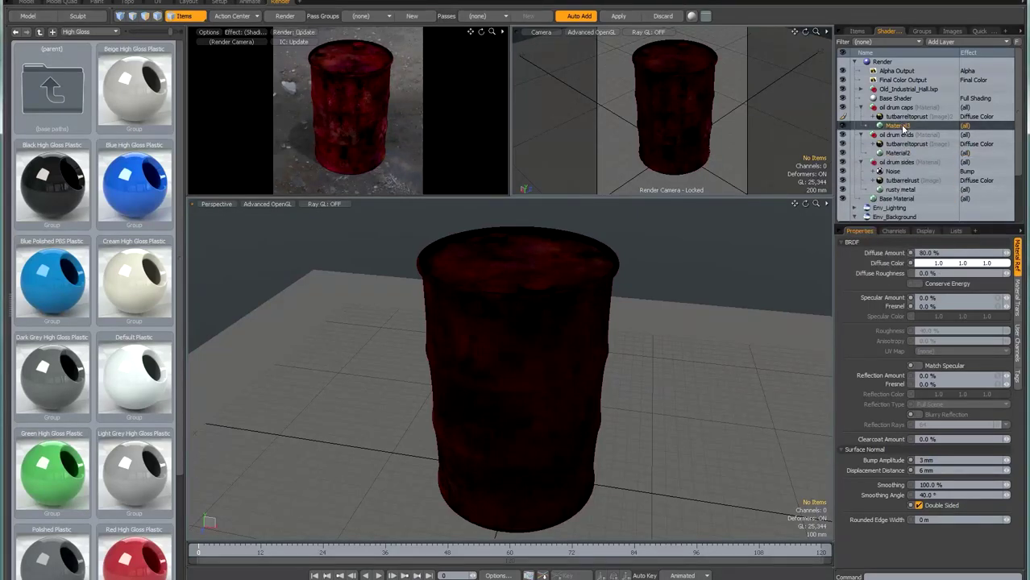
right_click(901, 124)
left_click(885, 170)
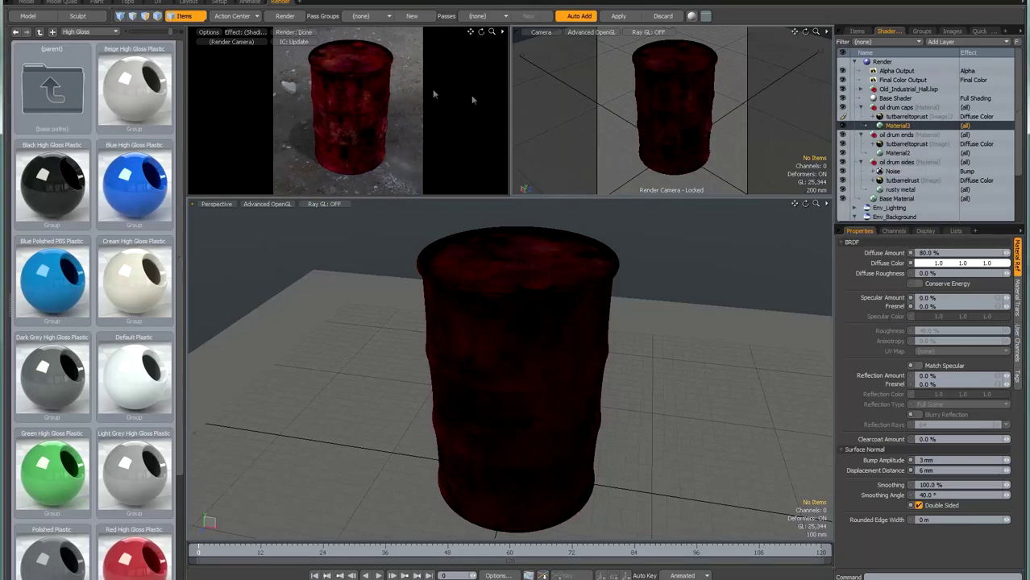
Duplicate the Noise bump layer into the oil drum ends and oil drum caps material groups, above their rust images
left_click(892, 172)
right_click(896, 173)
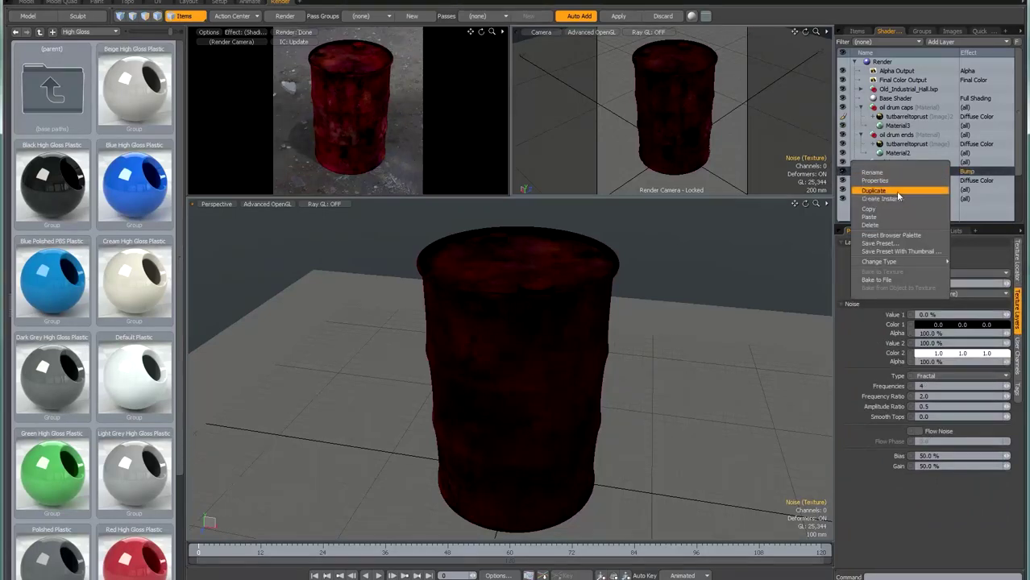
left_click(899, 191)
left_click_drag(895, 172, 895, 144)
right_click(895, 144)
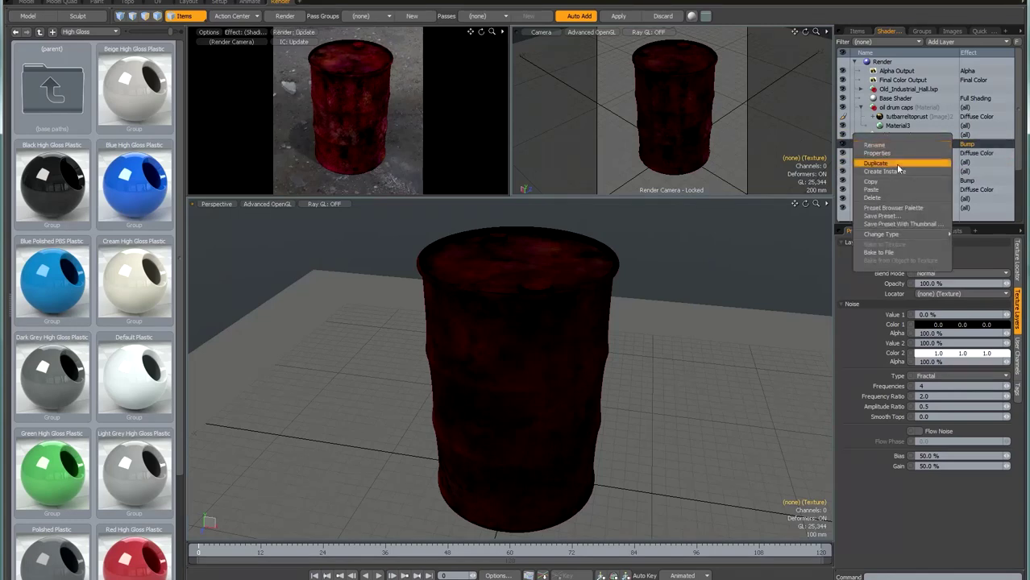
left_click(896, 163)
left_click_drag(897, 146, 897, 115)
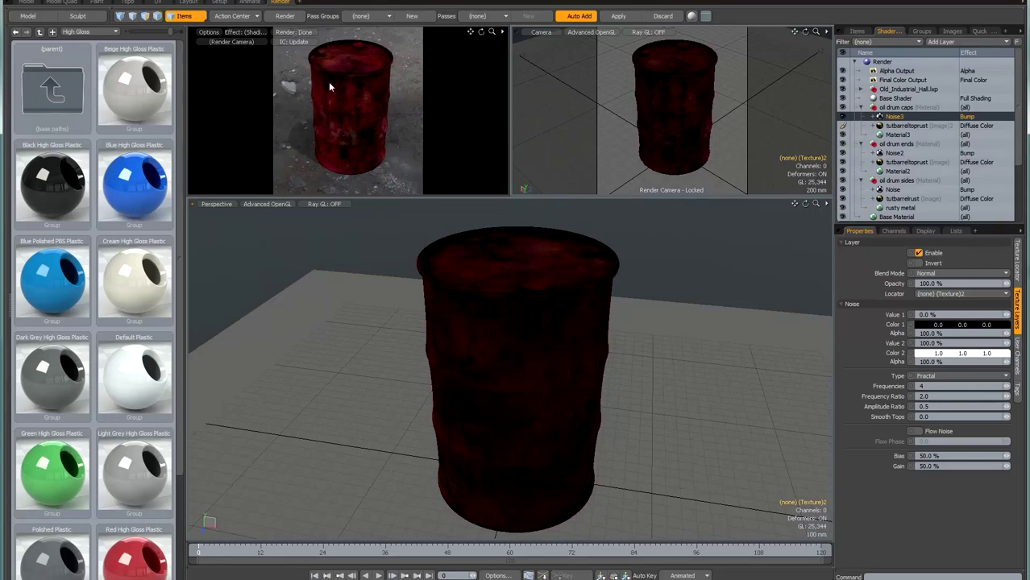
Select the drum's side polygons by the oil drum sides material and copy them into a new mesh item
key("4")
left_click(672, 131)
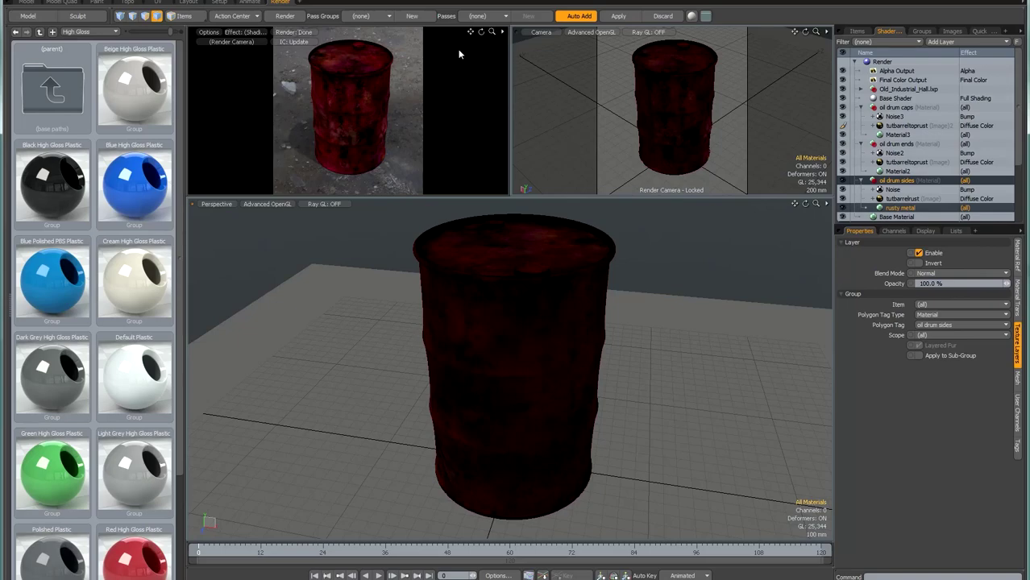
left_click(29, 3)
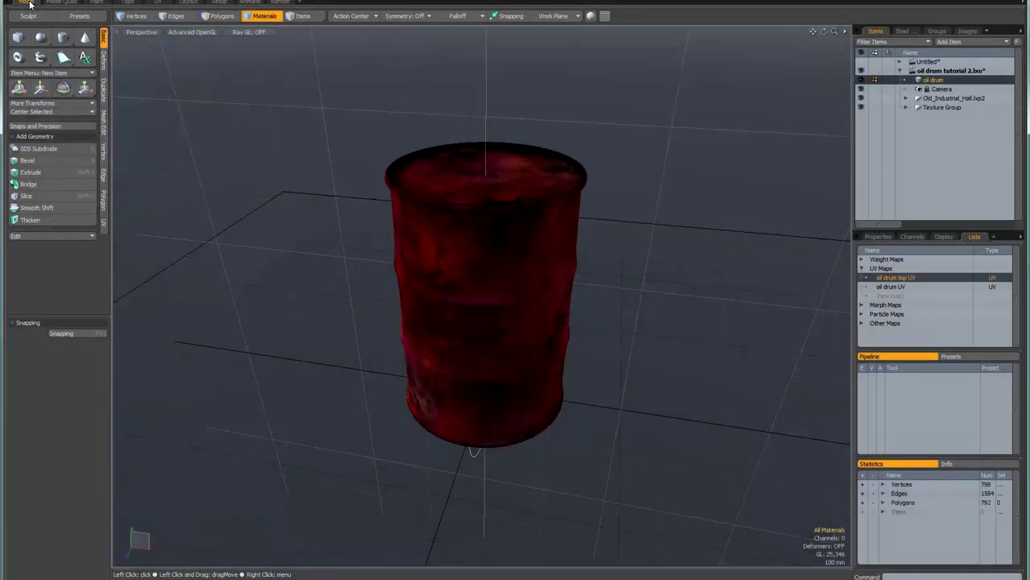
left_click(469, 257)
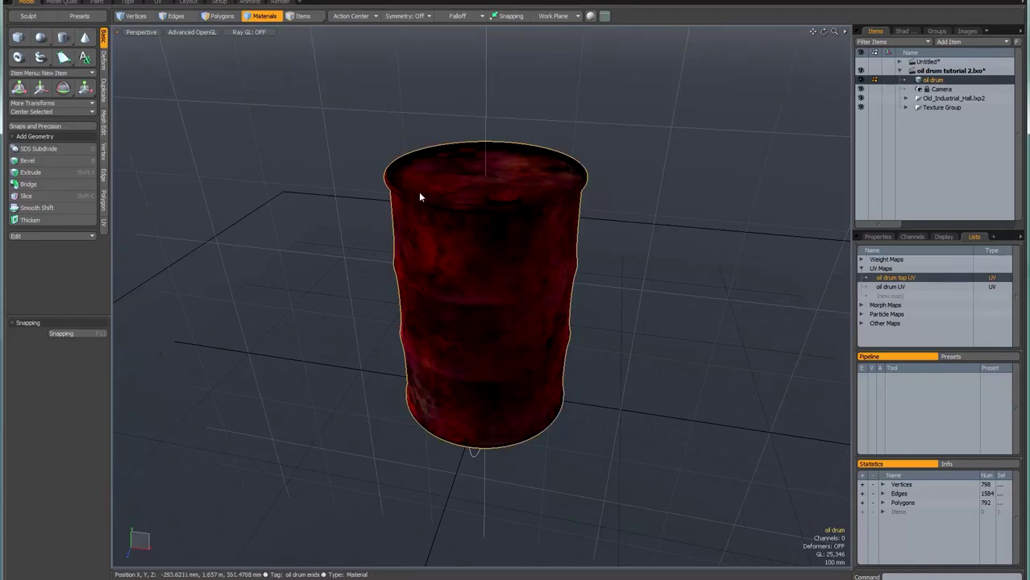
left_click(221, 17, "shift")
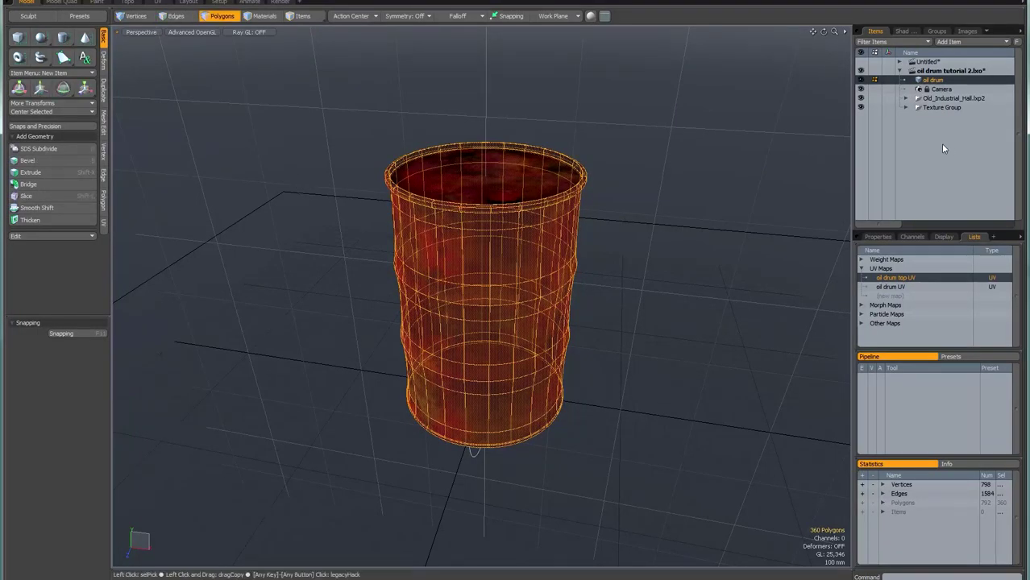
key("n")
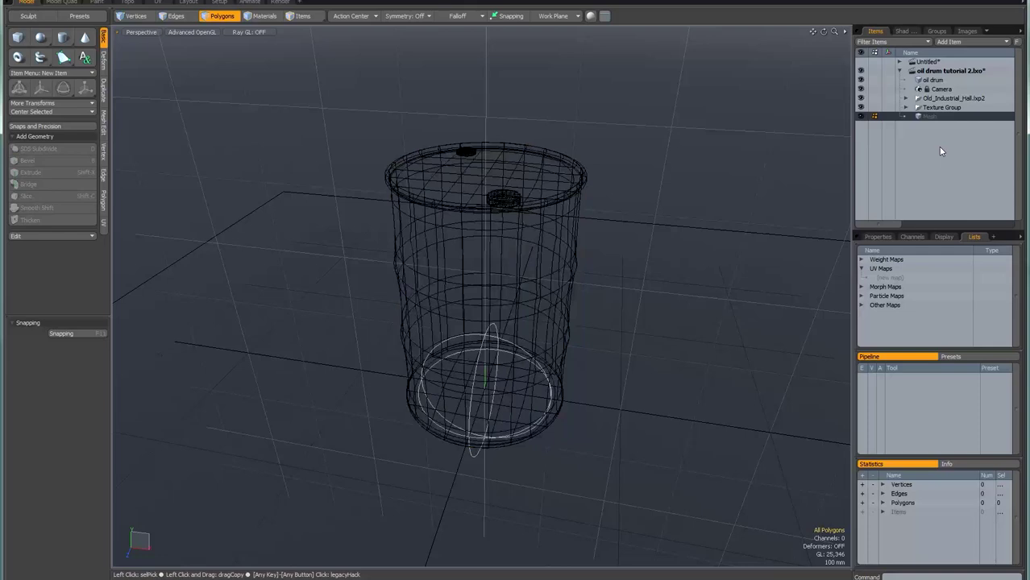
left_click_drag(703, 152, 678, 169, "alt")
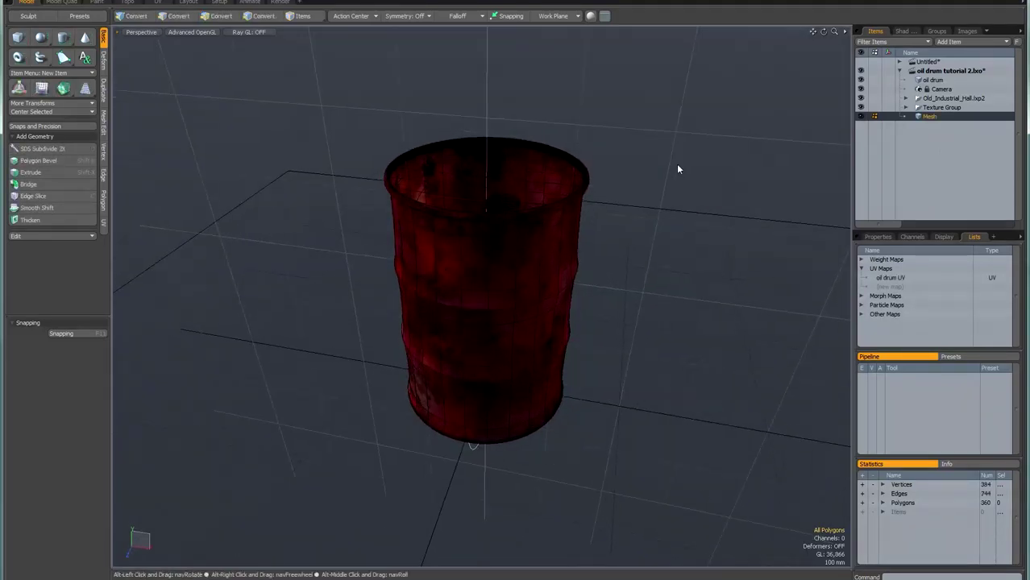
Rename the new mesh as flaky paint and create an item mask for it
double_click(935, 119)
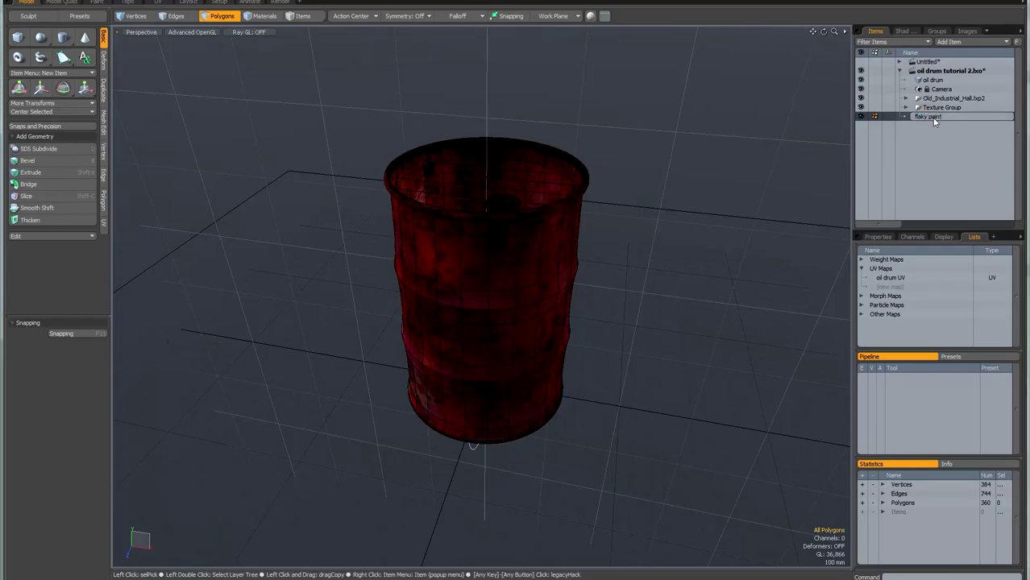
key("Return")
right_click(935, 121)
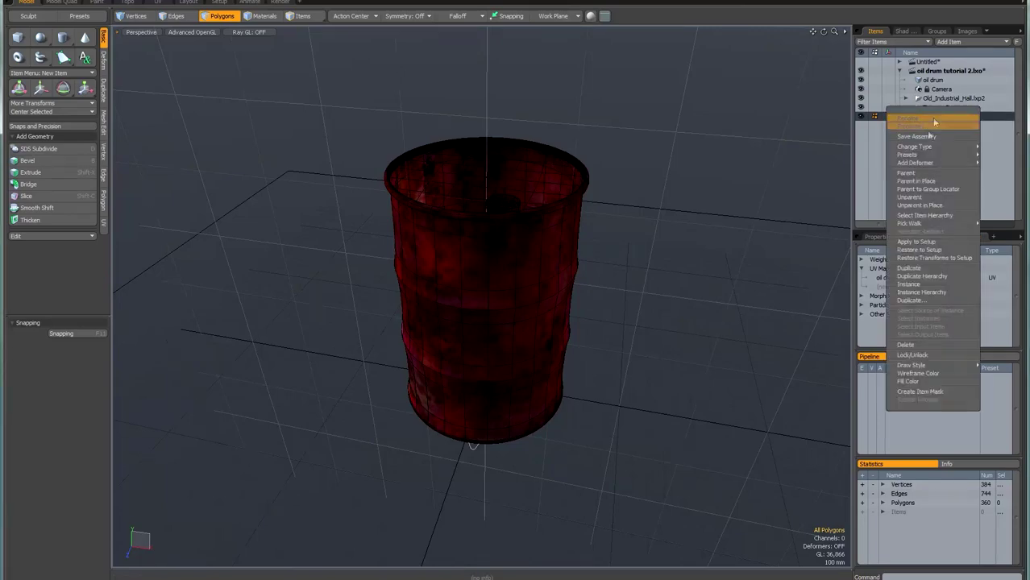
left_click(918, 392)
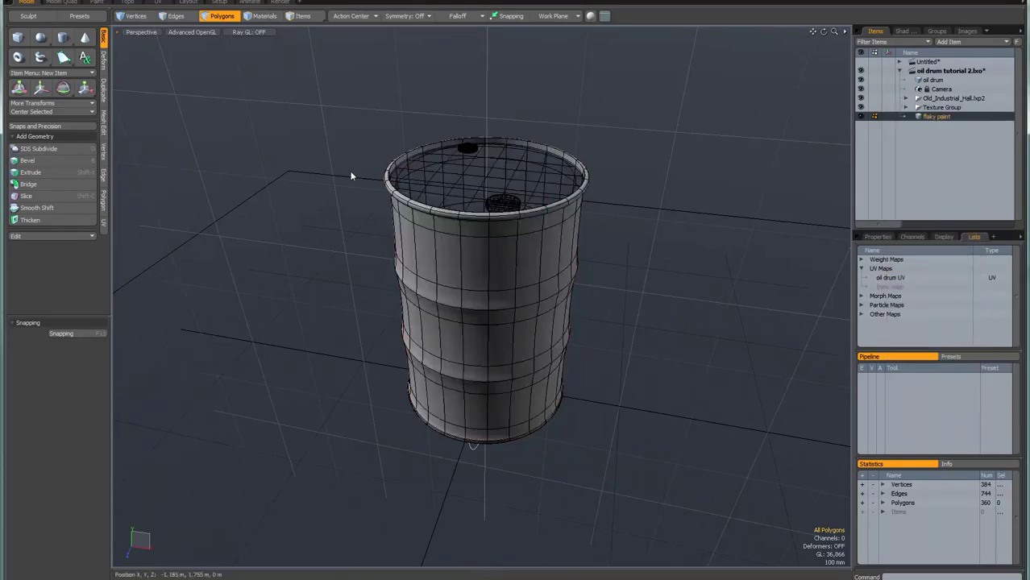
Add a new JPEG image map named flakypaintsidesmask above the Material in the flaky paint group
left_click(282, 3)
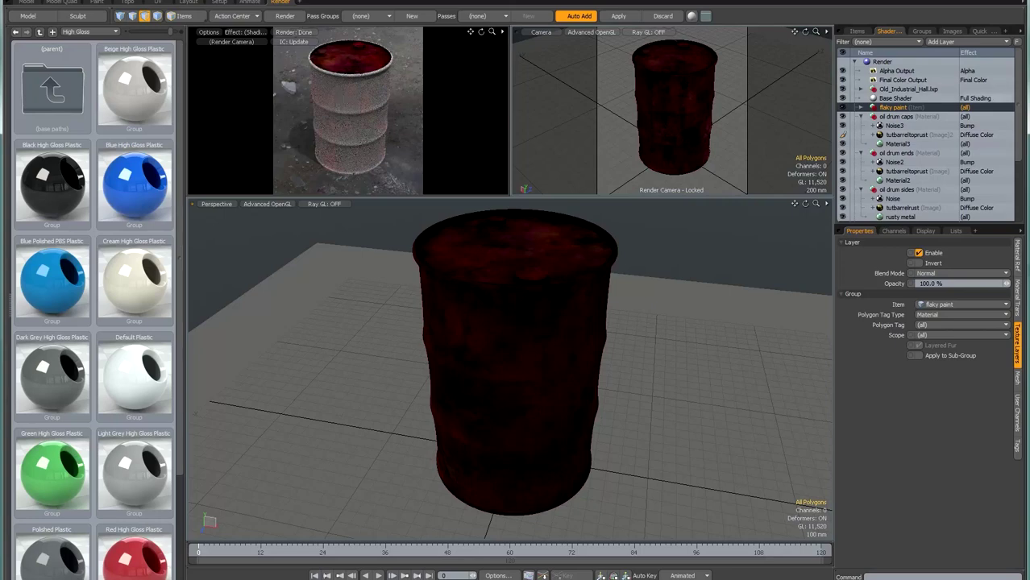
left_click(861, 107)
left_click(909, 116)
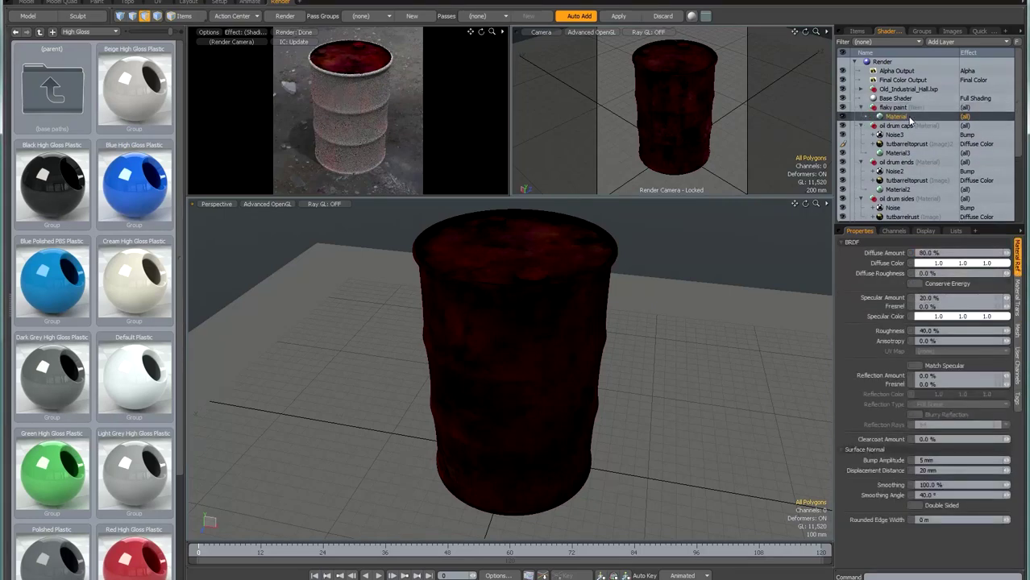
left_click(947, 41)
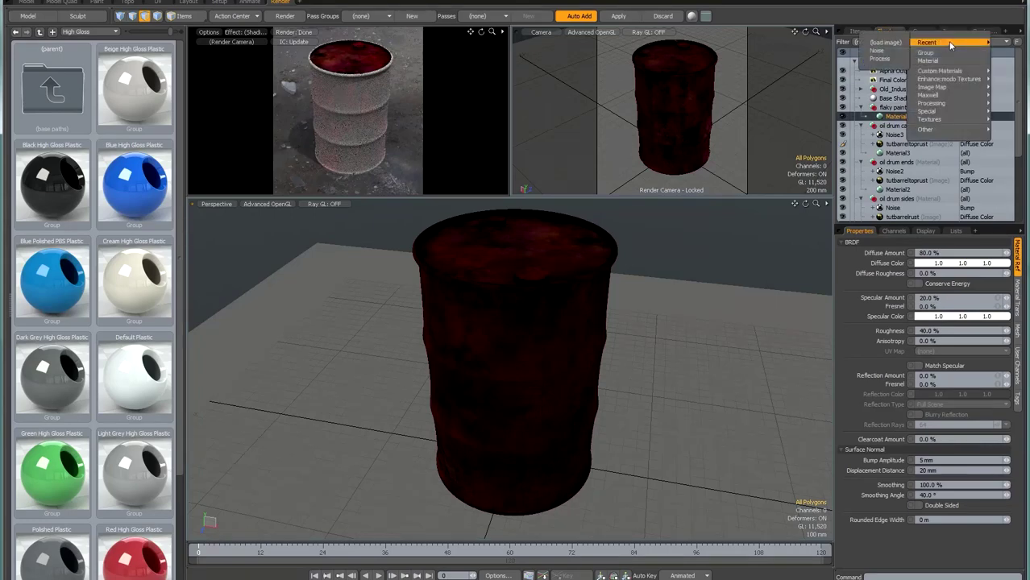
mouse_move(935, 87)
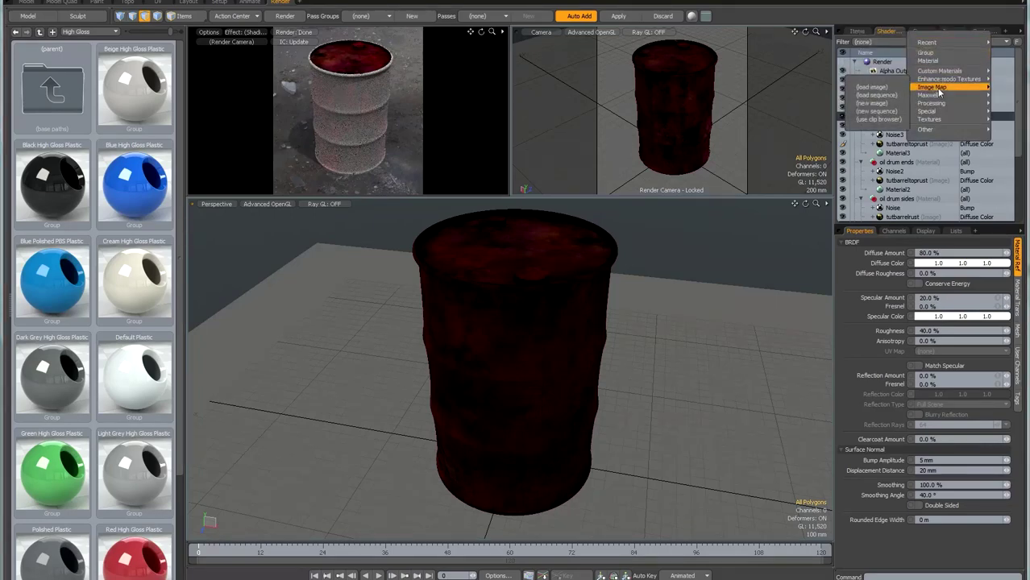
left_click(872, 103)
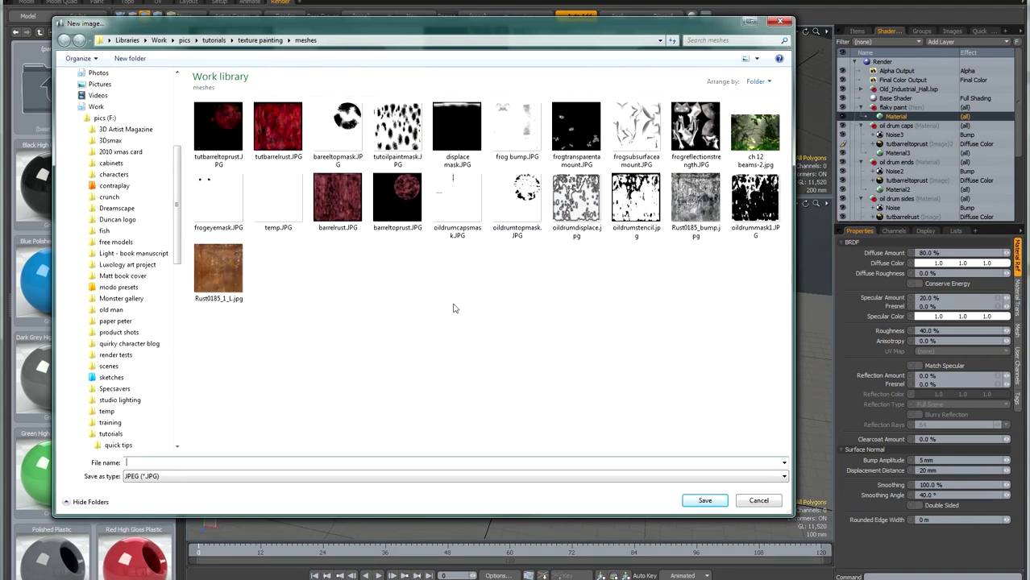
type("flakypaintsidesmask")
key("Return")
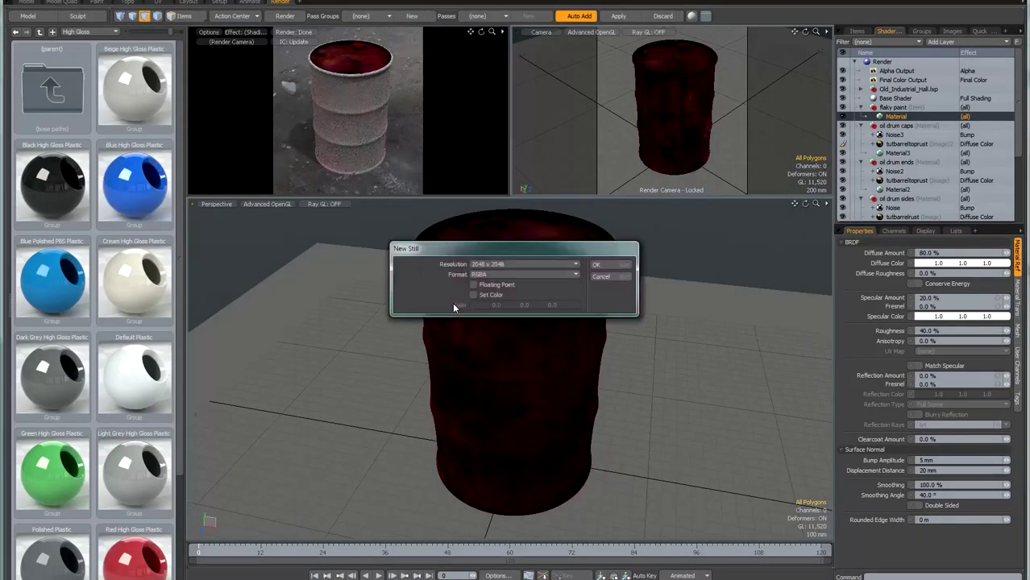
Create the new mask image at 4096 x 4096 in RGB, filled with white, and show its texture locator settings
left_click(510, 264)
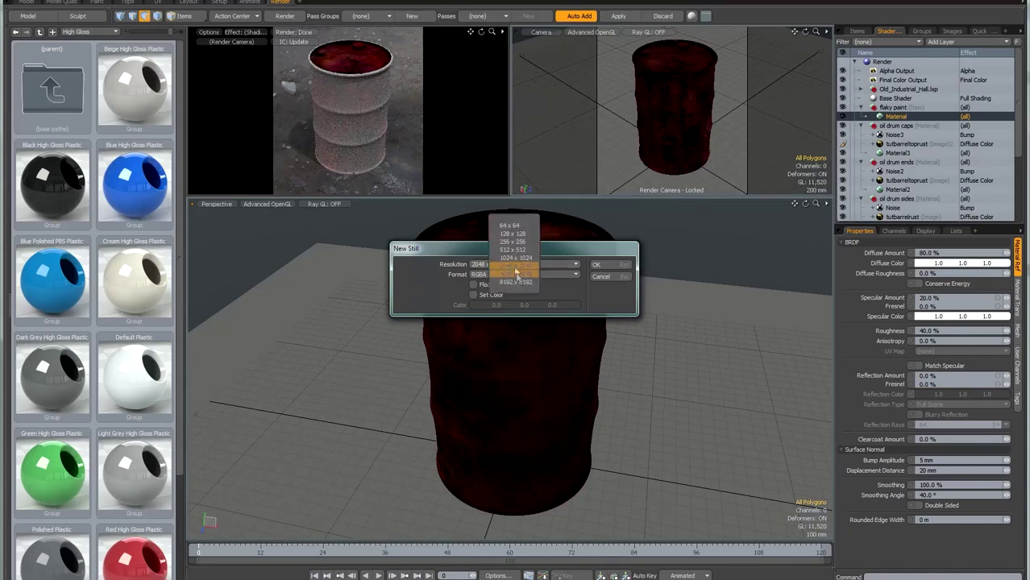
left_click(507, 274)
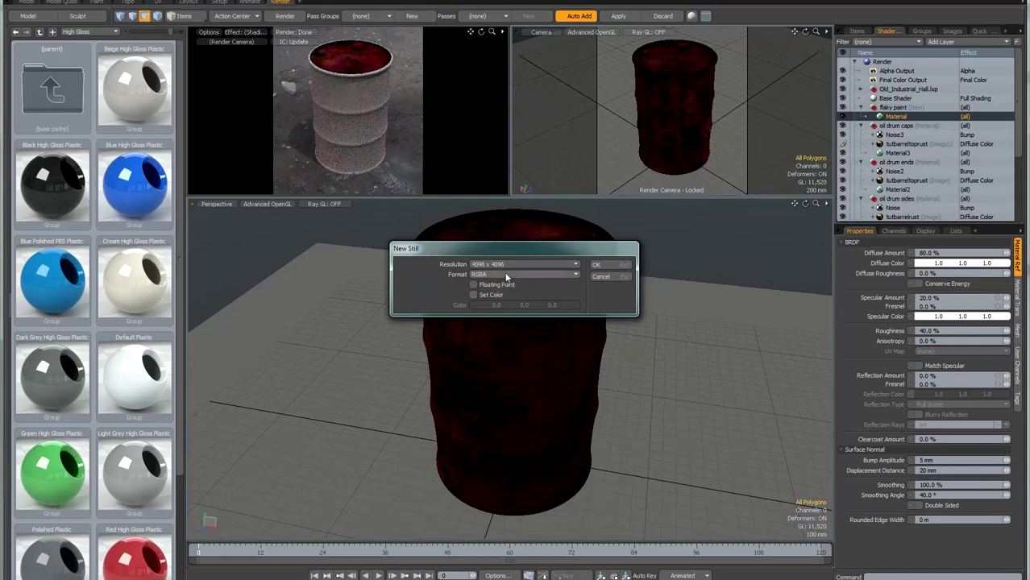
left_click(512, 275)
left_click(504, 267)
left_click(494, 295)
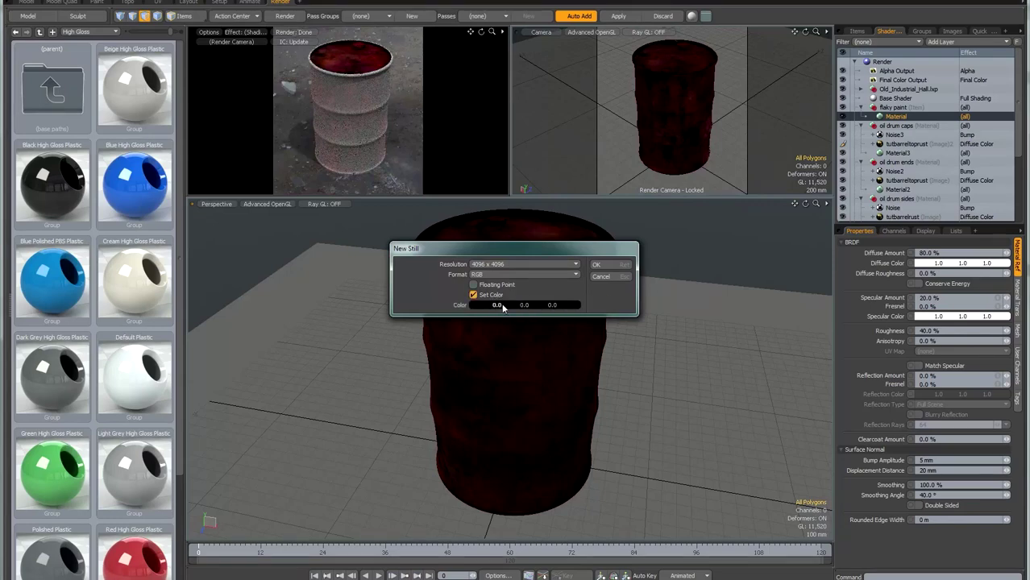
left_click_drag(505, 307, 509, 308)
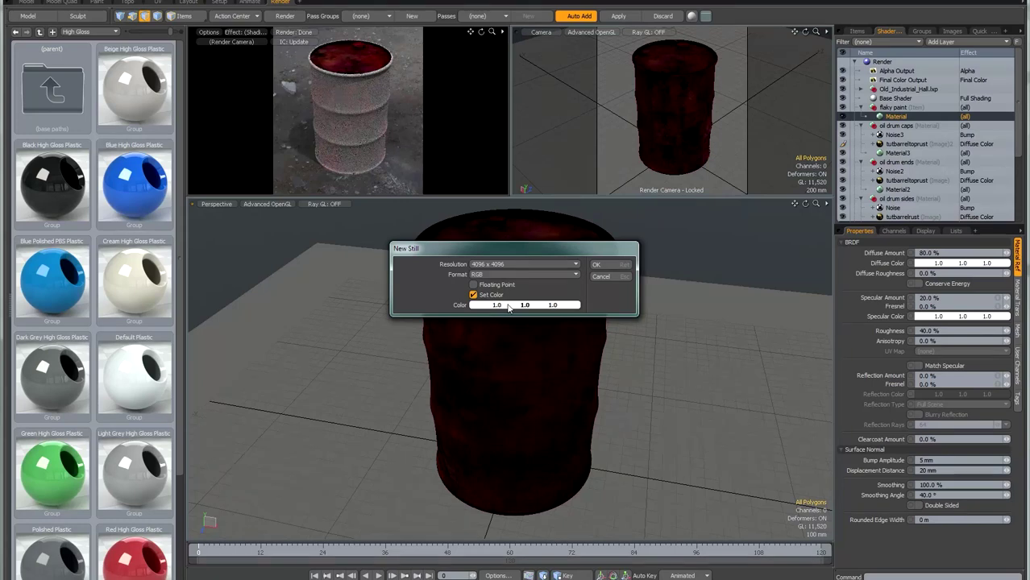
left_click(611, 267)
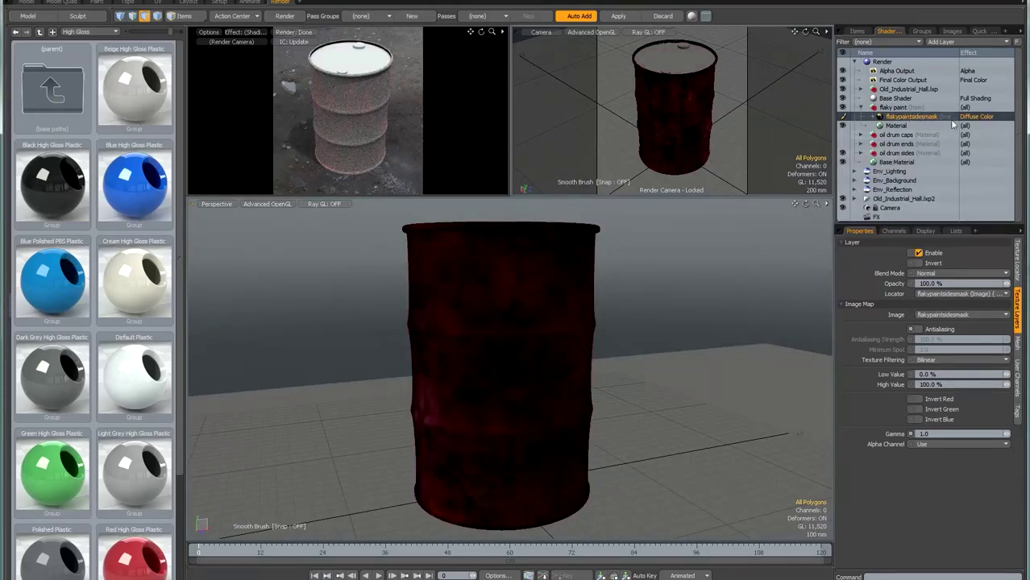
left_click(1017, 274)
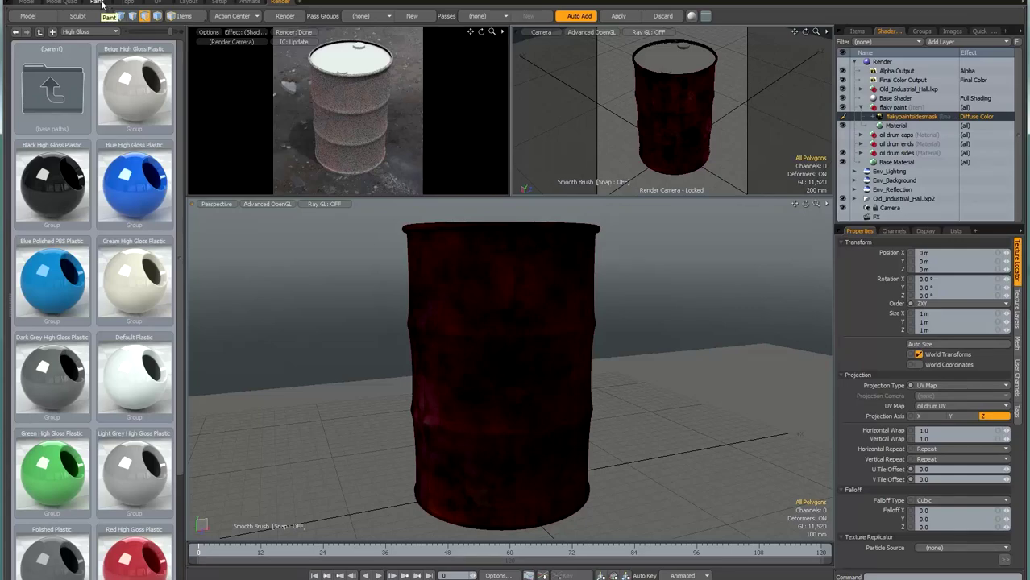
Set up the Paintbrush with a procedural brush of size 95 and paint a black test patch on the drum's upper side
left_click(98, 2)
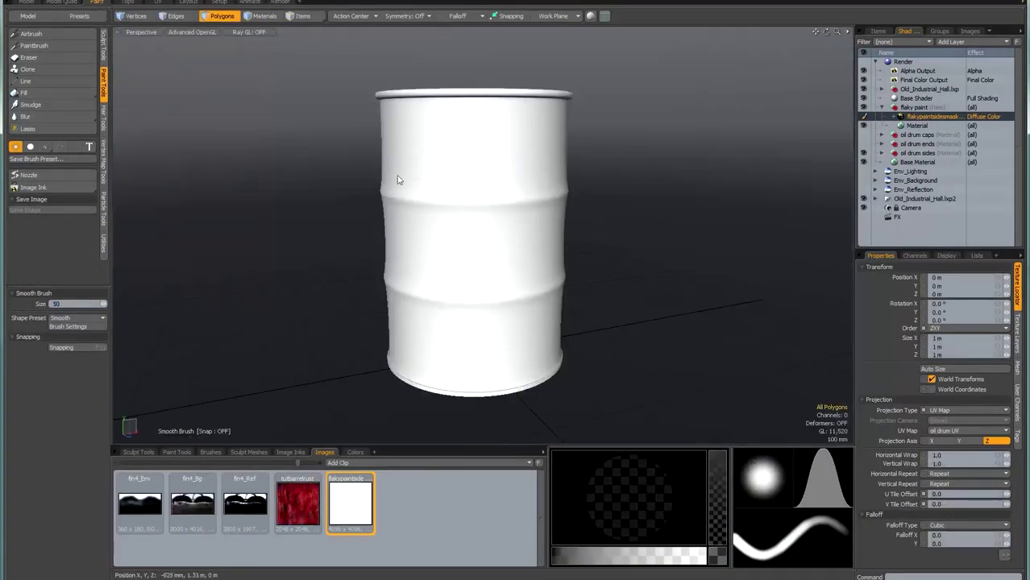
left_click_drag(410, 179, 409, 206, "alt")
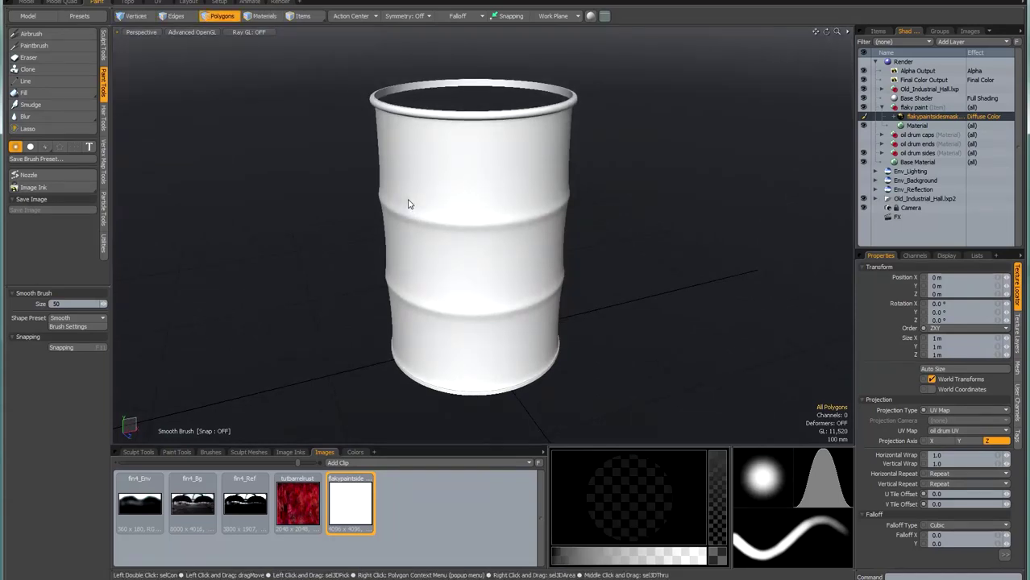
left_click(36, 46)
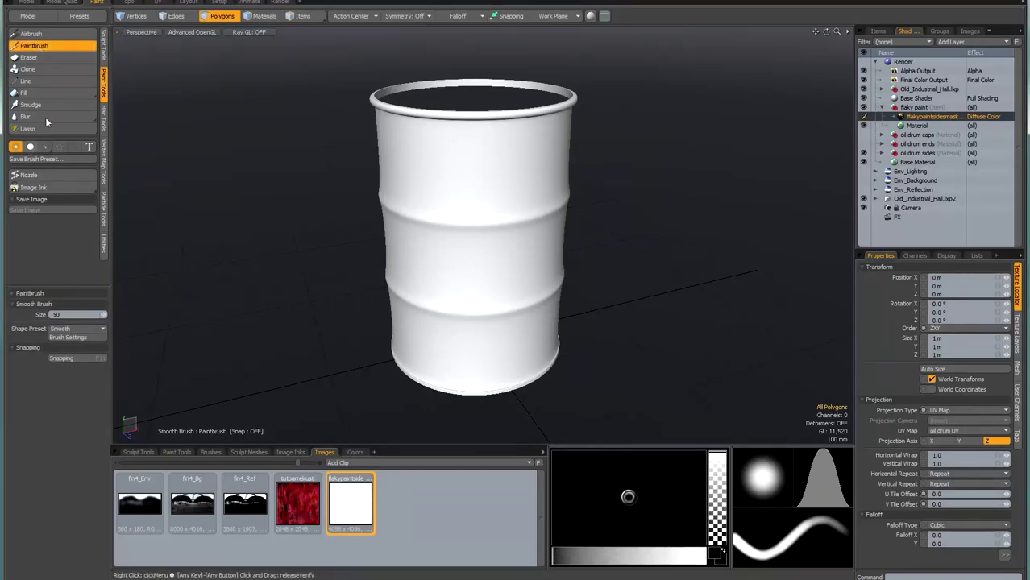
left_click(46, 147)
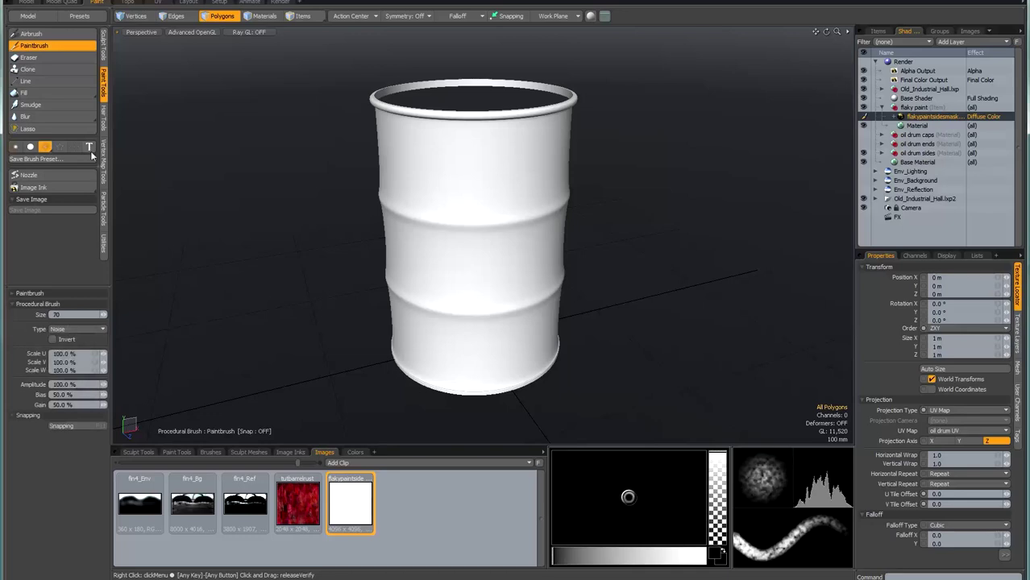
right_click_drag(423, 223, 437, 214)
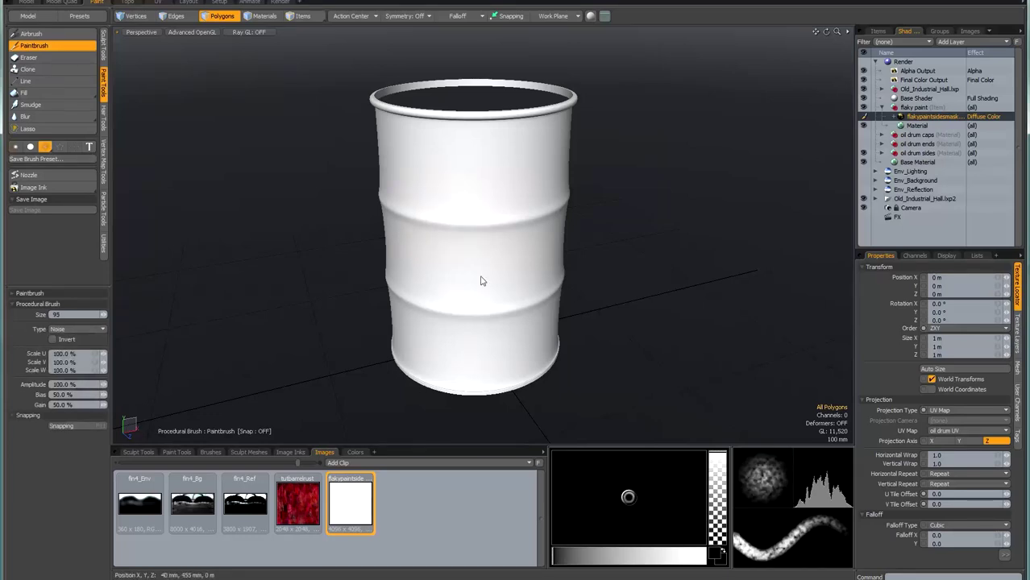
left_click(459, 184)
Set the procedural brush to Gain 200%, Bias 60% and Amplitude 200%, and paint a test stroke on the drum
mouse_move(345, 246)
left_mouse_down("alt")
mouse_move(321, 241)
mouse_move(349, 243)
mouse_move(338, 232)
mouse_move(288, 230)
mouse_move(327, 228)
left_mouse_up("alt")
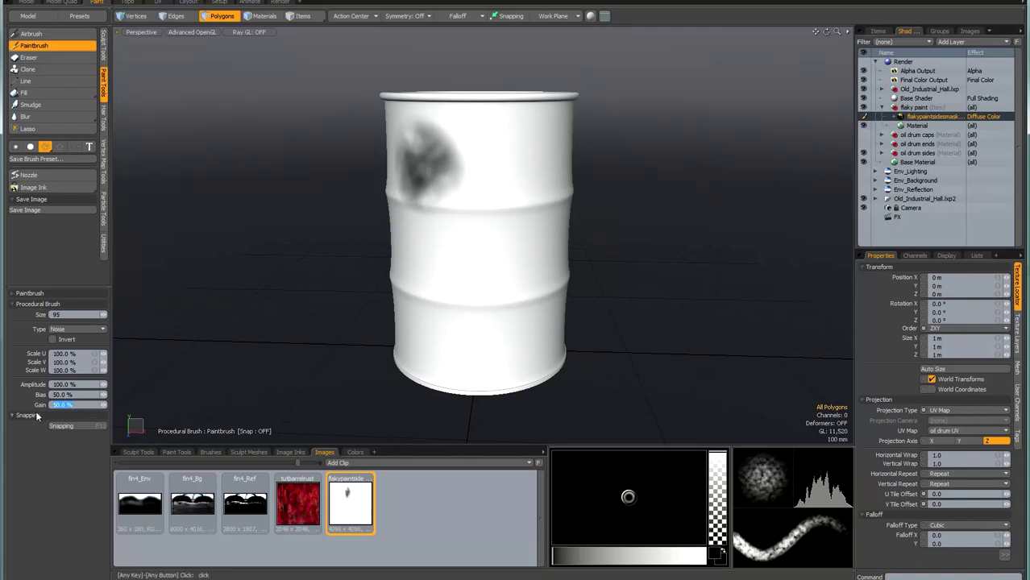
key("Return")
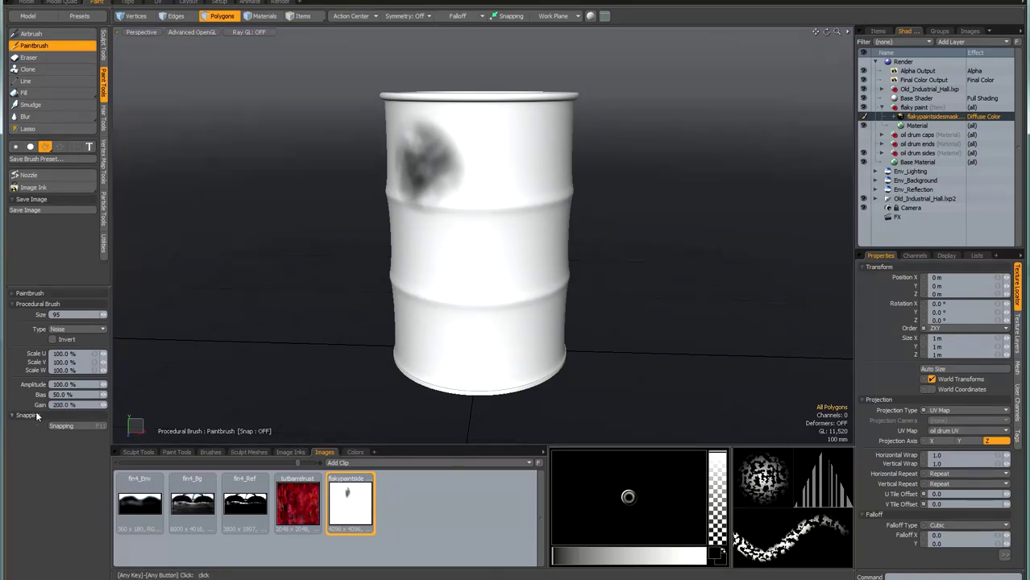
left_click(81, 396)
type("60")
key("Return")
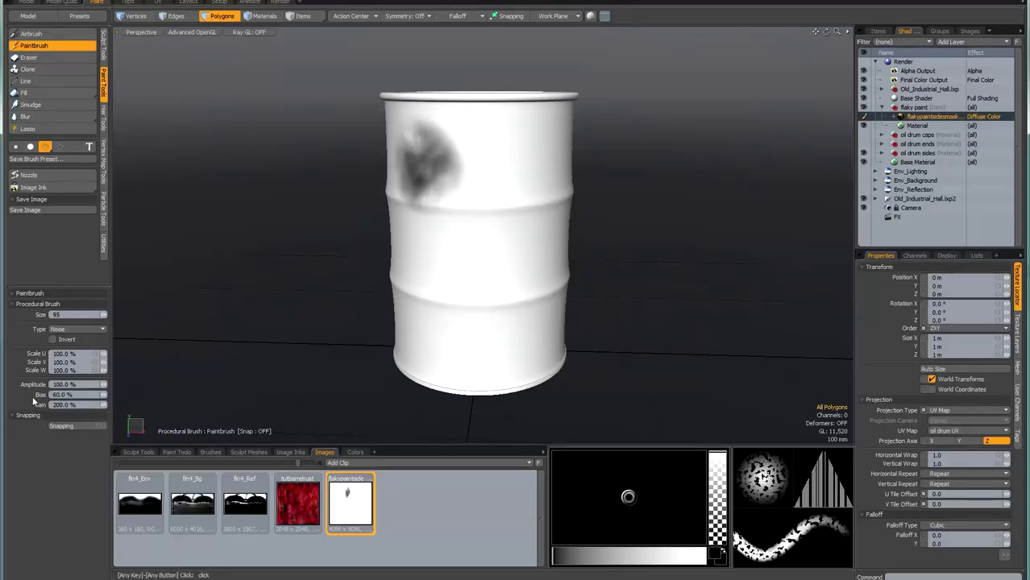
left_click(83, 386)
key("Return")
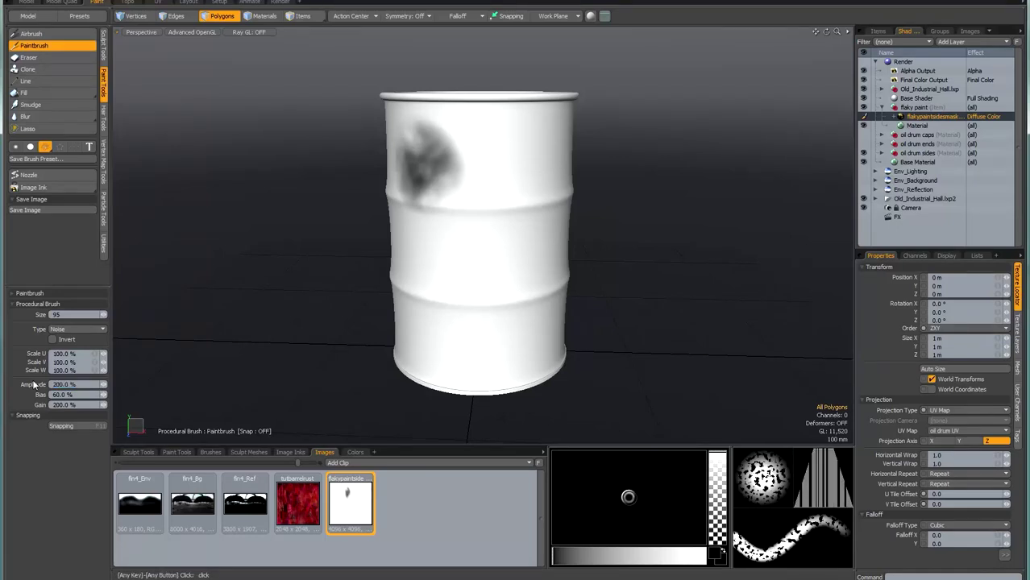
mouse_move(483, 180)
left_mouse_down()
mouse_move(464, 240)
mouse_move(449, 236)
left_mouse_up()
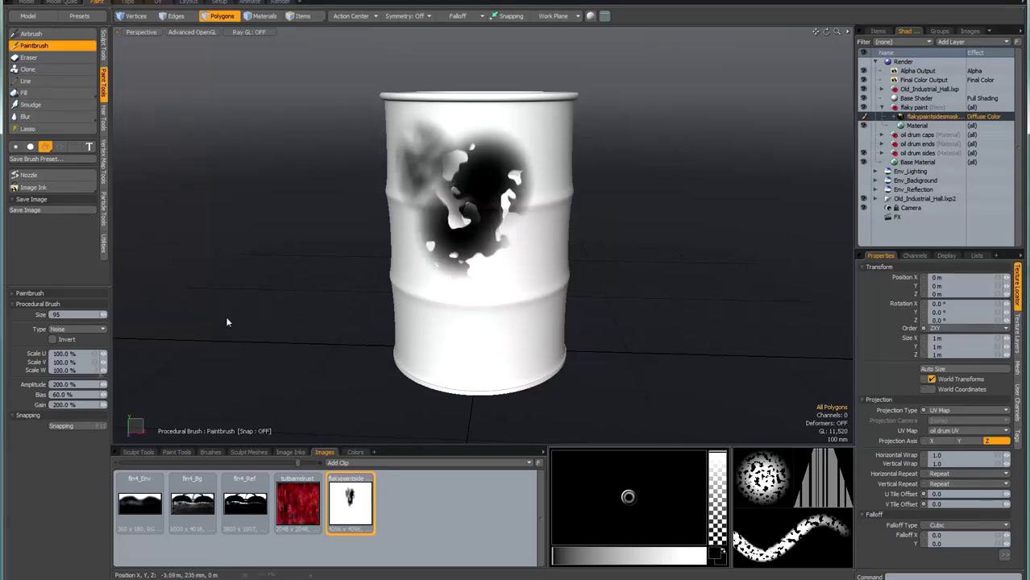
Set the procedural brush's U, V and W scale to 40% and paint another test stroke beside the previous one
left_click(94, 356)
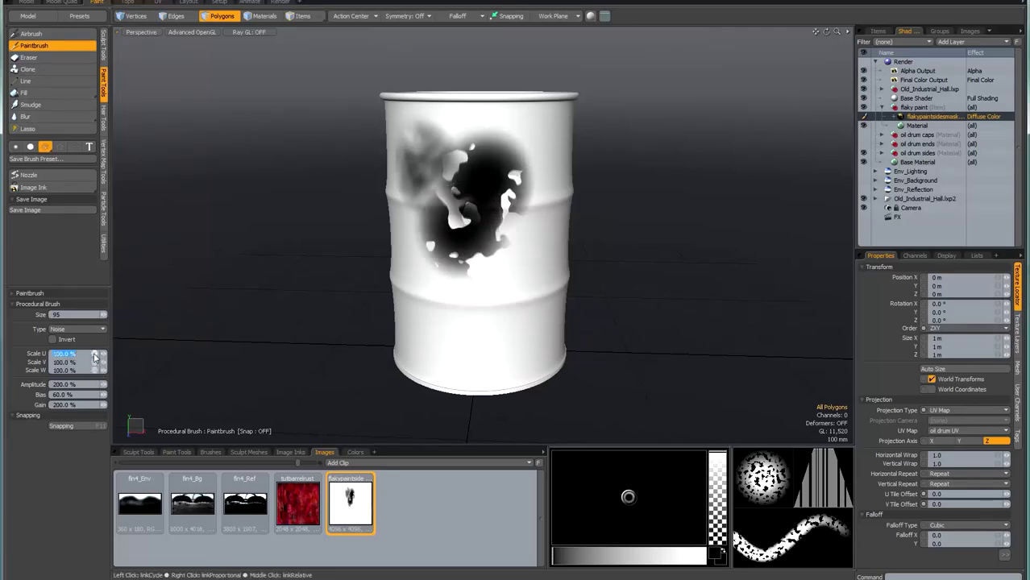
type("400")
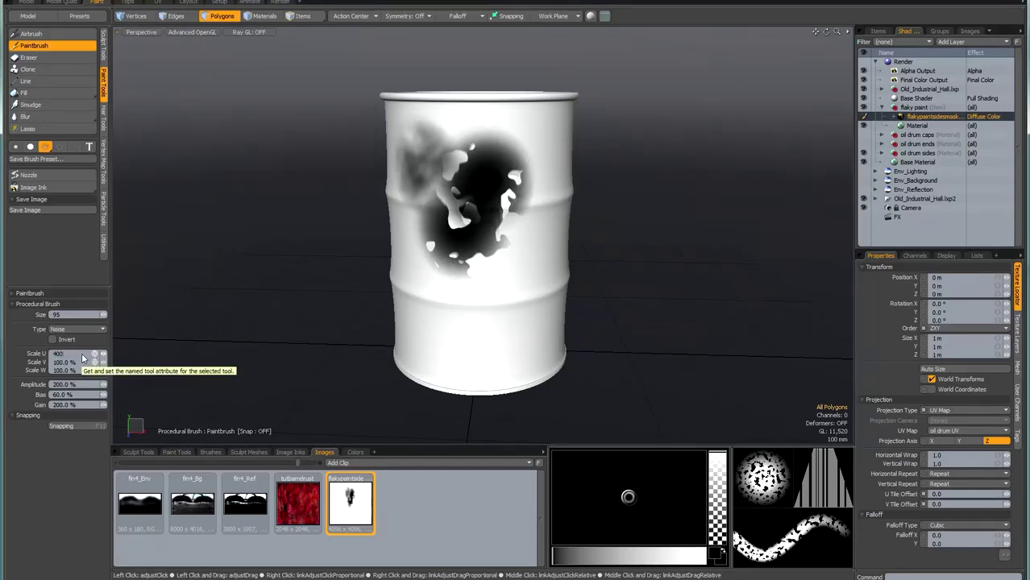
left_click_drag(73, 357, 40, 370)
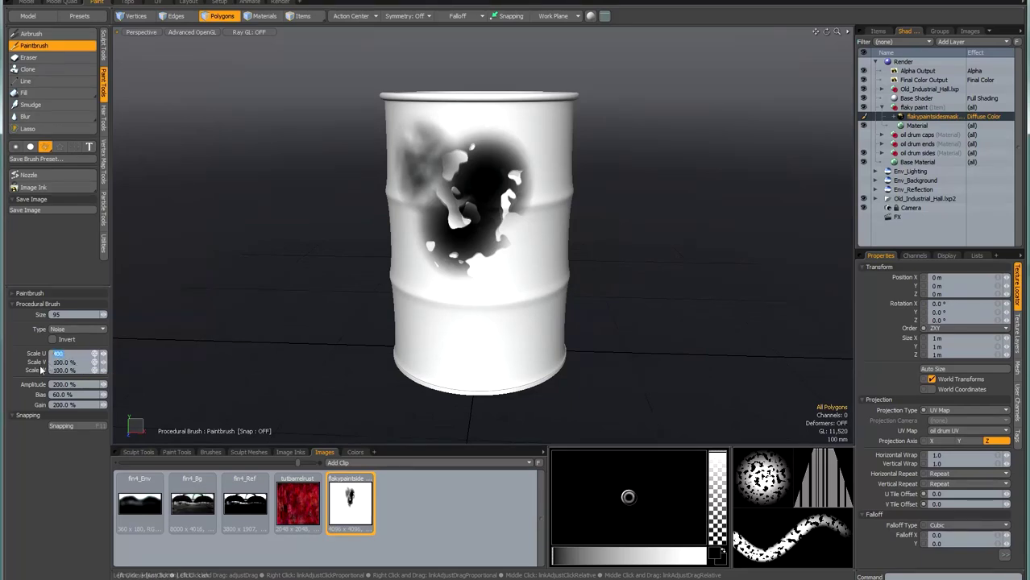
key("Return")
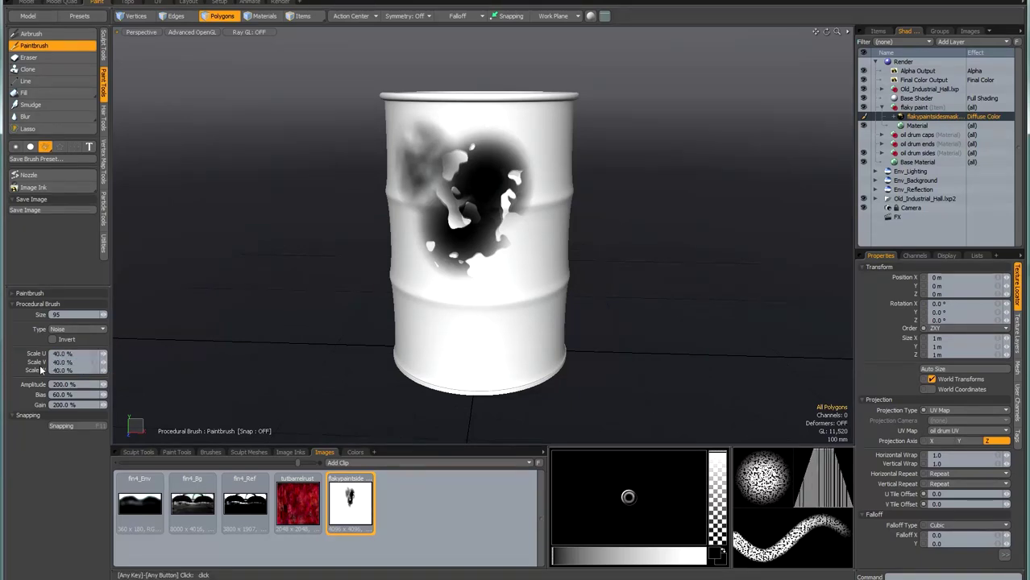
left_click_drag(533, 237, 495, 237, "alt")
mouse_move(516, 176)
left_mouse_down()
mouse_move(525, 184)
mouse_move(500, 161)
mouse_move(512, 238)
mouse_move(487, 229)
left_mouse_up()
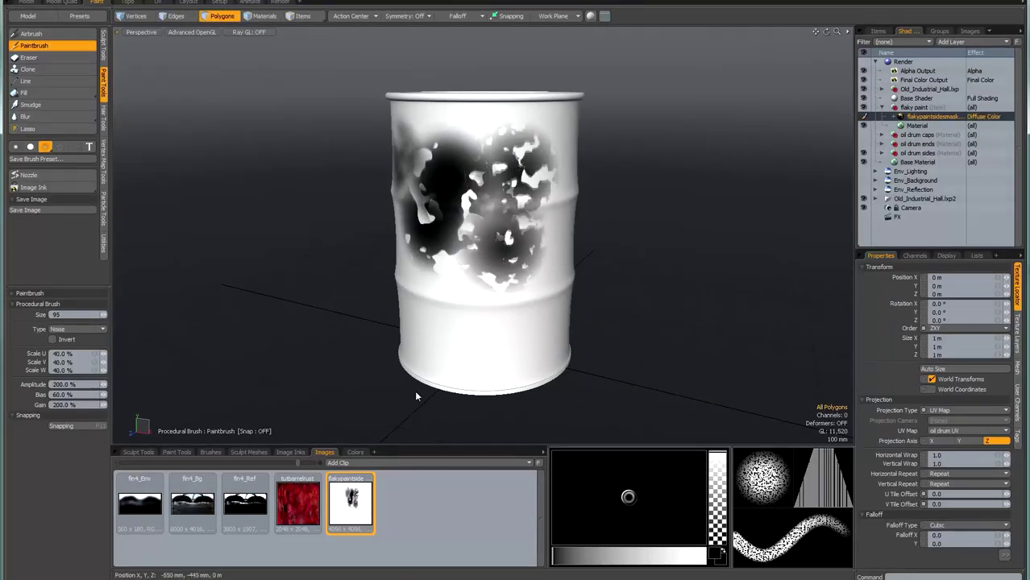
Reload the flakypaintsidesmask image from disk to discard the test strokes
right_click(351, 504)
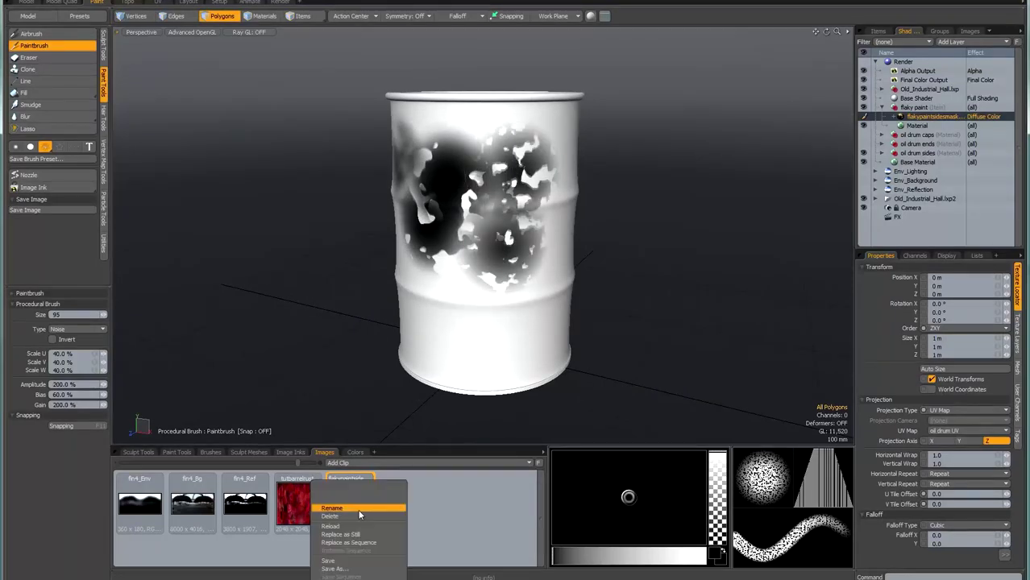
left_click(358, 522)
left_click(595, 278)
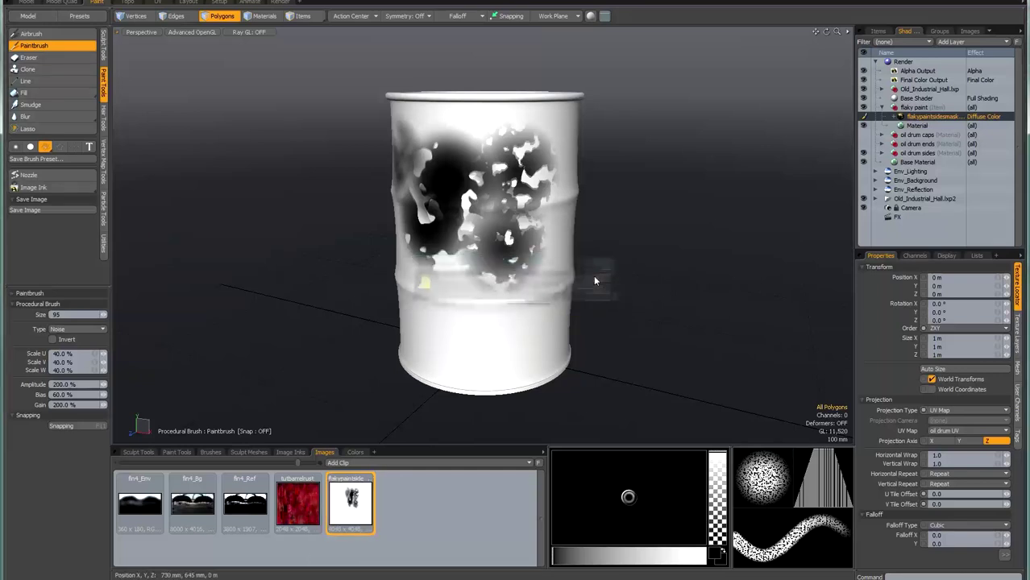
left_click_drag(430, 255, 469, 234, "alt")
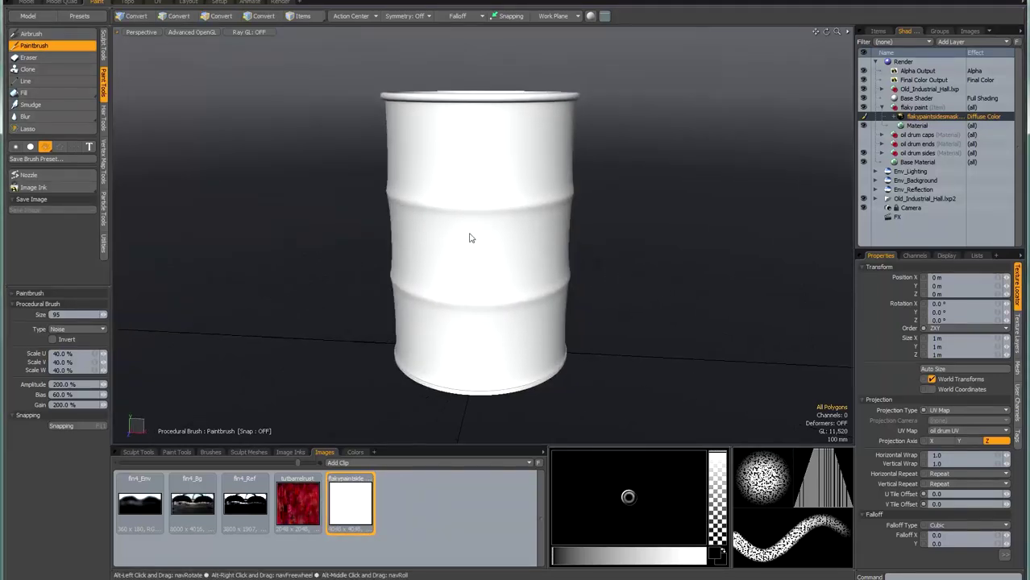
Enable the Nozzle with jitter for the Paintbrush, setting Strength to None and Size to Pressure
left_click(74, 175)
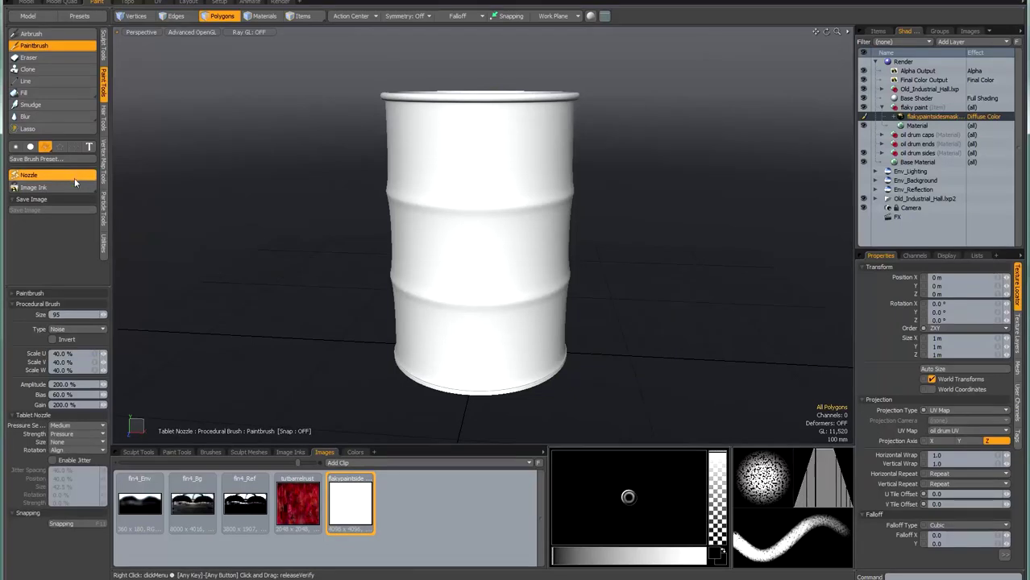
left_click(53, 461)
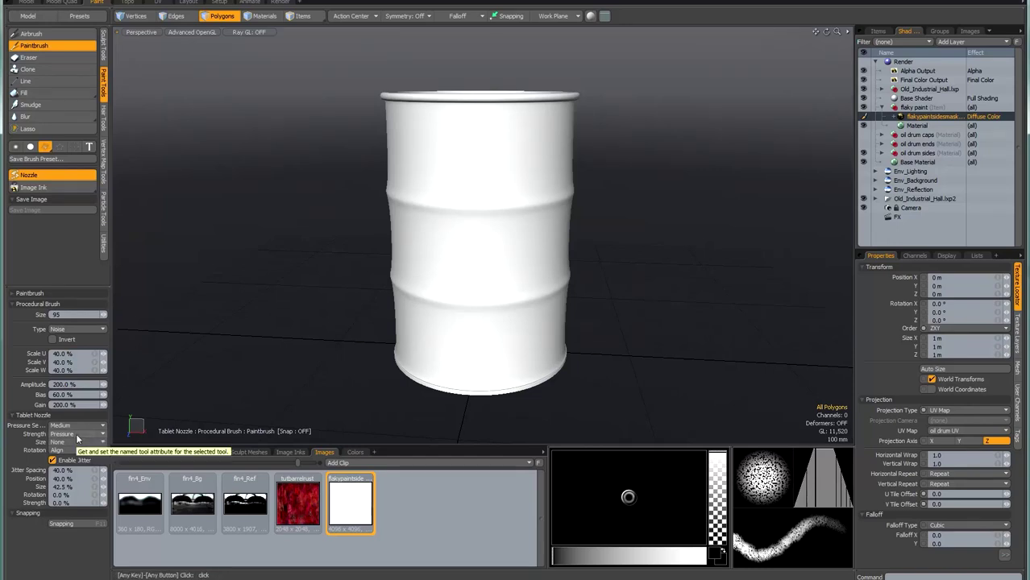
left_click(78, 435)
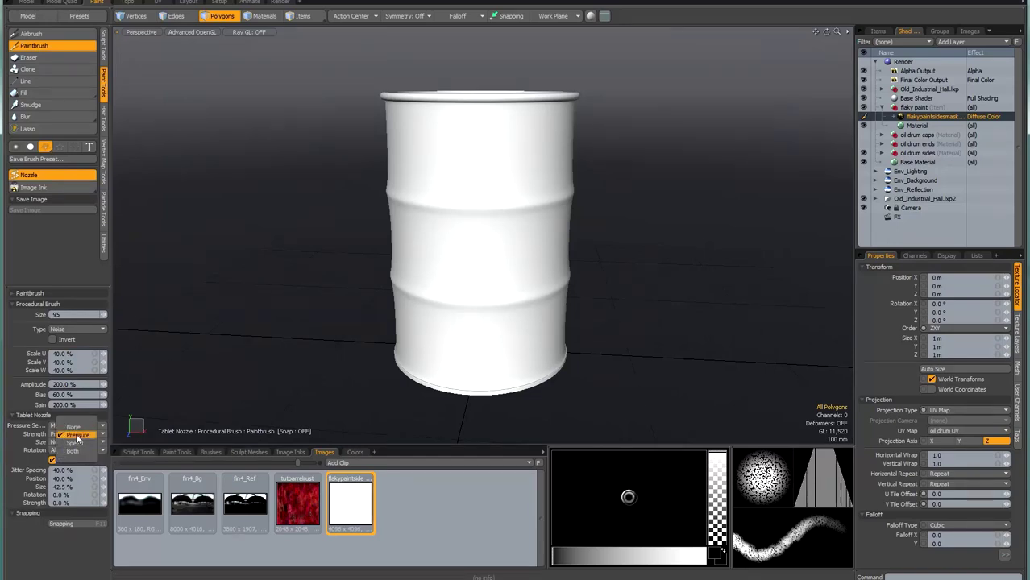
left_click(76, 426)
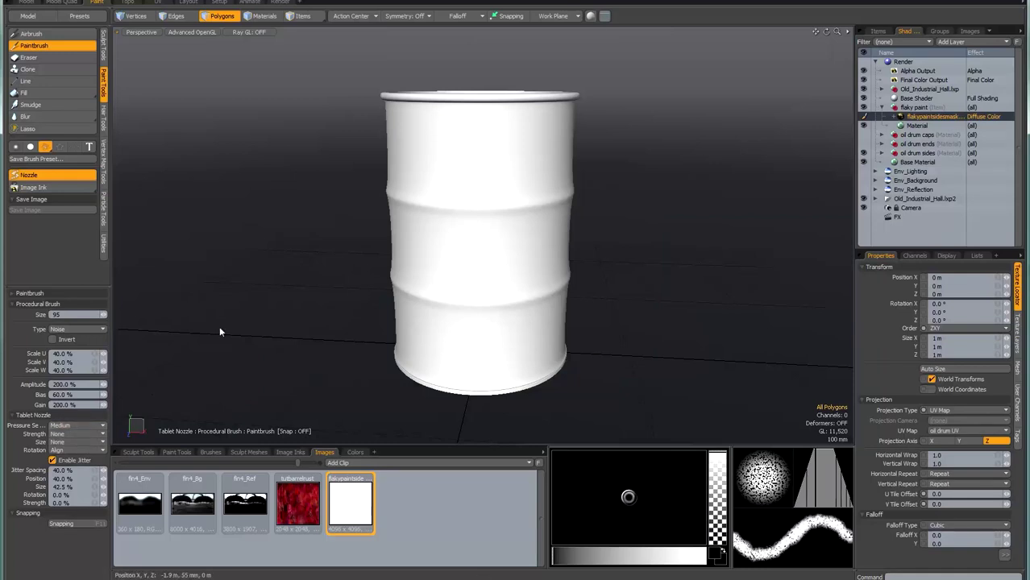
left_click(78, 443)
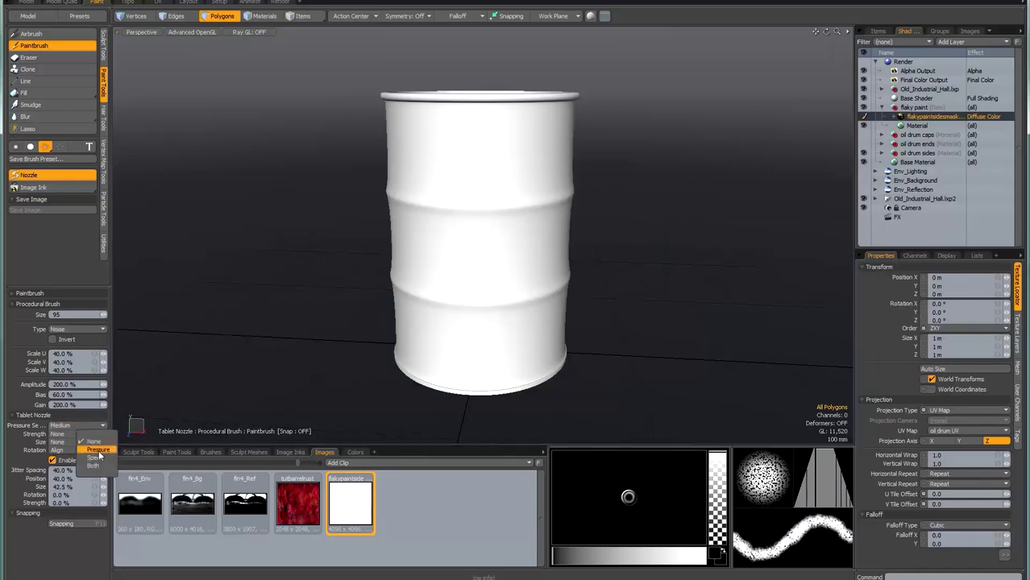
left_click(79, 451)
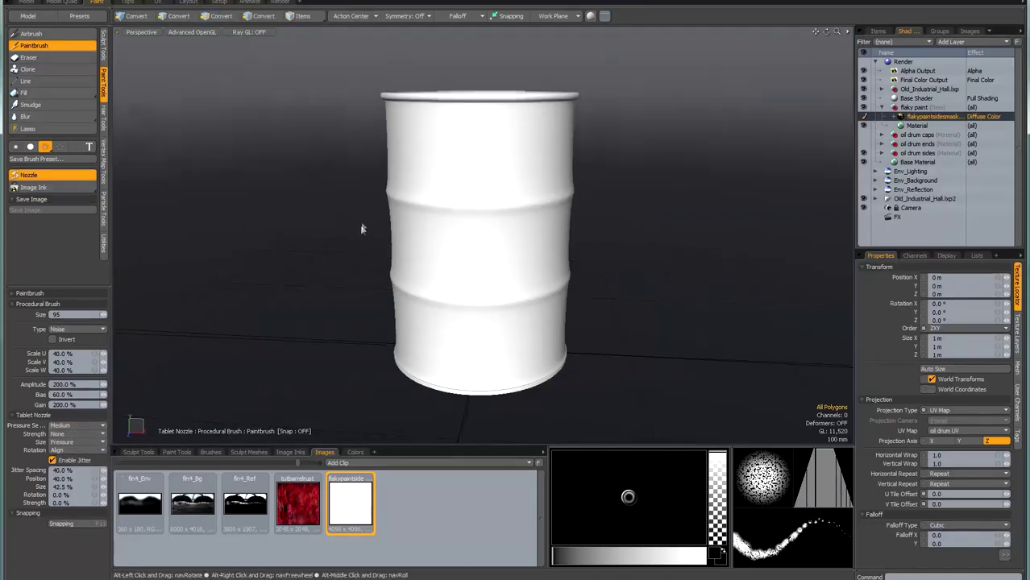
Paint black test strokes on the drum's upper and middle sides with the pressure-sized brush
left_click_drag(457, 182, 478, 182)
left_click(481, 171)
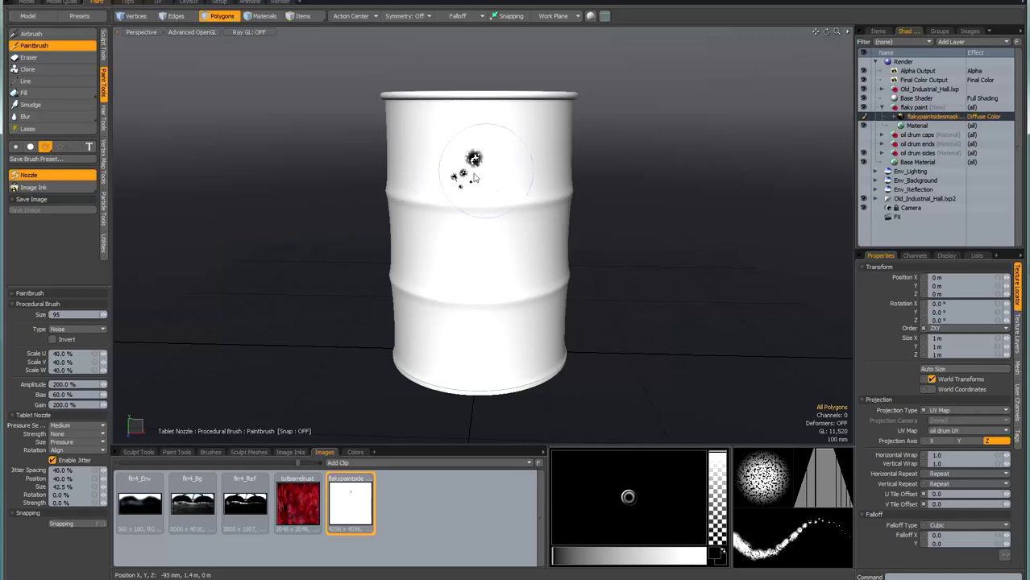
left_click(483, 233)
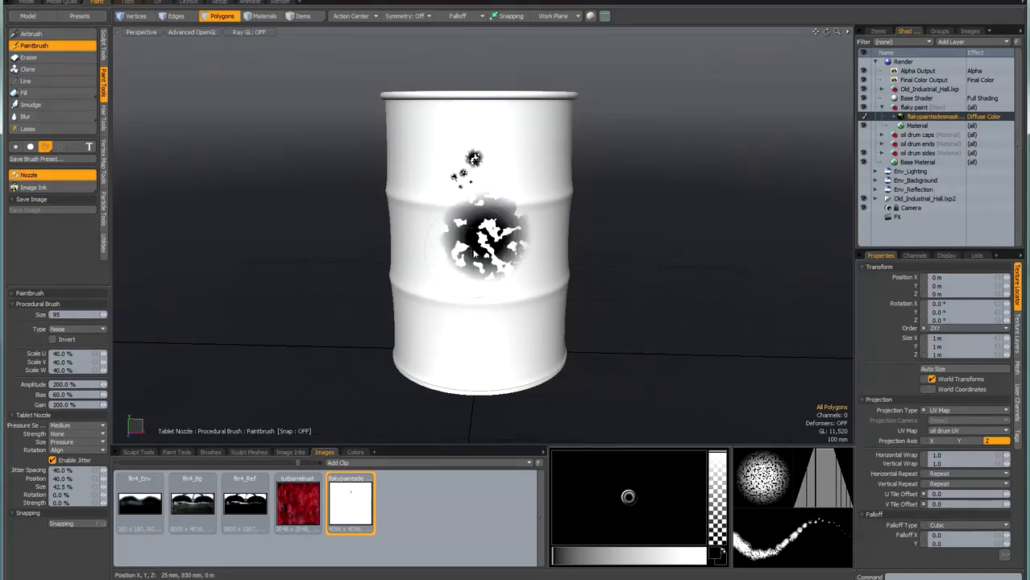
left_click(480, 186)
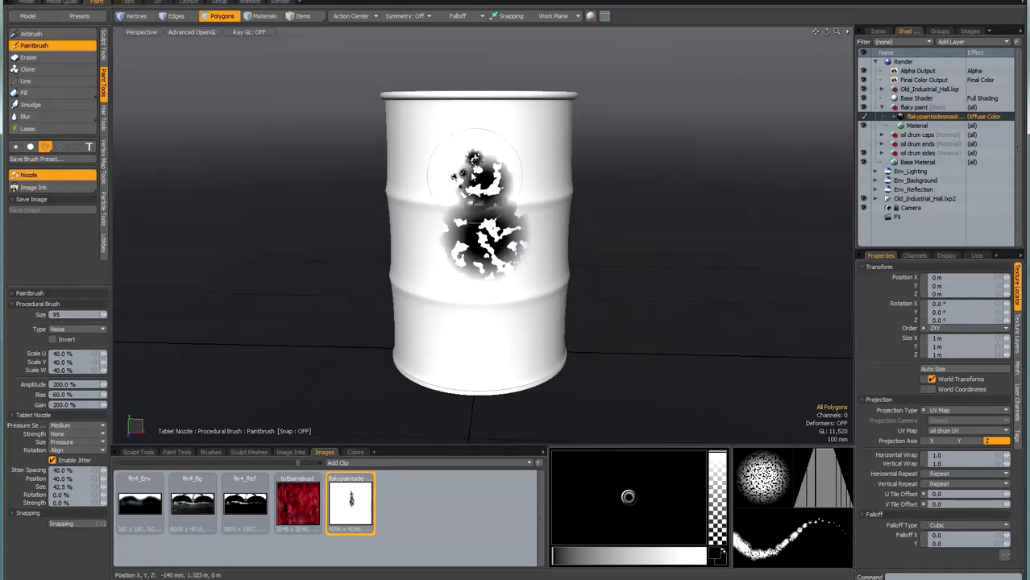
left_click(455, 182)
Set the nozzle's pressure sensitivity to Low and paint test strokes beside the previous ones
left_click(81, 426)
left_click(81, 418)
left_click(437, 161)
mouse_move(430, 190)
left_mouse_down()
mouse_move(439, 258)
mouse_move(492, 251)
mouse_move(516, 210)
mouse_move(484, 177)
mouse_move(500, 185)
mouse_move(506, 256)
mouse_move(425, 226)
left_mouse_up()
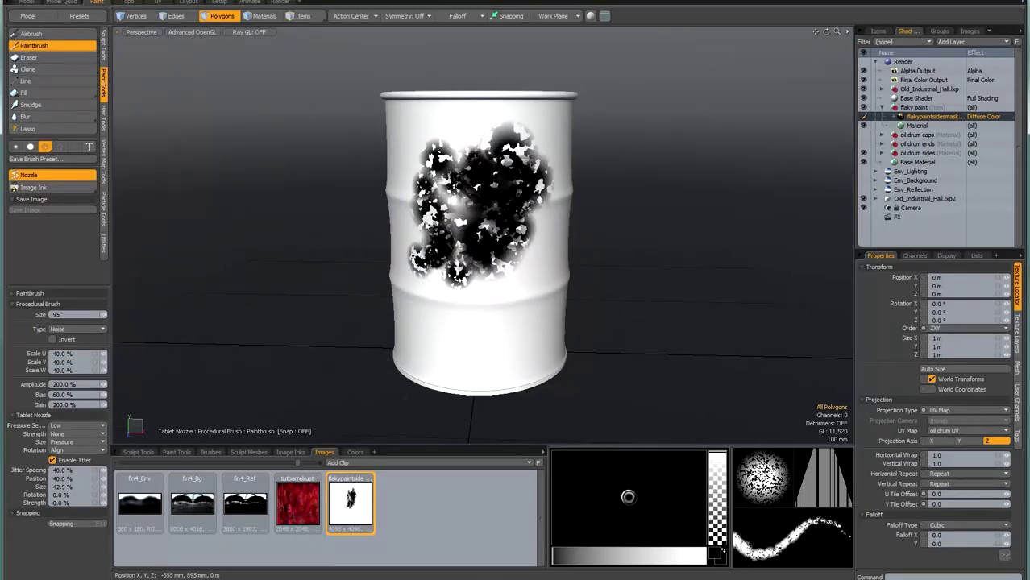
Reload the flakypaintsidesmask image to discard all nozzle test strokes
right_click(358, 505)
left_click(352, 528)
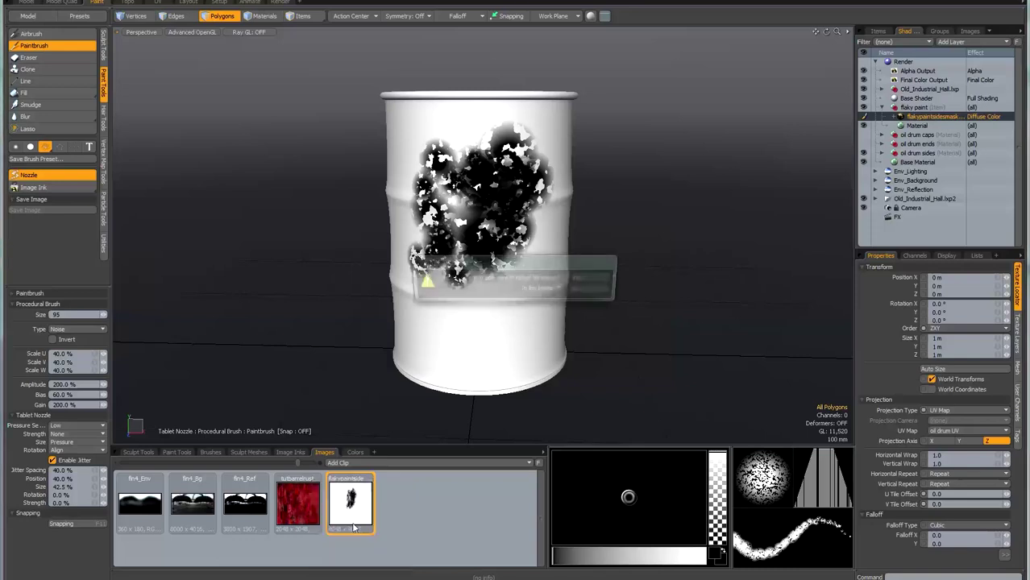
left_click(595, 281)
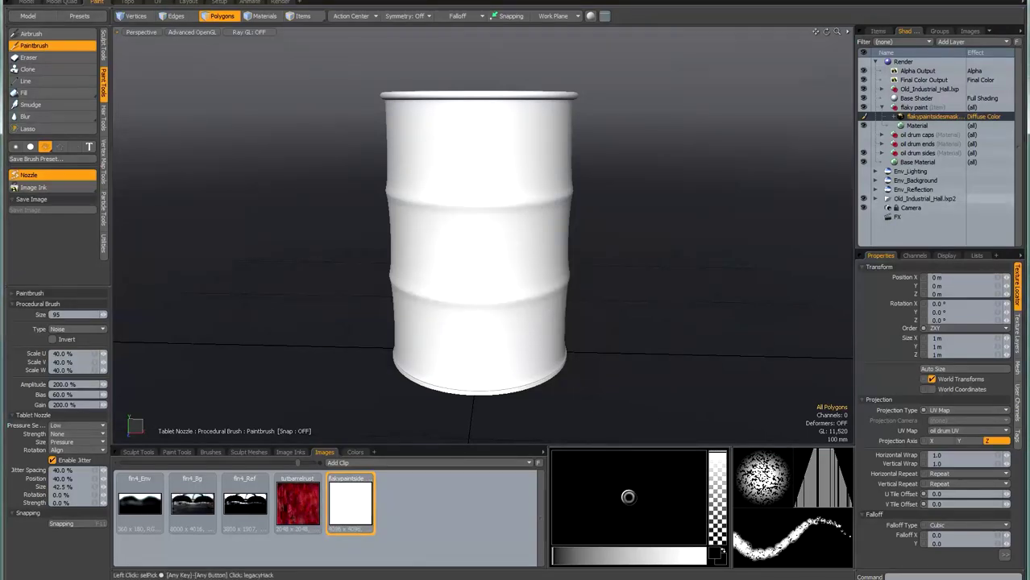
Set the jitter spacing, position and size to 20% and paint an irregular black patch on the drum's upper side
left_click_drag(312, 176, 307, 197, "alt")
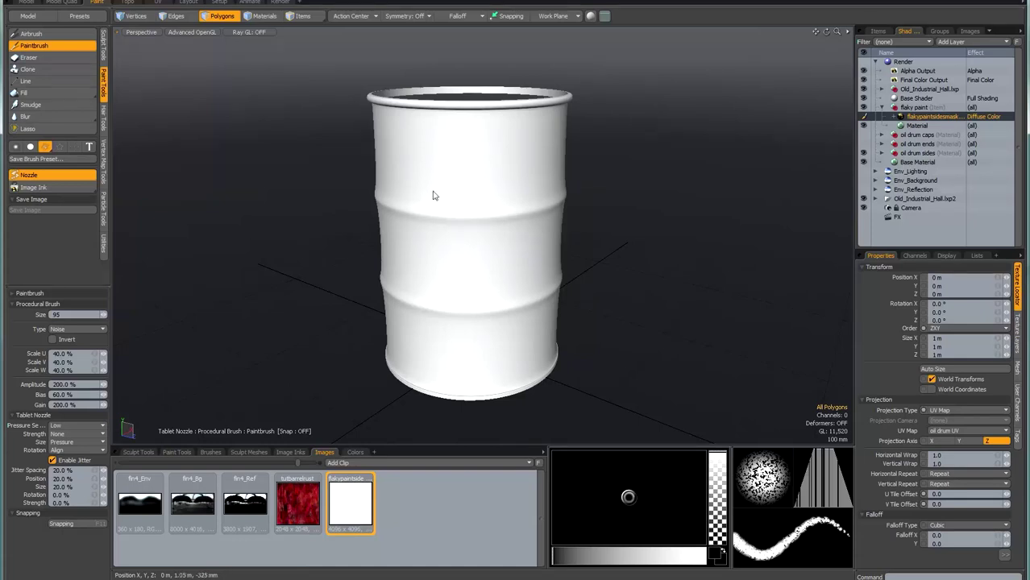
mouse_move(467, 159)
left_mouse_down()
mouse_move(457, 167)
mouse_move(465, 163)
left_mouse_up()
left_click_drag(449, 152, 461, 165)
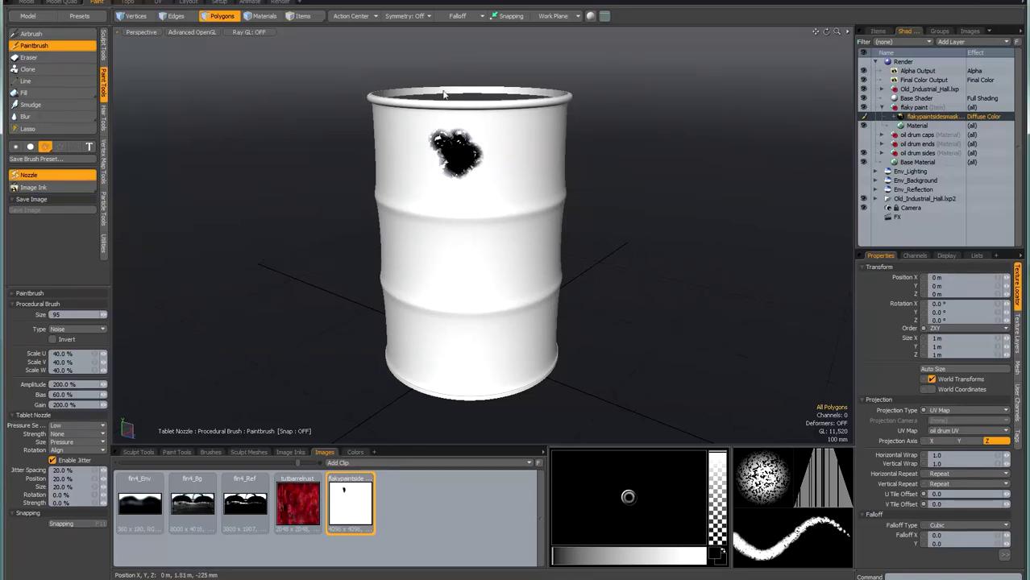
left_click_drag(273, 187, 278, 179, "alt")
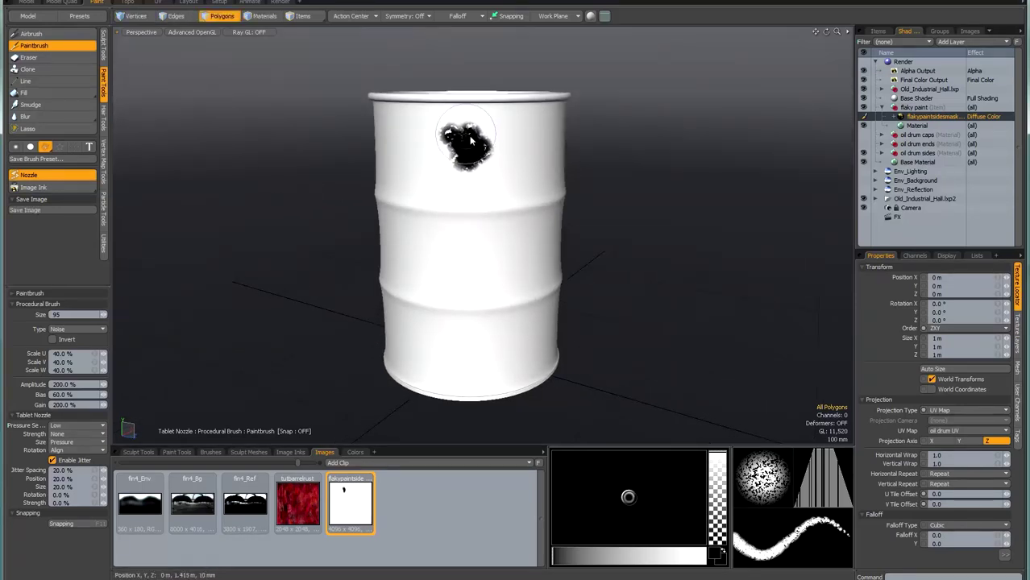
left_click_drag(474, 129, 458, 142)
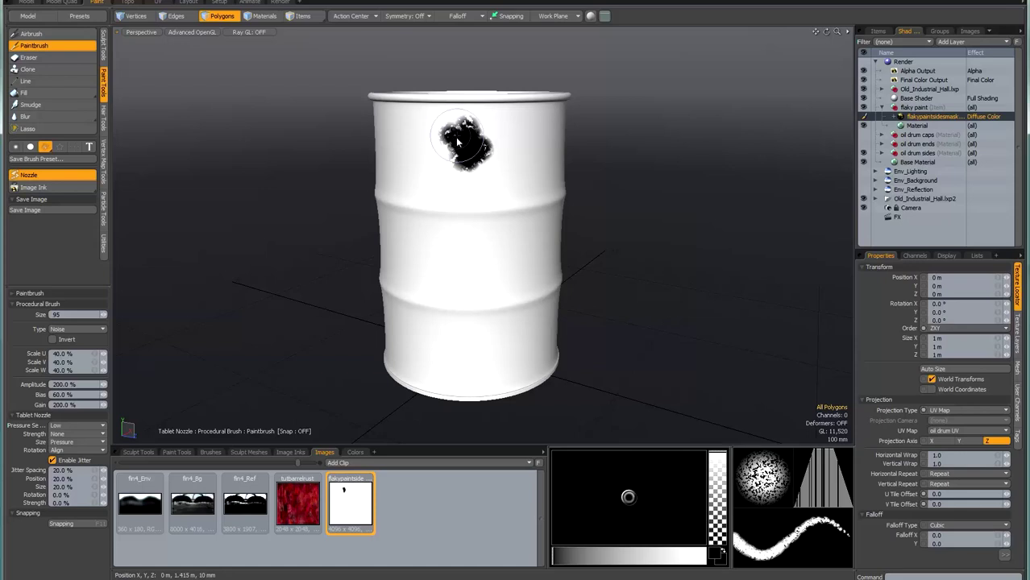
left_click_drag(329, 191, 301, 207, "alt")
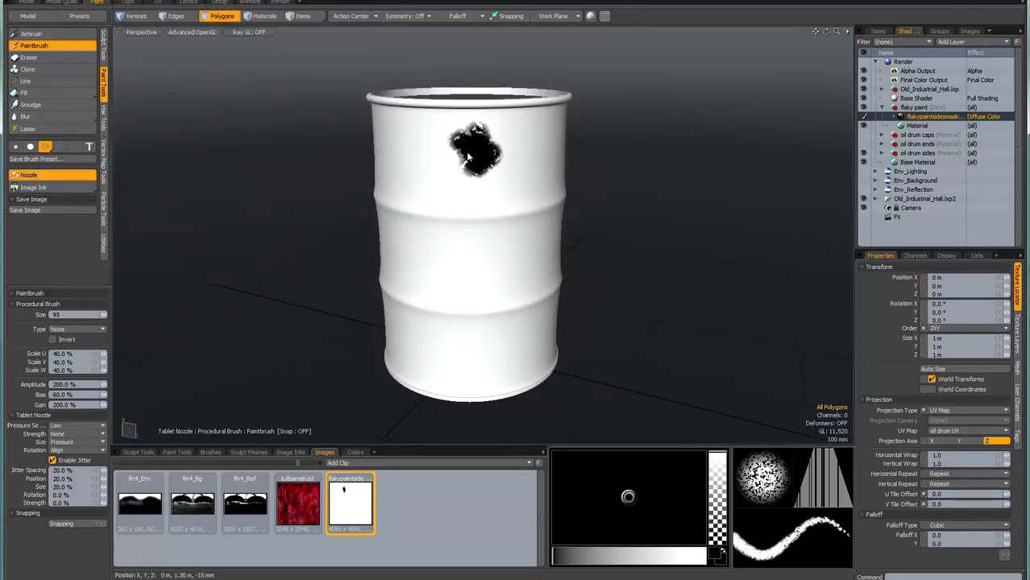
Extend the upper black patch with a smaller lobe on its lower edge, working from several view angles
left_click_drag(350, 202, 275, 205, "alt")
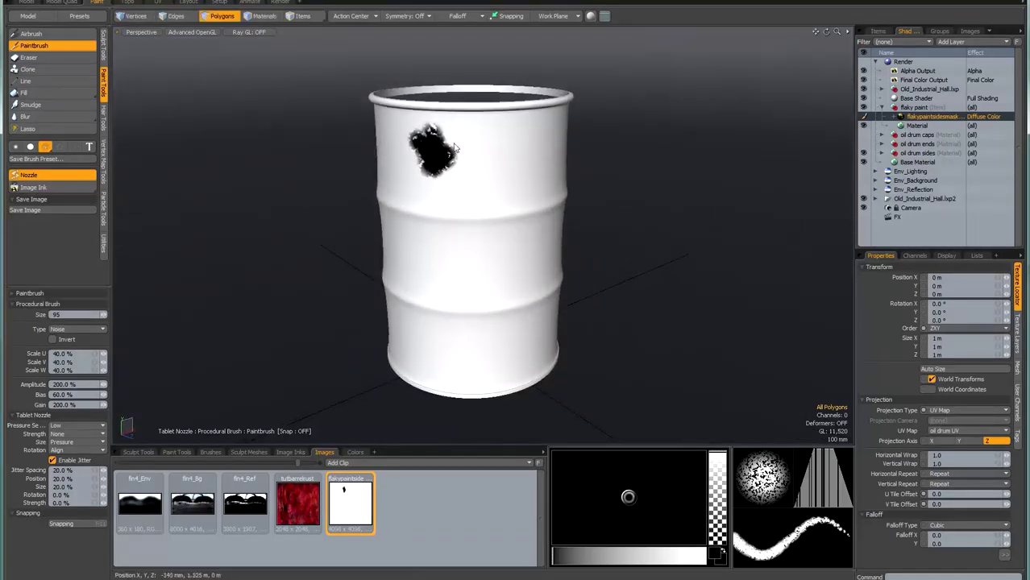
mouse_move(460, 181)
left_mouse_down()
mouse_move(449, 171)
mouse_move(457, 179)
left_mouse_up()
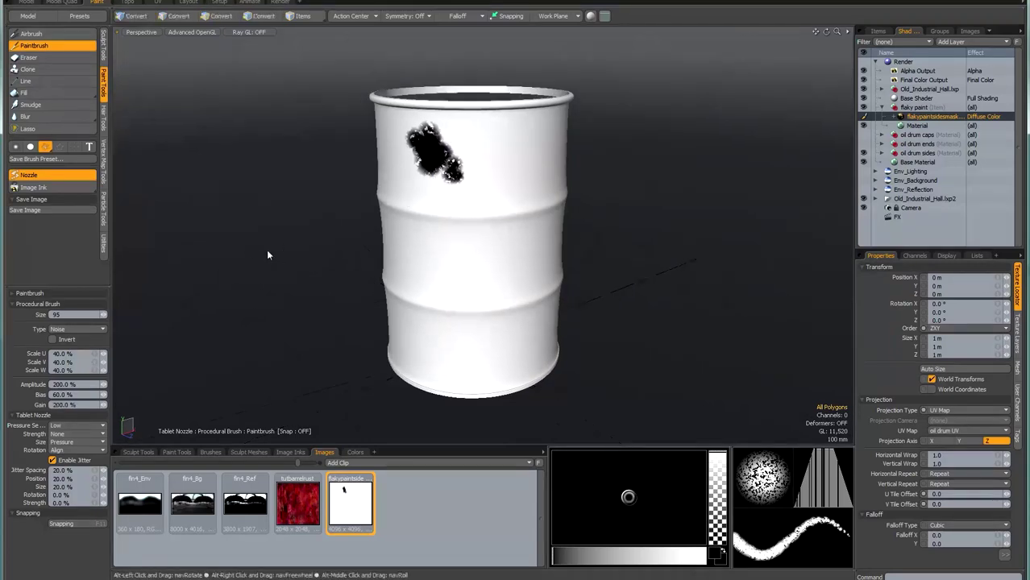
left_click_drag(268, 255, 329, 229, "alt")
left_click_drag(436, 168, 440, 172)
mouse_move(307, 208)
left_mouse_down("alt")
mouse_move(270, 247)
mouse_move(303, 237)
left_mouse_up("alt")
left_click_drag(450, 163, 451, 155)
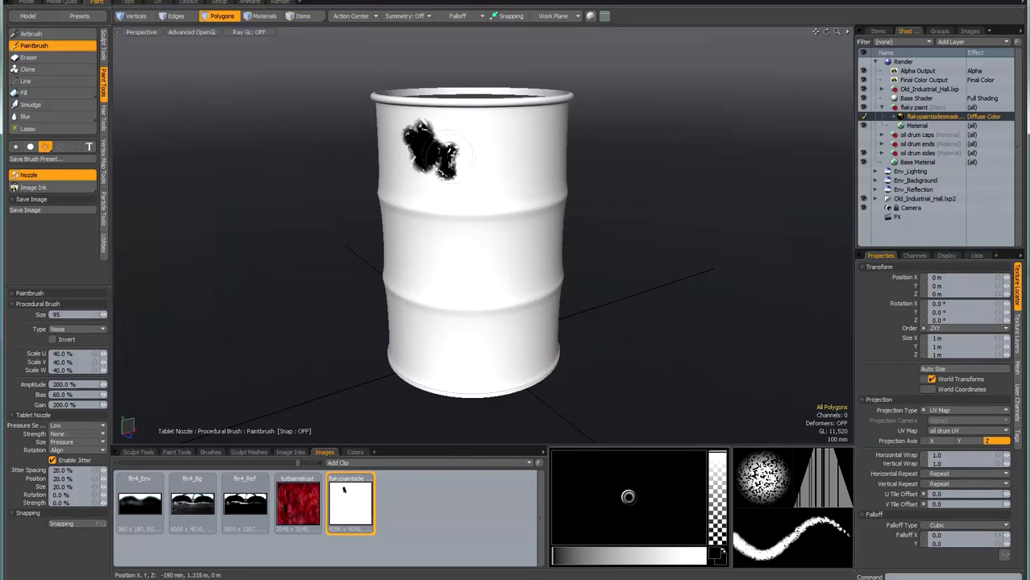
Paint black patches on the drum's lower and middle sides, plus a small spot below the middle one with brush size 22
mouse_move(307, 209)
left_mouse_down("alt")
mouse_move(290, 231)
mouse_move(402, 233)
mouse_move(435, 211)
mouse_move(427, 218)
mouse_move(445, 239)
left_mouse_up("alt")
left_click_drag(268, 284, 183, 271, "alt")
mouse_move(501, 328)
left_mouse_down()
mouse_move(498, 321)
mouse_move(506, 345)
mouse_move(507, 310)
mouse_move(479, 339)
mouse_move(482, 316)
left_mouse_up()
left_click_drag(313, 278, 356, 305, "alt")
right_click_drag(453, 248, 453, 251)
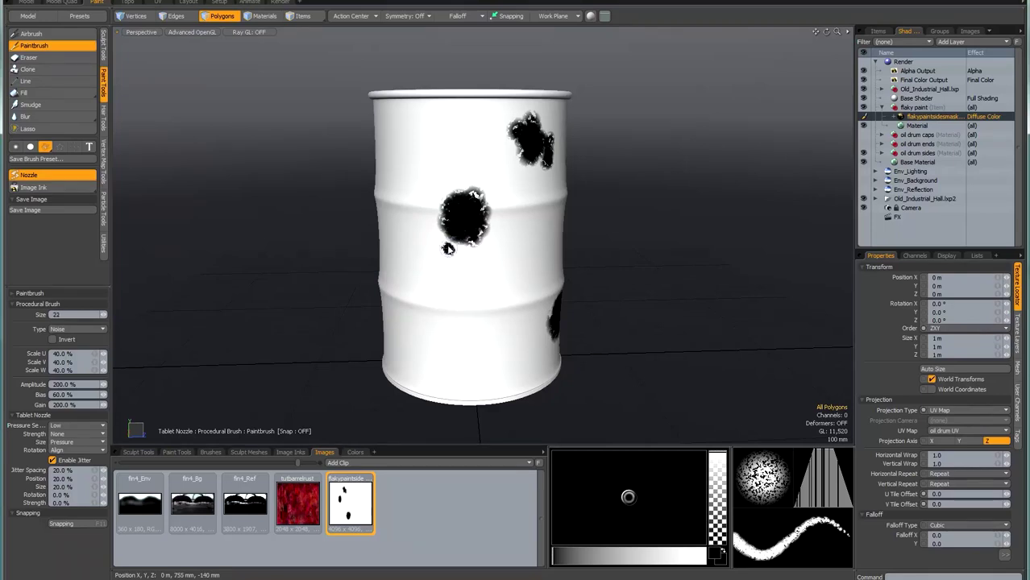
Paint small black spots between the upper and middle patches with the size 22 brush
left_click_drag(285, 233, 506, 169, "alt")
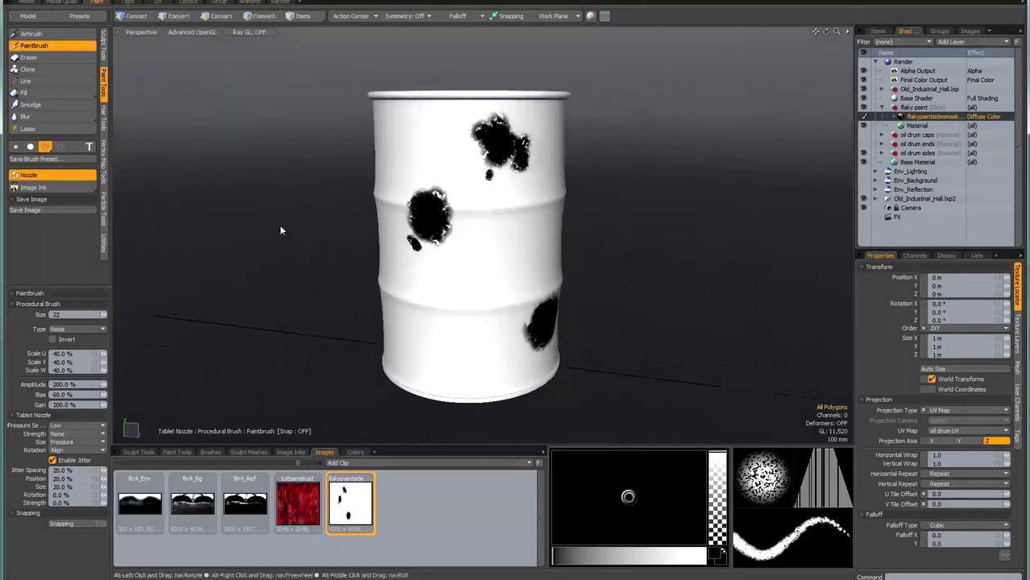
left_click_drag(282, 226, 477, 158, "alt")
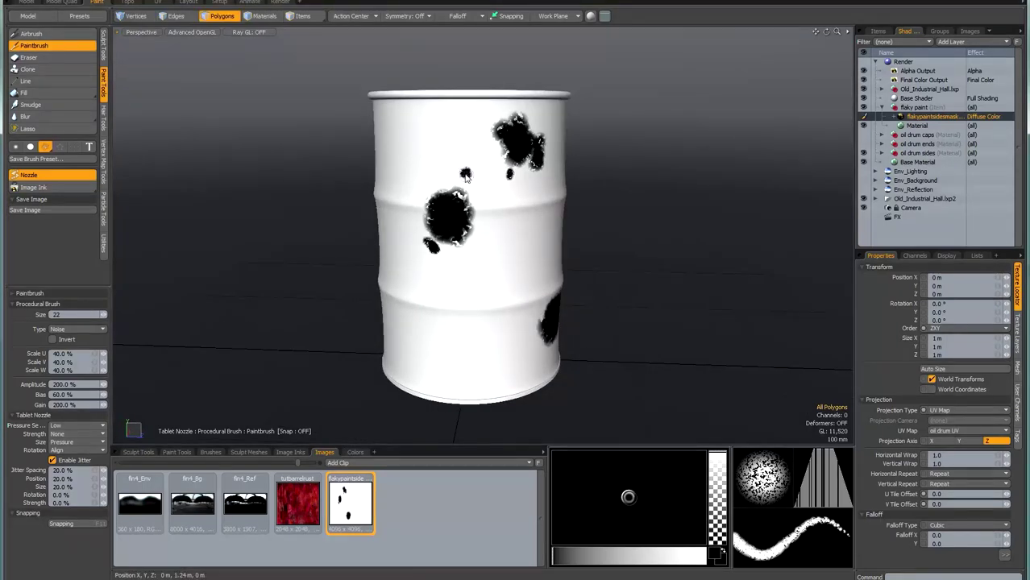
mouse_move(299, 246)
left_mouse_down("alt")
mouse_move(280, 239)
mouse_move(292, 253)
mouse_move(311, 233)
left_mouse_up("alt")
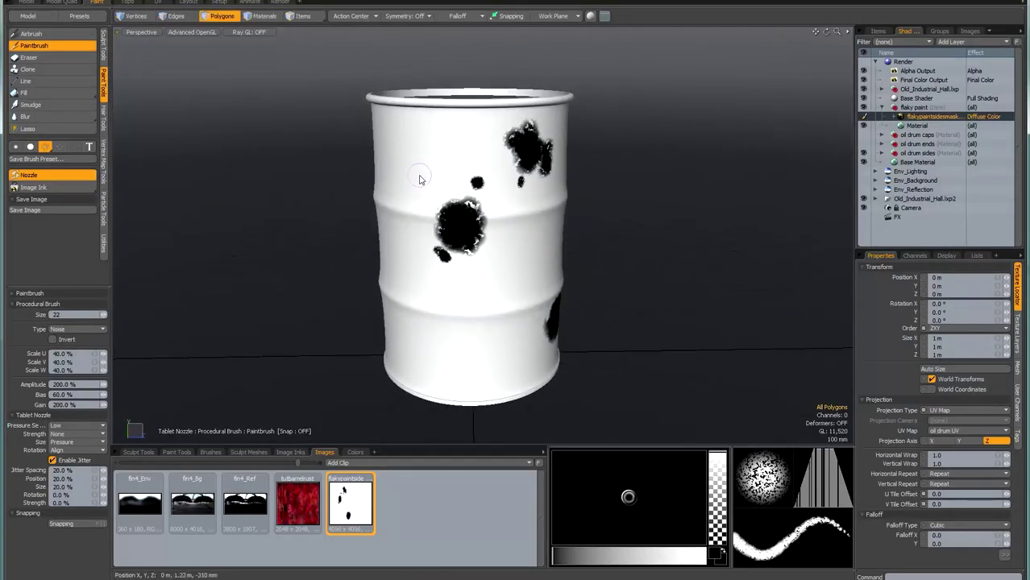
Enlarge the brush to size 62 and paint a wide irregular patch on the upper side and another on the middle side
mouse_move(414, 182)
left_mouse_down()
mouse_move(411, 153)
mouse_move(419, 171)
left_mouse_up()
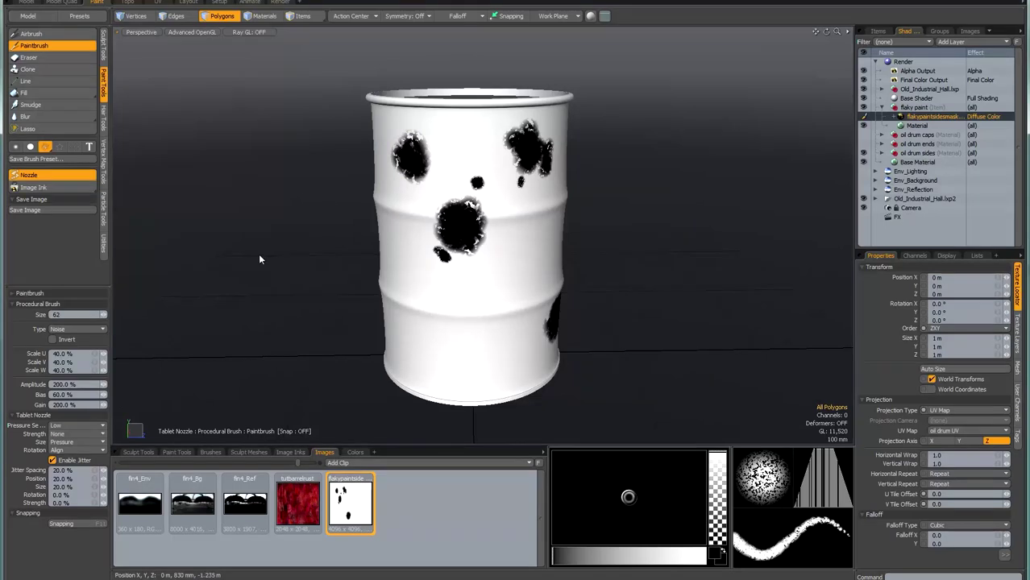
left_click_drag(259, 253, 269, 253, "alt")
mouse_move(439, 141)
left_mouse_down()
mouse_move(437, 157)
mouse_move(488, 159)
mouse_move(446, 129)
mouse_move(411, 165)
mouse_move(456, 172)
mouse_move(425, 165)
left_mouse_up()
mouse_move(288, 223)
left_mouse_down("alt")
mouse_move(238, 258)
mouse_move(453, 243)
mouse_move(399, 234)
mouse_move(410, 240)
mouse_move(398, 247)
left_mouse_up("alt")
left_click_drag(263, 274, 303, 288, "alt")
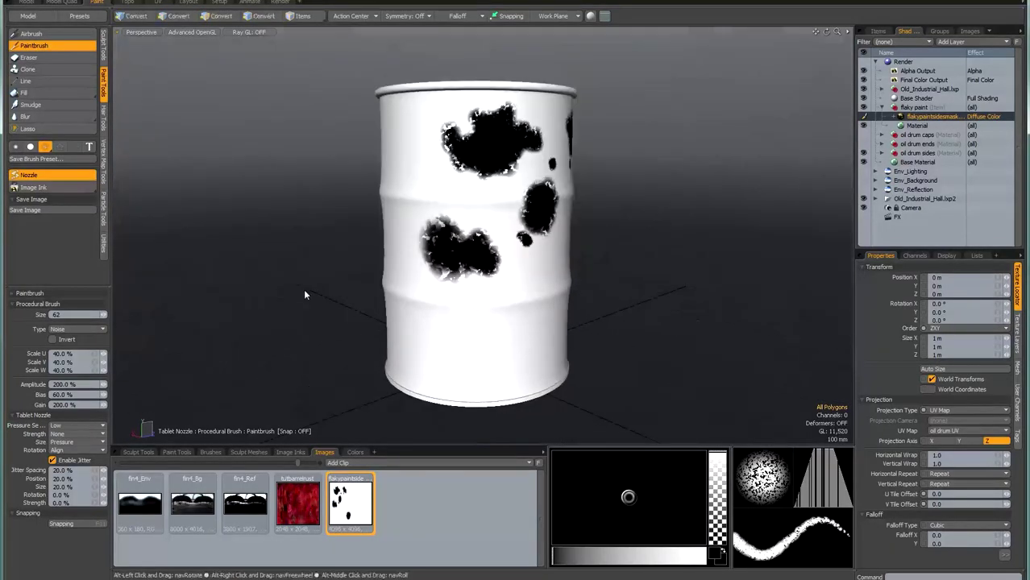
Fill out the wide middle patch and paint further black patches around the drum's lower and middle sides
mouse_move(442, 239)
left_mouse_down()
mouse_move(451, 262)
mouse_move(431, 256)
mouse_move(436, 242)
mouse_move(477, 259)
mouse_move(427, 262)
left_mouse_up()
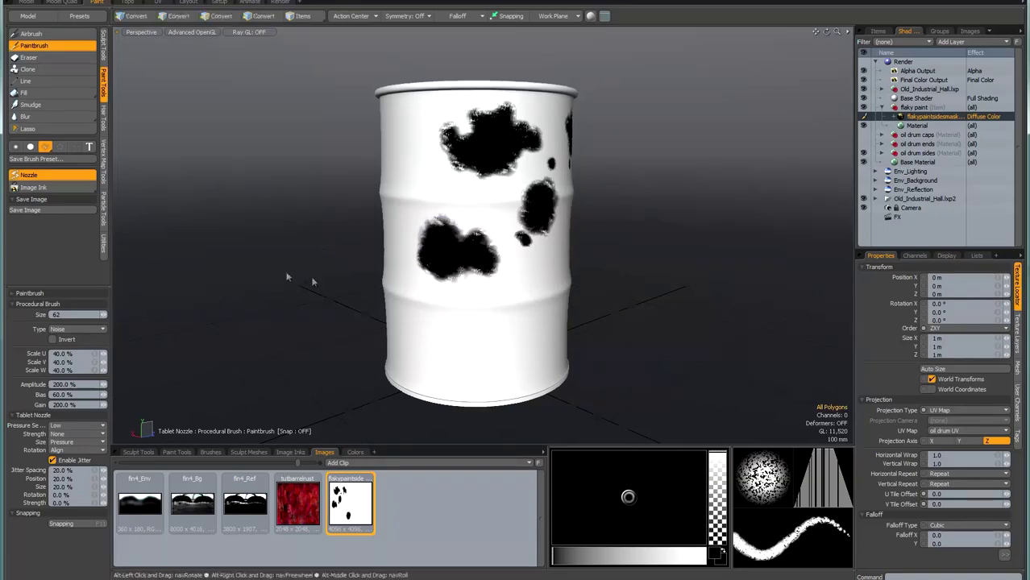
left_click_drag(313, 280, 292, 275, "alt")
mouse_move(472, 330)
left_mouse_down()
mouse_move(466, 339)
mouse_move(476, 340)
left_mouse_up()
left_click_drag(242, 323, 365, 301, "alt")
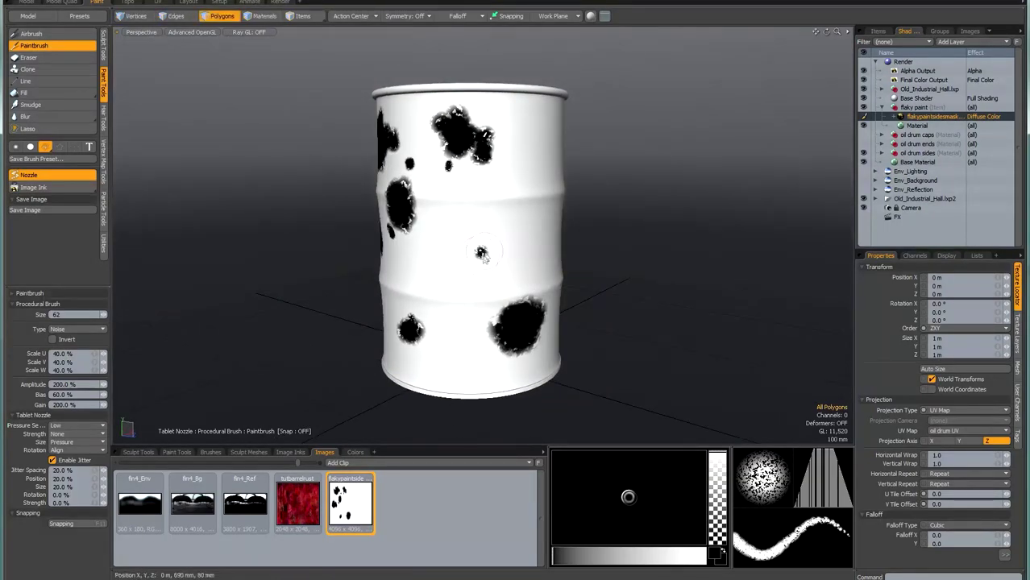
scroll(493, 268, "up", 2)
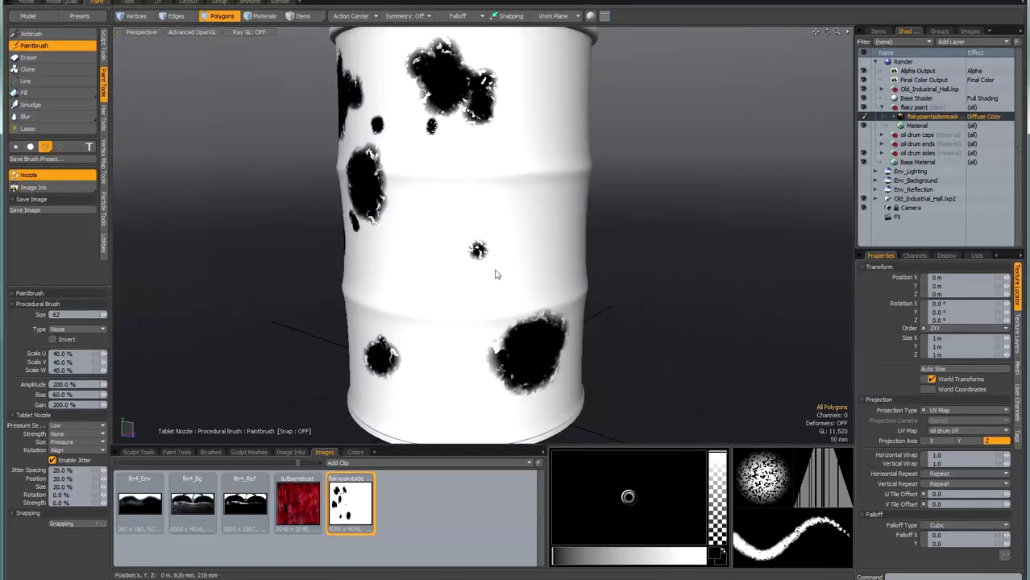
left_click_drag(478, 251, 476, 252)
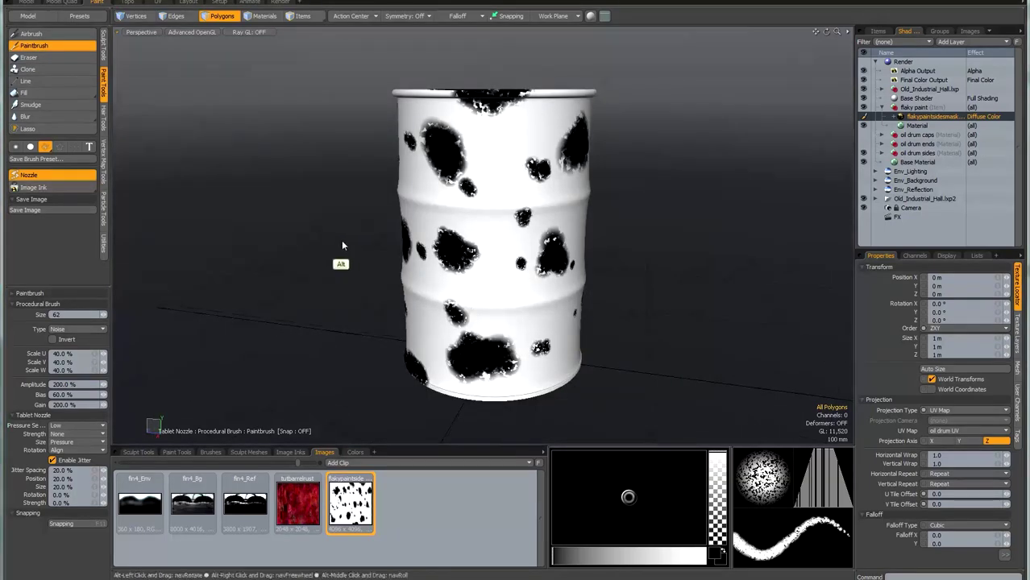
Trim the edges of the large black patches with white paint, and restore black as the paint colour
left_click_drag(341, 240, 210, 101, "alt")
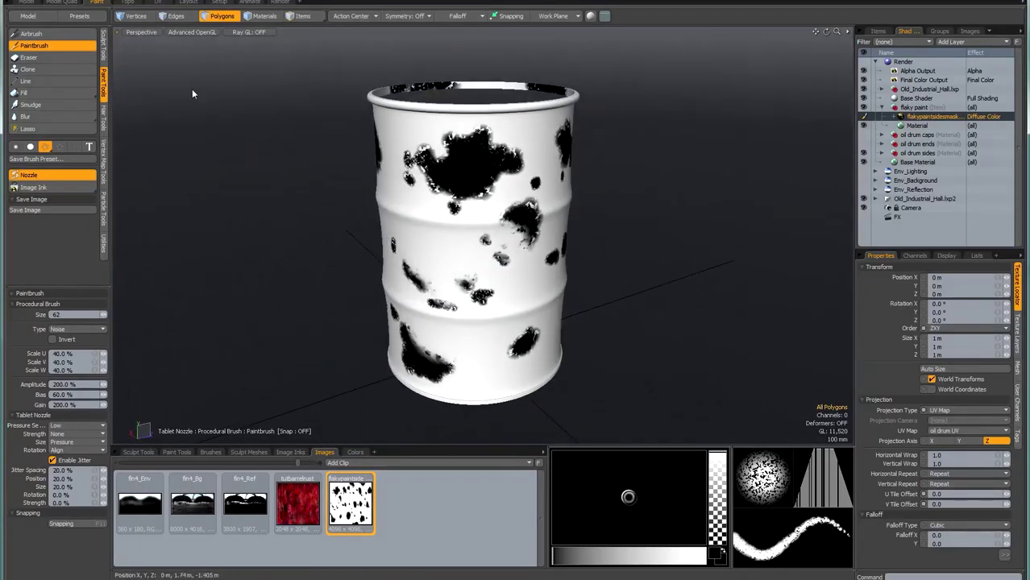
left_click_drag(321, 164, 342, 258, "alt")
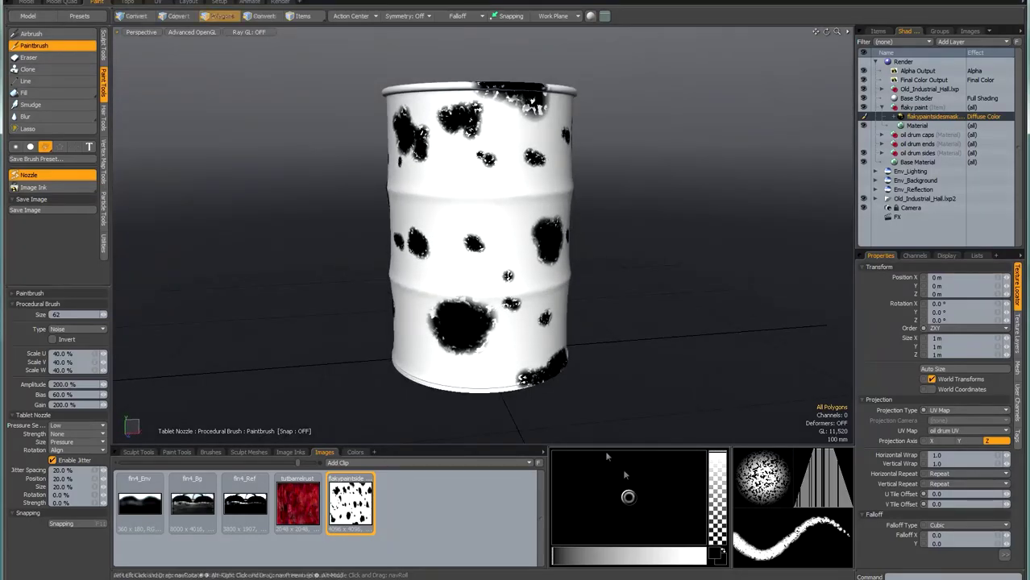
left_click_drag(673, 555, 705, 553)
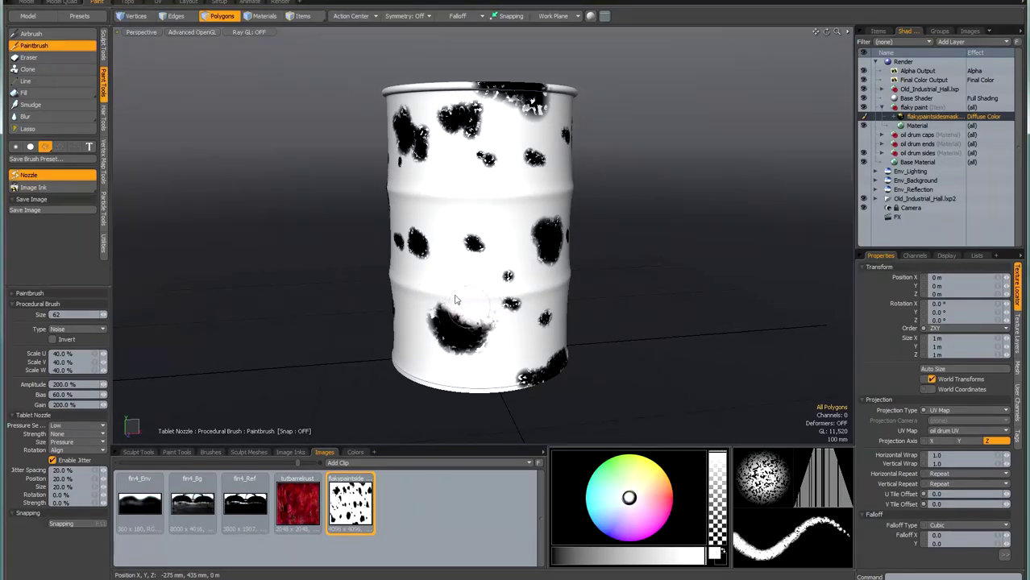
mouse_move(529, 236)
left_mouse_down()
mouse_move(532, 248)
mouse_move(539, 237)
mouse_move(528, 250)
left_mouse_up()
left_click_drag(333, 247, 516, 226, "alt")
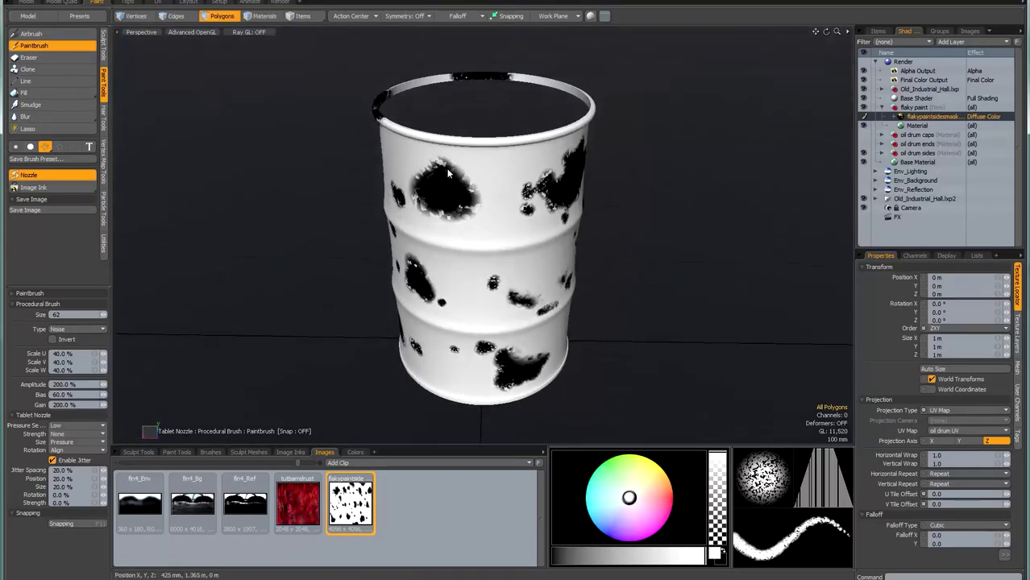
left_click_drag(566, 555, 536, 555)
left_click_drag(292, 188, 263, 209, "alt")
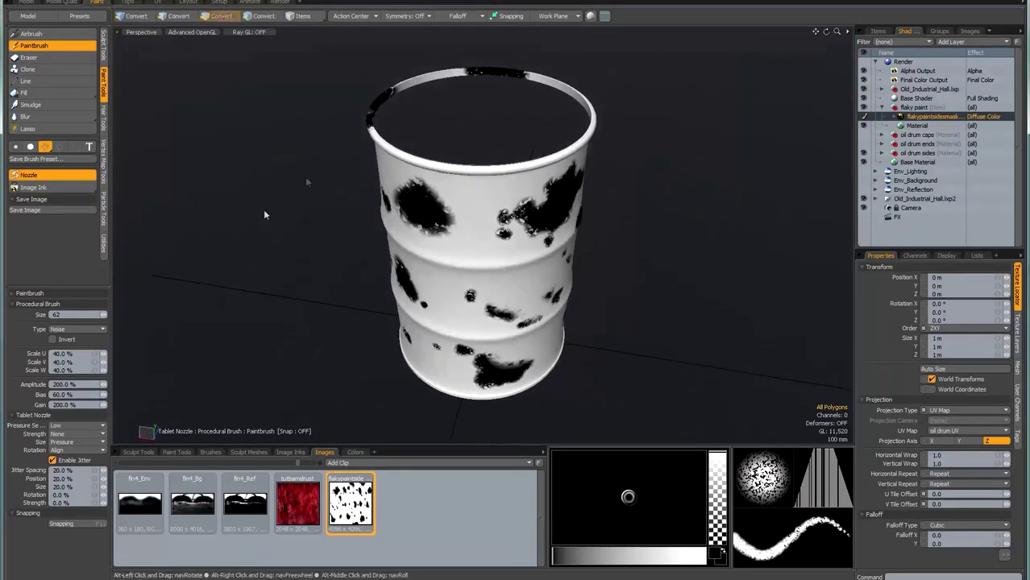
Paint irregular black patches all around the drum's top rim with the size 62 brush
mouse_move(410, 159)
left_mouse_down("alt")
mouse_move(276, 177)
mouse_move(306, 142)
mouse_move(391, 92)
mouse_move(367, 107)
left_mouse_up("alt")
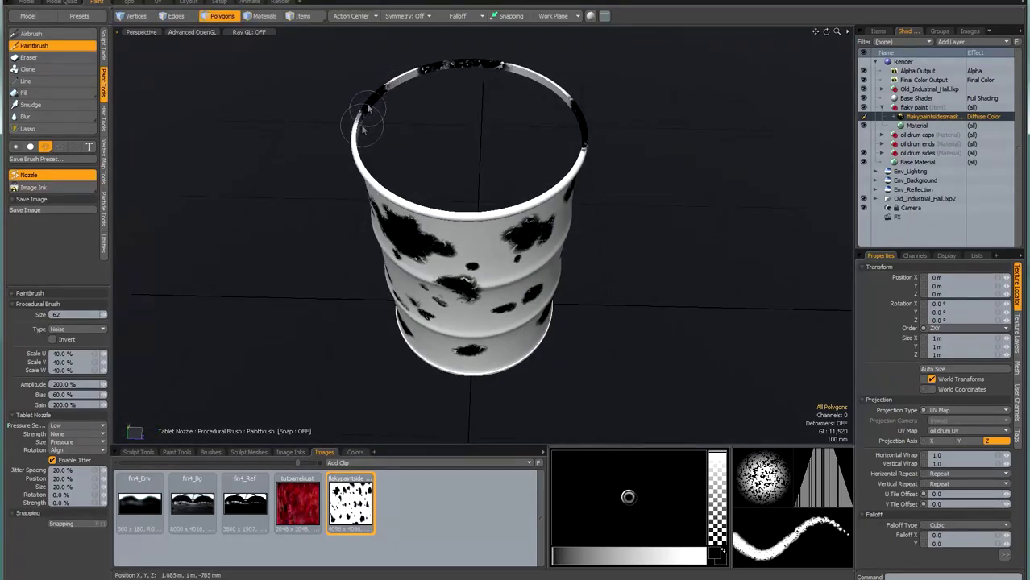
mouse_move(253, 266)
left_mouse_down("alt")
mouse_move(281, 220)
mouse_move(232, 237)
mouse_move(294, 199)
mouse_move(267, 210)
mouse_move(290, 209)
left_mouse_up("alt")
mouse_move(506, 138)
left_mouse_down()
mouse_move(511, 130)
mouse_move(436, 131)
mouse_move(469, 128)
mouse_move(458, 132)
mouse_move(507, 102)
mouse_move(389, 130)
mouse_move(328, 120)
left_mouse_up()
mouse_move(421, 76)
left_mouse_down()
mouse_move(398, 97)
mouse_move(432, 75)
mouse_move(377, 117)
left_mouse_up()
mouse_move(271, 170)
left_mouse_down("alt")
mouse_move(408, 194)
mouse_move(470, 187)
mouse_move(488, 154)
left_mouse_up("alt")
mouse_move(482, 103)
left_mouse_down()
mouse_move(506, 104)
mouse_move(471, 100)
left_mouse_up()
left_click_drag(240, 204, 355, 187, "alt")
mouse_move(482, 100)
left_mouse_down()
mouse_move(387, 101)
mouse_move(493, 97)
left_mouse_up()
mouse_move(269, 193)
left_mouse_down("alt")
mouse_move(256, 248)
mouse_move(459, 149)
mouse_move(296, 202)
mouse_move(287, 200)
mouse_move(310, 150)
mouse_move(239, 173)
mouse_move(340, 118)
mouse_move(329, 154)
left_mouse_up("alt")
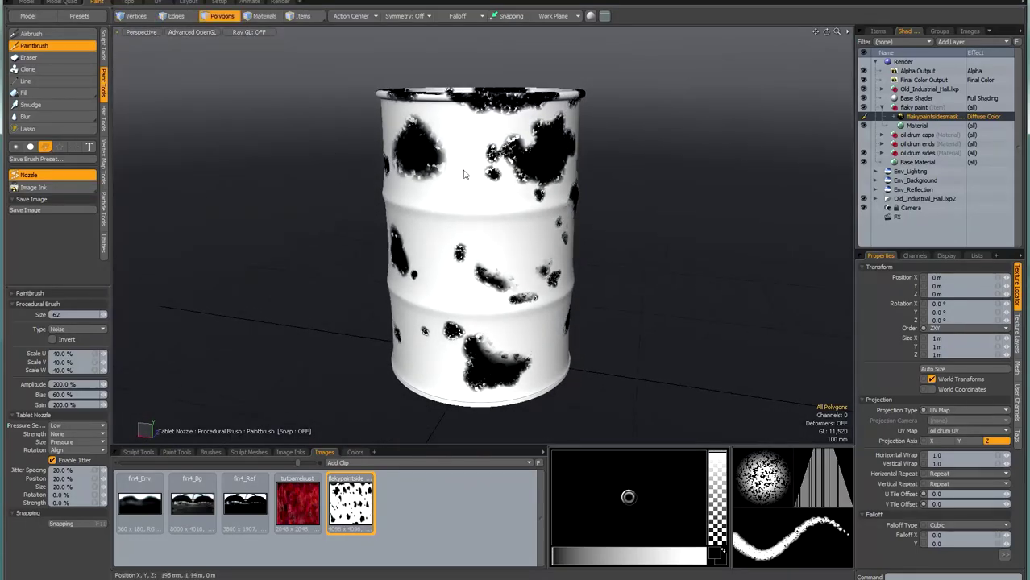
Fill the gaps inside the large upper patches with black using the hard brush at size 10
left_click_drag(617, 156, 645, 222, "alt")
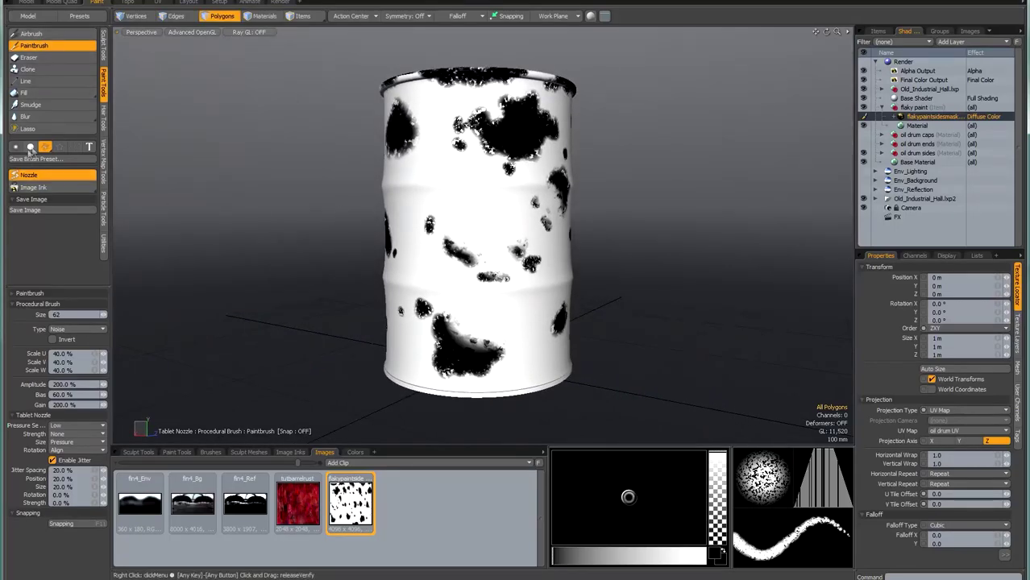
left_click(29, 147)
mouse_move(232, 154)
left_mouse_down("alt")
mouse_move(257, 224)
mouse_move(348, 211)
left_mouse_up("alt")
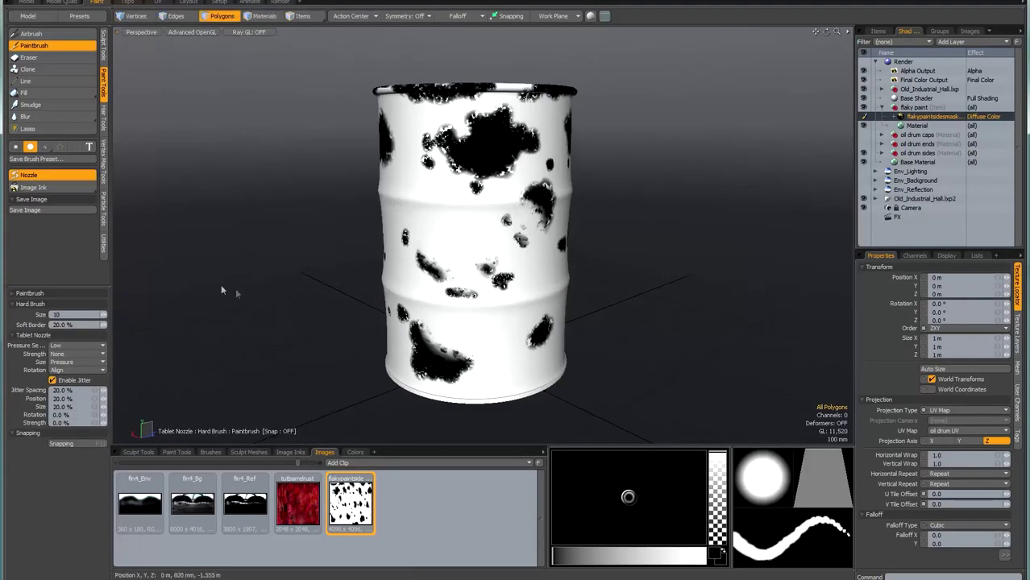
scroll(455, 184, "up", 3)
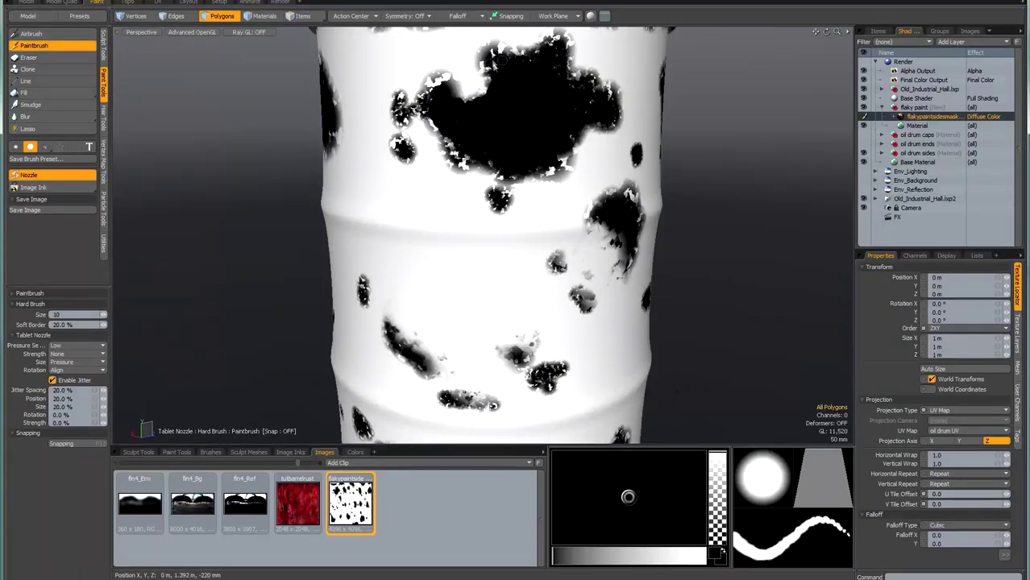
left_click_drag(524, 65, 556, 50)
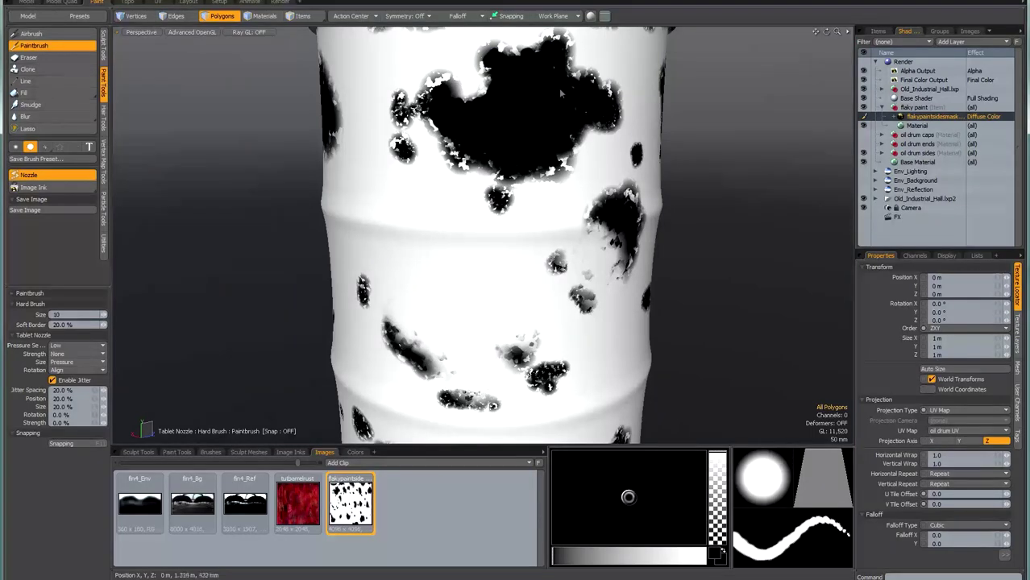
left_click_drag(780, 187, 725, 189, "alt")
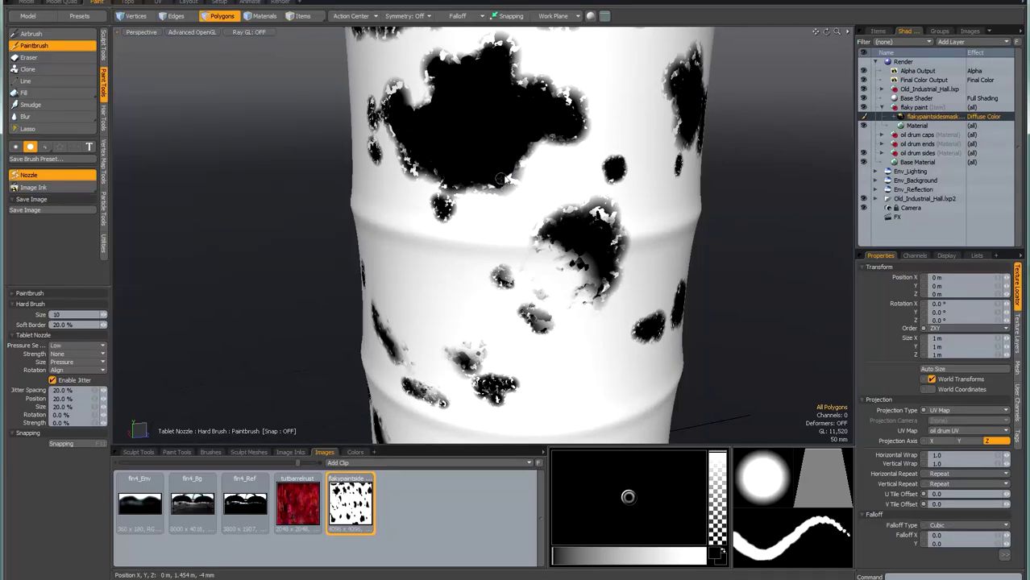
left_click_drag(461, 142, 525, 138, "alt")
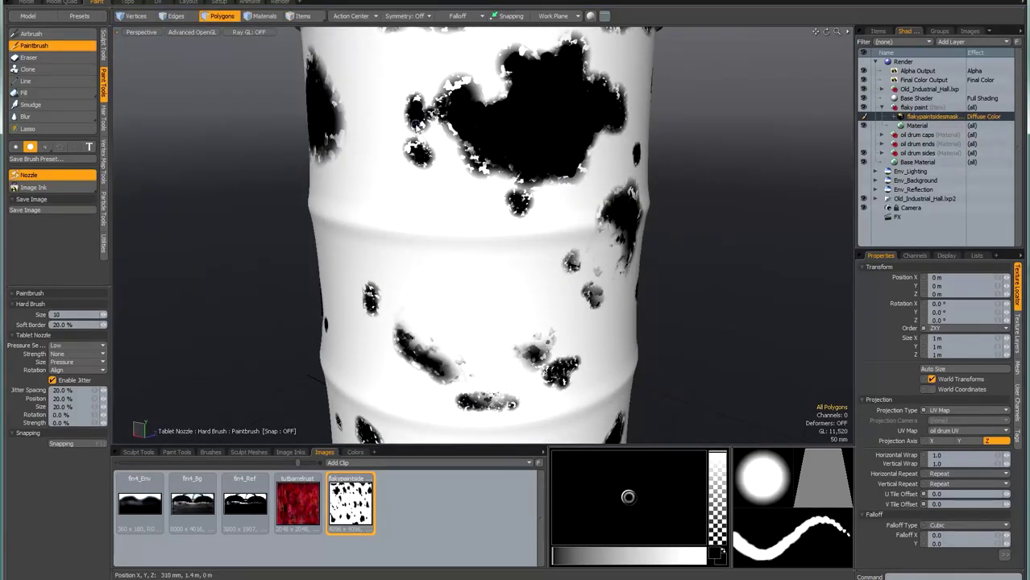
mouse_move(340, 177)
left_mouse_down("alt")
mouse_move(352, 223)
mouse_move(412, 117)
mouse_move(347, 58)
mouse_move(315, 99)
left_mouse_up("alt")
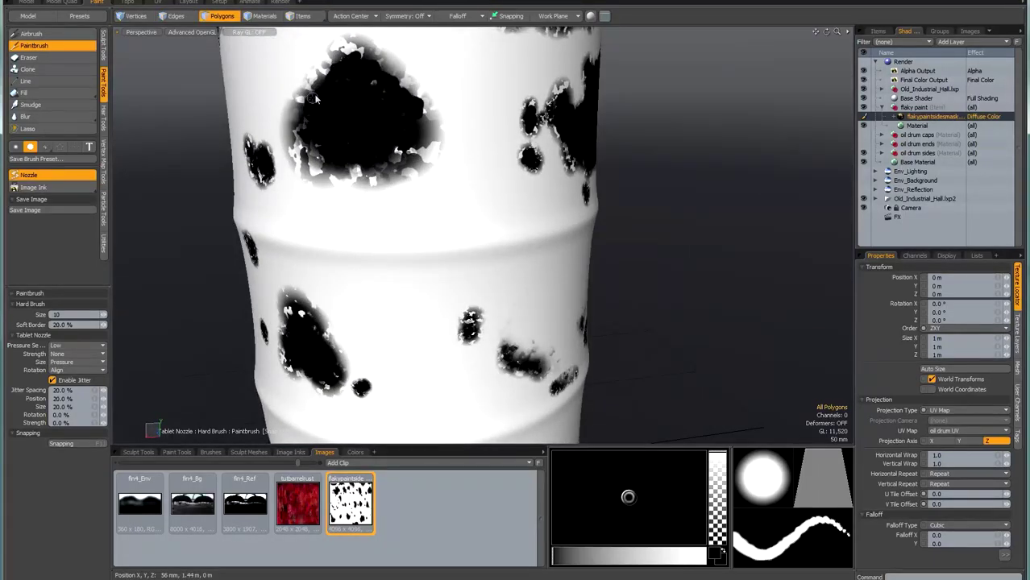
mouse_move(298, 136)
left_mouse_down()
mouse_move(343, 160)
mouse_move(383, 148)
mouse_move(392, 113)
left_mouse_up()
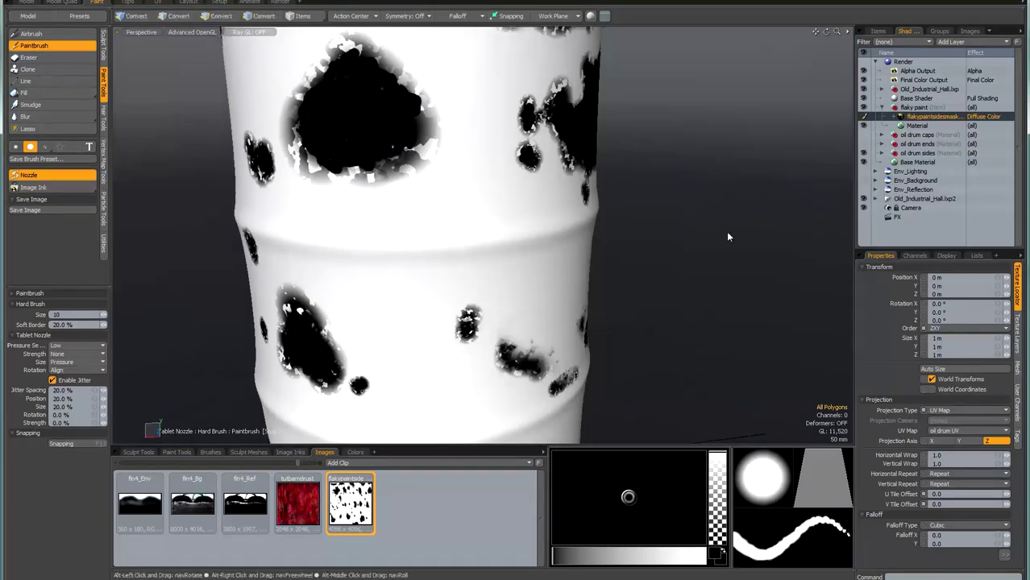
Frame the whole drum, drop the Paintbrush, switch to the Render layout and maximise the render preview
left_click_drag(726, 234, 667, 232, "alt")
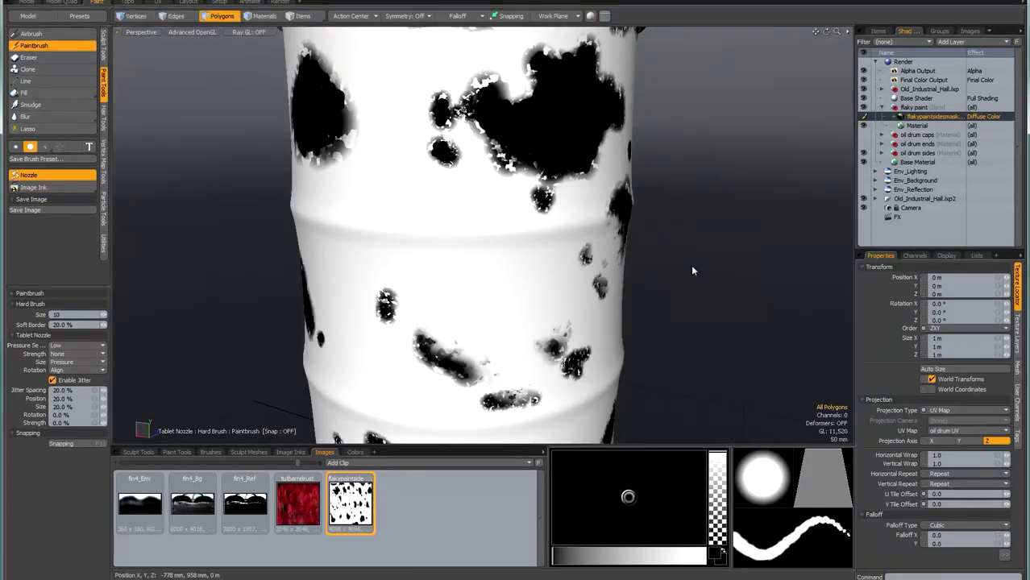
key("a")
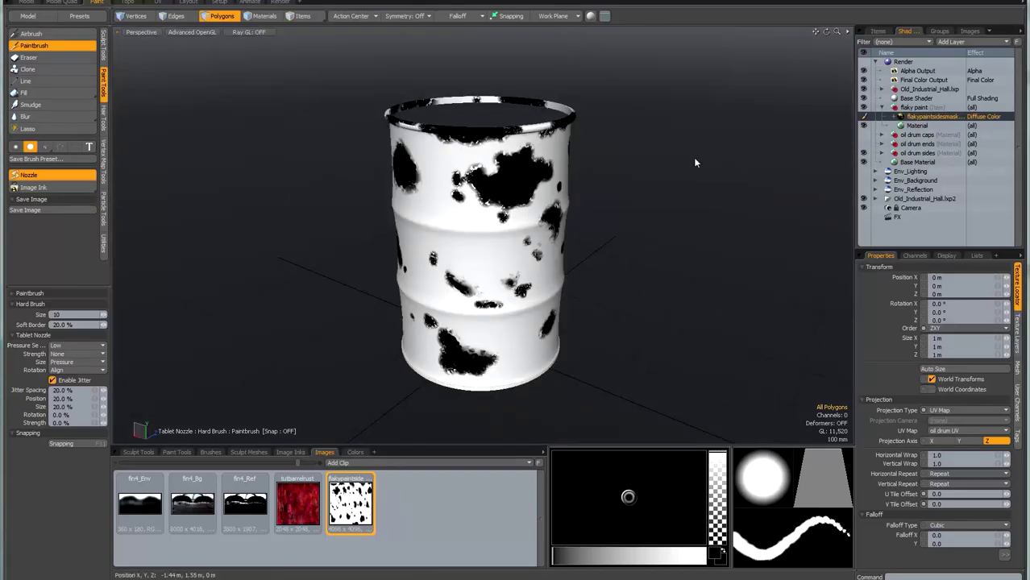
left_click(64, 45)
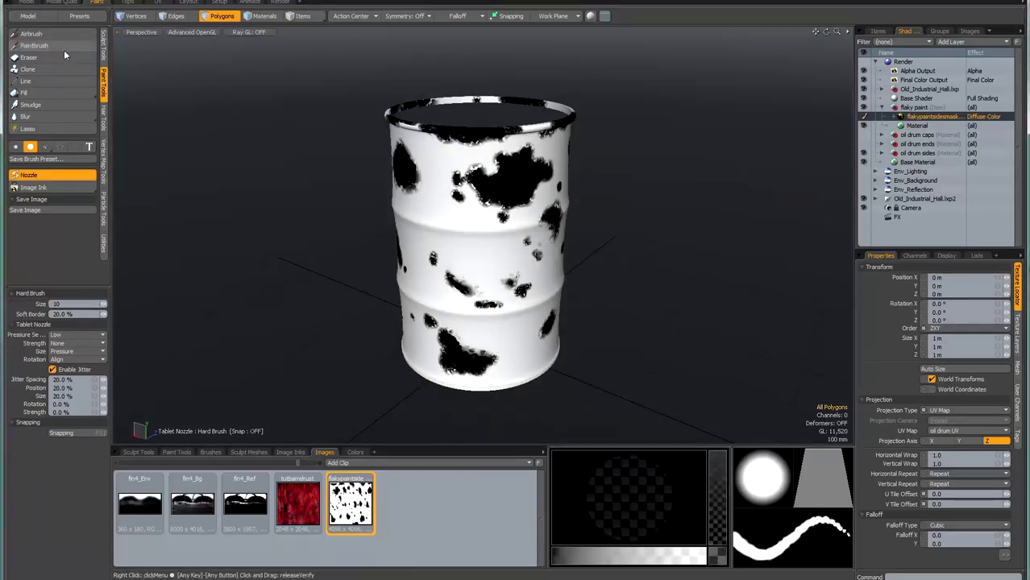
left_click(281, 2)
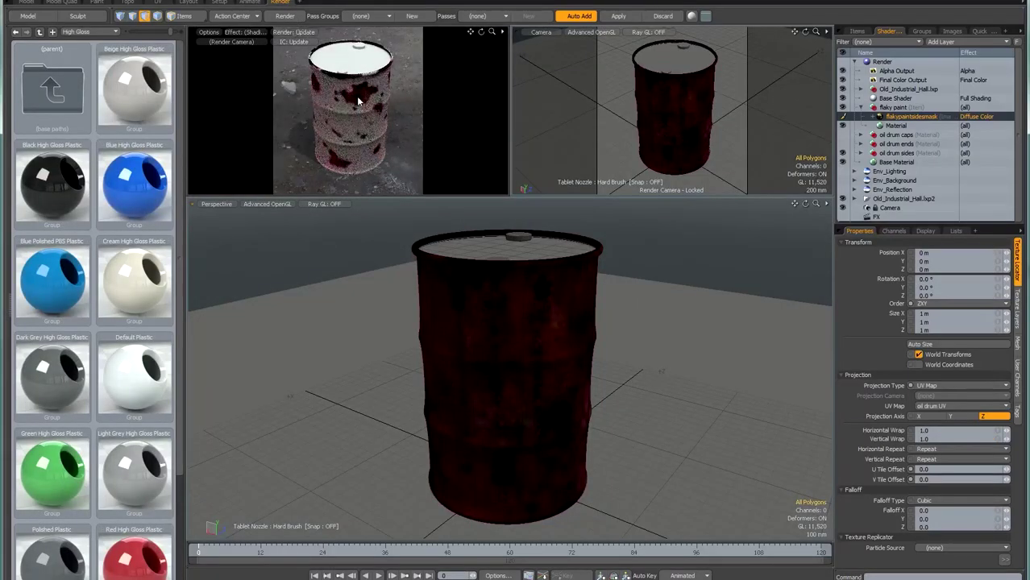
key("KP_0")
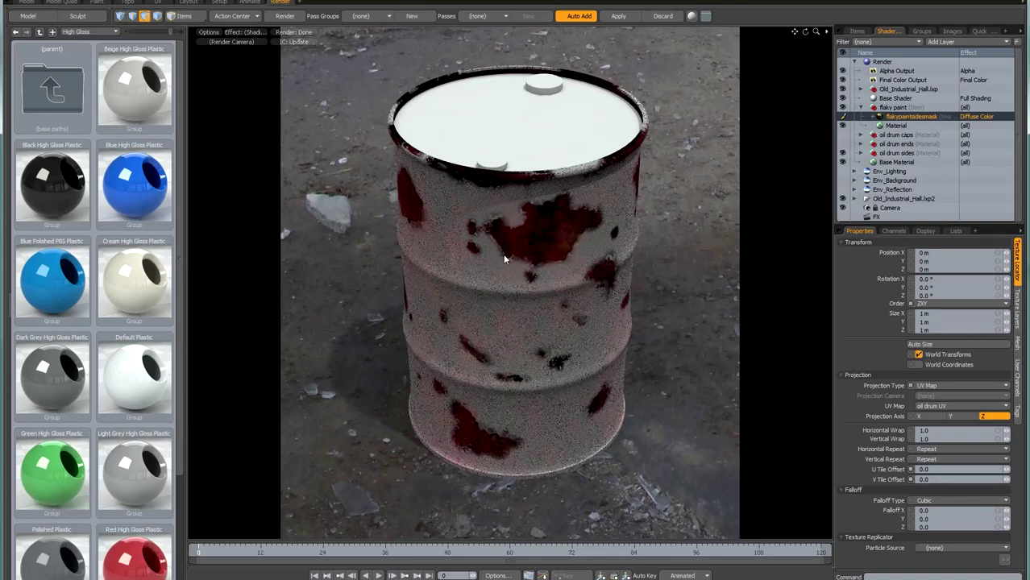
Try a Low Value of -1000% and a High Value of 1000% on the flakypaintsidesmask texture, and undo both changes
left_click(1017, 321)
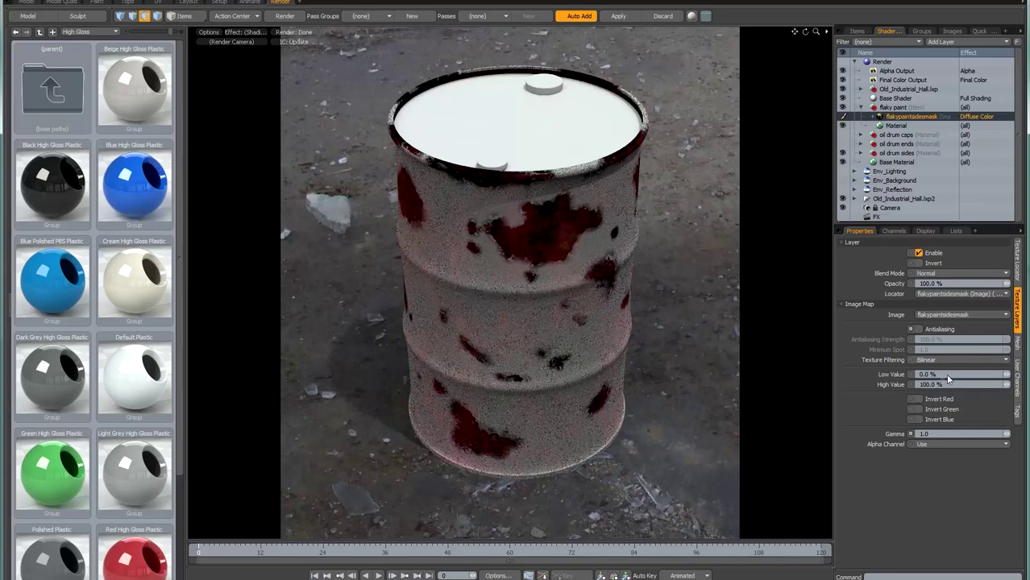
left_click(925, 377)
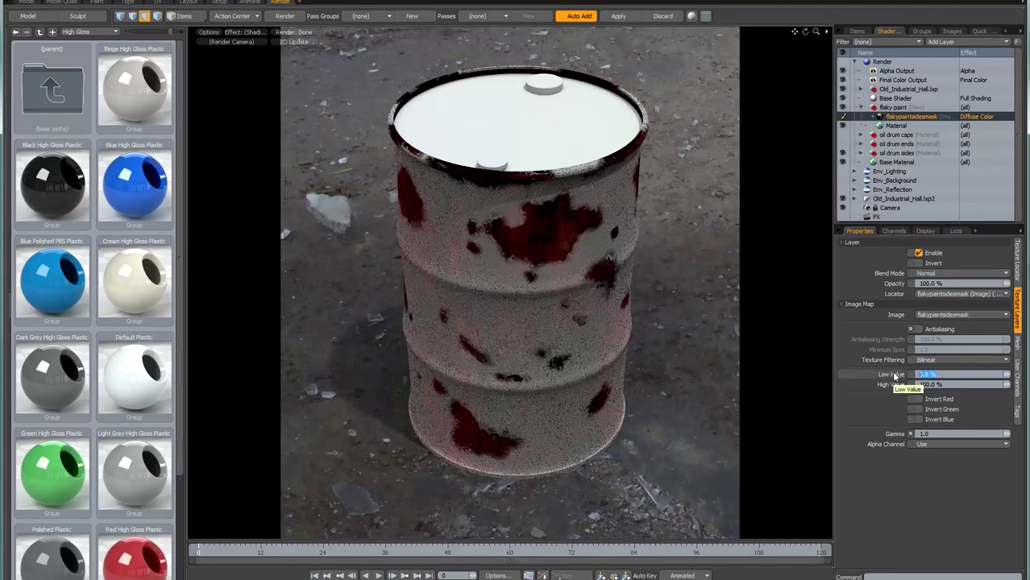
left_click(954, 386)
type("1000")
key("Return")
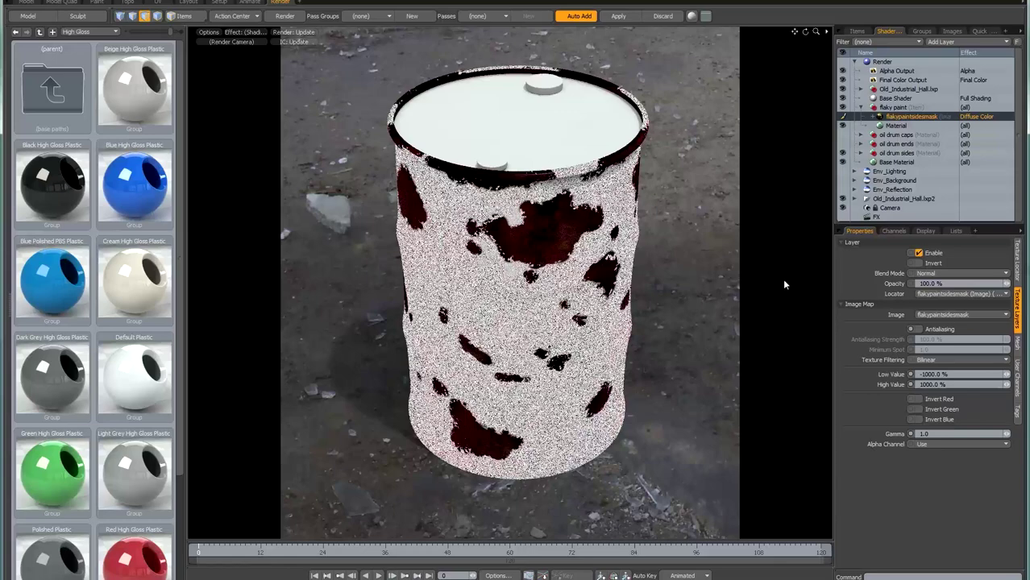
key("ctrl+z")
key("ctrl+z")
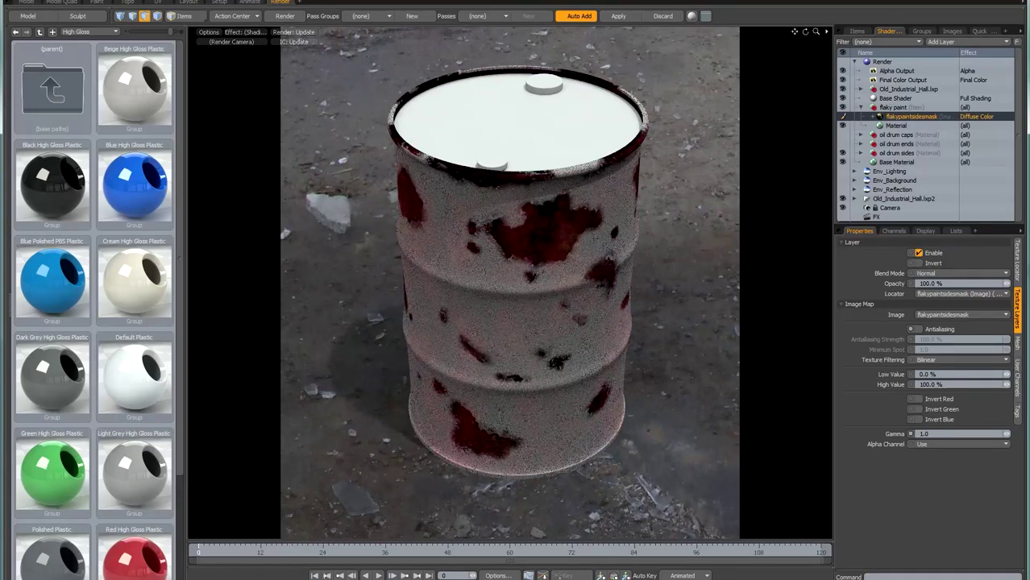
Switch to Photoshop and apply a Threshold adjustment at level 107 to flakypaintsidesmask.JPG
left_click(1017, 379)
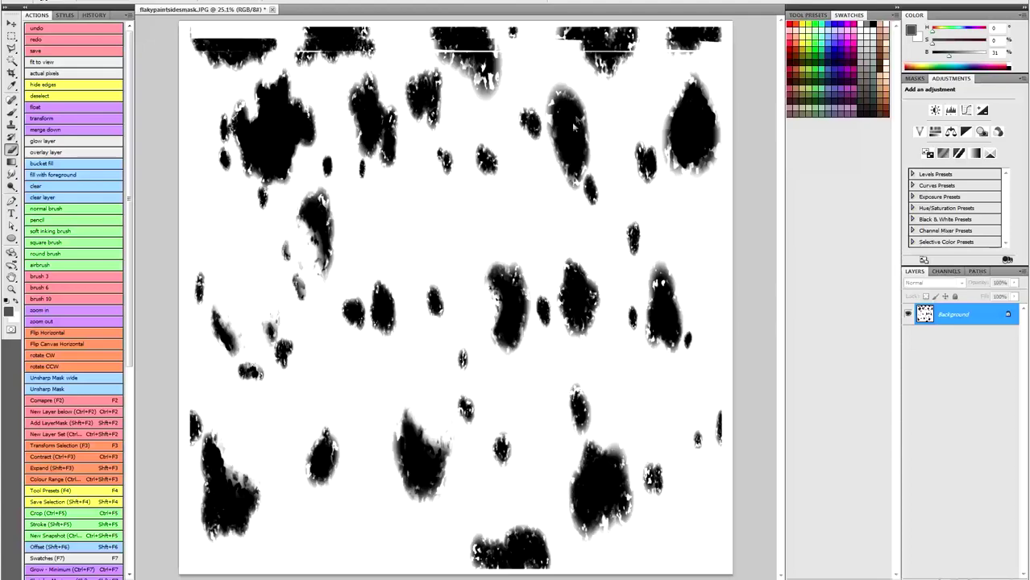
scroll(572, 122, "up", 3, "alt")
scroll(566, 149, "up", 3, "alt")
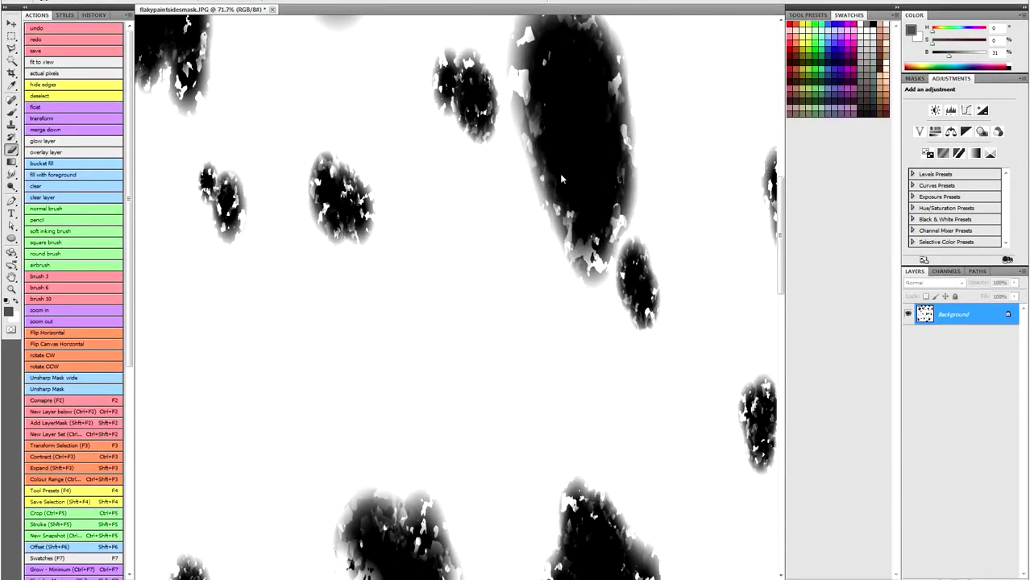
left_click_drag(559, 187, 539, 237)
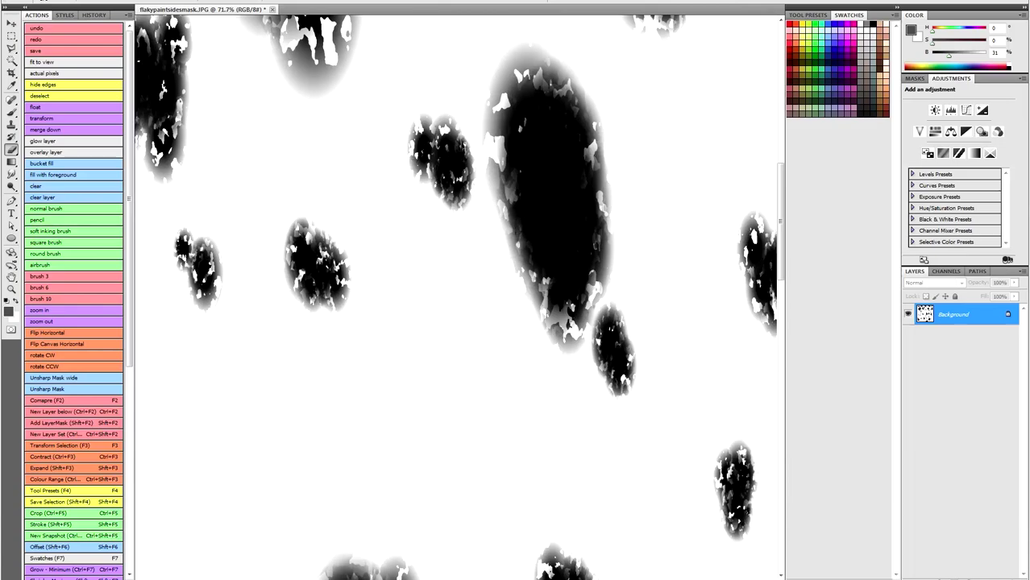
left_click(77, 1)
mouse_move(87, 5)
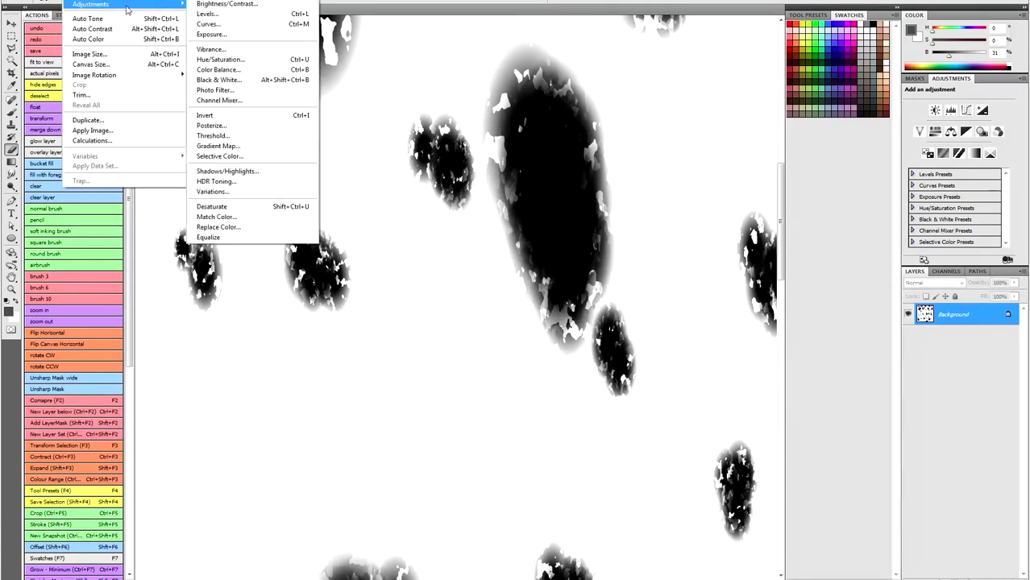
left_click(215, 136)
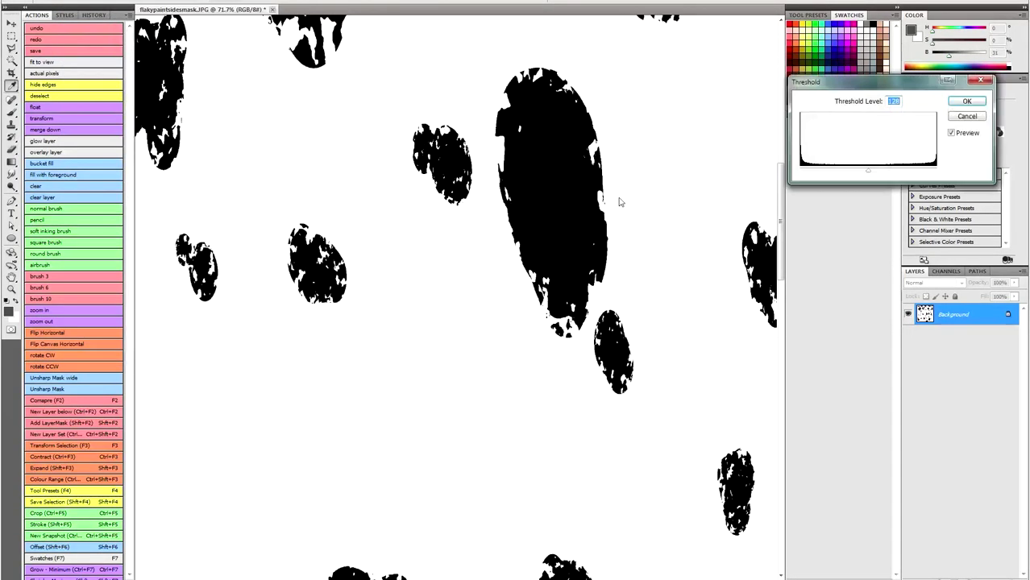
mouse_move(869, 175)
left_mouse_down()
mouse_move(892, 174)
mouse_move(847, 184)
mouse_move(874, 184)
mouse_move(858, 184)
left_mouse_up()
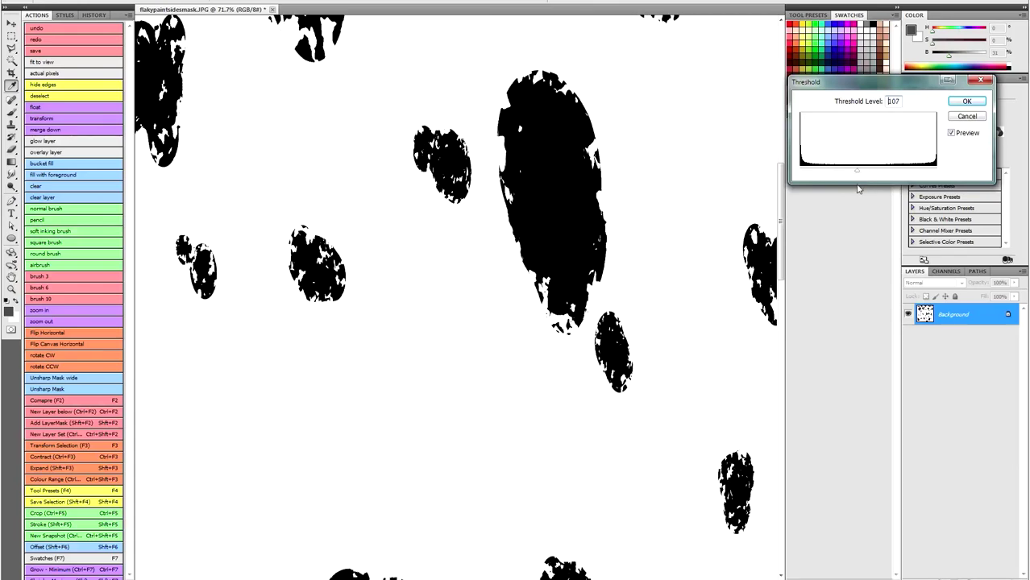
left_click(967, 101)
Examine the pixel edges of the patches up close and consult the OLM Smoother web page in Firefox
scroll(525, 192, "up", 7, "alt")
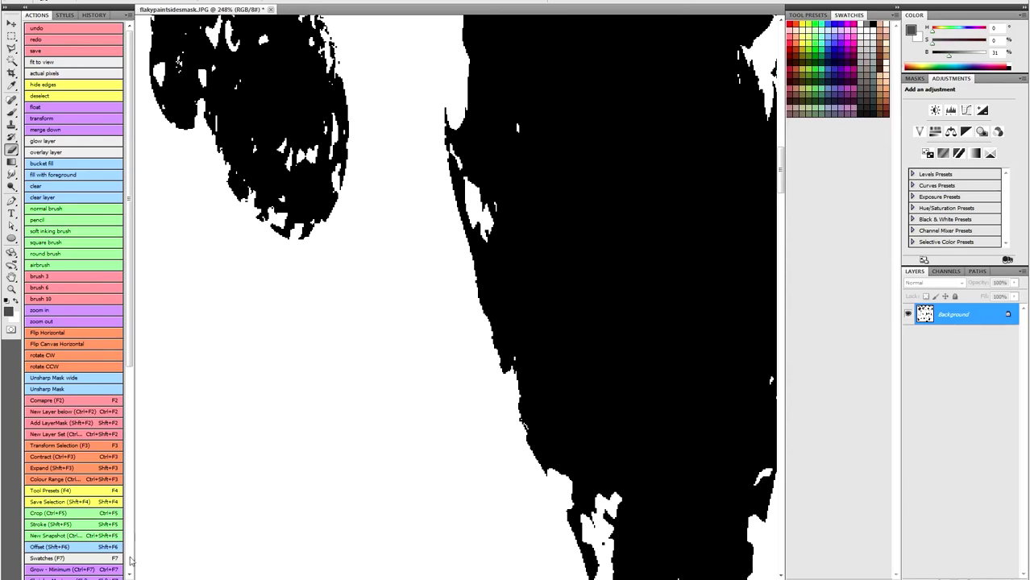
key("alt+Tab")
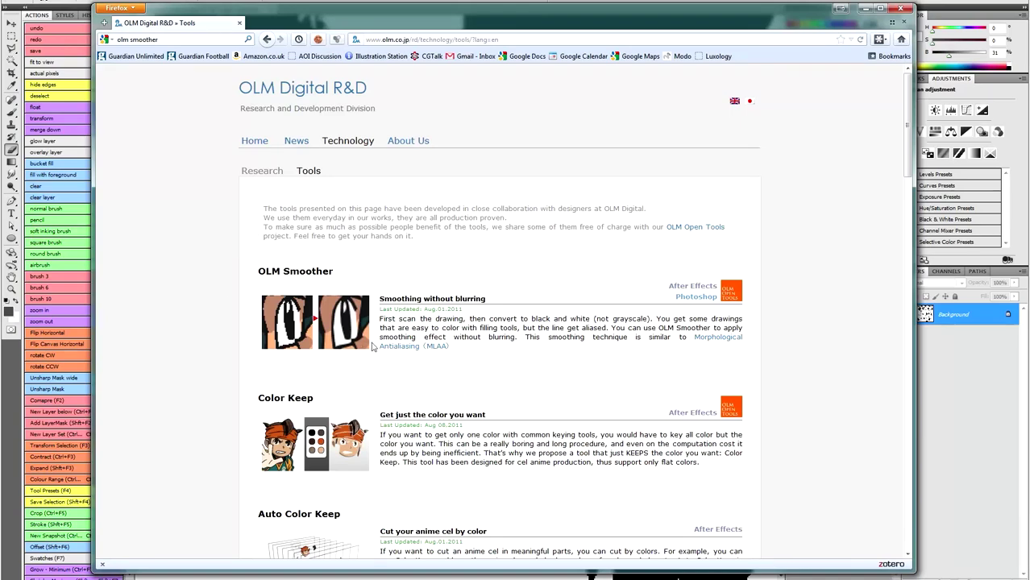
key("alt+Tab")
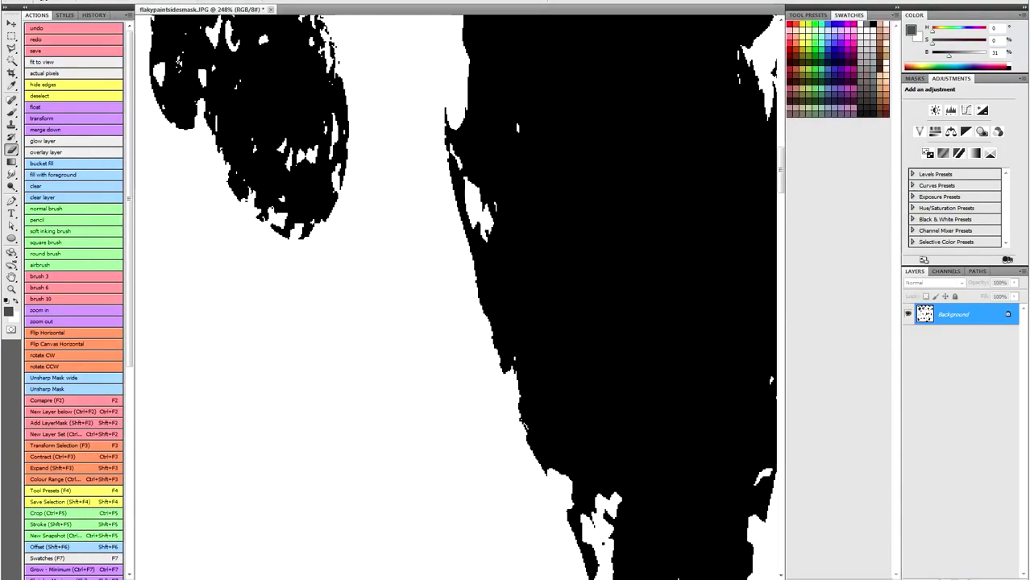
Smooth the jagged edges of the black patches with the OLM Smoother filter
left_click(154, 1)
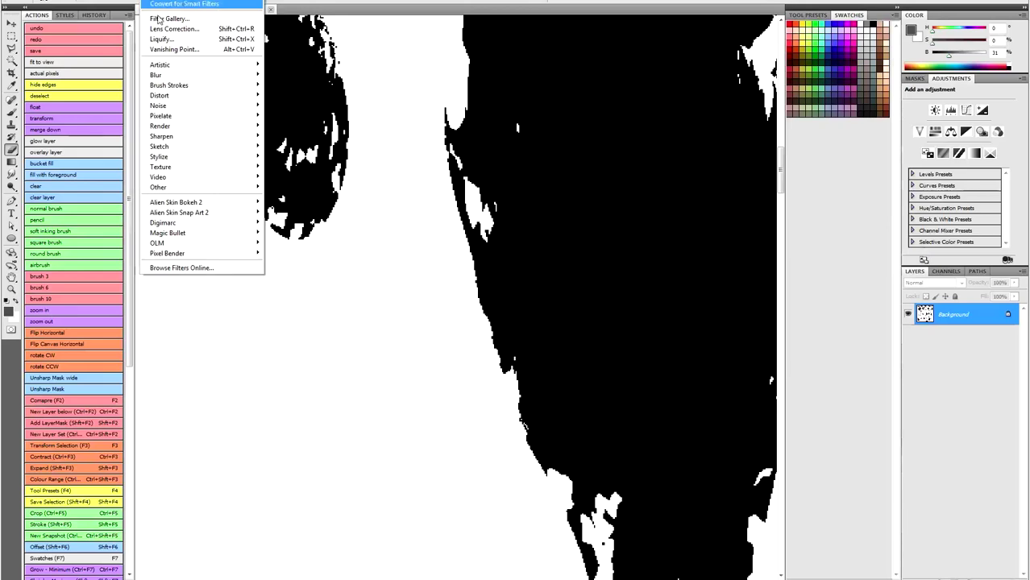
mouse_move(187, 246)
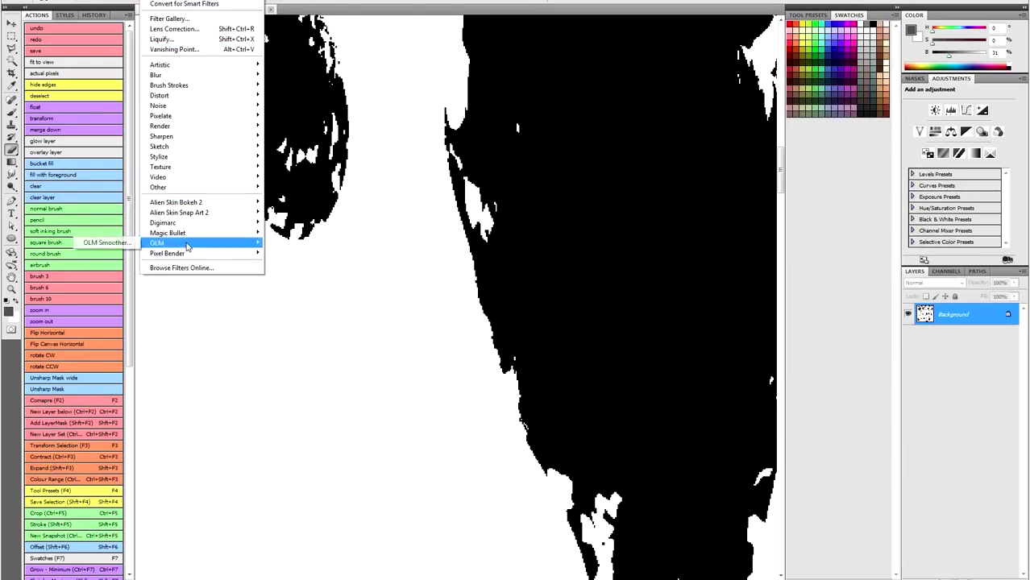
left_click(105, 242)
left_click(64, 89)
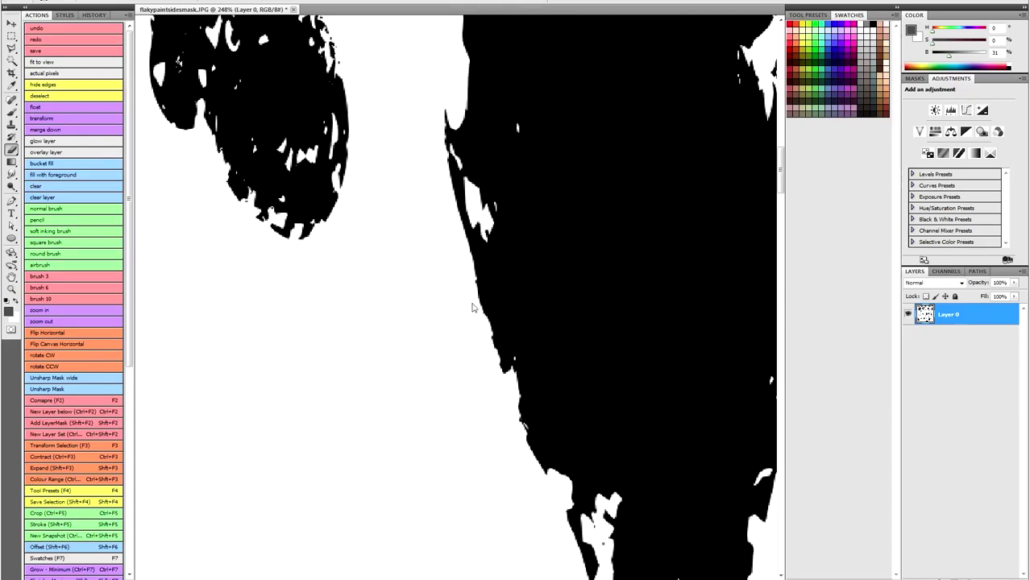
scroll(501, 281, "down", 4, "alt")
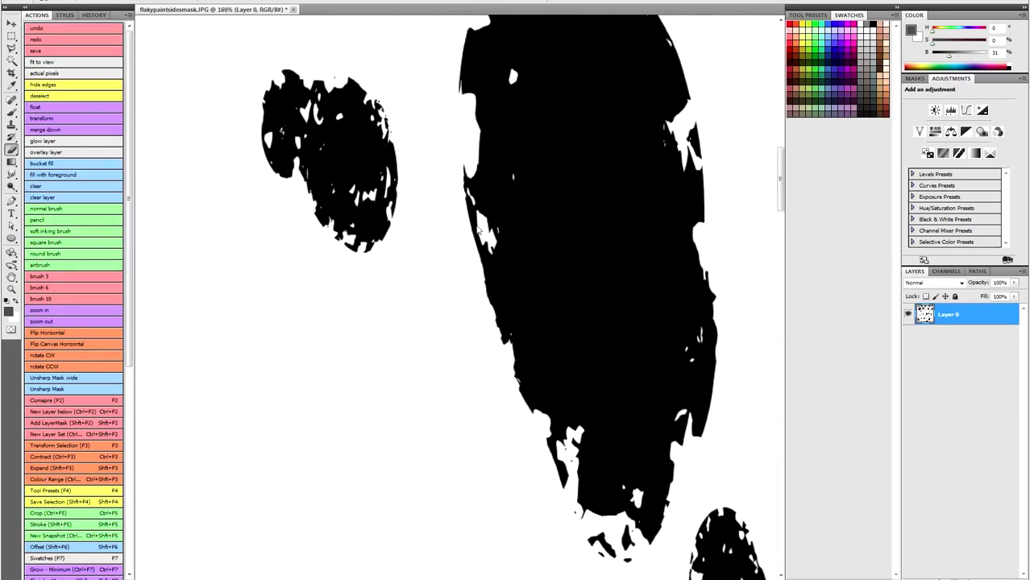
scroll(497, 298, "down", 2, "alt")
Flatten the mask image, save it and switch back to Modo to refresh the drum's render preview
left_click(1022, 271)
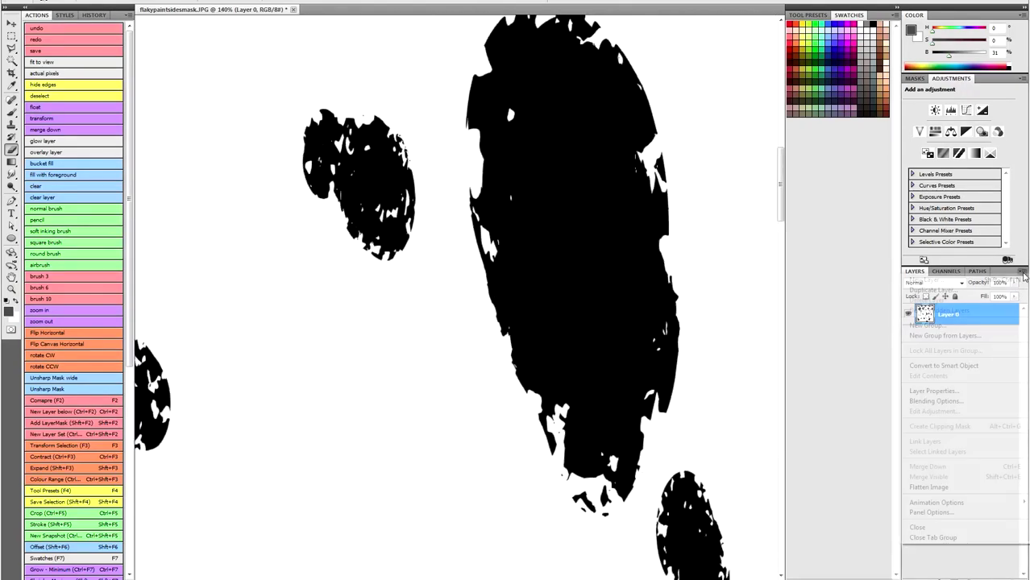
left_click(956, 487)
left_click(76, 50)
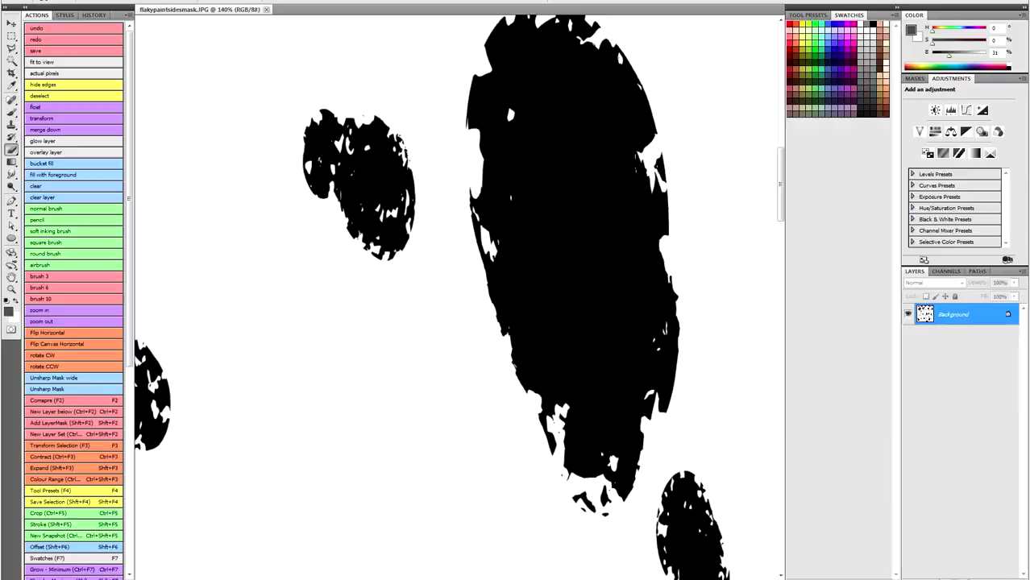
key("alt+Tab")
left_click(621, 277)
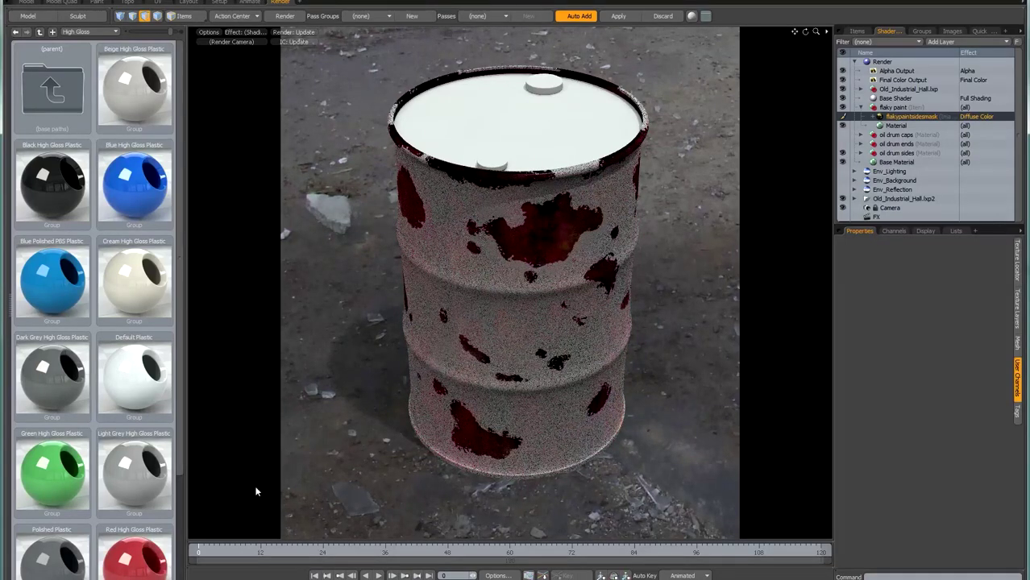
Switch to Photoshop and revert flakypaintsidesmask.JPG to its freshly opened state, before the threshold and smoothing
key("alt+Tab")
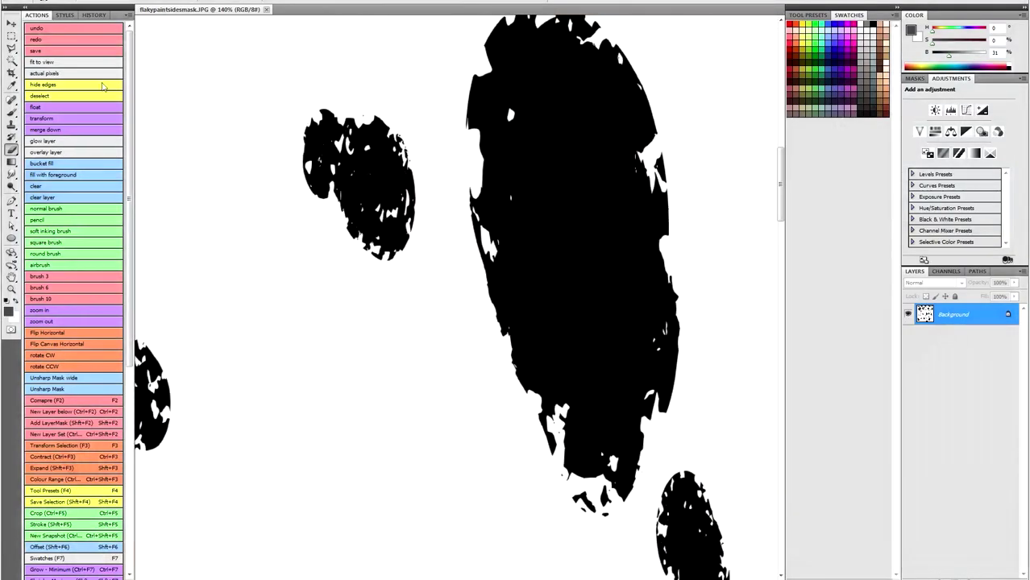
left_click(95, 14)
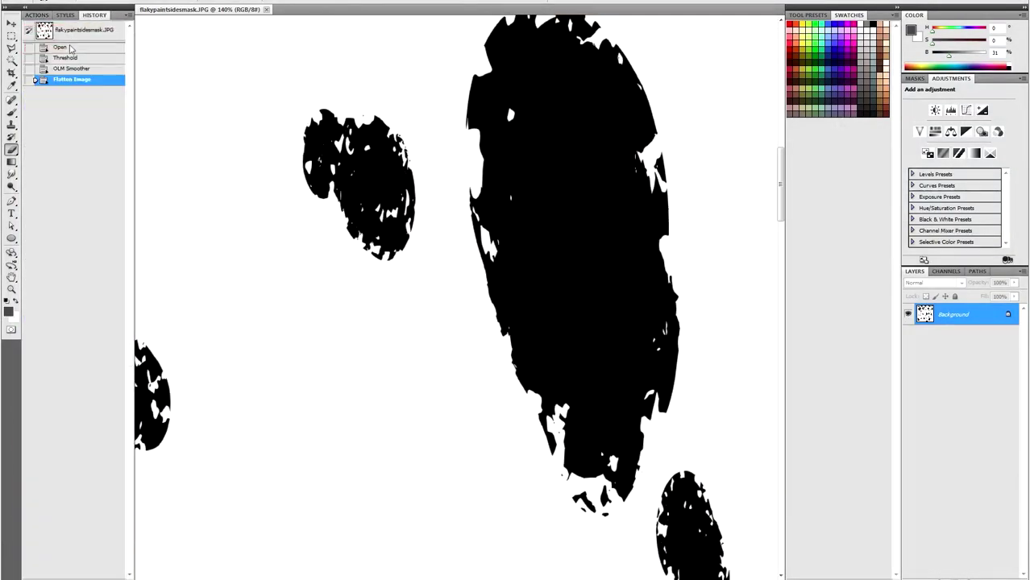
left_click(71, 49)
scroll(439, 289, "down", 5, "alt")
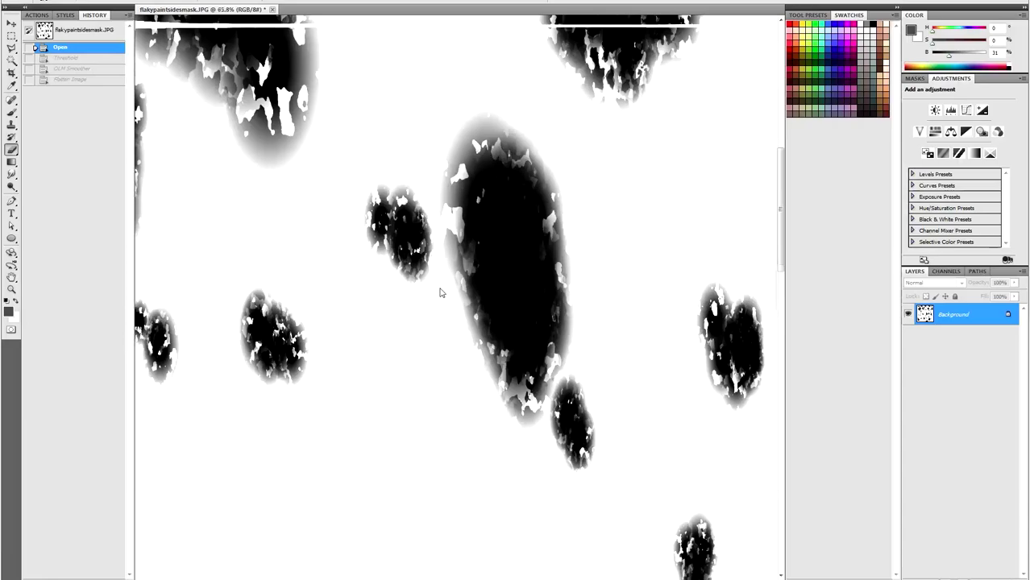
scroll(440, 293, "down", 2, "alt")
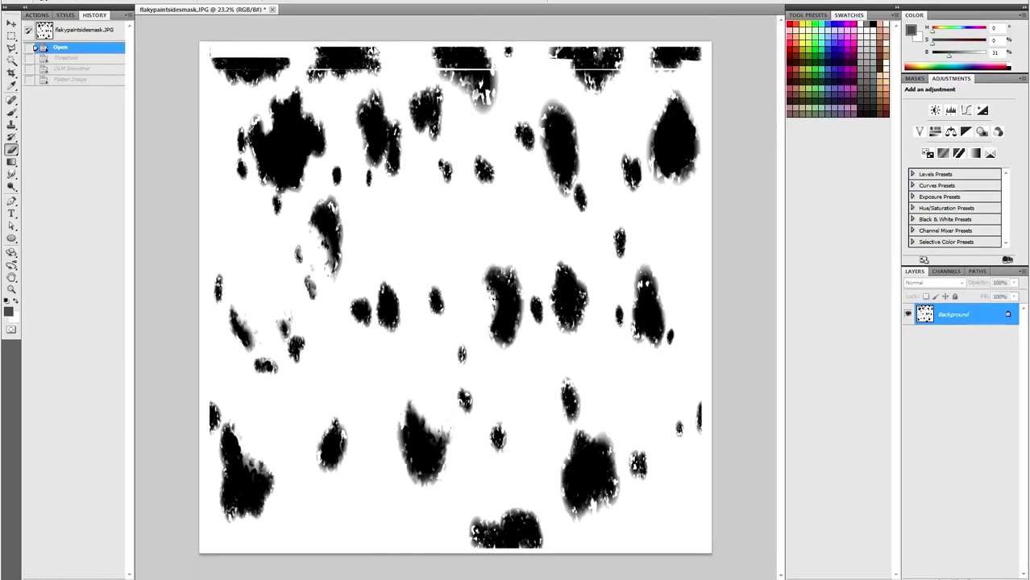
Enlarge the mask image to 400 percent of its width and height with proportions constrained
left_click(75, 0)
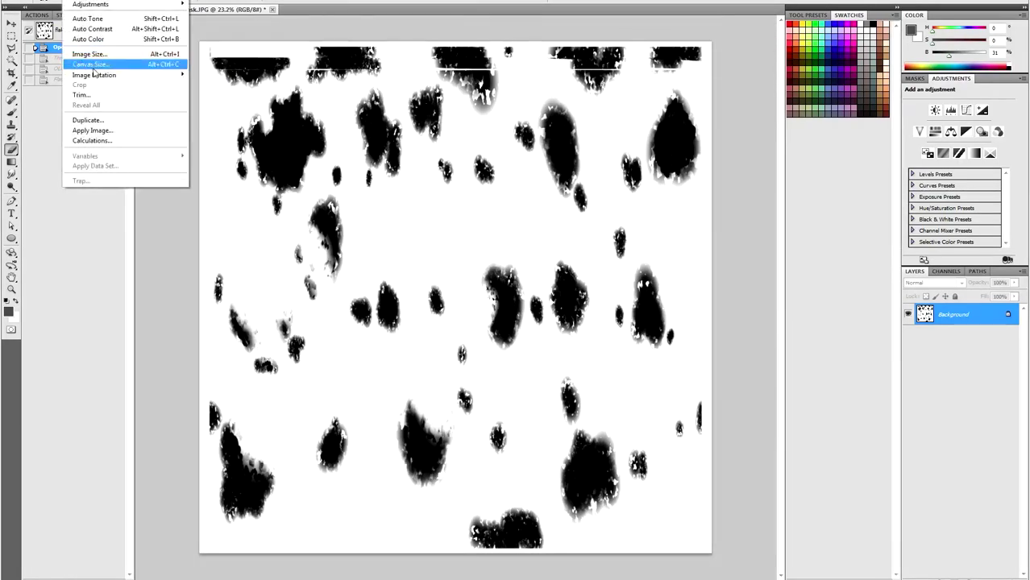
left_click(90, 54)
left_click(516, 152)
left_click(513, 161)
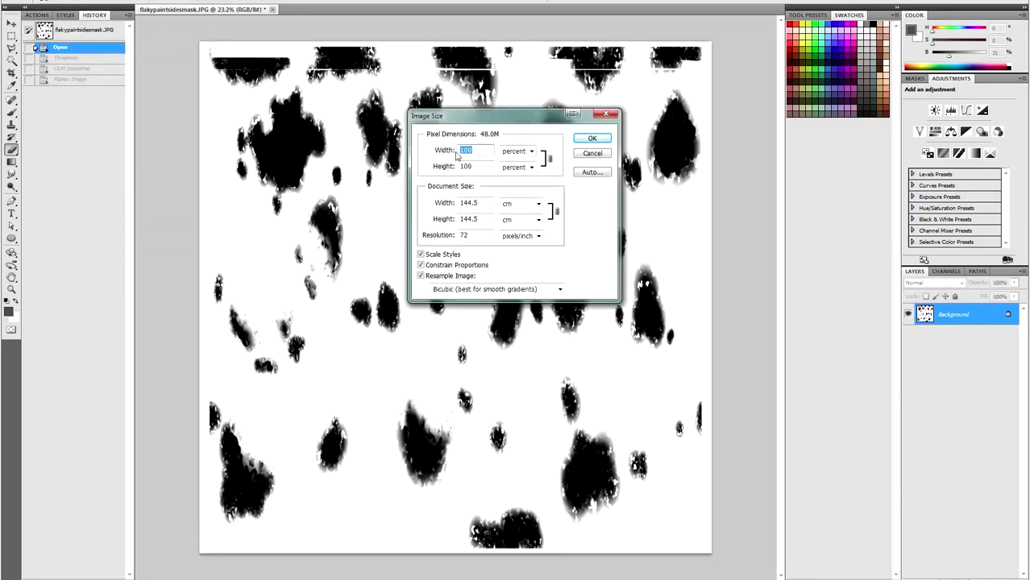
type("400")
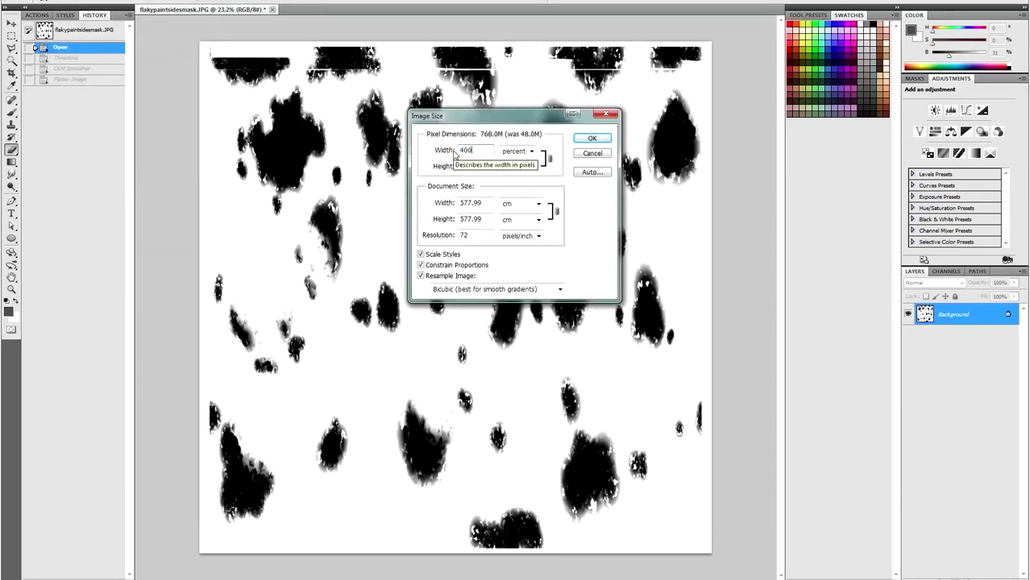
left_click(592, 139)
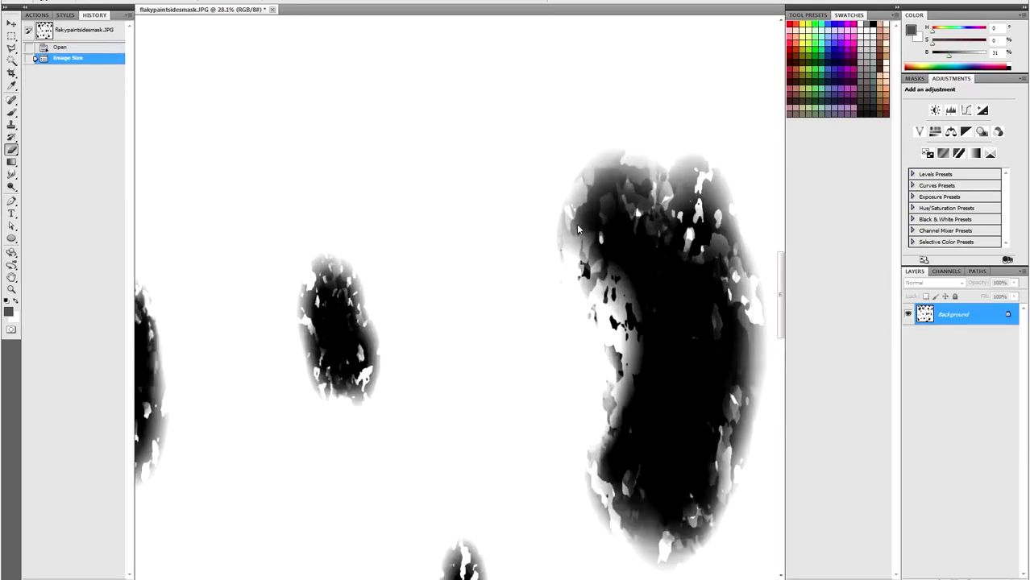
Apply a Threshold adjustment to the enlarged mask and inspect the patch edges up close
left_click(76, 0)
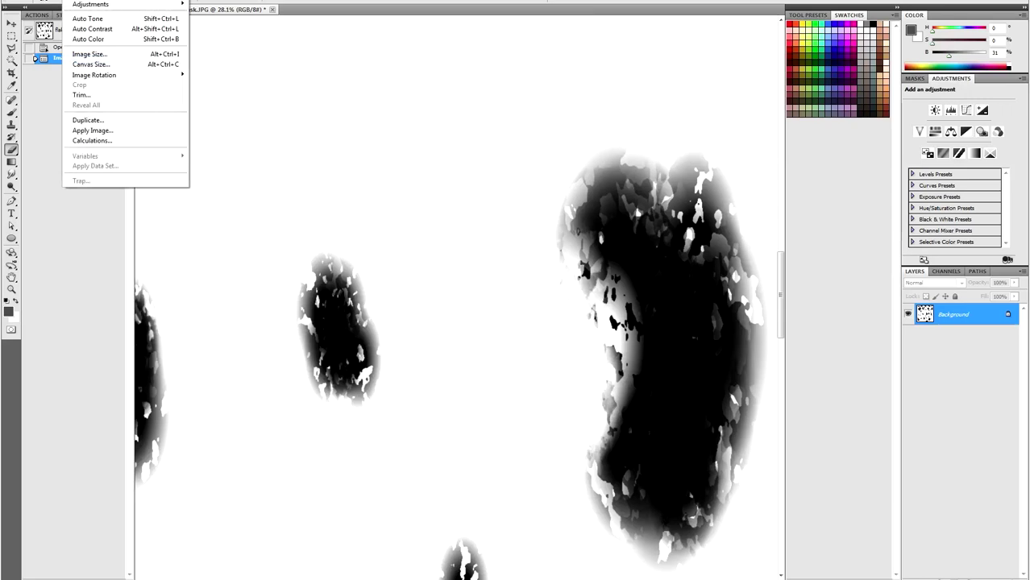
mouse_move(93, 4)
left_click(240, 137)
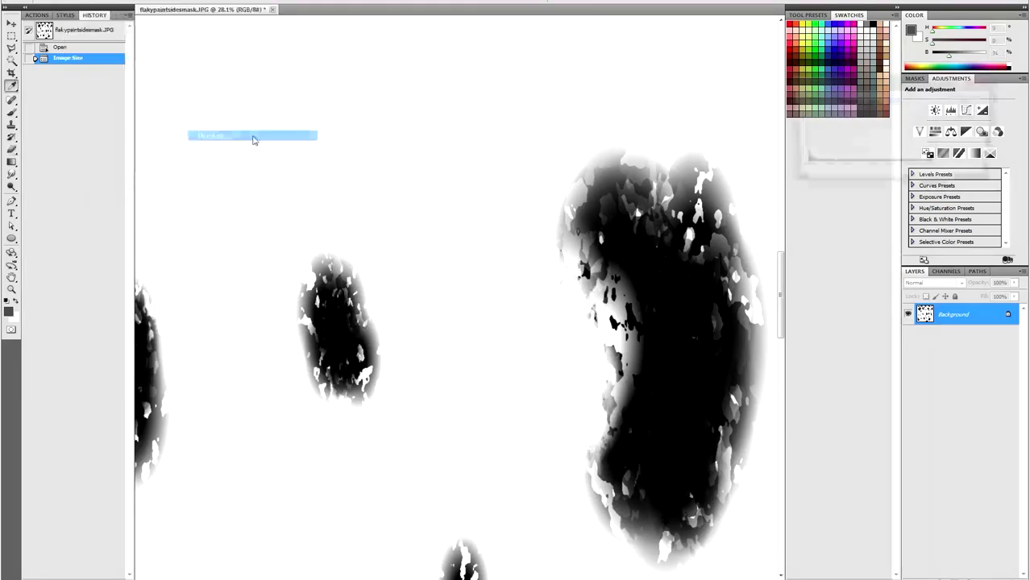
left_click(967, 102)
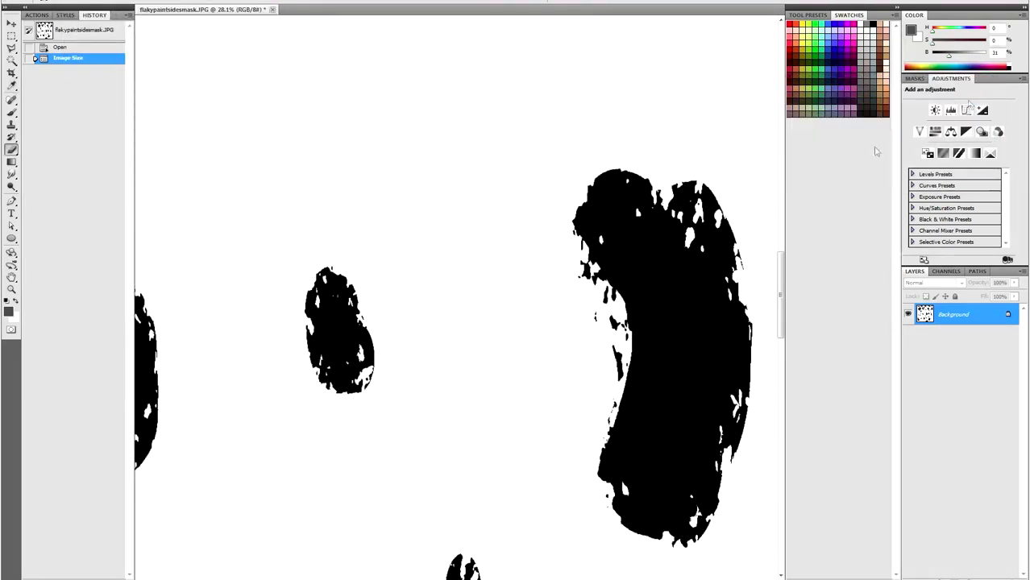
scroll(630, 300, "up", 1, "alt")
scroll(630, 300, "up", 6, "alt")
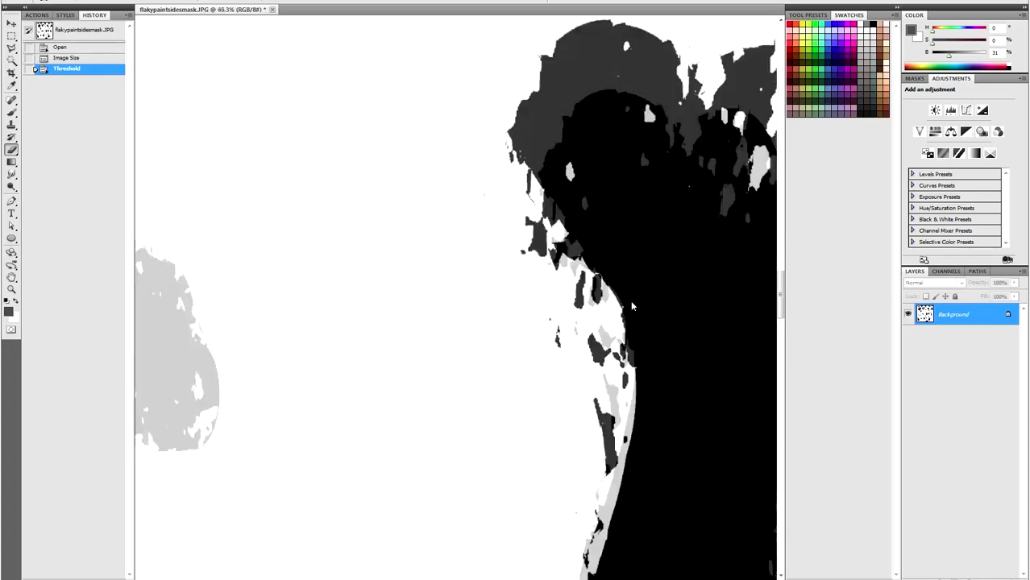
scroll(630, 300, "down", 7, "alt")
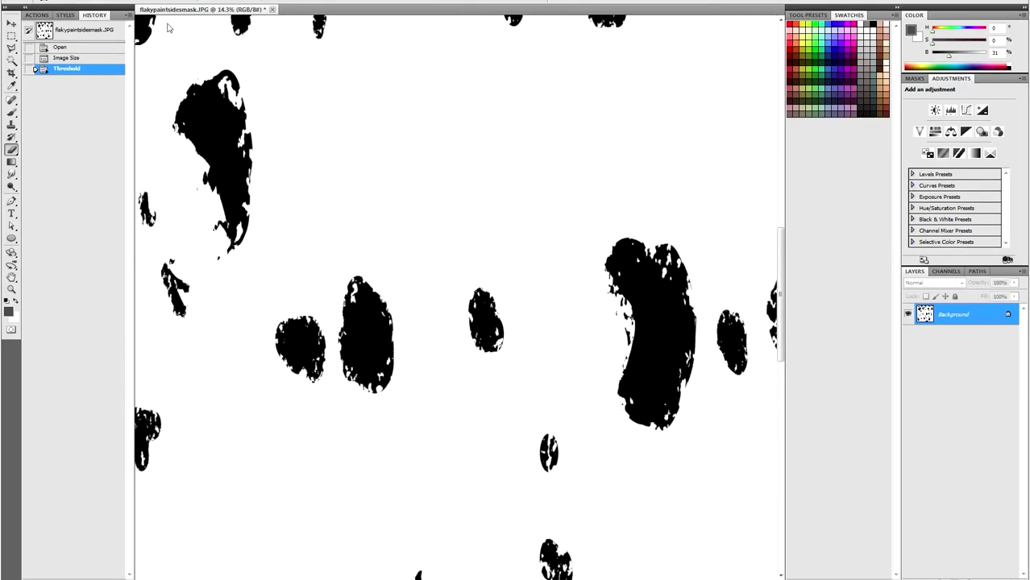
Scale the thresholded mask image down to 25 percent and check the patch edges at actual pixel size
key("alt+i")
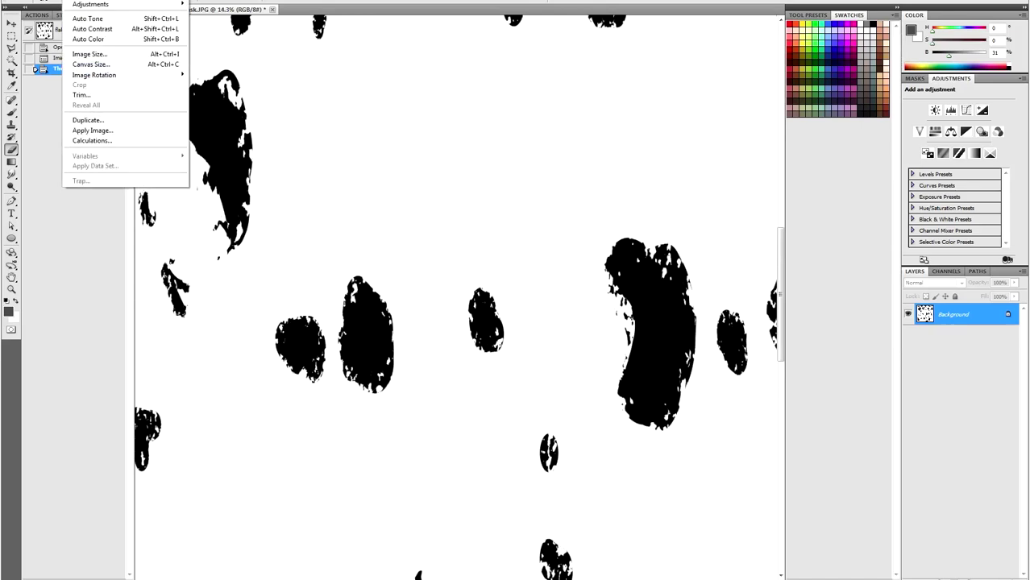
left_click(90, 54)
left_click(516, 152)
left_click(513, 162)
type("25")
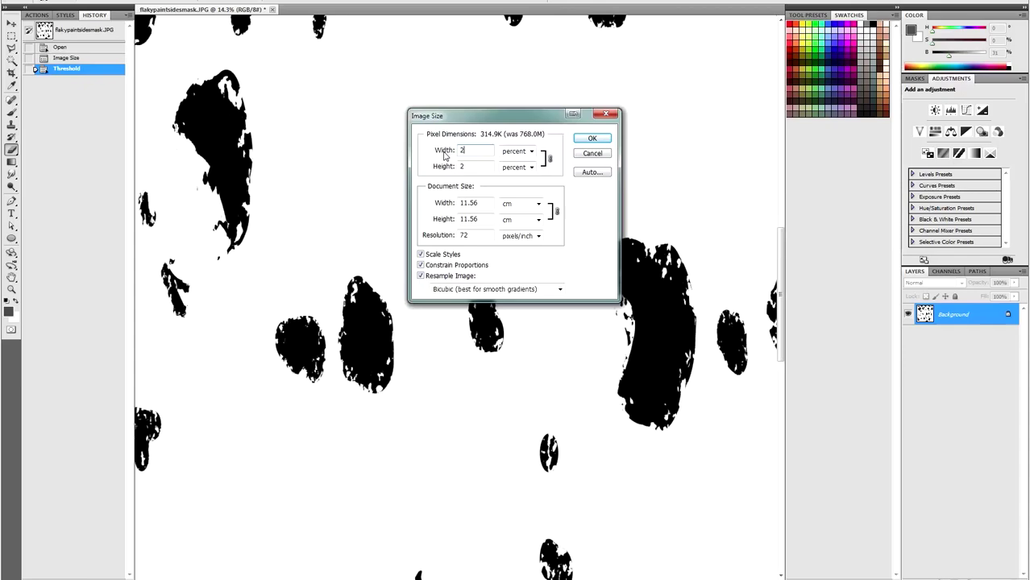
left_click(593, 138)
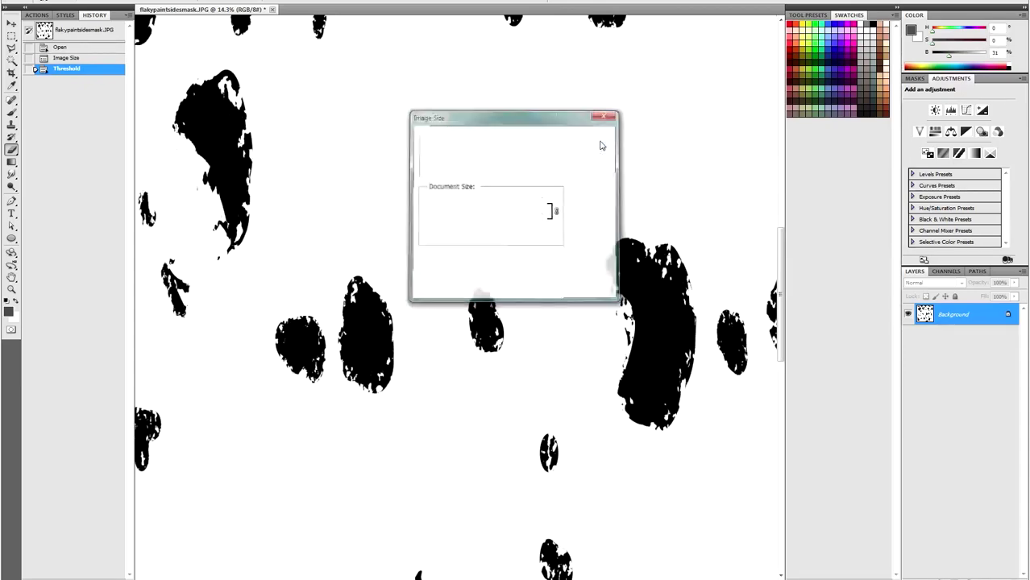
key("ctrl+0")
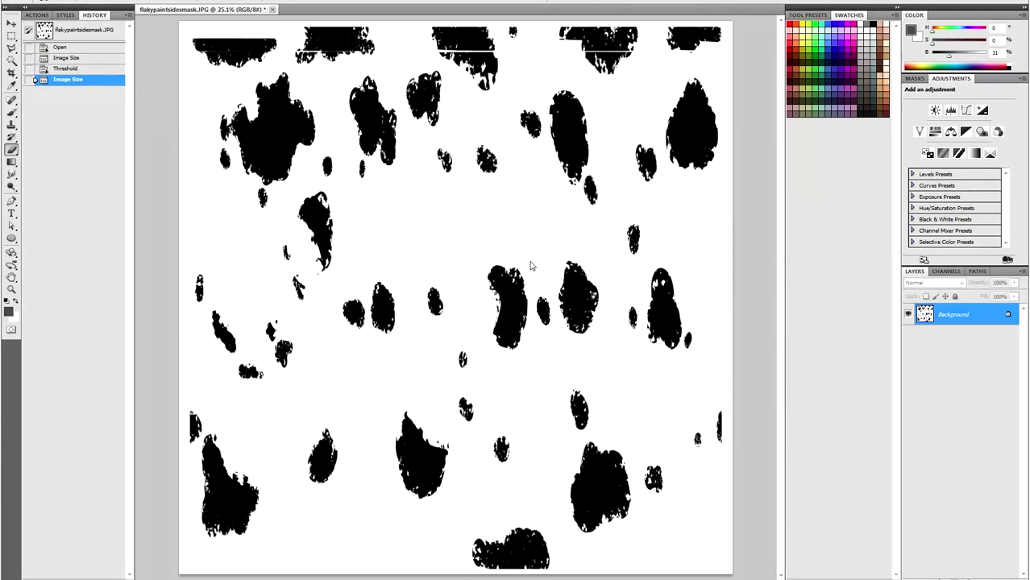
left_click(37, 14)
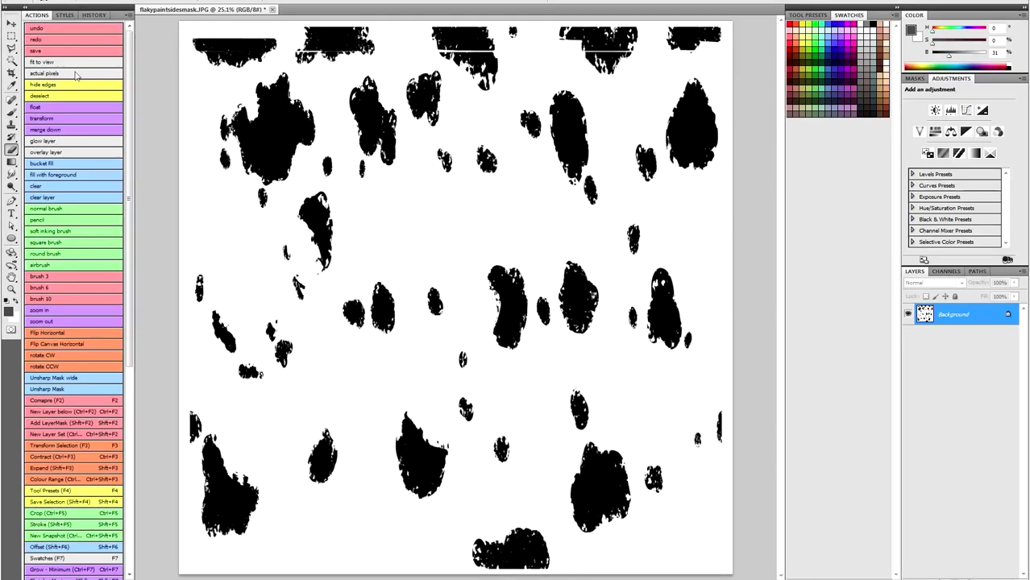
left_click(48, 73)
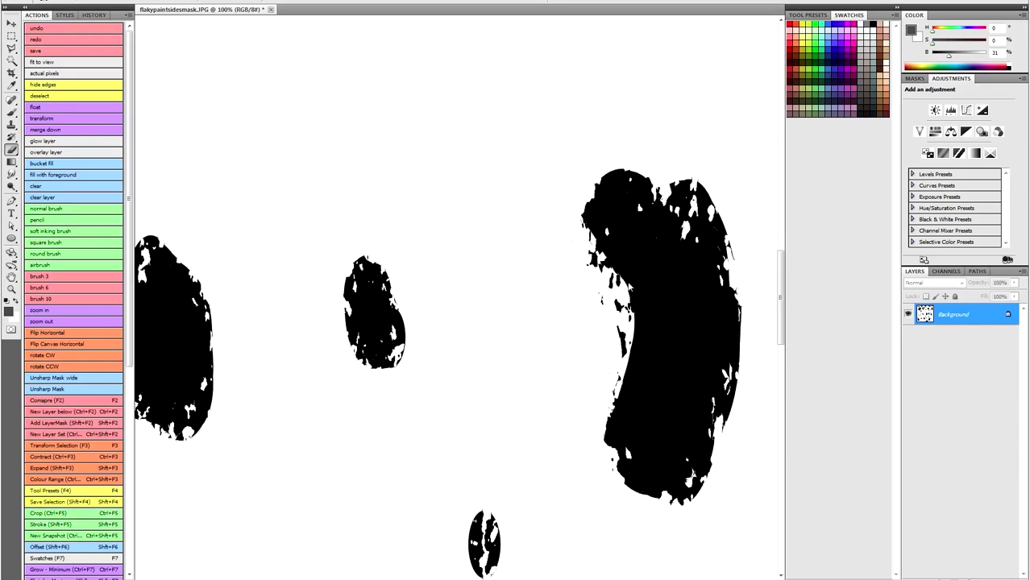
scroll(629, 285, "down", 3, "alt")
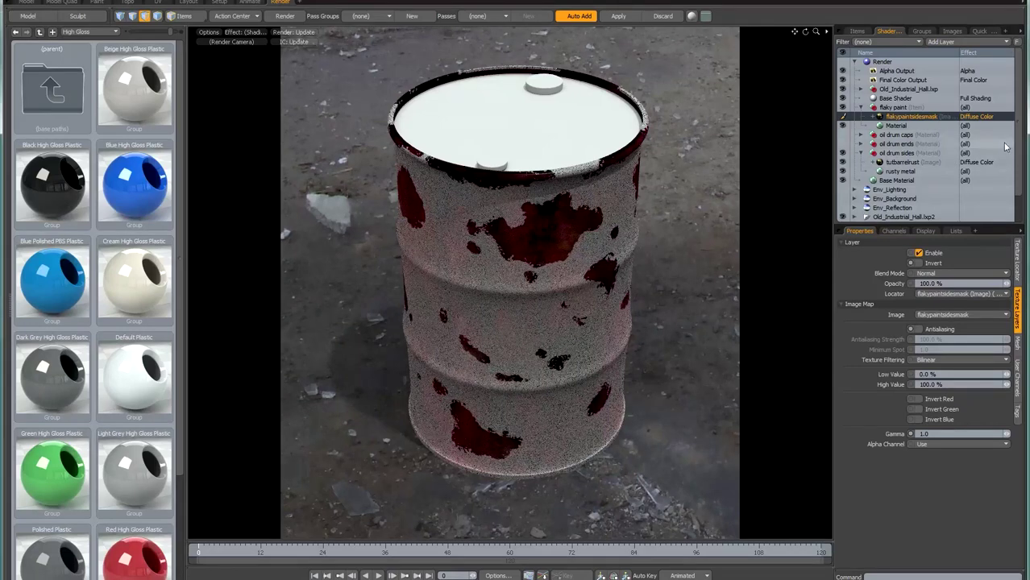
Set the effect of the flakypaintsidesmask layer in Modo to Stencil and invert the layer
left_click(985, 116)
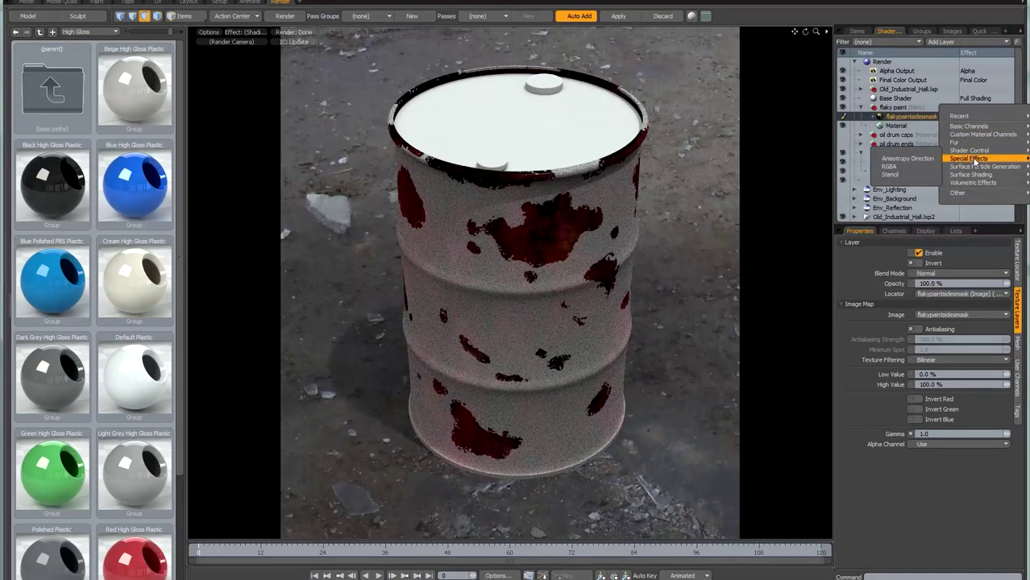
left_click(900, 172)
left_click(919, 263)
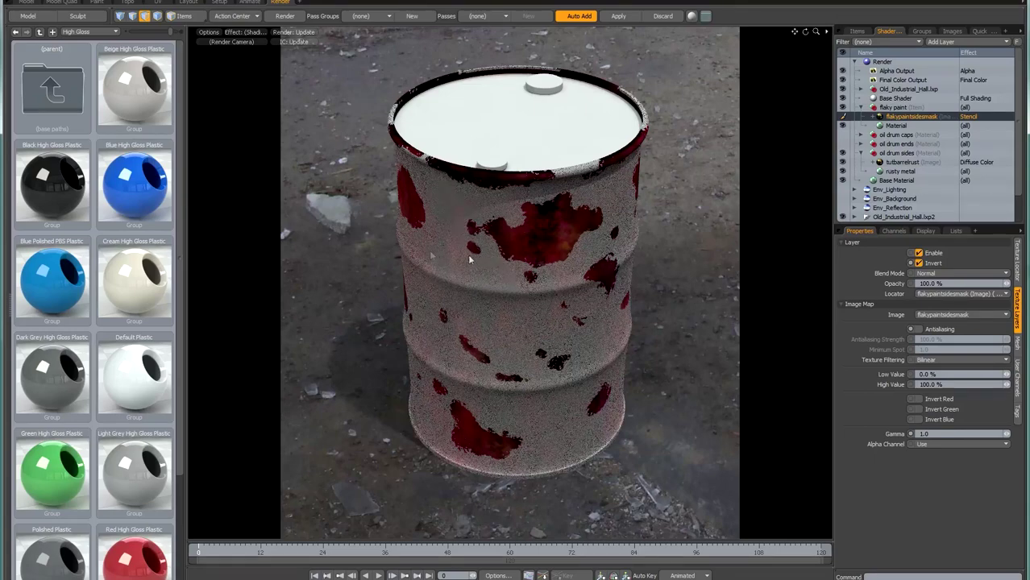
Offset the flaky paint mesh by 500 um with the Push tool and return to the render preview
left_click(27, 2)
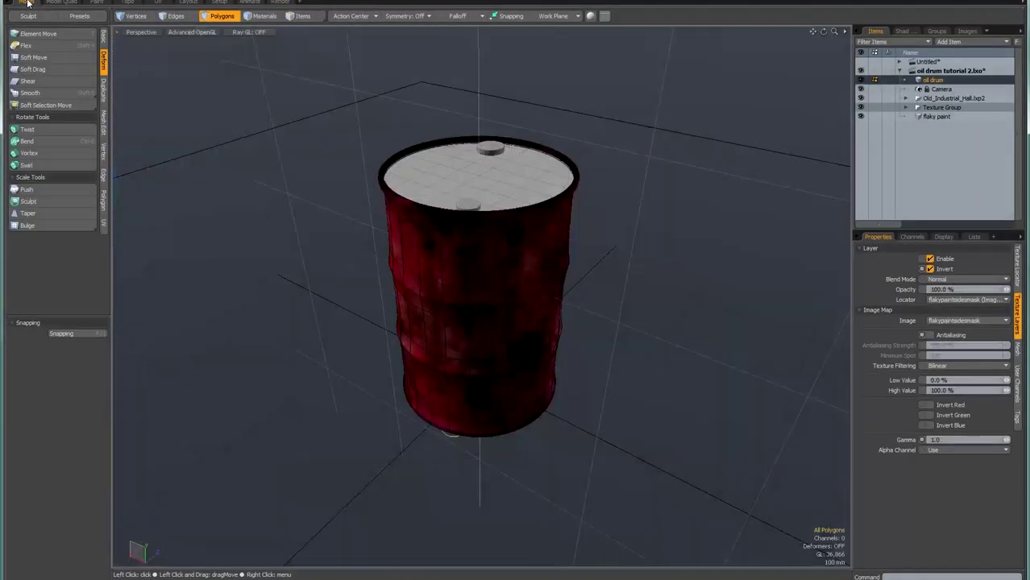
left_click(934, 116)
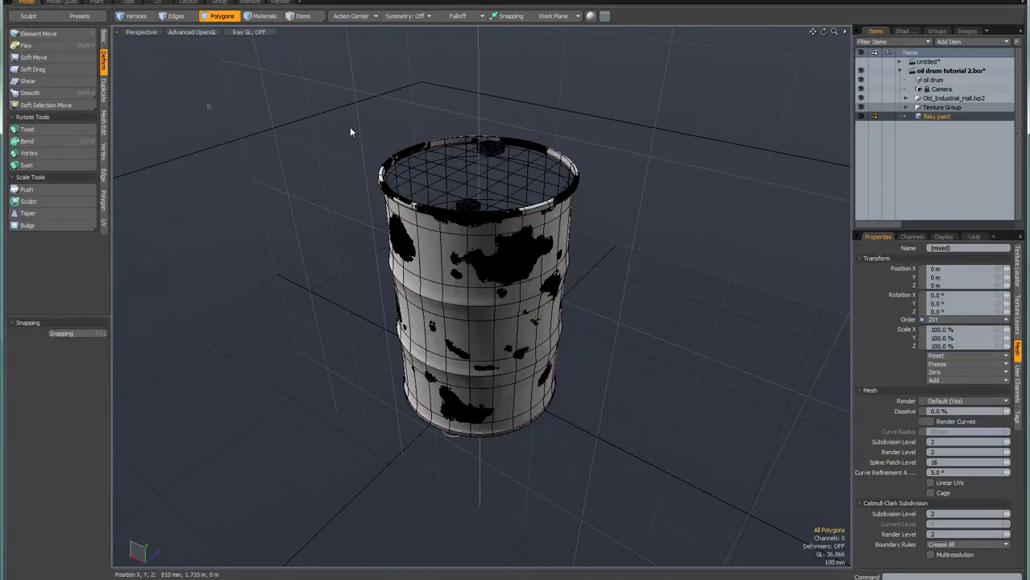
left_click(53, 189)
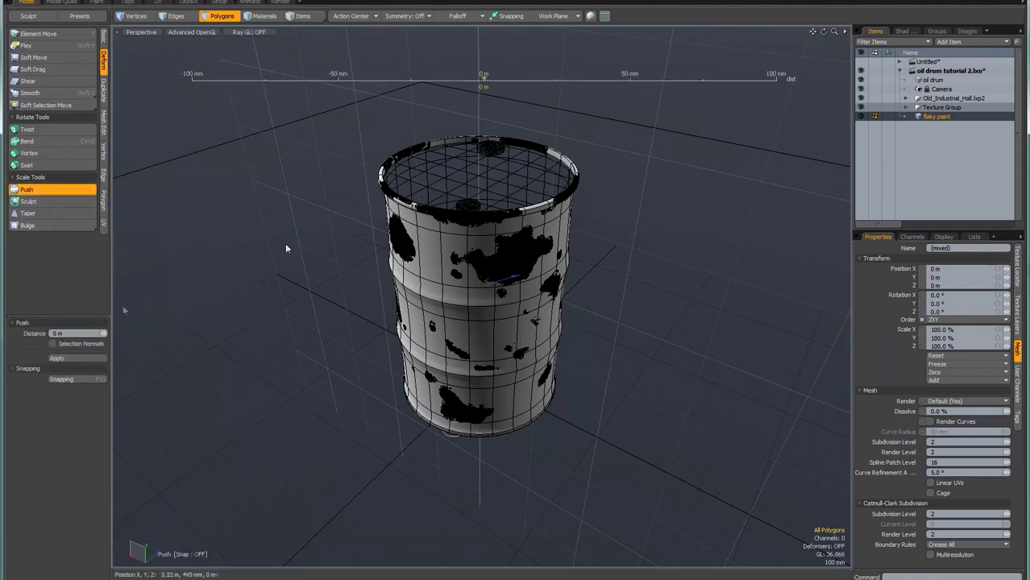
left_click(74, 335)
type("0")
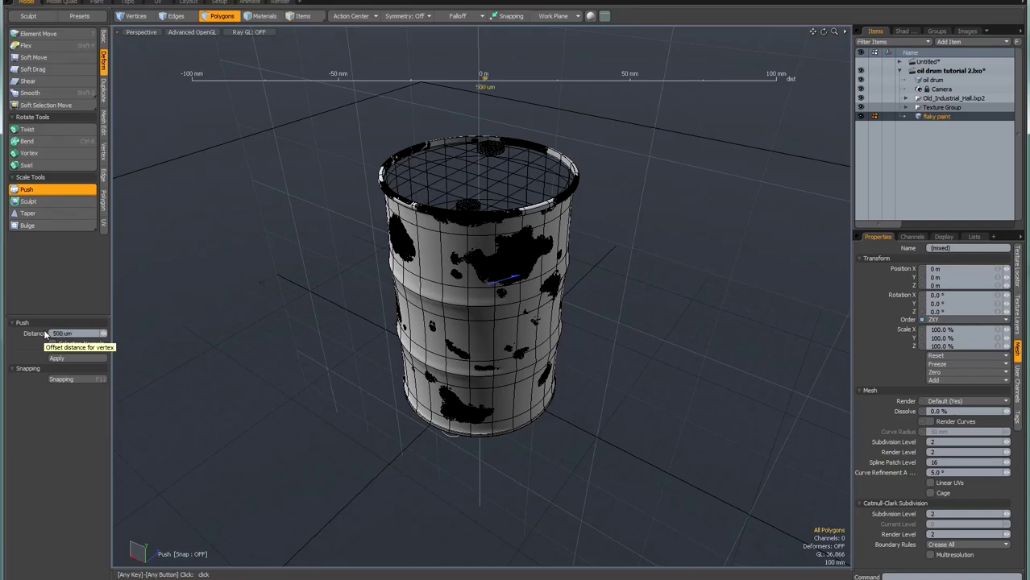
key("space")
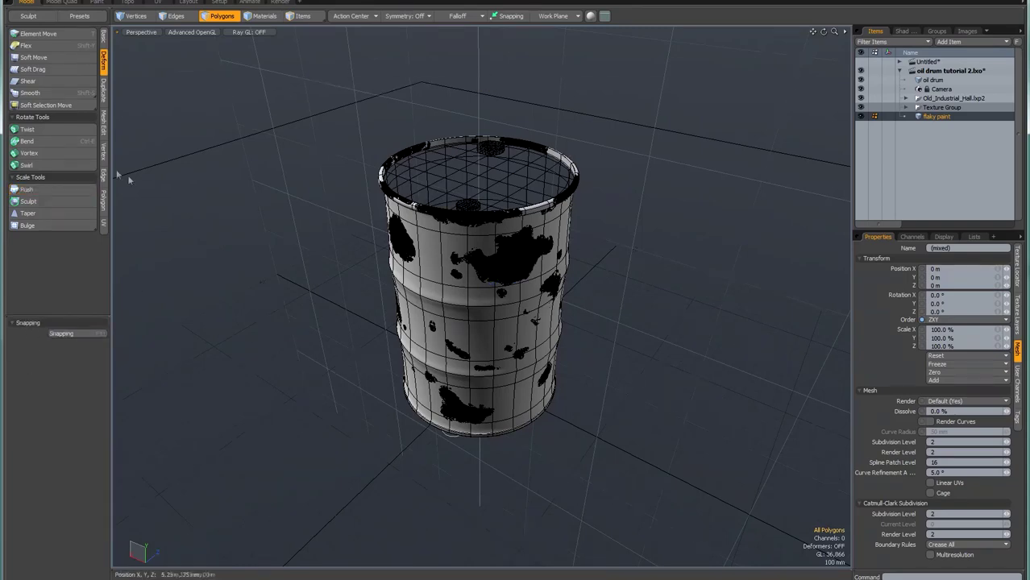
left_click(279, 2)
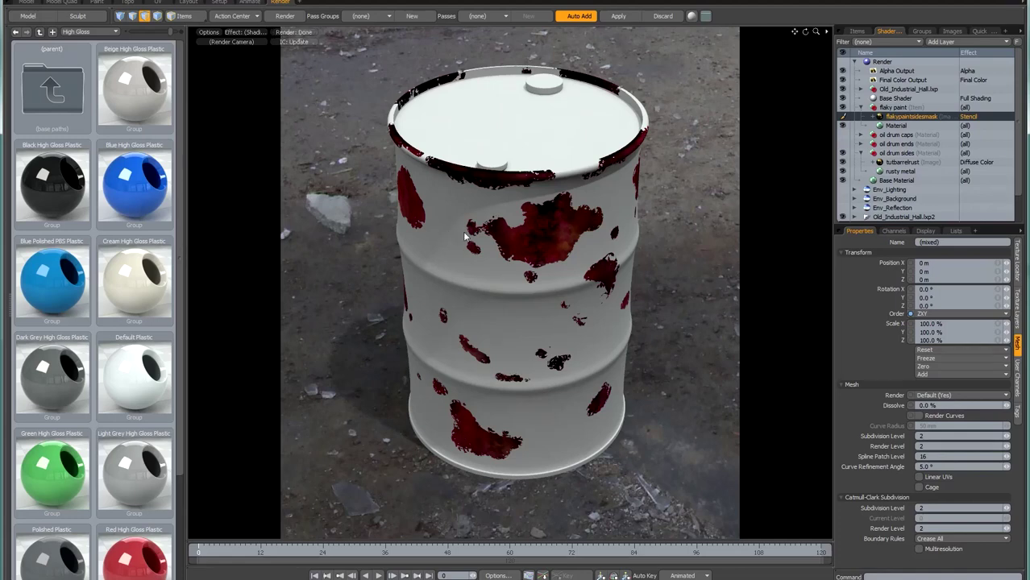
Enable Conserve Energy and Match Specular on the flaky paint material and set its specular amount to 10%
left_click(896, 125)
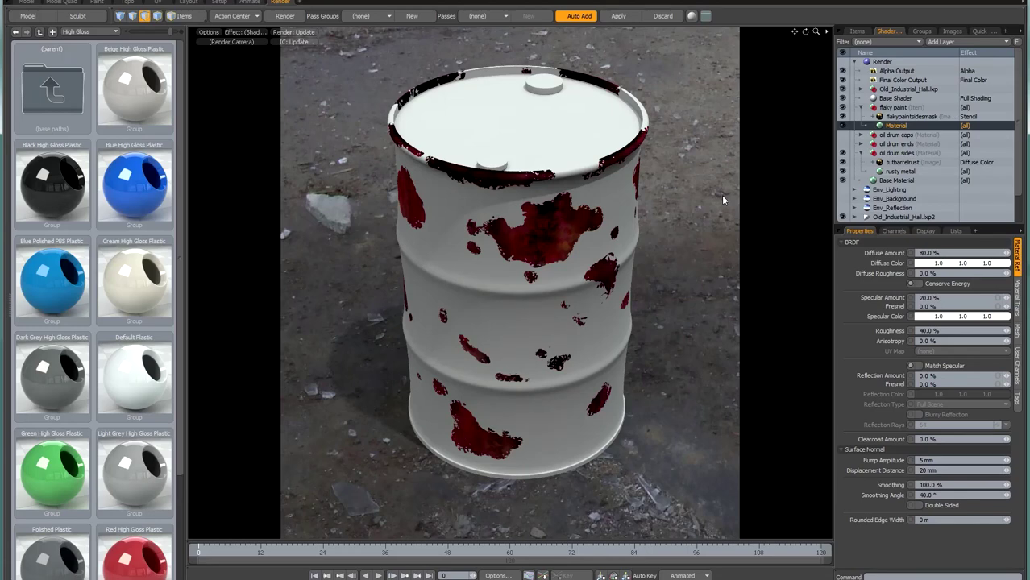
left_click(920, 284)
left_click(918, 366)
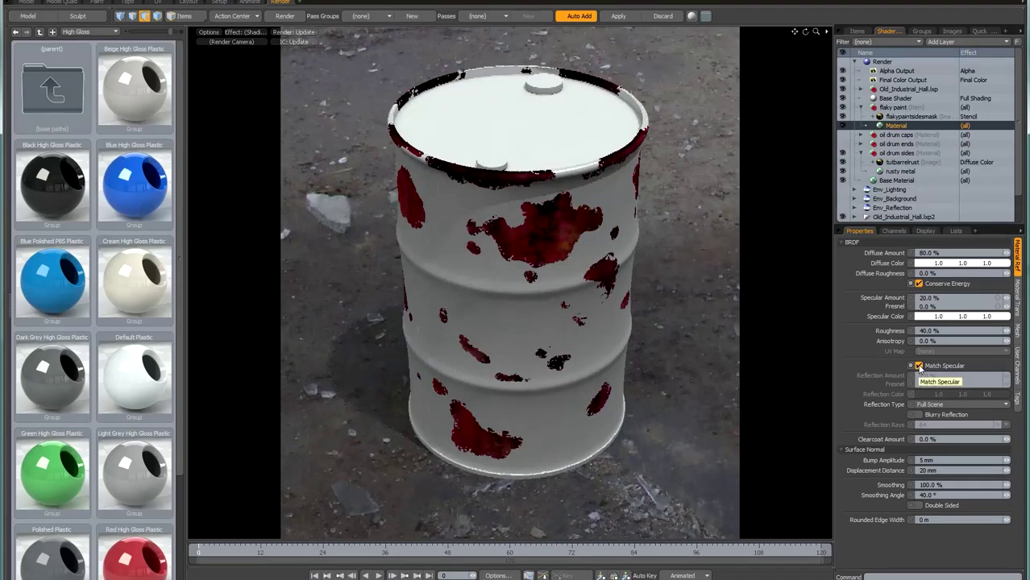
left_click(940, 299)
type("1")
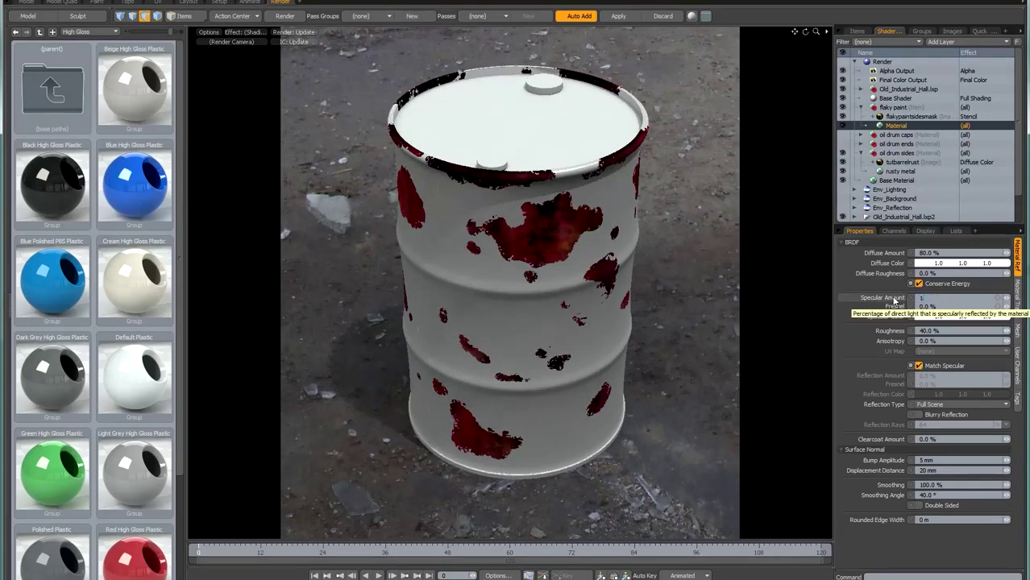
type("0")
key("Tab")
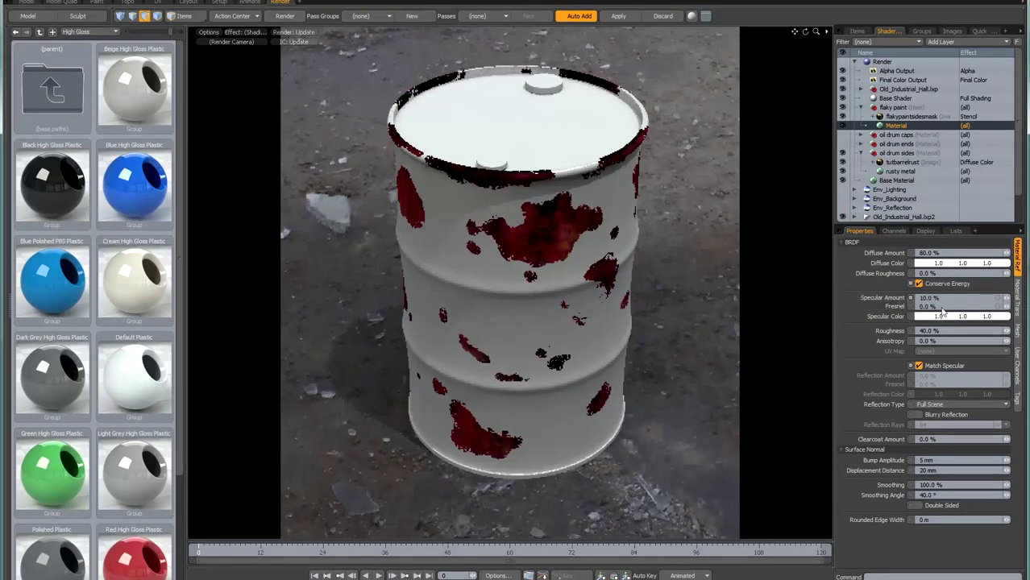
Set the flaky paint material's specular Fresnel to 80% and roughness to 10%, and enable blurry reflection
type("80")
key("Return")
left_click(931, 332)
type("1")
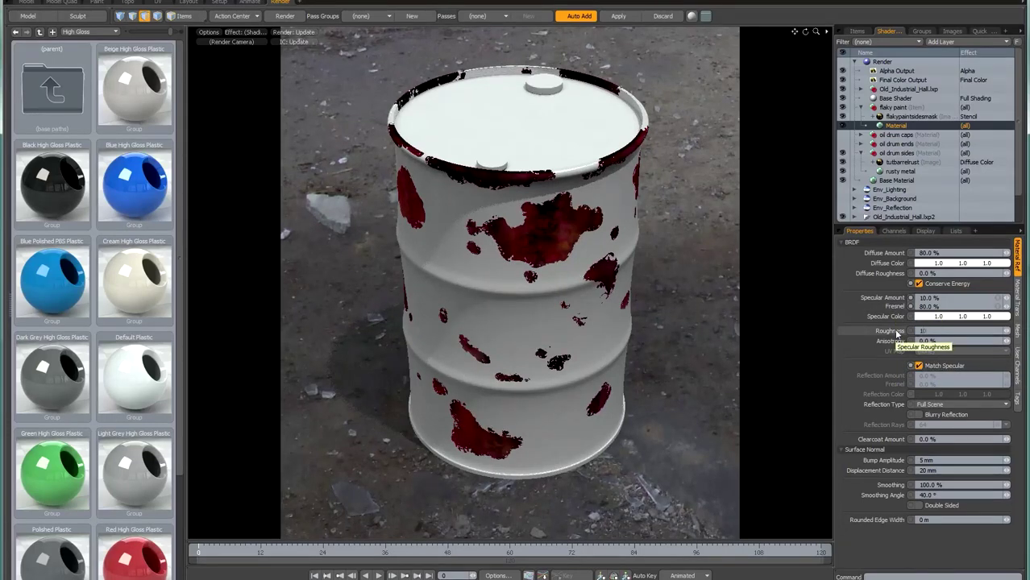
type("0")
key("Return")
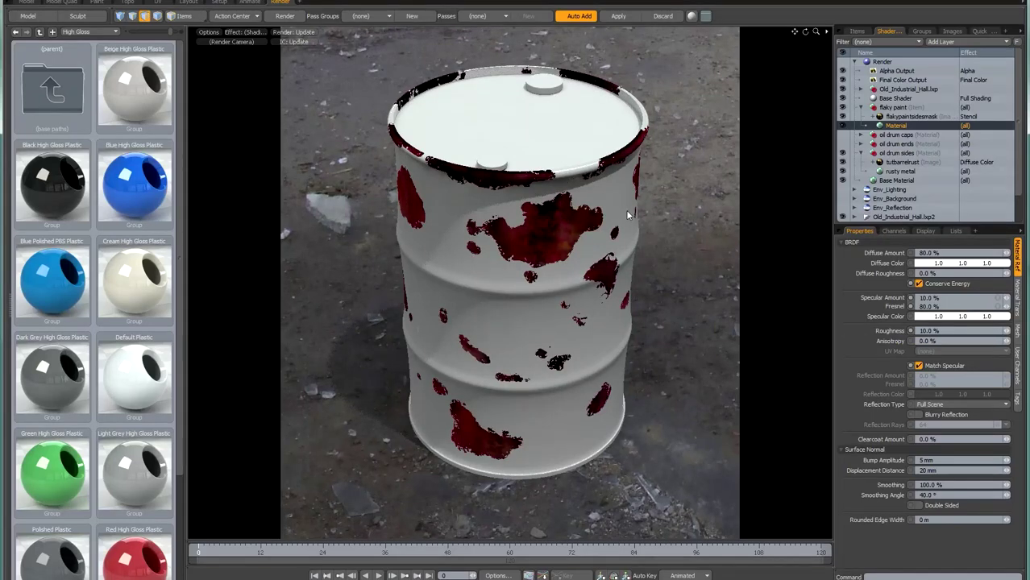
left_click(919, 416)
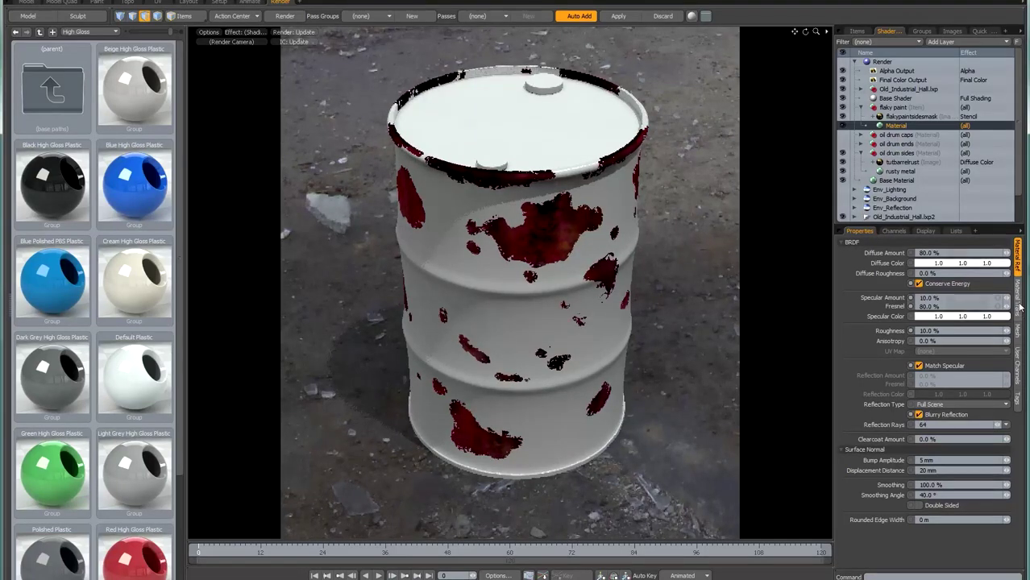
Give the flaky paint material a subsurface amount of 20% with front weighting at 100%
left_click(1019, 305)
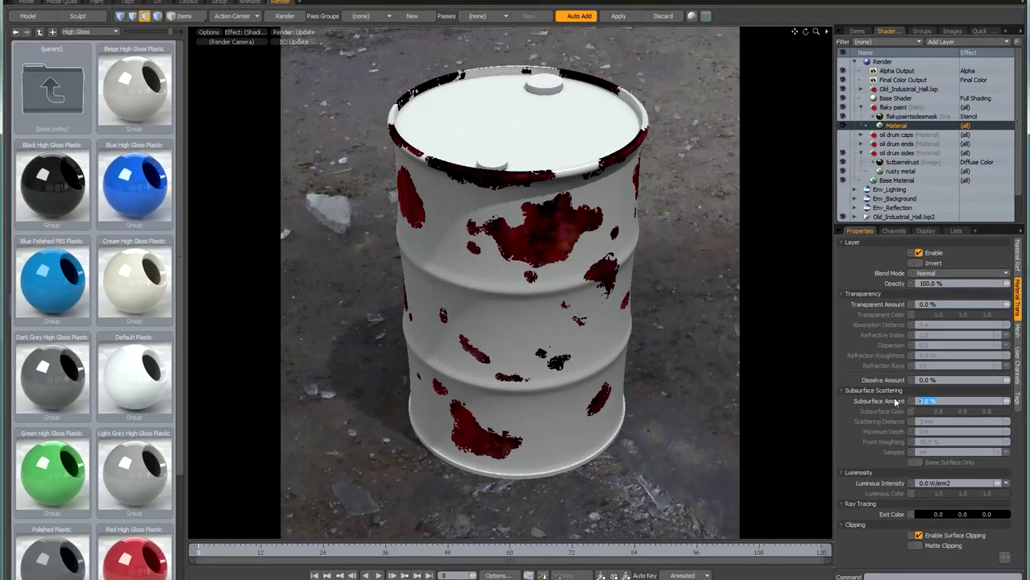
type("20")
key("Return")
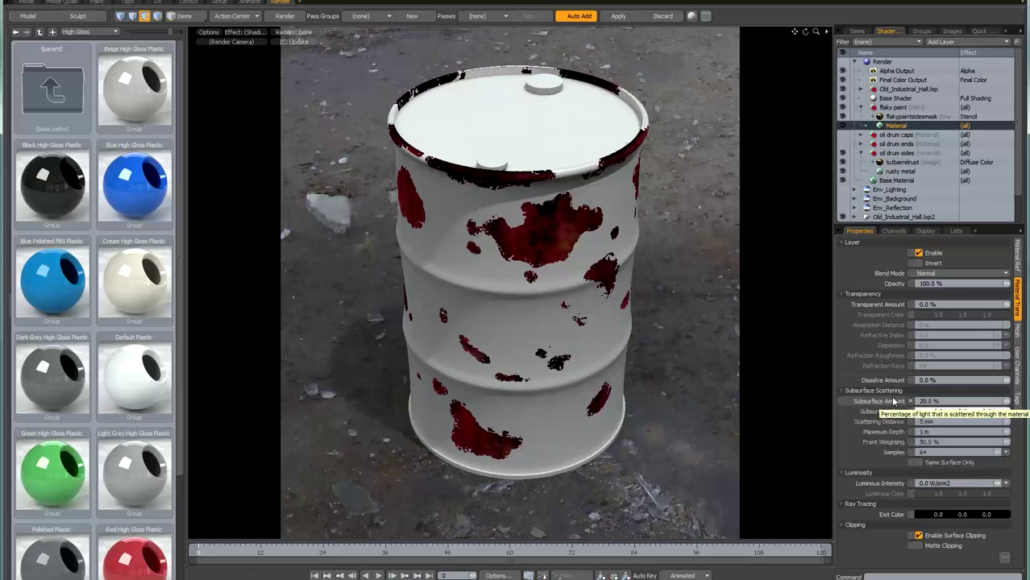
left_click(951, 445)
type("100")
key("Return")
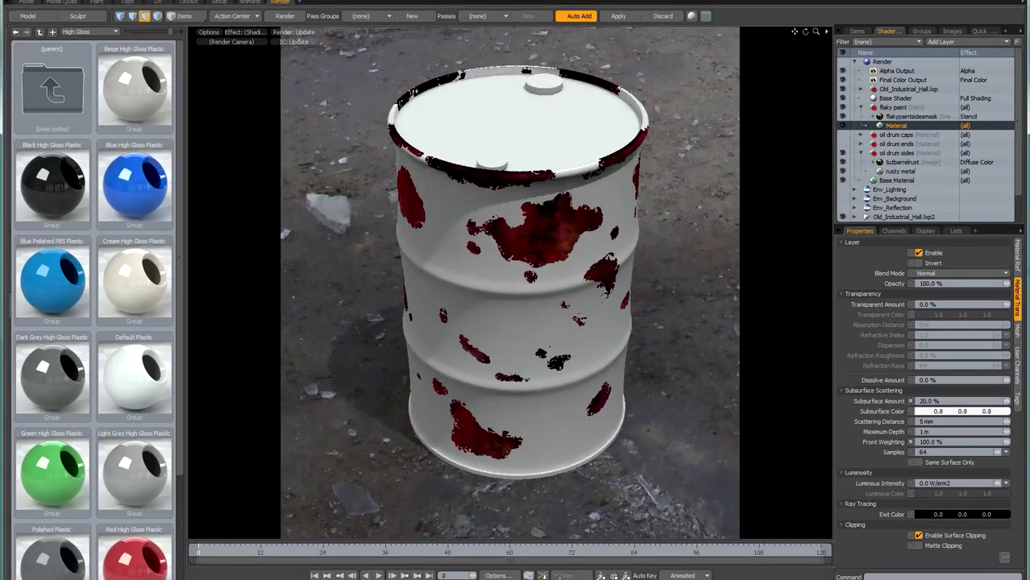
Open a Schematic palette and add the flaky paint material's Subsurface Color R, G and B channels to its workspace
key("5")
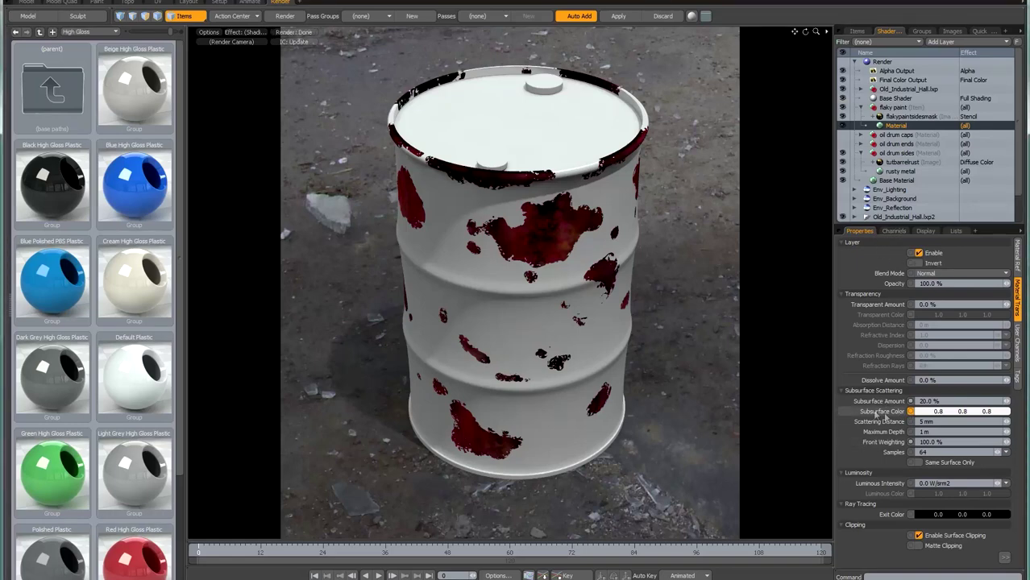
left_click(893, 231)
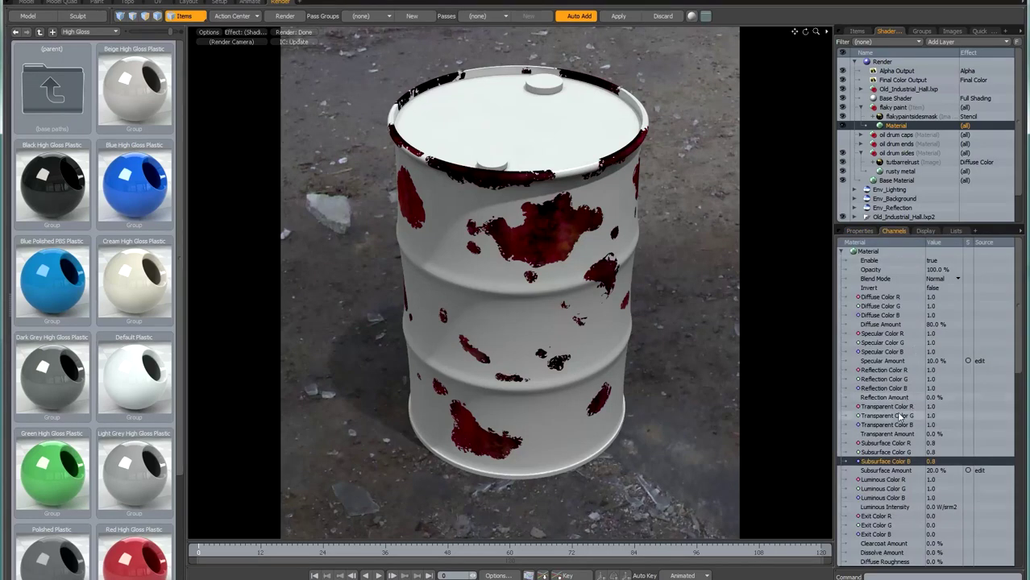
scroll(919, 427, "down", 1)
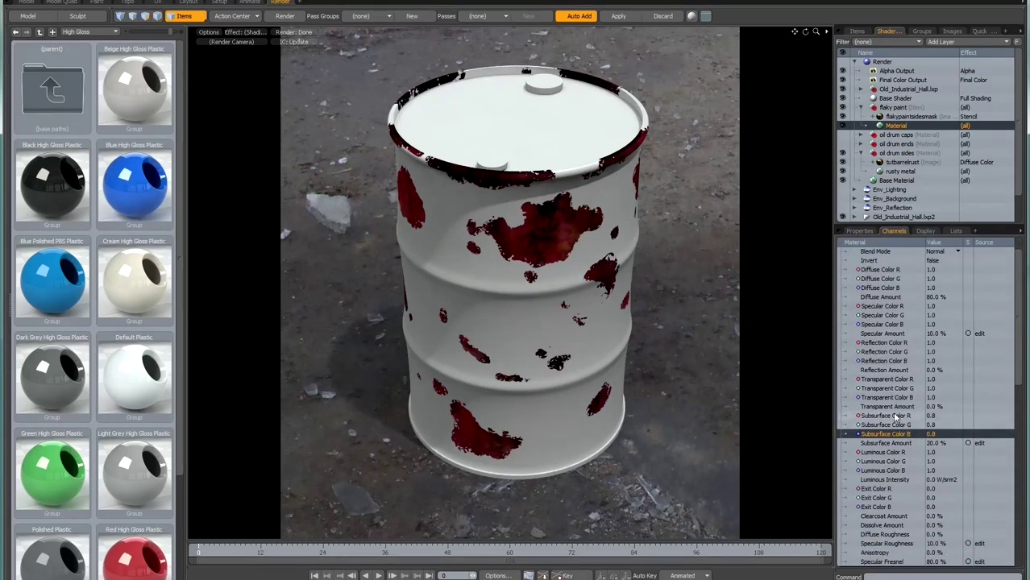
left_click(894, 417)
left_click(893, 435, "shift")
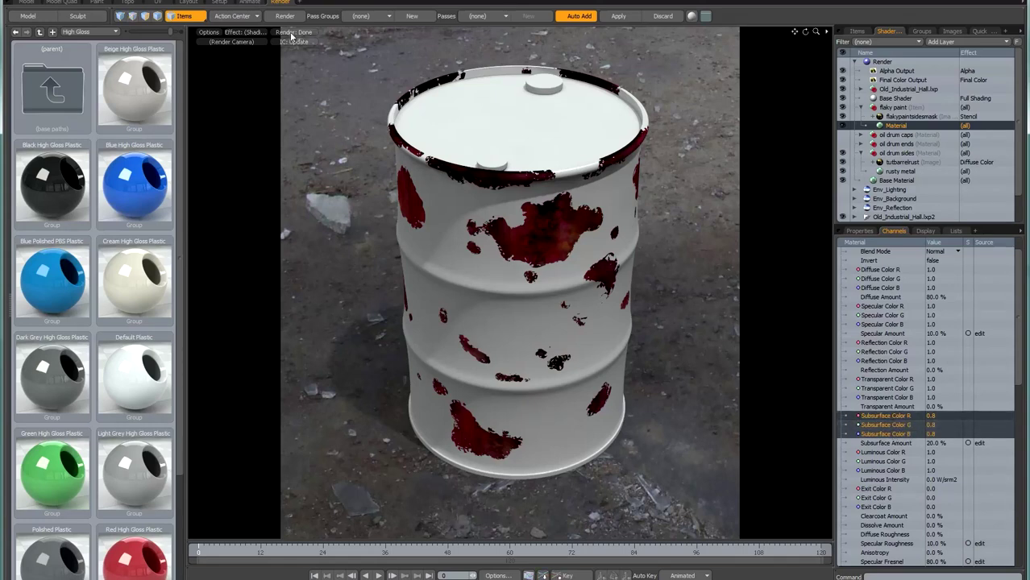
left_click(274, 1)
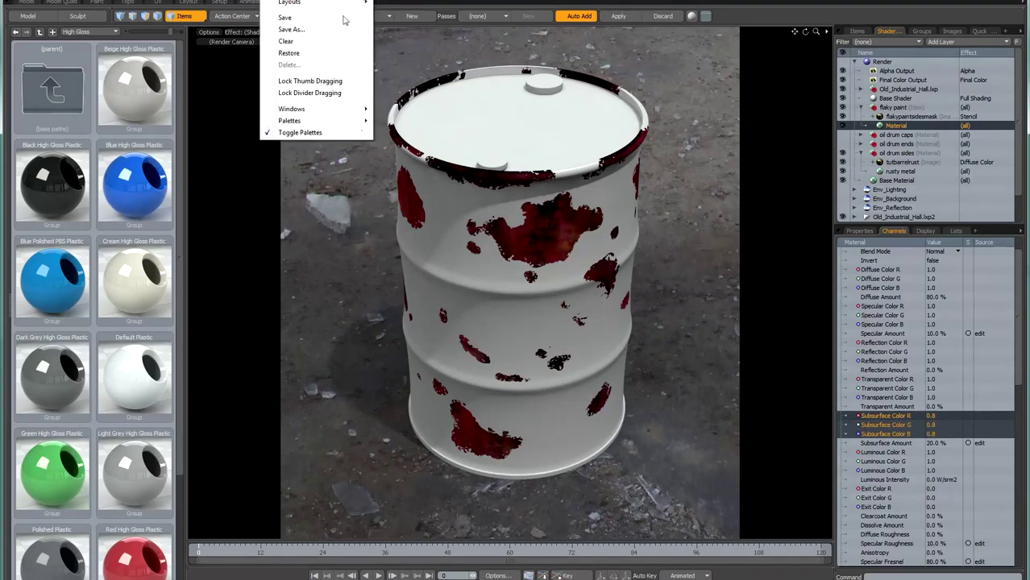
mouse_move(313, 122)
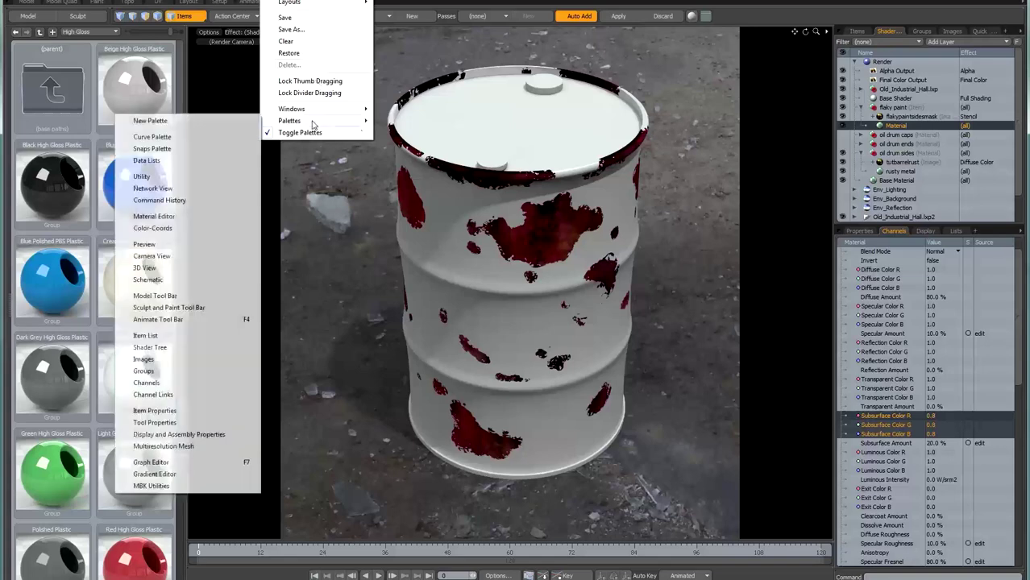
left_click(153, 280)
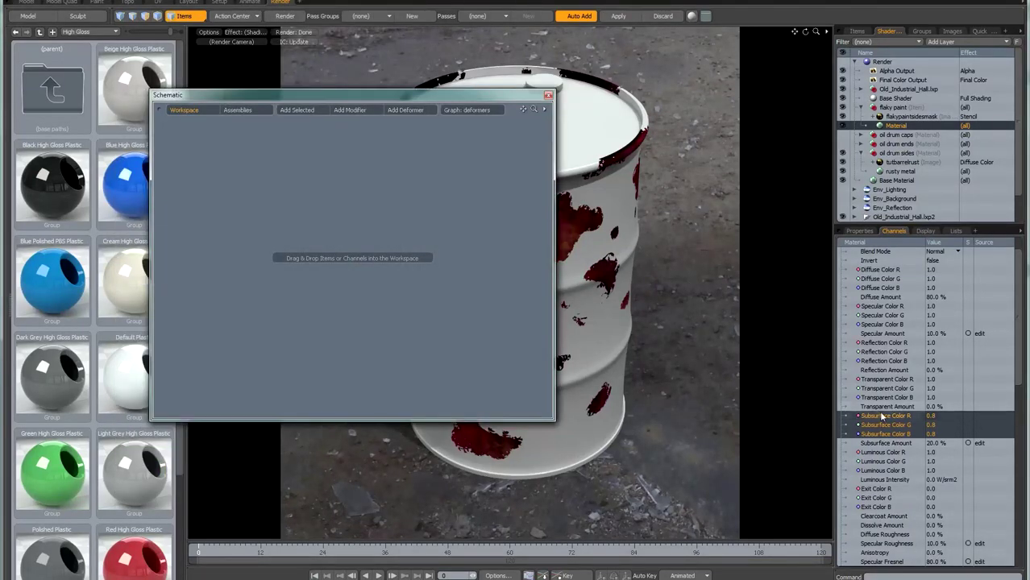
left_click_drag(373, 302, 373, 301)
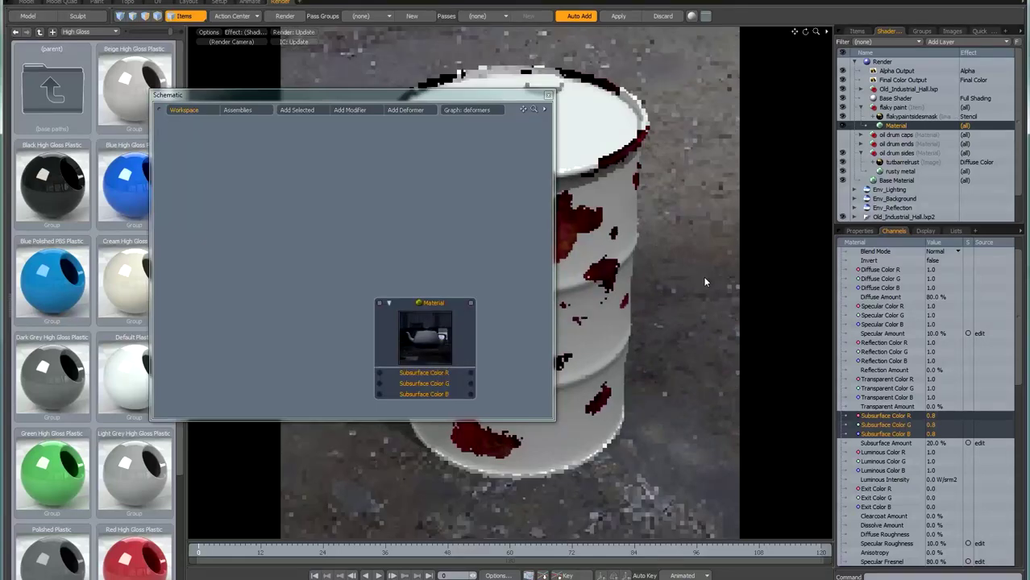
Add the material's Diffuse Color R, G and B channels to the schematic and move the node higher in the workspace
left_click(881, 269)
left_click(881, 288, "shift")
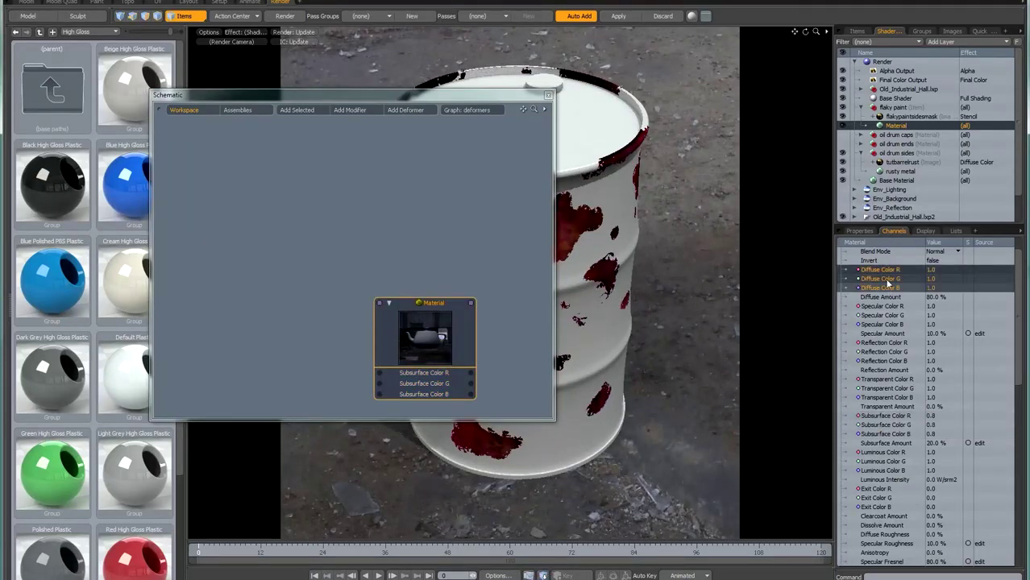
left_click_drag(272, 194, 248, 188)
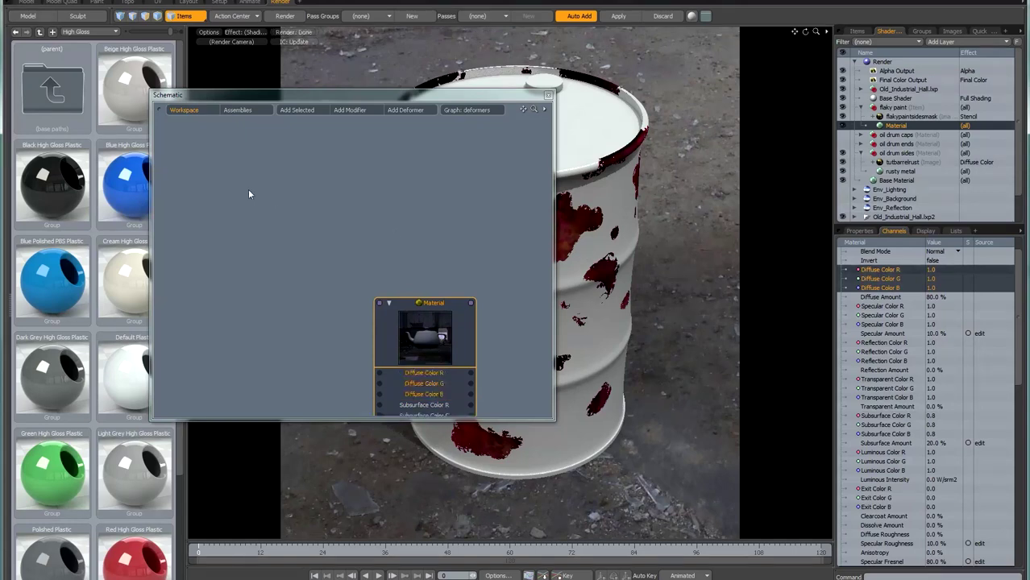
left_click_drag(453, 324, 423, 182)
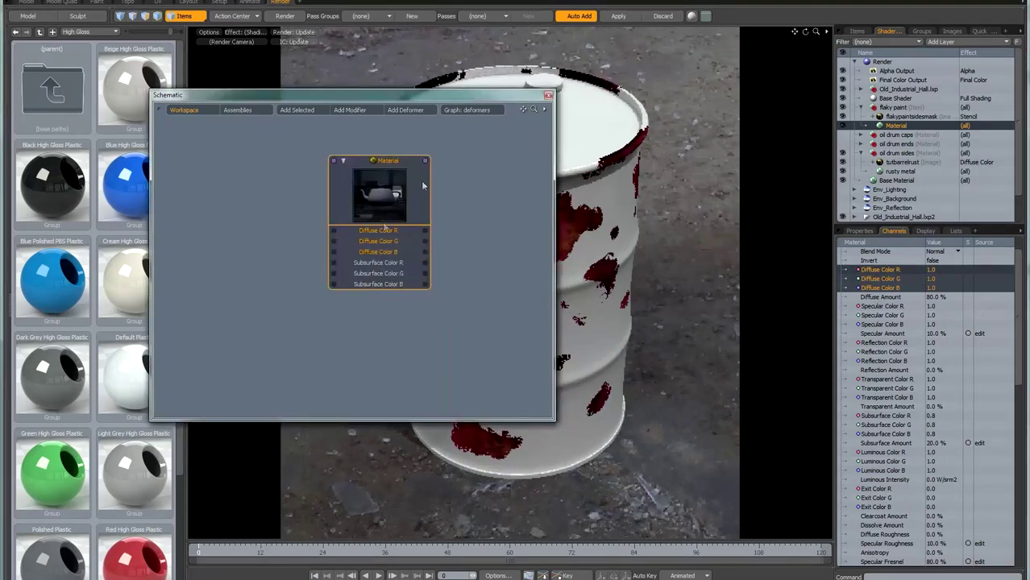
Split the Diffuse Color channels into their own Material node and space it apart from the Subsurface Color node
right_click(382, 230)
left_click(376, 258)
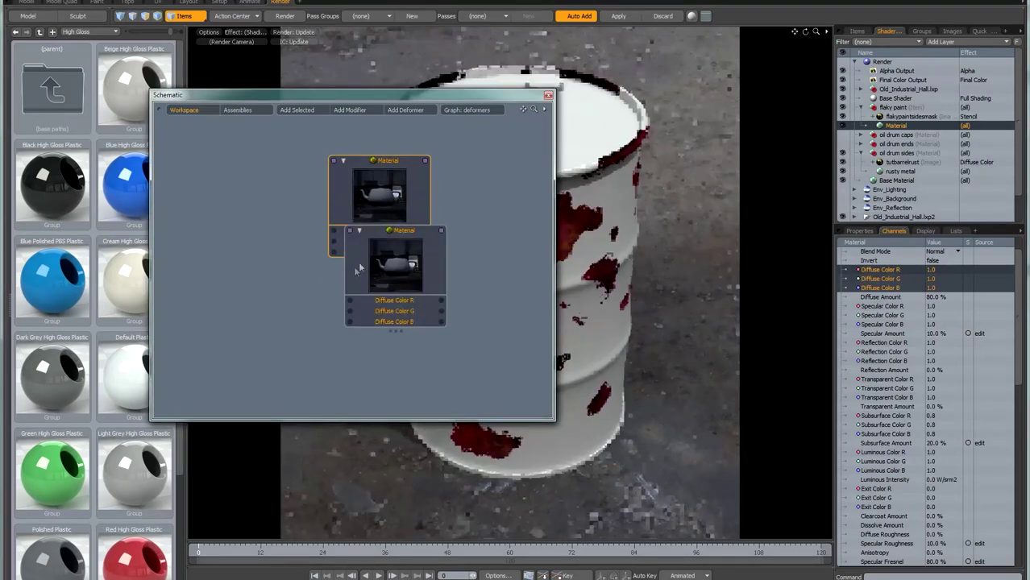
left_click_drag(358, 261, 202, 204)
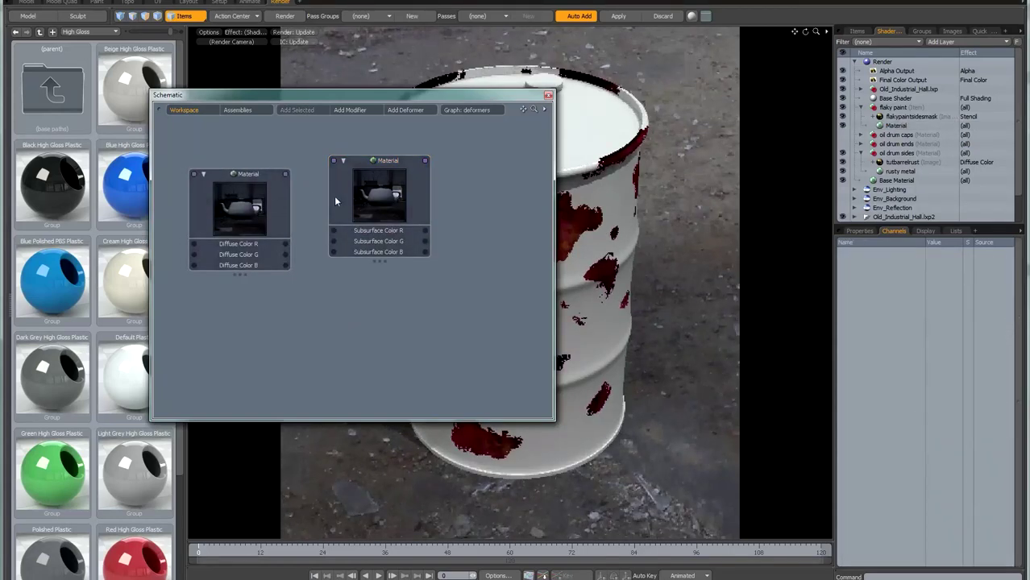
left_click_drag(334, 196, 410, 215)
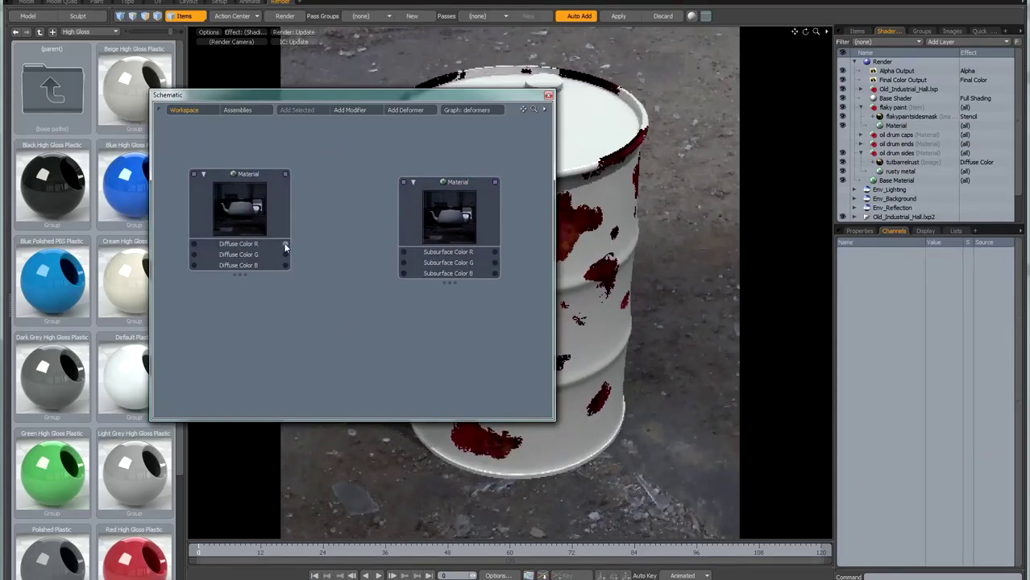
Link Diffuse Color R, G and B to the matching Subsurface Color R, G and B channels
left_click_drag(285, 243, 405, 254)
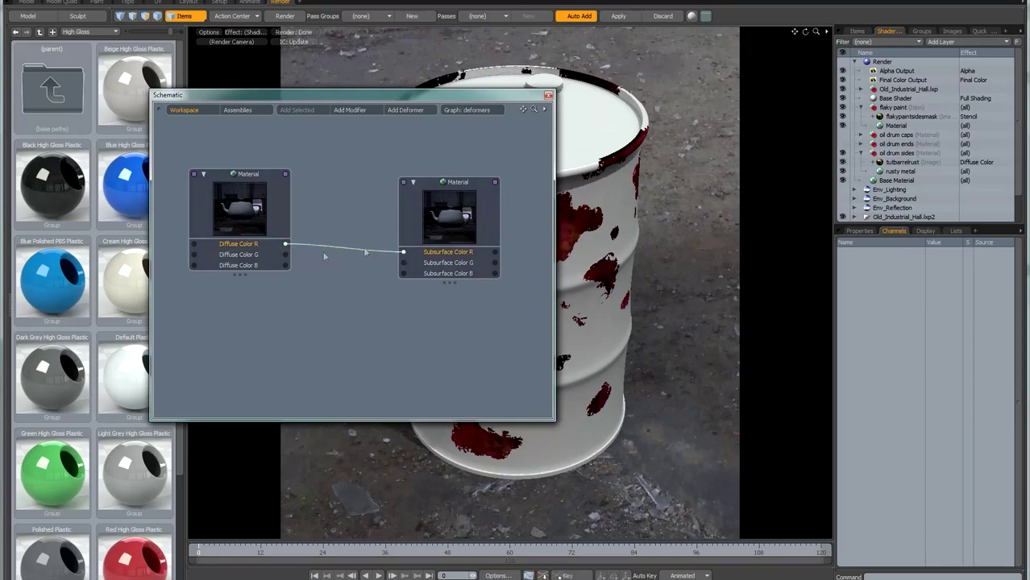
left_click_drag(285, 255, 404, 262)
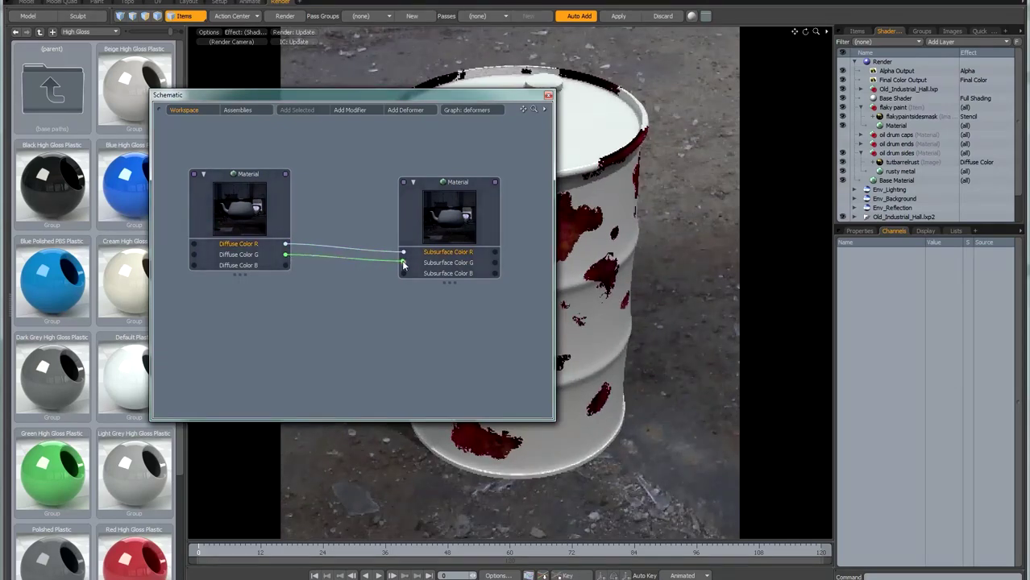
left_click_drag(286, 266, 403, 275)
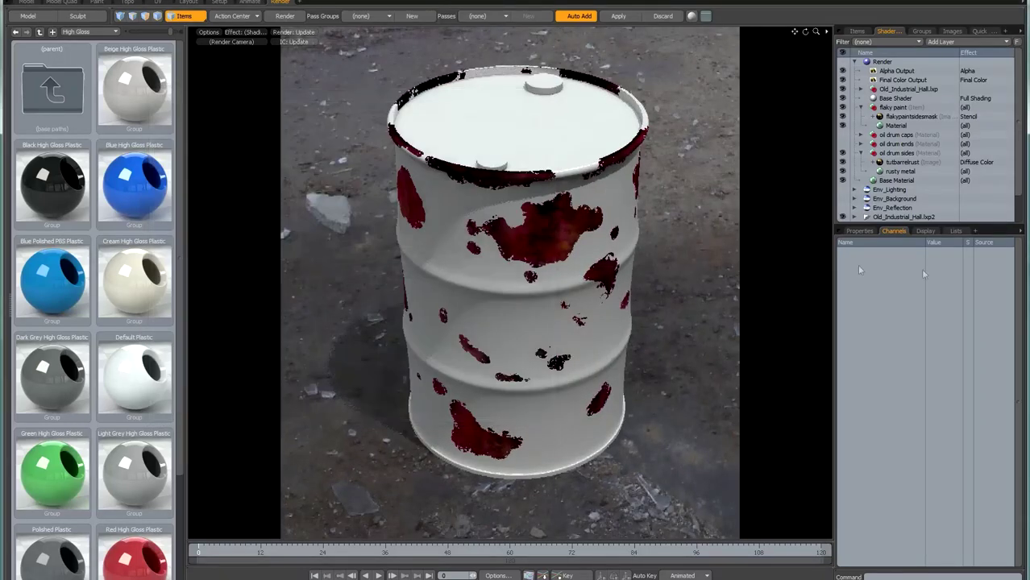
Set the flaky paint material's diffuse color to a saturated red with red 1.0 and green 0.05, and fine-tune the blue value
left_click(859, 231)
left_click(896, 126)
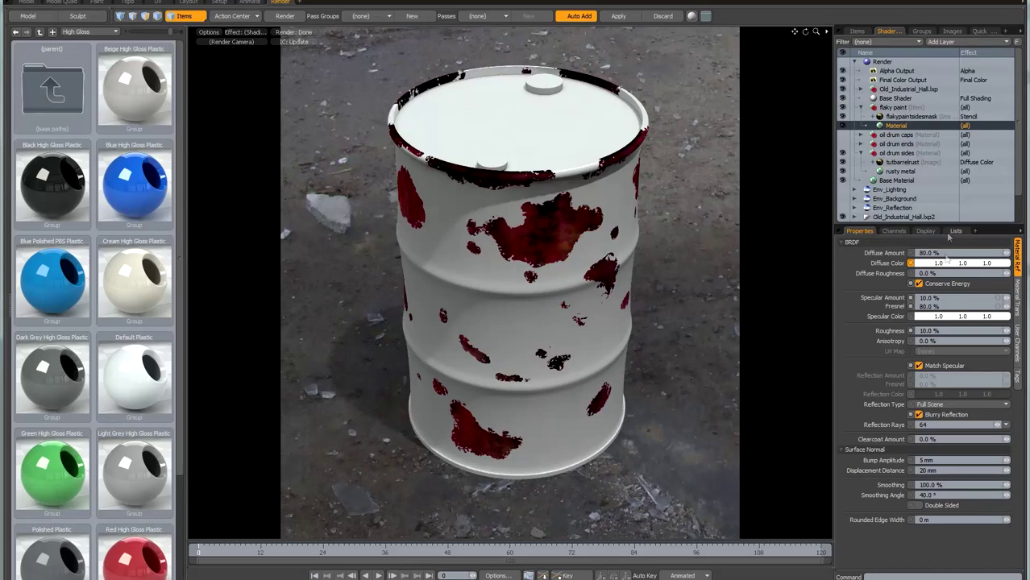
left_click(948, 264)
left_click(854, 195)
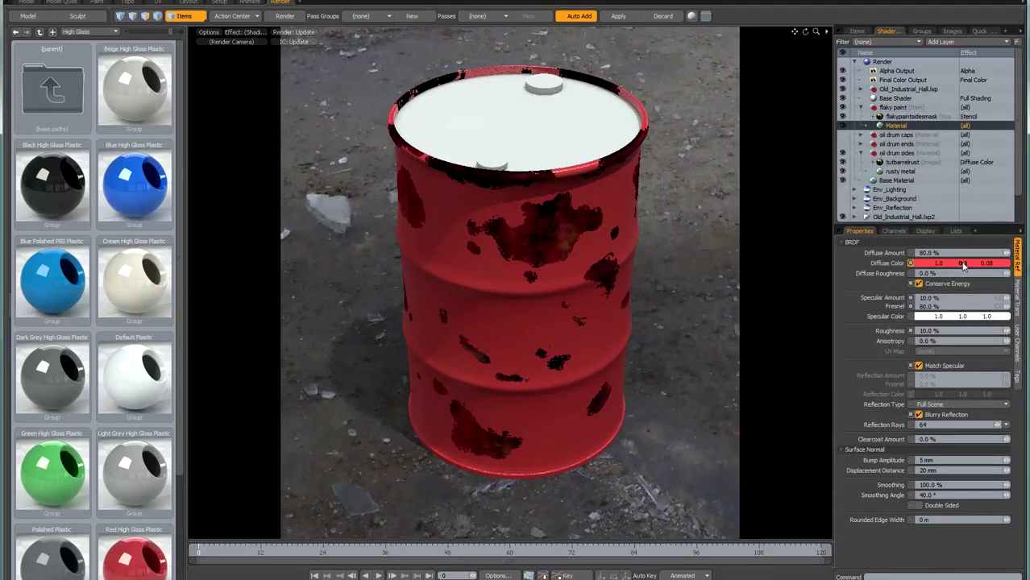
left_click_drag(965, 266, 964, 268)
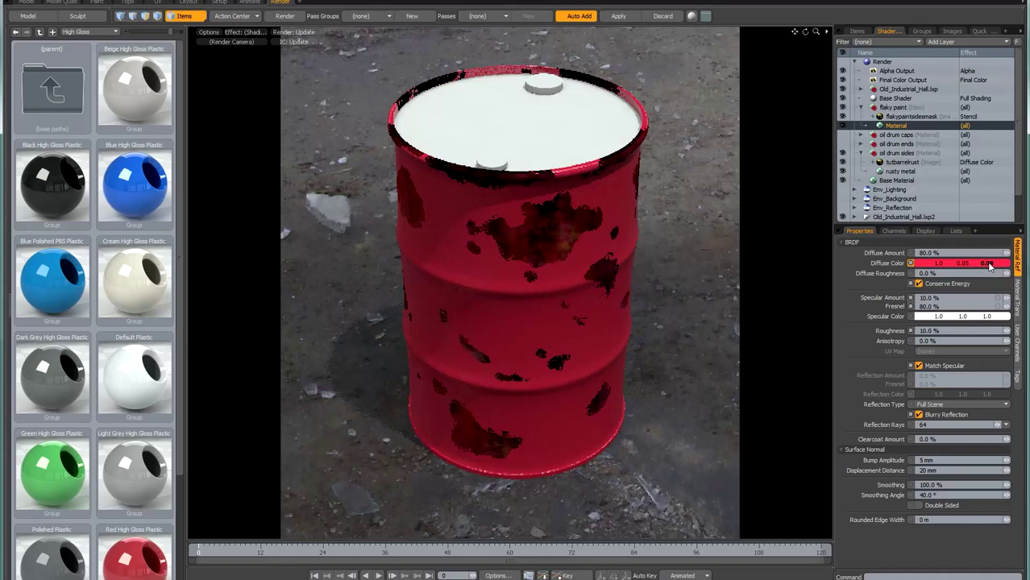
left_click_drag(988, 267, 990, 264)
Select the flakypaintsidesmask layer, switch to Photoshop and save that mask image as a PSD named flakypaintsidesdisplace
left_click(911, 116)
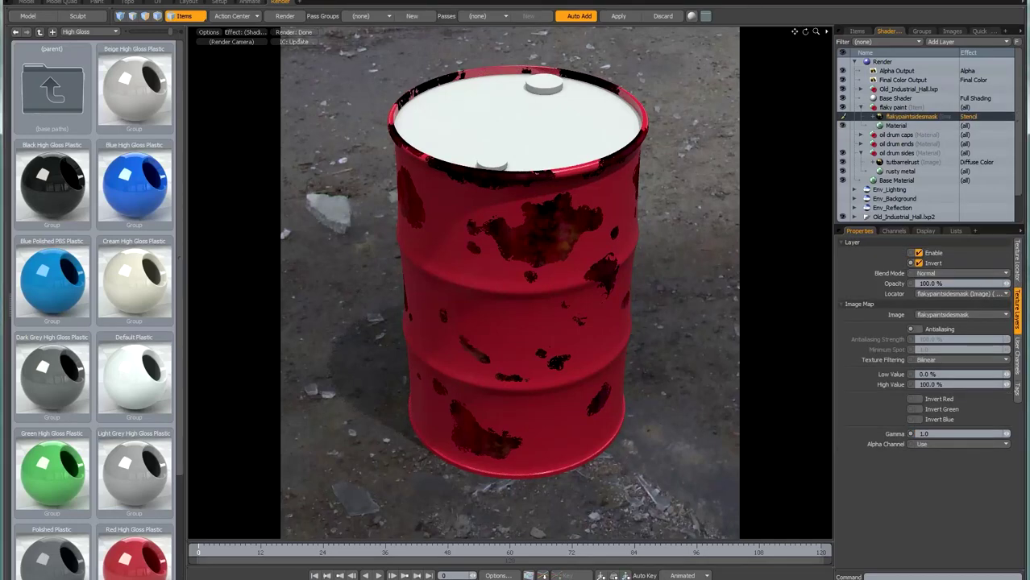
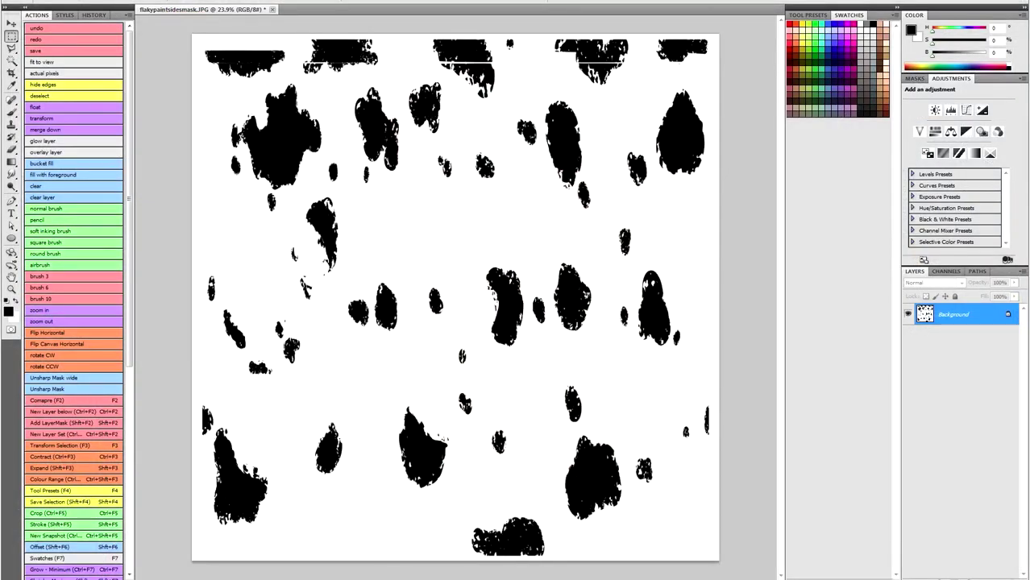
key("alt+f")
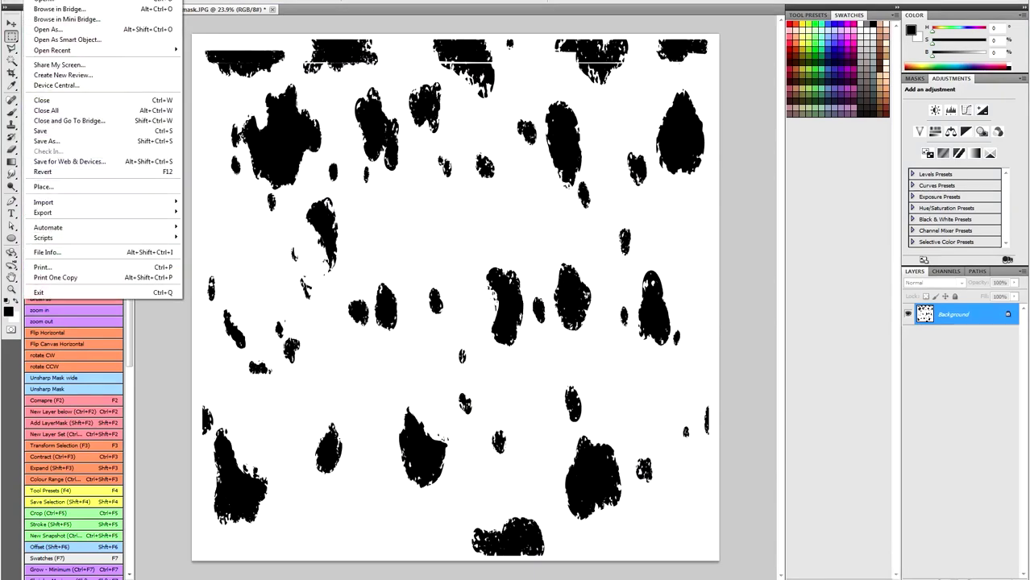
left_click(45, 141)
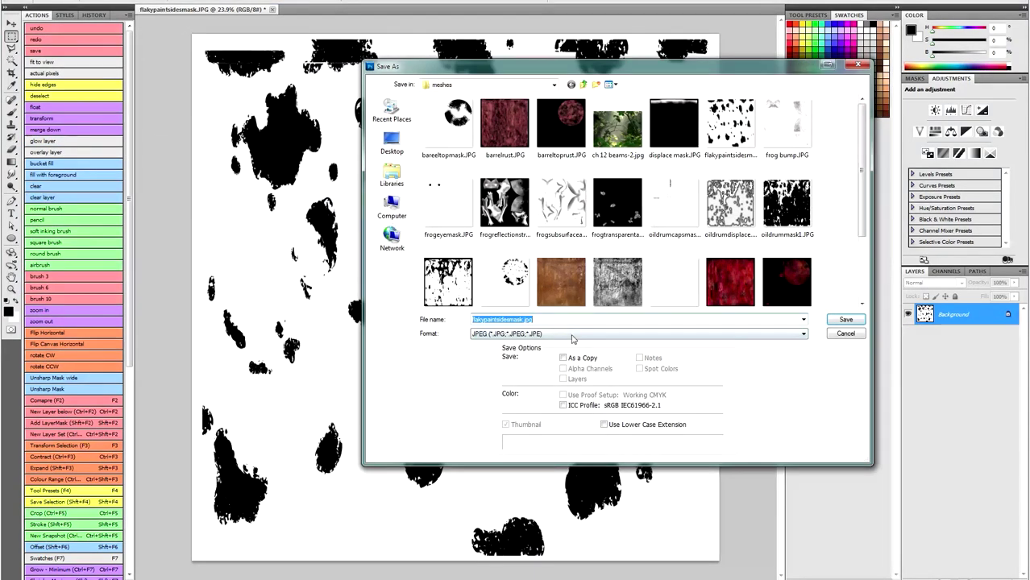
left_click(568, 333)
left_click(538, 345)
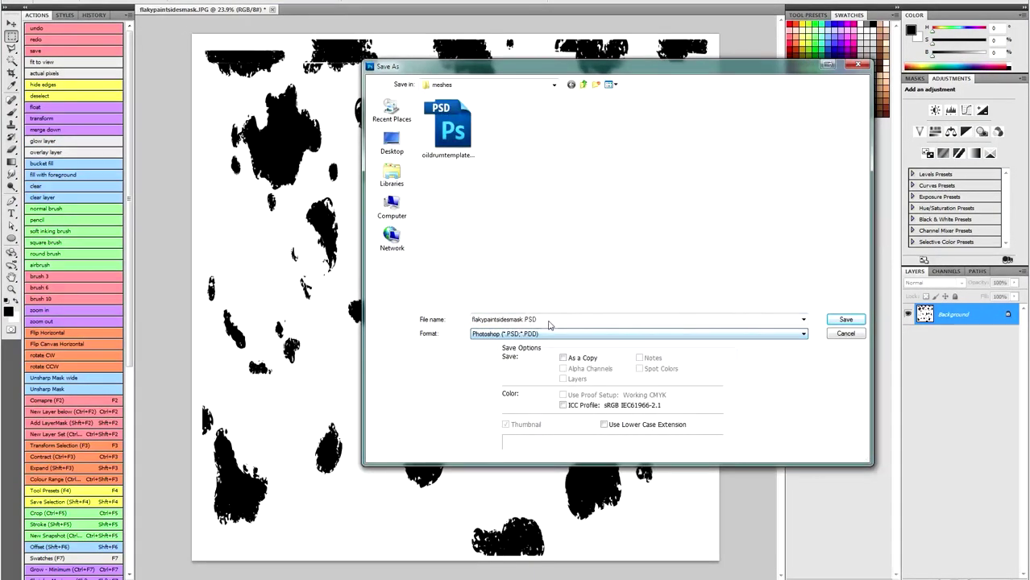
left_click(524, 320)
left_click(506, 320)
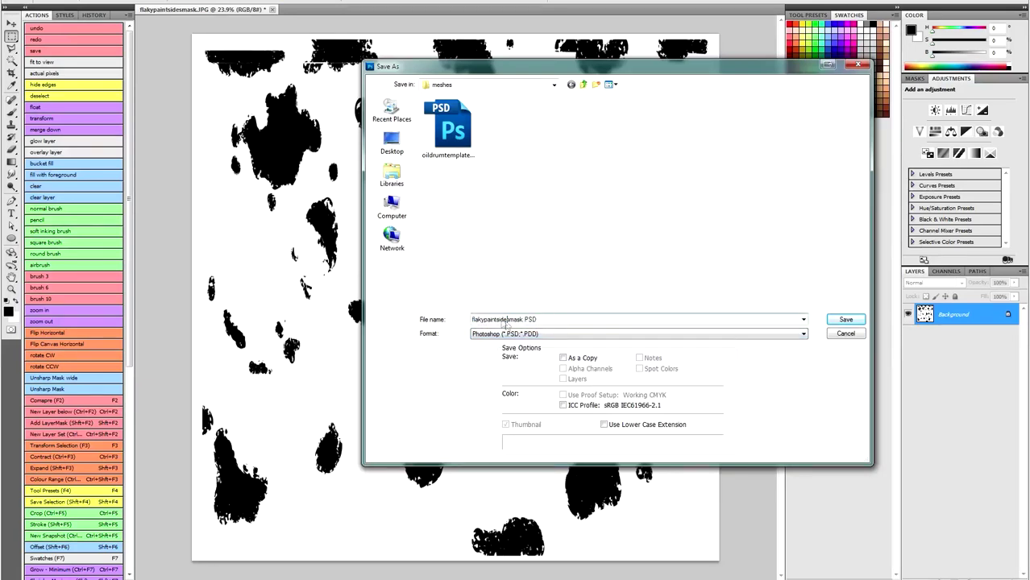
left_click_drag(510, 321, 556, 320)
type("displace")
key("Return")
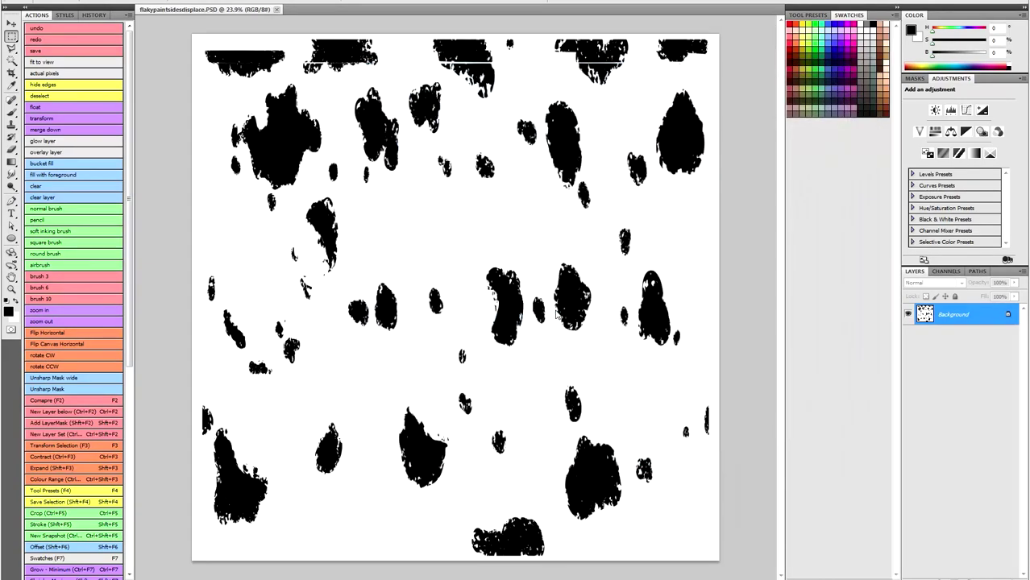
Convert the flakypaintsidesdisplace image to 16 bits per channel
key("alt+i")
mouse_move(125, 0)
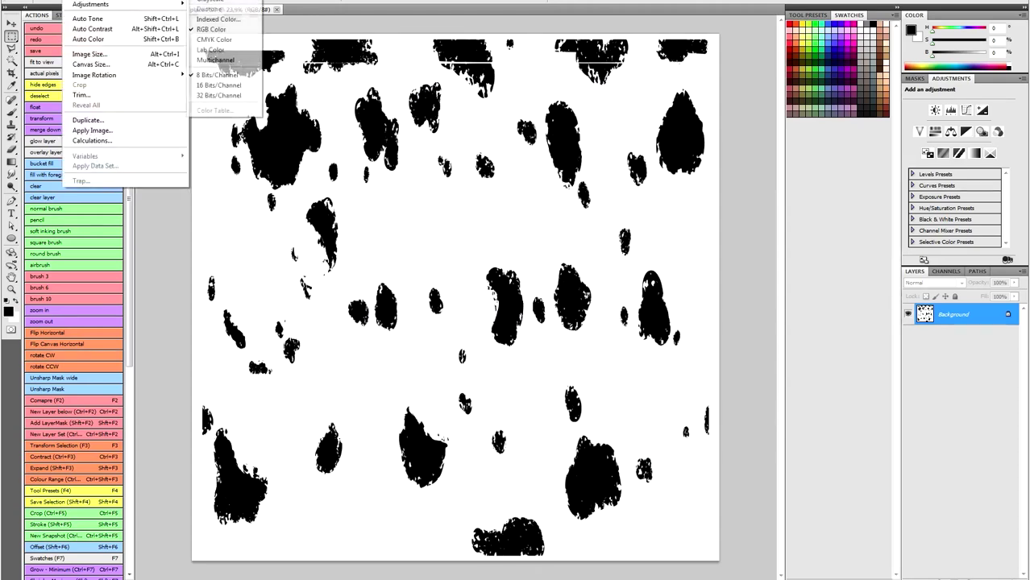
left_click(225, 86)
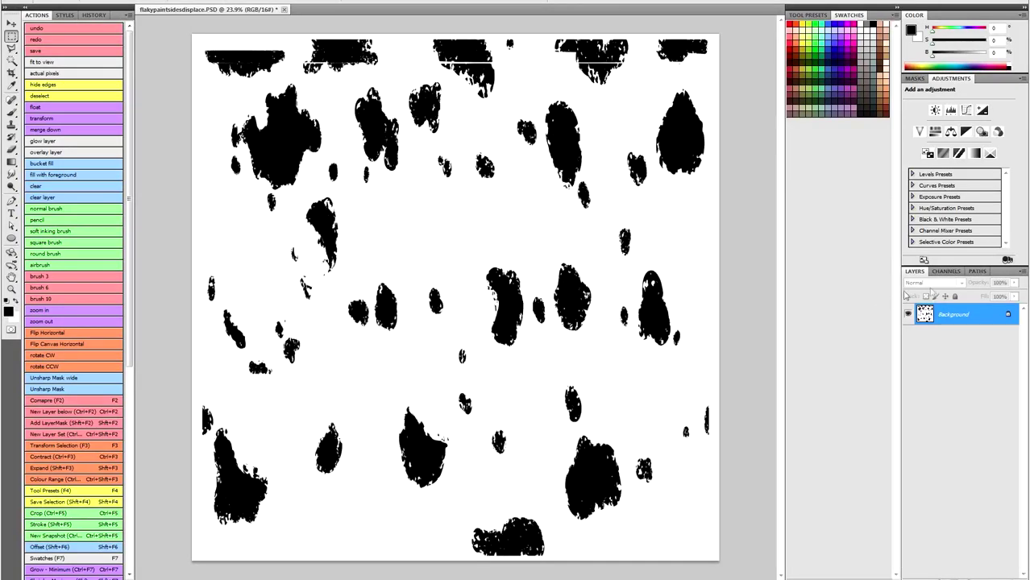
Load the RGB composite as a selection, invert it and fill the mask's dark patches with black on a new layer
left_click(945, 273)
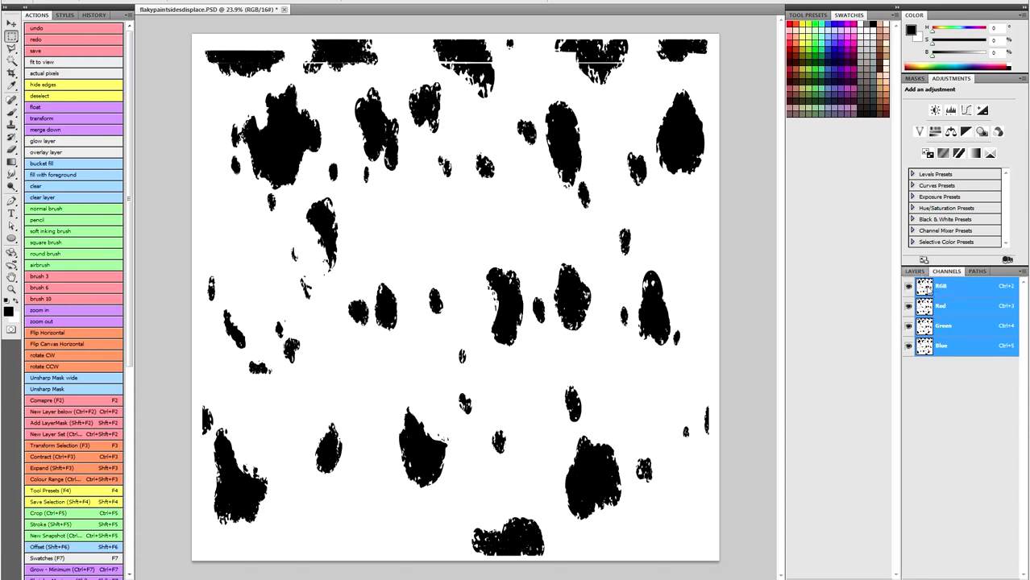
left_click(928, 289, "ctrl")
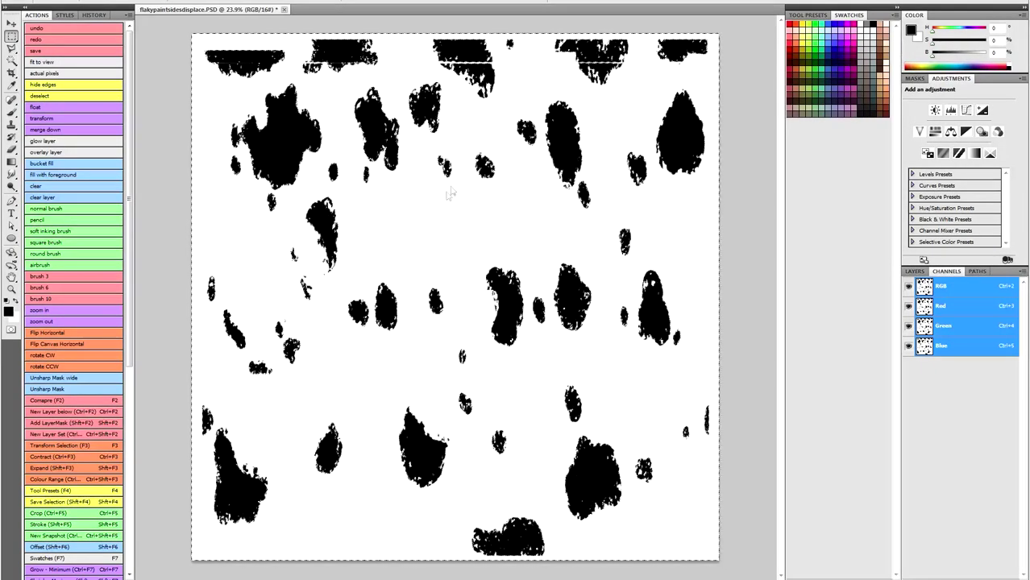
left_click(916, 272)
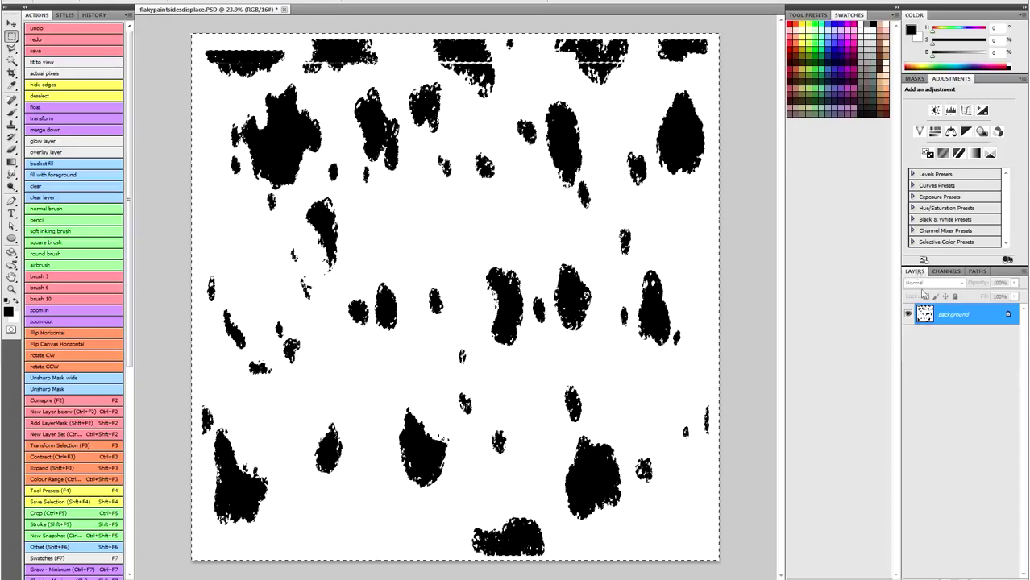
left_click(991, 578)
right_click(515, 214)
left_click(542, 231)
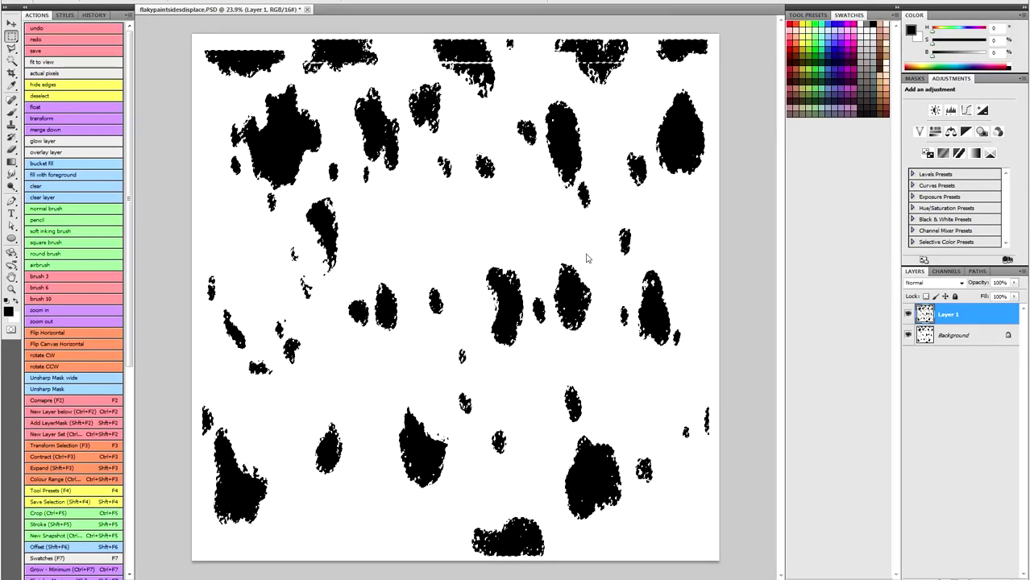
key("alt+BackSpace")
key("ctrl+d")
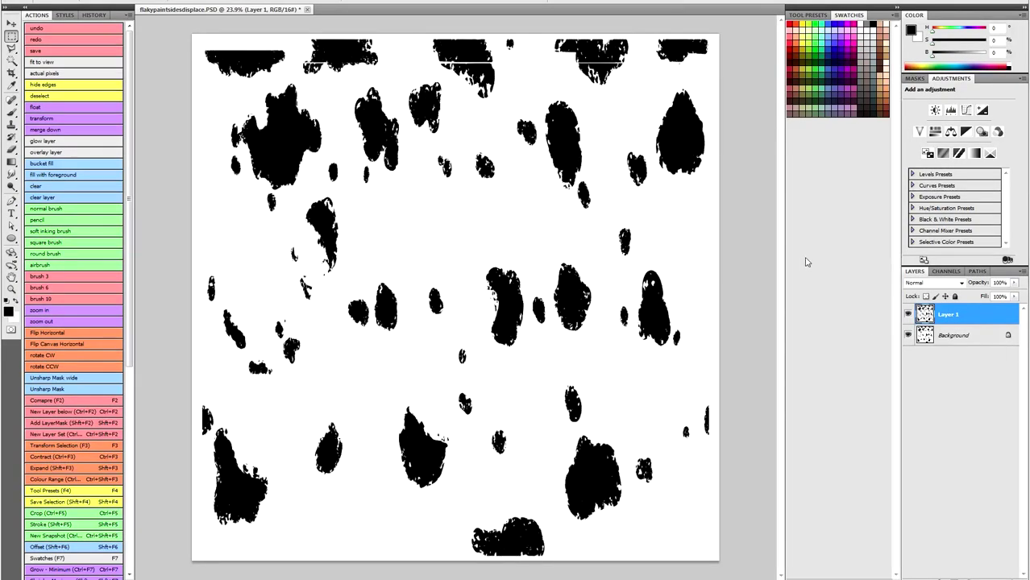
Fill the Background layer with white and check both layers by toggling their visibility
left_click(945, 340)
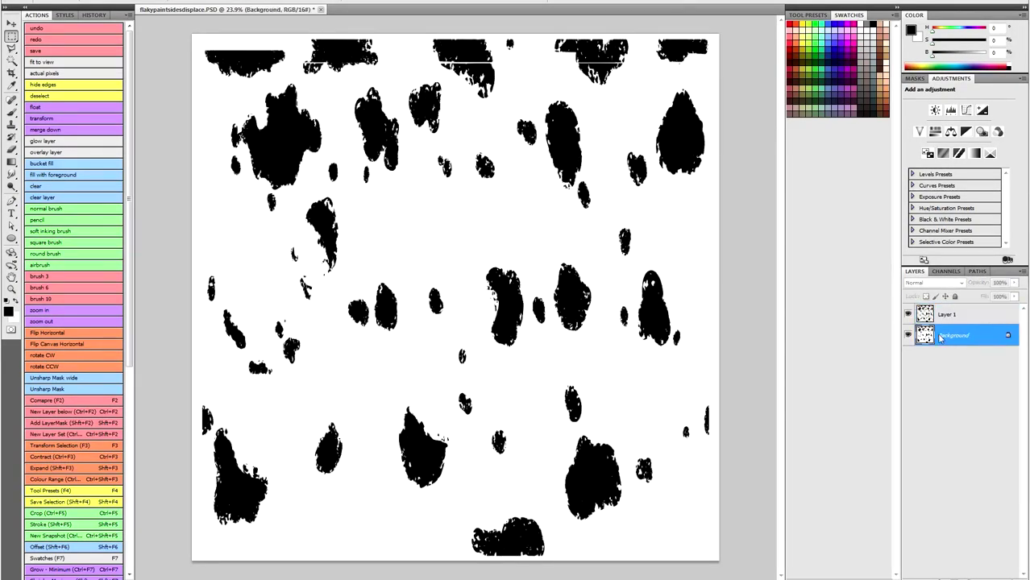
key("ctrl+BackSpace")
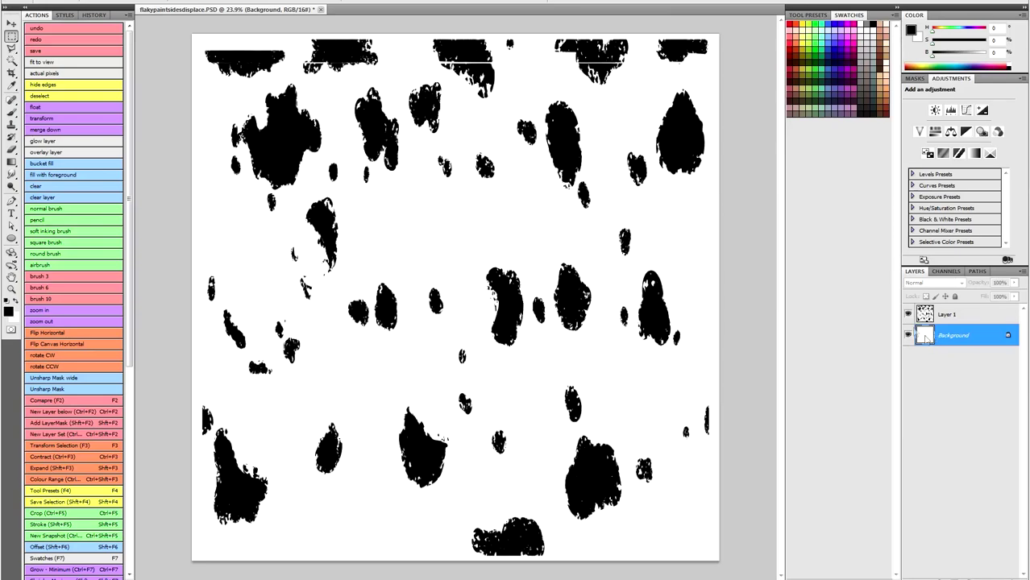
left_click(910, 314)
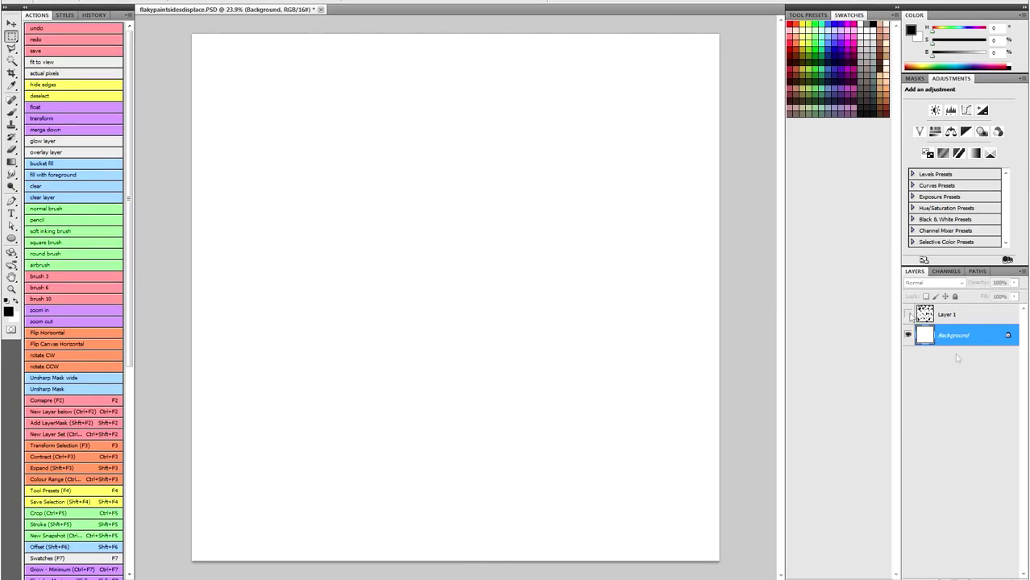
left_click(908, 314)
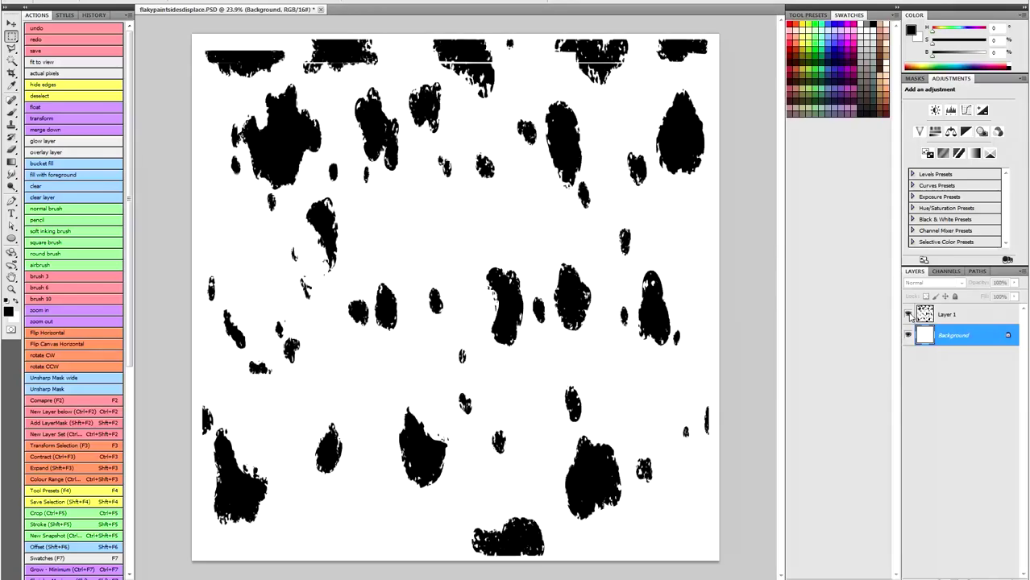
left_click(908, 335)
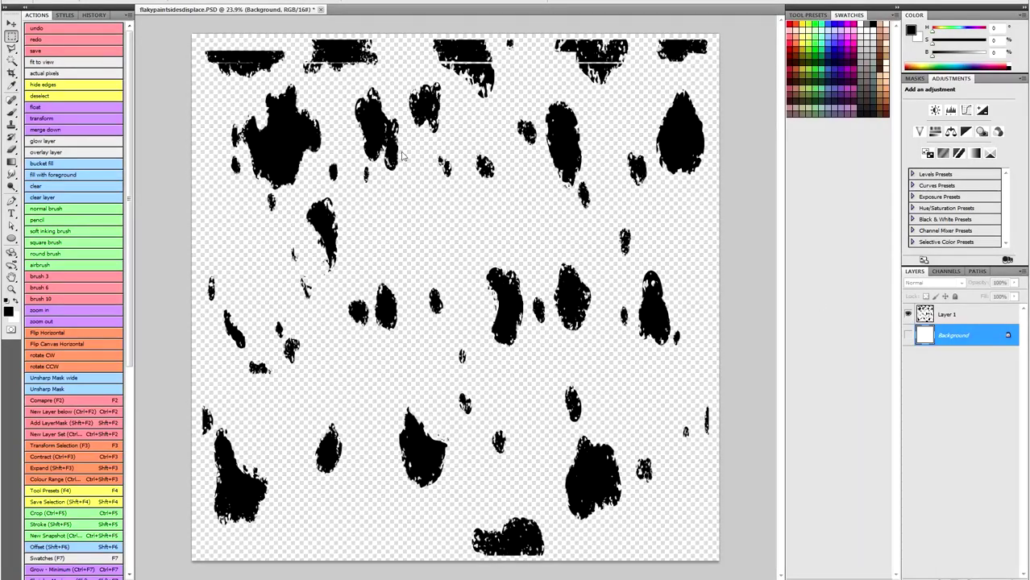
left_click(908, 335)
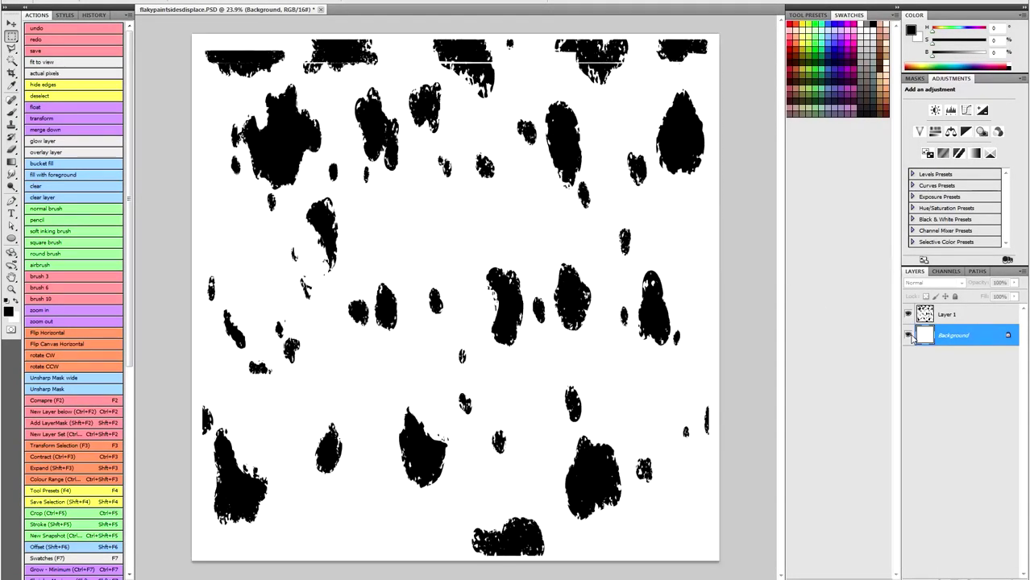
Add an Outer Glow to Layer 1 with Normal blend mode, 100% opacity and black as the glow color
left_click(979, 318)
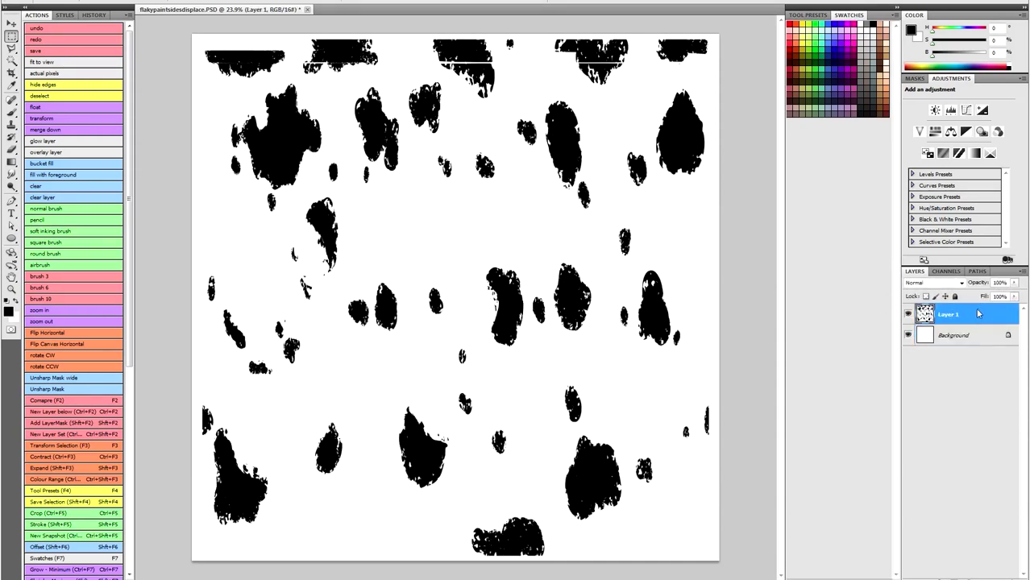
double_click(978, 317)
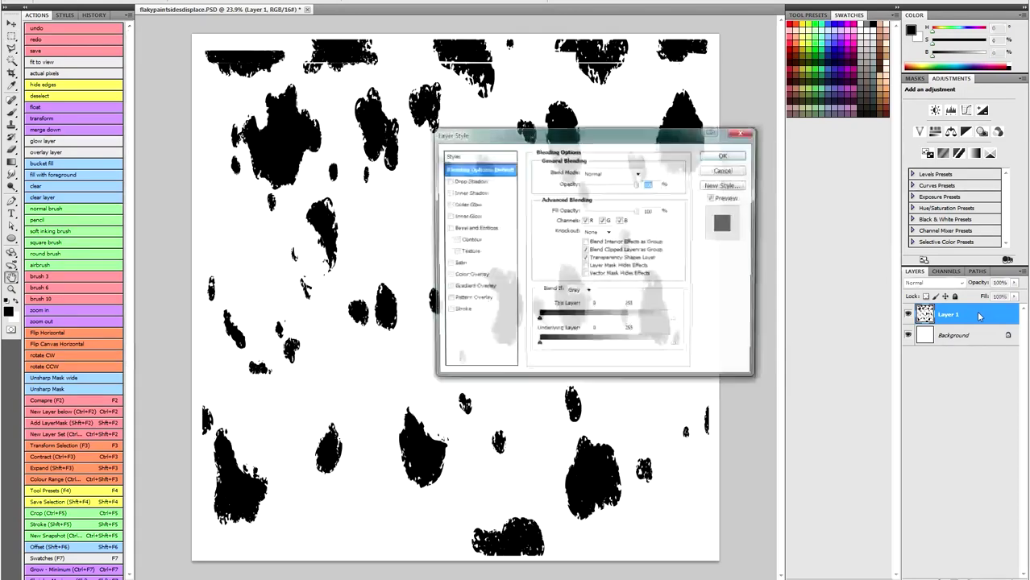
left_click_drag(595, 137, 556, 139)
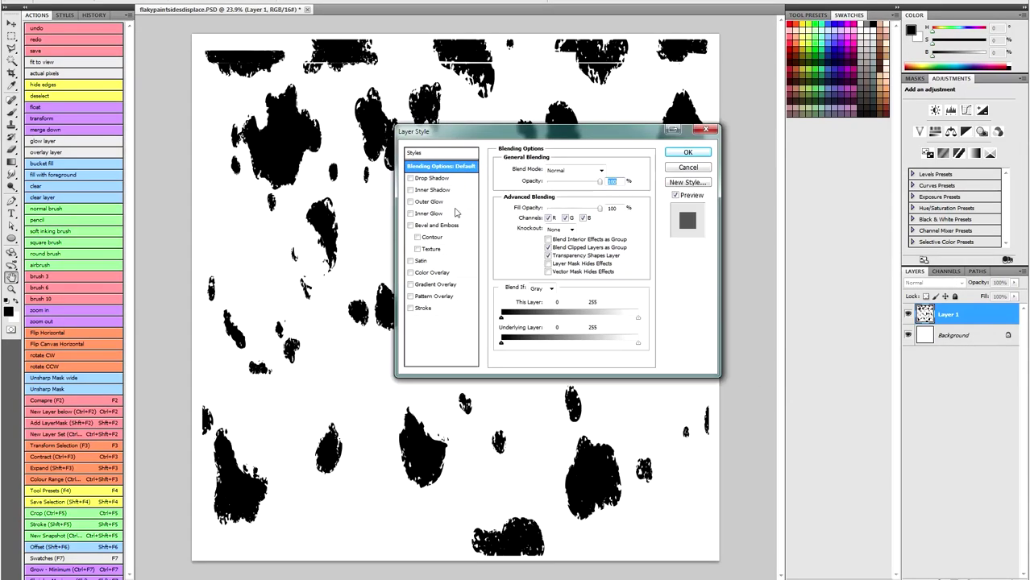
left_click(430, 203)
left_click(569, 171)
left_click(563, 184)
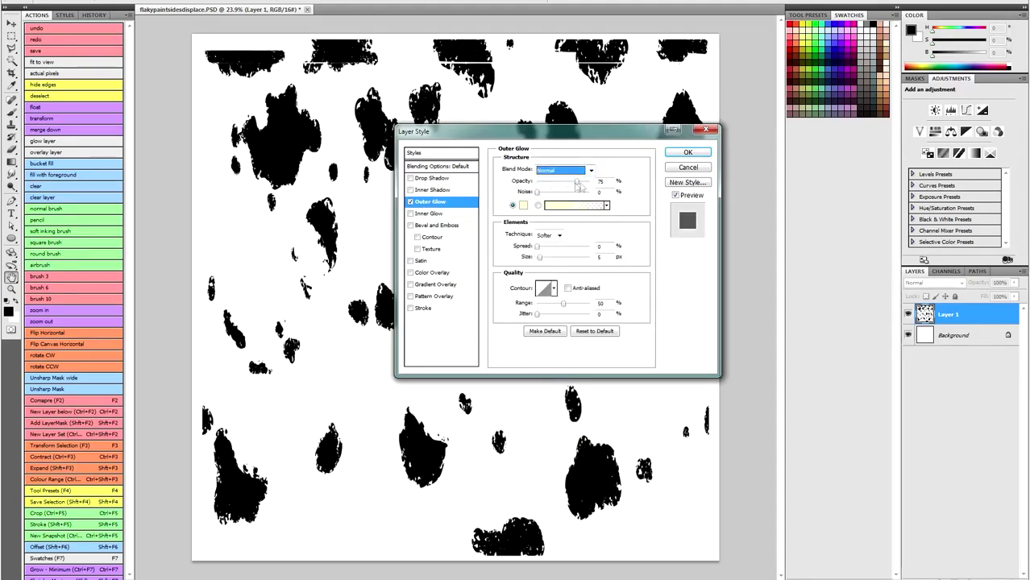
left_click_drag(579, 186, 594, 183)
left_click(523, 205)
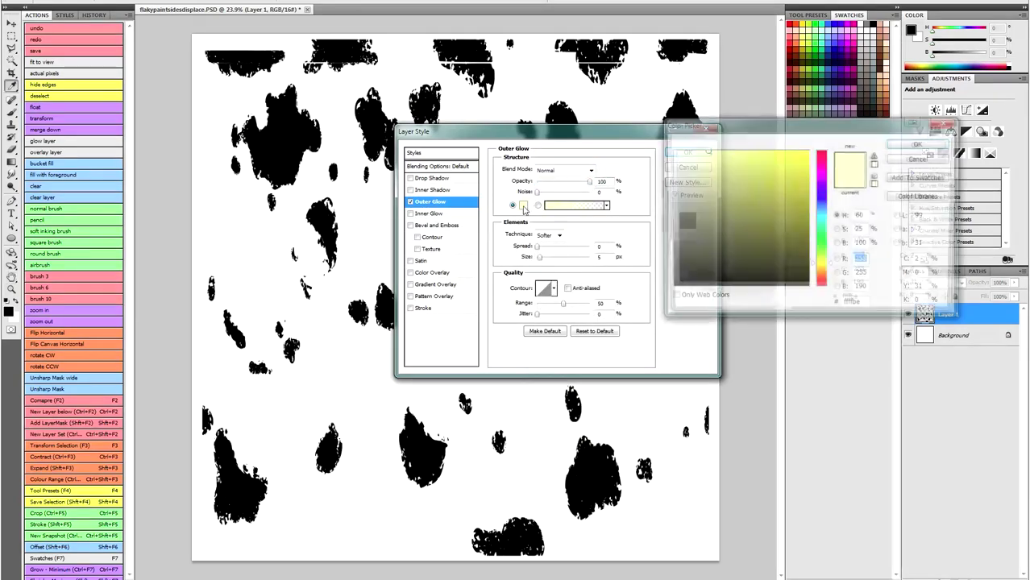
left_click(724, 251)
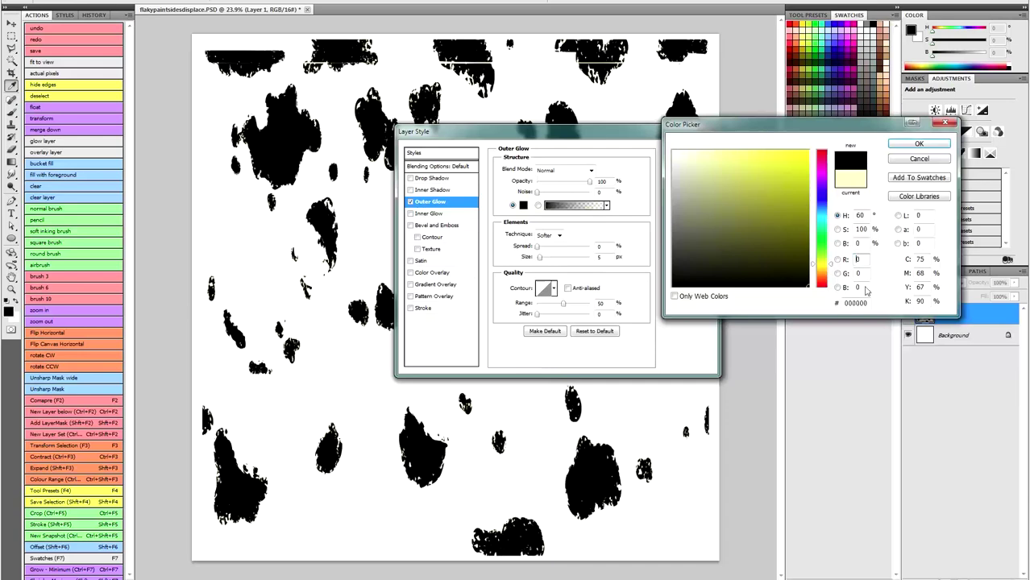
left_click(919, 143)
Enlarge the Outer Glow with 23% spread and bend its contour curve to input 70%, output 42%
left_click_drag(541, 258, 565, 259)
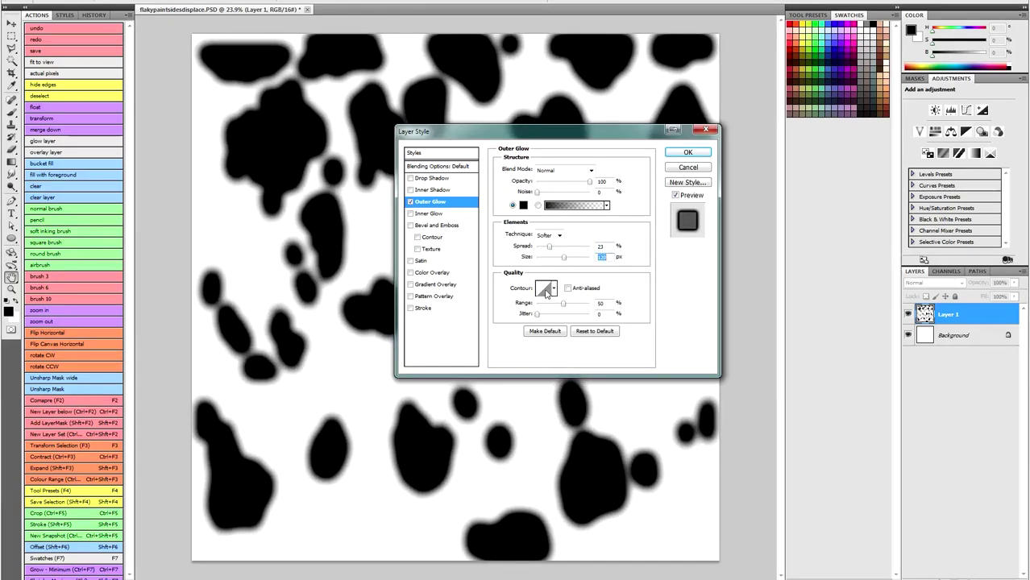
left_click(546, 292)
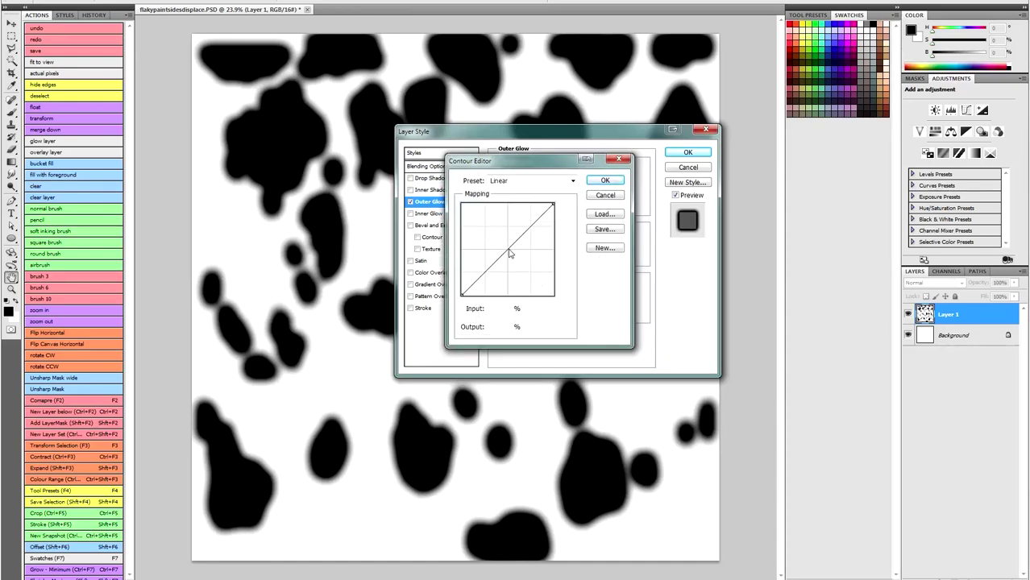
left_click_drag(508, 253, 526, 260)
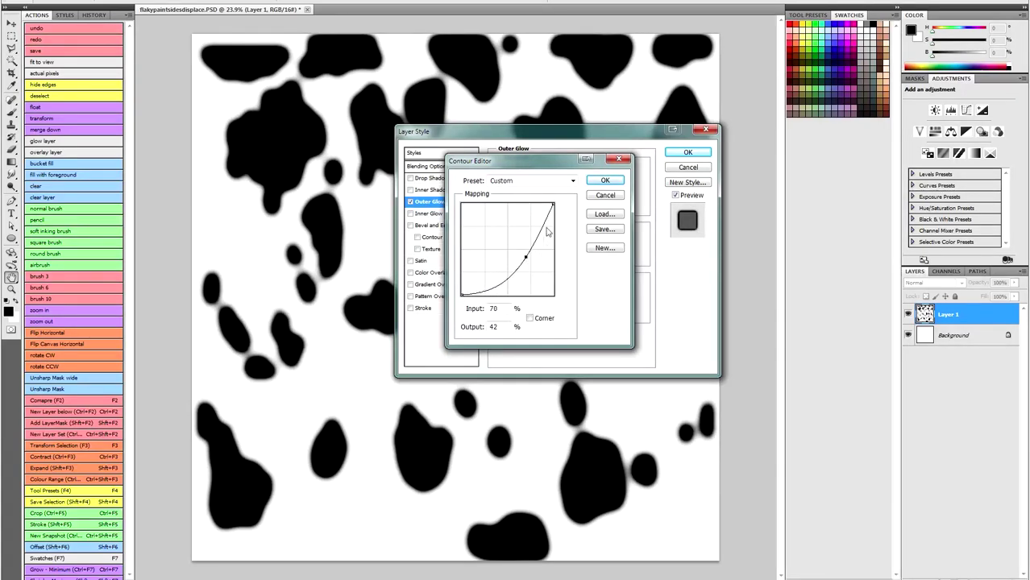
left_click(604, 180)
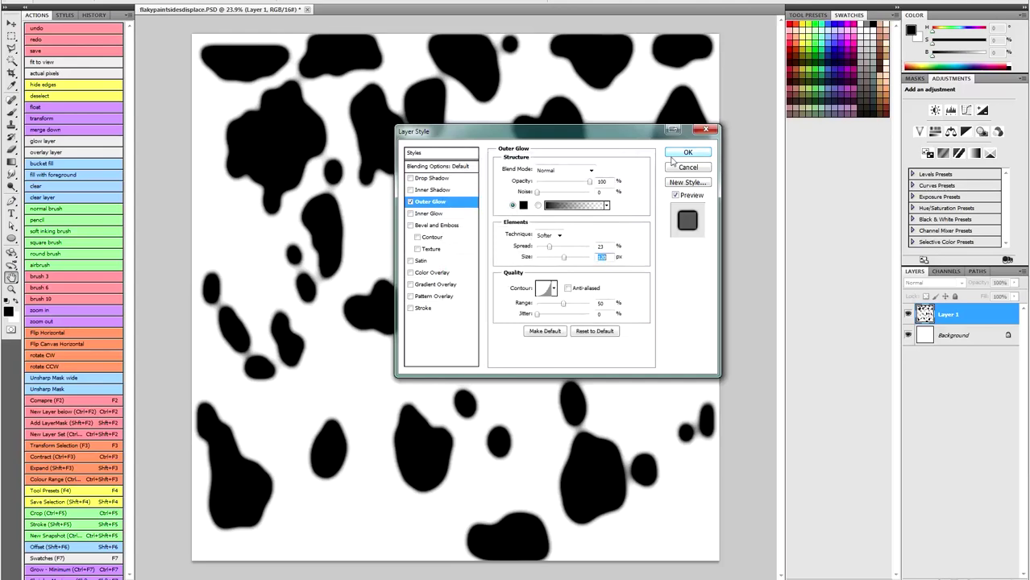
left_click(686, 154)
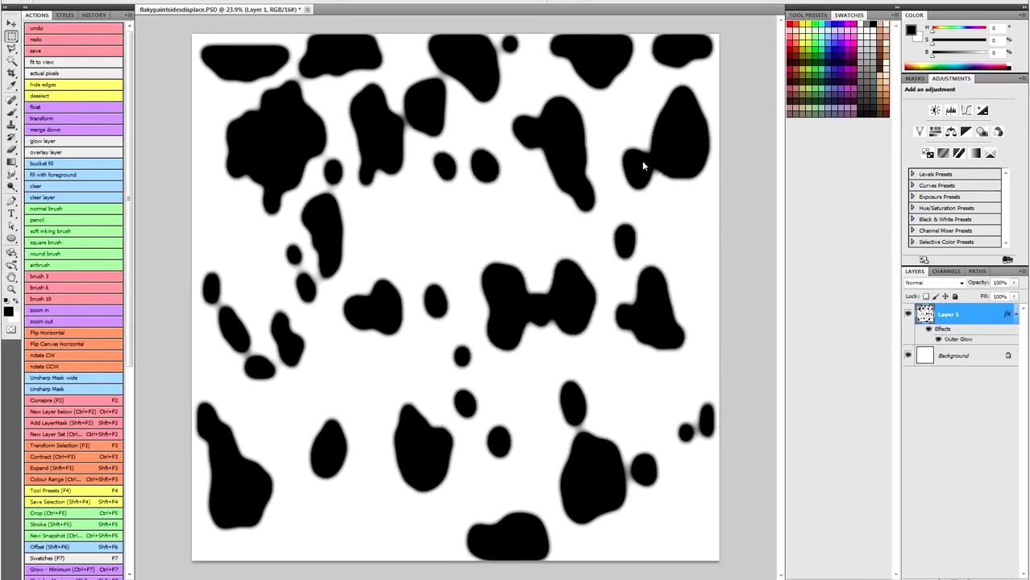
Save the image as a TIFF named flakypaintsidesdisplace with LZW compression, replacing the existing file
left_click(33, 1)
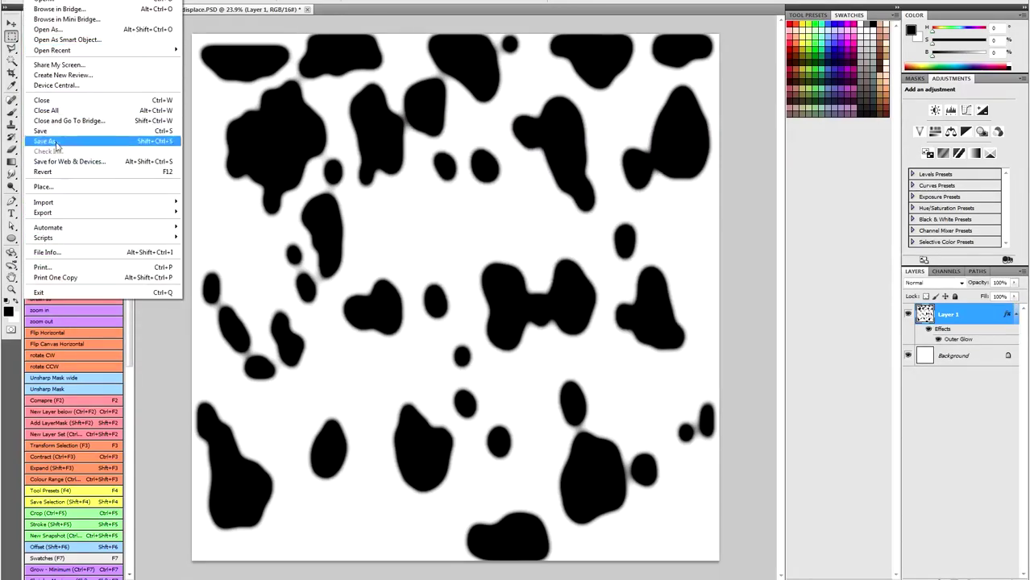
left_click(56, 142)
left_click(520, 334)
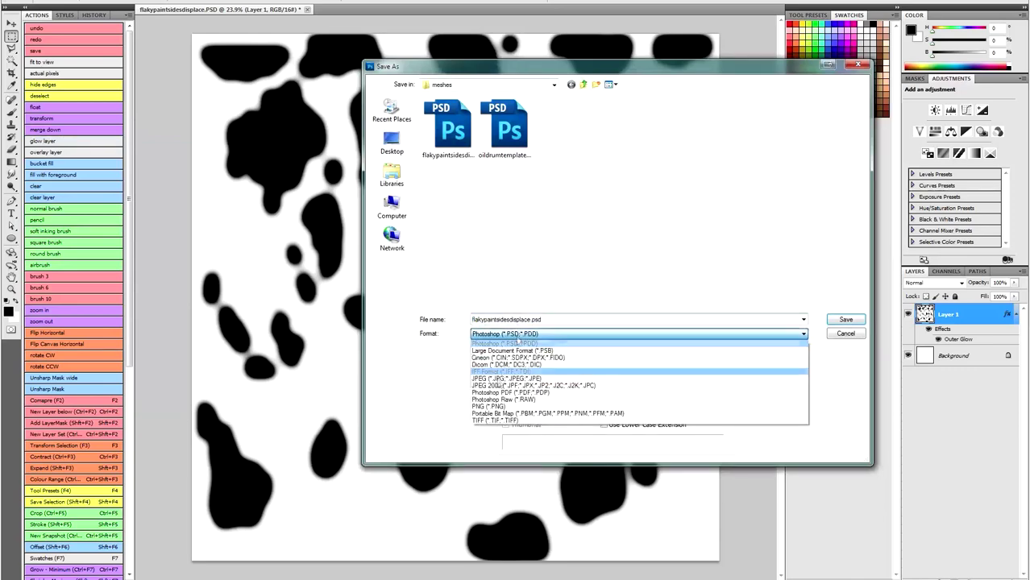
left_click(494, 421)
left_click(845, 319)
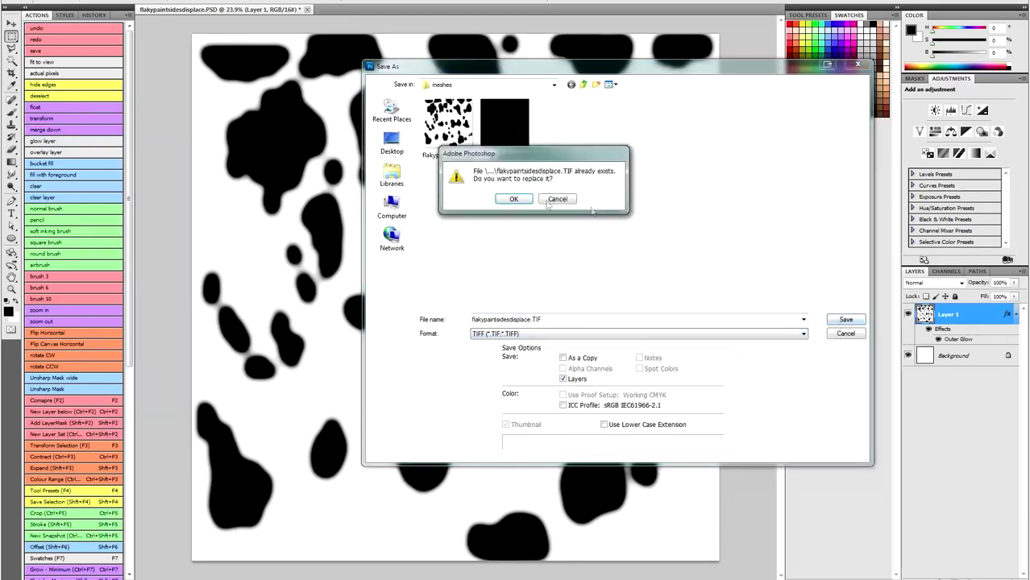
left_click(525, 200)
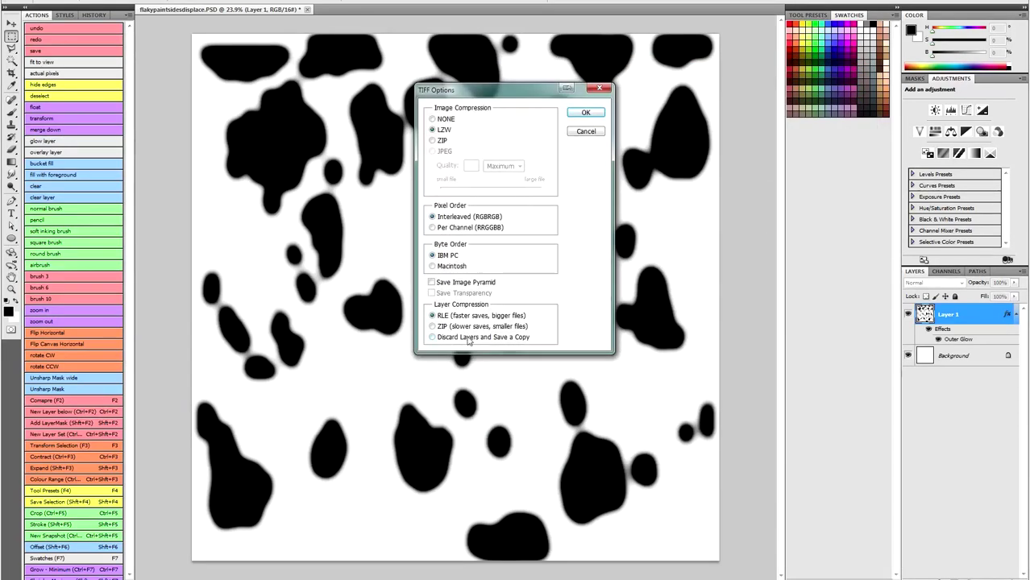
left_click(586, 112)
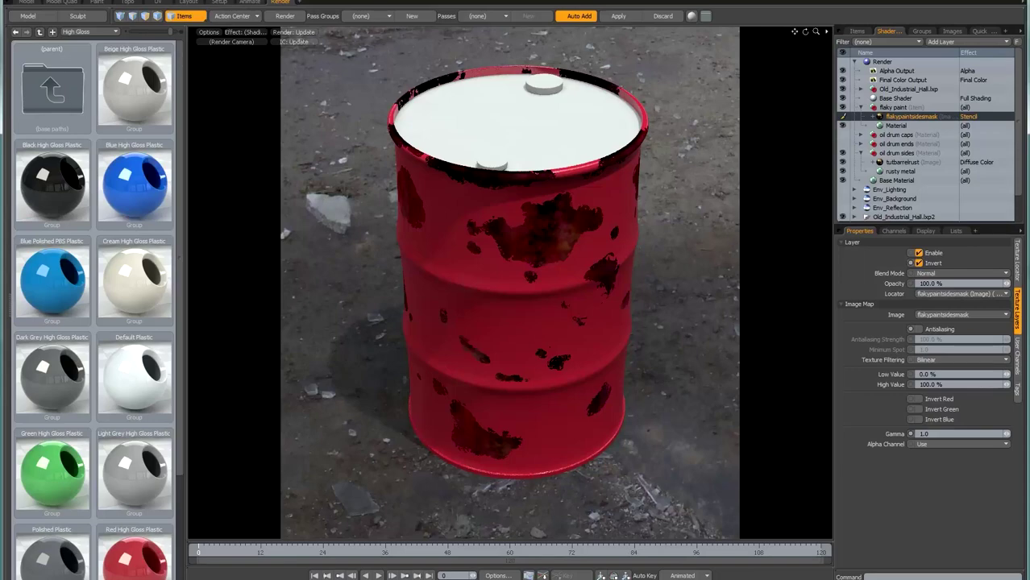
Switch to modo and load the flakypaintsidesdisplace TIFF as an image map layer above flakypaintsidesmask in the flaky paint group
left_click(948, 41)
mouse_move(936, 101)
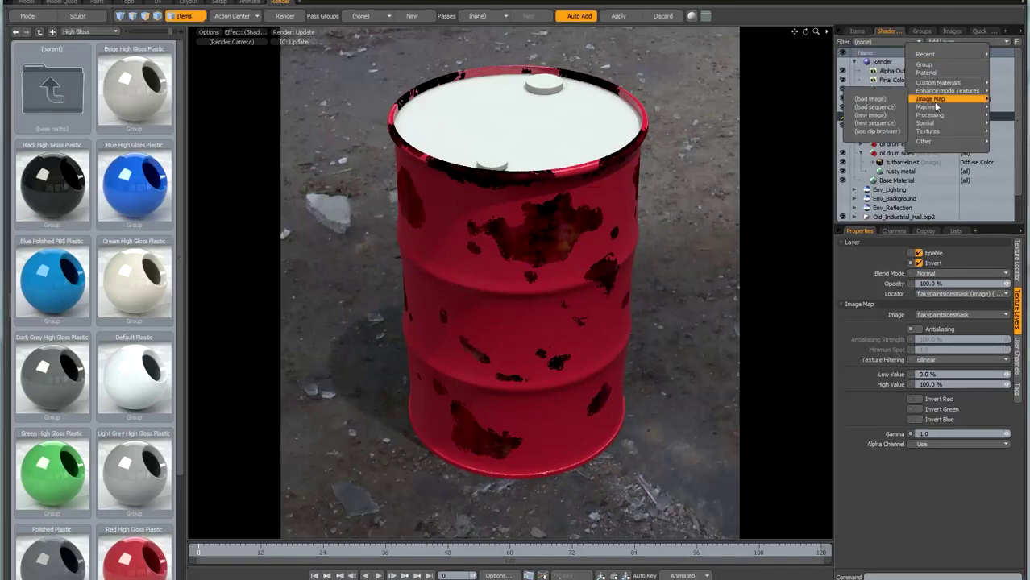
left_click(870, 99)
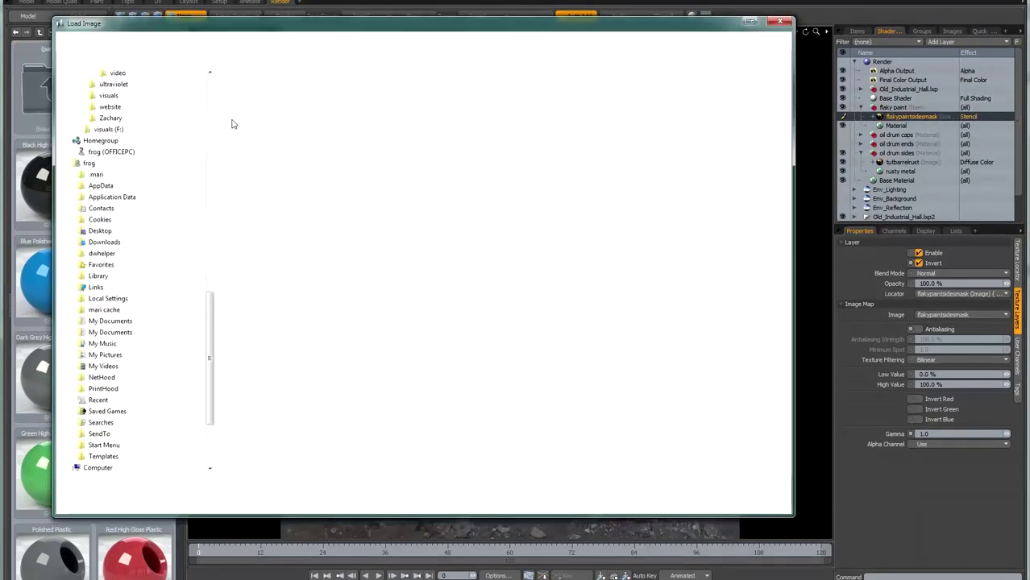
double_click(255, 122)
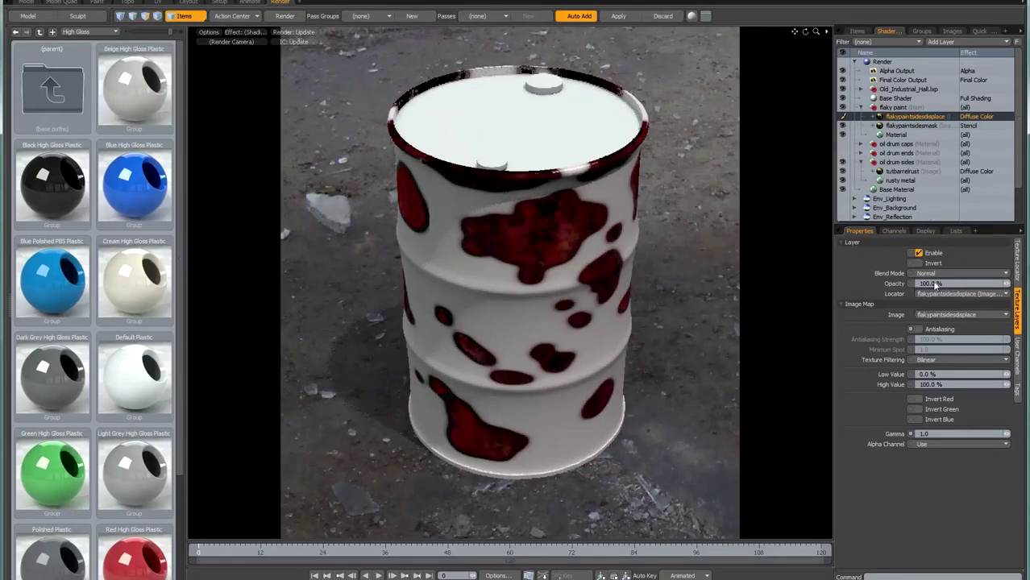
Set the flakypaintsidesdisplace layer's effect to Displacement, invert it, and check the flaky paint material's displacement settings
left_click(977, 116)
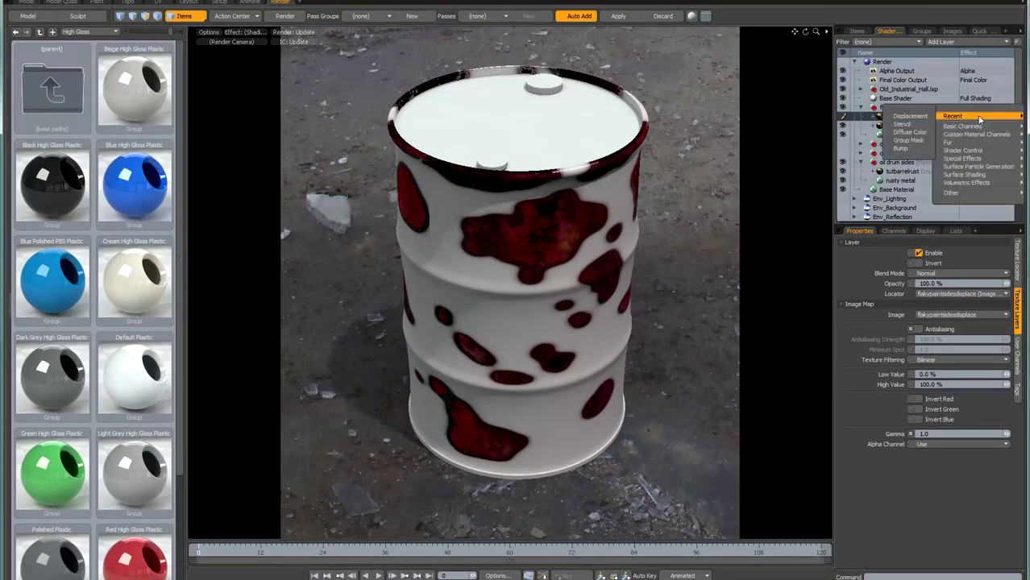
mouse_move(970, 175)
left_click(892, 183)
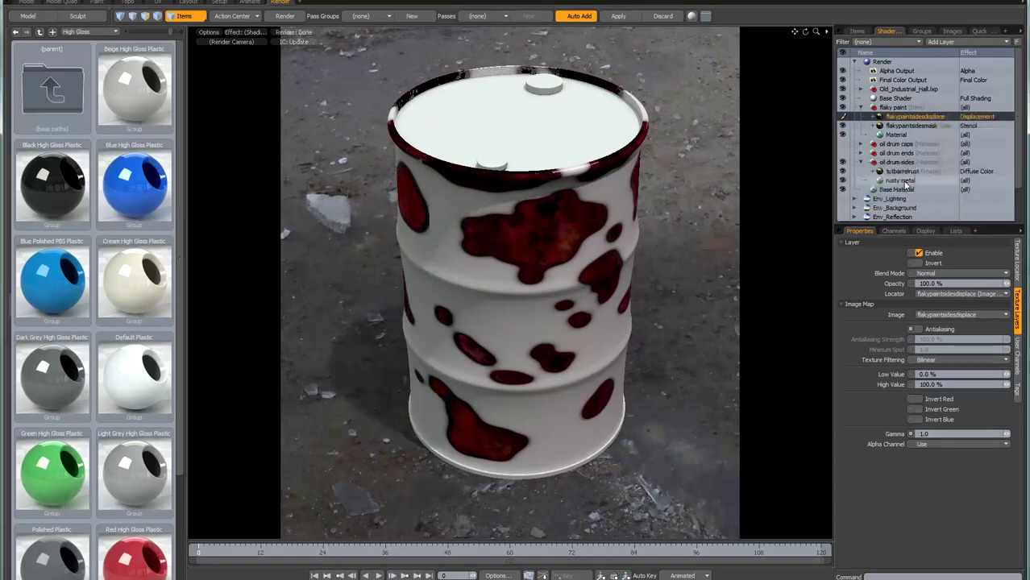
left_click(919, 263)
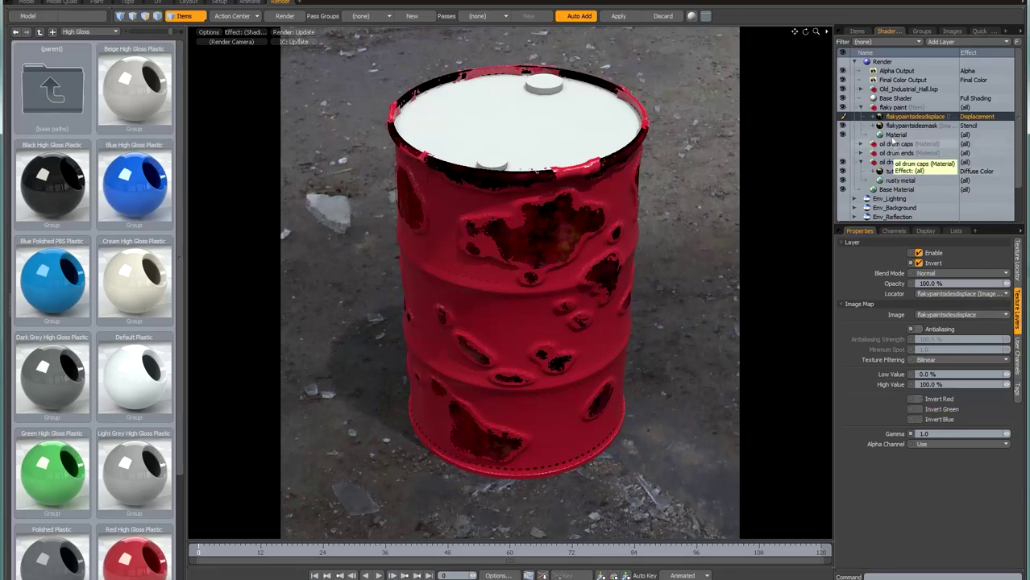
left_click(895, 137)
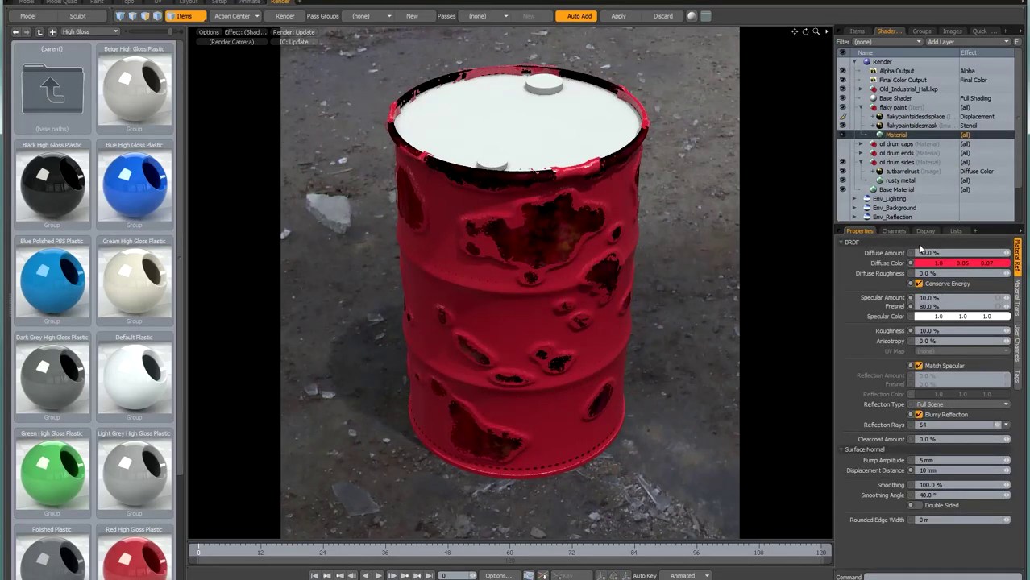
left_click(901, 117)
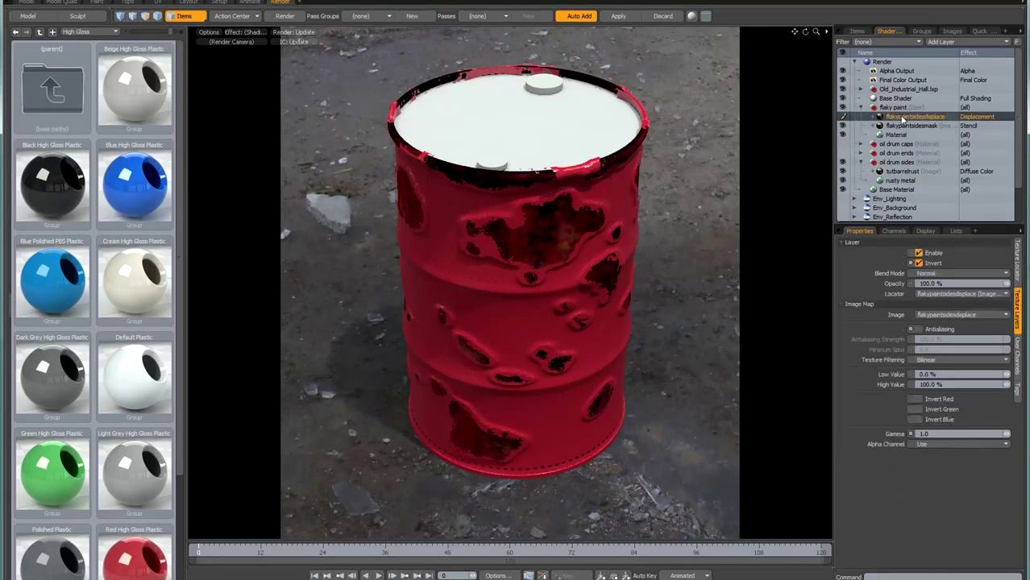
Add a Cellular texture to the flaky paint group and nest it as a layer mask on the flakypaintsidesdisplace layer
left_click(953, 42)
mouse_move(939, 132)
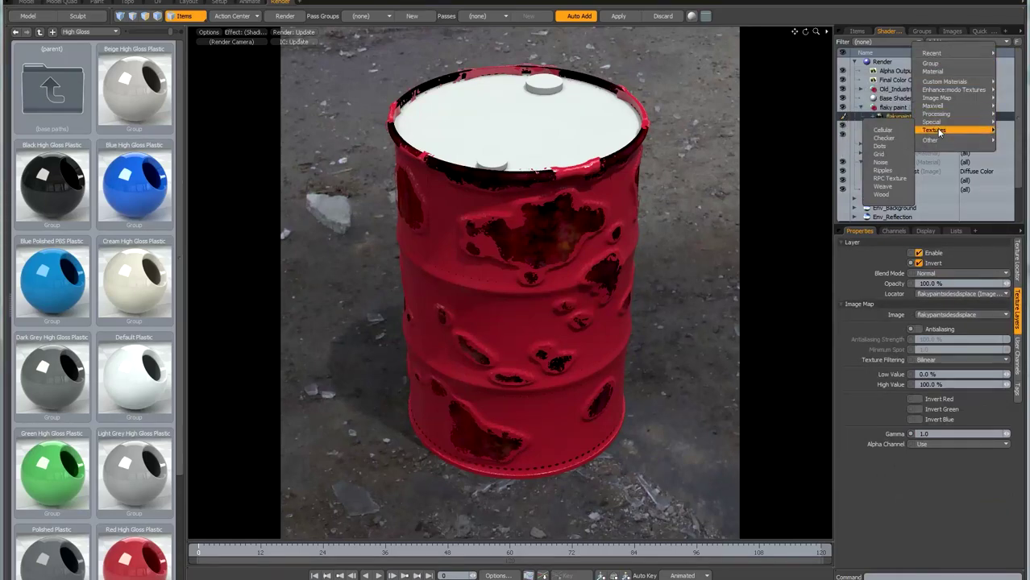
left_click(882, 130)
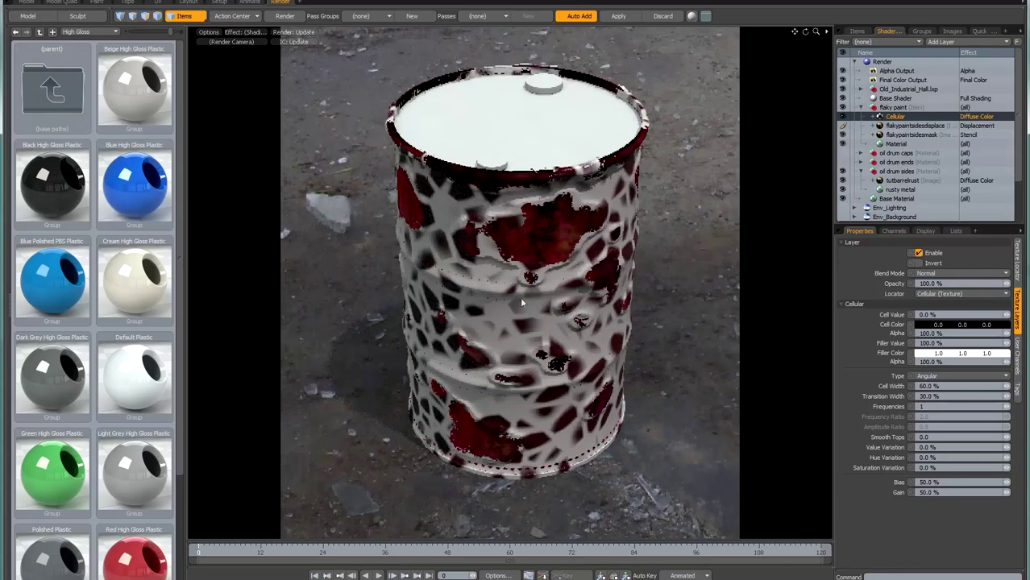
left_click_drag(895, 116, 901, 127)
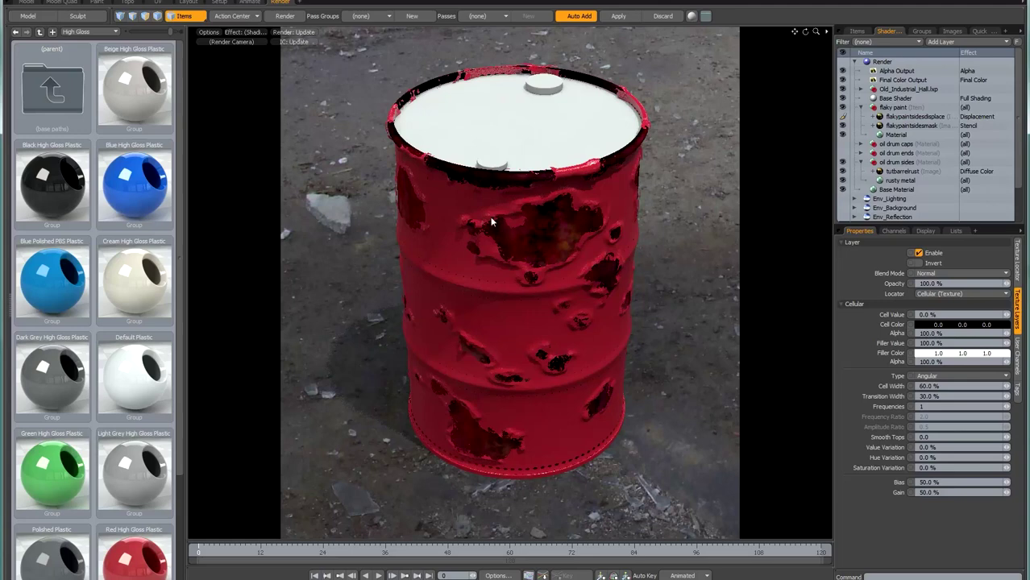
left_click(895, 135)
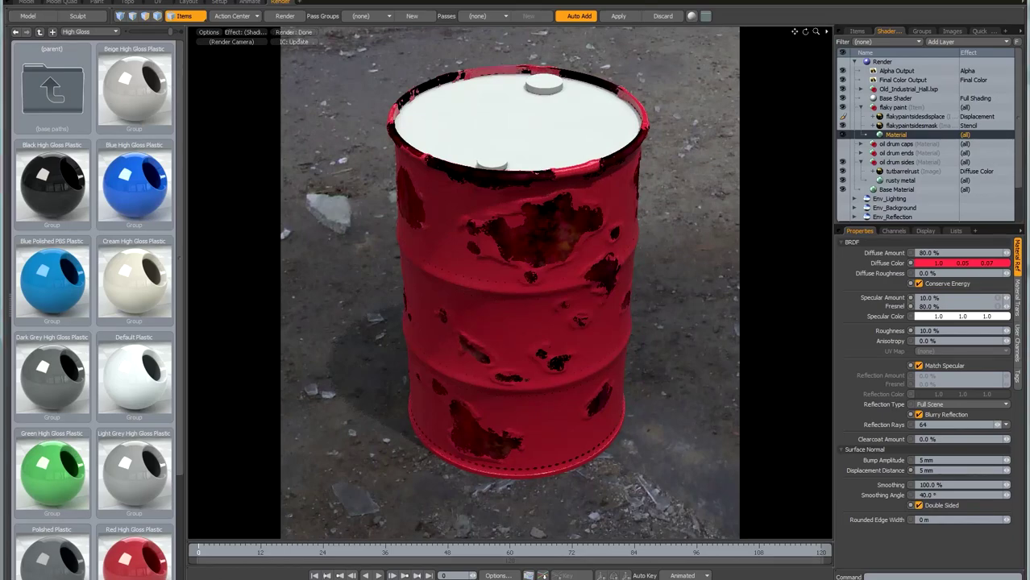
Switch to Photoshop and soften Layer 1's Outer Glow with 15% spread, a larger size and a contour point at input 63%, output 49%
key("alt+Tab")
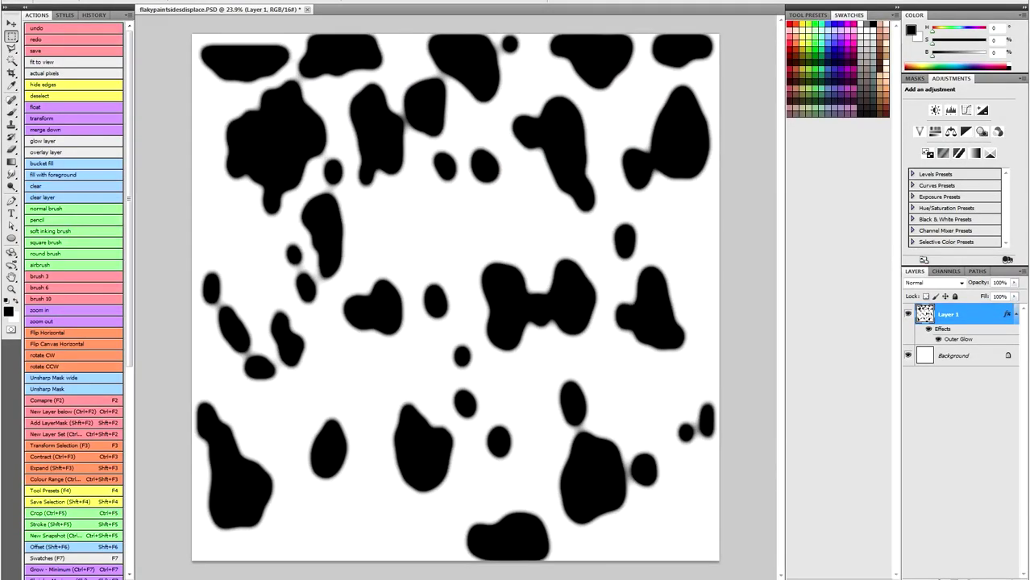
double_click(959, 339)
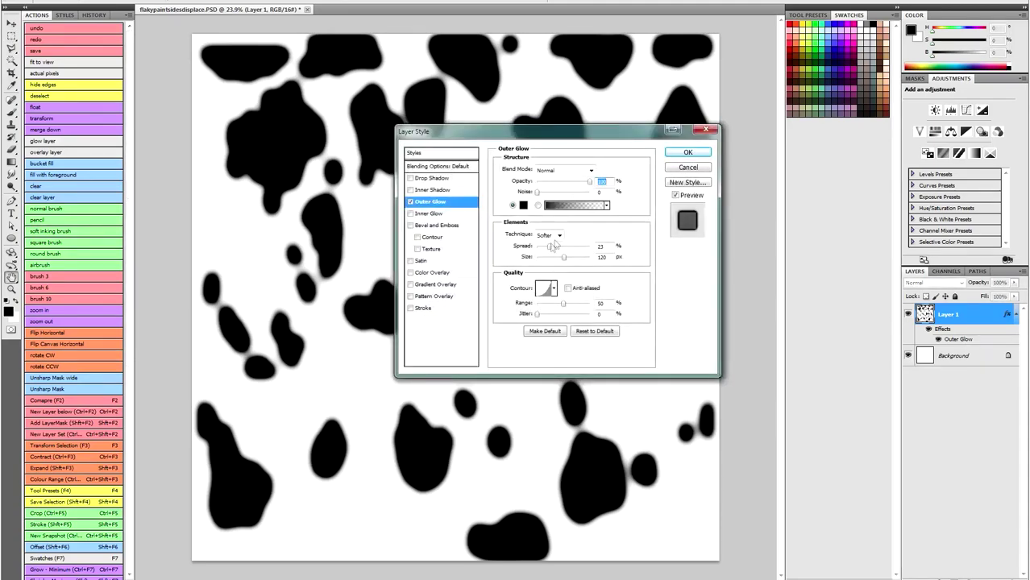
left_click_drag(551, 246, 573, 258)
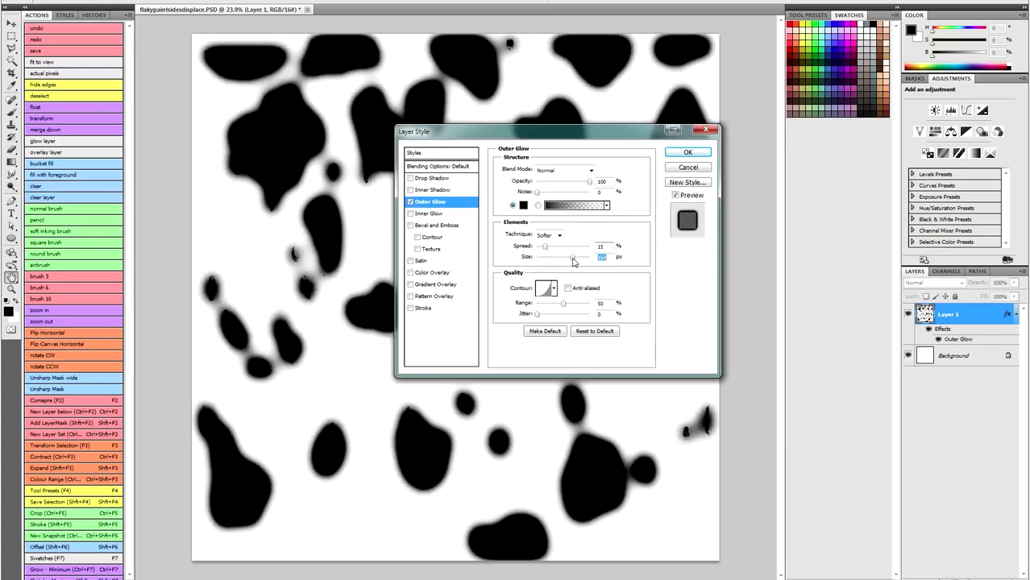
left_click(546, 288)
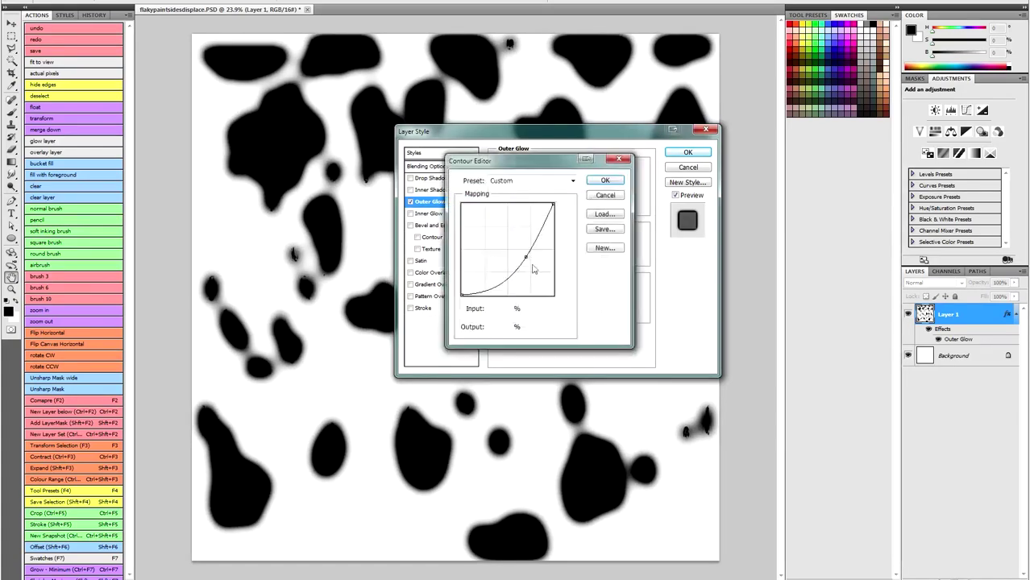
left_click_drag(526, 258, 520, 255)
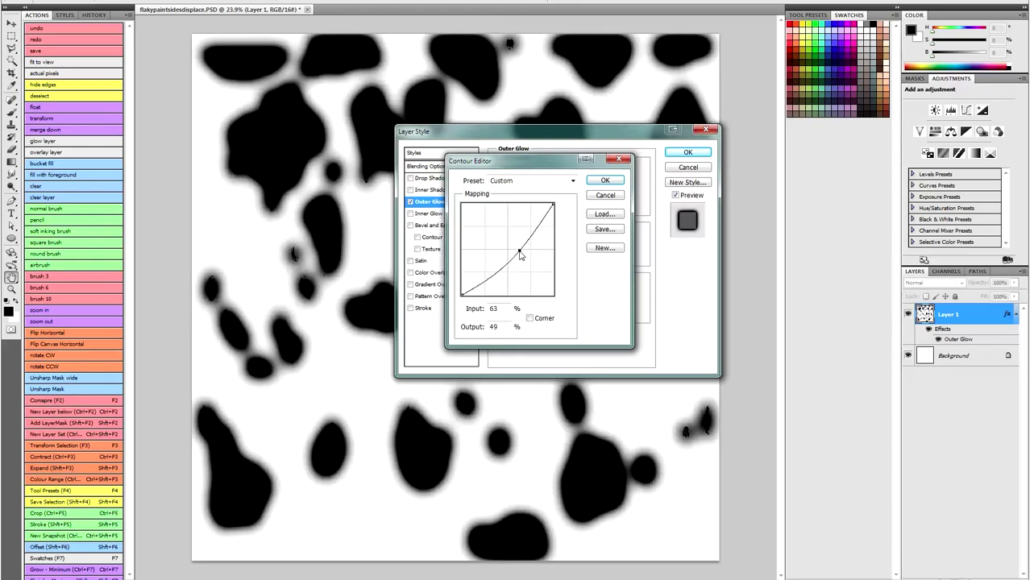
left_click(596, 179)
left_click(684, 155)
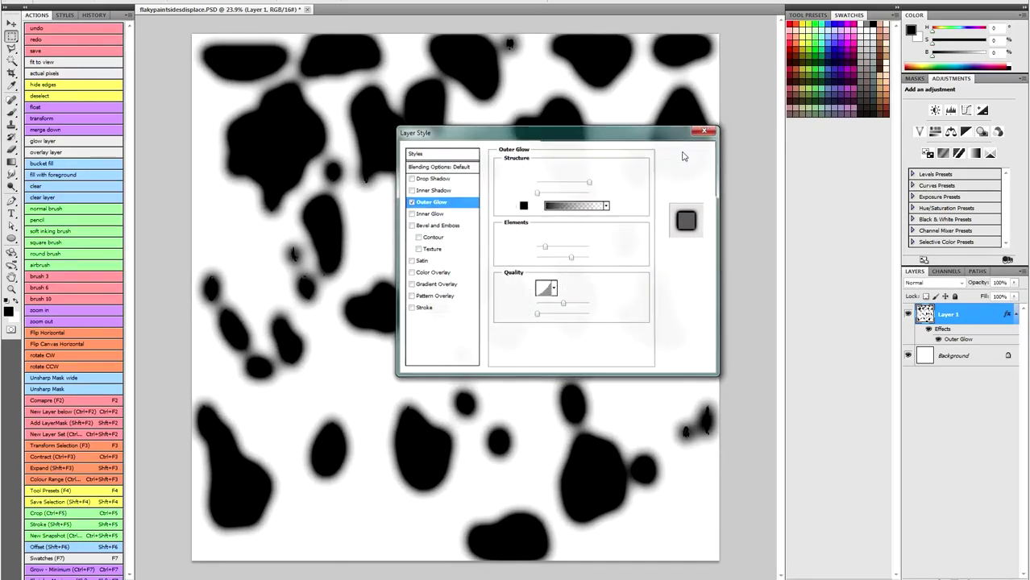
Overwrite the flakypaintsidesdisplace TIFF using LZW compression with layers discarded, and reload the changed image in modo
left_click(33, 1)
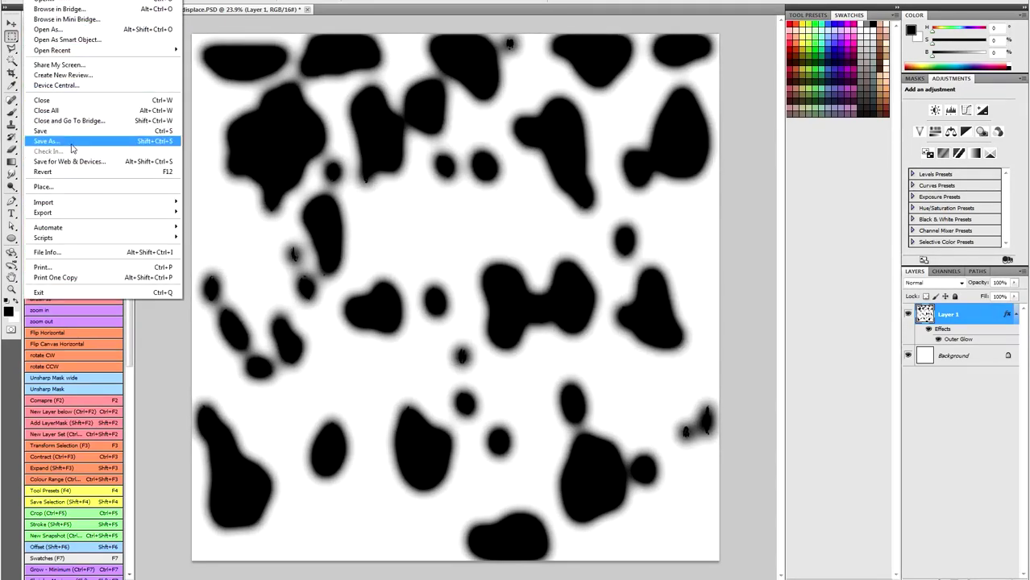
left_click(71, 146)
left_click(488, 333)
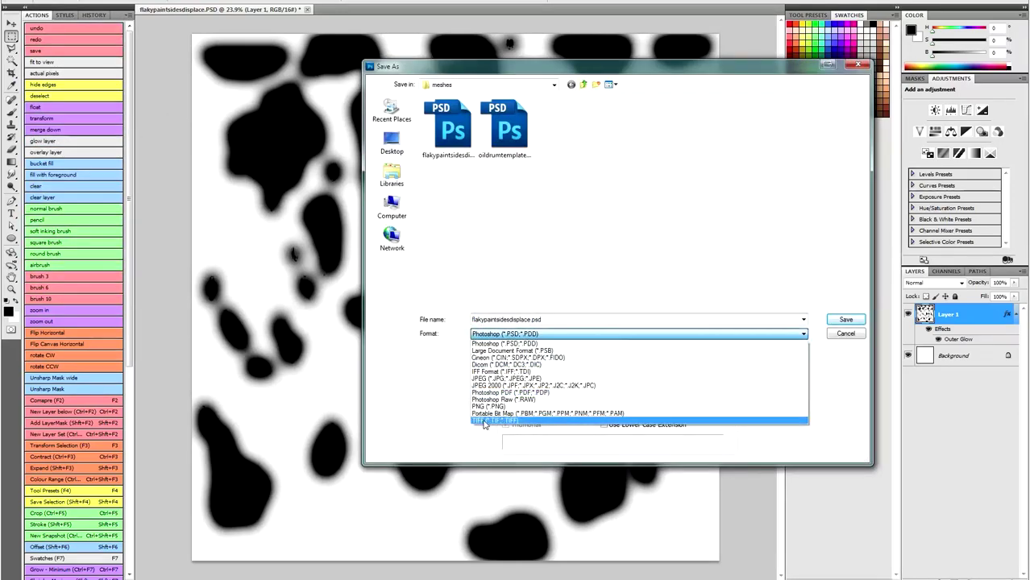
left_click(484, 421)
left_click(843, 319)
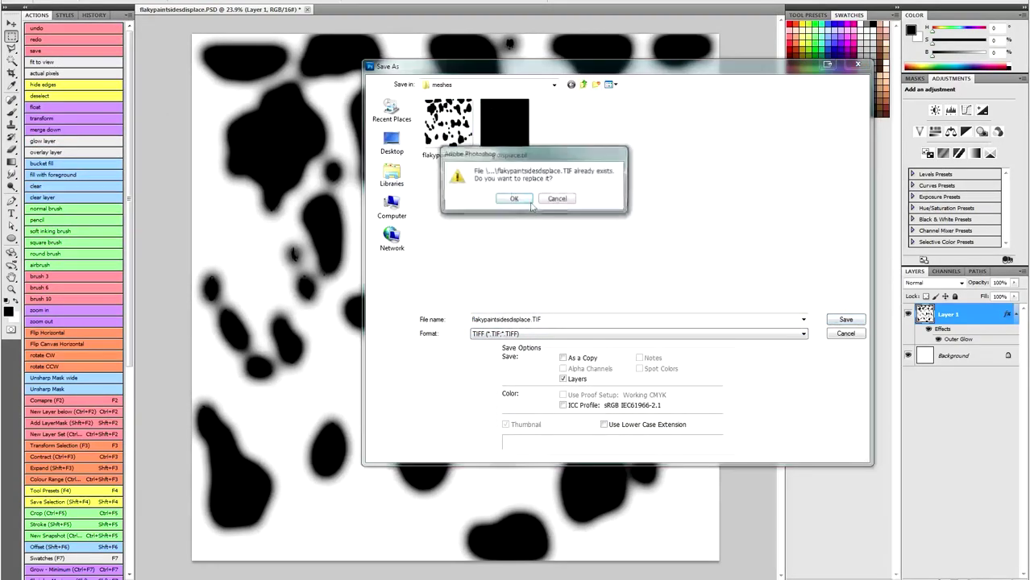
left_click(515, 200)
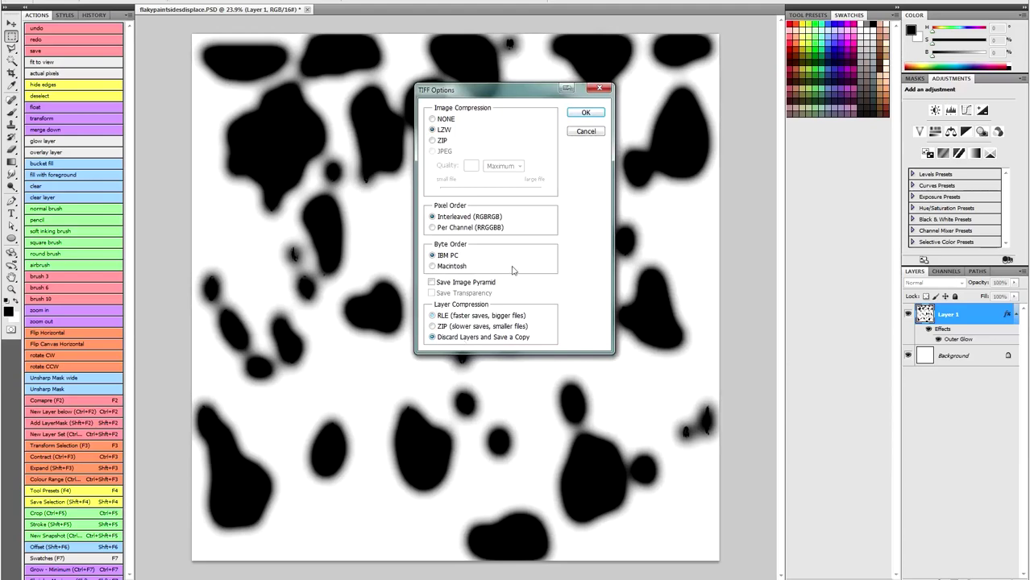
left_click(584, 116)
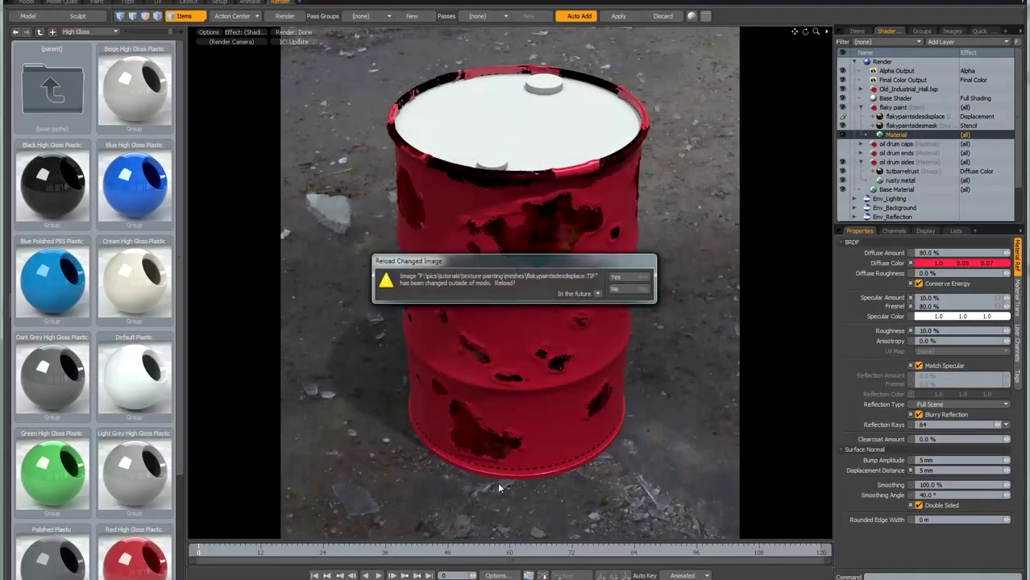
left_click(625, 304)
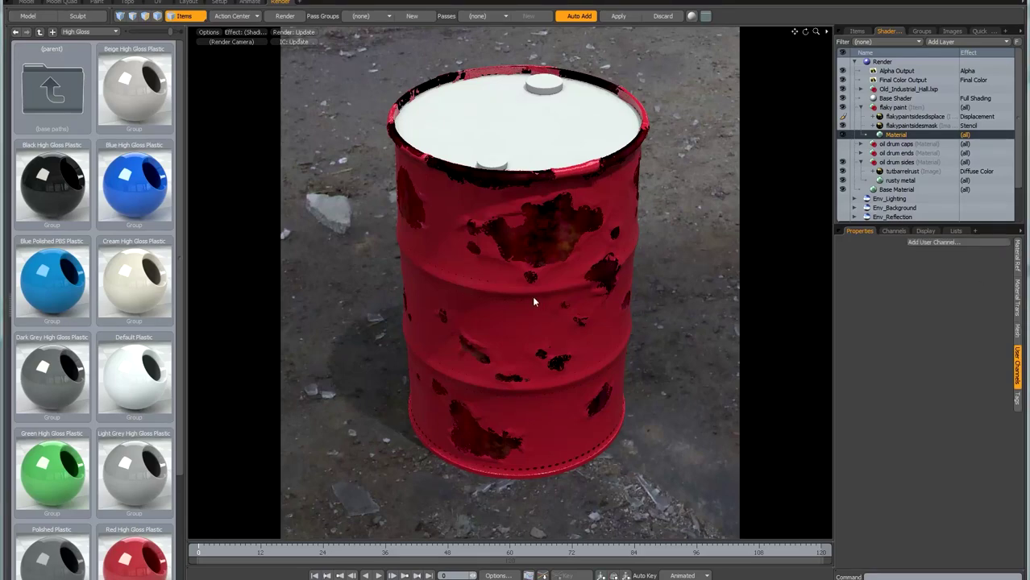
Offset all polygons of the flaky paint mesh with the Push tool at a distance of 0.5
left_click(27, 2)
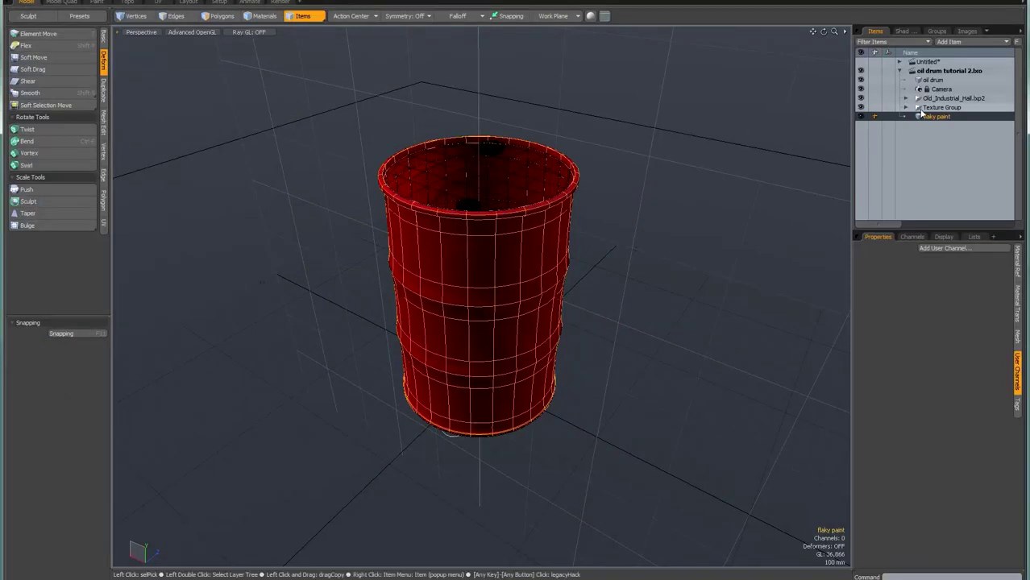
left_click(219, 16)
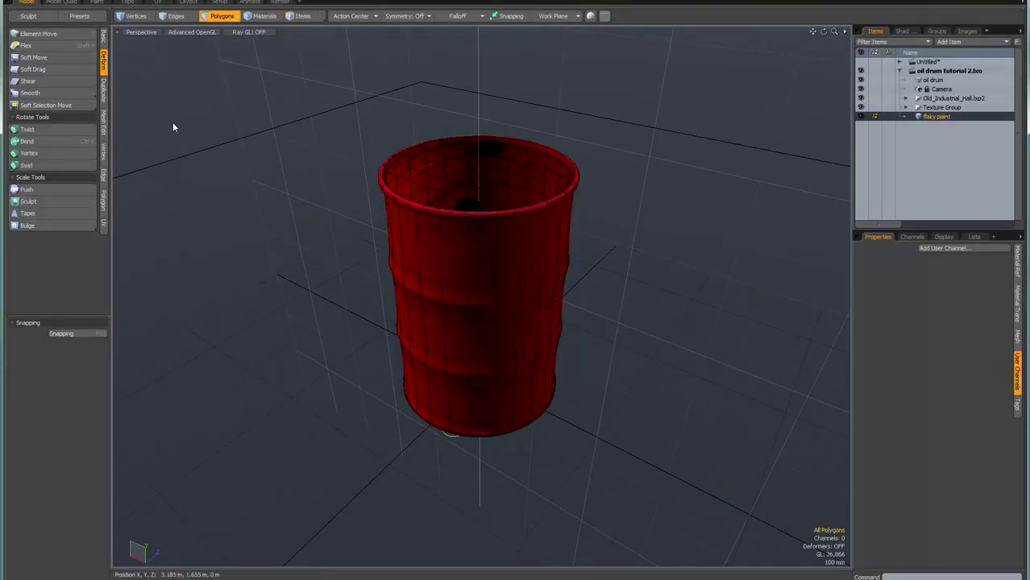
left_click(60, 190)
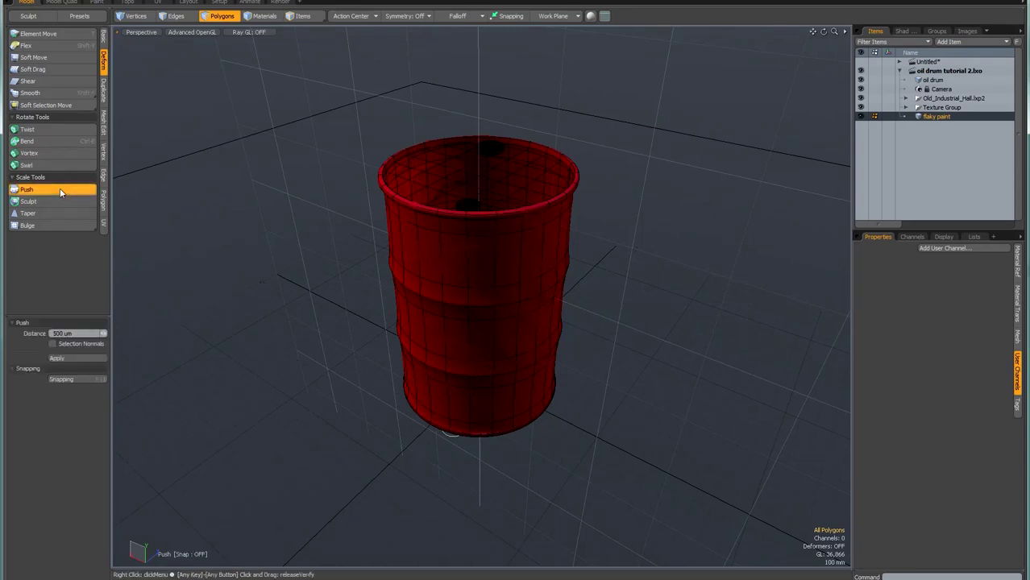
left_click(244, 247)
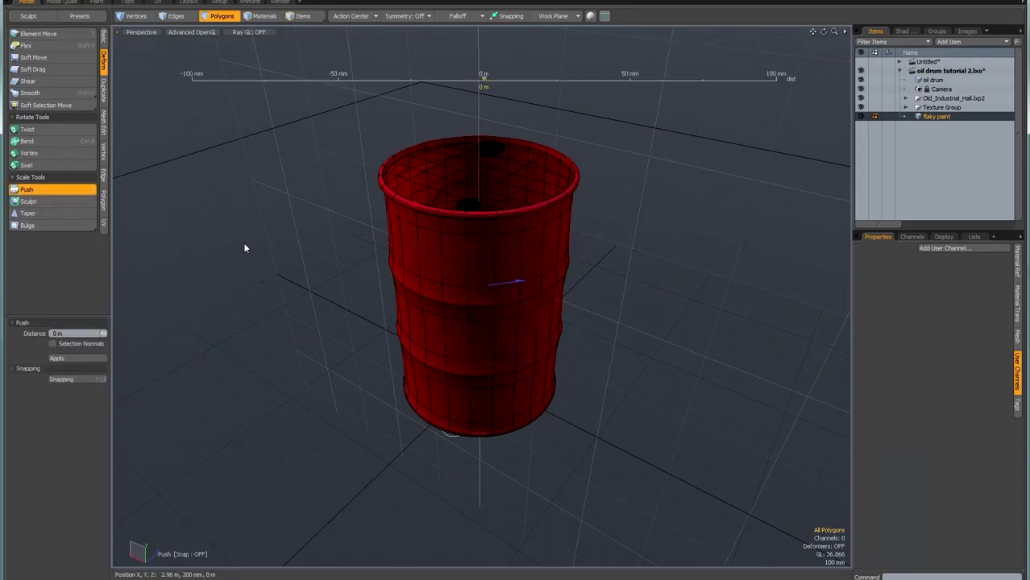
left_click(60, 333)
type("0")
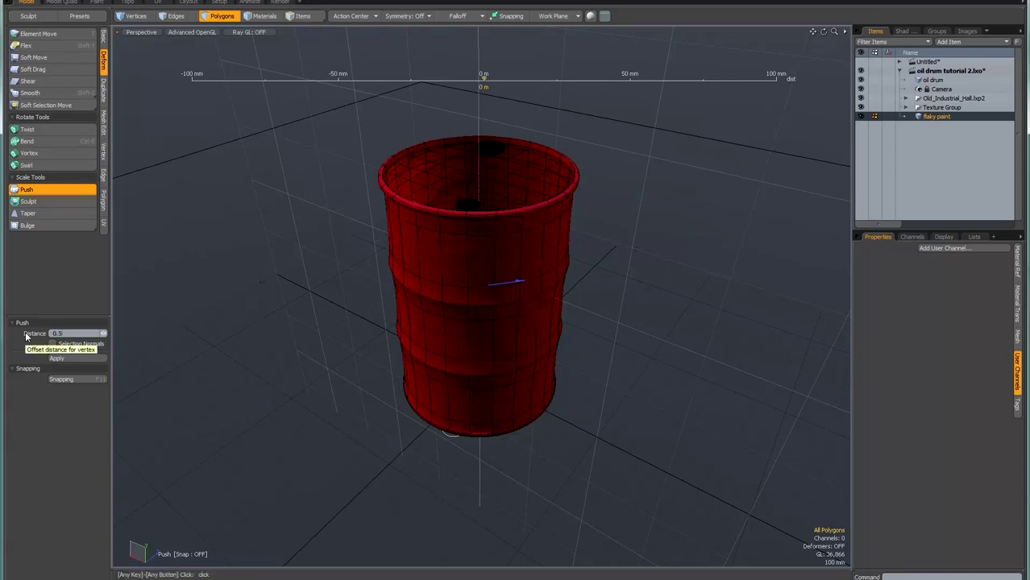
key("space")
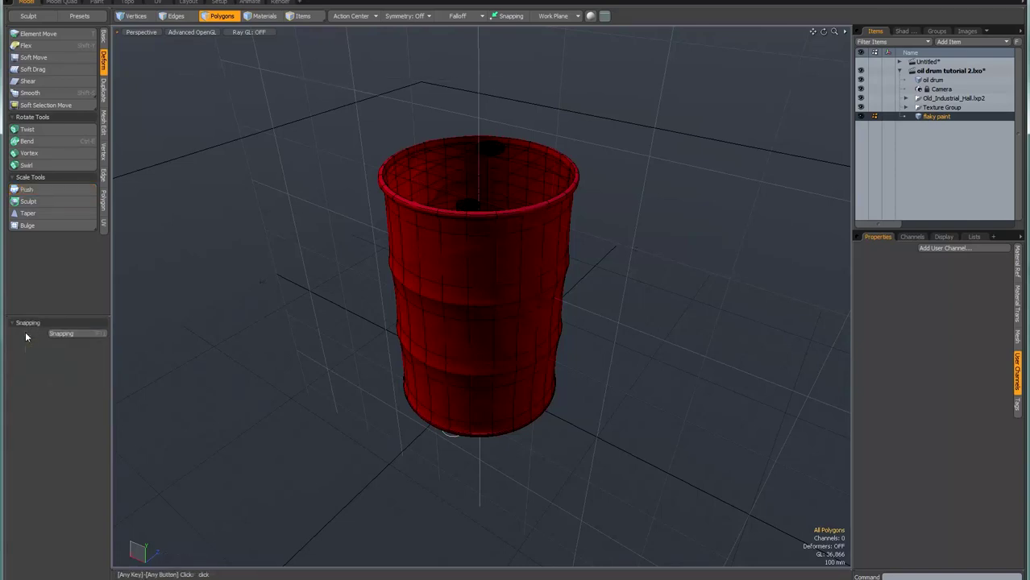
Enable Displacement as Bump in the render settings and check the flaky paint material's properties
left_click(284, 3)
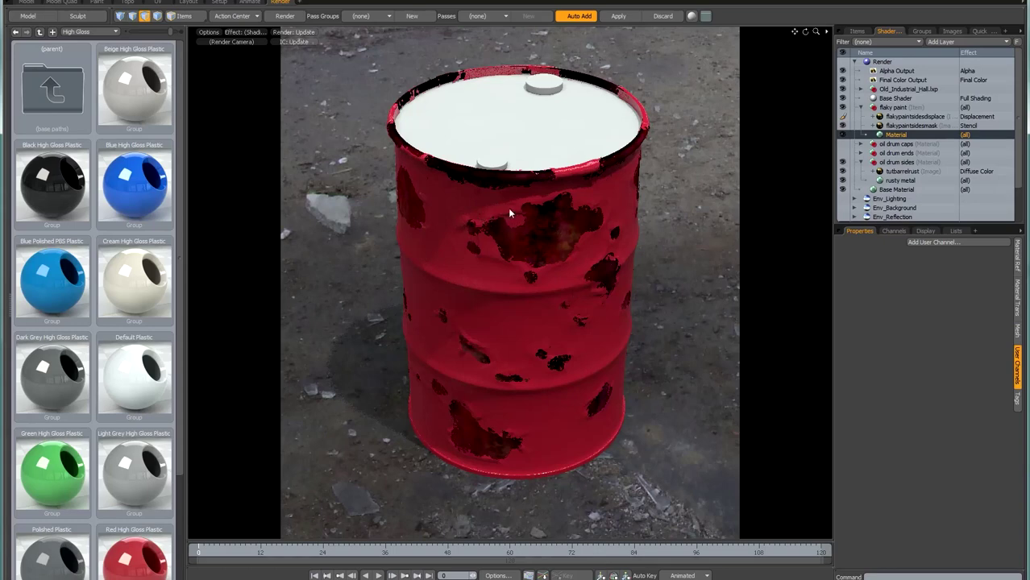
left_click(883, 61)
left_click(1017, 276)
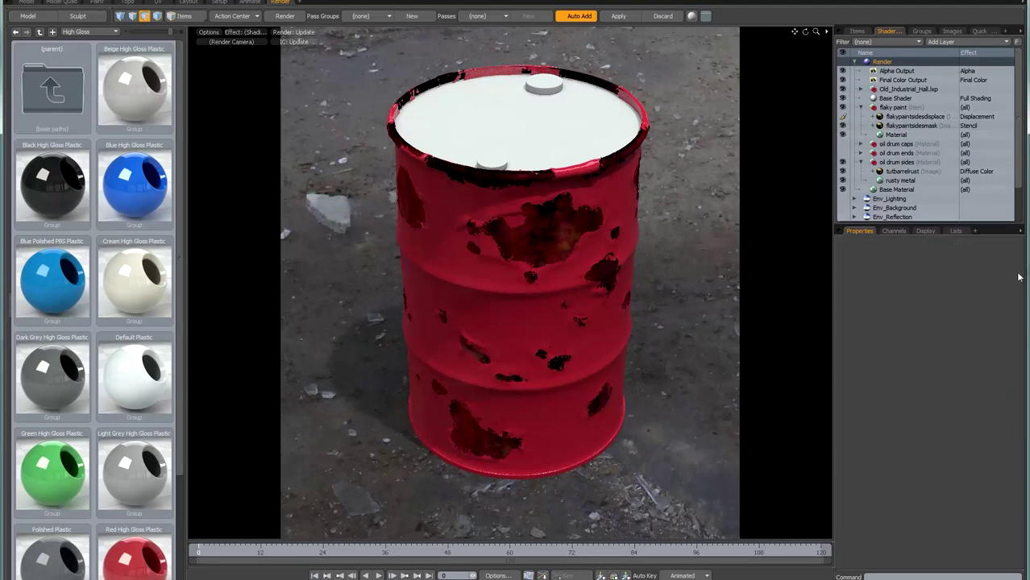
left_click(919, 521)
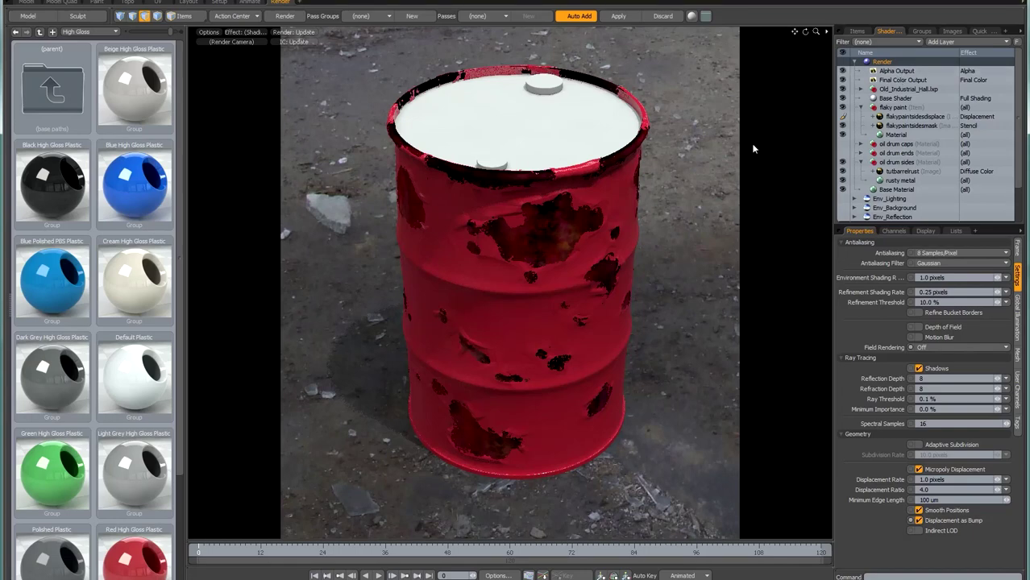
left_click(901, 135)
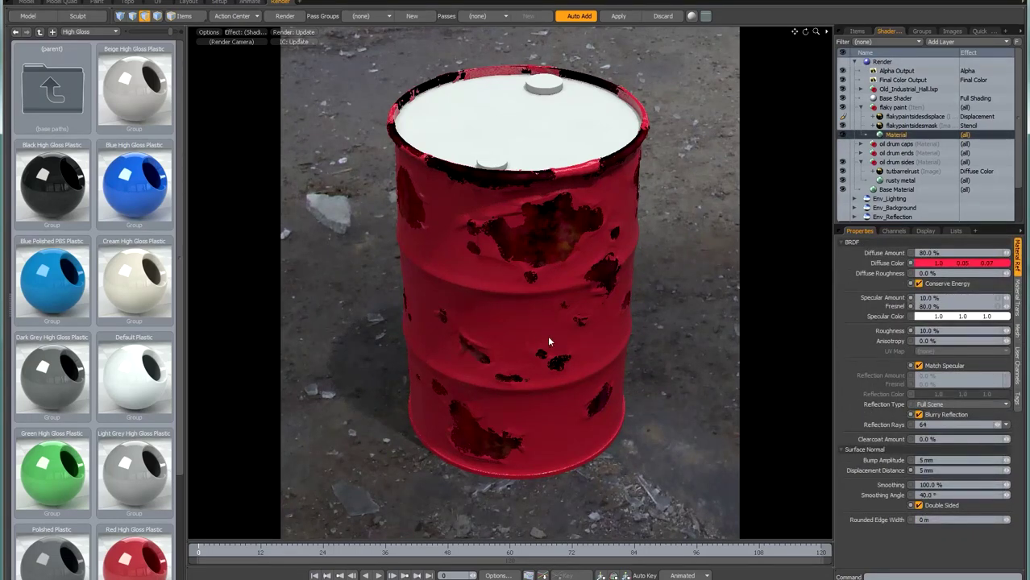
Try 50% opacity on the Cellular layer mask of flakypaintsidesdisplace, and reduce it to 40%
left_click(915, 116)
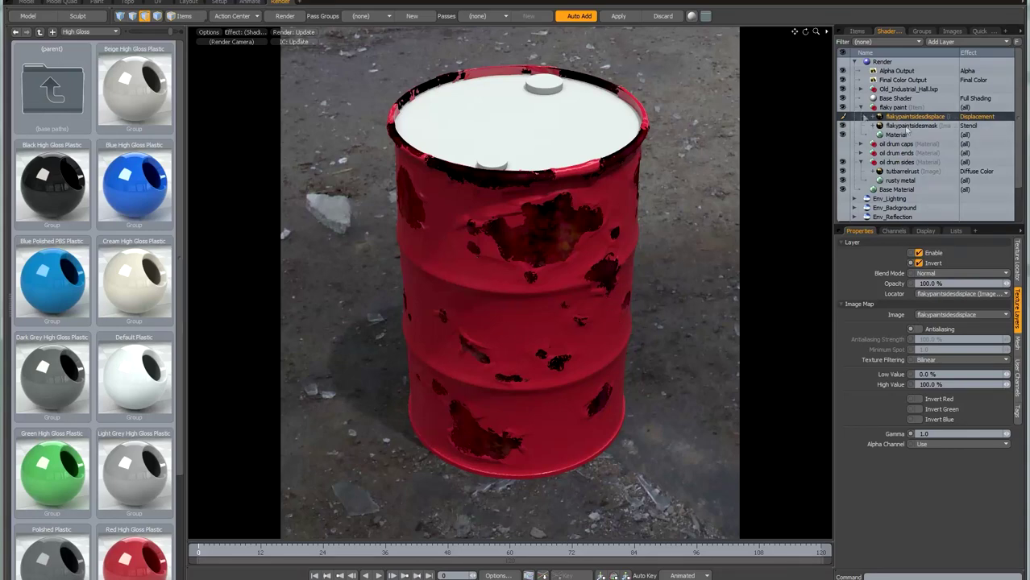
left_click(872, 116)
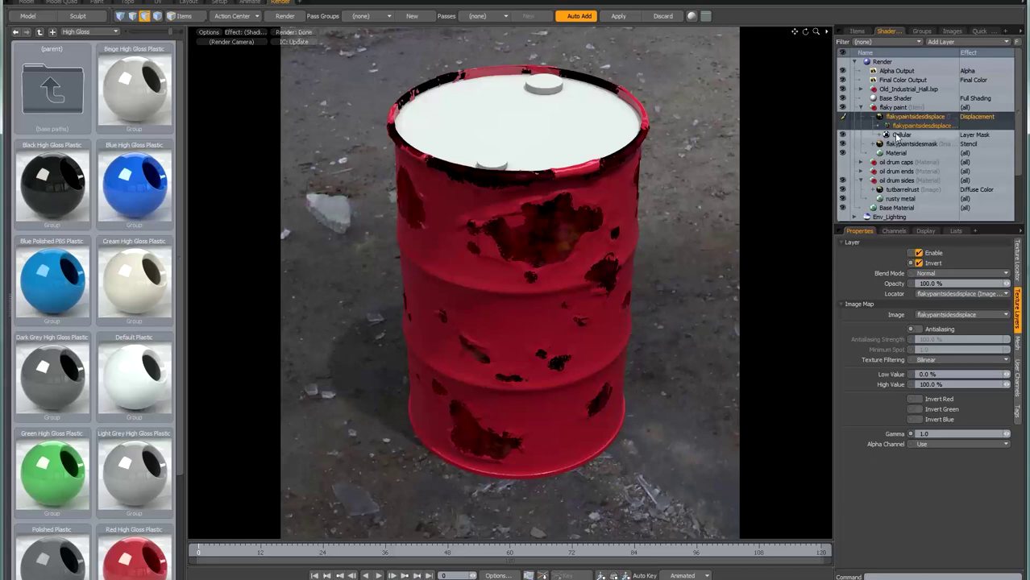
left_click(899, 135)
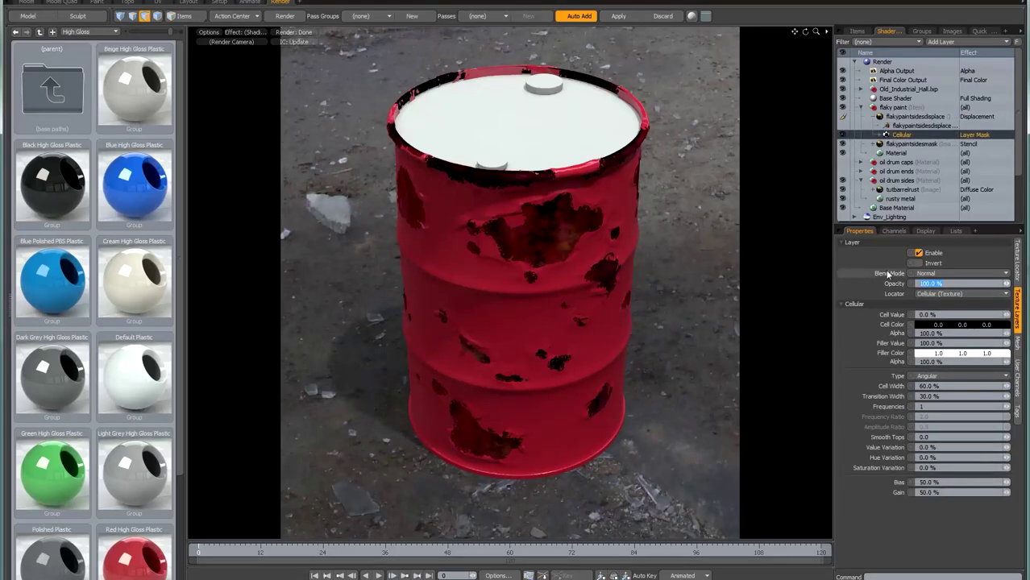
type("50")
key("Return")
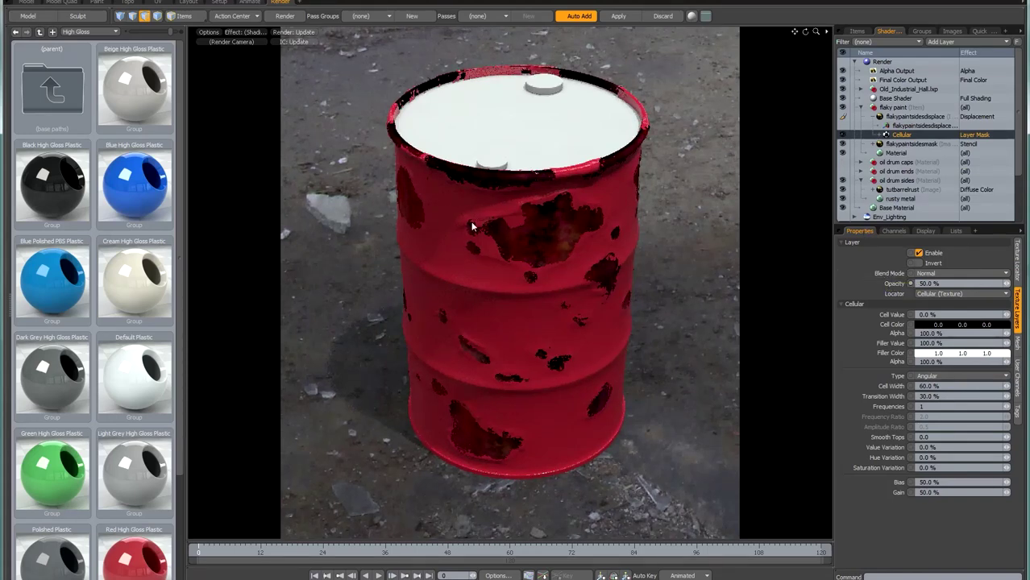
left_click(927, 284)
type("40")
key("Return")
left_click(878, 117)
Add a Noise texture above the flakypaintsidesdisplace layer in the flaky paint group
left_click(909, 118)
left_click(941, 41)
mouse_move(948, 42)
mouse_move(935, 118)
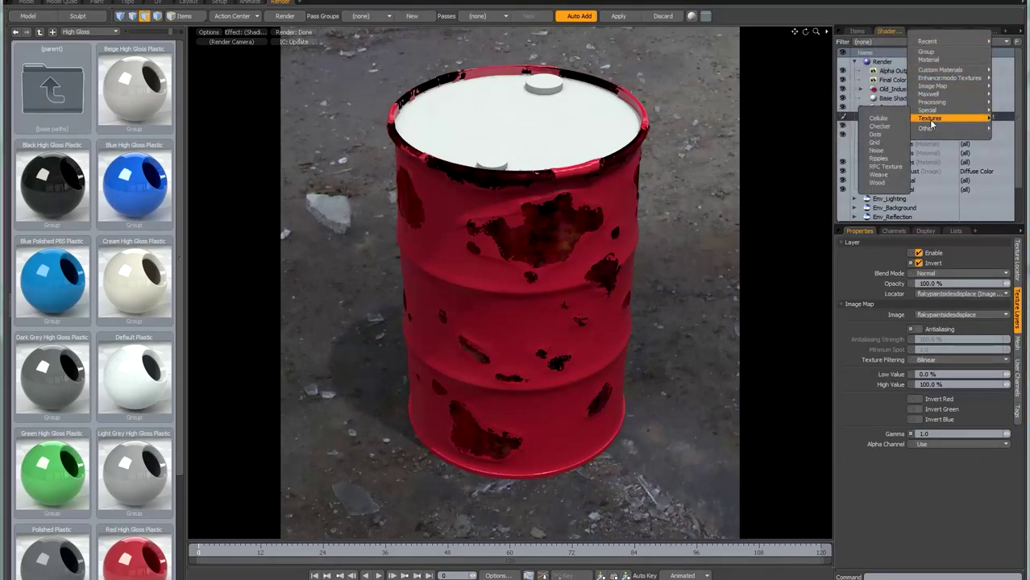
left_click(876, 150)
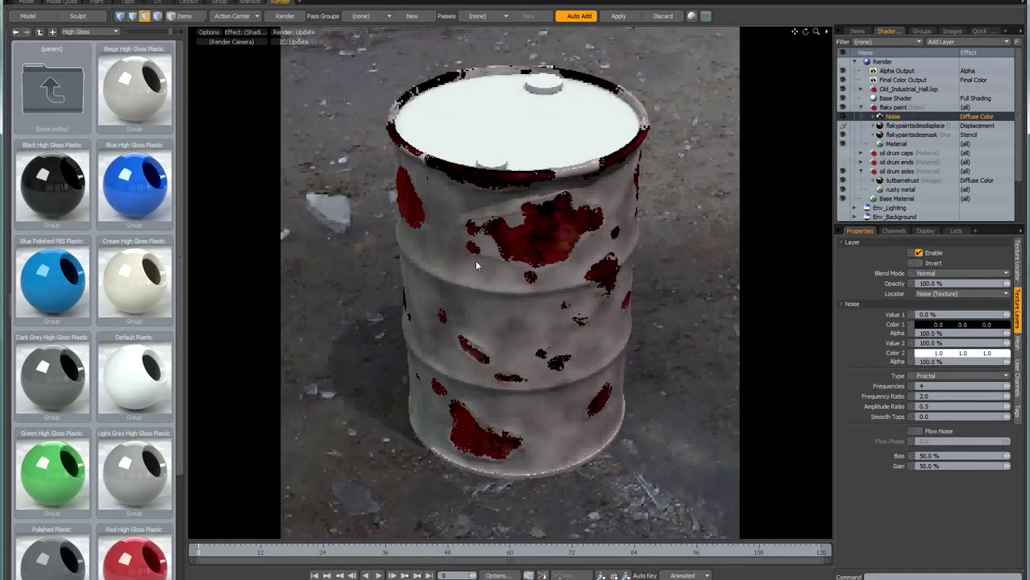
Set the flaky paint Noise texture's size to 2 mm on all axes and change its effect to Bump
left_click(1018, 262)
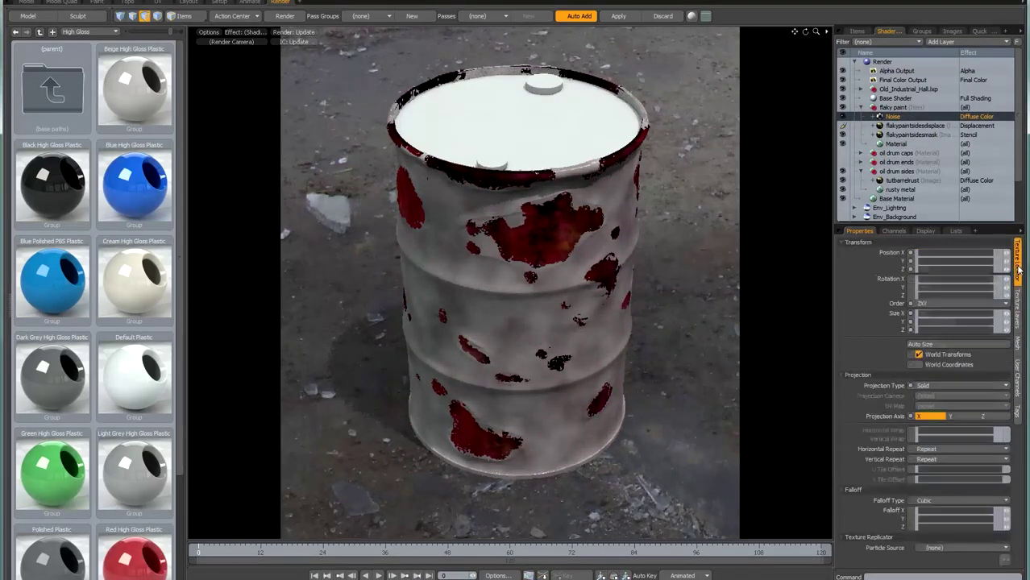
left_click(986, 313)
type("2m")
key("Return")
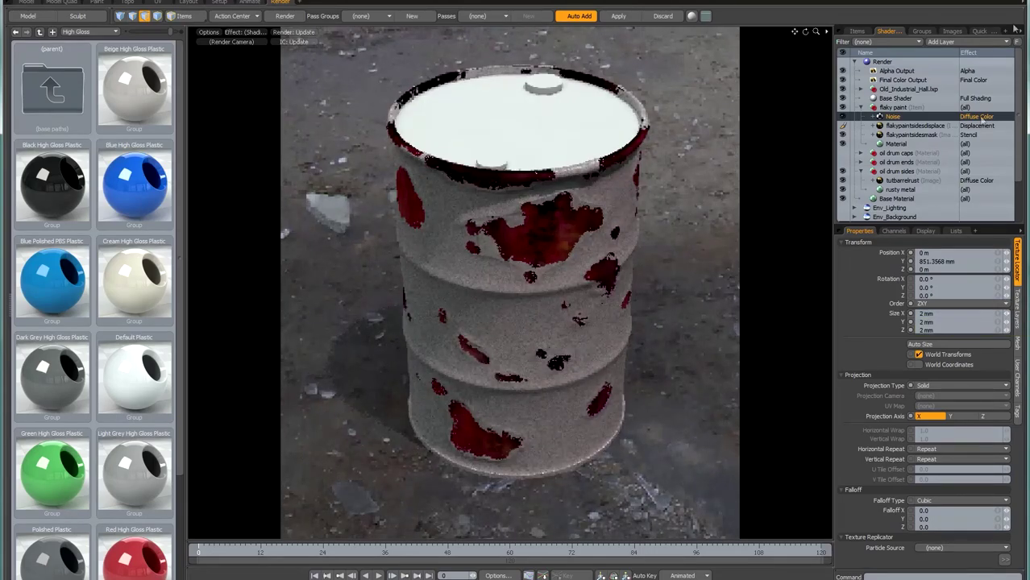
left_click(979, 117)
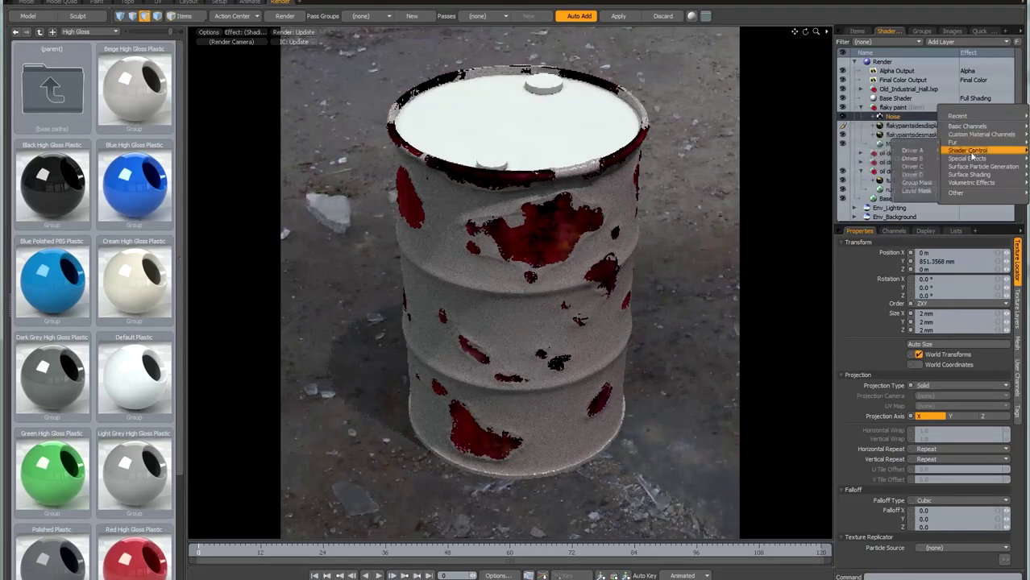
mouse_move(965, 174)
left_click(913, 175)
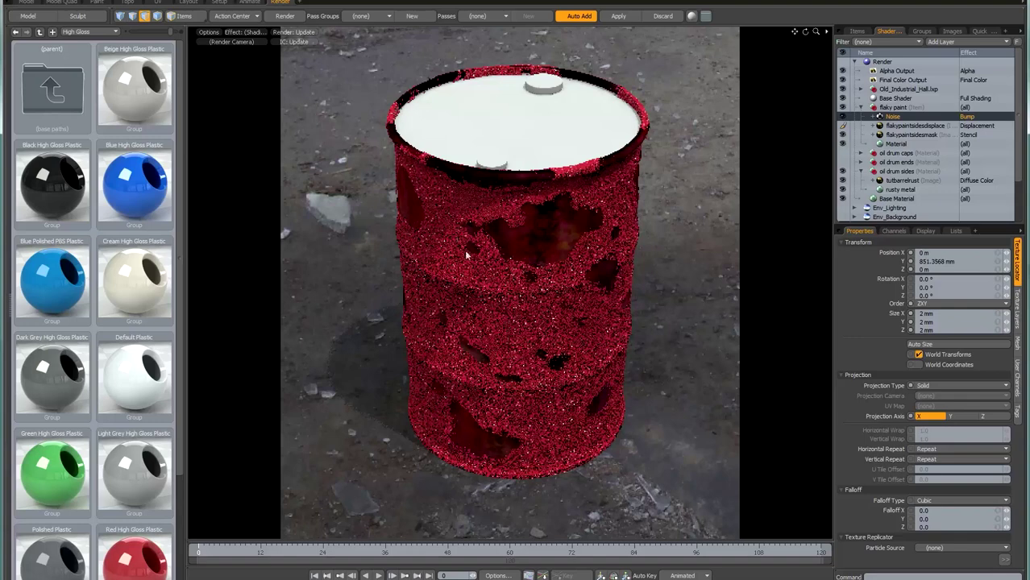
Set the flaky paint material's bump amplitude to 500 um
left_click(897, 144)
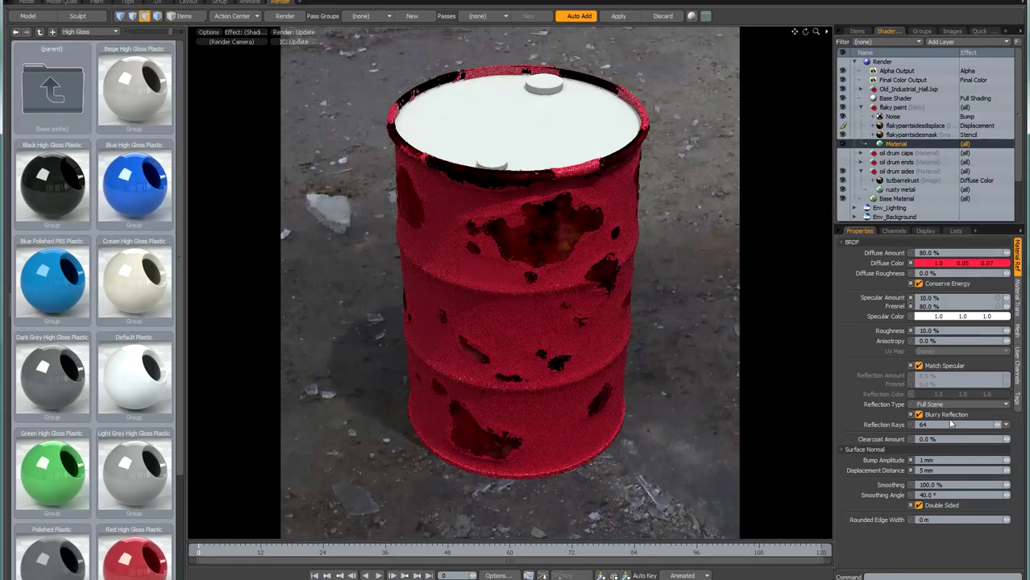
left_click(943, 461)
key("Return")
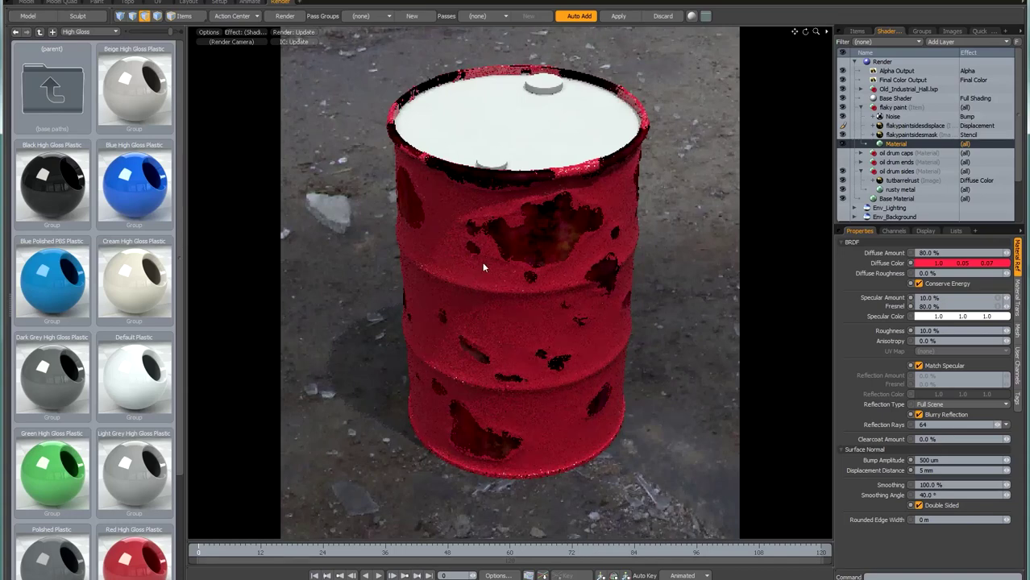
Set the Noise bump texture's size to 5 mm
left_click(901, 118)
left_click(1018, 272)
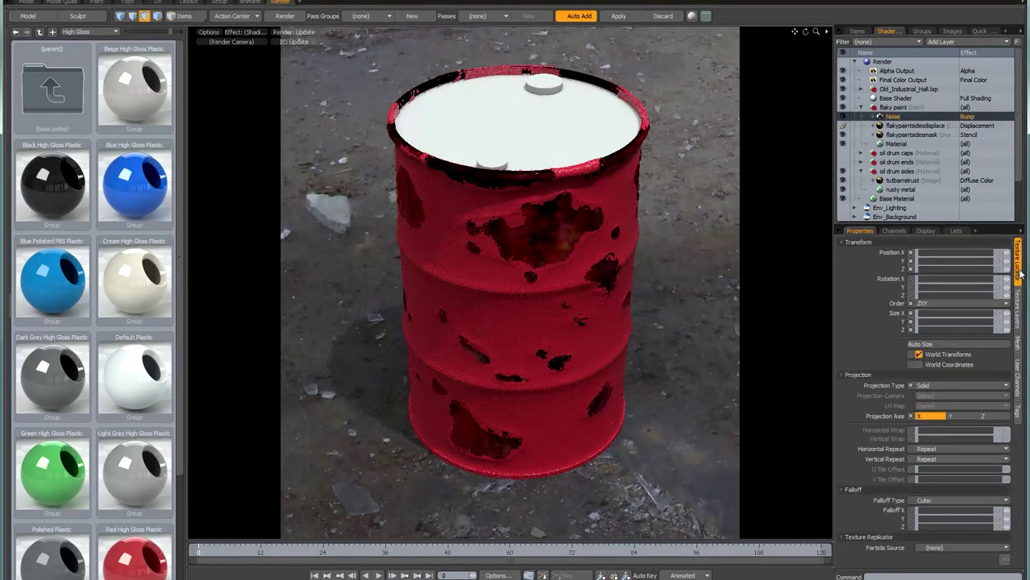
left_click(998, 316)
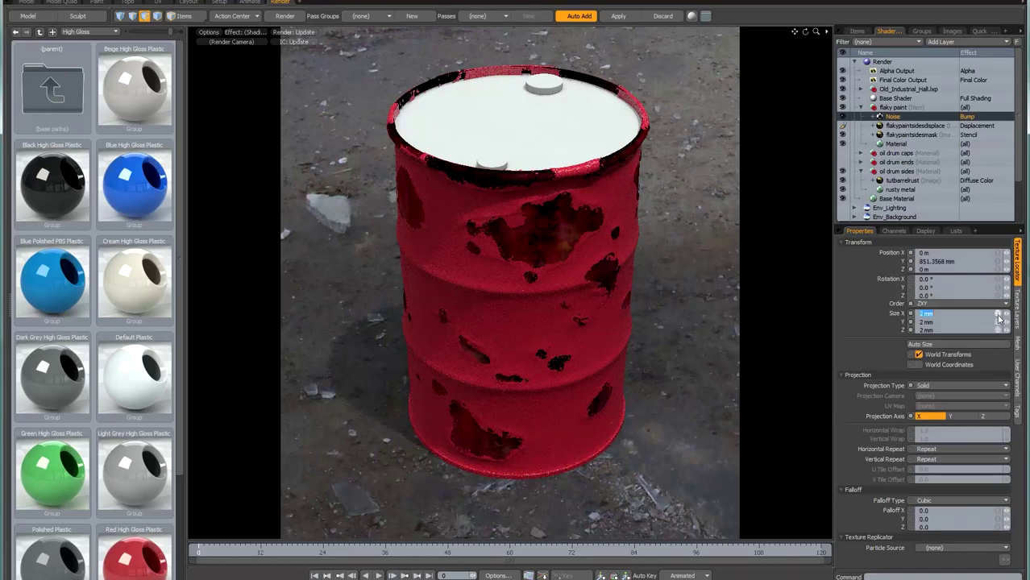
type("5 mm")
key("Return")
Add a new image map above the Noise layer, saved in the meshes folder as 16-bit PNG paintdisplace2
left_click(944, 41)
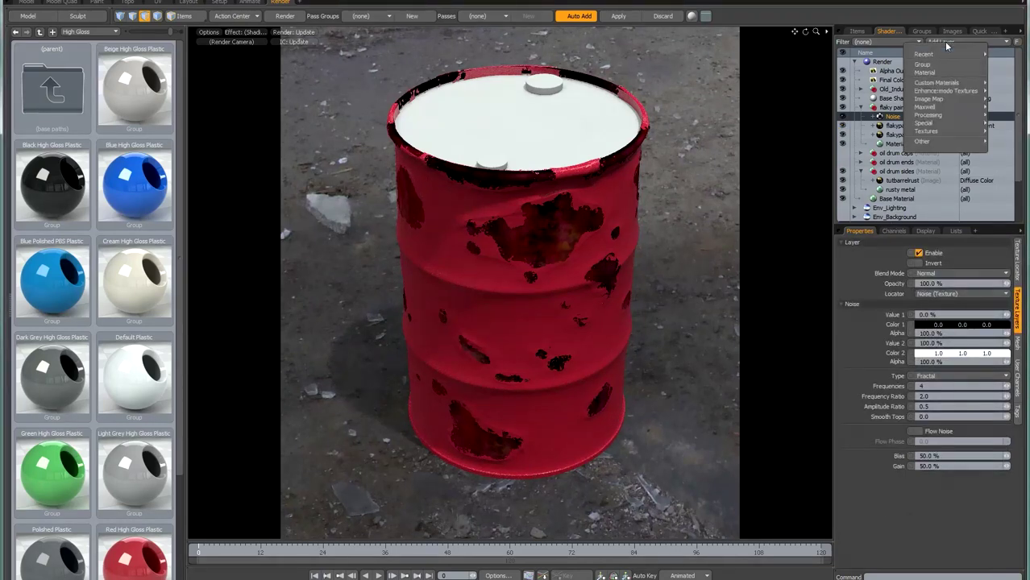
mouse_move(929, 98)
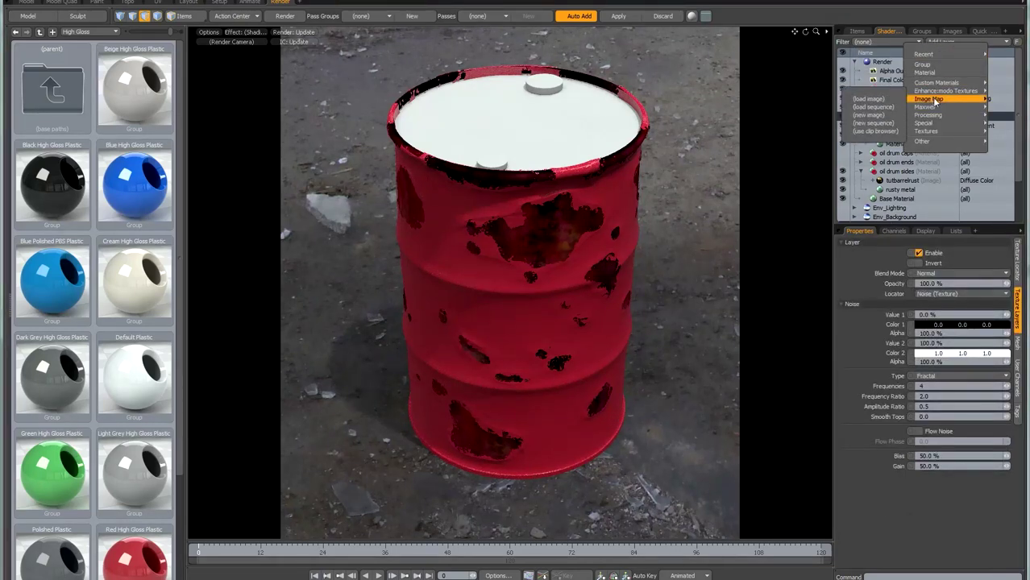
left_click(869, 114)
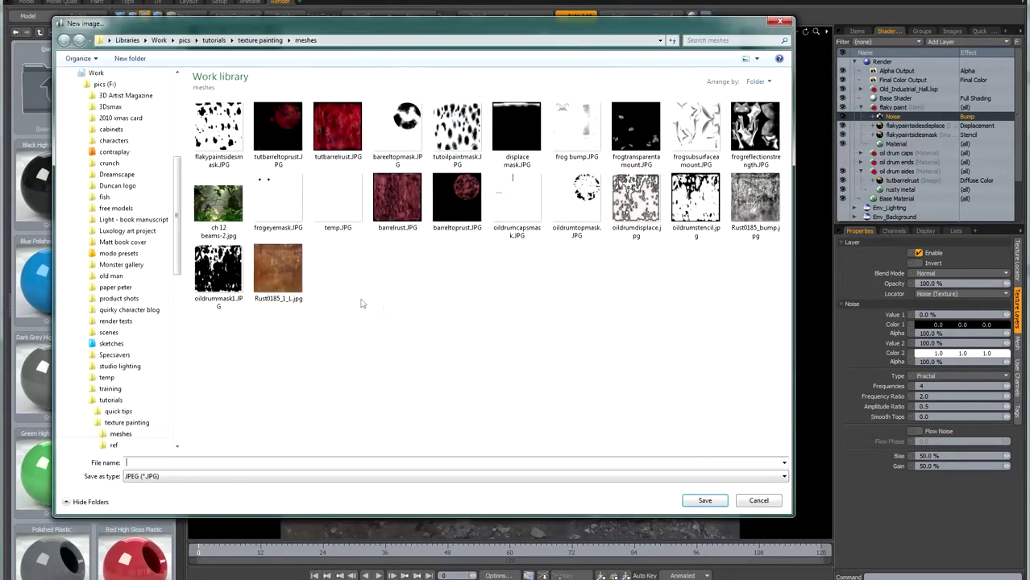
left_click(233, 478)
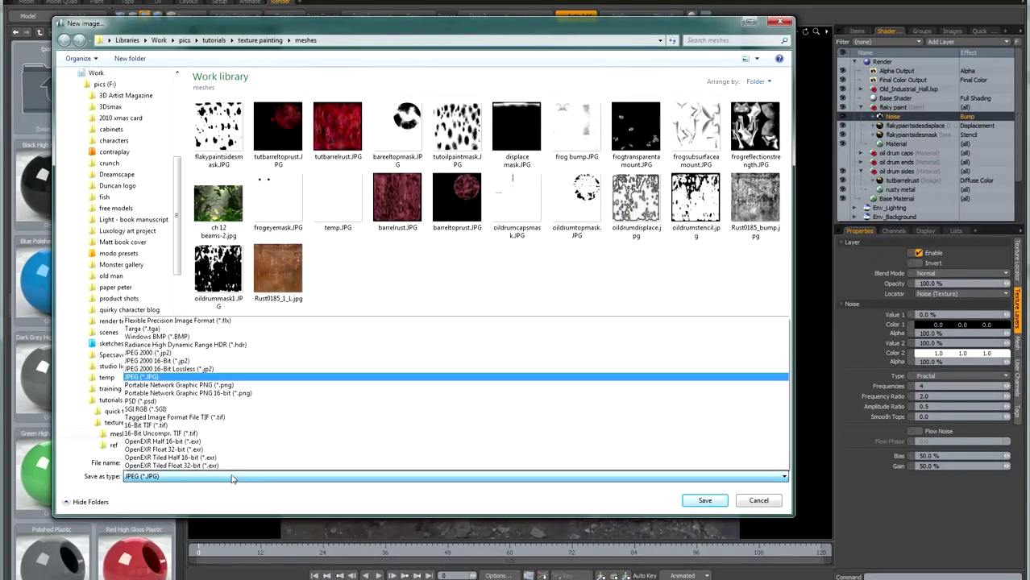
left_click(216, 394)
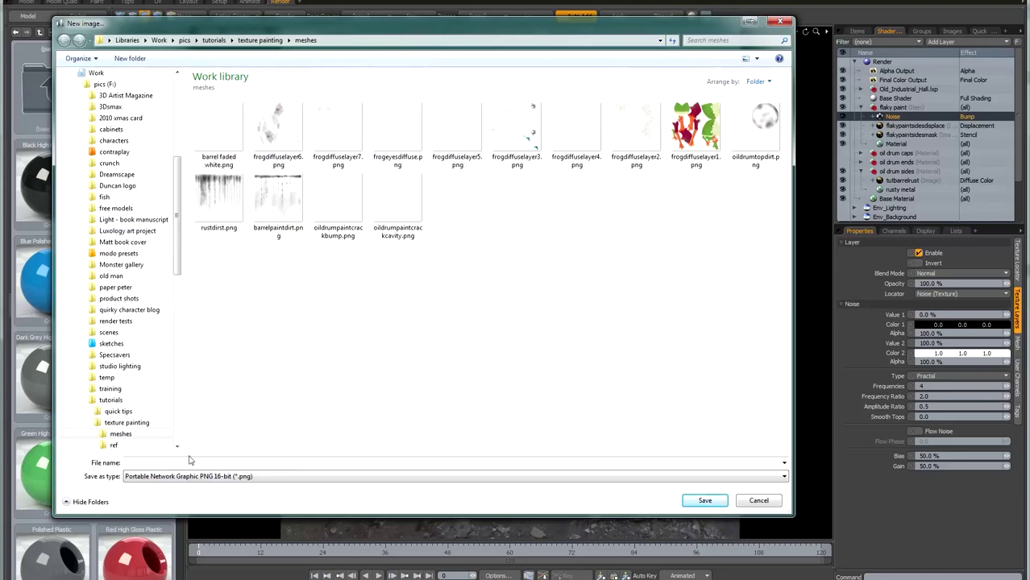
type("paint")
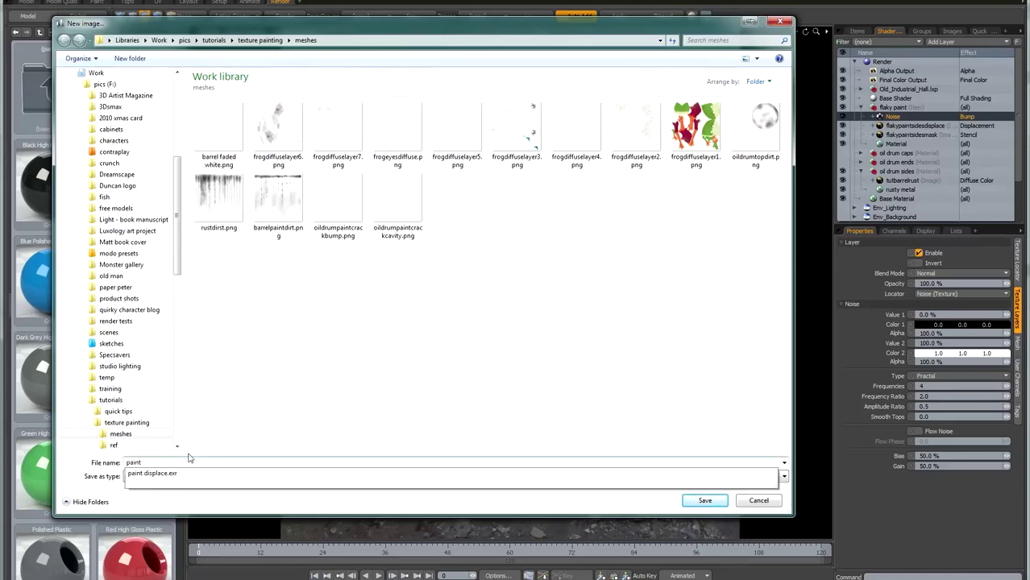
type("displace")
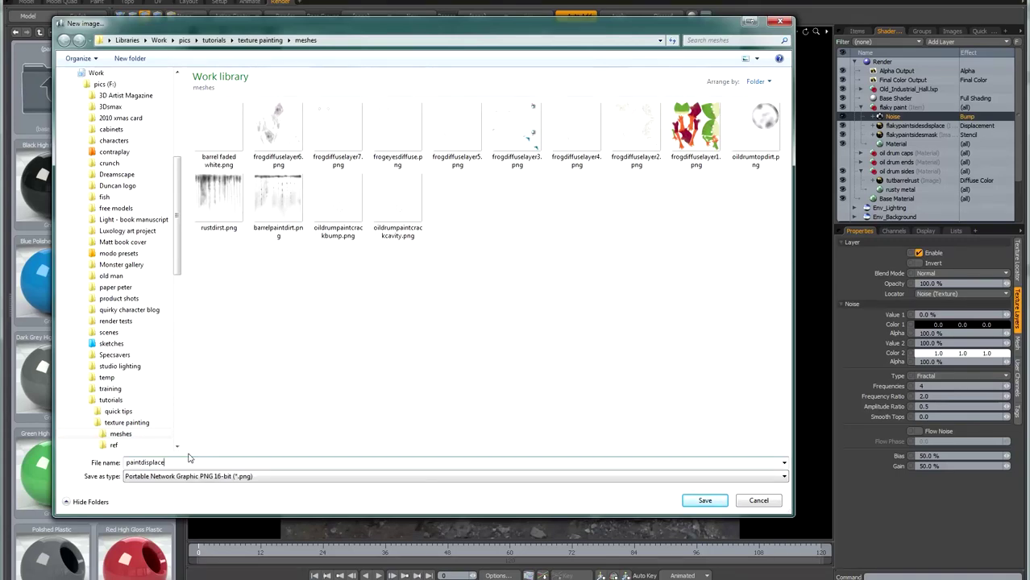
left_click(705, 501)
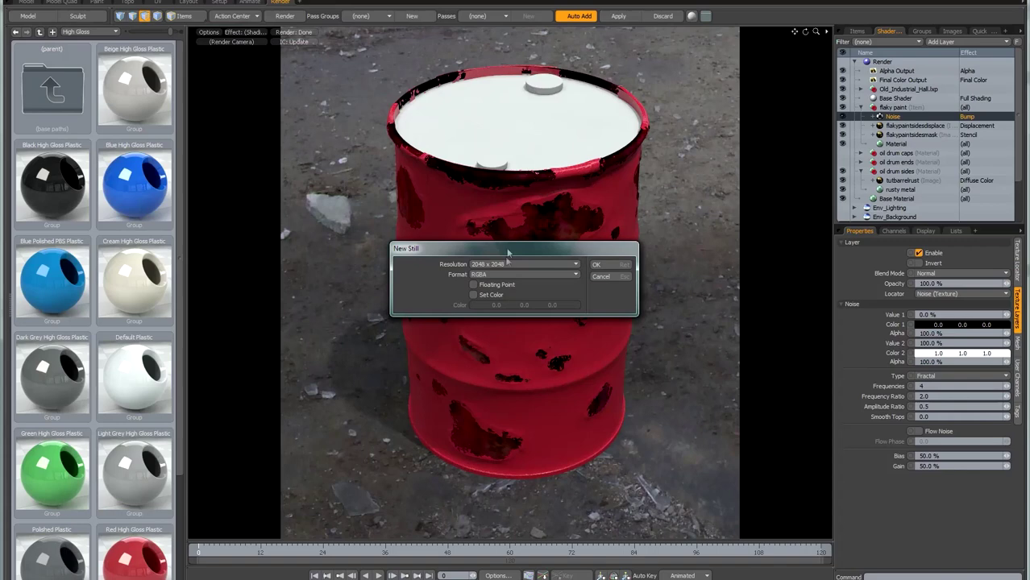
Create the new still image at a resolution of 4096 x 4096
left_click(507, 264)
left_click(506, 270)
left_click(617, 267)
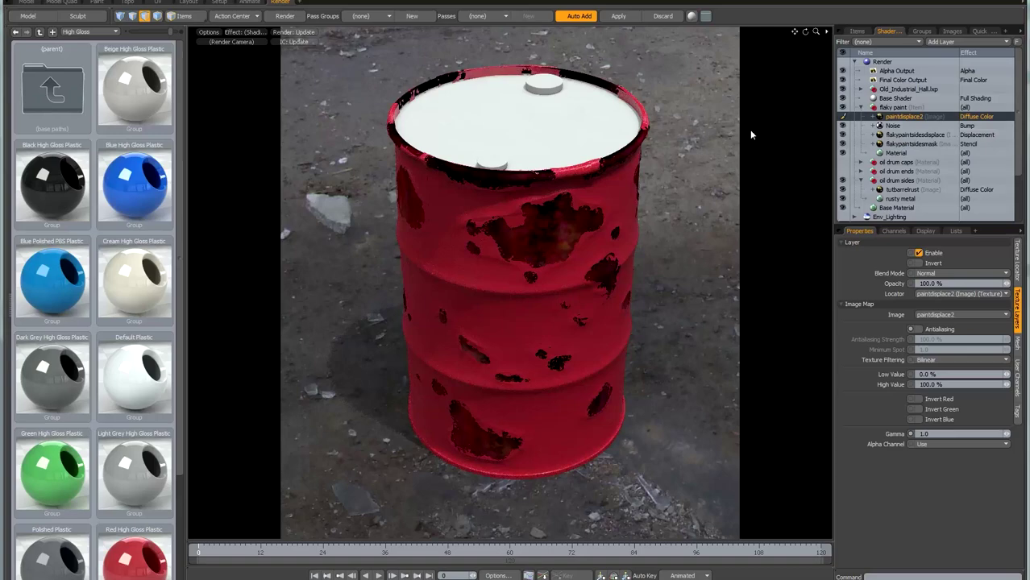
Switch to the Paint layout and view the flaky paint drum through the render camera
left_click(100, 3)
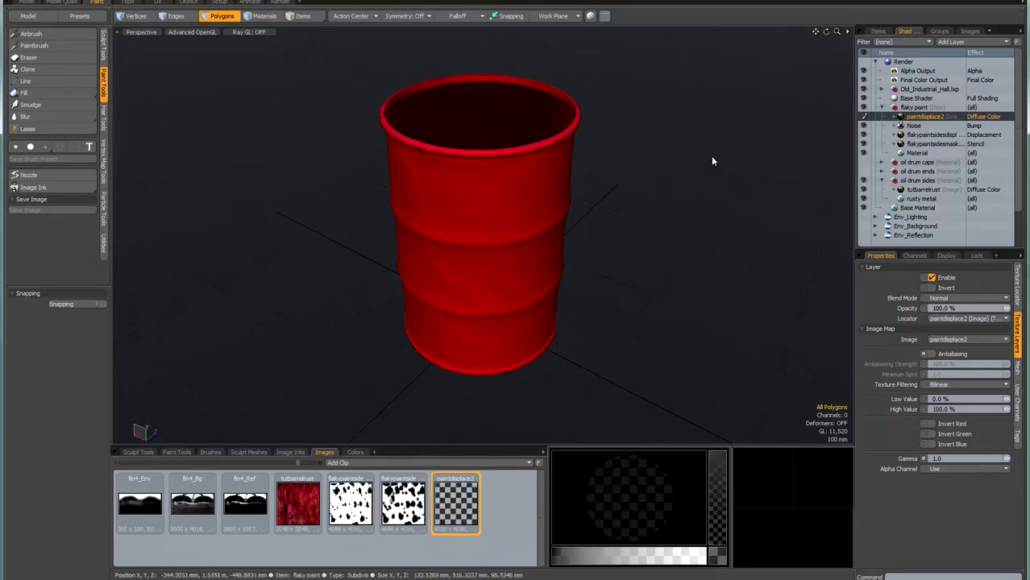
left_click(877, 31)
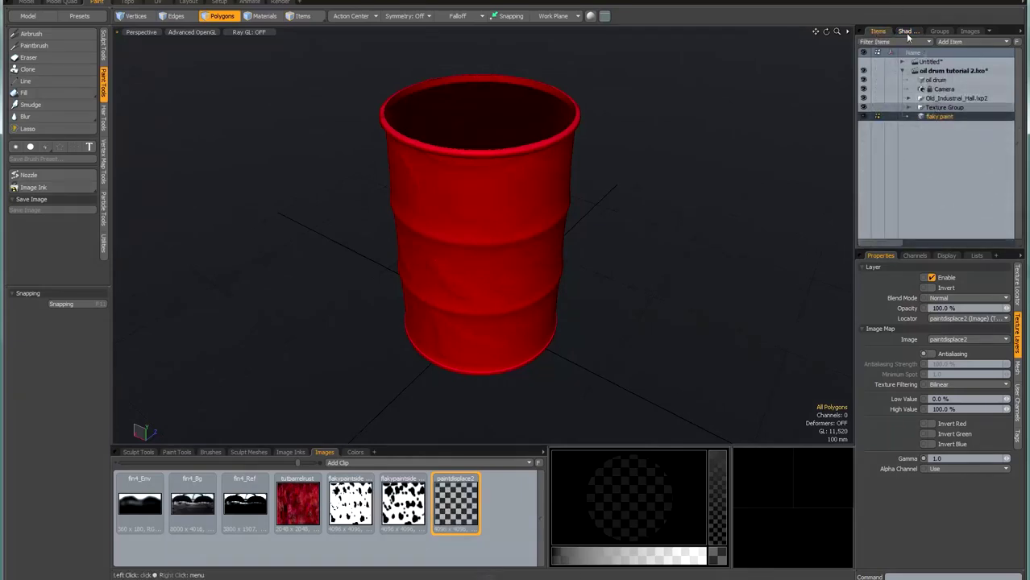
left_click(906, 31)
mouse_move(482, 179)
left_mouse_down()
mouse_move(484, 219)
mouse_move(612, 200)
mouse_move(549, 203)
left_mouse_up()
left_click(141, 31)
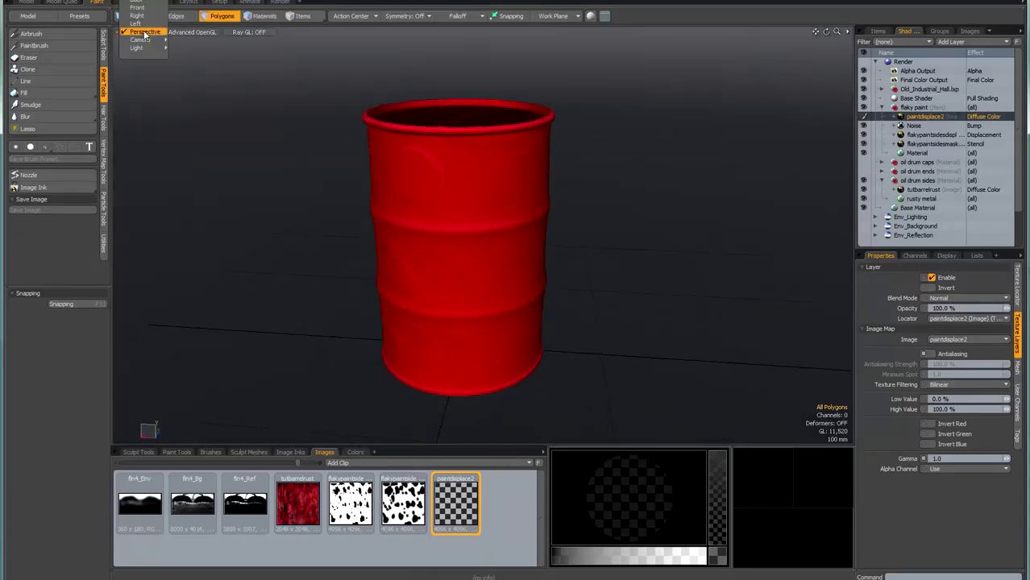
left_click(193, 47)
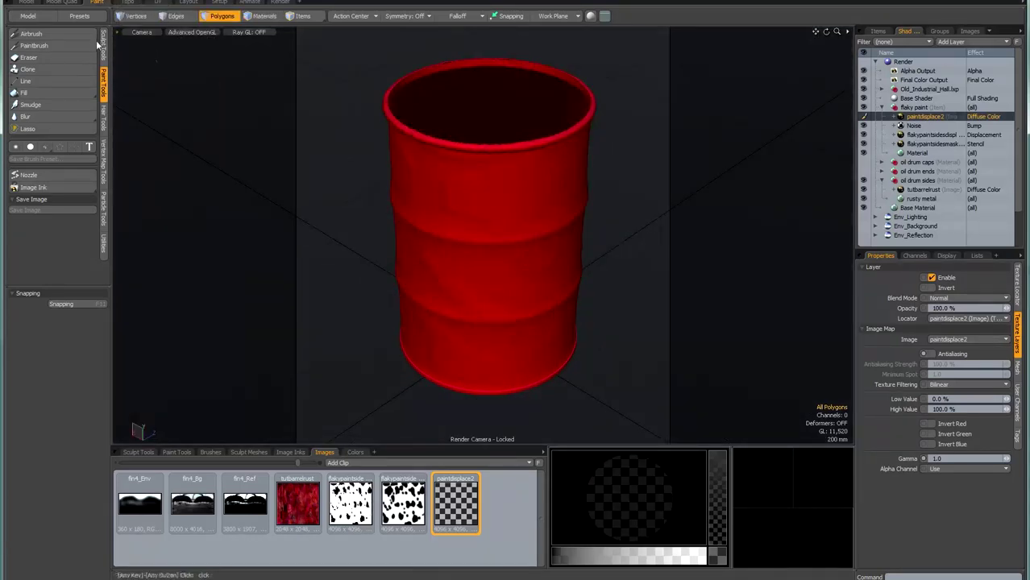
Activate the Paintbrush with a procedural brush and set the brush type to Cellular
left_click(54, 45)
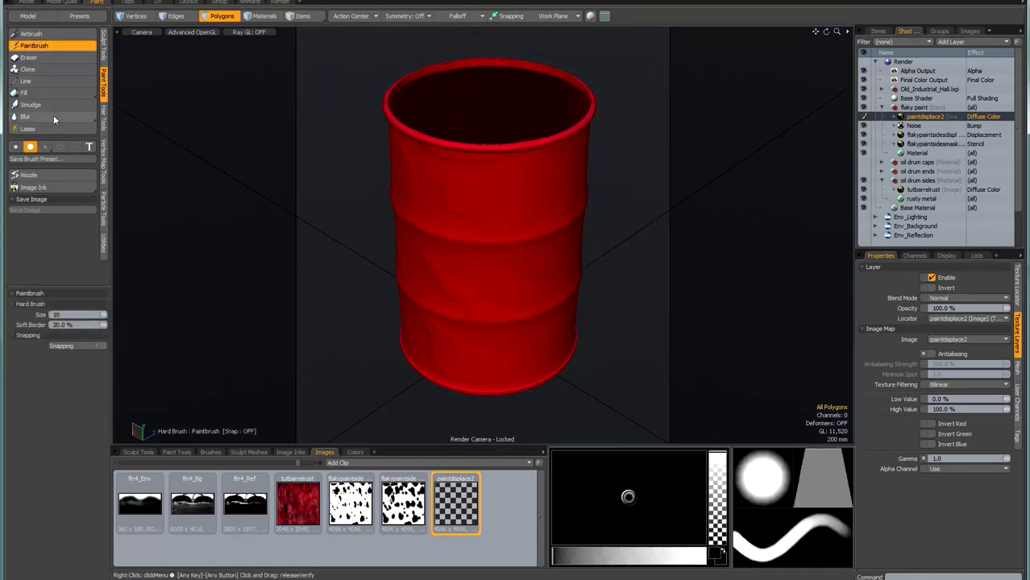
left_click(46, 147)
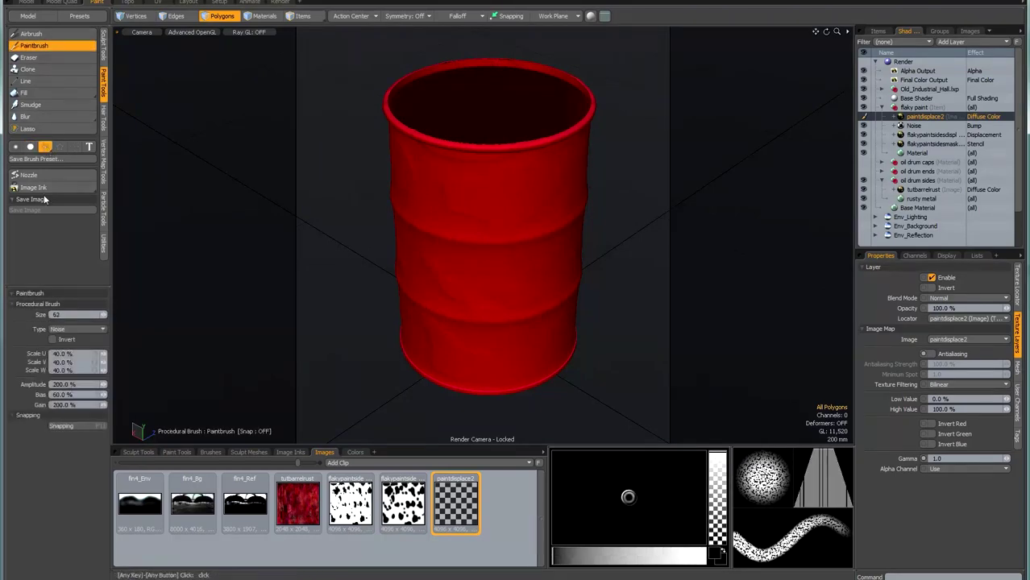
left_click(76, 331)
left_click(59, 327)
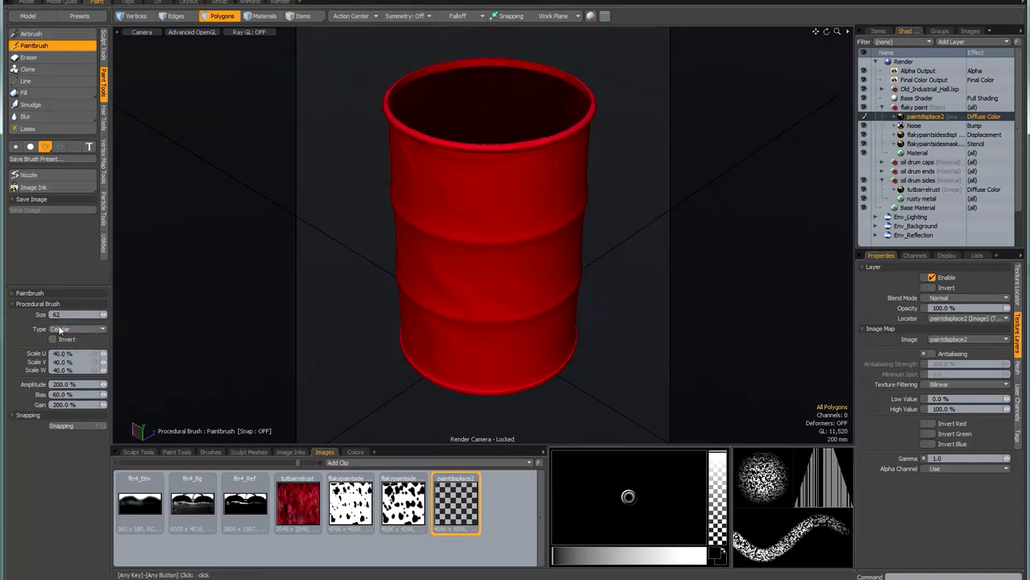
left_click(14, 295)
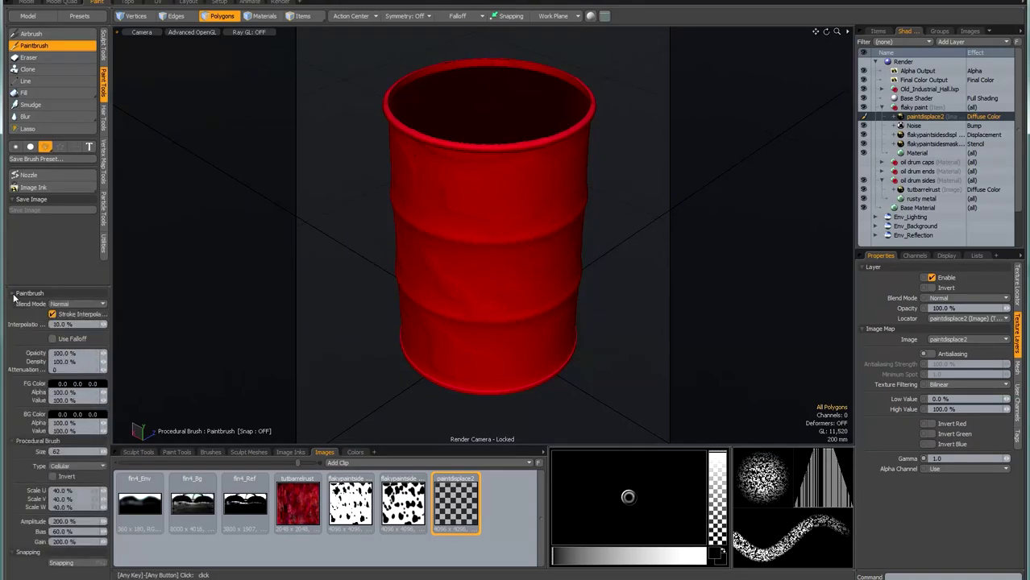
left_click(14, 295)
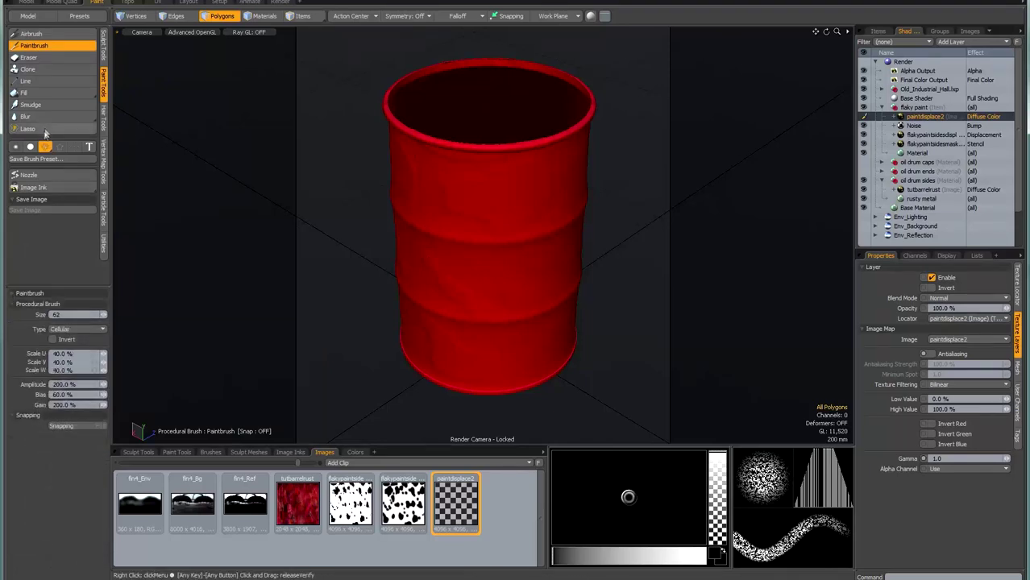
Enable the tablet nozzle and paint a white test patch on the drum's side with a size 65 brush
left_click(35, 176)
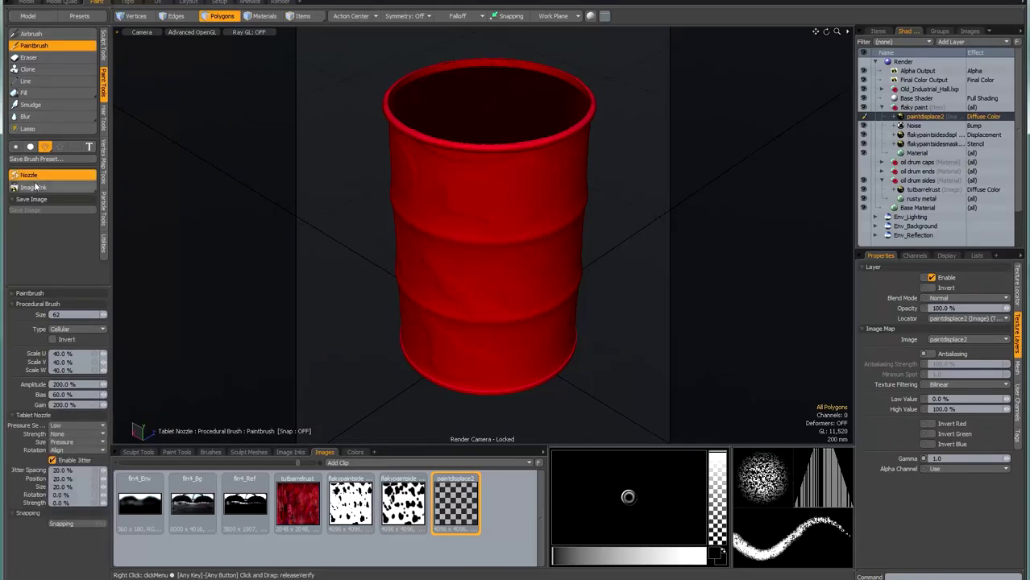
left_click_drag(490, 233, 491, 237)
right_click_drag(490, 234, 490, 235)
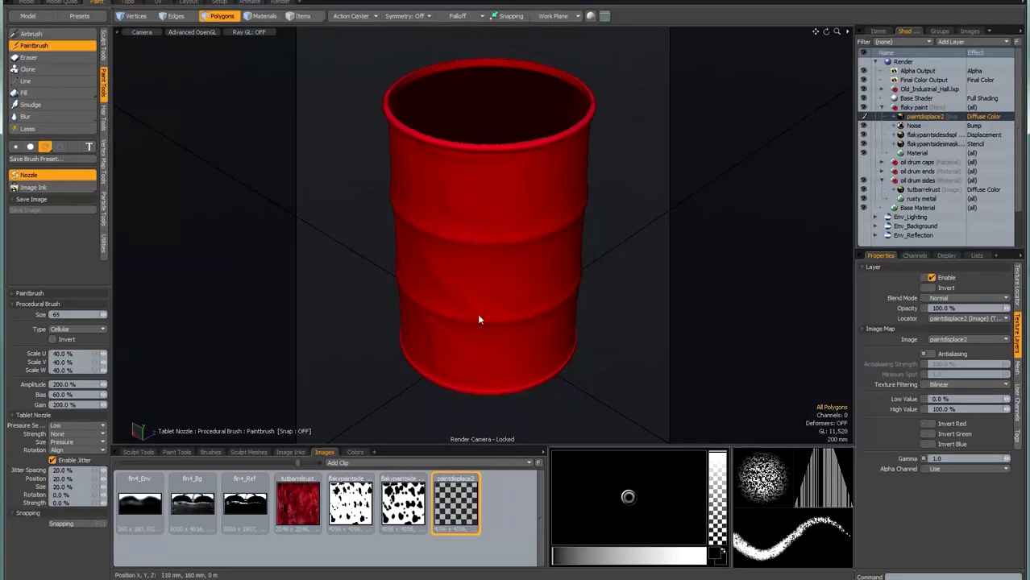
left_click(686, 560)
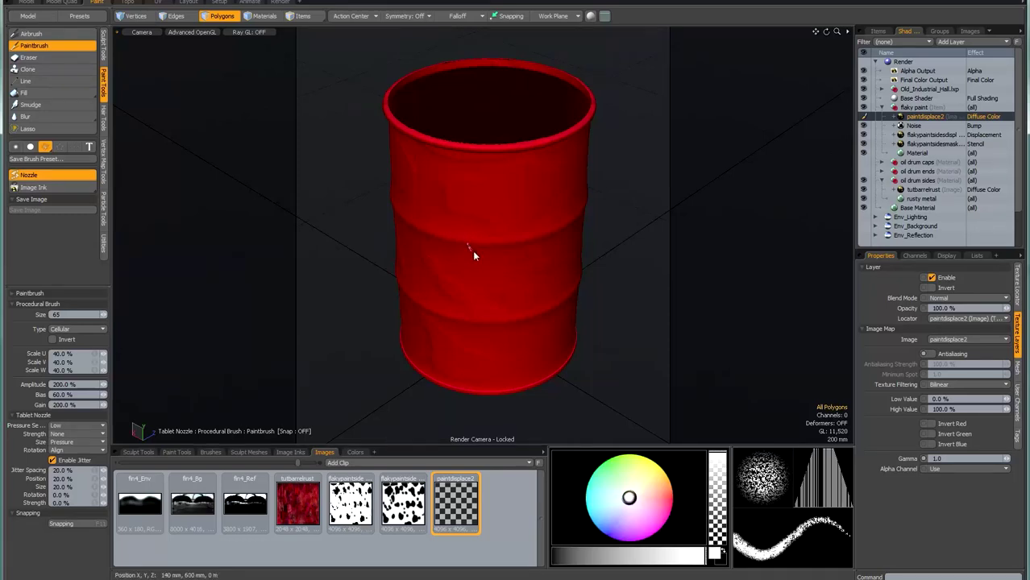
mouse_move(472, 249)
left_mouse_down()
mouse_move(460, 239)
mouse_move(458, 270)
left_mouse_up()
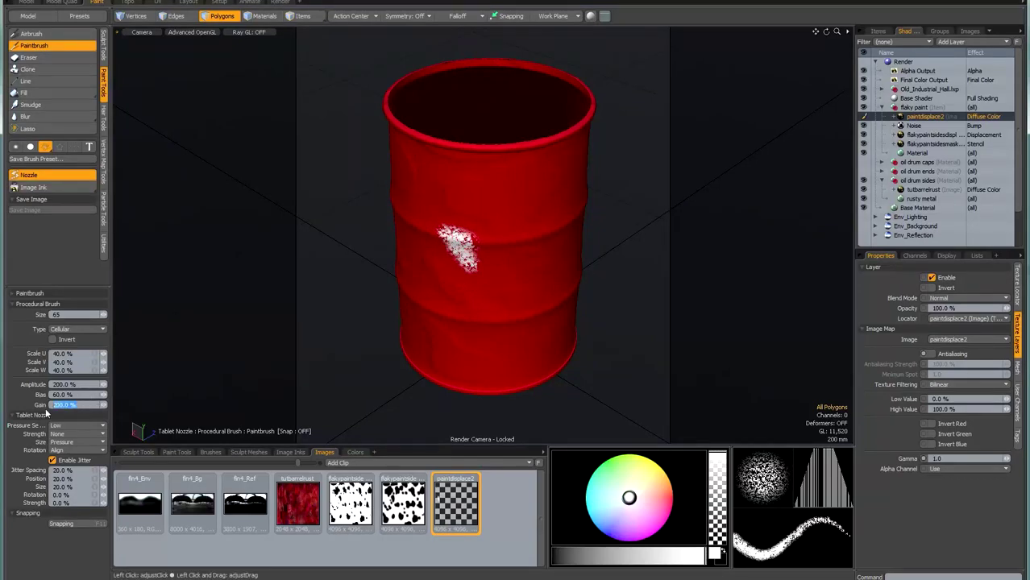
Set the procedural brush's gain to 50% and bias to 25%
key("Return")
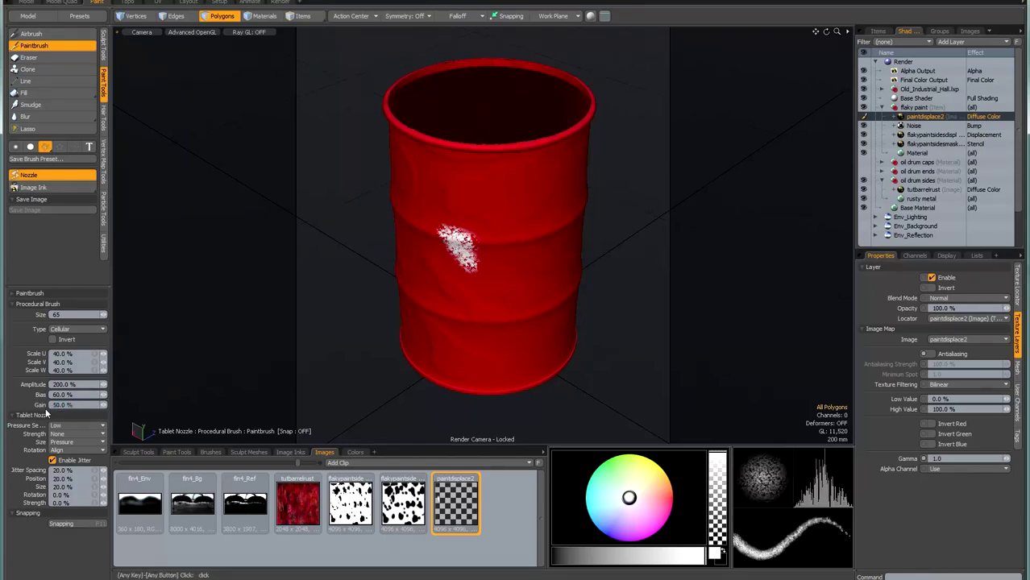
left_click(82, 395)
type("25")
key("Return")
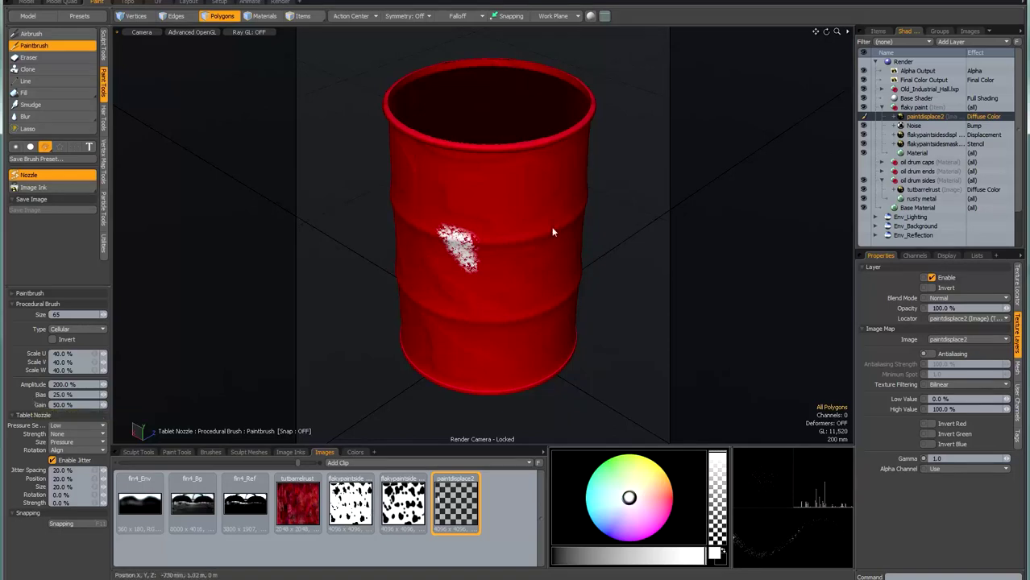
Test the adjusted brush around the drum's middle, and reload the paintdisplace2 image to clear all test strokes
mouse_move(496, 217)
left_mouse_down()
mouse_move(518, 220)
mouse_move(534, 256)
mouse_move(506, 233)
mouse_move(506, 281)
left_mouse_up()
mouse_move(494, 241)
left_mouse_down()
mouse_move(484, 210)
mouse_move(524, 233)
mouse_move(475, 286)
left_mouse_up()
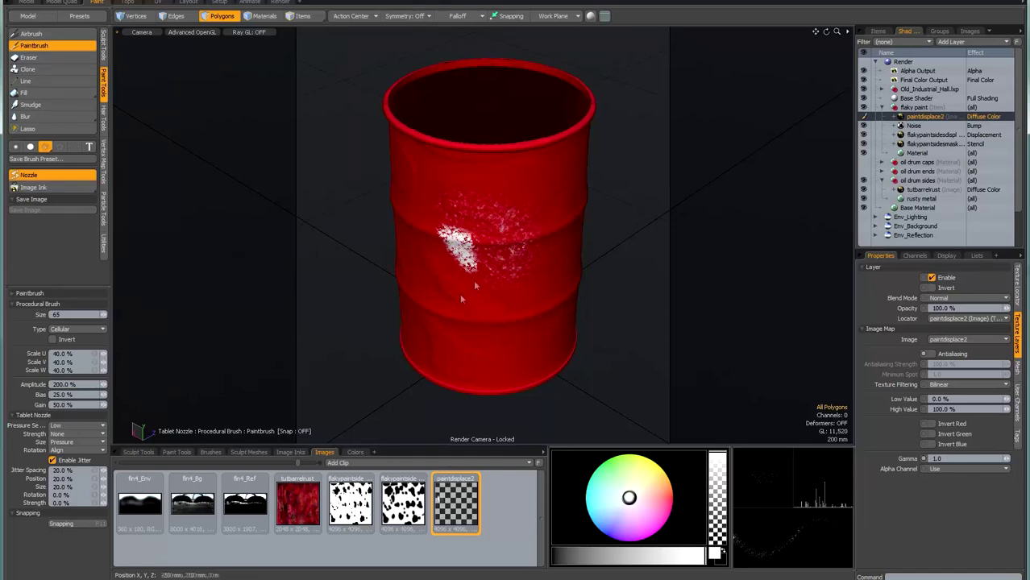
right_click(456, 506)
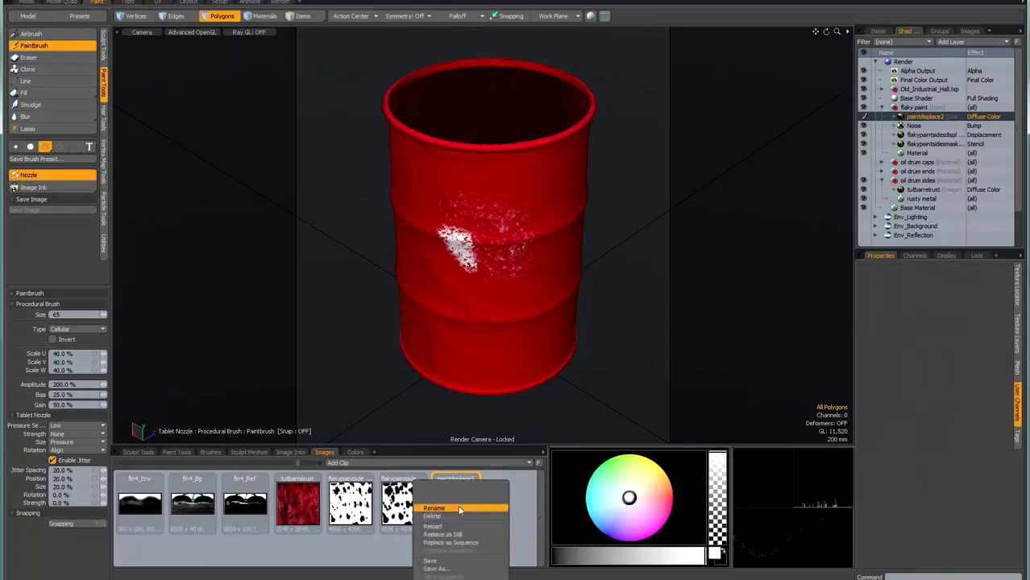
left_click(454, 528)
left_click(588, 284)
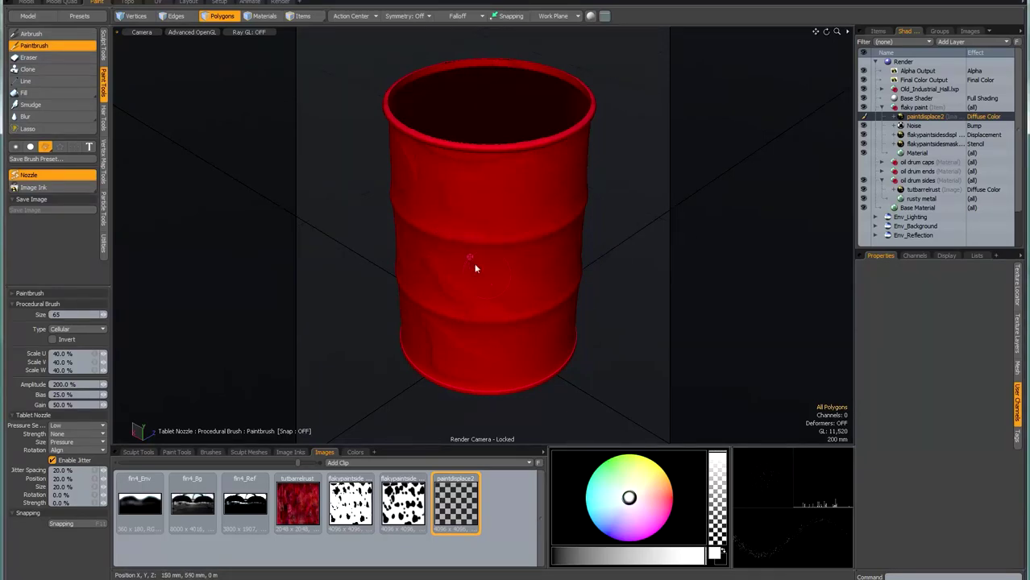
Paint white cellular speckles diagonally across the drum's middle band, switching the viewport to the Perspective view to extend them
mouse_move(475, 253)
left_mouse_down()
mouse_move(456, 226)
mouse_move(440, 243)
mouse_move(458, 240)
left_mouse_up()
key("ctrl+z")
mouse_move(464, 250)
left_mouse_down()
mouse_move(435, 231)
mouse_move(507, 270)
left_mouse_up()
left_click(142, 32)
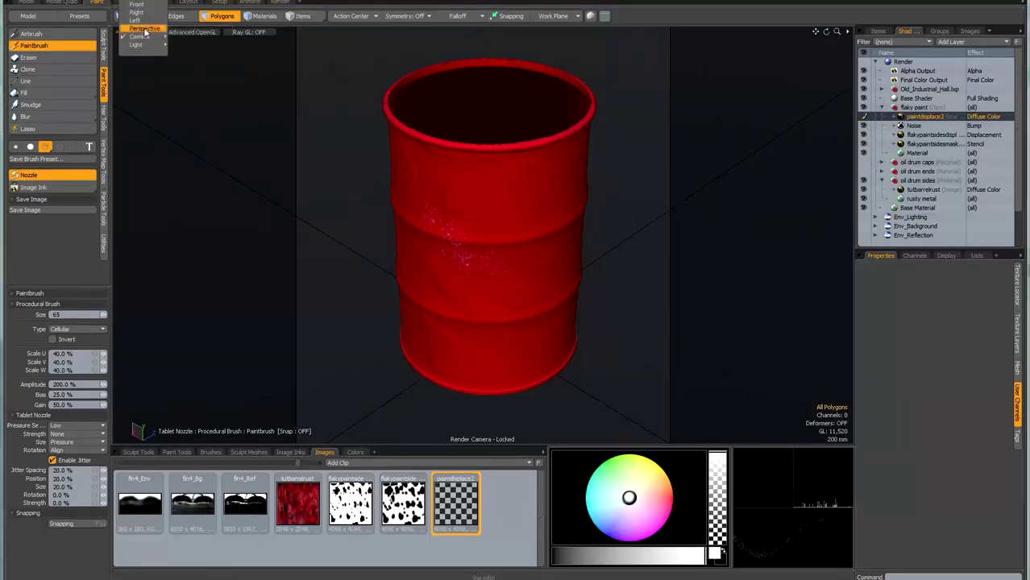
left_click(142, 28)
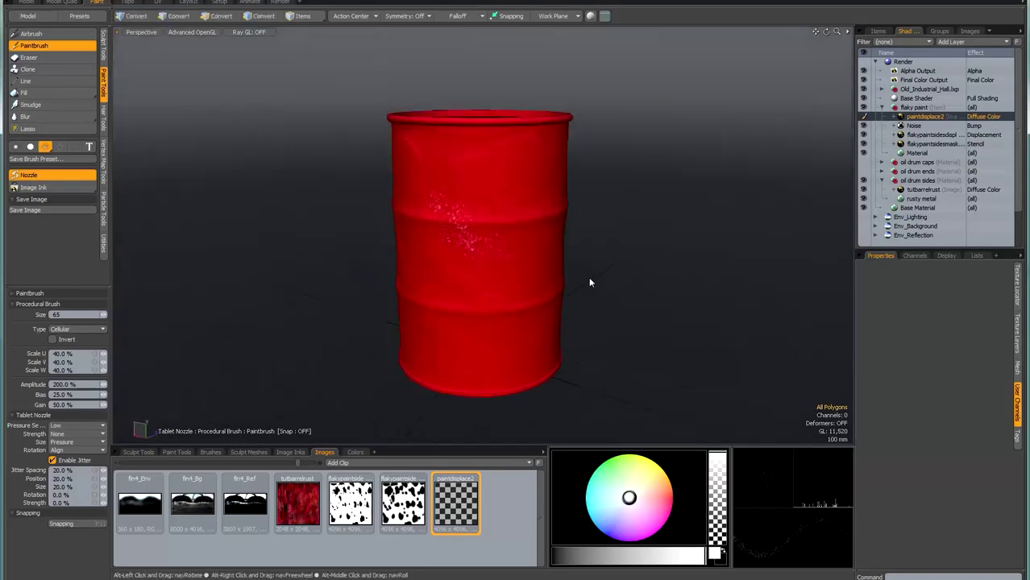
scroll(588, 277, "up", 5)
scroll(506, 281, "down", 3)
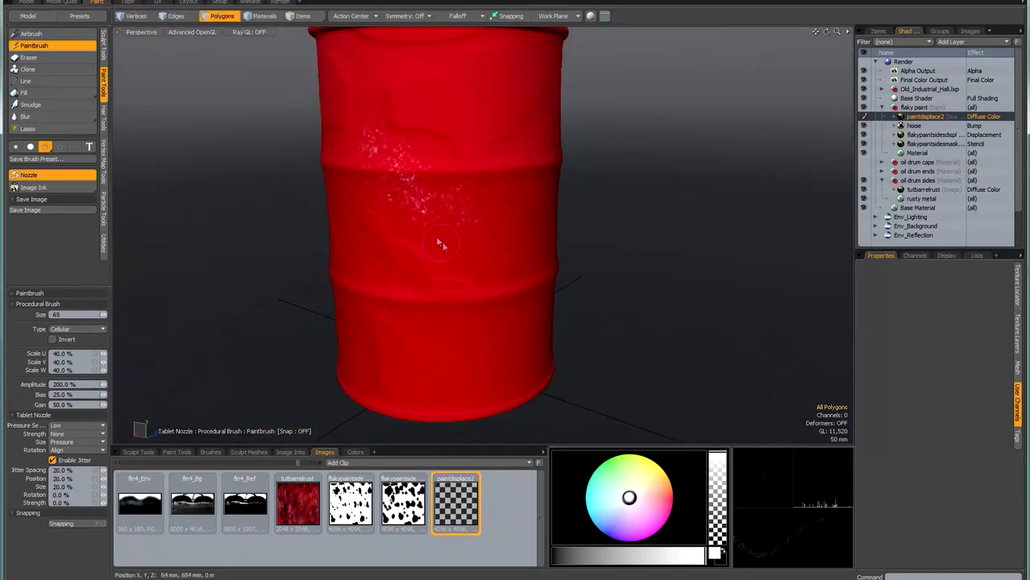
left_click(439, 242)
Set the procedural brush's U, V and W scale to 100%
left_click(95, 357)
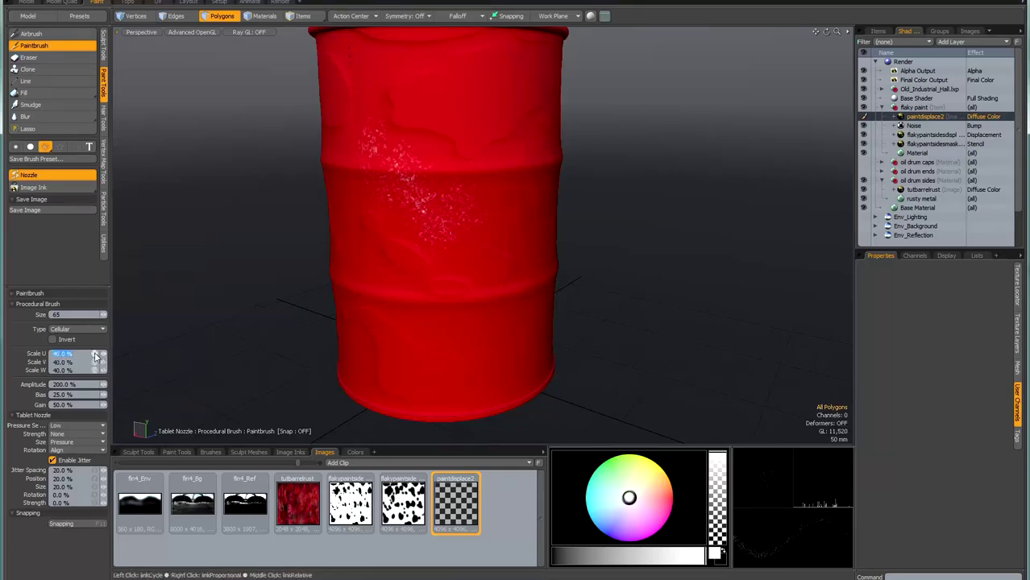
type("100")
key("Return")
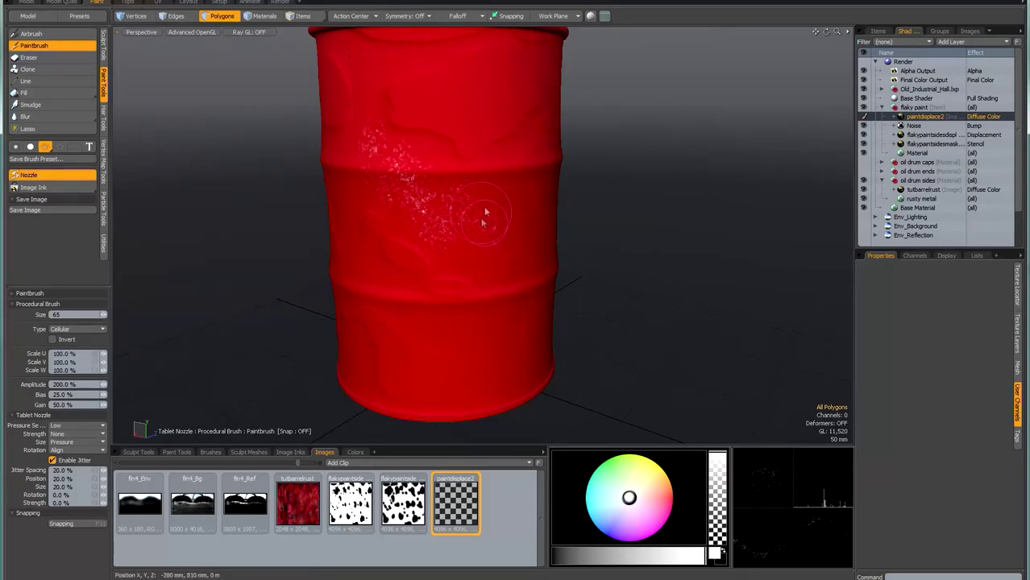
Paint scattered cellular speckles with the larger-scale brush over the drum's upper, middle and lower bands, and review the coverage
mouse_move(639, 228)
left_mouse_down("alt")
mouse_move(688, 264)
mouse_move(730, 274)
left_mouse_up("alt")
mouse_move(343, 183)
left_mouse_down()
mouse_move(372, 148)
mouse_move(305, 160)
left_mouse_up()
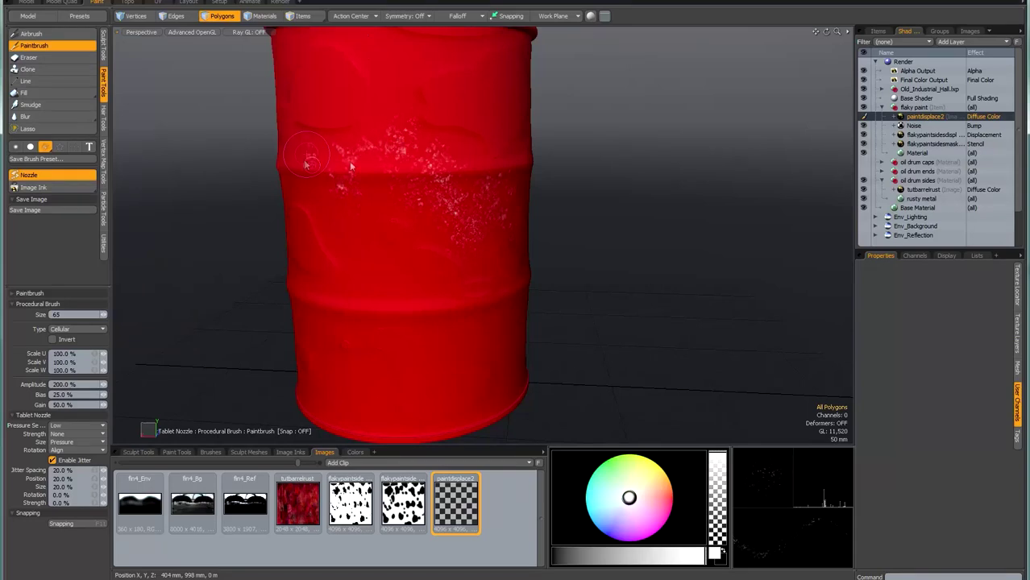
mouse_move(387, 284)
left_mouse_down("alt")
mouse_move(430, 159)
mouse_move(471, 161)
mouse_move(396, 131)
mouse_move(402, 114)
mouse_move(500, 127)
left_mouse_up("alt")
left_click_drag(506, 247, 460, 210, "alt")
mouse_move(621, 271)
left_mouse_down("alt")
mouse_move(502, 269)
mouse_move(504, 213)
mouse_move(493, 282)
mouse_move(510, 222)
mouse_move(553, 225)
mouse_move(564, 239)
left_mouse_up("alt")
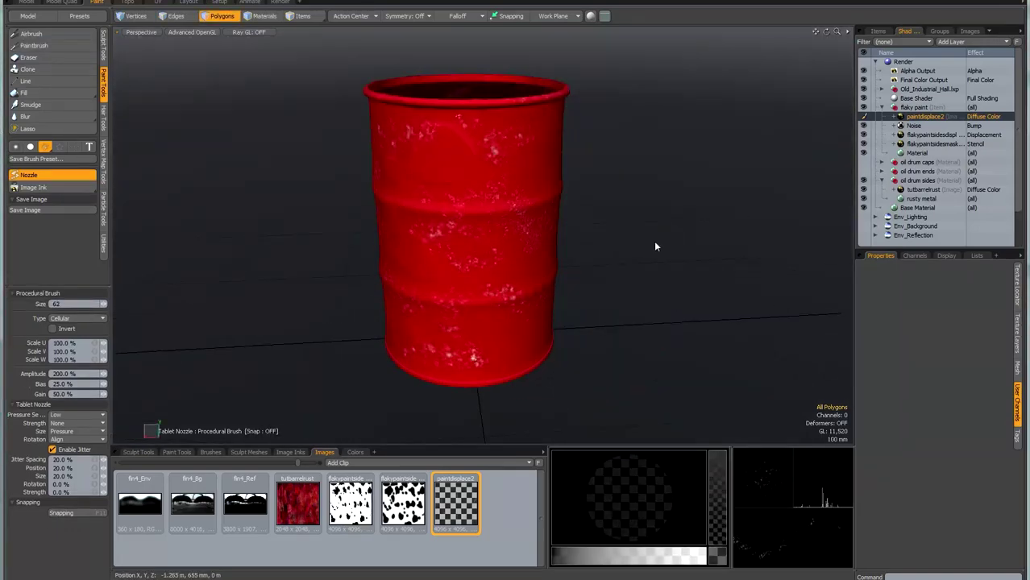
left_click_drag(637, 239, 616, 225, "alt")
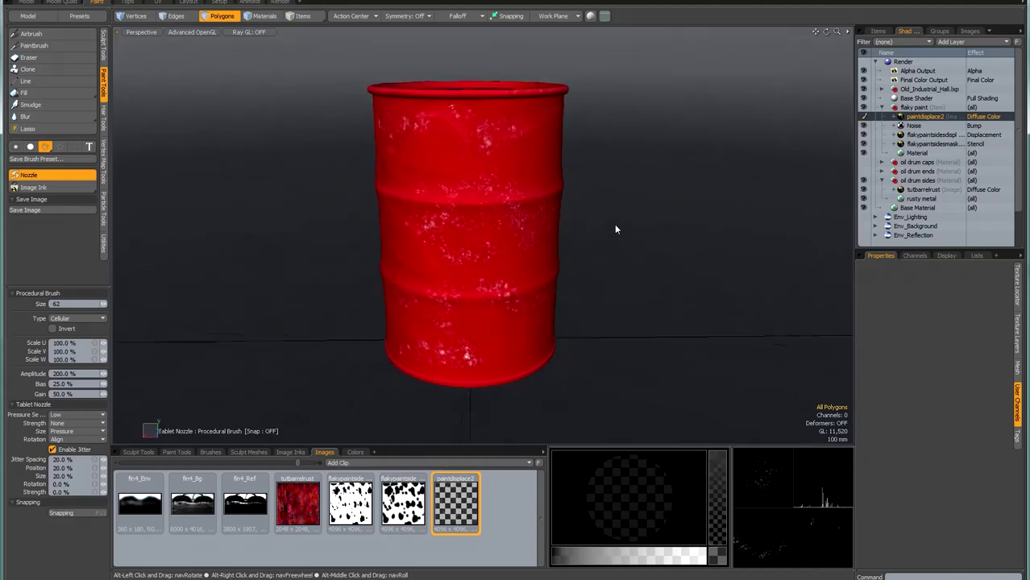
scroll(425, 222, "up", 3)
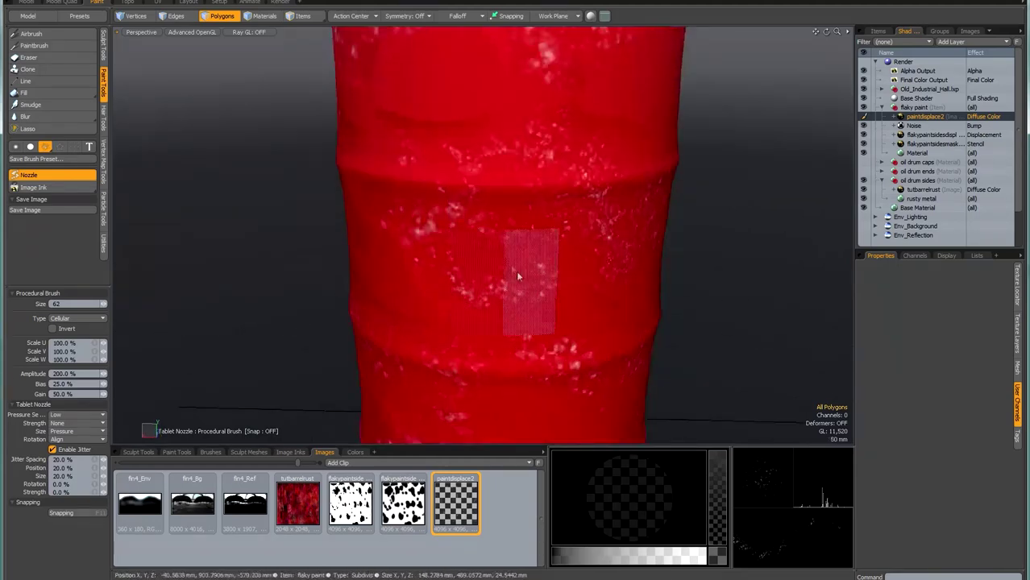
scroll(551, 270, "down", 3)
mouse_move(687, 274)
left_mouse_down("alt+shift")
mouse_move(656, 245)
mouse_move(672, 259)
mouse_move(563, 258)
mouse_move(666, 262)
mouse_move(636, 255)
left_mouse_up("alt+shift")
scroll(656, 250, "down", 3)
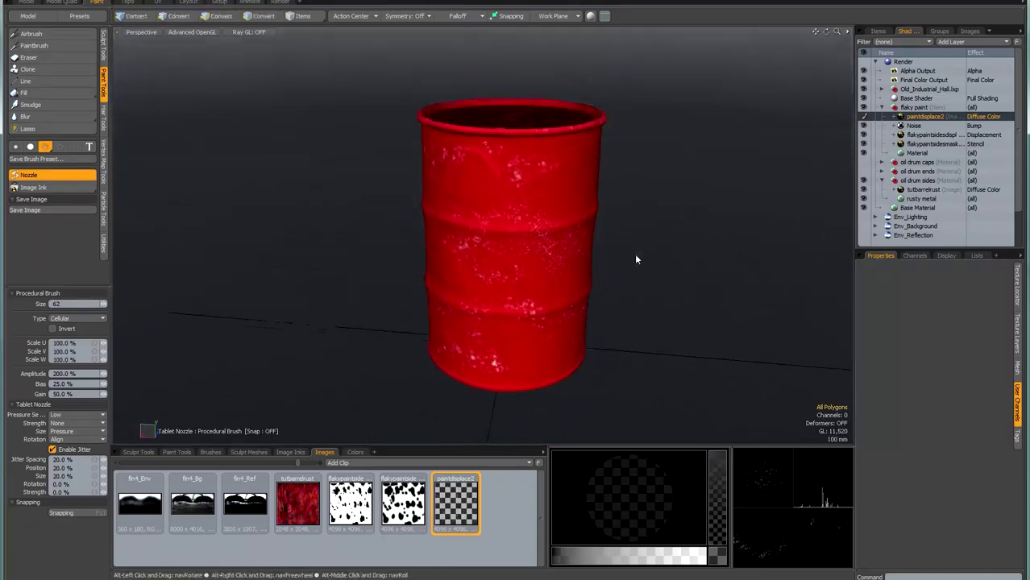
Change the paintdisplace2 layer's effect to Displacement and set its opacity to 50%, using the render preview
left_click(282, 3)
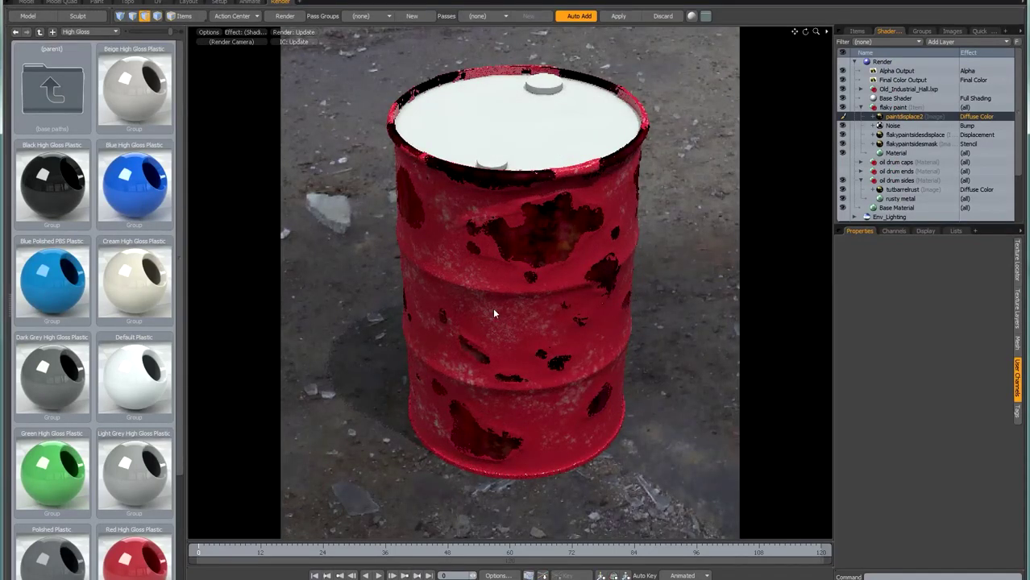
left_click(976, 118)
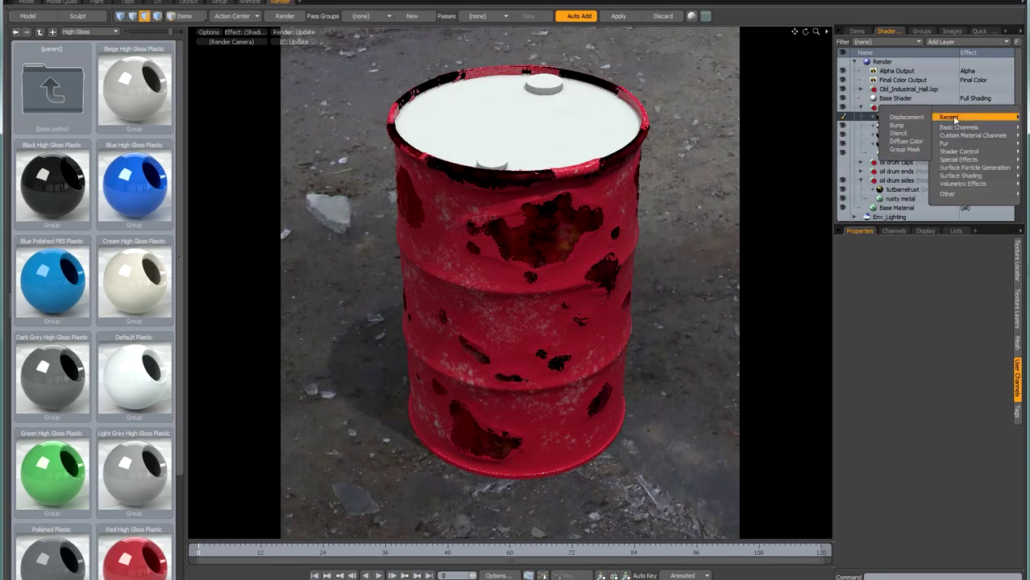
left_click(906, 118)
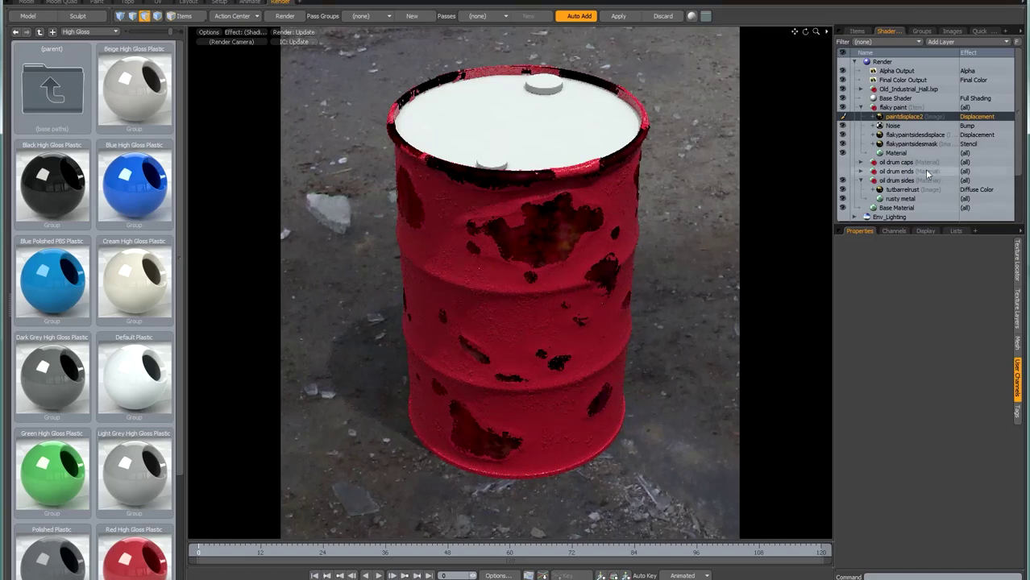
left_click(1017, 315)
left_click(900, 284)
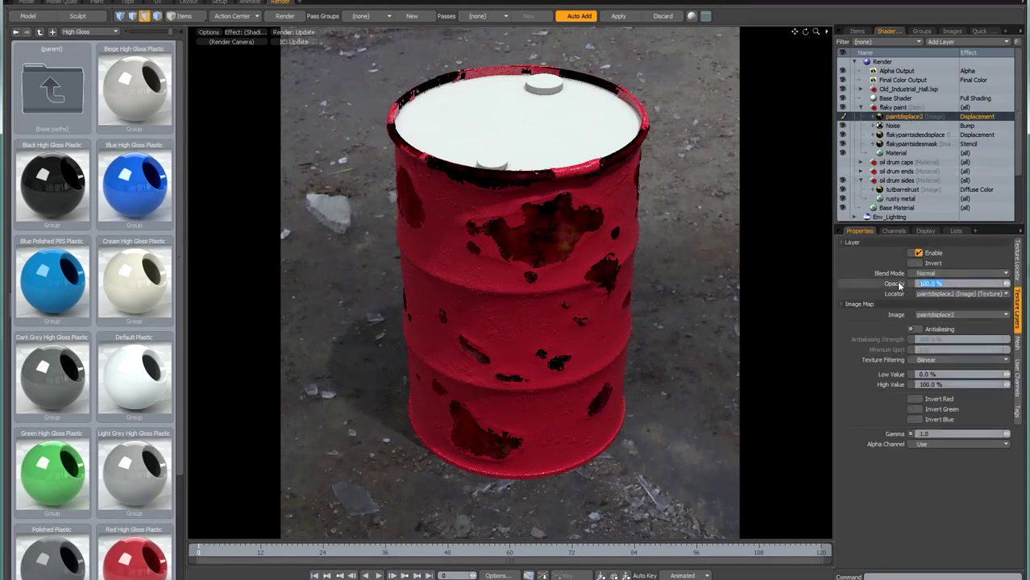
type("50")
key("Return")
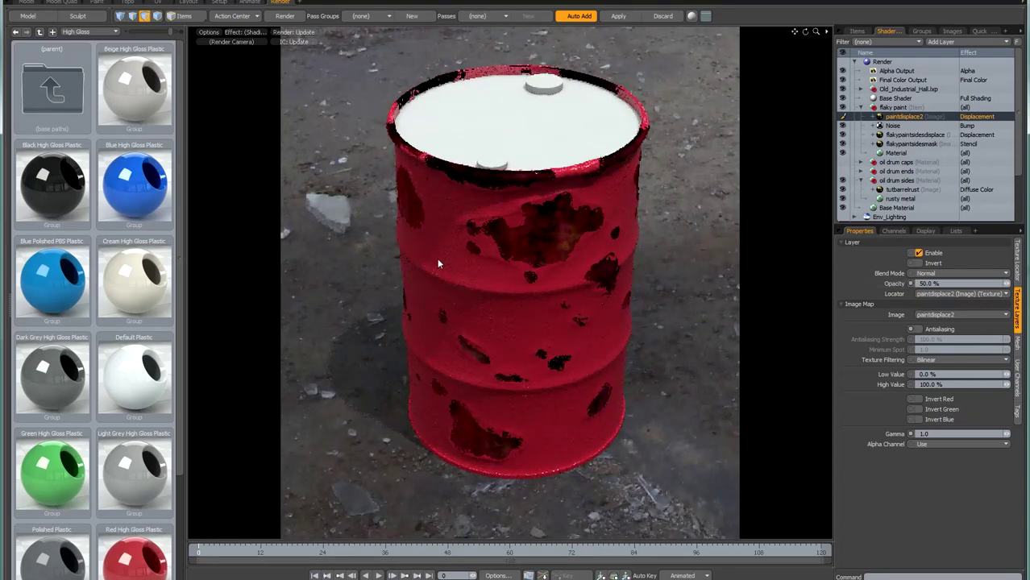
Set the flaky paint material's bump amplitude to 1 mm
left_click(896, 152)
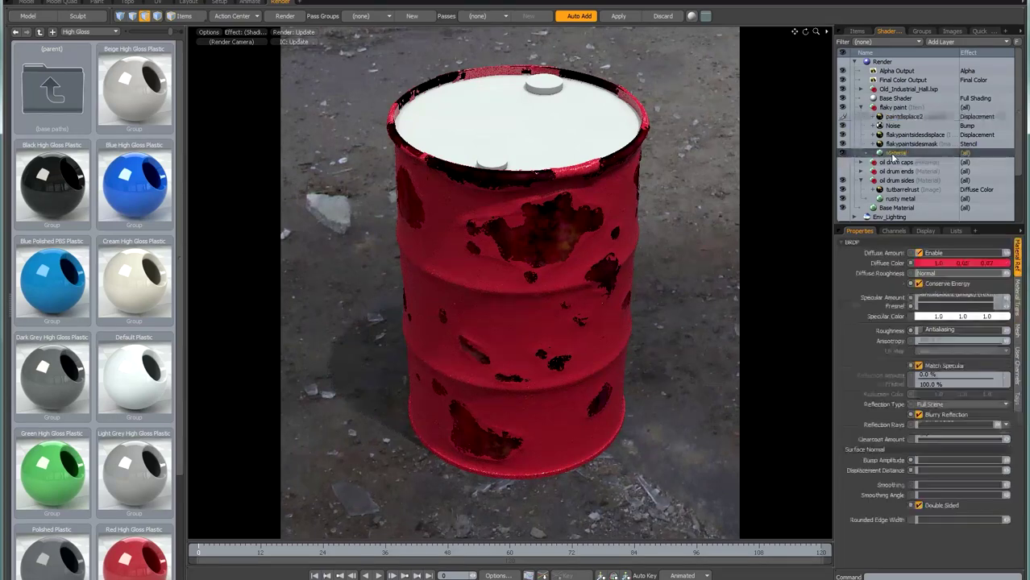
left_click(939, 460)
type("1")
key("Return")
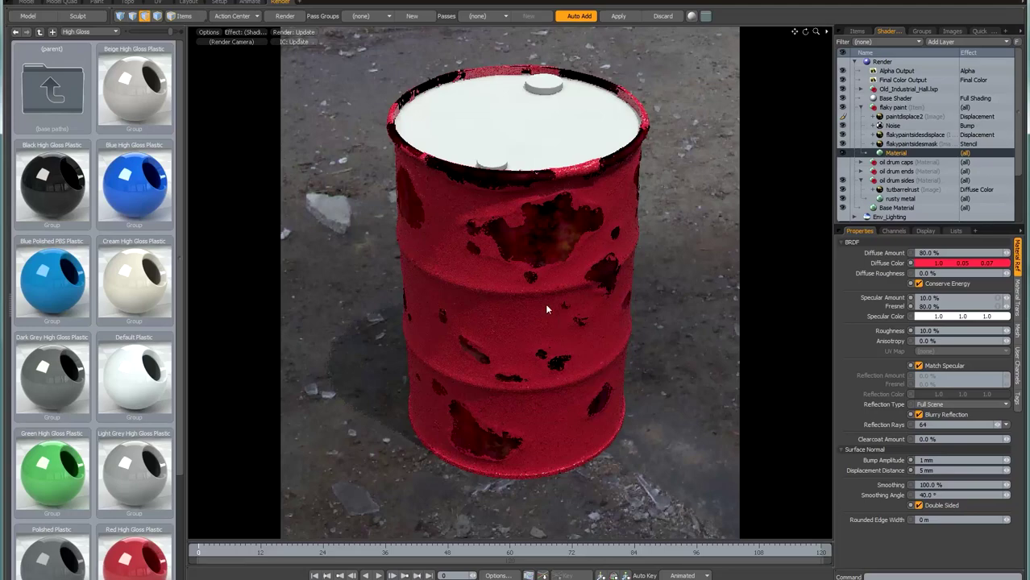
Change the Cellular layer mask of flakypaintsidesdisplace to a Noise texture
left_click(915, 135)
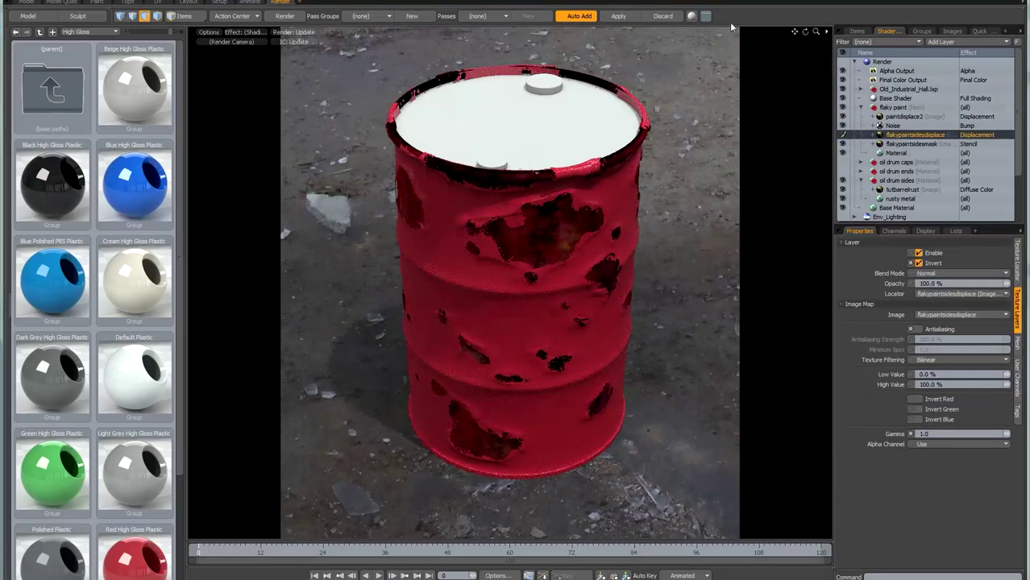
left_click(708, 17)
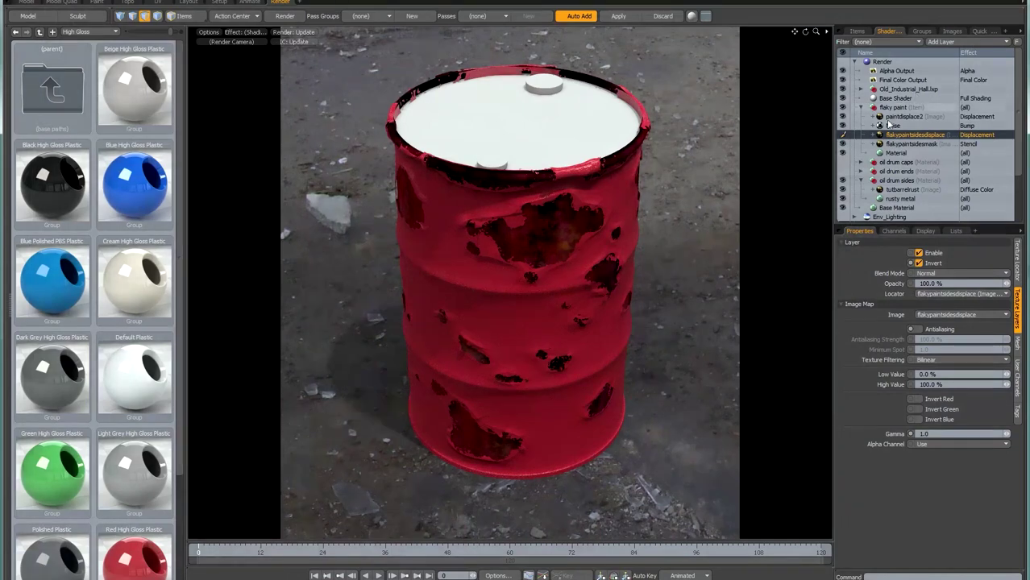
left_click(875, 136)
left_click(873, 136)
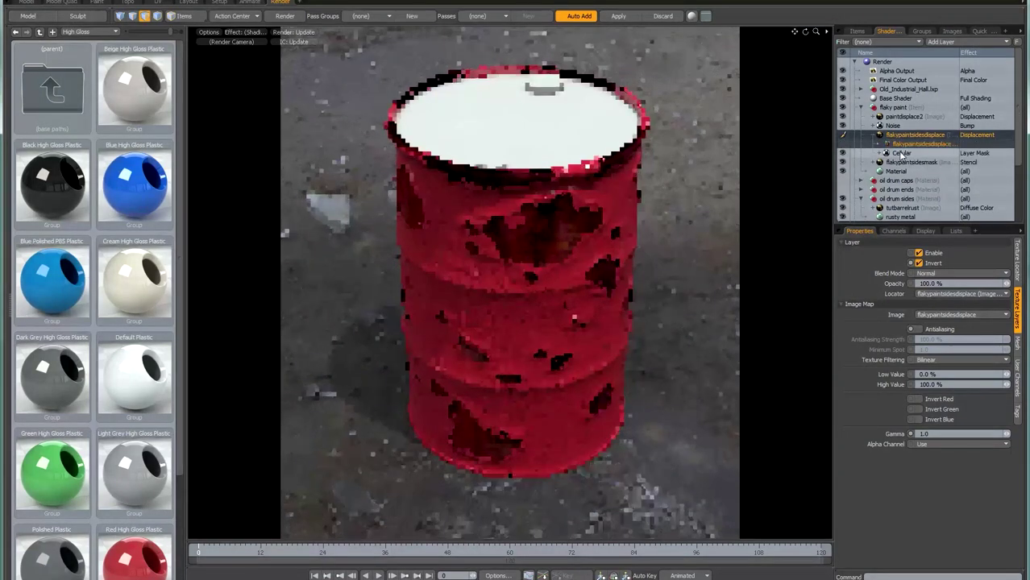
left_click(901, 154)
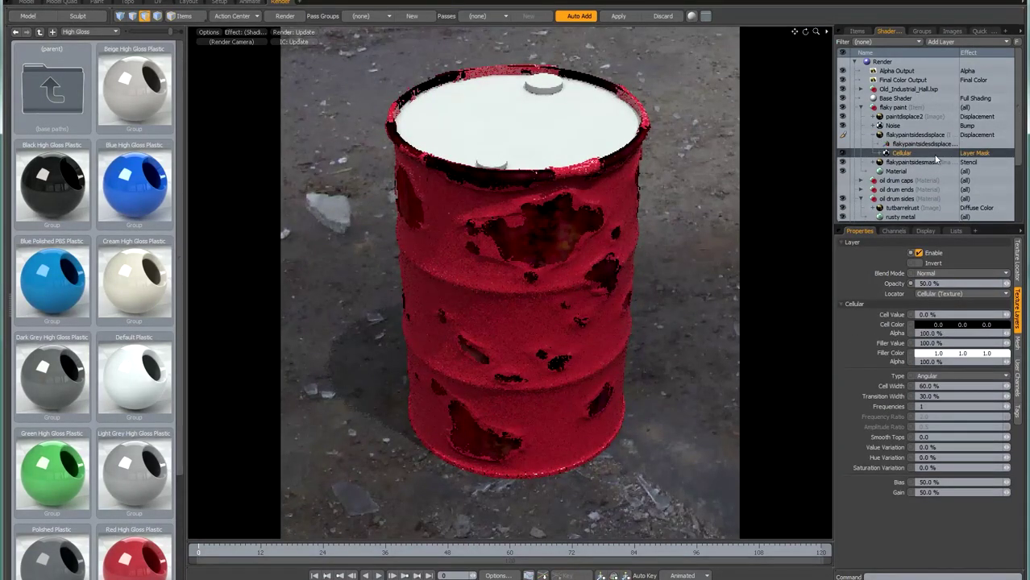
right_click(929, 157)
mouse_move(927, 243)
mouse_move(861, 246)
mouse_move(838, 312)
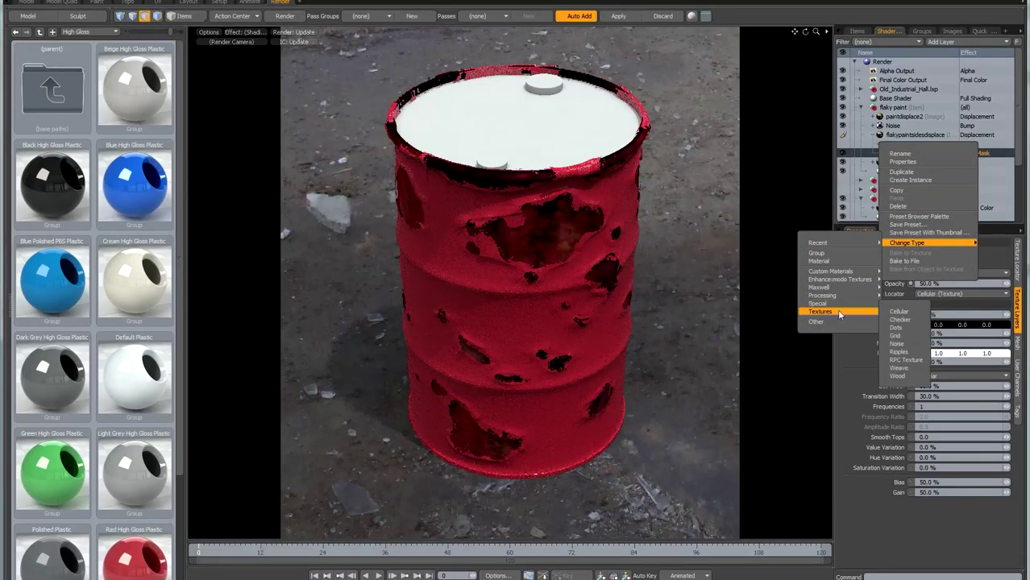
left_click(897, 343)
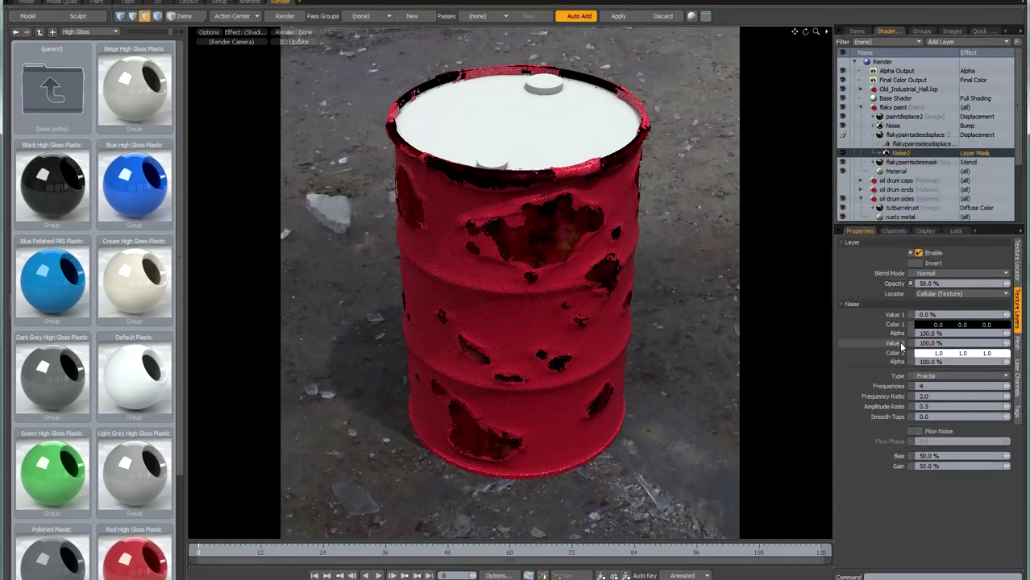
Set the opacity of the Noise layer mask to 100%
left_click(927, 283)
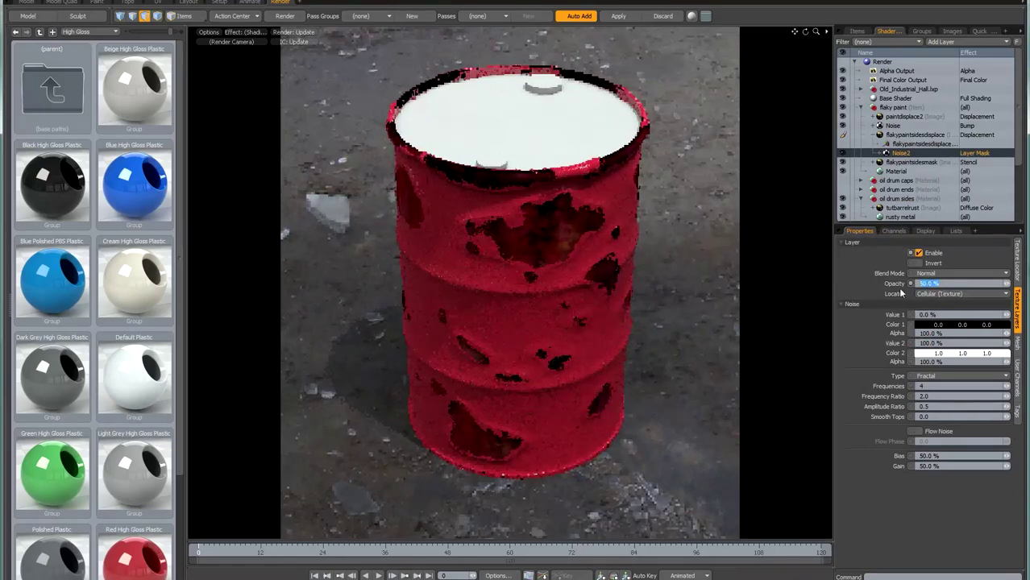
type("10")
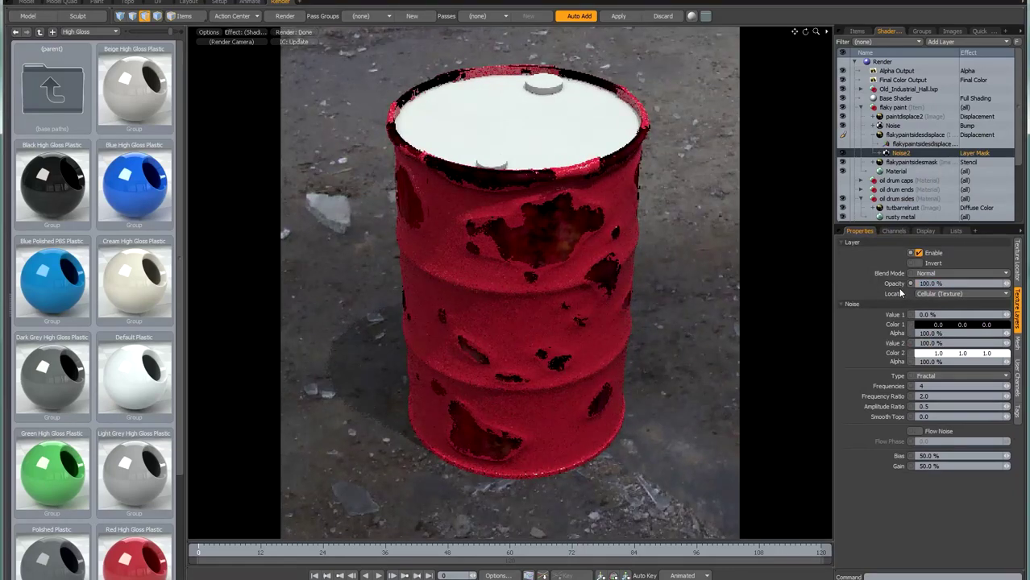
key("Return")
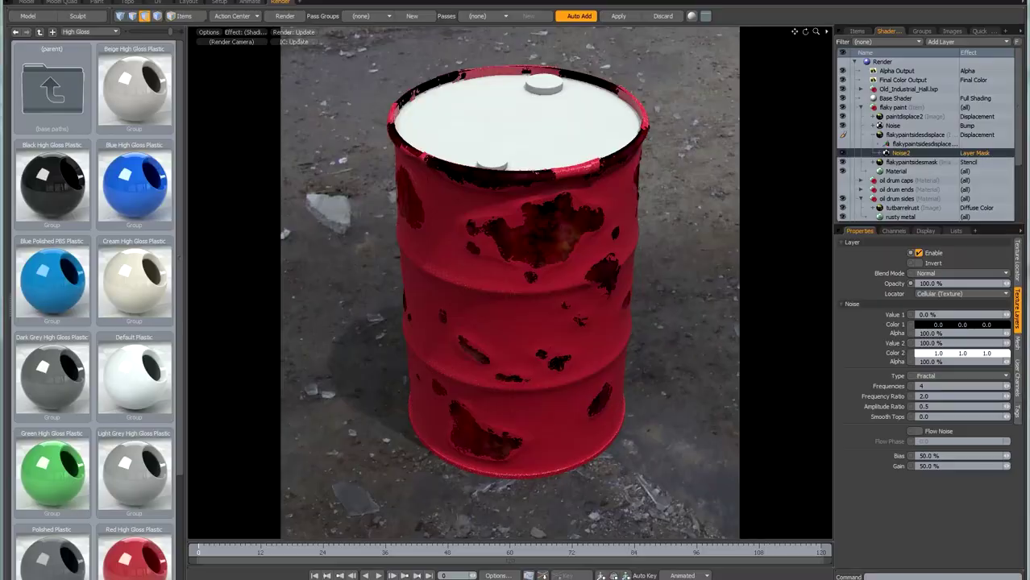
Switch to Photoshop, add an Invert adjustment layer to flakypaintsidesdisplace, and save it over flakypaintsidesdisplace.tif as an LZW-compressed TIFF with layers
key("alt+Tab")
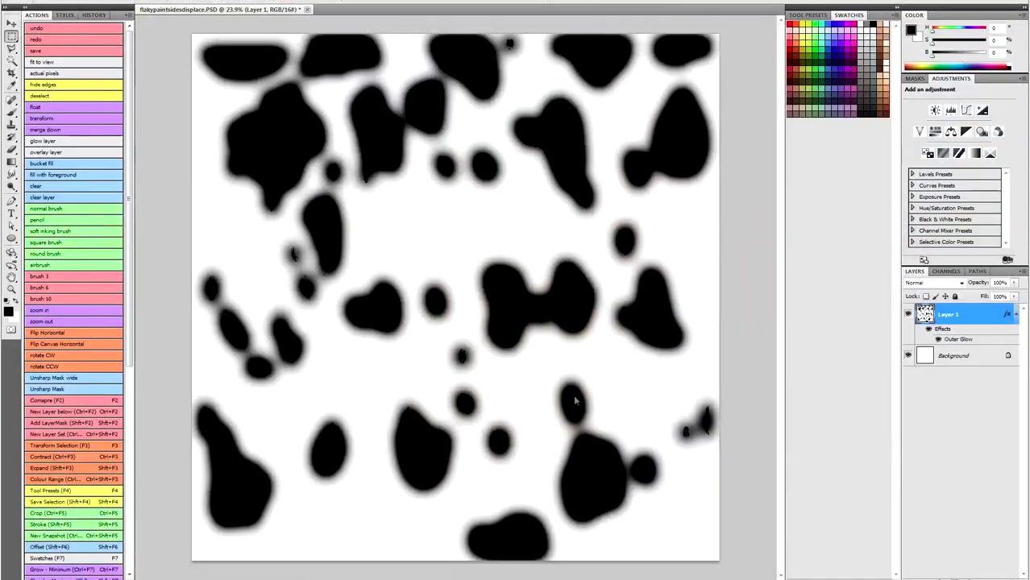
left_click(928, 153)
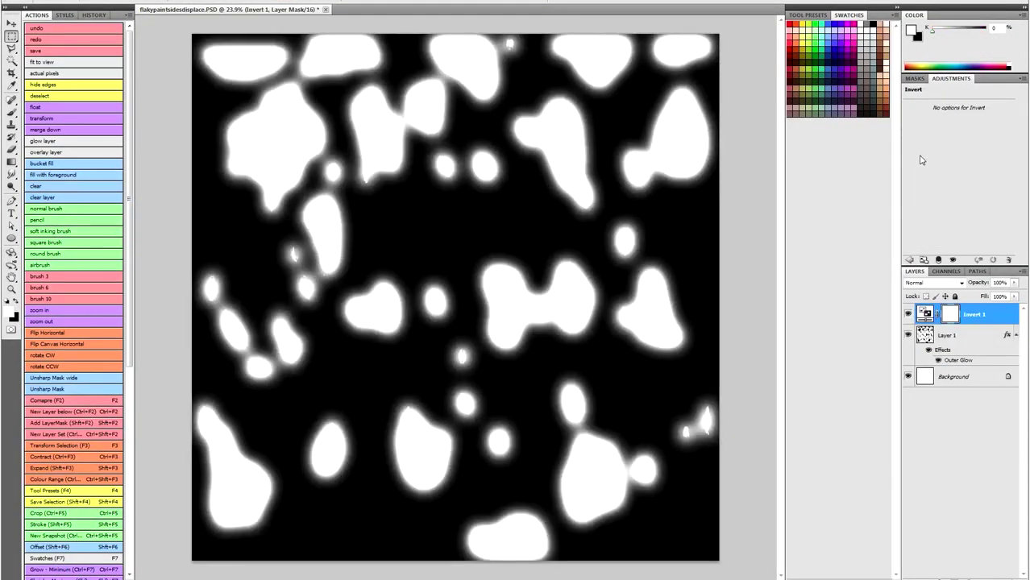
left_click(32, 2)
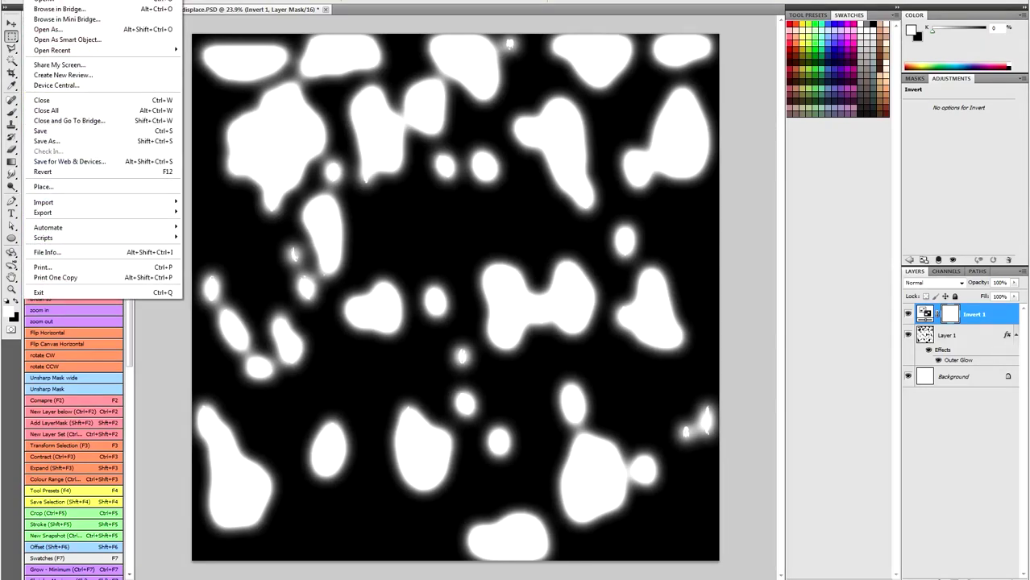
left_click(66, 142)
left_click(512, 333)
left_click(493, 421)
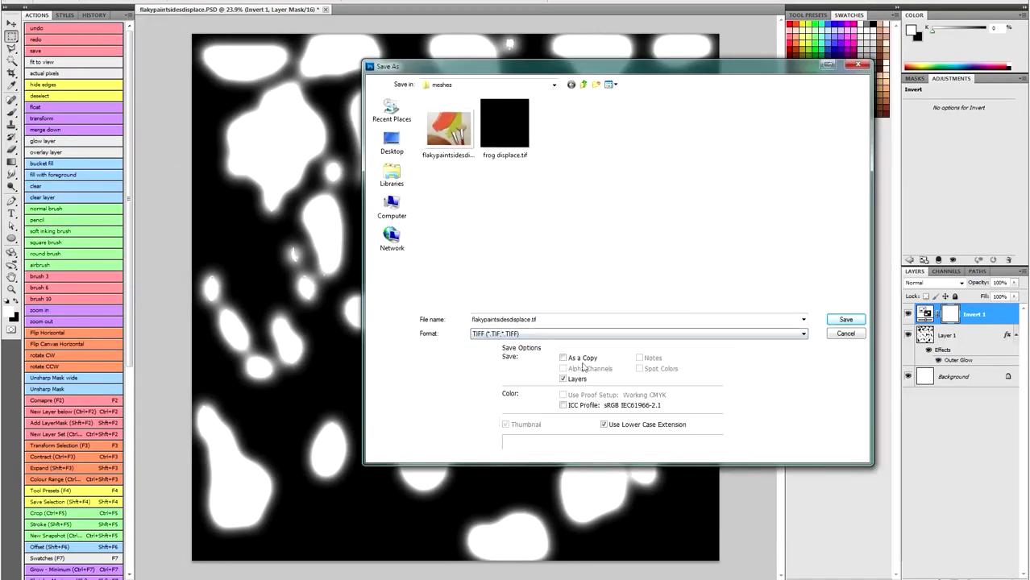
left_click(839, 322)
left_click(514, 199)
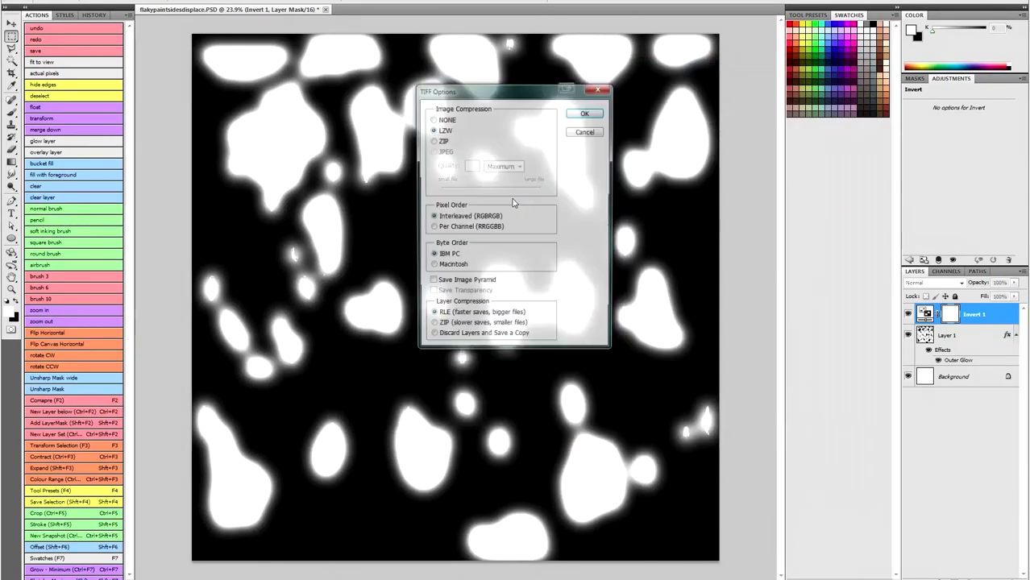
left_click(586, 112)
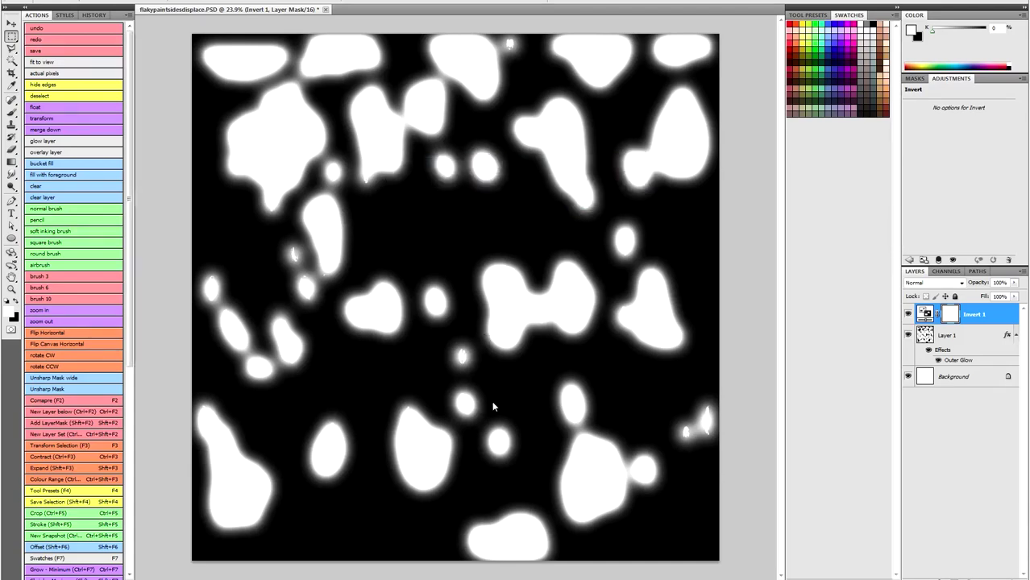
Switch back to modo, reload the changed flakypaintsidesdisplace image and select its displacement layer
left_click(457, 579)
left_click(630, 274)
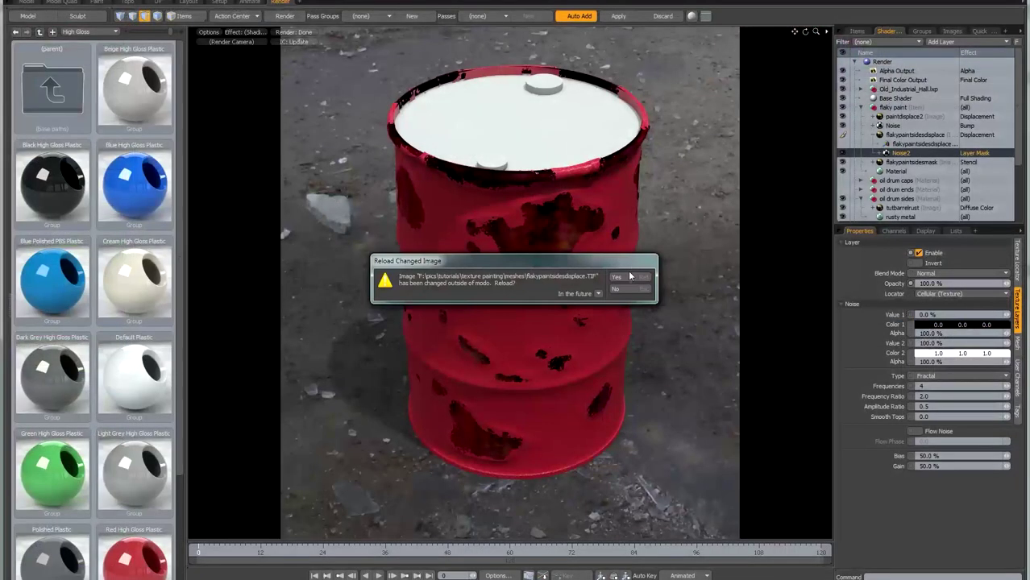
left_click(630, 277)
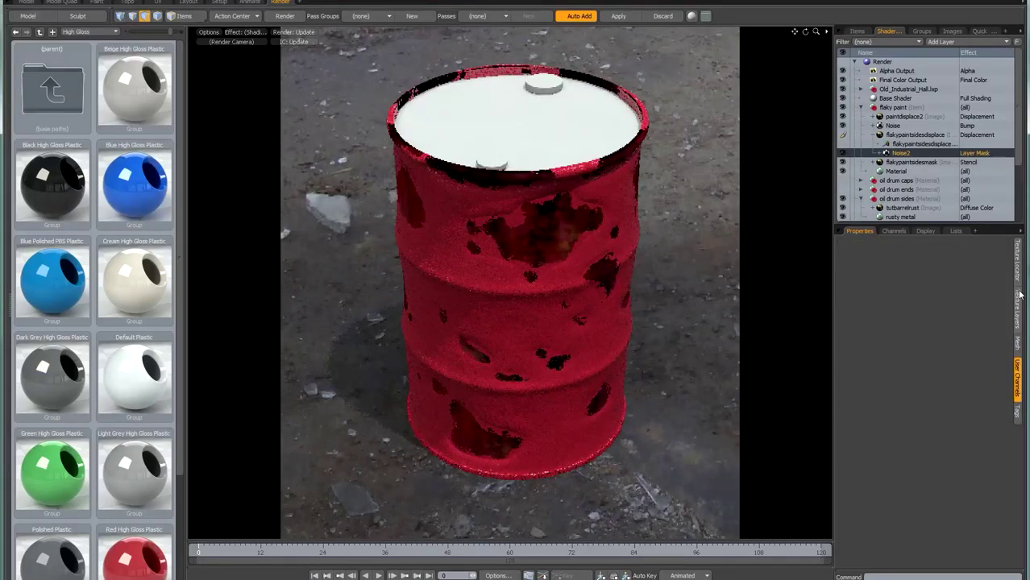
left_click(907, 135)
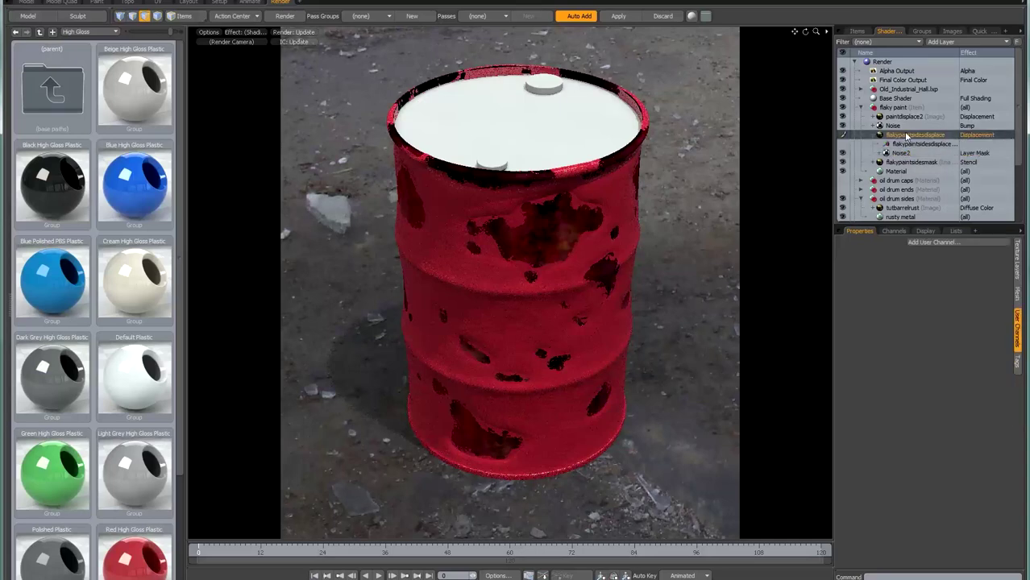
Set up the Airbrush with a white foreground colour and a brush size of 101 for painting on the flakypaintsidesdisplace layer
left_click(1020, 272)
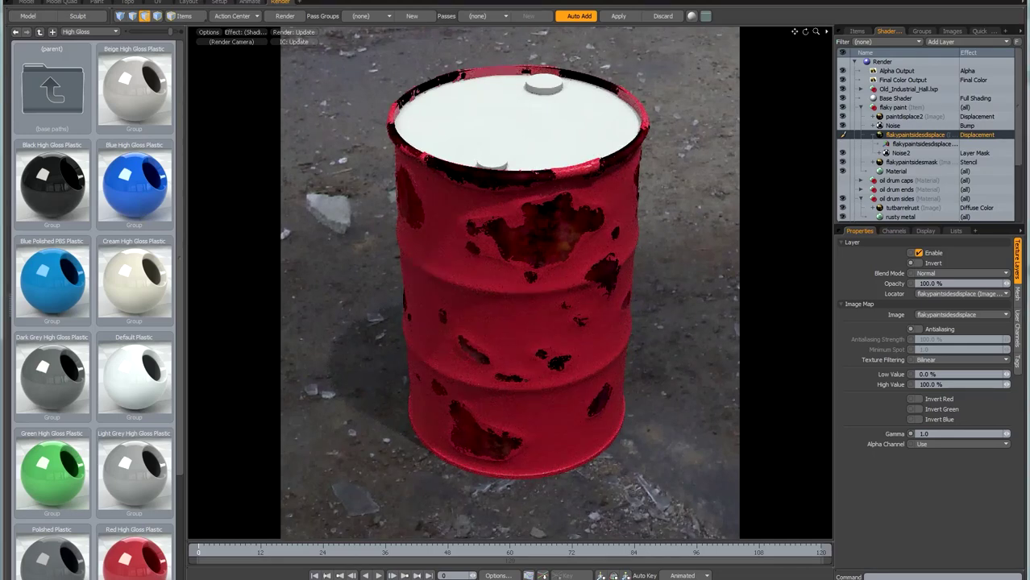
left_click(879, 135)
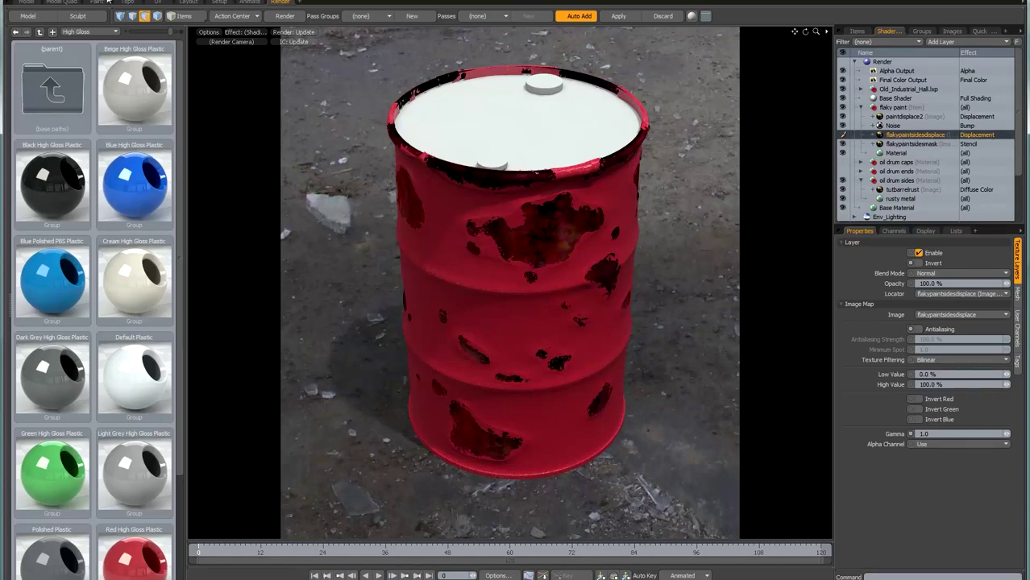
left_click(98, 4)
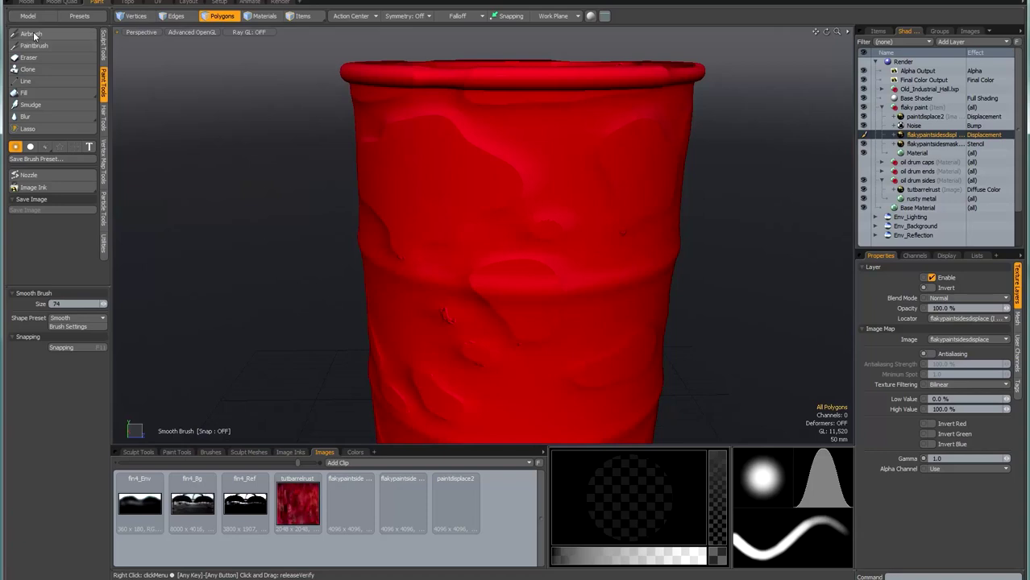
left_click(32, 34)
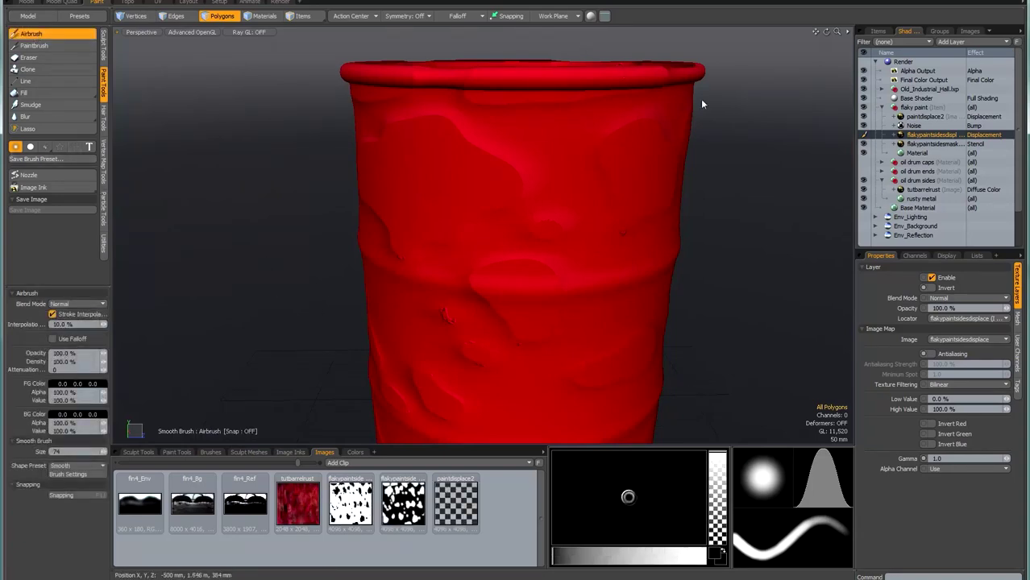
left_click(662, 557)
left_click_drag(693, 559, 707, 559)
right_click_drag(514, 264, 536, 264)
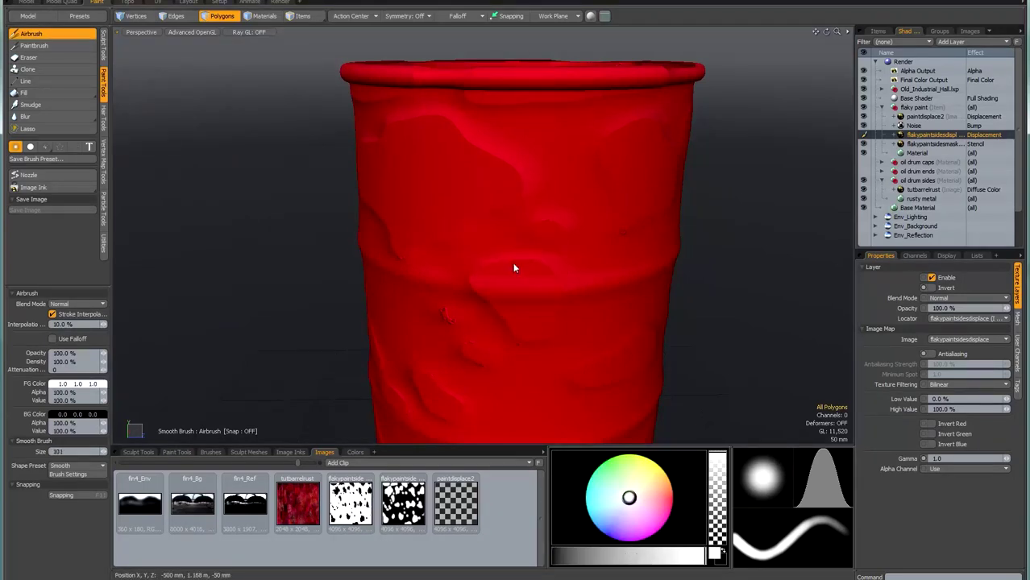
Airbrush white over the displacement edges around the upper section of the drum in the flakypaintsidesdisplace image
left_click_drag(513, 262, 470, 157, "alt")
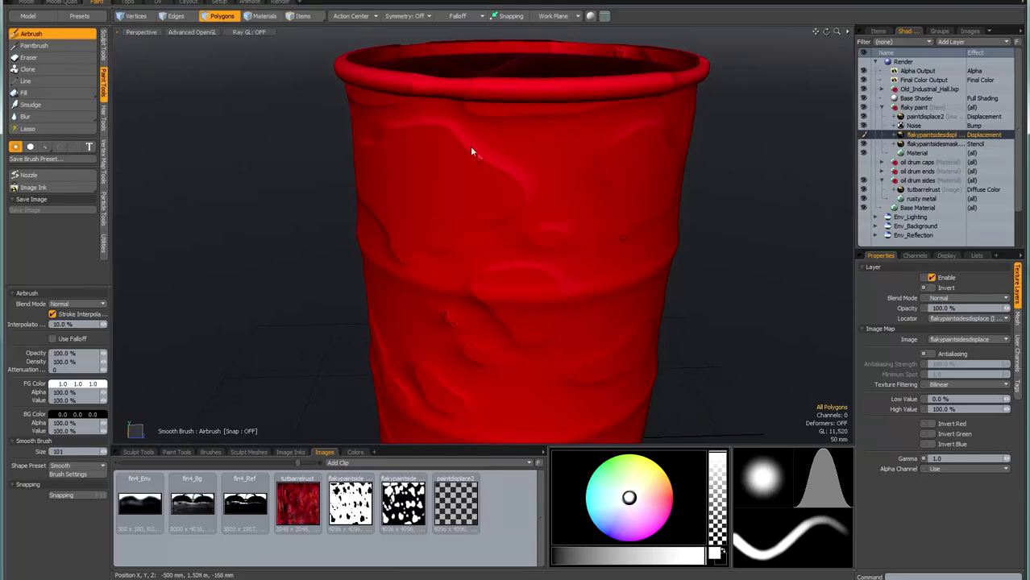
left_click_drag(504, 171, 469, 147)
mouse_move(450, 142)
left_mouse_down()
mouse_move(444, 131)
mouse_move(393, 133)
mouse_move(435, 134)
left_mouse_up()
mouse_move(369, 148)
left_mouse_down("alt")
mouse_move(432, 184)
mouse_move(494, 165)
left_mouse_up("alt")
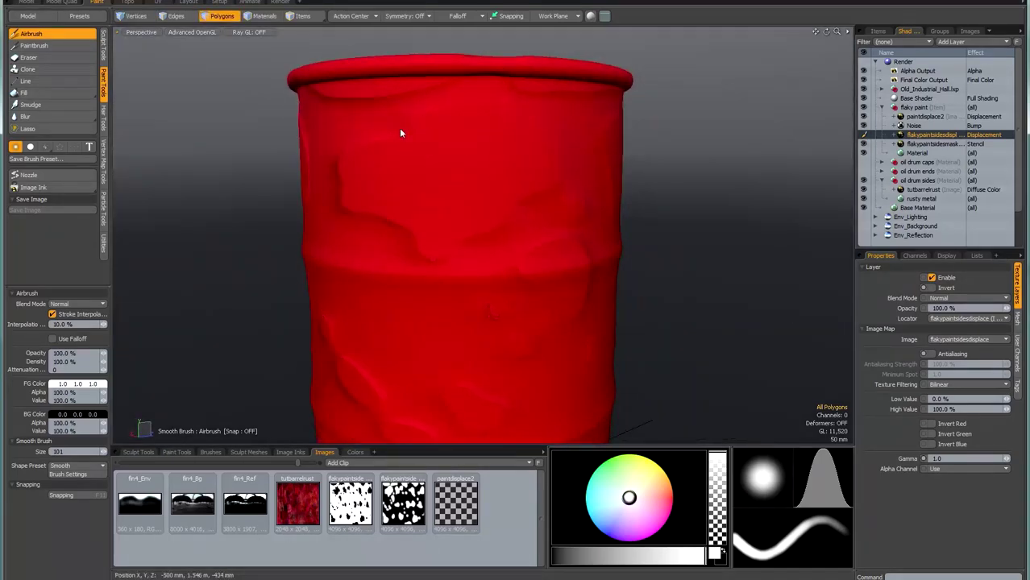
mouse_move(357, 154)
left_mouse_down()
mouse_move(340, 166)
mouse_move(345, 150)
mouse_move(340, 196)
mouse_move(393, 218)
mouse_move(338, 202)
mouse_move(480, 241)
left_mouse_up()
left_click_drag(526, 207, 515, 264, "alt")
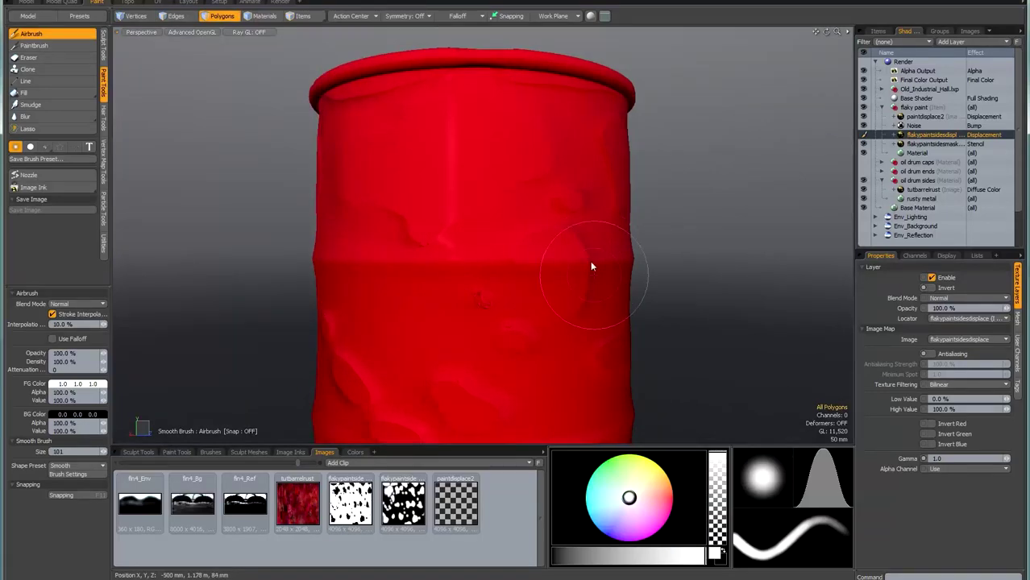
mouse_move(397, 280)
left_mouse_down("alt")
mouse_move(374, 262)
mouse_move(386, 152)
left_mouse_up("alt")
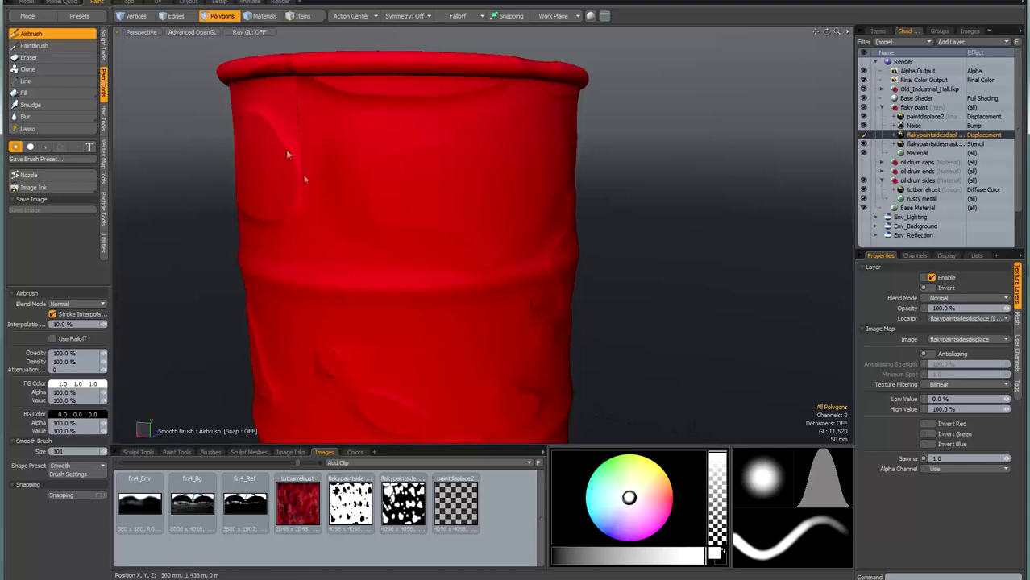
mouse_move(458, 145)
left_mouse_down("alt")
mouse_move(462, 210)
mouse_move(416, 194)
left_mouse_up("alt")
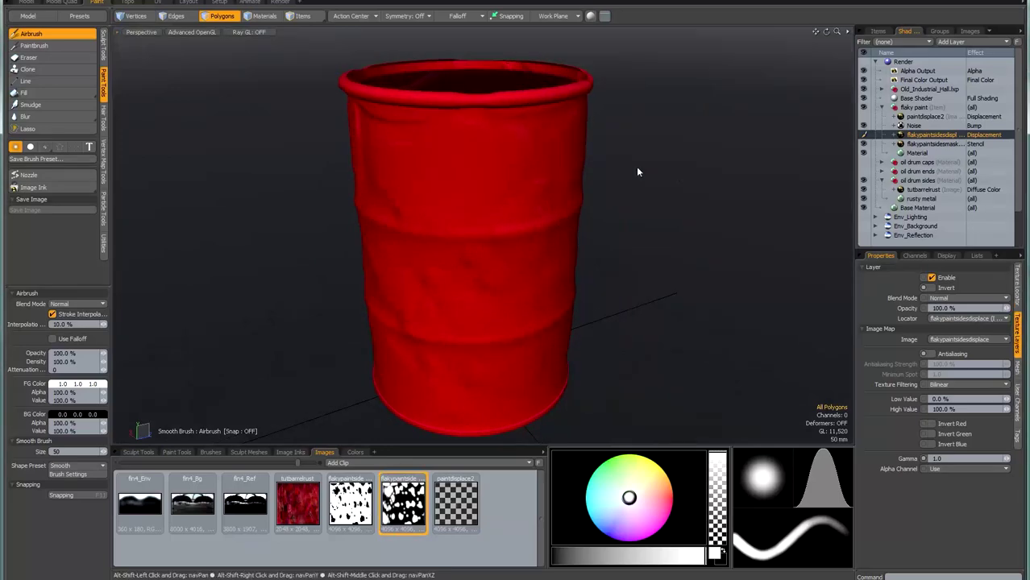
Set the brush size to 55, airbrush more white onto the displacement around the drum's sides, and return to the render preview
scroll(497, 140, "up", 3)
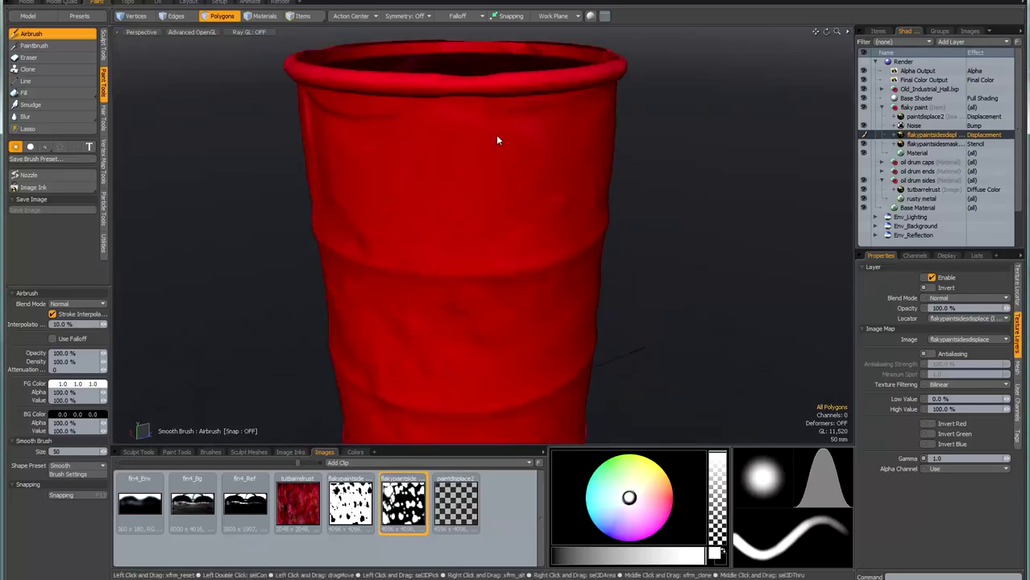
scroll(497, 136, "up", 2)
left_click_drag(489, 134, 491, 121, "alt")
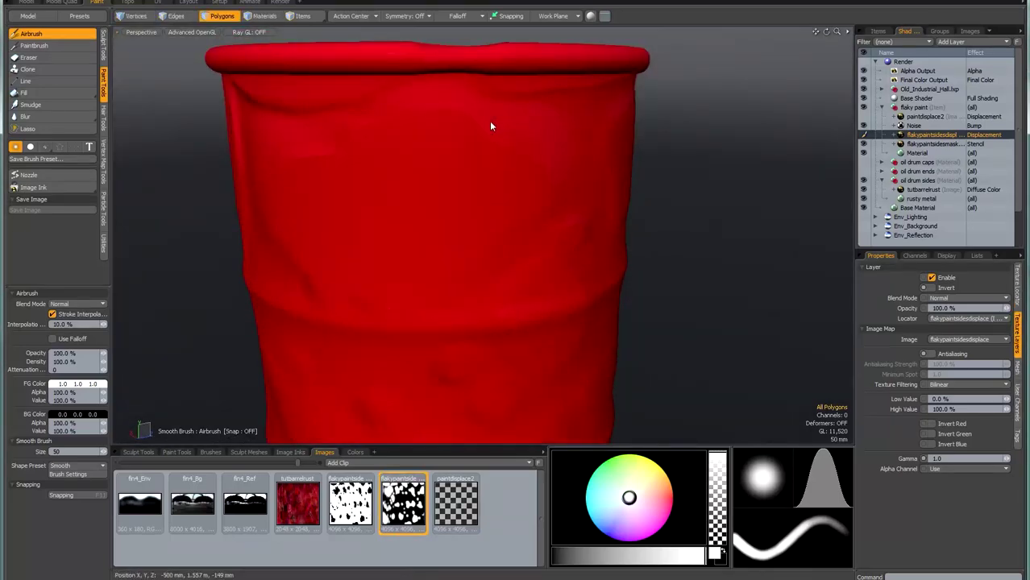
right_click_drag(492, 125, 491, 125)
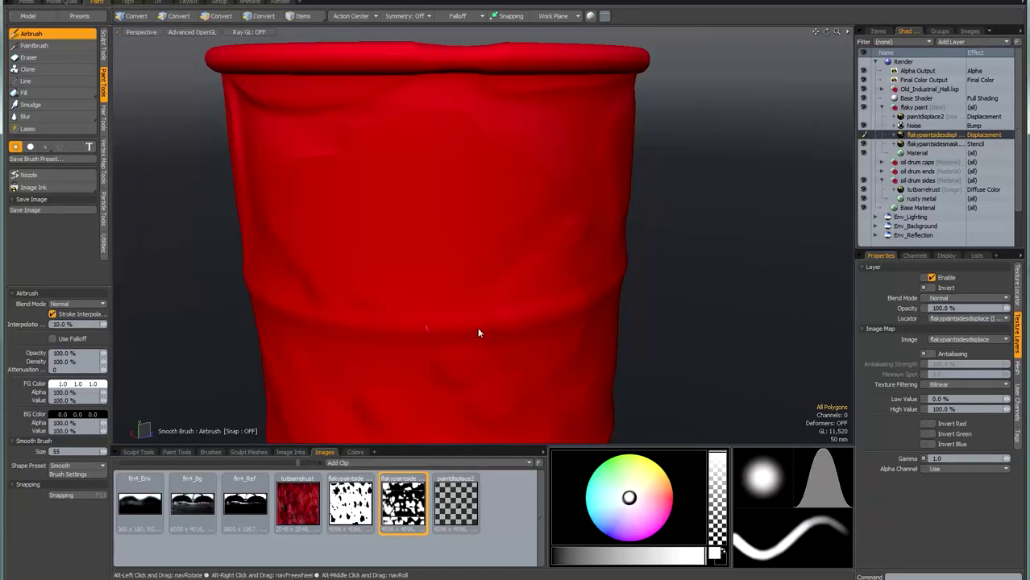
left_click_drag(453, 336, 461, 235, "alt")
scroll(460, 234, "down", 2)
left_click_drag(466, 185, 426, 226, "alt")
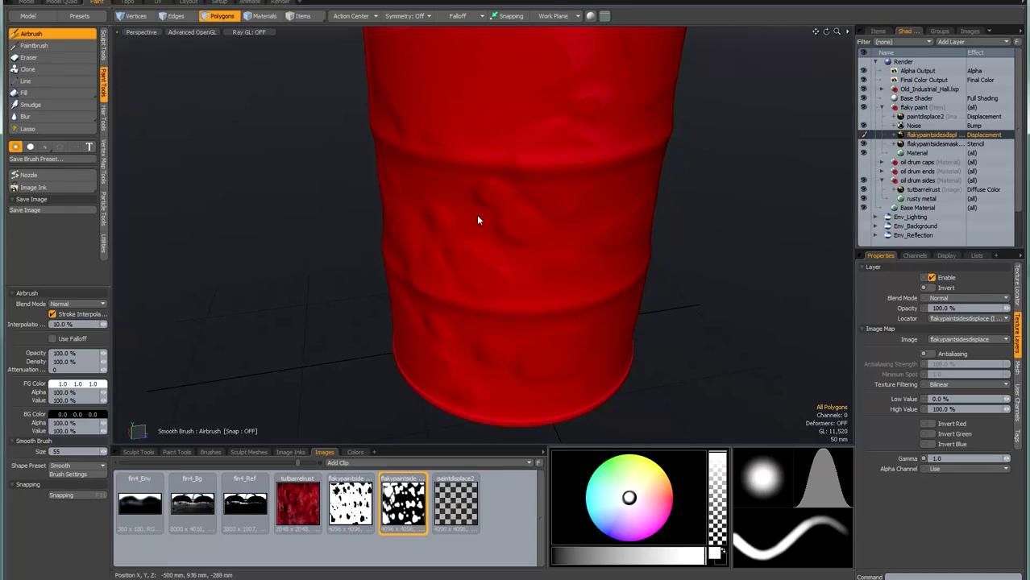
left_click(77, 34)
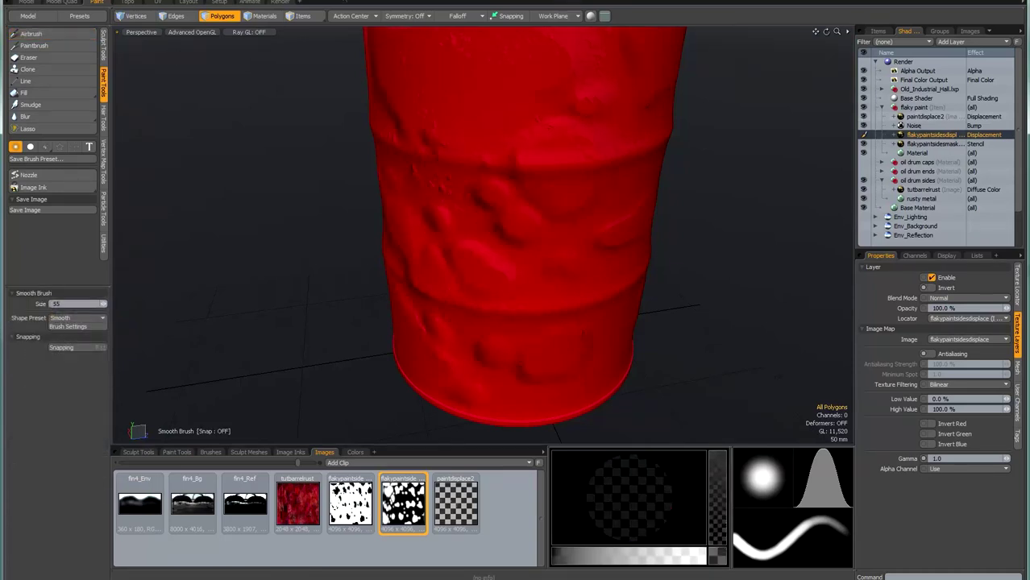
left_click(280, 2)
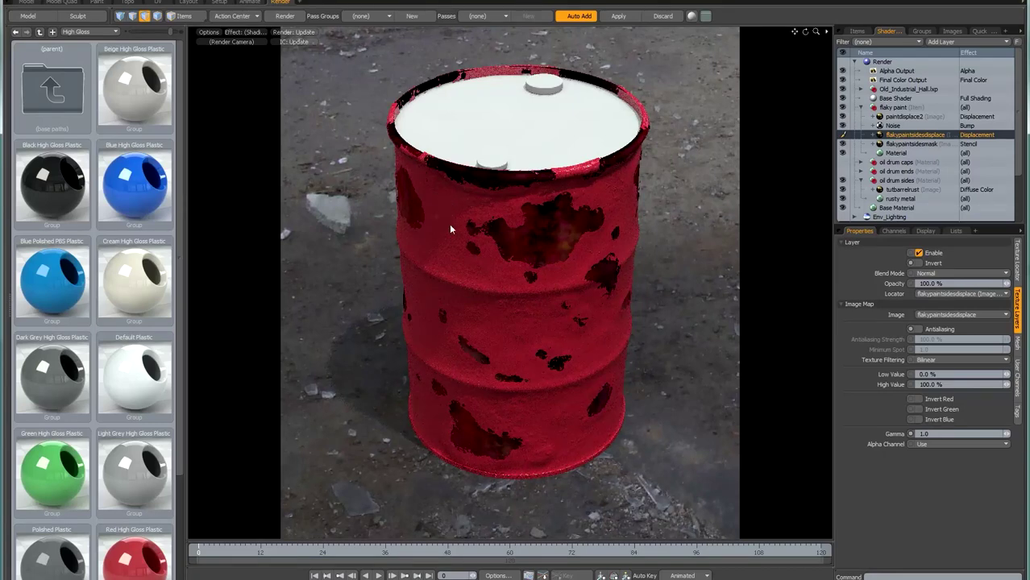
Add a new image layer above paintdisplace2, saved as paintvariation in PNG format at 4096 x 4096 in RGBA
left_click(896, 153)
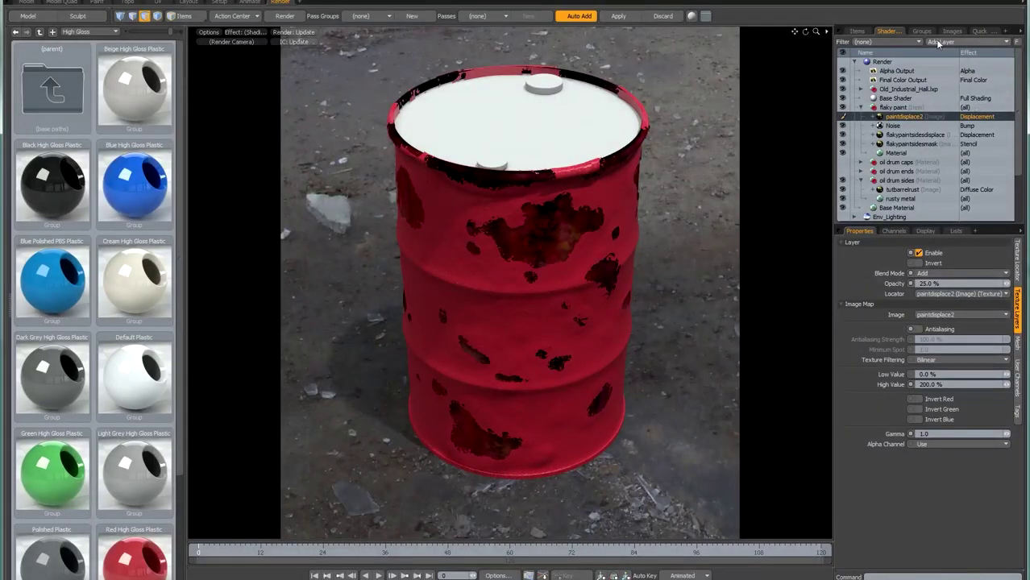
left_click(945, 42)
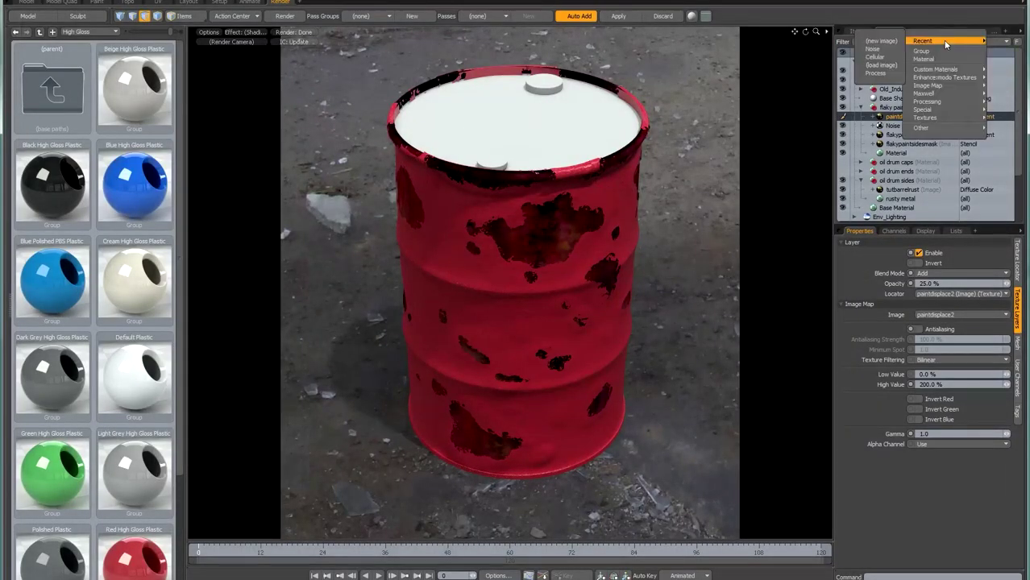
mouse_move(932, 90)
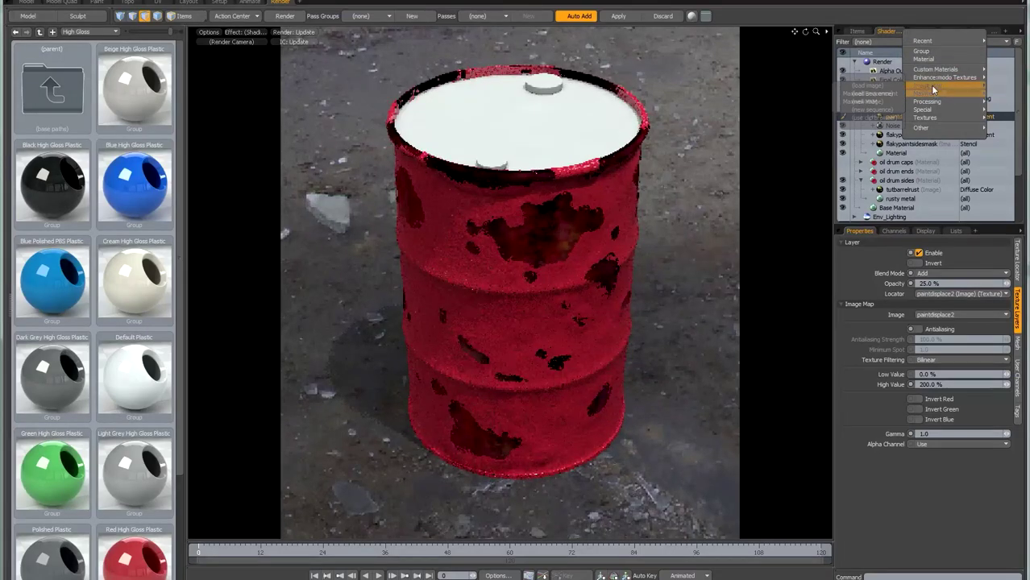
left_click(868, 86)
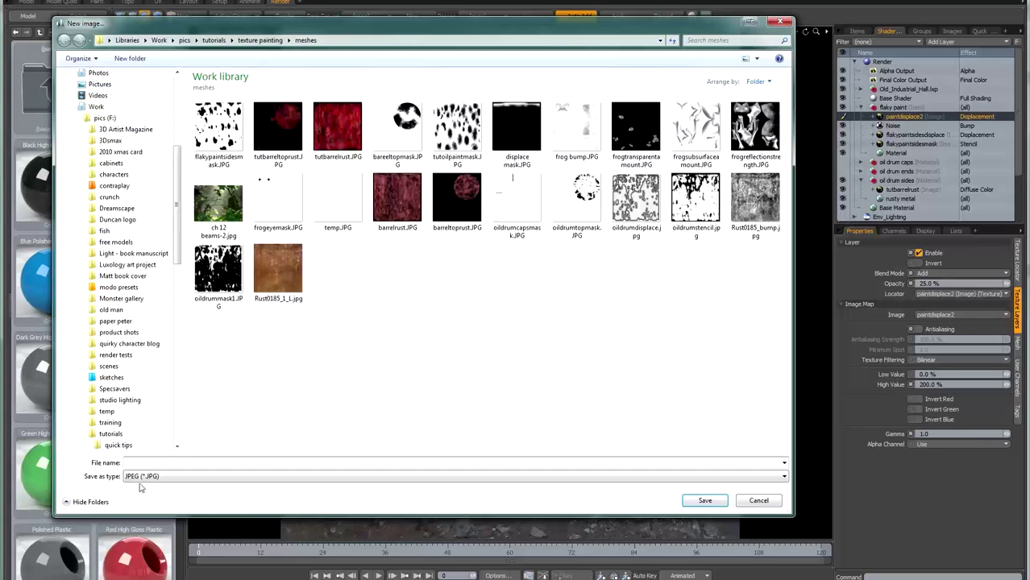
left_click(153, 477)
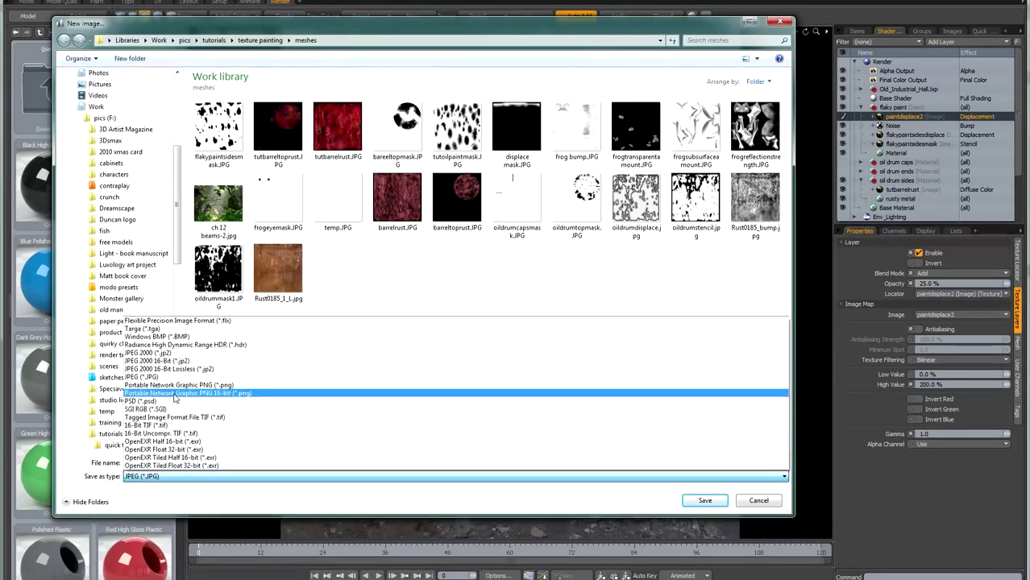
left_click(176, 386)
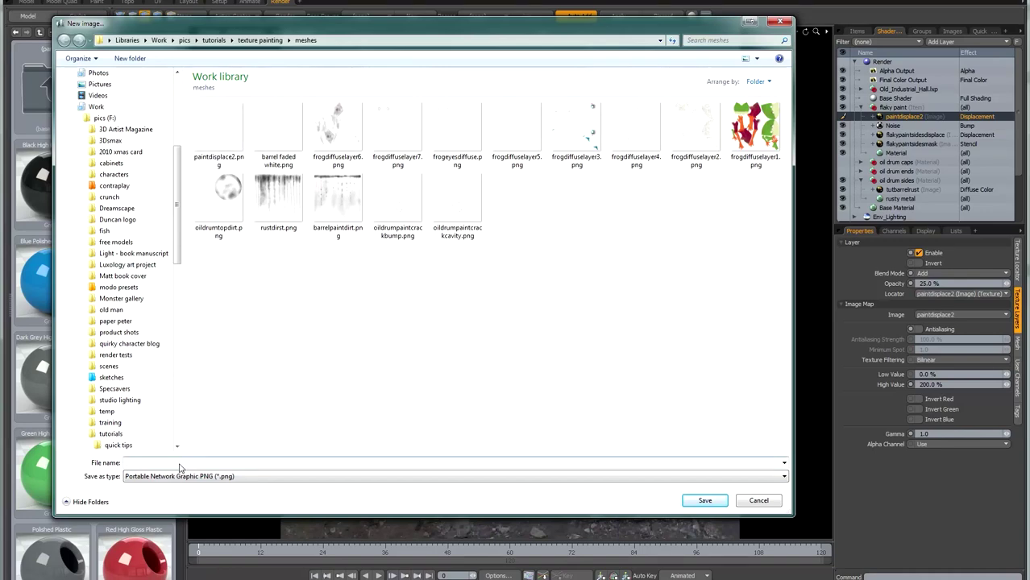
type("paint")
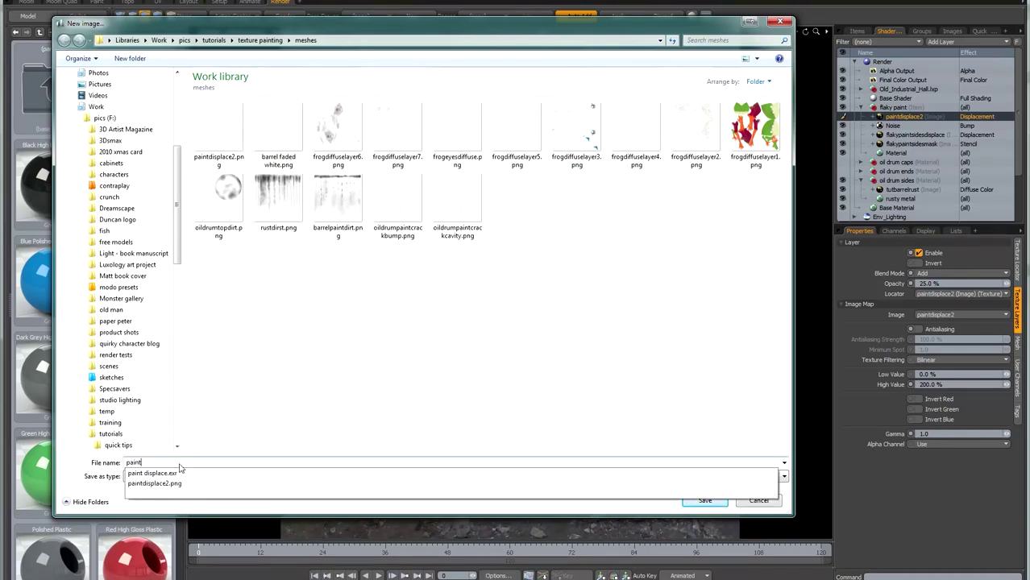
type("variation")
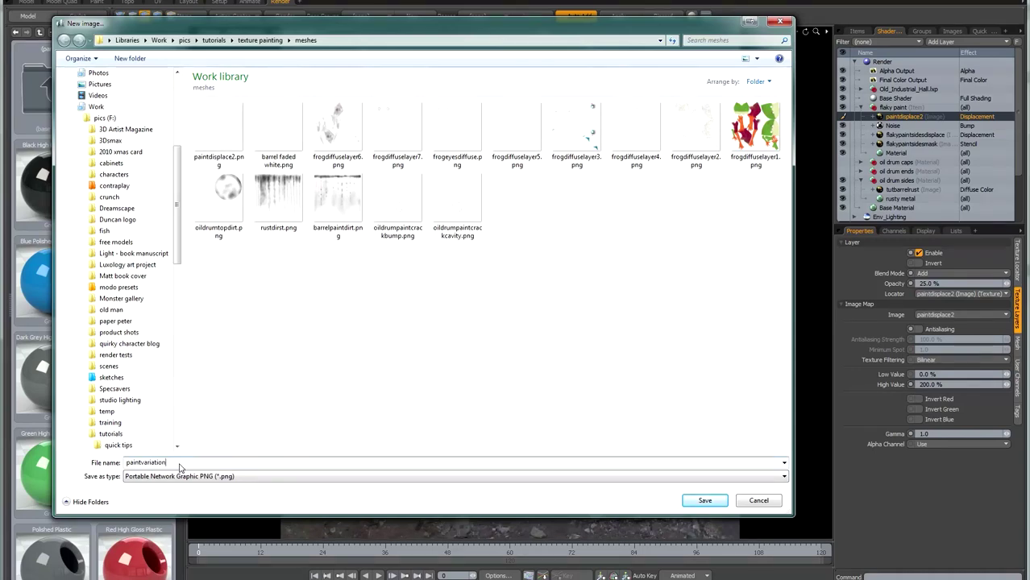
key("Return")
left_click(500, 265)
left_click(496, 269)
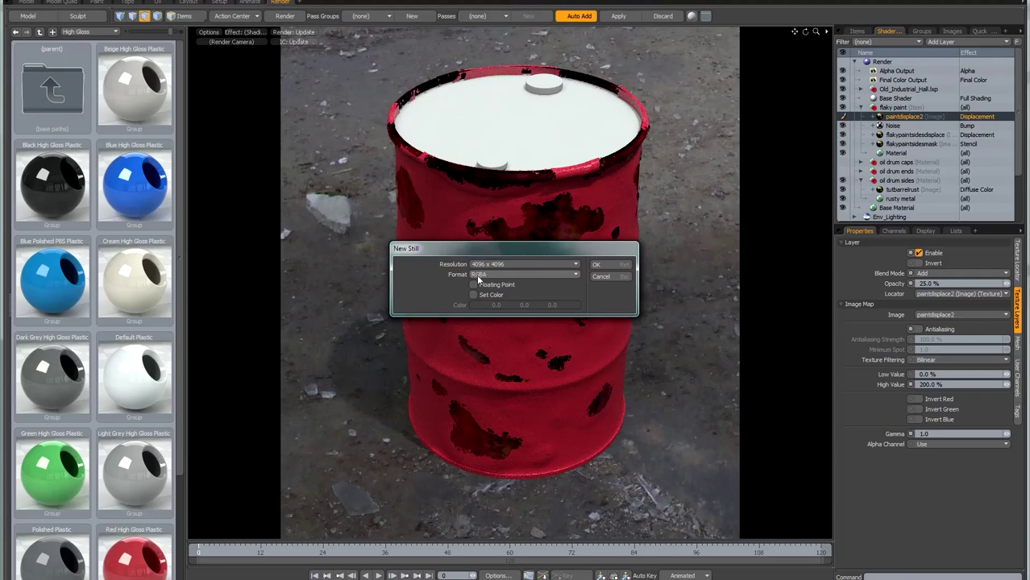
left_click(598, 266)
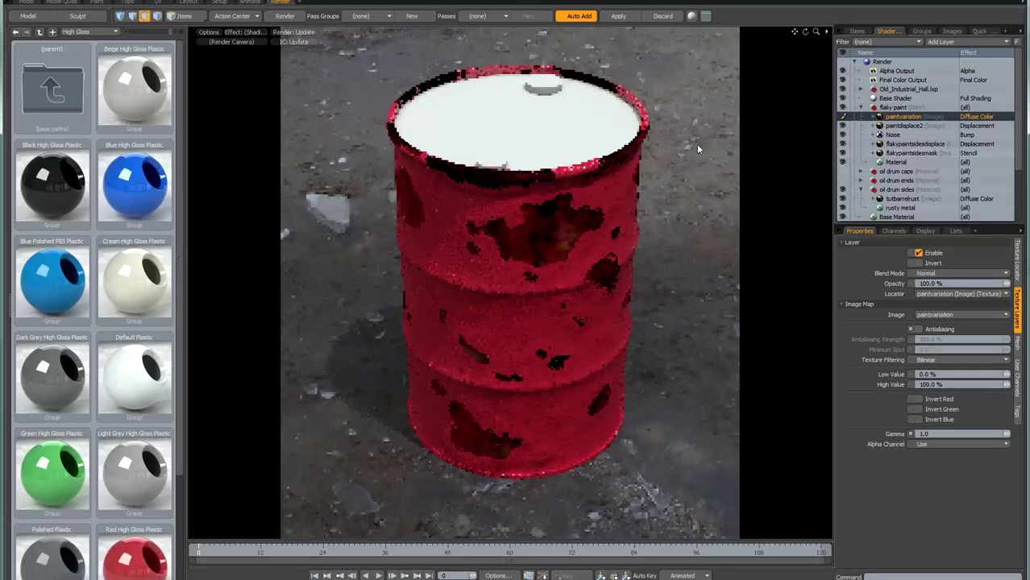
Prepare the Airbrush for the paintvariation layer with 50% opacity and a brush size of 128
left_click(97, 3)
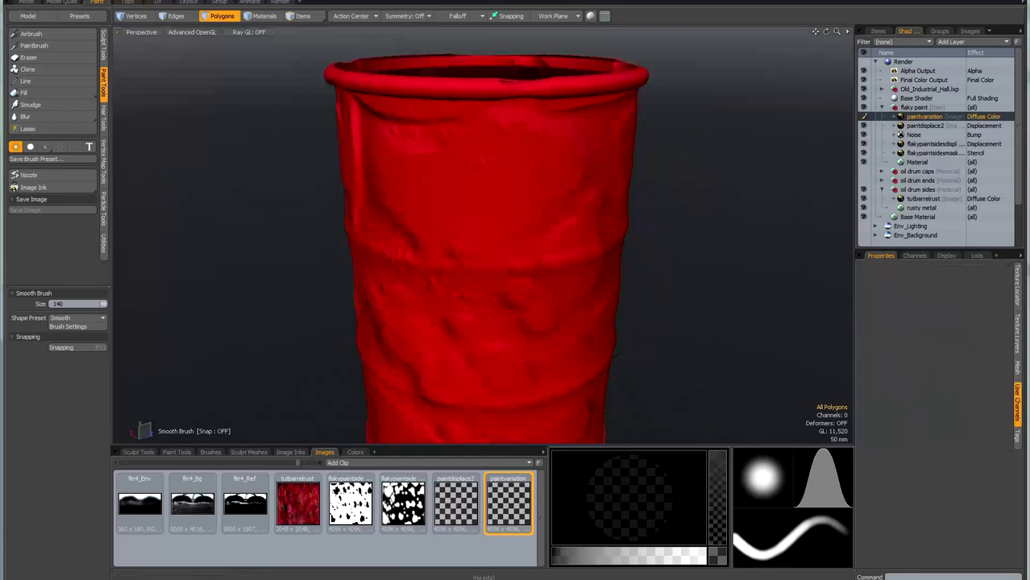
left_click(56, 35)
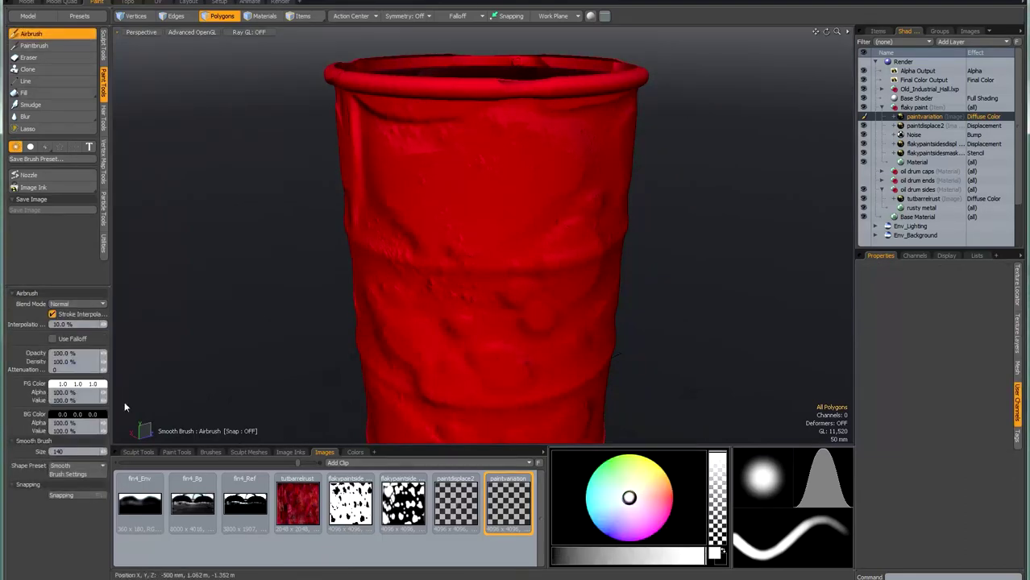
left_click(84, 354)
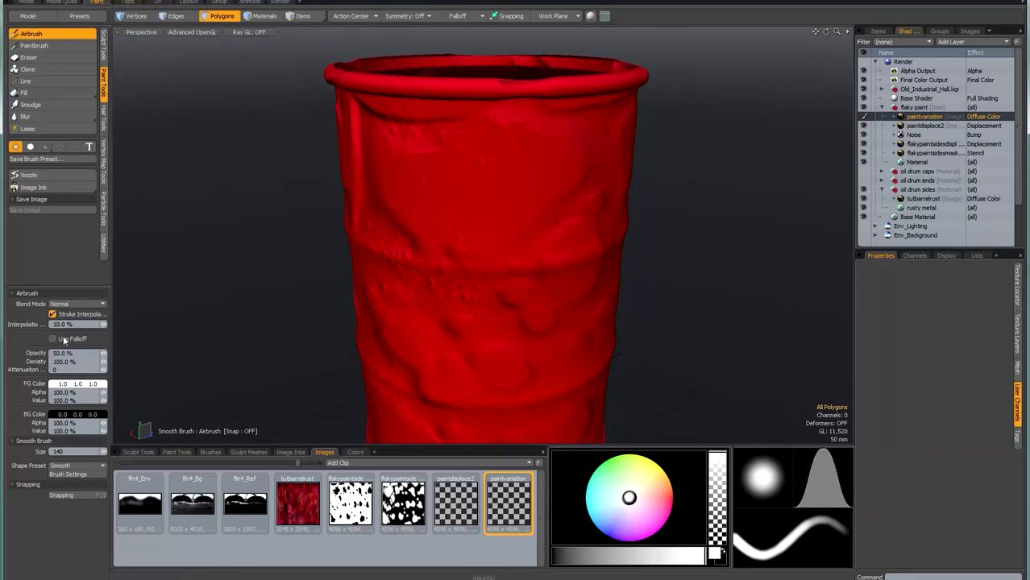
right_click_drag(505, 200, 507, 202)
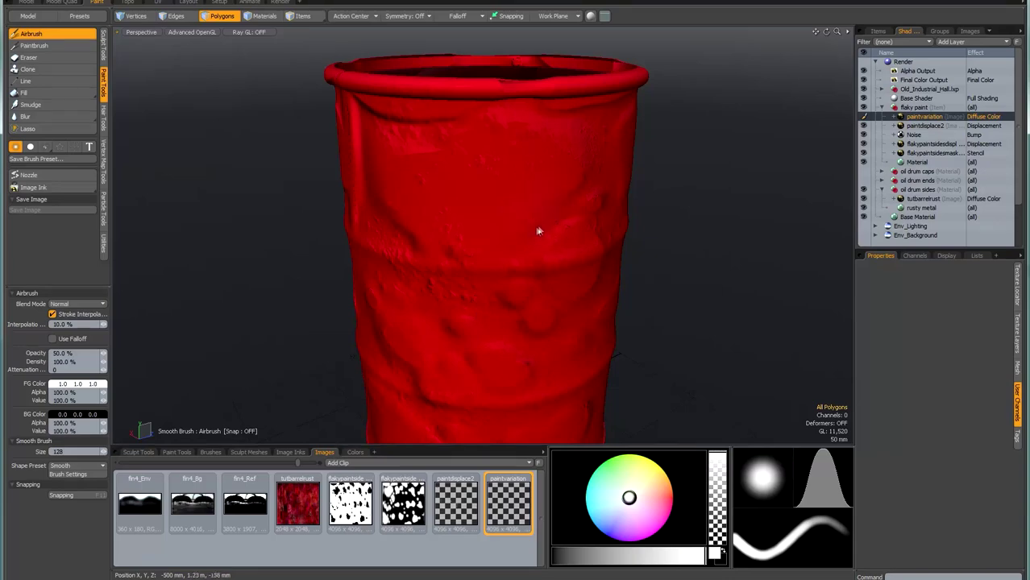
Airbrush soft white patches of colour variation around the drum's sides in the paintvariation image
mouse_move(589, 158)
left_mouse_down()
mouse_move(486, 124)
mouse_move(381, 169)
mouse_move(379, 199)
mouse_move(417, 238)
mouse_move(477, 250)
mouse_move(569, 204)
left_mouse_up()
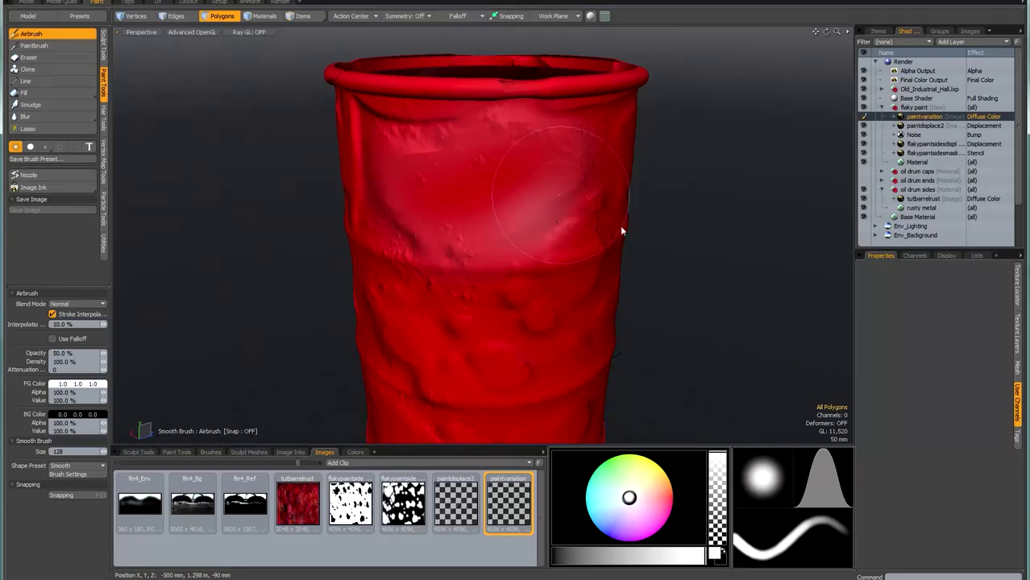
left_click_drag(662, 255, 678, 245, "alt")
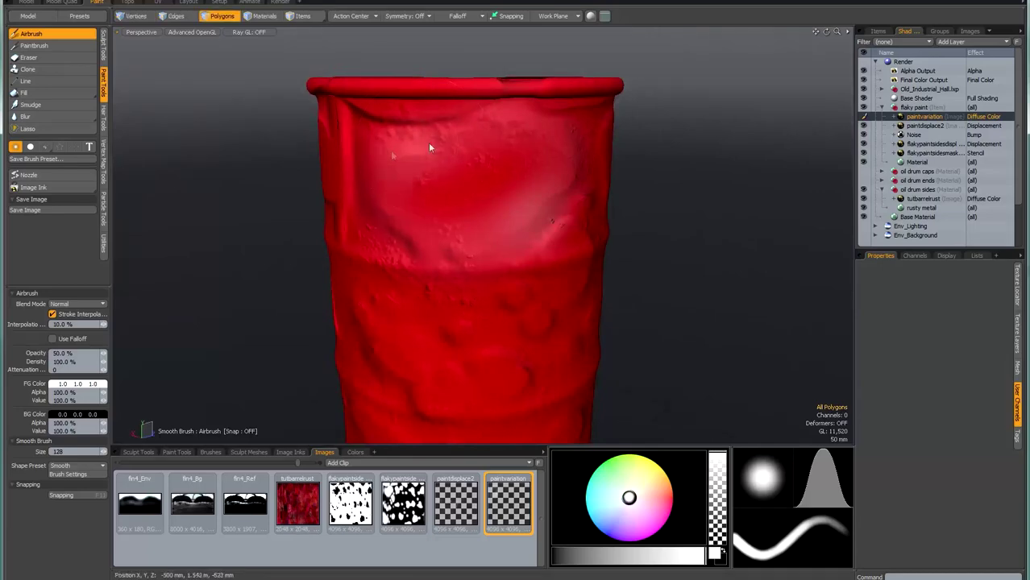
key("alt")
mouse_move(542, 329)
left_mouse_down("alt")
mouse_move(517, 217)
mouse_move(569, 173)
mouse_move(528, 174)
mouse_move(508, 222)
mouse_move(532, 212)
mouse_move(509, 199)
left_mouse_up("alt")
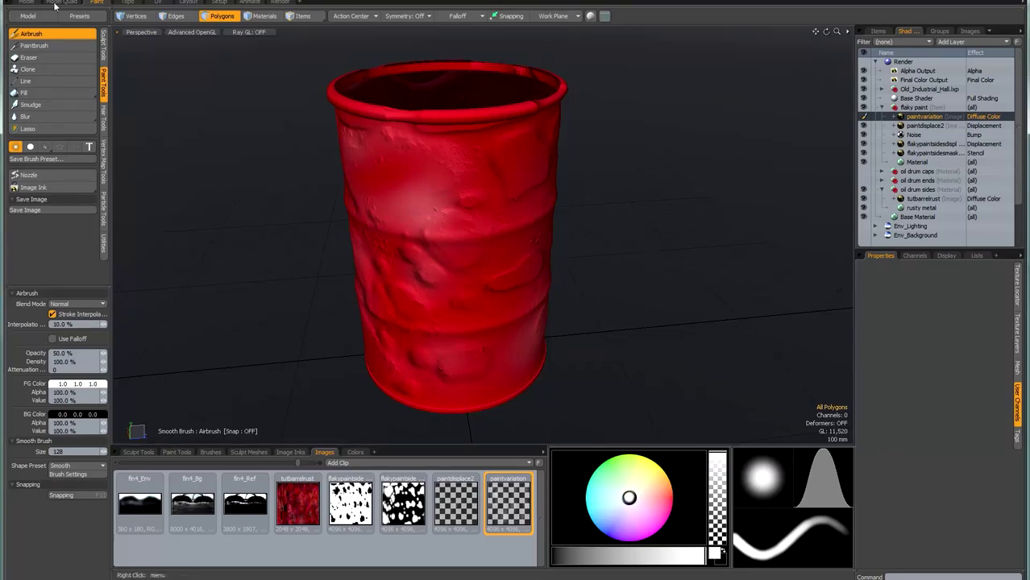
Return to the render preview and set the paintvariation layer's opacity to 50%
left_click(280, 2)
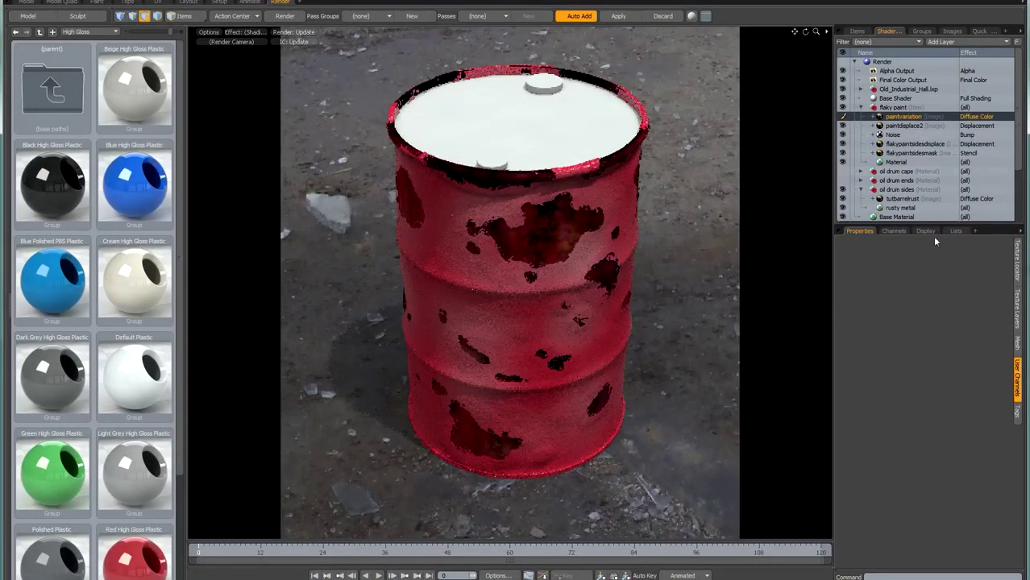
left_click(1020, 305)
left_click(951, 285)
type("50")
key("Return")
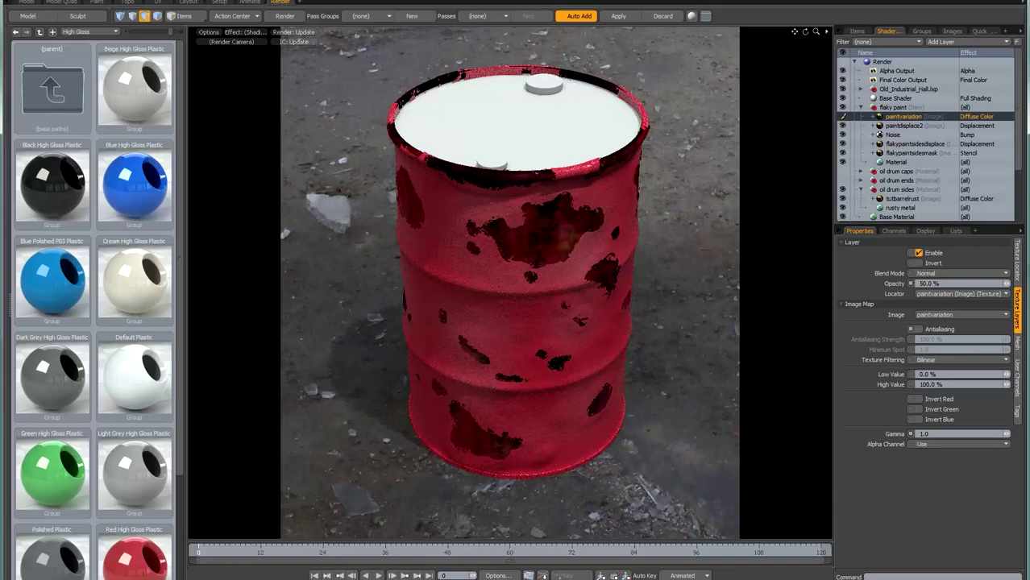
Save all the images in the scene
key("alt+f")
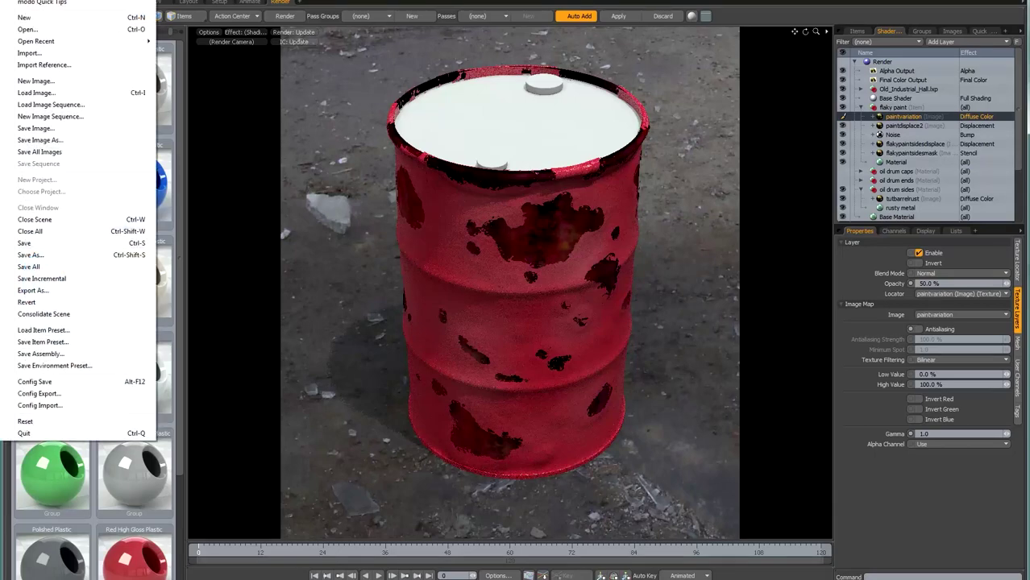
left_click(46, 152)
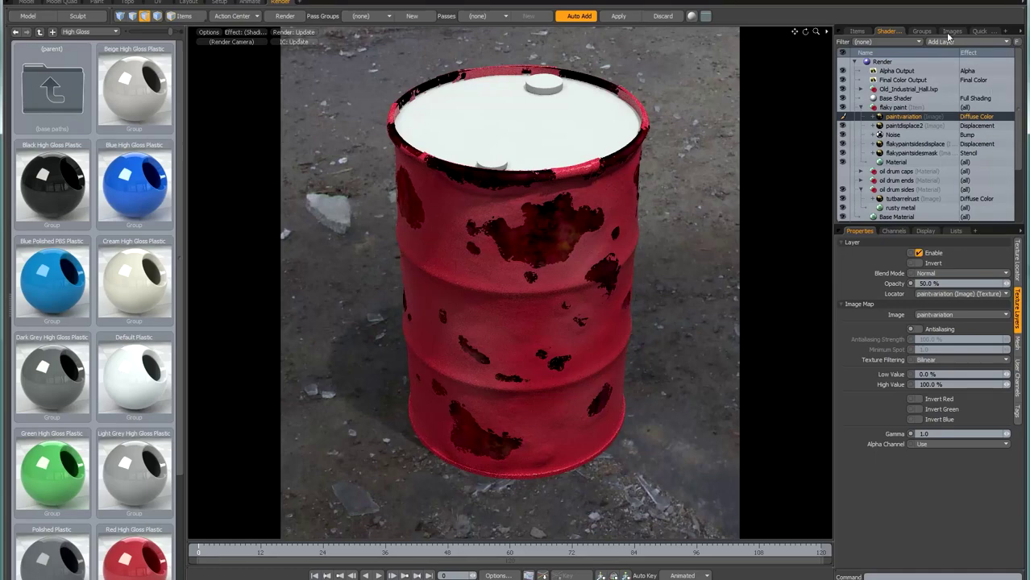
Add a new image layer above paintvariation, saved as paint streaks in PNG format at 4096 x 4096 in RGBA
left_click(951, 42)
left_click(887, 42)
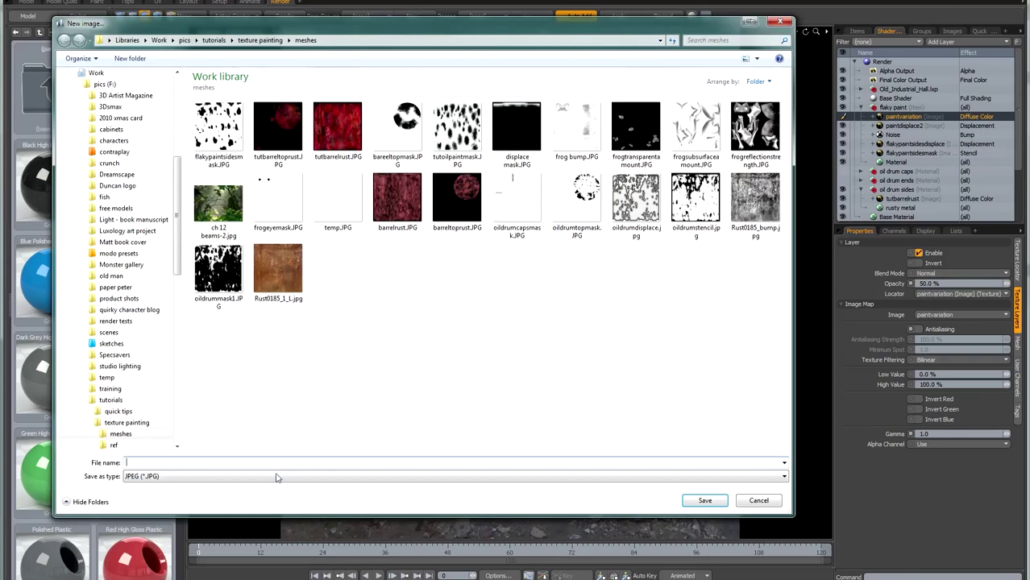
left_click(276, 476)
left_click(191, 456)
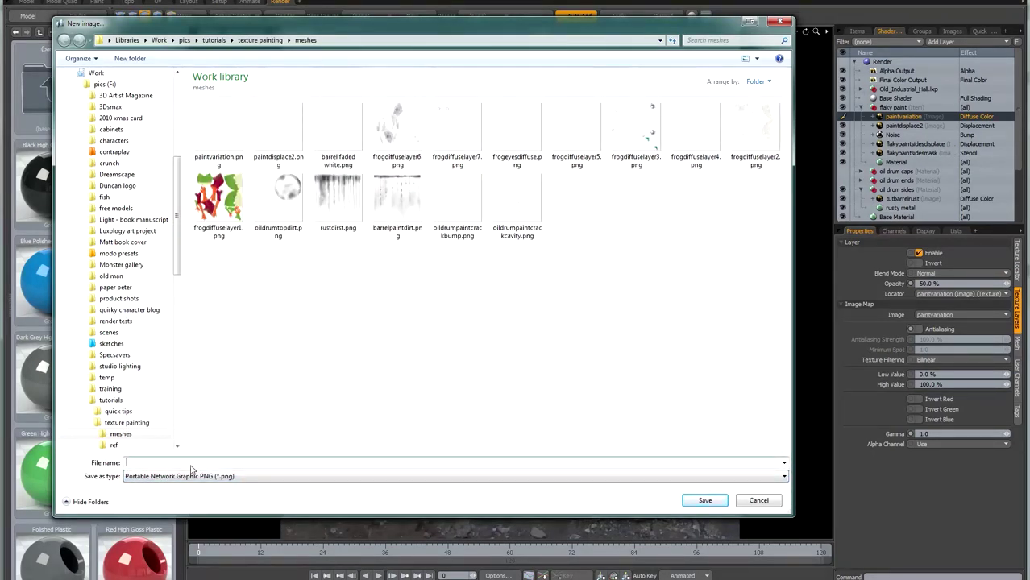
type("paint strea")
key("Return")
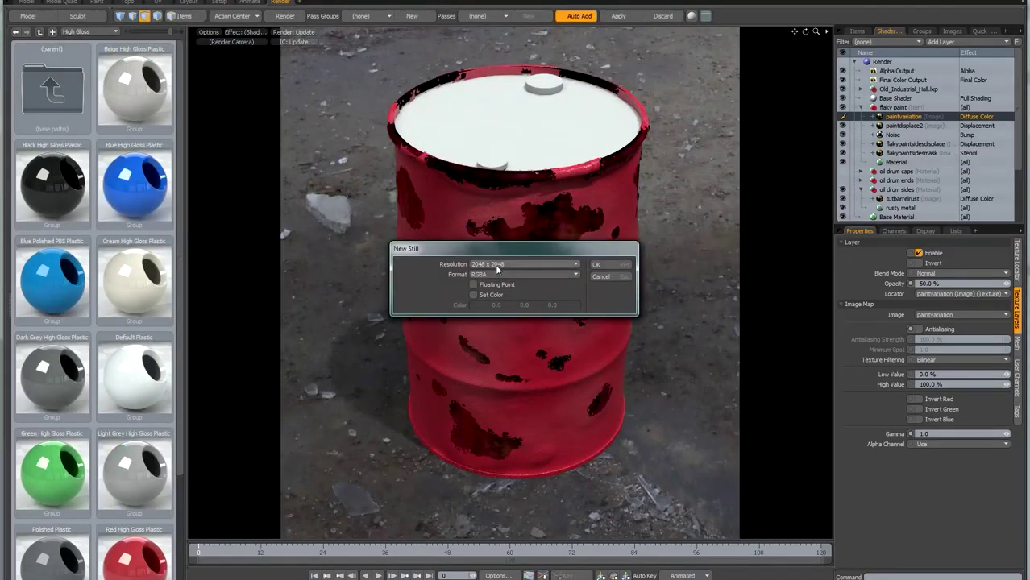
left_click(495, 265)
left_click(493, 274)
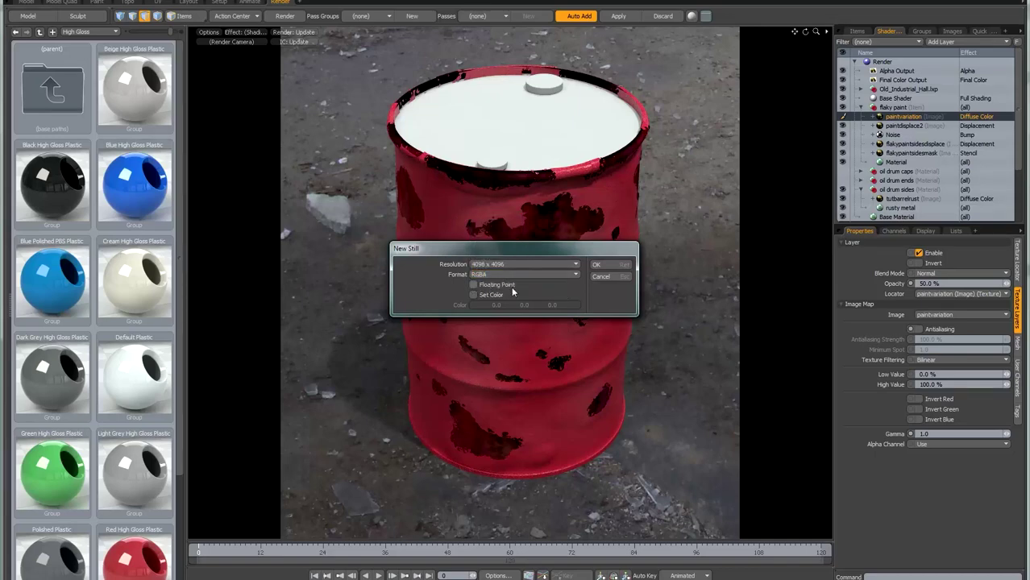
left_click(598, 265)
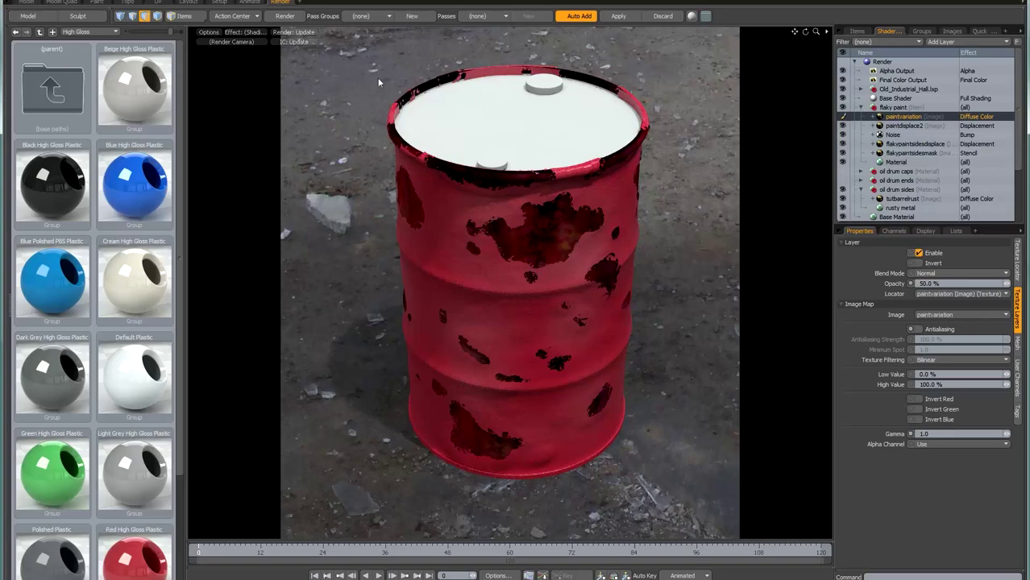
Prepare the Airbrush for the paint streaks layer with a black foreground colour, a brush size of 18 and the tablet Nozzle
left_click(100, 3)
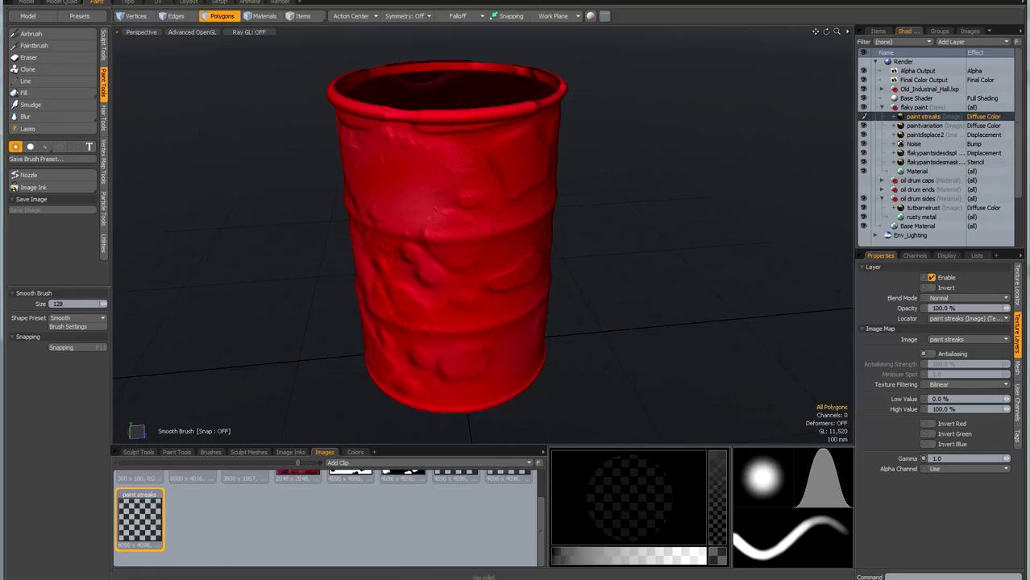
left_click(31, 34)
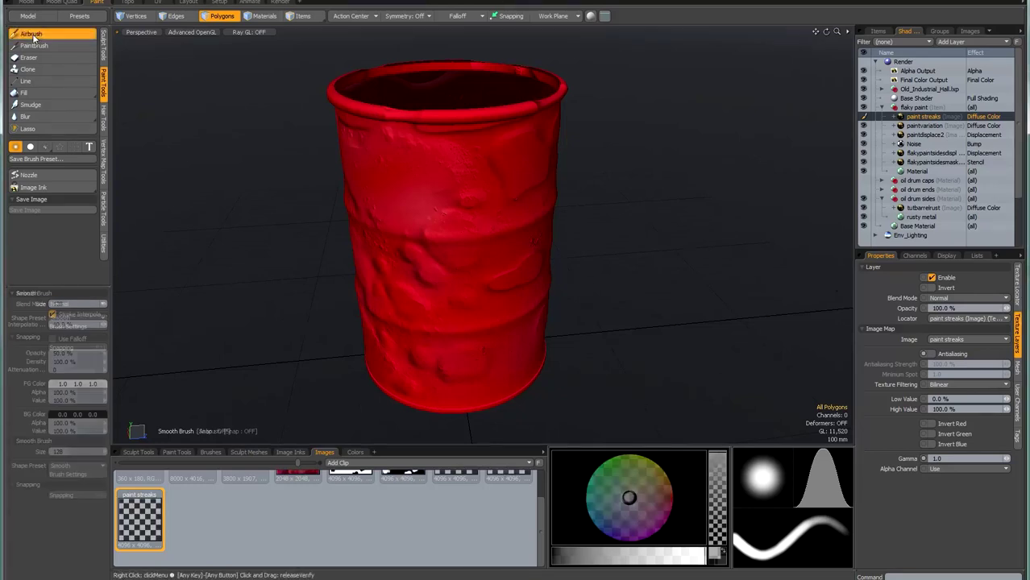
left_click(588, 555)
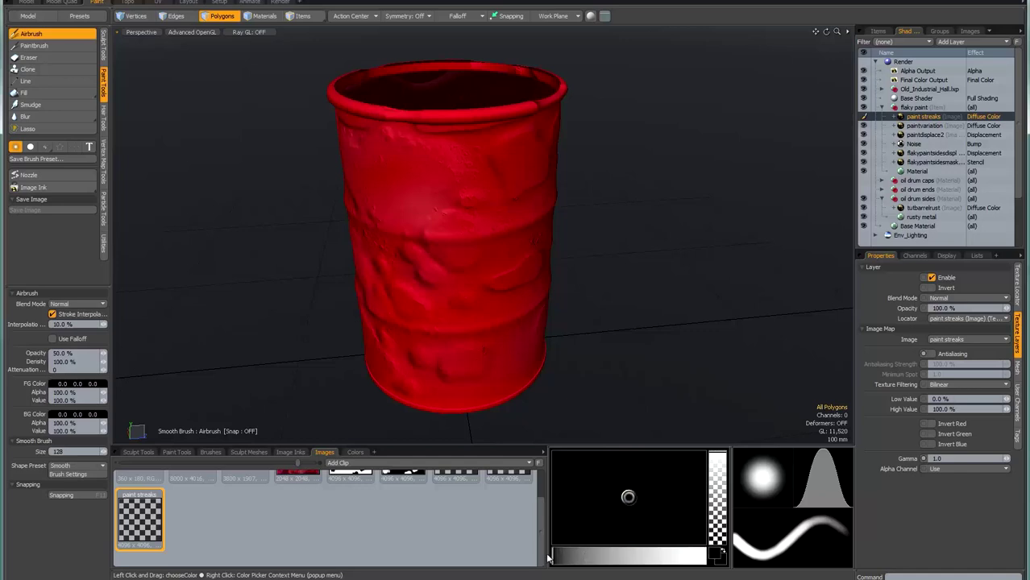
left_click(464, 199)
right_click_drag(464, 198, 462, 198)
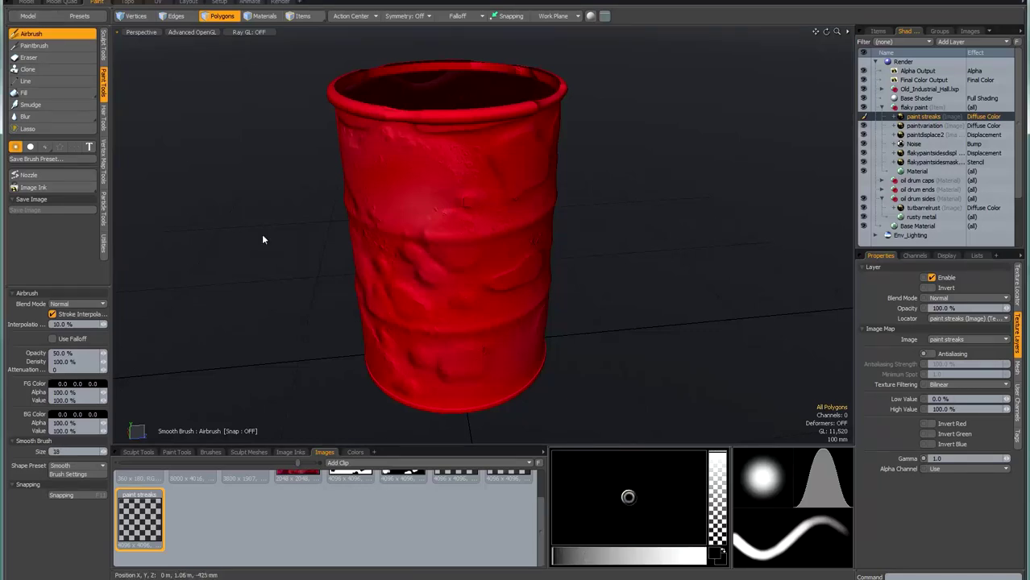
left_click(40, 175)
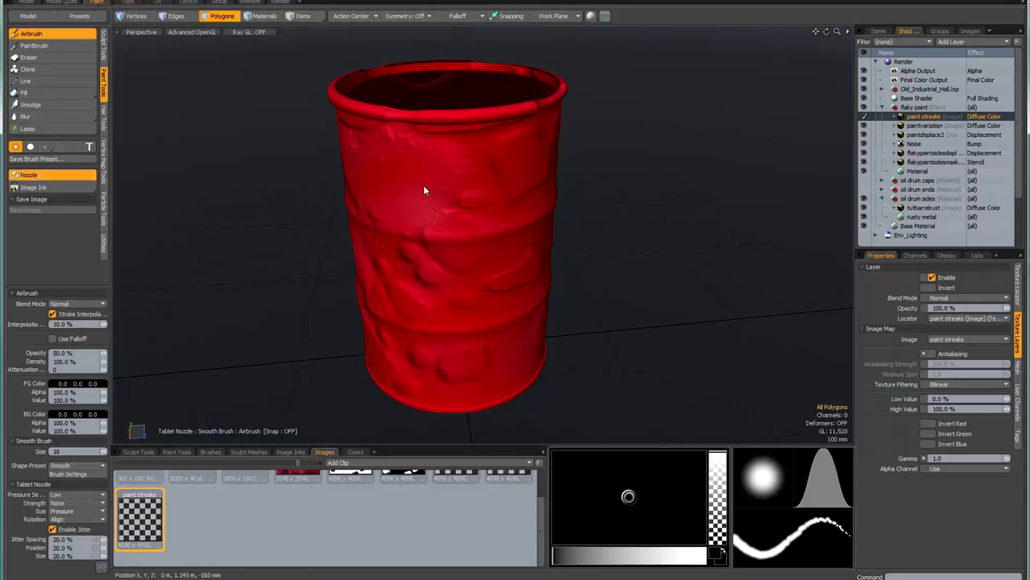
Airbrush dark vertical streaks running down the drum's side from beneath the rim, enlarging the brush to 63
scroll(423, 190, "up", 5)
left_click_drag(406, 238, 472, 232, "alt")
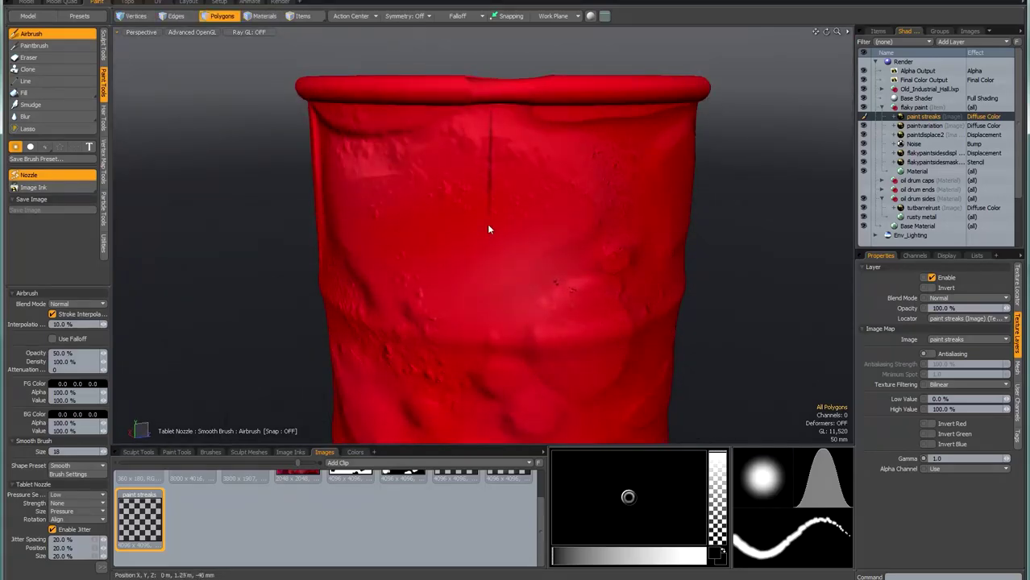
left_click_drag(437, 223, 475, 214, "alt")
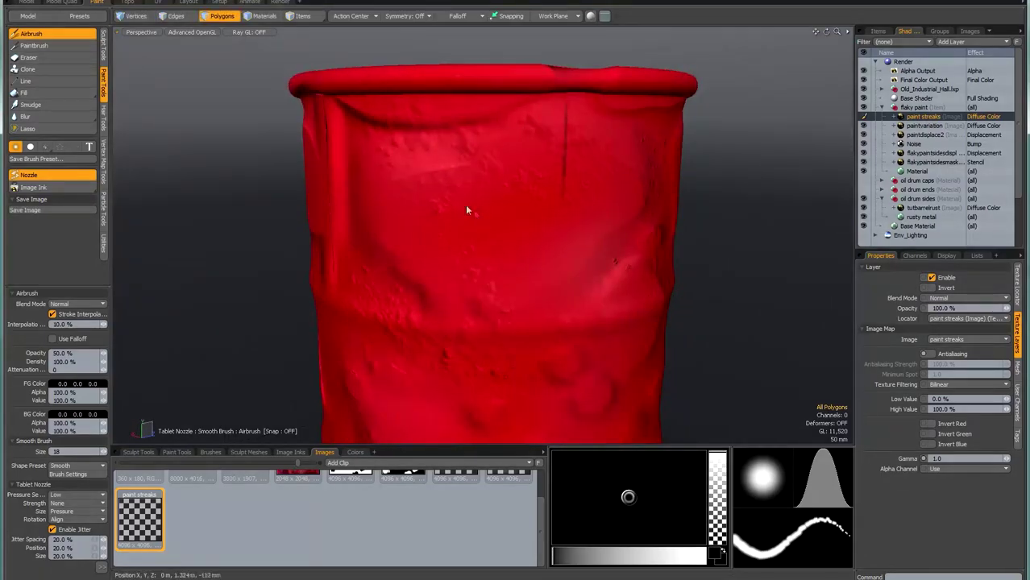
left_click_drag(470, 96, 469, 136)
left_click_drag(470, 91, 469, 278)
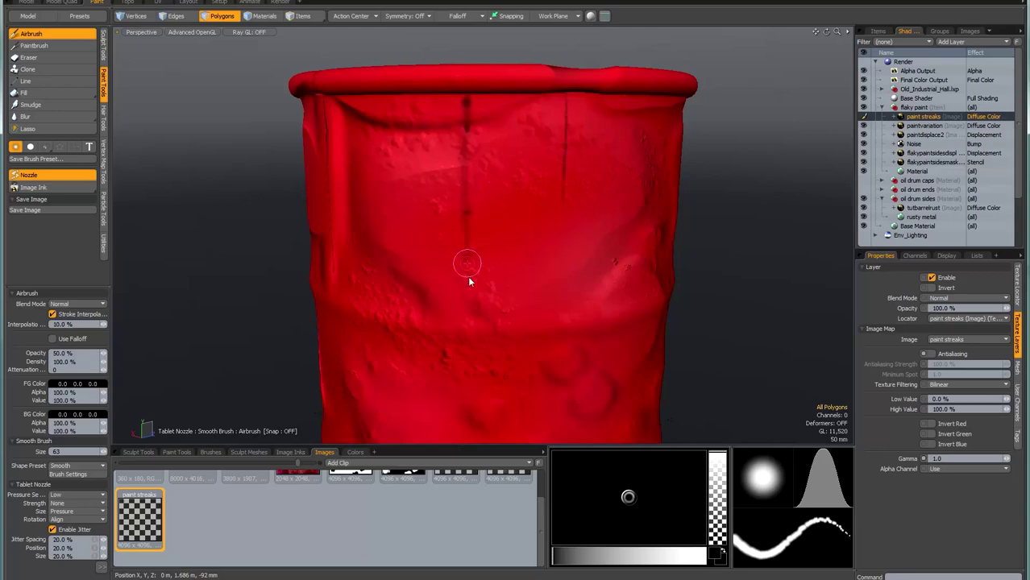
mouse_move(464, 103)
left_mouse_down()
mouse_move(467, 337)
mouse_move(500, 168)
left_mouse_up()
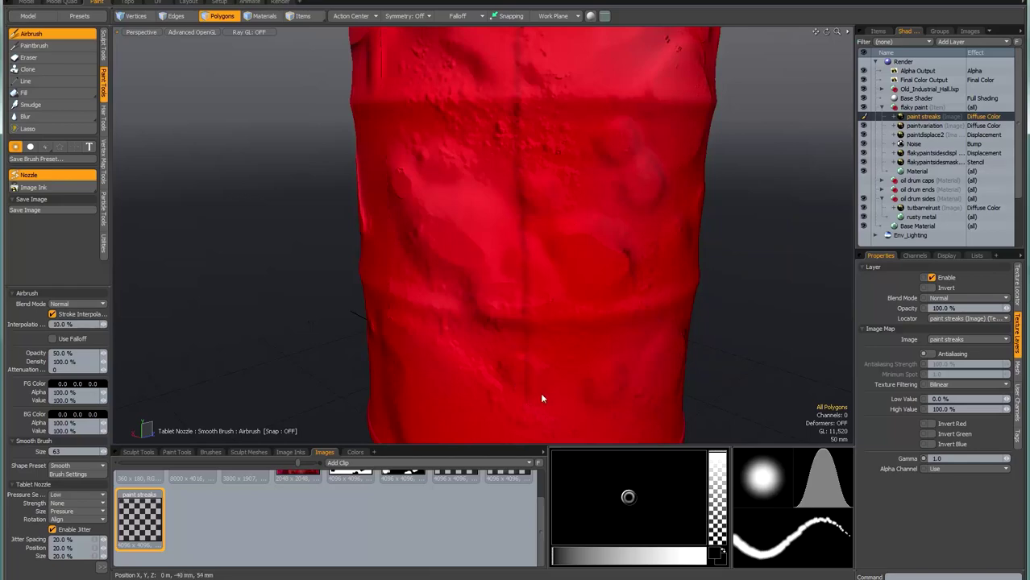
scroll(518, 298, "down", 5)
scroll(527, 276, "up", 3)
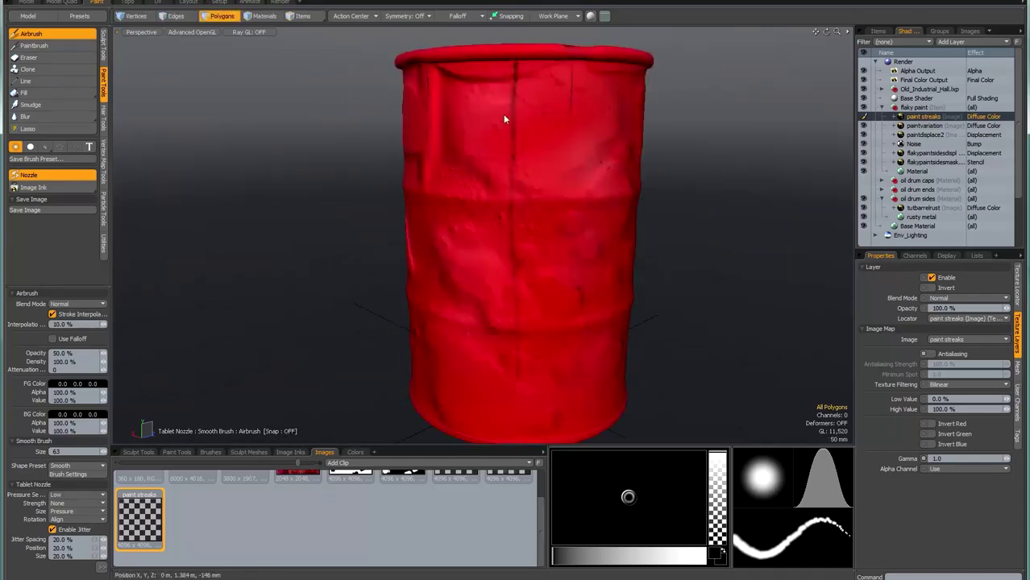
Work around the drum, airbrushing more black streaks and grime below the rim and down the sides in the paint streaks image
mouse_move(487, 70)
left_mouse_down("alt")
mouse_move(480, 144)
mouse_move(490, 70)
left_mouse_up("alt")
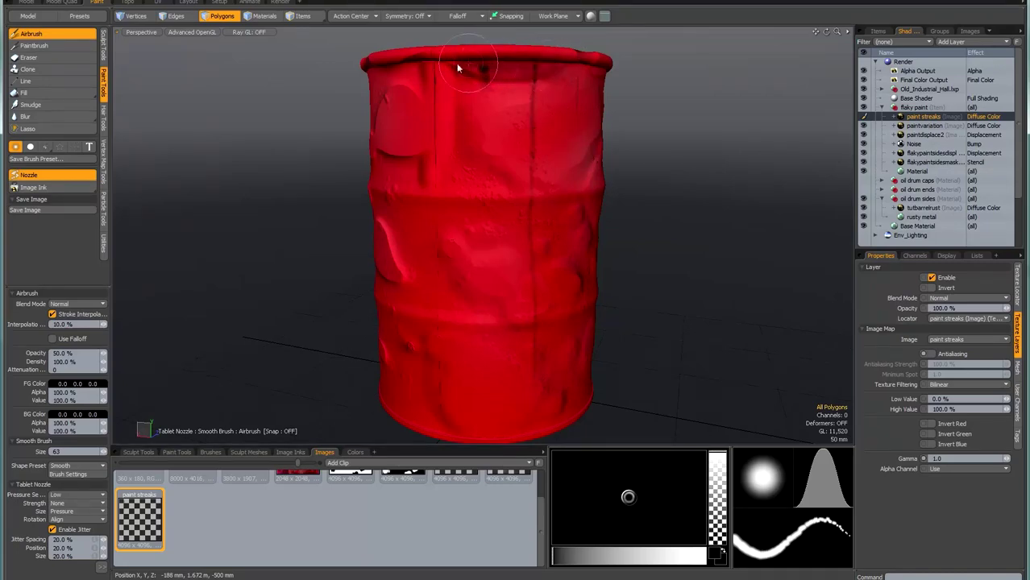
left_click_drag(590, 68, 527, 62, "alt")
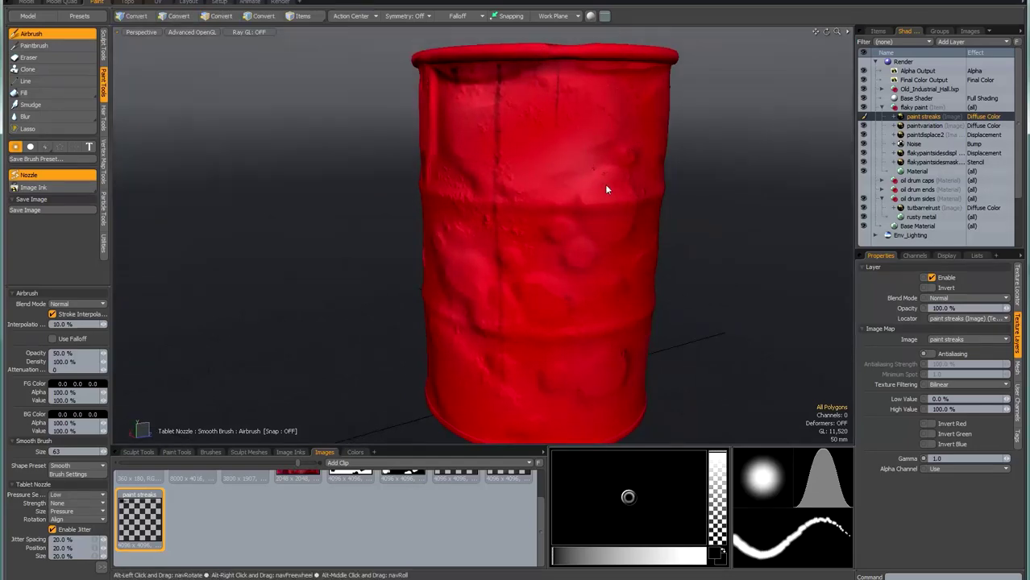
left_click_drag(604, 184, 554, 108, "alt")
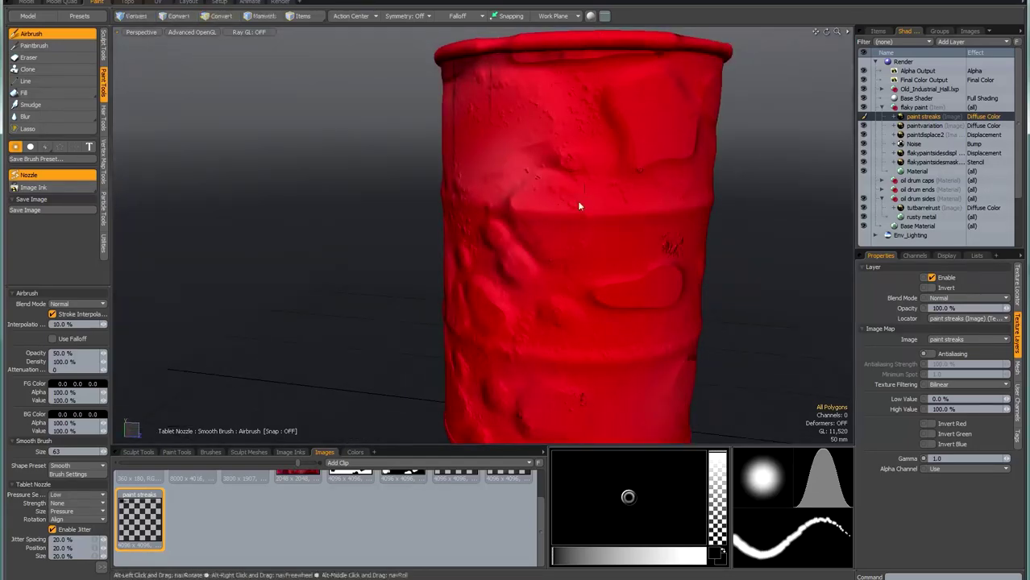
left_click_drag(578, 201, 603, 126, "alt")
left_click_drag(588, 51, 583, 121)
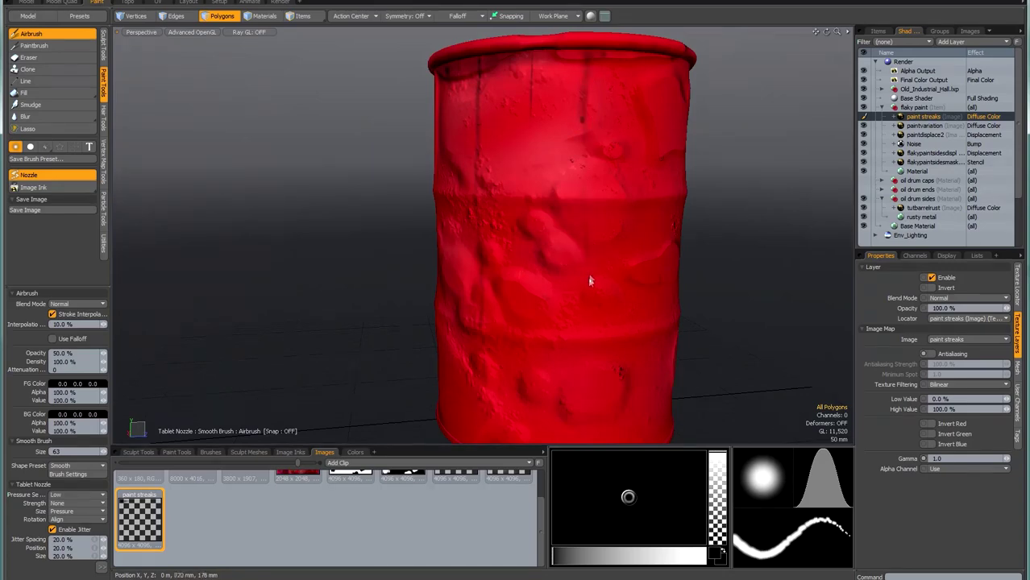
left_click_drag(547, 377, 534, 308, "alt")
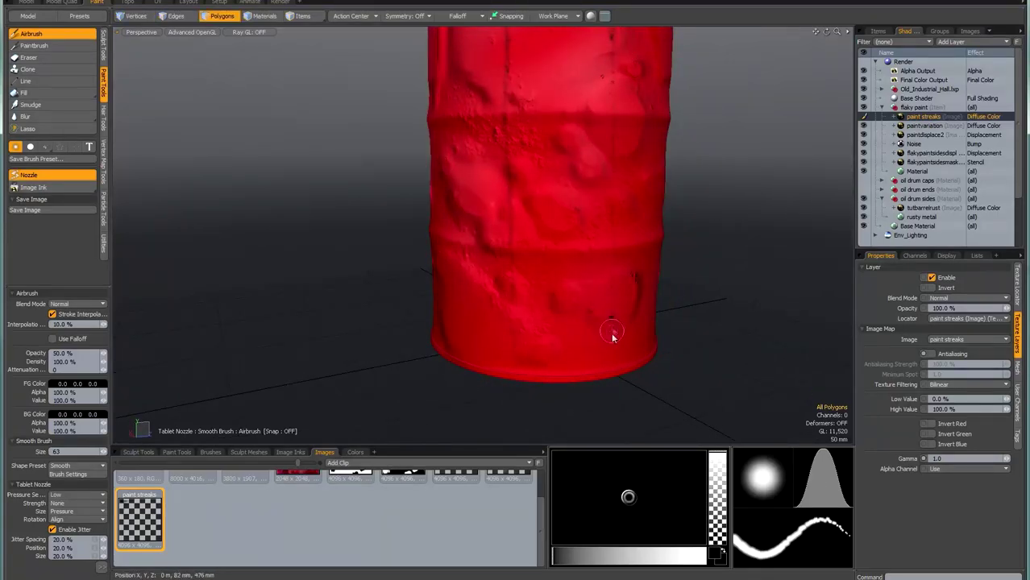
left_click_drag(547, 311, 497, 230, "alt")
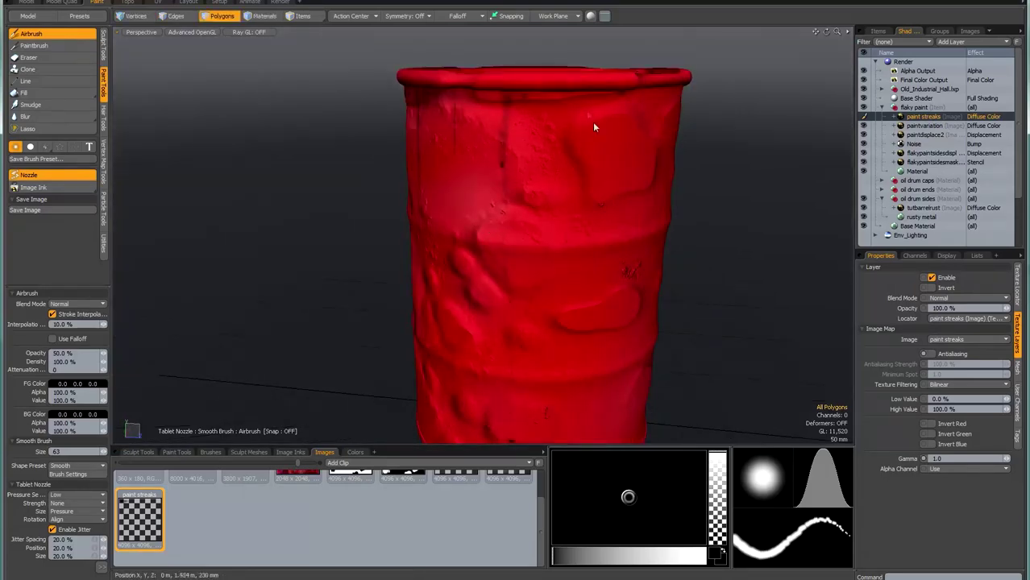
mouse_move(588, 129)
left_mouse_down()
mouse_move(586, 101)
mouse_move(599, 326)
mouse_move(592, 247)
left_mouse_up()
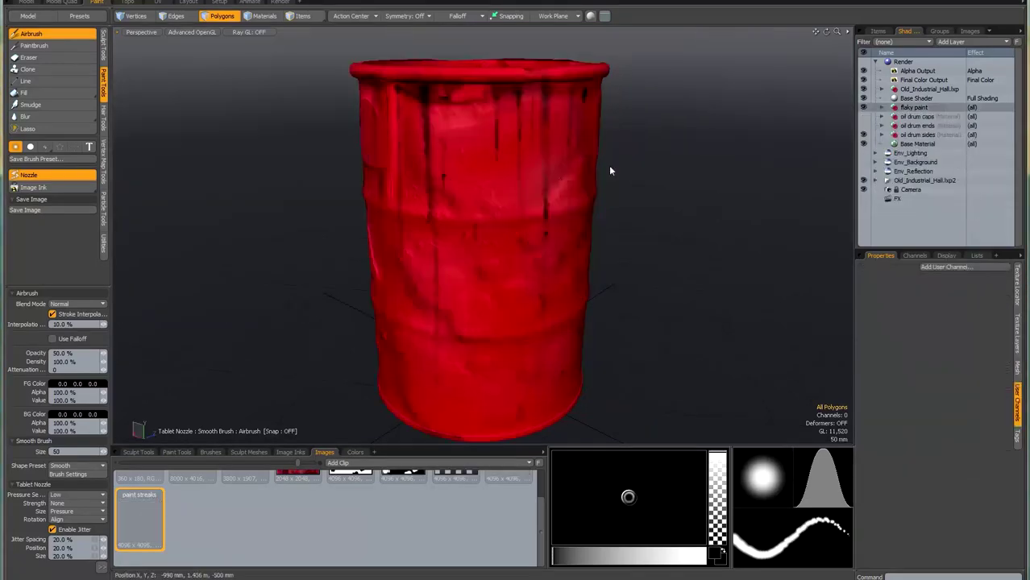
Check the painted streaks on the drum with the RayGL preview, switch the preview off and leave the Airbrush
left_click_drag(582, 184, 659, 208, "alt")
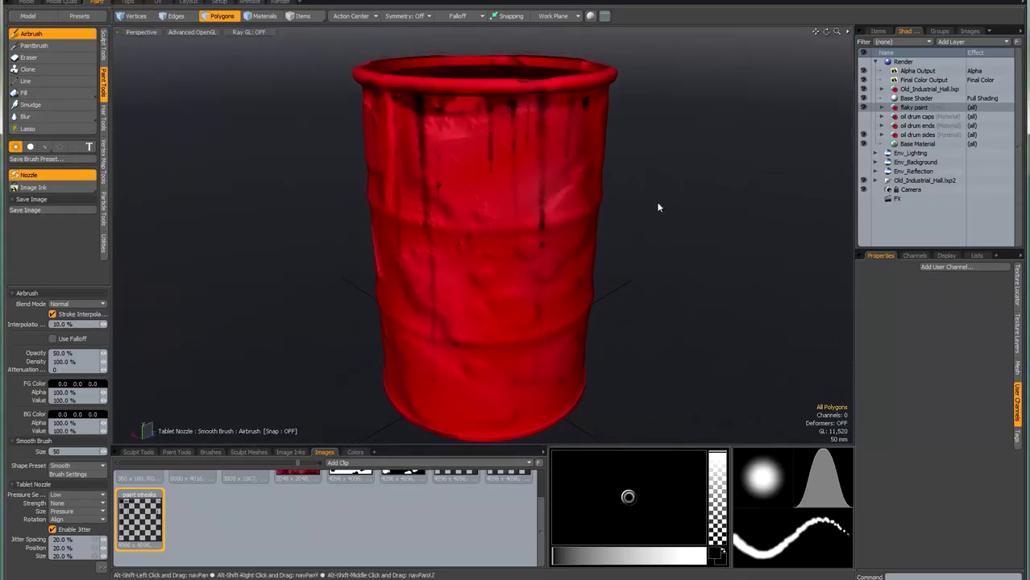
left_click(237, 31)
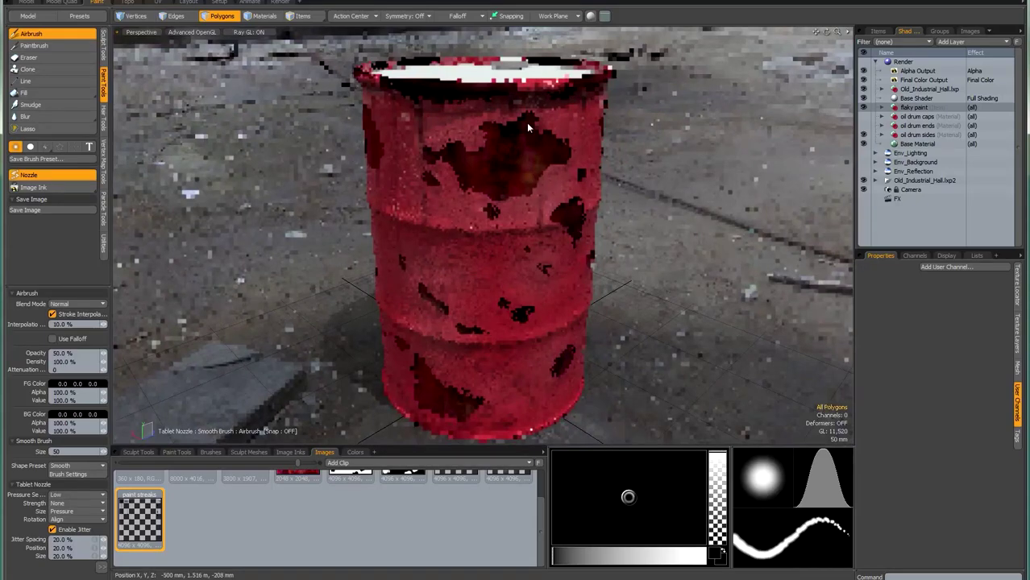
left_click(249, 31)
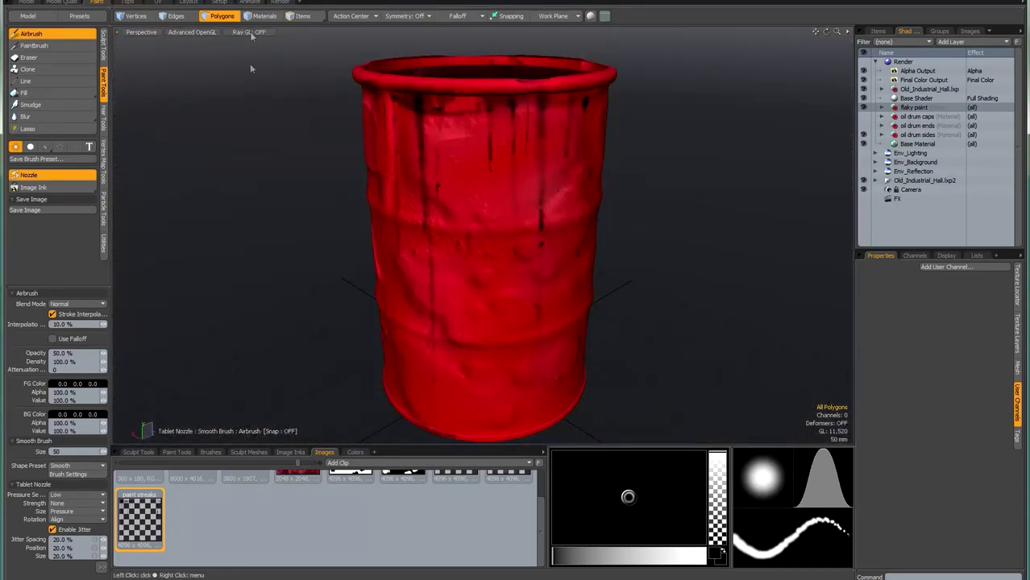
left_click(54, 34)
Return to the render preview and make the oil drum caps and oil drum ends materials visible
left_click(280, 2)
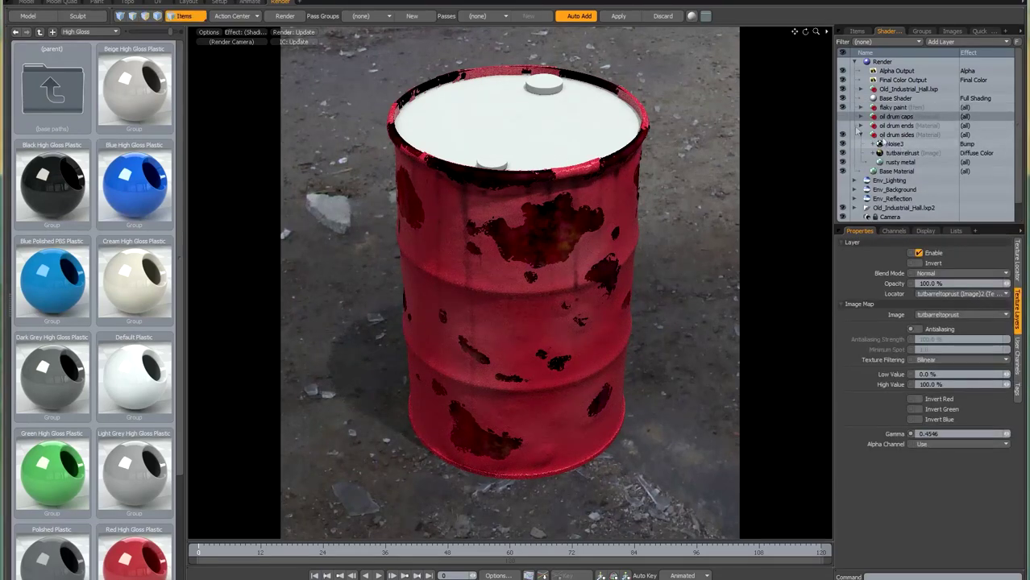
left_click(843, 117)
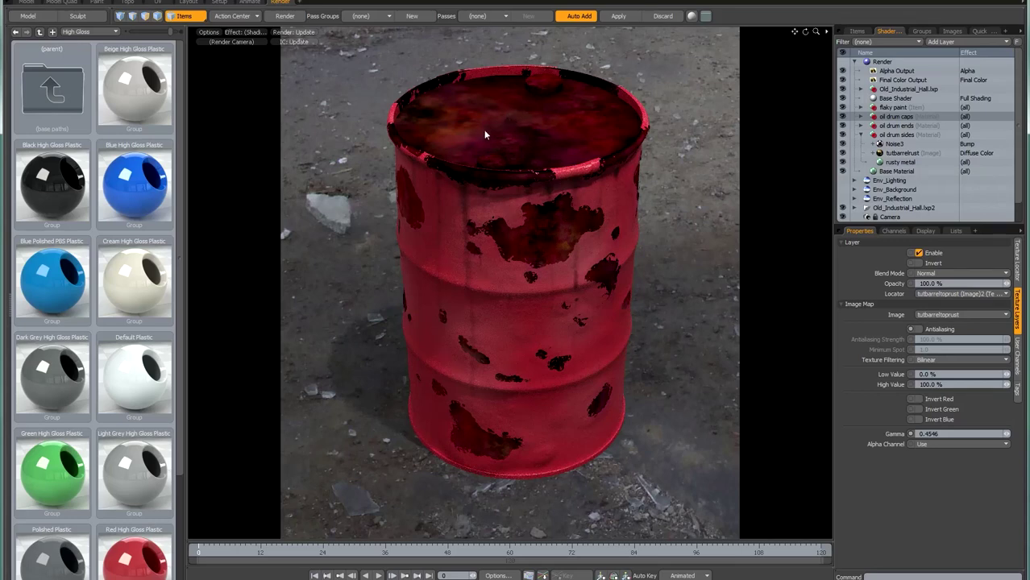
Create a group inside the oil drum ends material and move the tutbarreltoprust image out beneath it, leaving the empty group selected
left_click(861, 126)
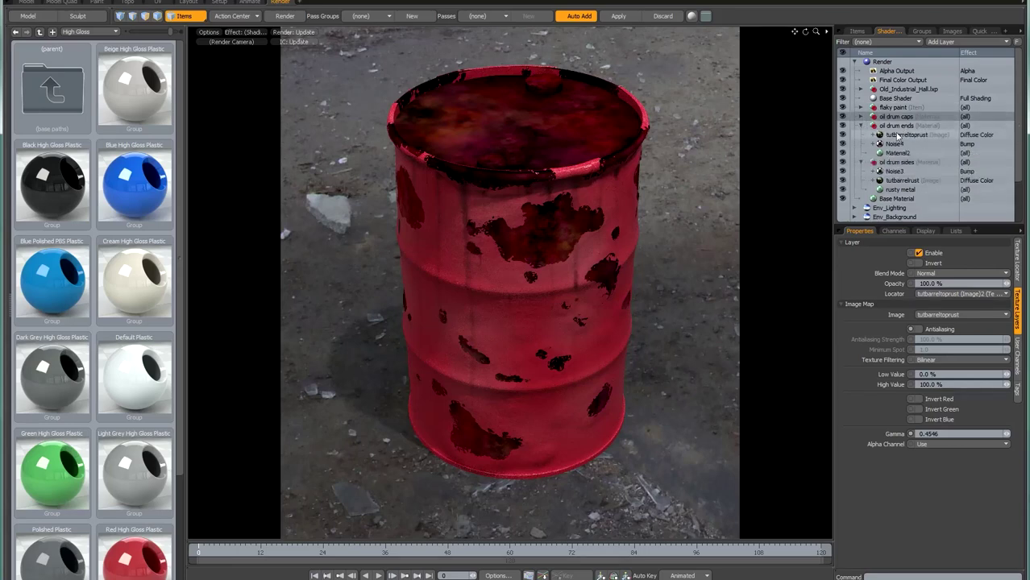
left_click(901, 135)
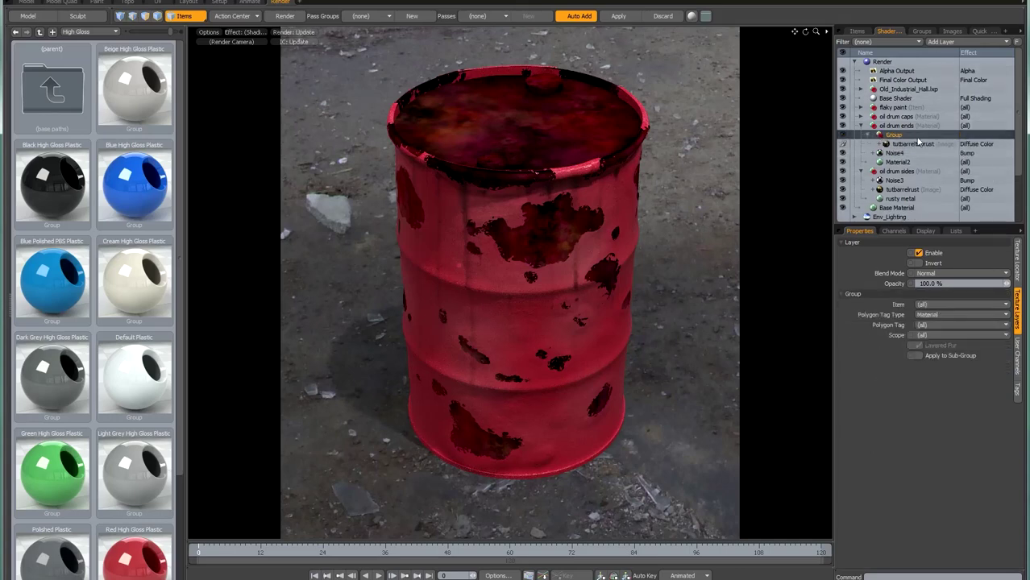
key("ctrl+g")
left_click_drag(902, 142, 899, 146)
left_click(893, 135)
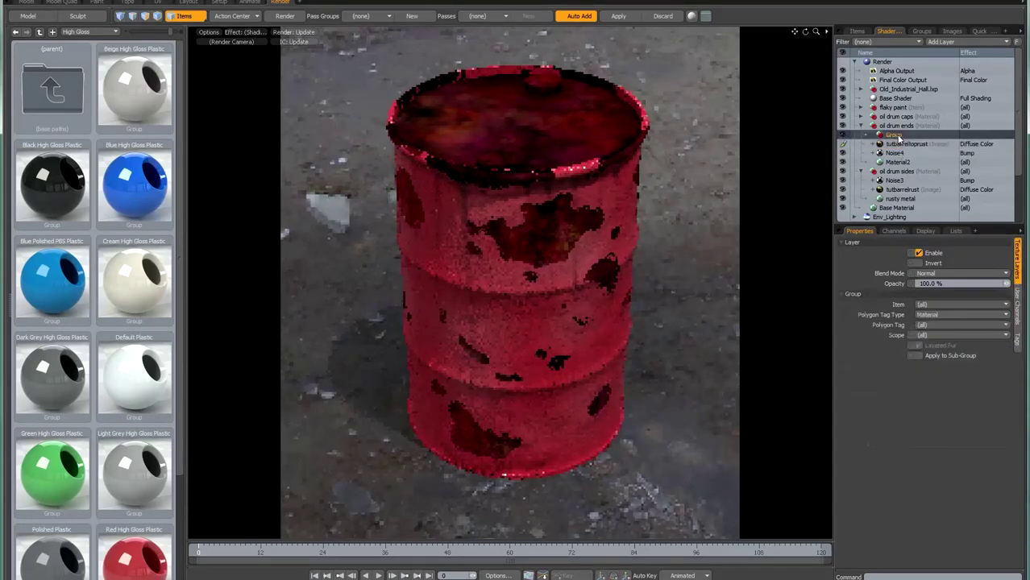
Add a new image map to the group inside the oil drum ends material, saving it as the JPEG file barreltopmask
left_click(963, 42)
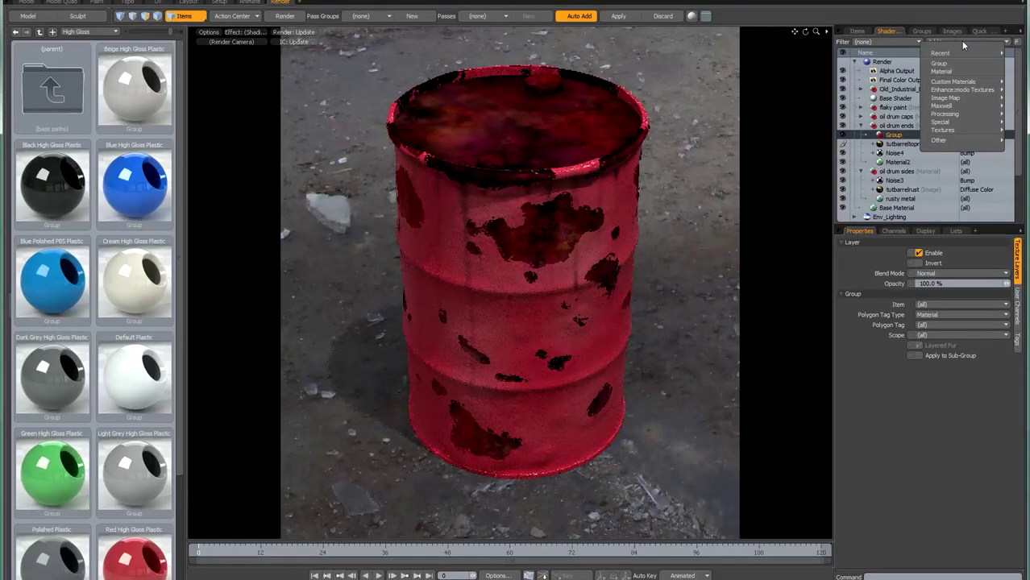
mouse_move(952, 100)
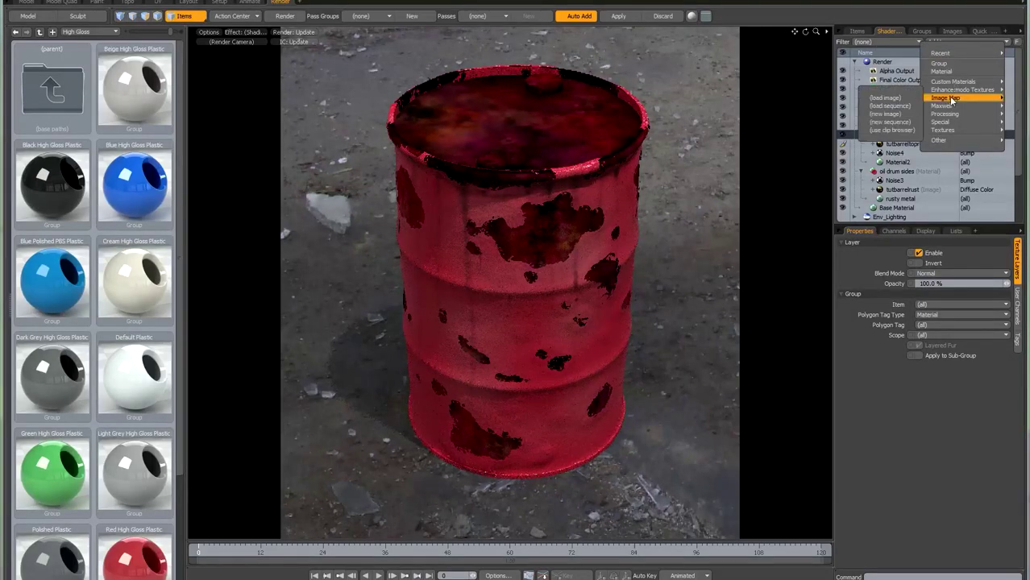
left_click(885, 114)
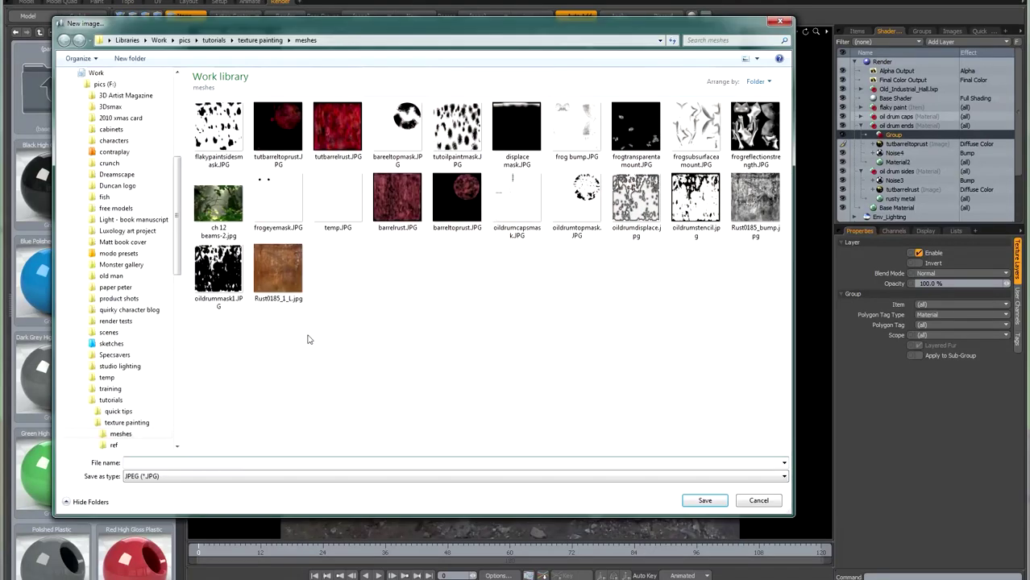
type("barre")
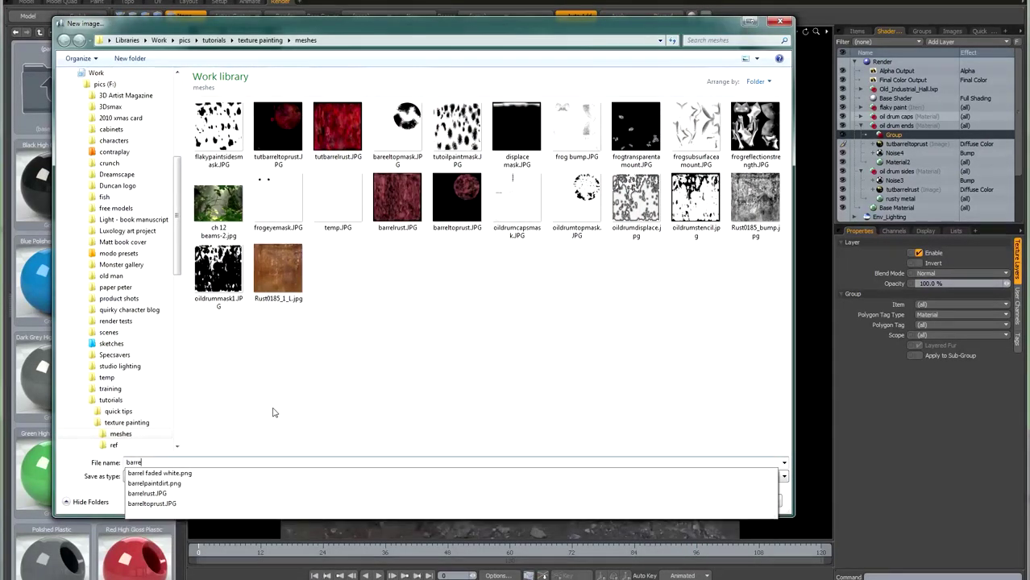
type("ltopmask")
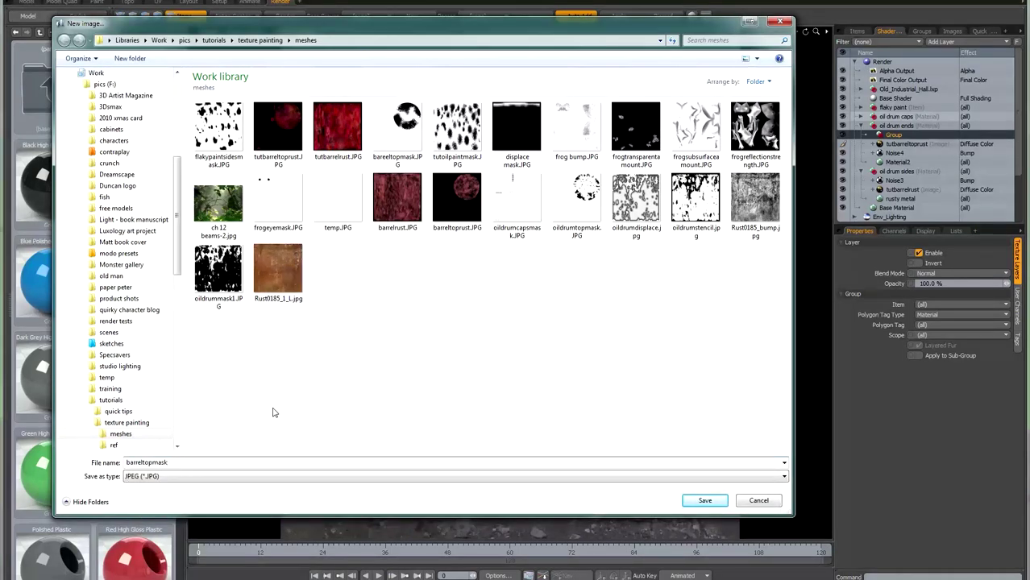
key("Return")
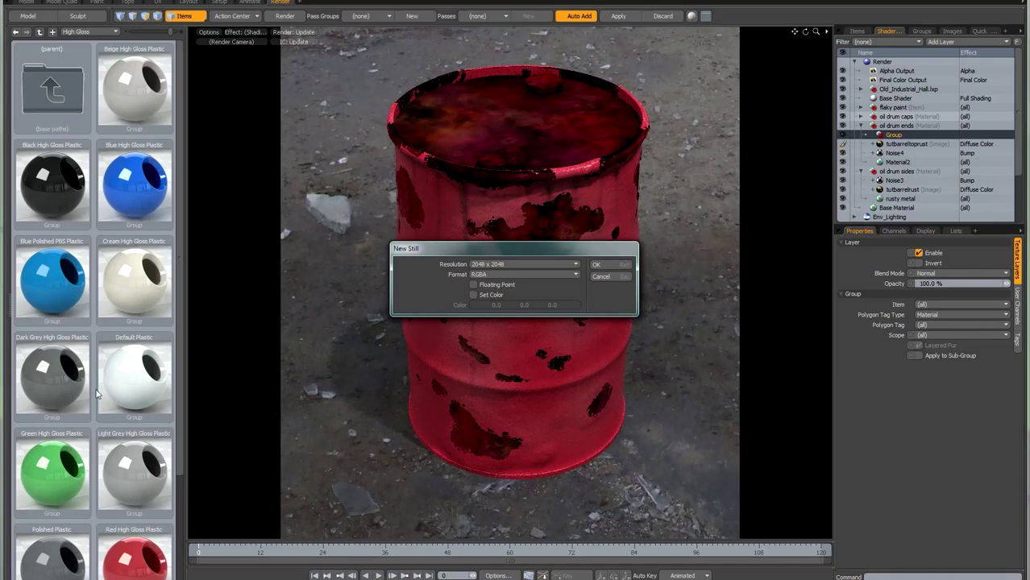
Create the mask image as a 2048 x 2048 RGB still filled with white (1.0, 1.0, 1.0)
left_click(520, 274)
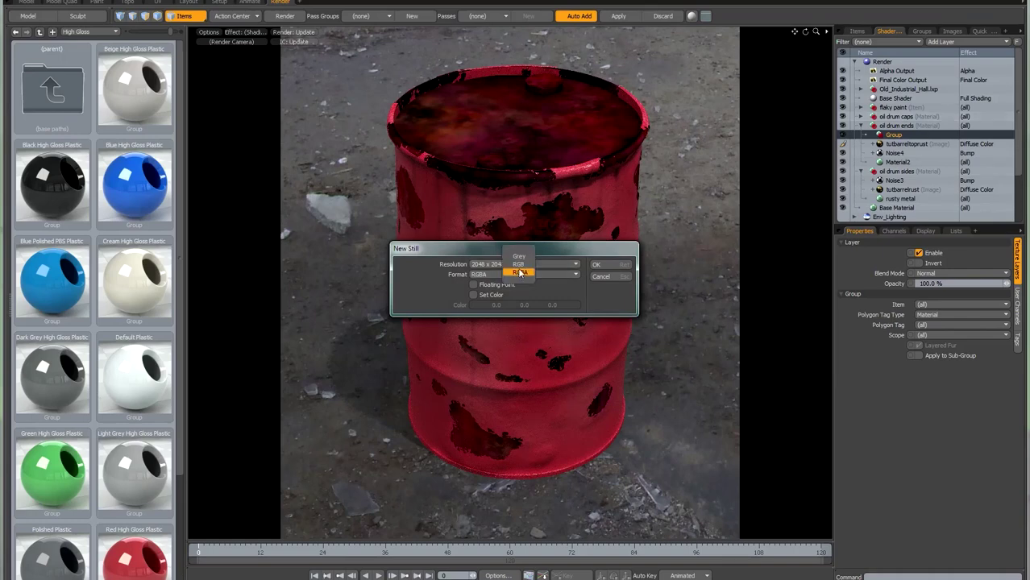
left_click(520, 265)
left_click(493, 295)
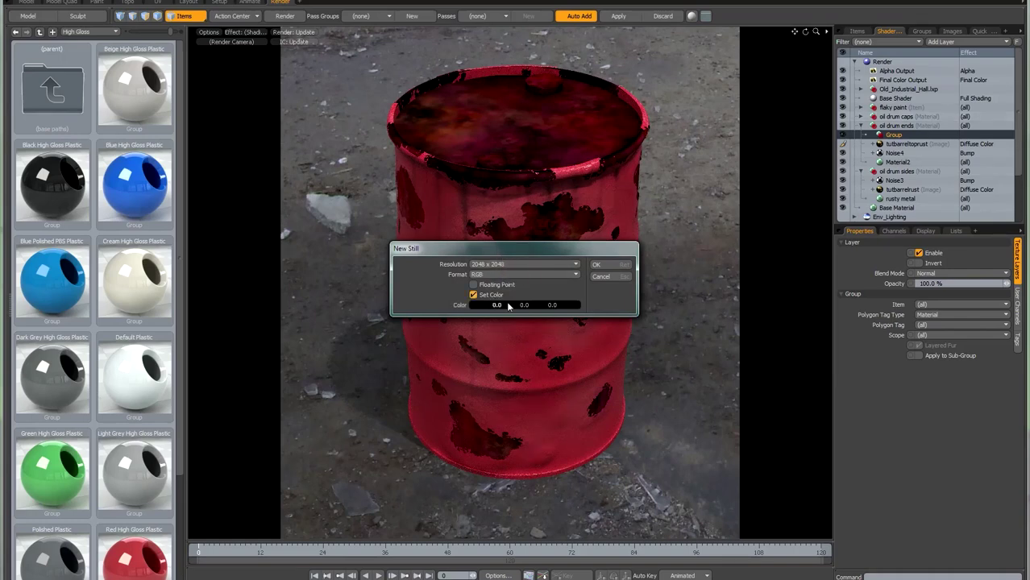
left_click_drag(506, 306, 579, 307)
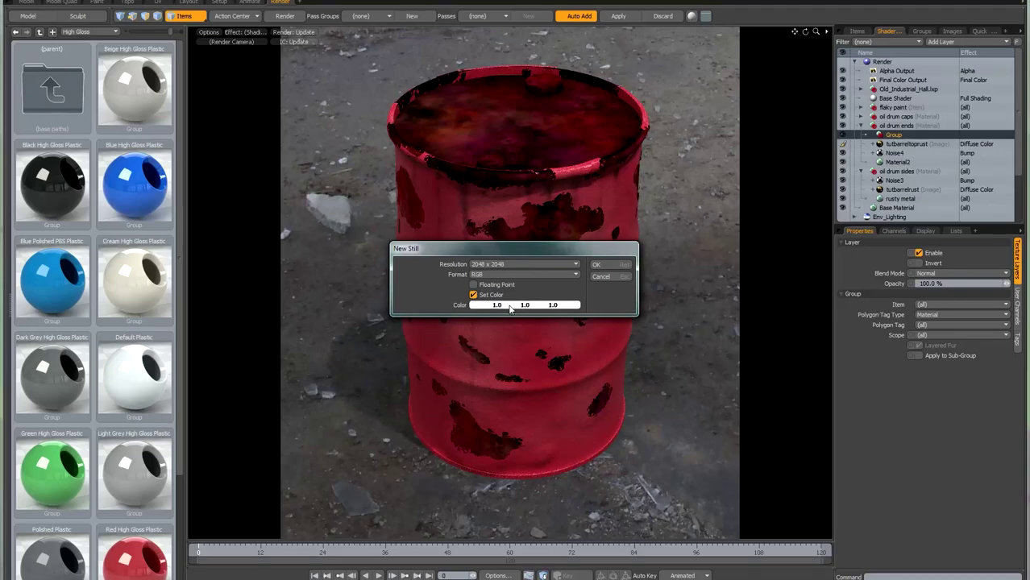
left_click(604, 266)
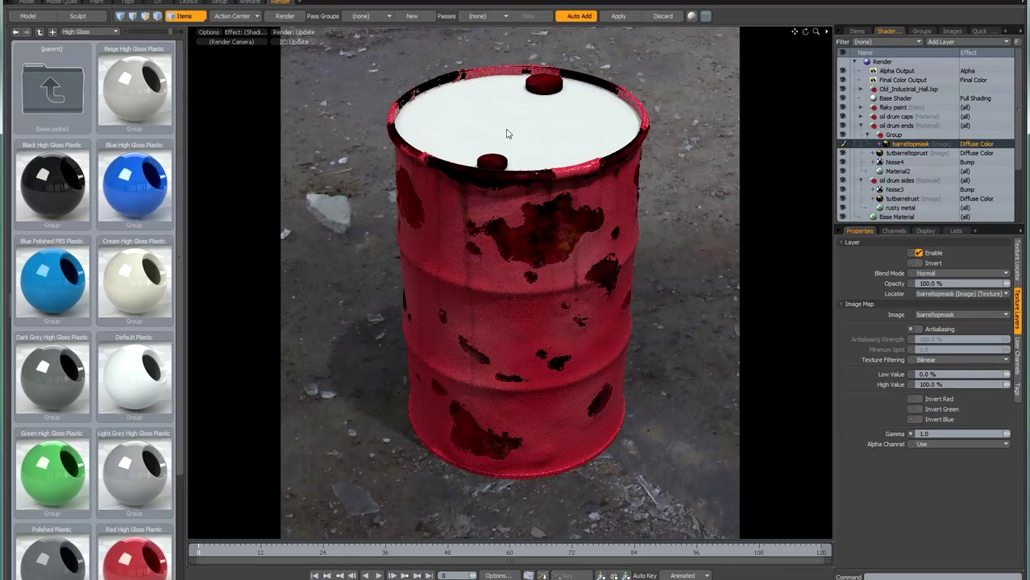
Switch to polygon selection, check the barreltopmask's UV projection settings, and bring the mask layer up for painting in the Paint layout
key("3")
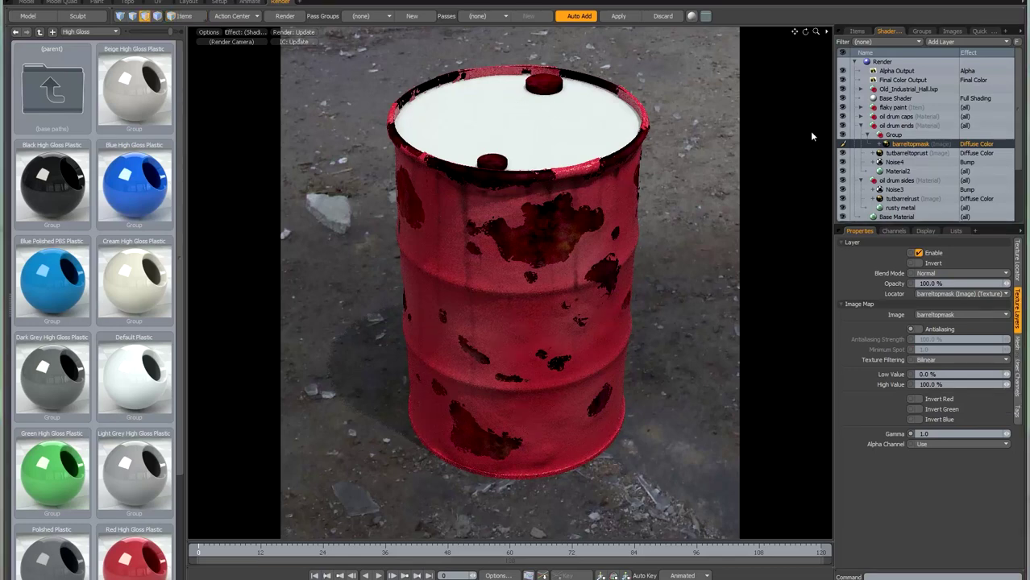
left_click(1017, 266)
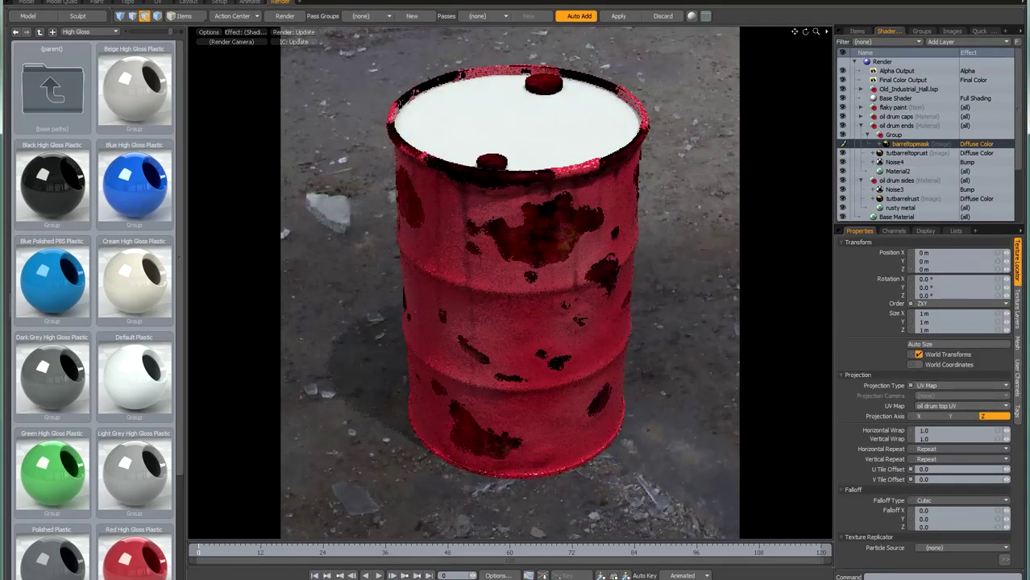
left_click(1017, 310)
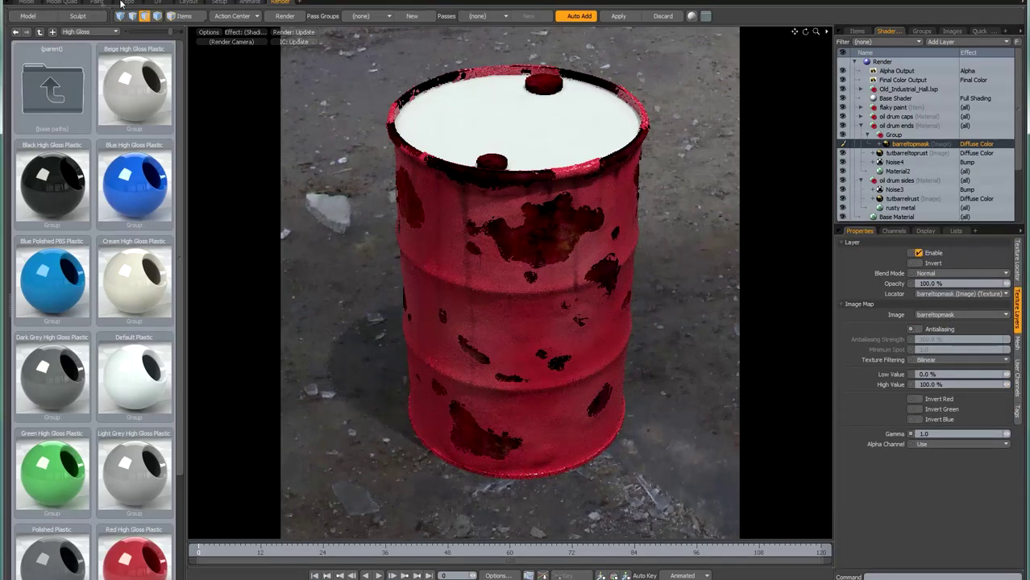
left_click(97, 2)
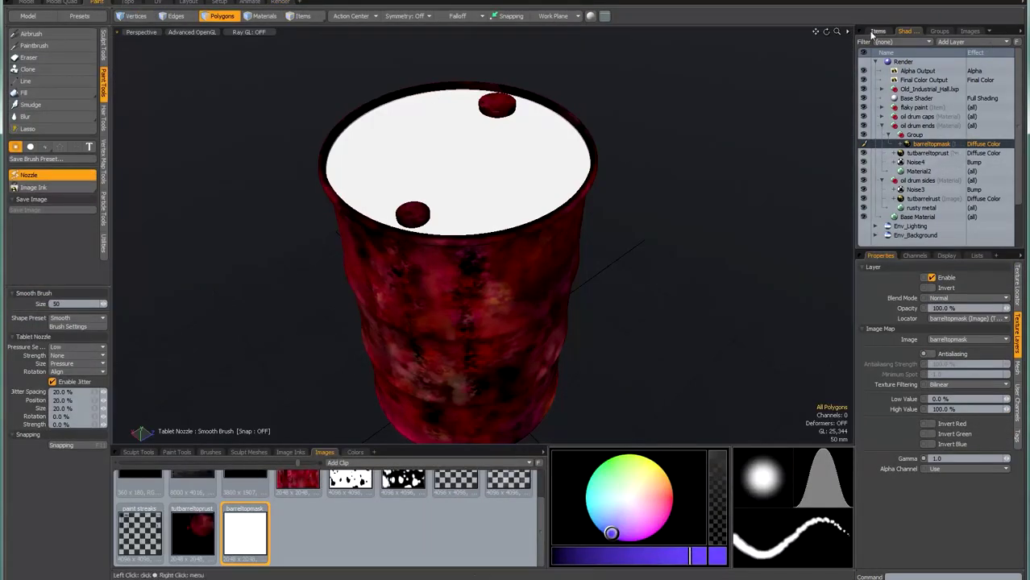
left_click(875, 31)
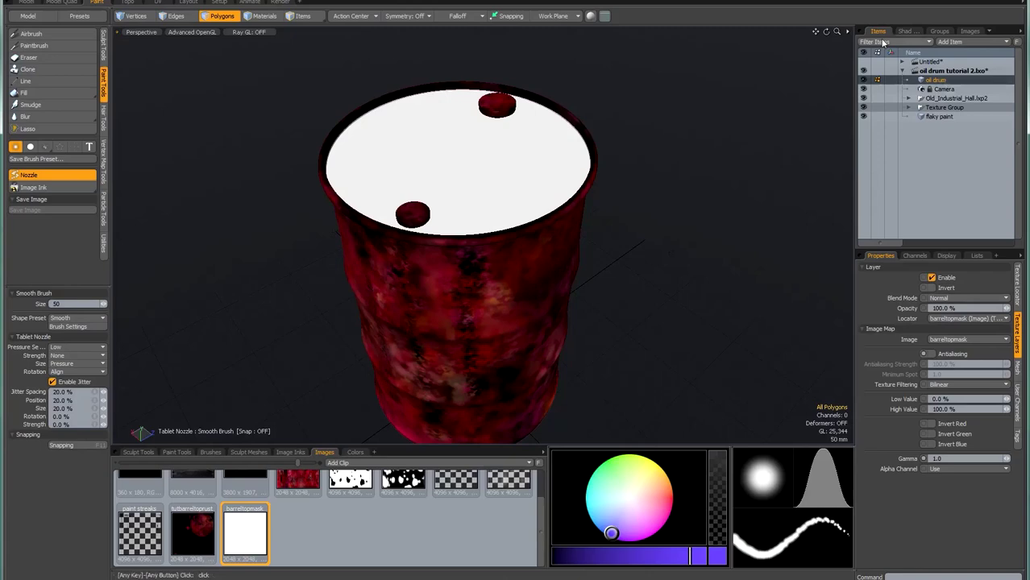
left_click(905, 31)
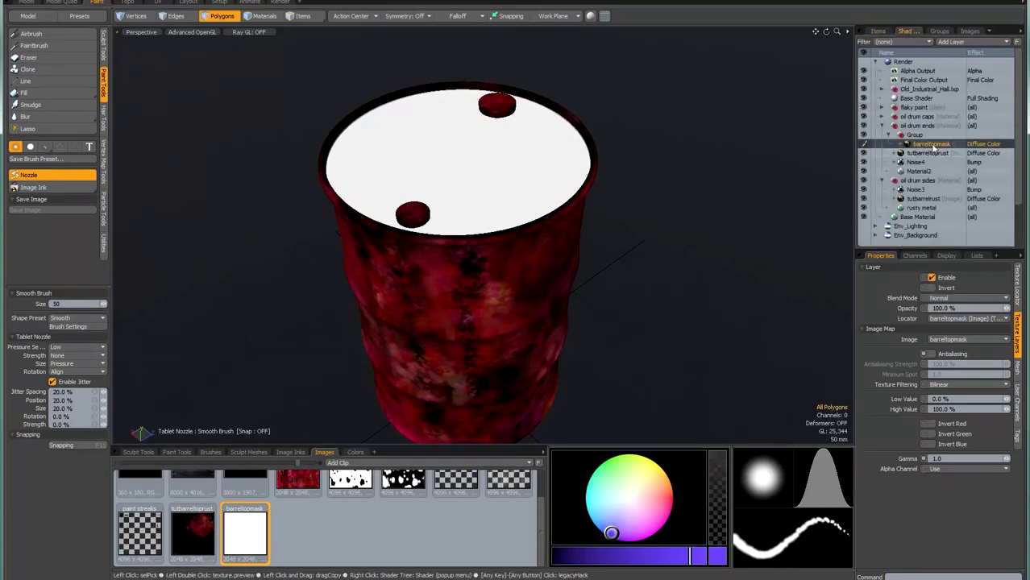
Activate the Paintbrush with a procedural brush of the Noise type at size 92
left_click(34, 46)
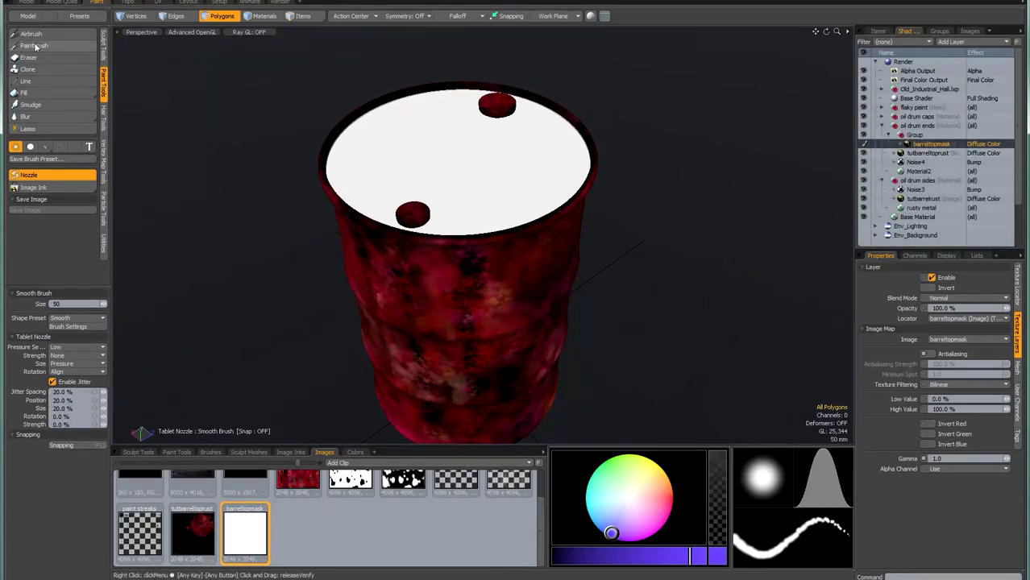
left_click(45, 147)
left_click(77, 466)
left_click(78, 461)
right_click_drag(460, 160, 462, 159)
left_click_drag(478, 166, 458, 202, "alt")
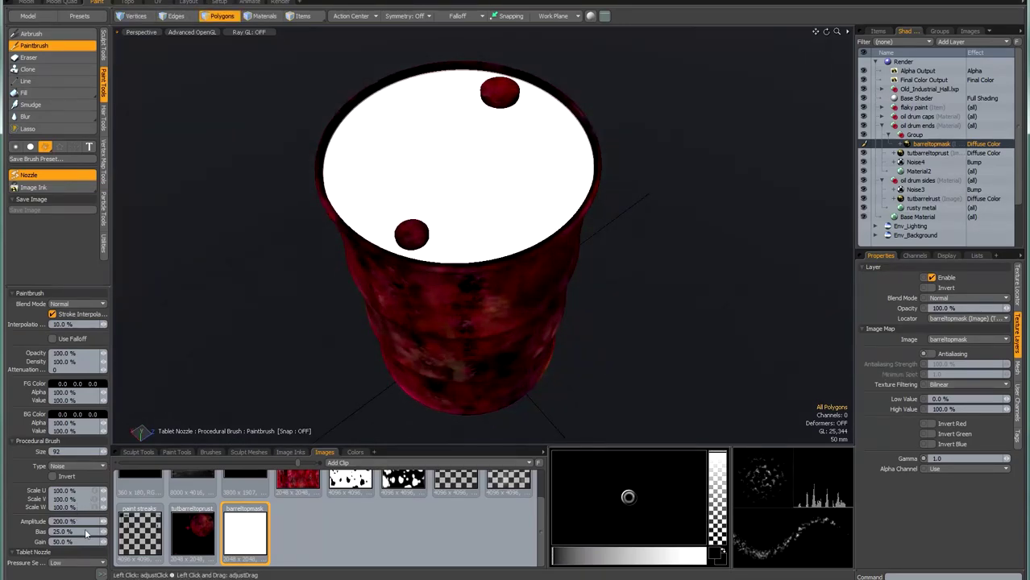
Set the procedural noise brush's gain to 200% and its bias to 60%
left_click_drag(82, 542, 36, 542)
type("2")
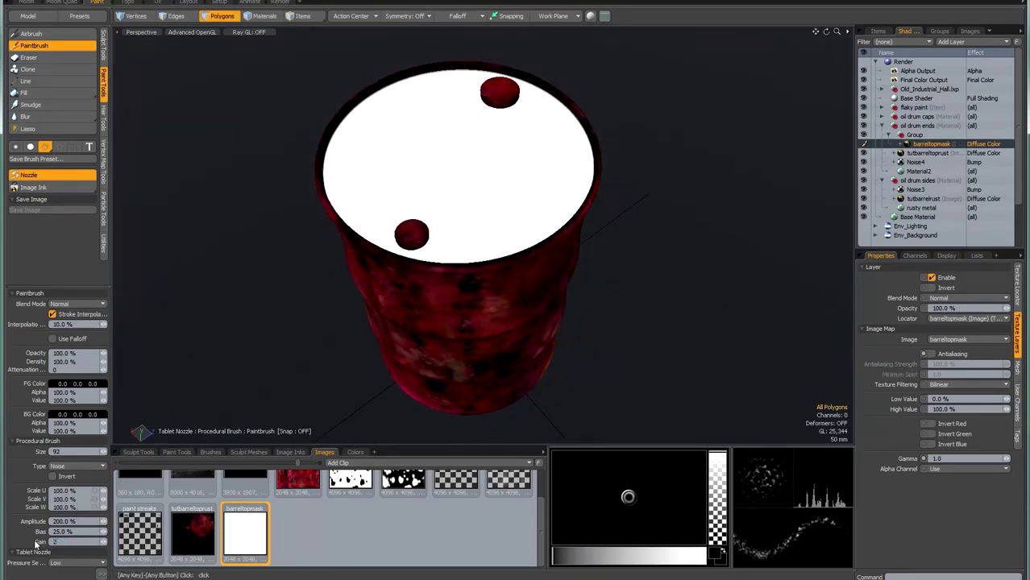
type("00")
key("Return")
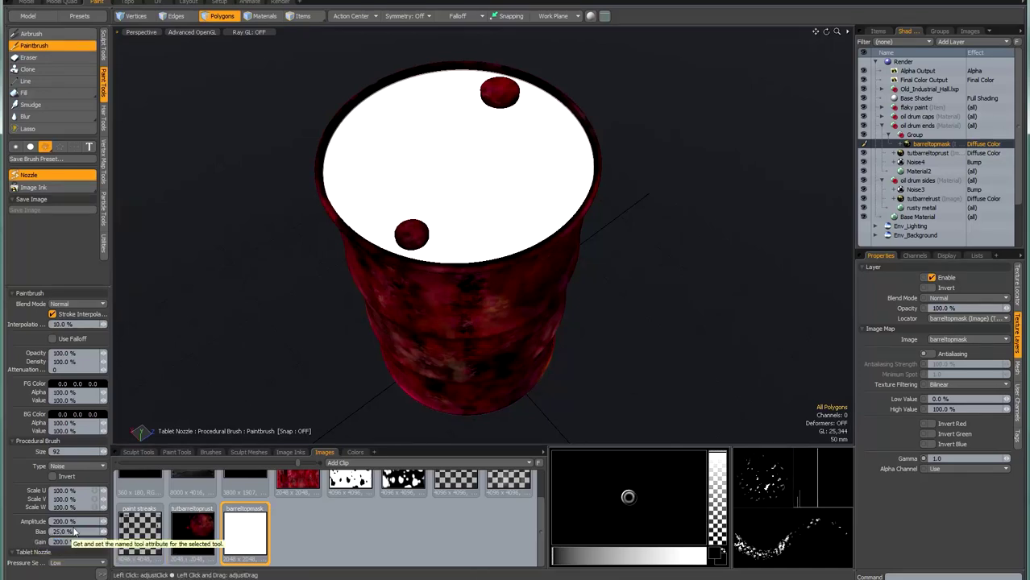
left_click(52, 532)
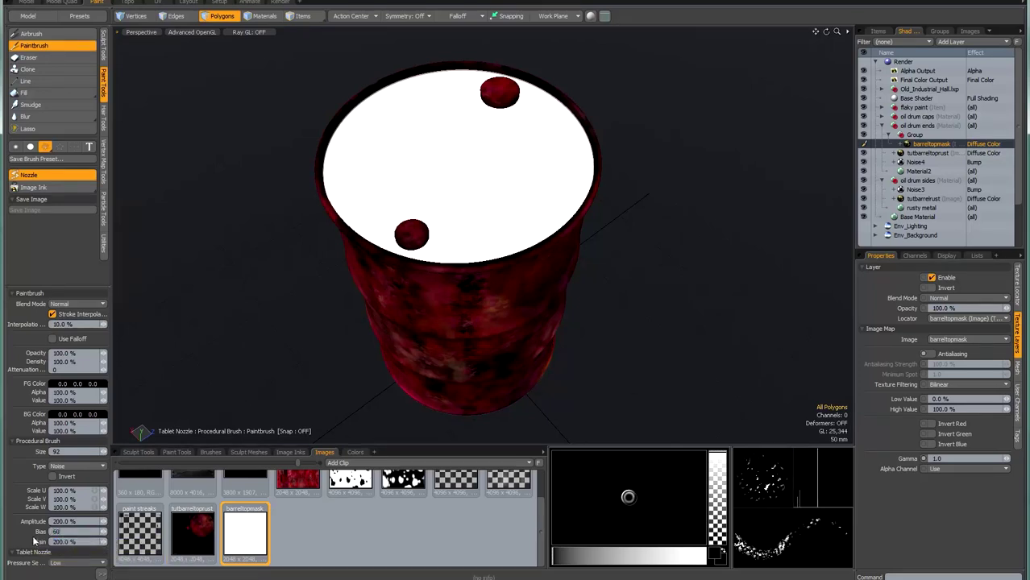
type("60")
key("Return")
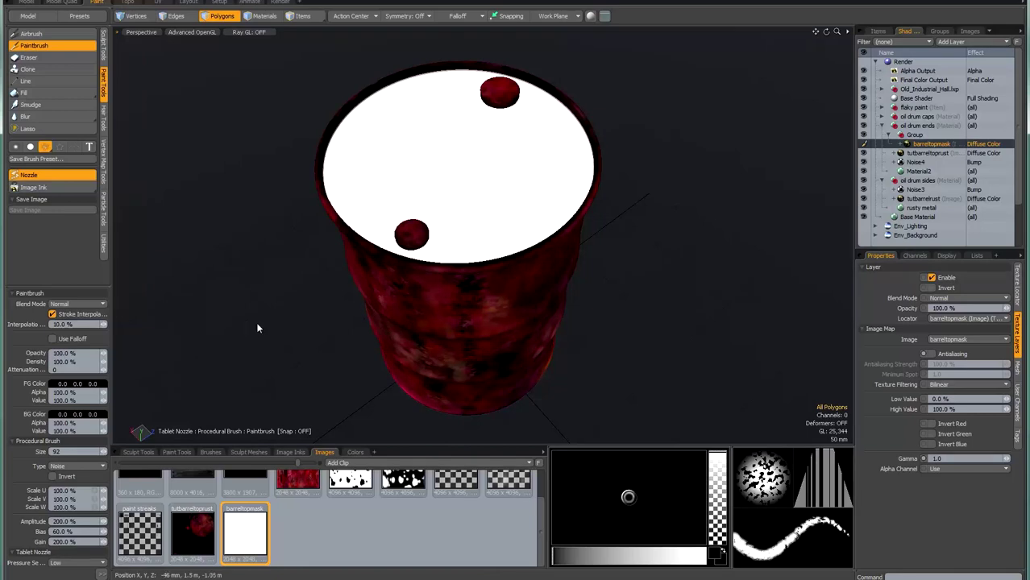
Reduce the brush size to 75 and paint black flaked patches around both caps on the drum lid
right_click_drag(465, 183, 456, 183)
left_click(14, 295)
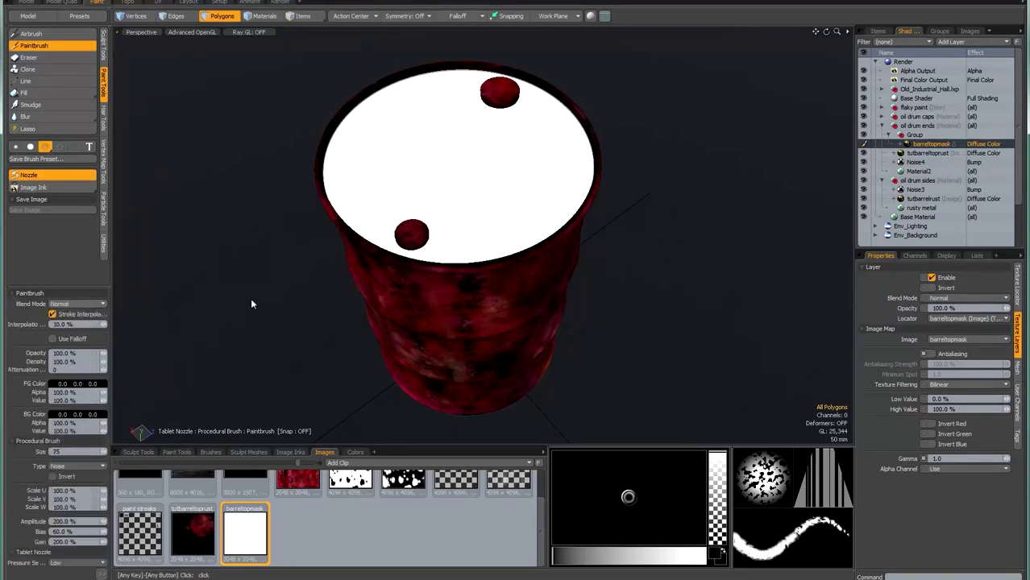
mouse_move(471, 203)
left_mouse_down("alt")
mouse_move(445, 243)
mouse_move(405, 253)
mouse_move(409, 273)
mouse_move(405, 235)
left_mouse_up("alt")
mouse_move(494, 95)
left_mouse_down()
mouse_move(488, 105)
mouse_move(523, 100)
mouse_move(526, 81)
mouse_move(488, 84)
mouse_move(508, 102)
left_mouse_up()
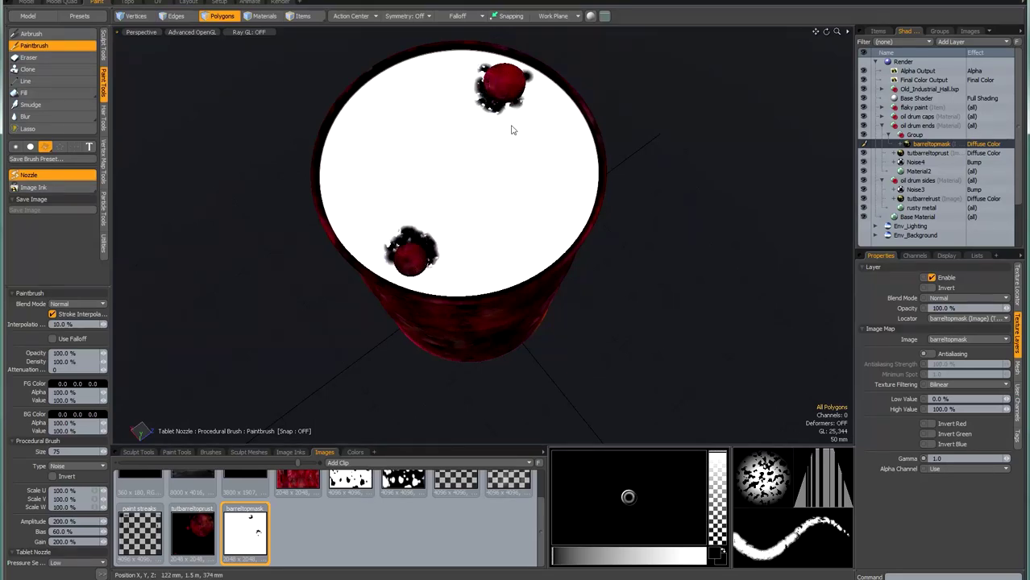
Paint scattered black chips across the lid and along its edge in the barreltopmask image, and leave the Paintbrush
mouse_move(377, 77)
left_mouse_down()
mouse_move(393, 87)
mouse_move(348, 110)
mouse_move(339, 104)
left_mouse_up()
left_click_drag(563, 169, 558, 161)
left_click_drag(360, 179, 354, 169)
left_click_drag(472, 185, 453, 171)
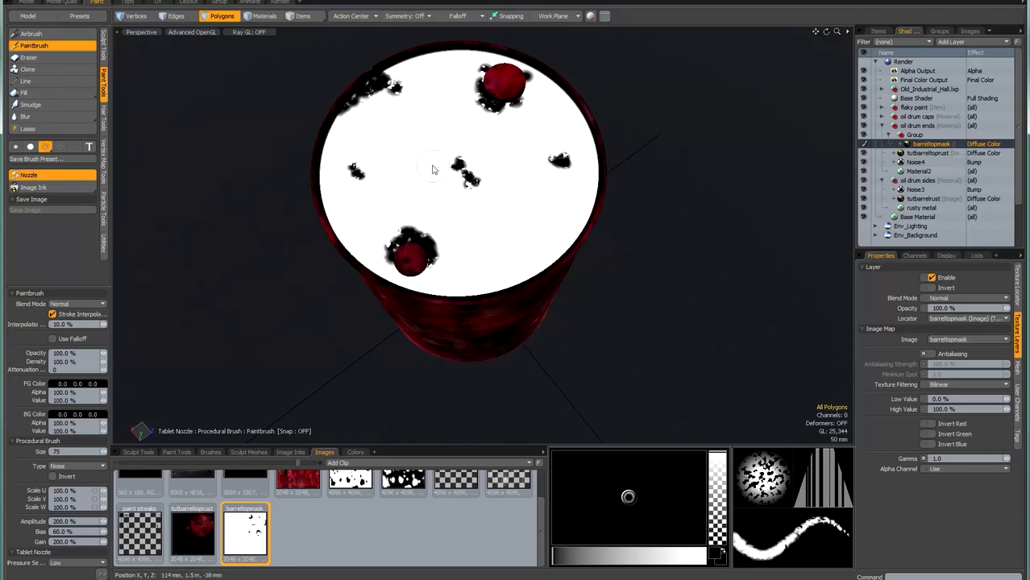
left_click(422, 147)
mouse_move(540, 97)
left_mouse_down()
mouse_move(546, 76)
mouse_move(572, 105)
mouse_move(565, 92)
left_mouse_up()
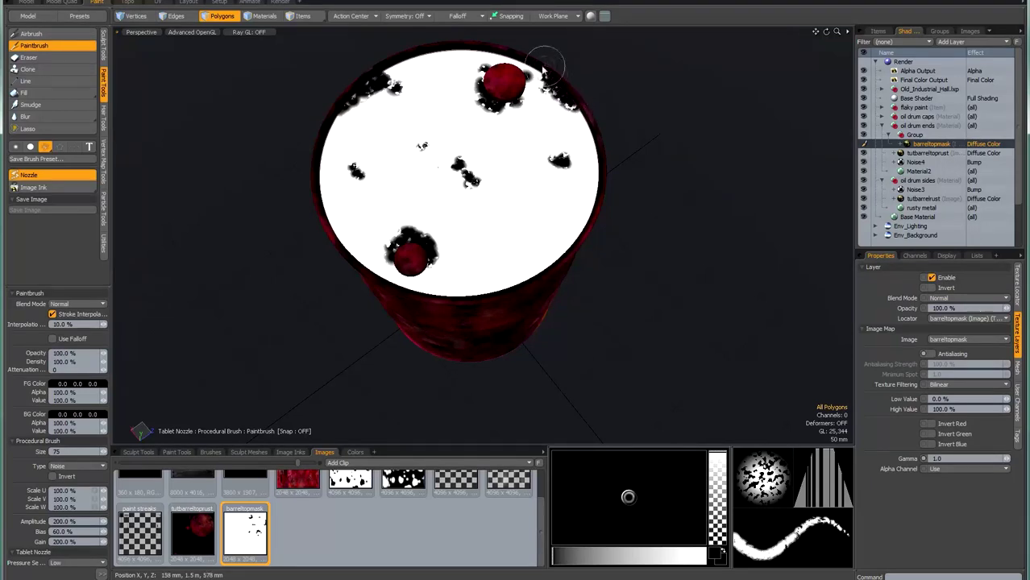
left_click_drag(479, 269, 471, 263)
left_click_drag(365, 209, 355, 211)
mouse_move(347, 144)
left_mouse_down()
mouse_move(360, 171)
mouse_move(384, 155)
mouse_move(376, 150)
left_mouse_up()
left_click_drag(278, 252, 290, 232, "alt")
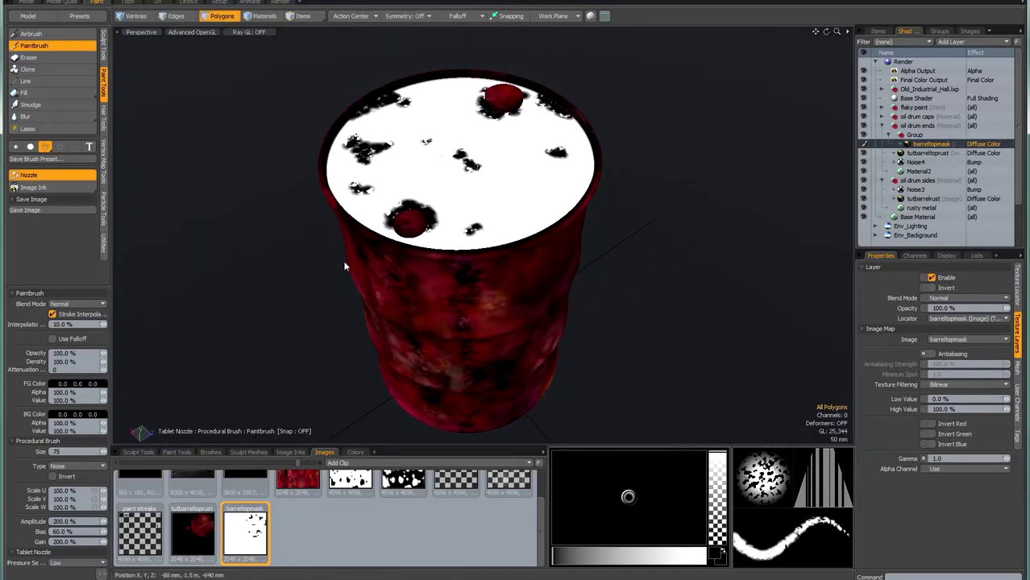
left_click(52, 46)
Return to the render preview, expand the flaky paint group and bring up the commands for its red Material layer
left_click(281, 3)
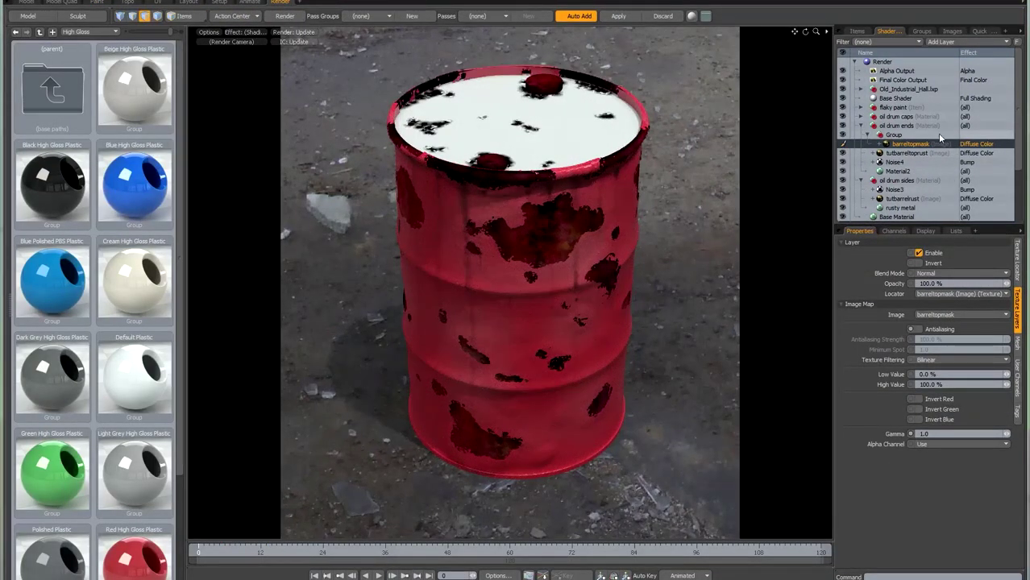
left_click(861, 108)
left_click(896, 171)
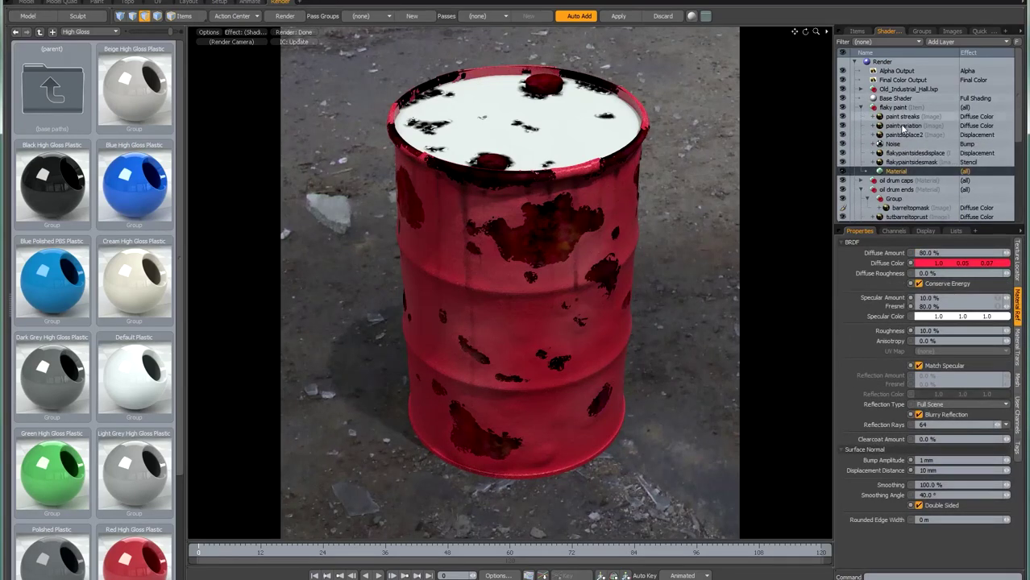
right_click(916, 171)
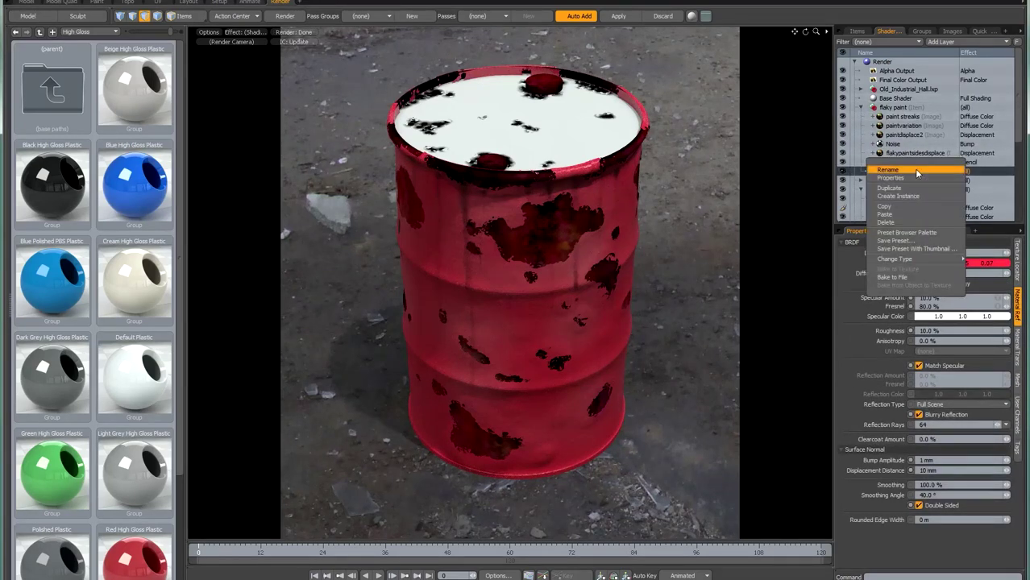
Copy the flaky paint group's material and paste its settings onto a new material below barreltopmask in the oil drum ends group
left_click(890, 206)
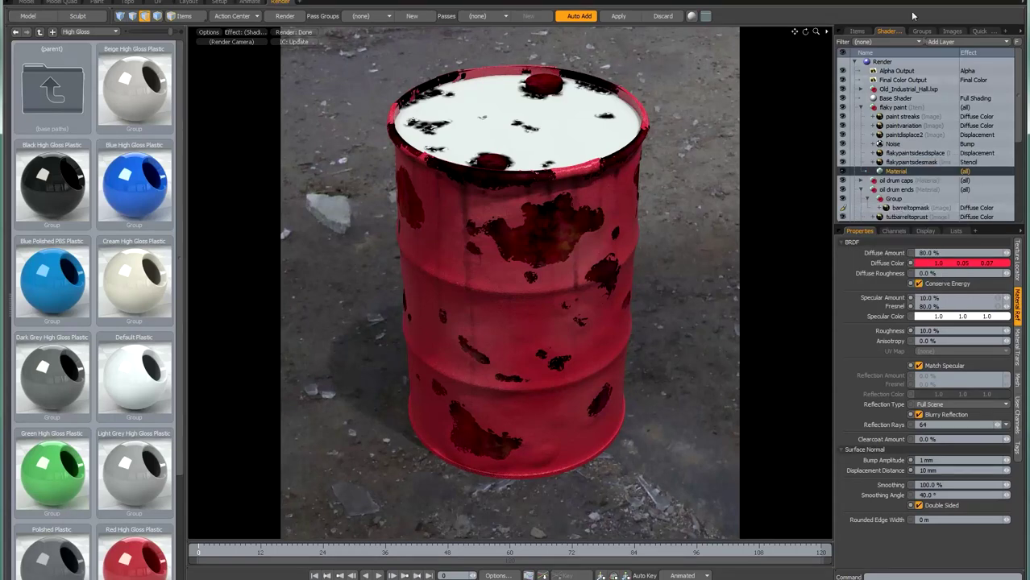
left_click(861, 108)
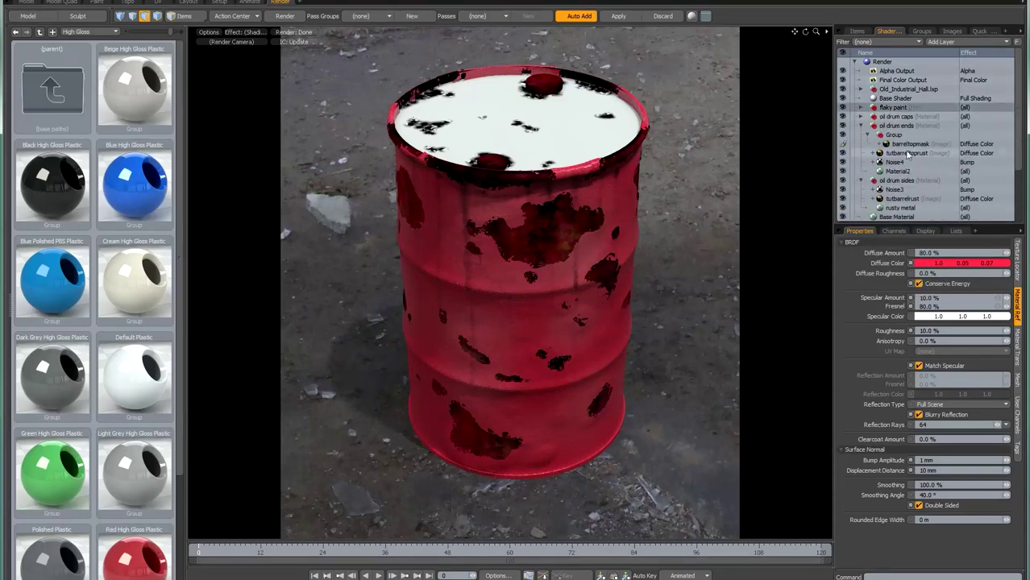
left_click(954, 41)
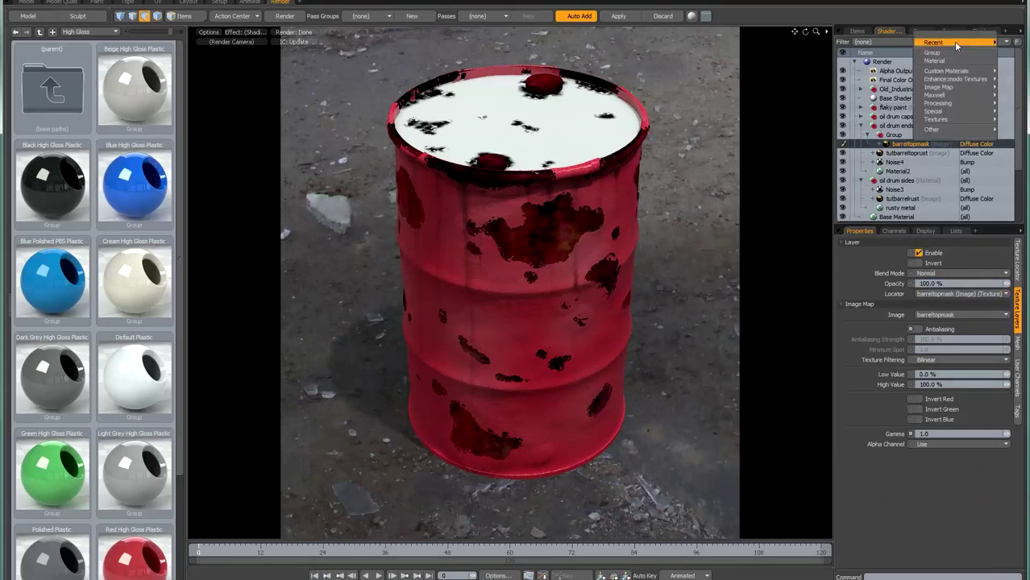
left_click(953, 61)
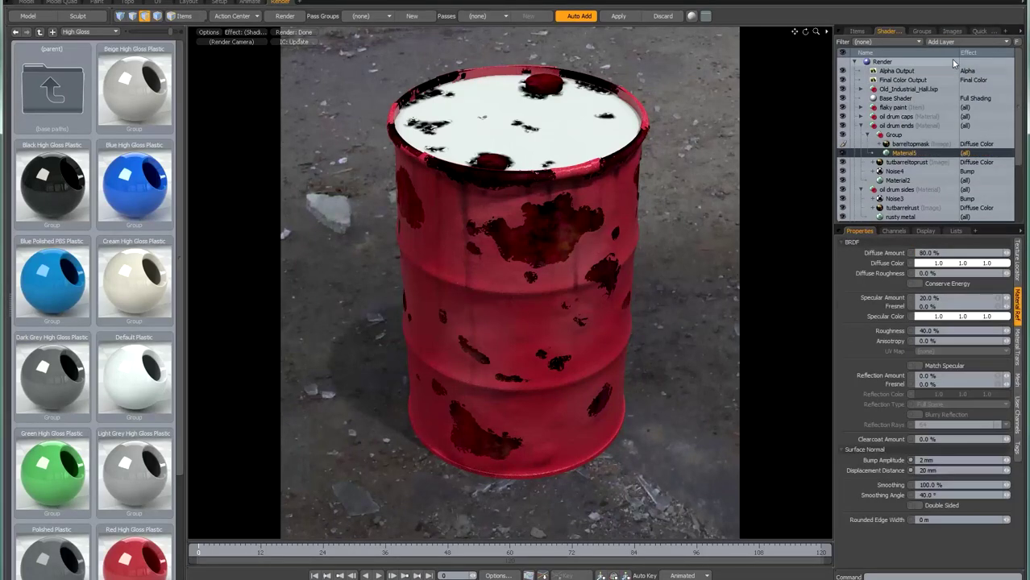
right_click(929, 152)
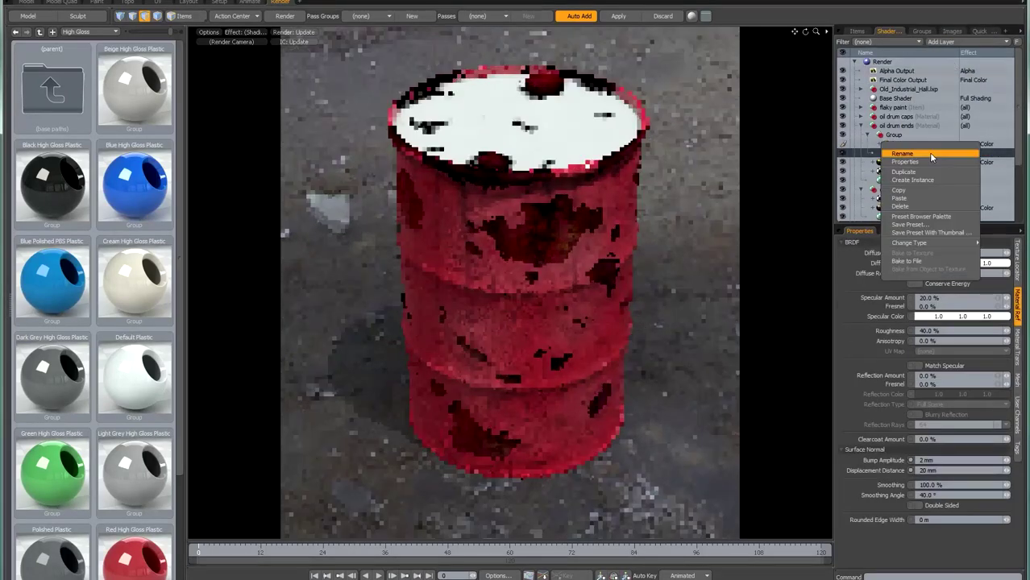
left_click(912, 198)
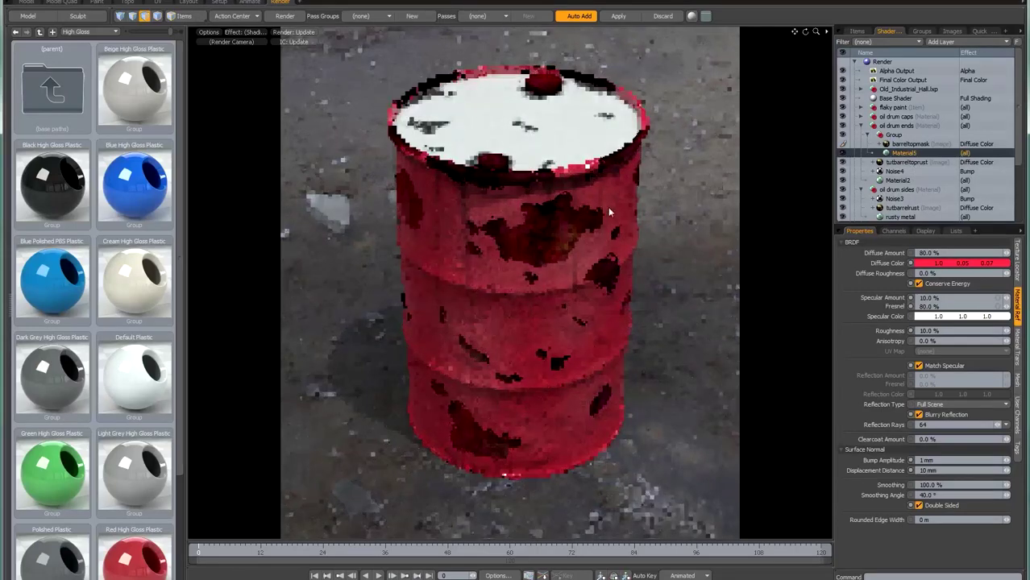
Set the effect of the barreltopmask image layer to Group Mask
left_click(975, 144)
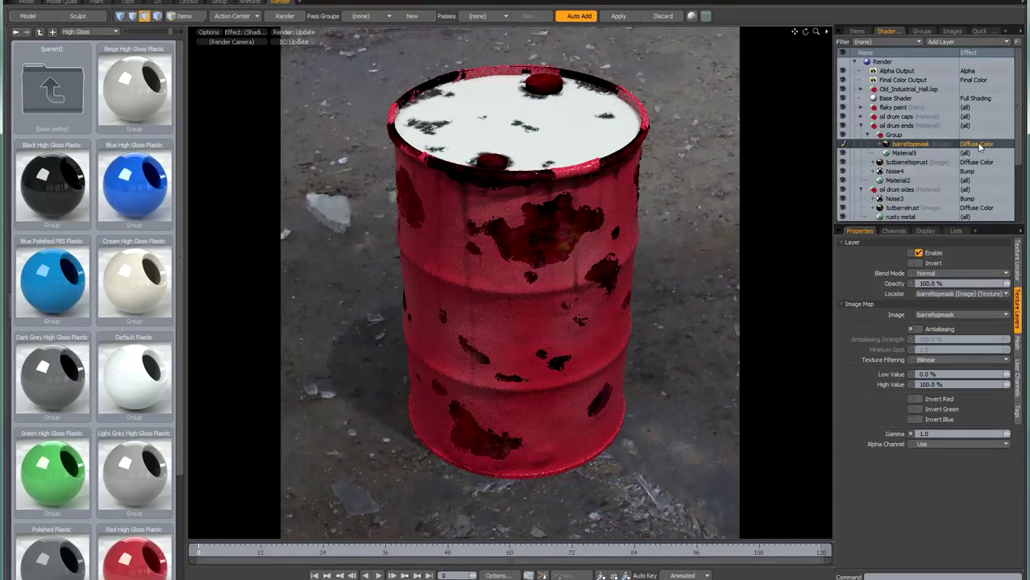
left_click(980, 145)
mouse_move(961, 178)
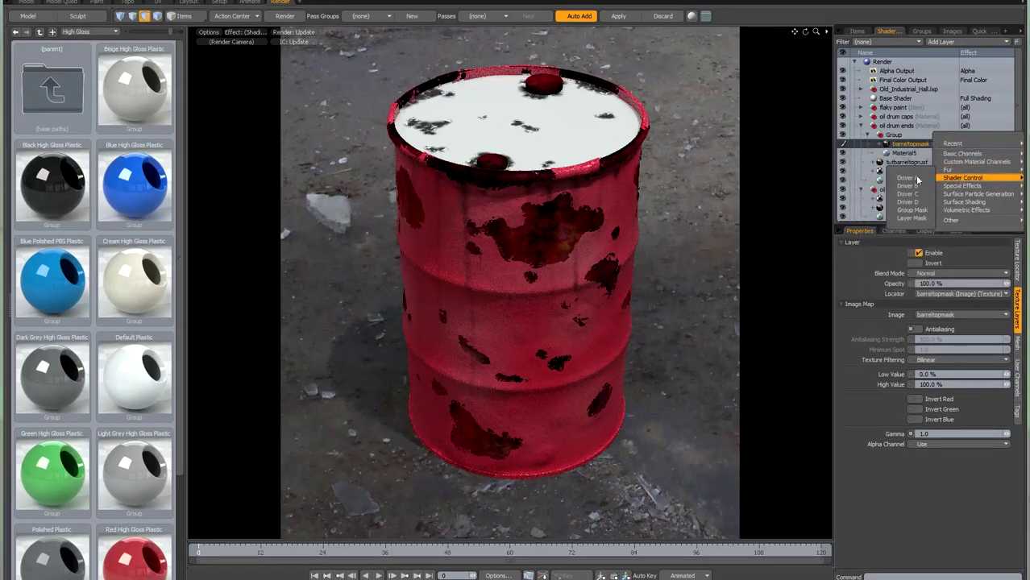
left_click(907, 209)
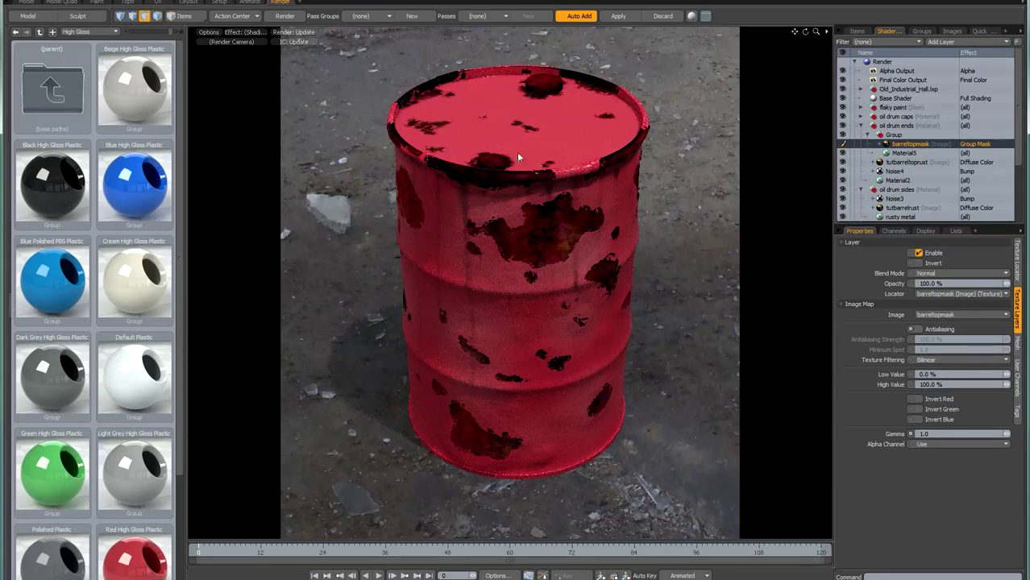
Add a Noise texture above barreltopmask, sized 2 mm on all axes, and set its effect to Bump
left_click(903, 153)
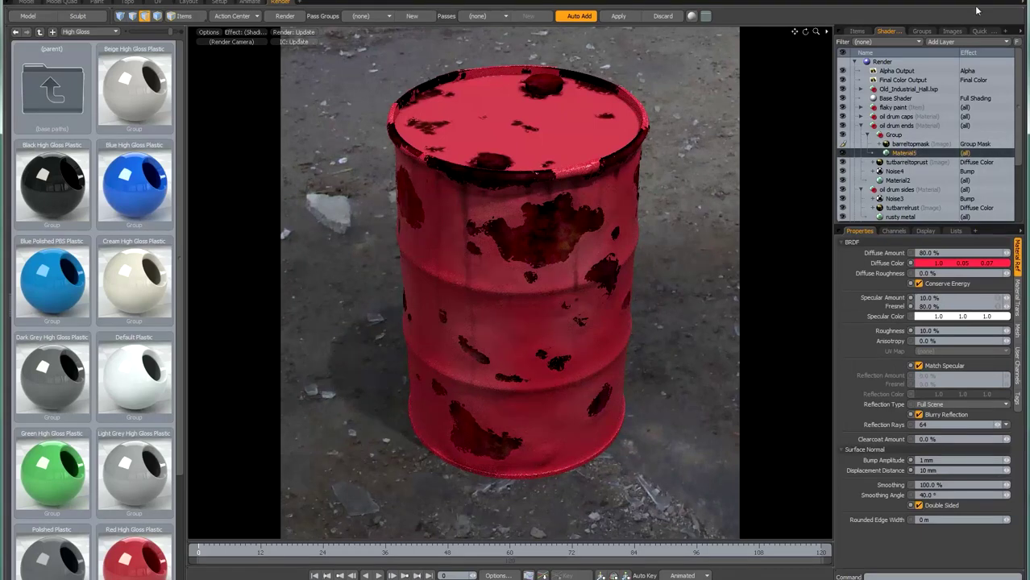
left_click(955, 43)
mouse_move(937, 131)
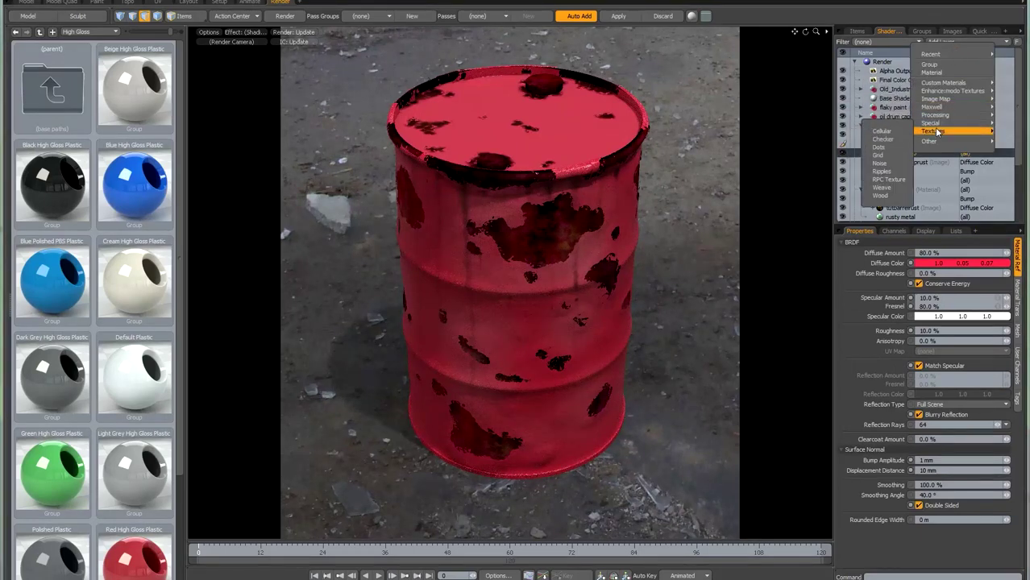
left_click(879, 163)
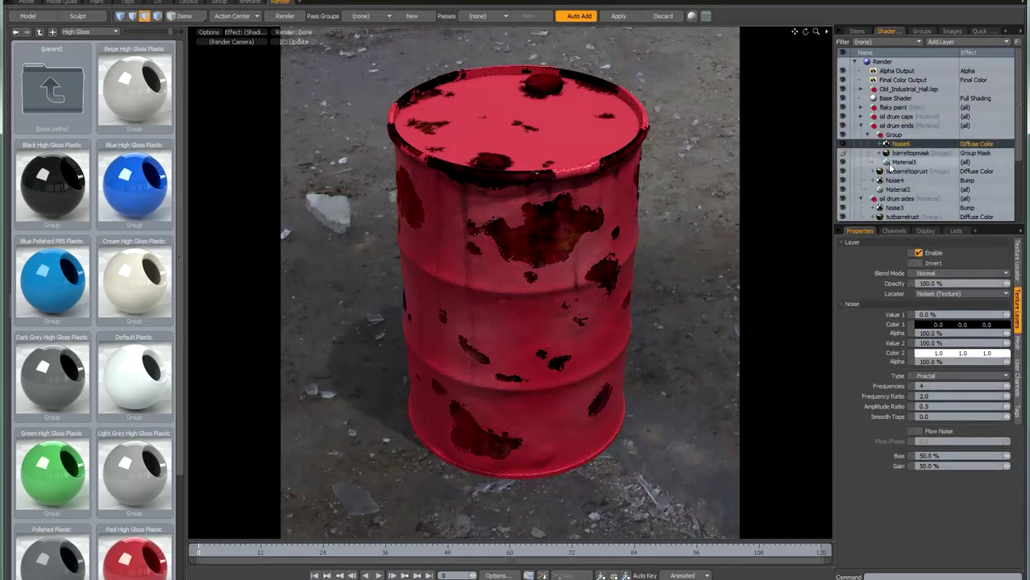
left_click(1016, 260)
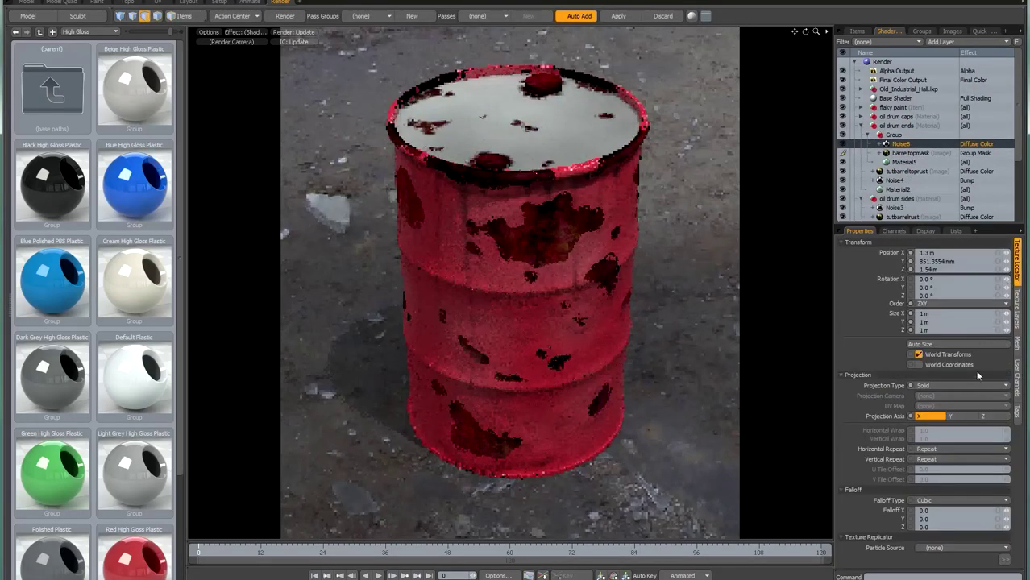
left_click(997, 315)
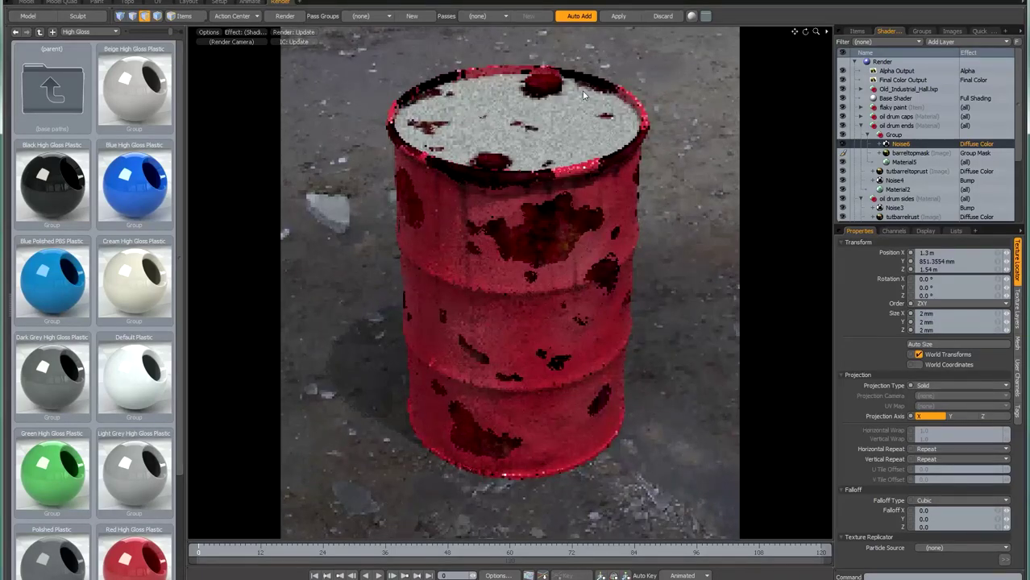
left_click(978, 145)
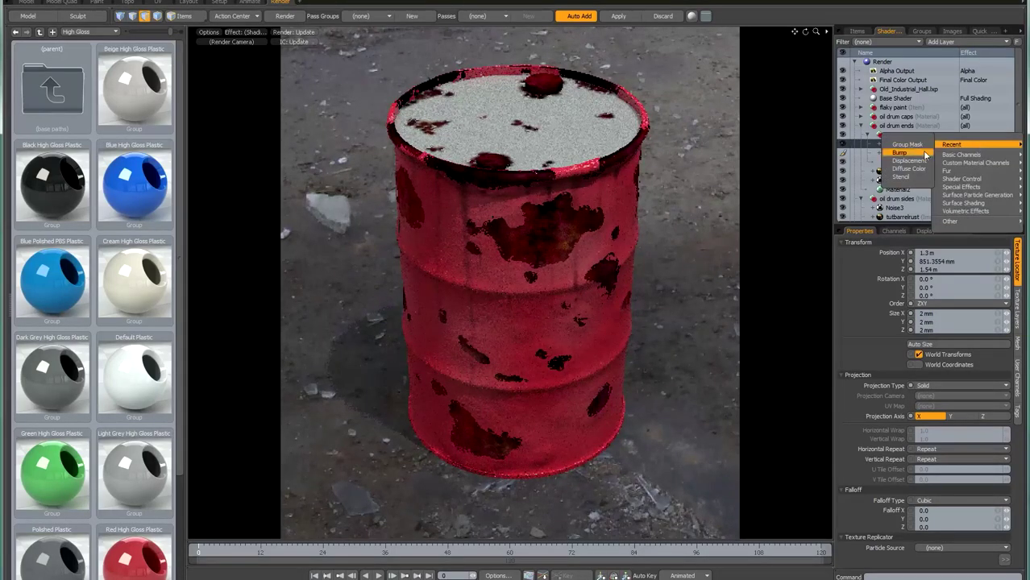
left_click(907, 151)
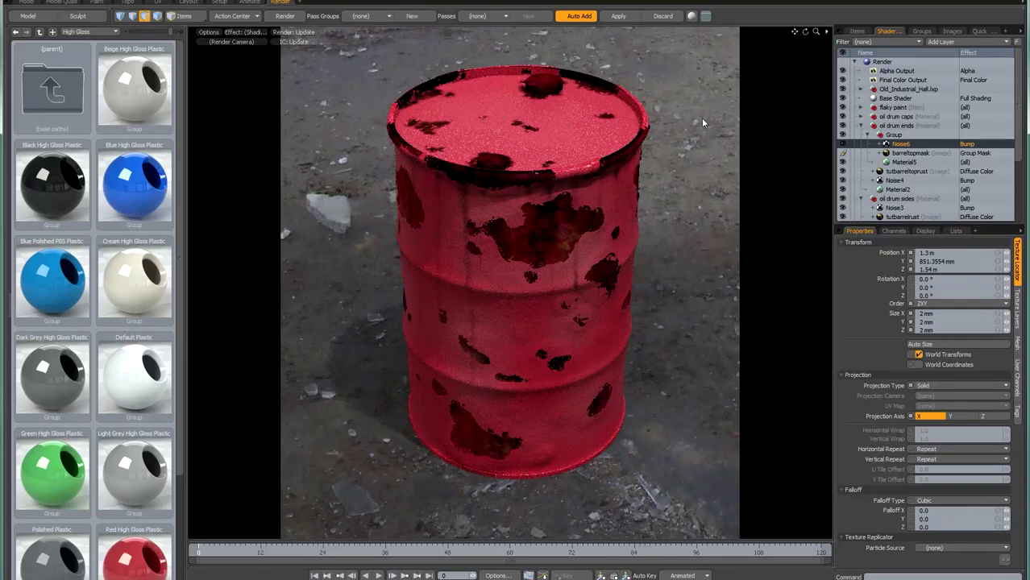
Duplicate the barreltopmask image layer and set the duplicate's effect to Displacement
left_click(912, 153)
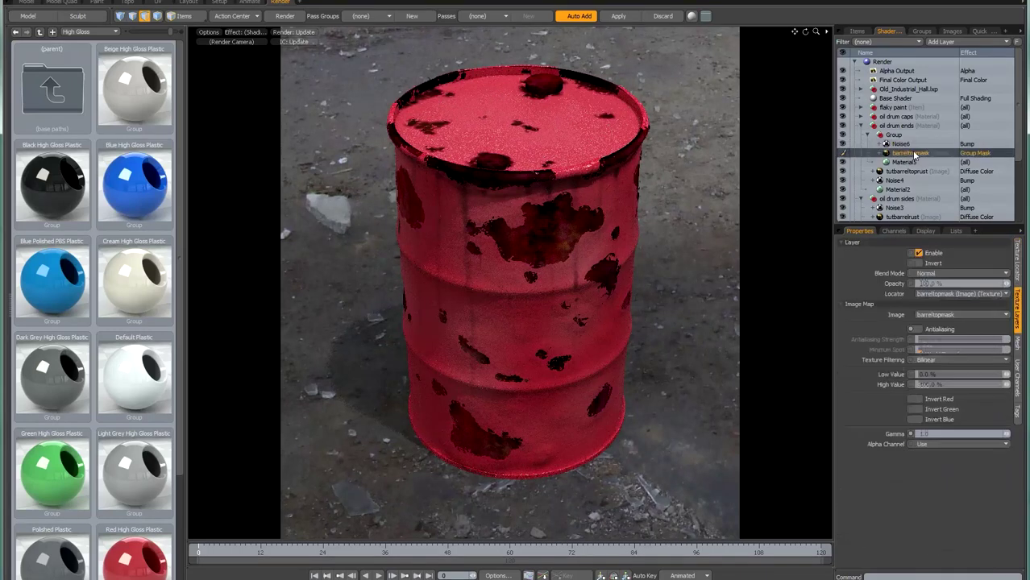
right_click(912, 153)
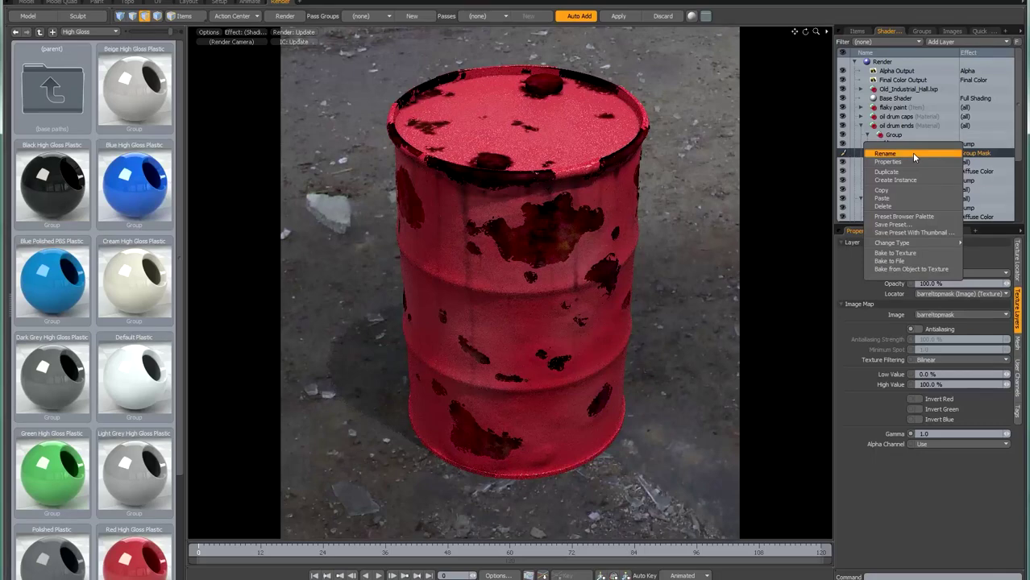
left_click(912, 172)
left_click(982, 153)
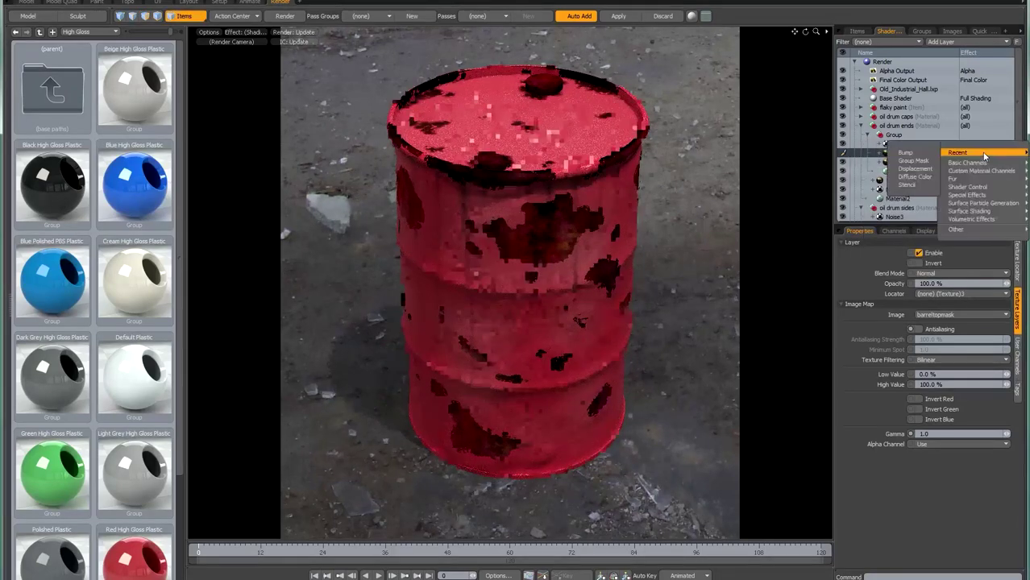
left_click(915, 169)
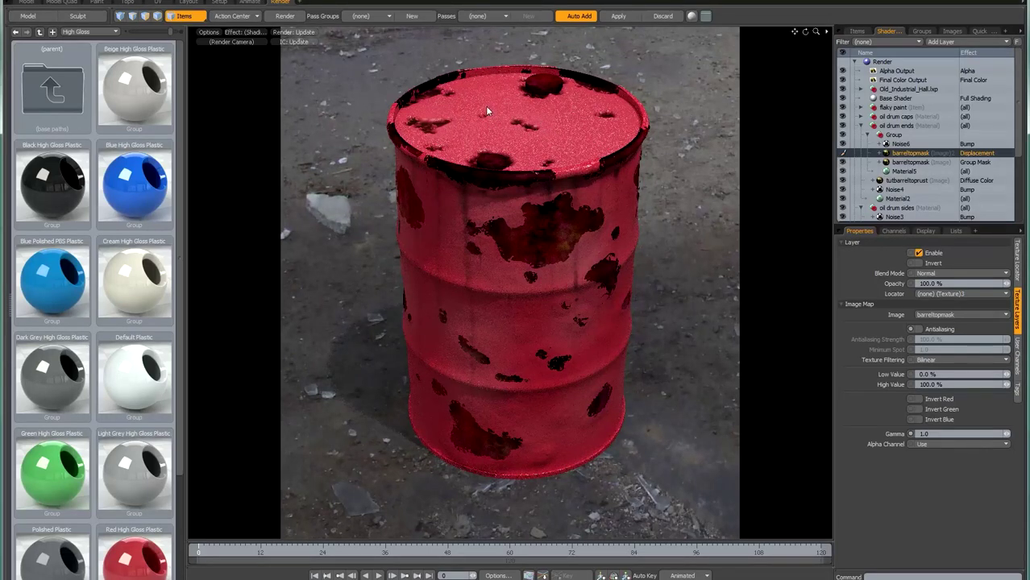
Switch to the Paint layout and set the effects of both barreltopmask layers to Diffuse Color
left_click(96, 2)
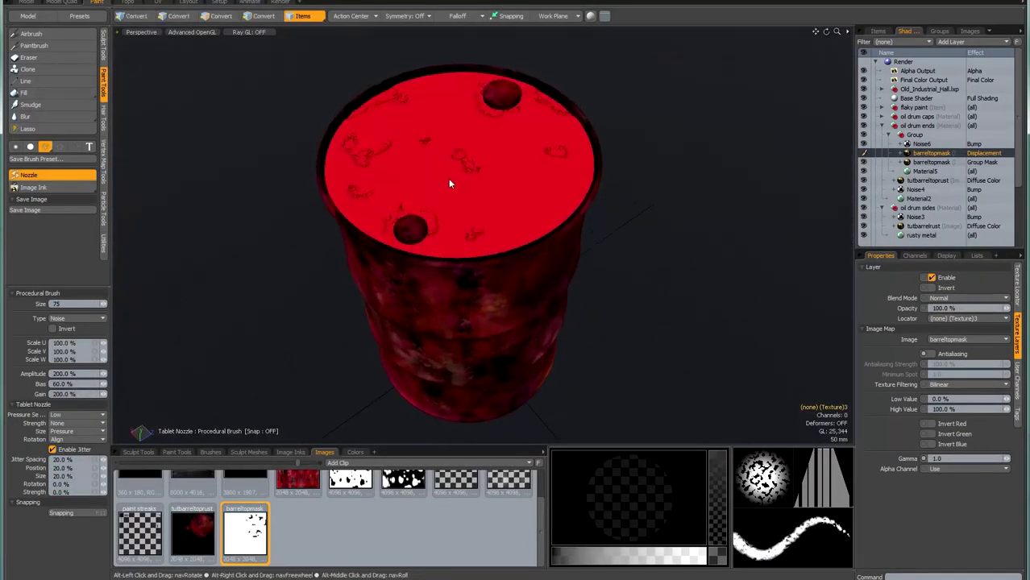
right_click(991, 154)
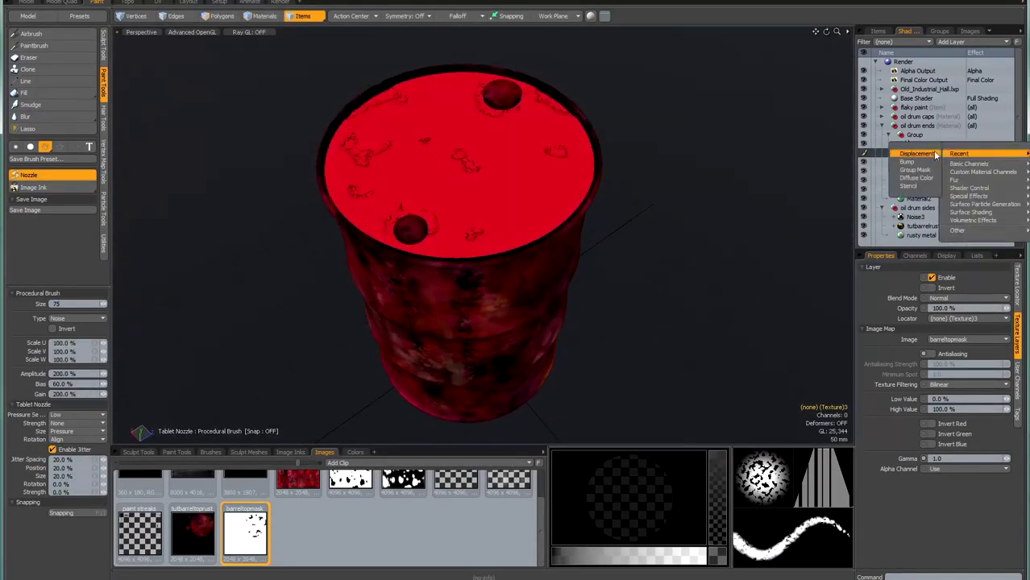
left_click(917, 178)
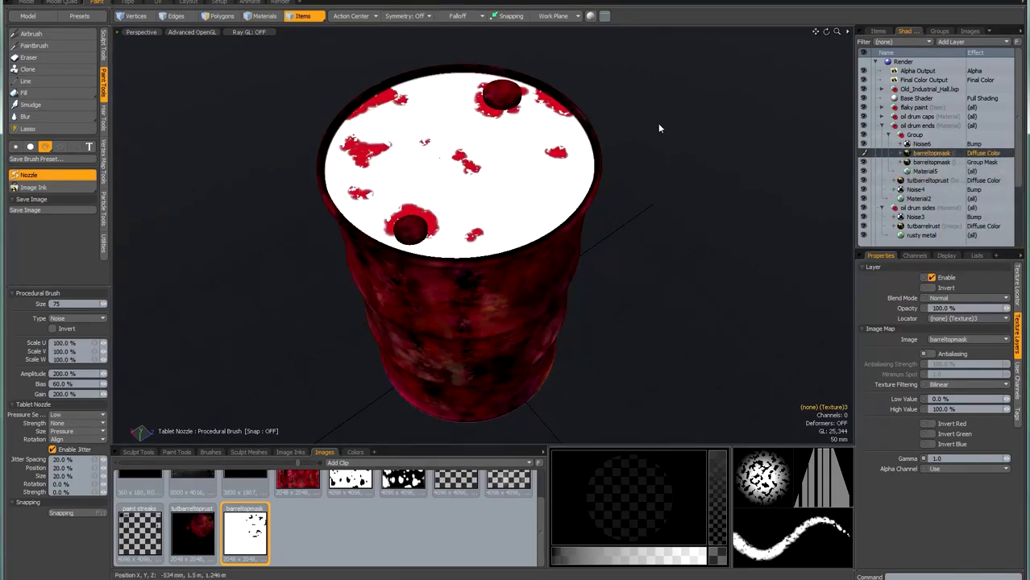
left_click_drag(482, 162, 479, 189, "alt")
left_click(985, 163)
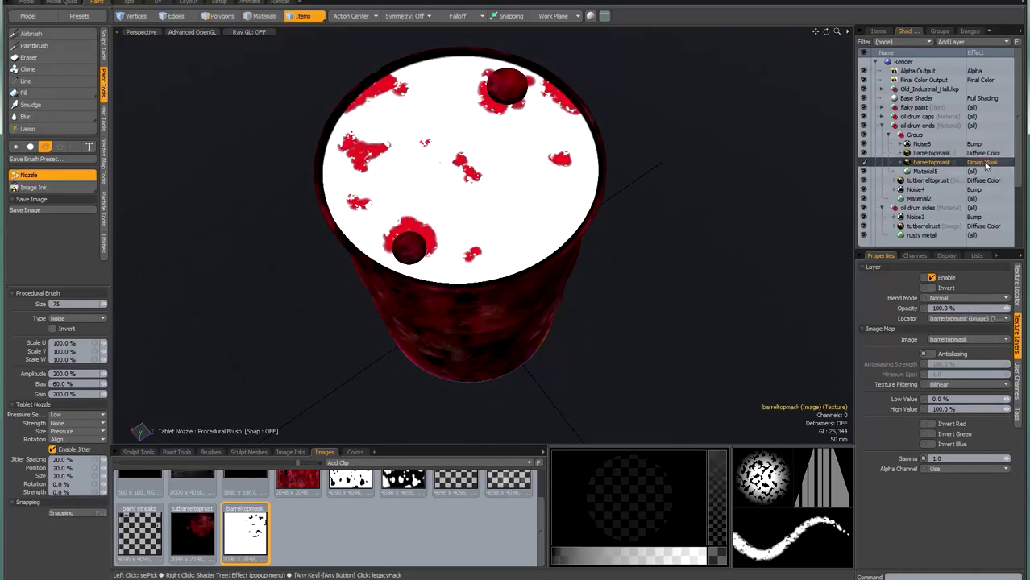
right_click(985, 163)
left_click(910, 162)
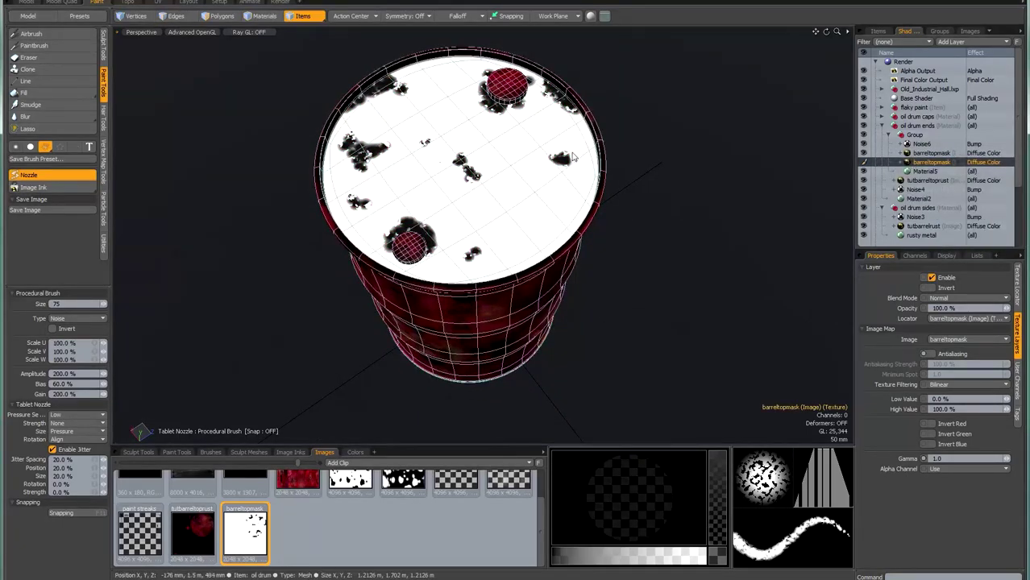
Paint black chipped patches around the drum lid's outer area on barreltopmask, using the Paintbrush with the noise brush at size 66
key("3")
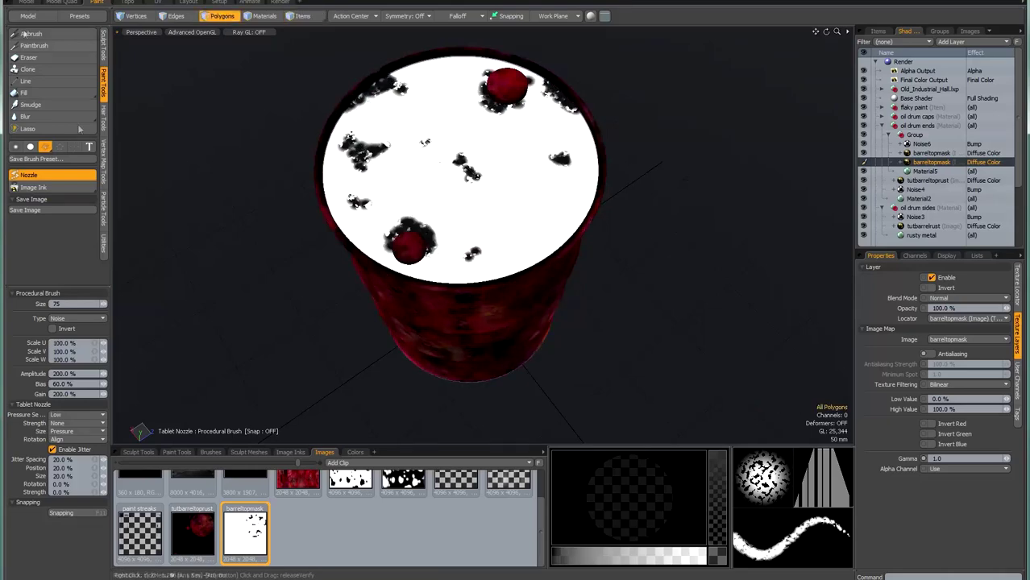
left_click(34, 46)
right_click_drag(437, 165, 435, 166)
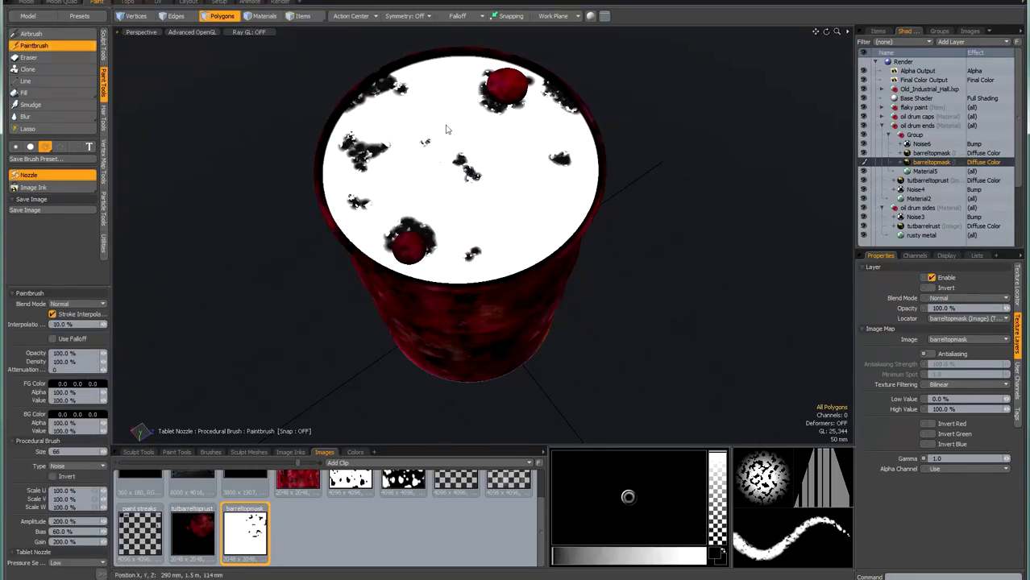
scroll(435, 169, "up", 2)
left_click_drag(458, 194, 457, 222, "alt")
left_click_drag(408, 88, 400, 71)
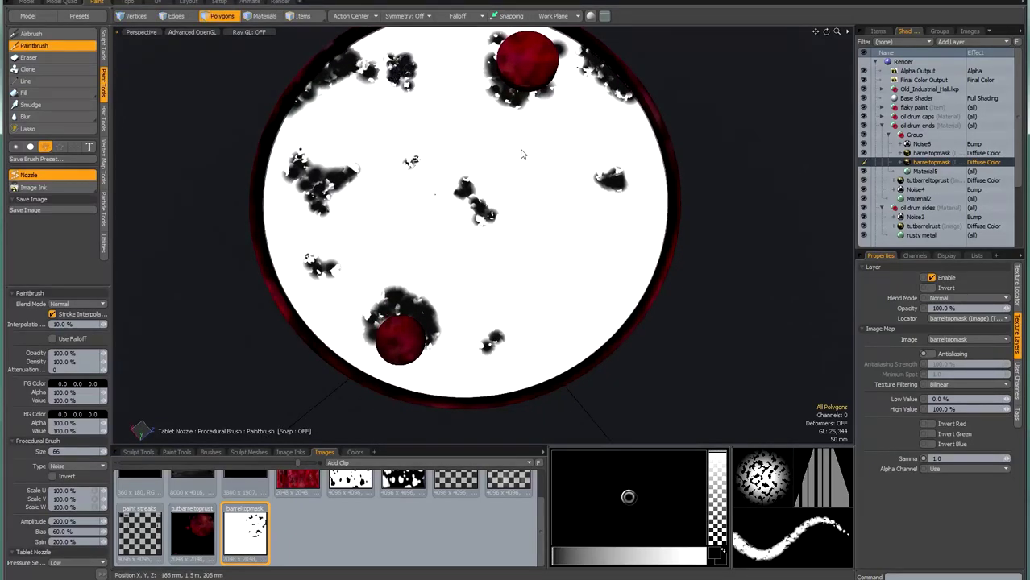
left_click(588, 131)
left_click_drag(588, 132, 606, 135)
mouse_move(643, 274)
left_mouse_down()
mouse_move(668, 234)
mouse_move(646, 271)
left_mouse_up()
mouse_move(533, 379)
left_mouse_down()
mouse_move(549, 367)
mouse_move(534, 380)
left_mouse_up()
mouse_move(345, 336)
left_mouse_down()
mouse_move(348, 359)
mouse_move(371, 375)
mouse_move(370, 355)
mouse_move(340, 350)
left_mouse_up()
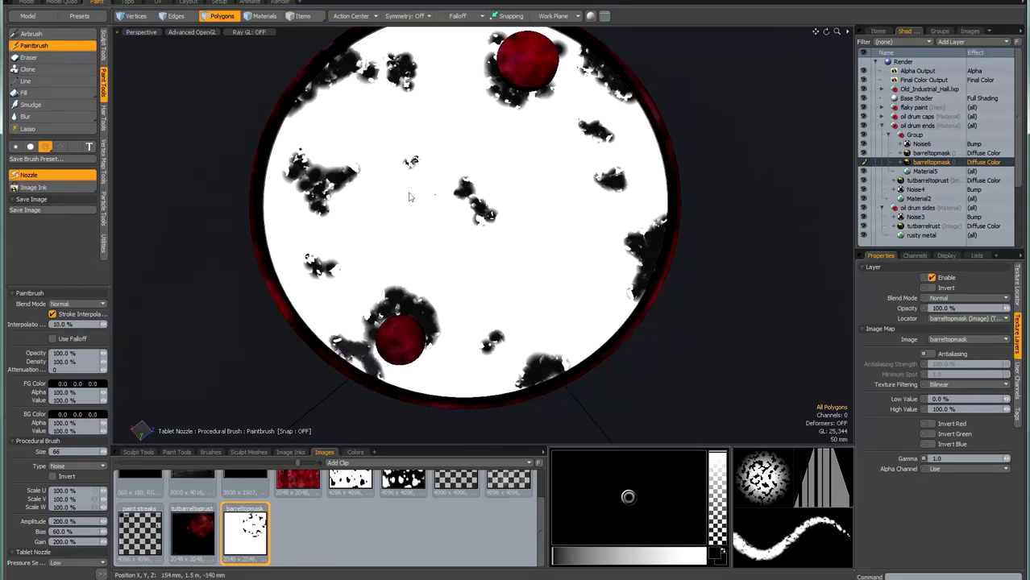
Paint small black chips near the centre of the drum lid and just beside the upper cap
left_click_drag(442, 204, 437, 202)
left_click(499, 188)
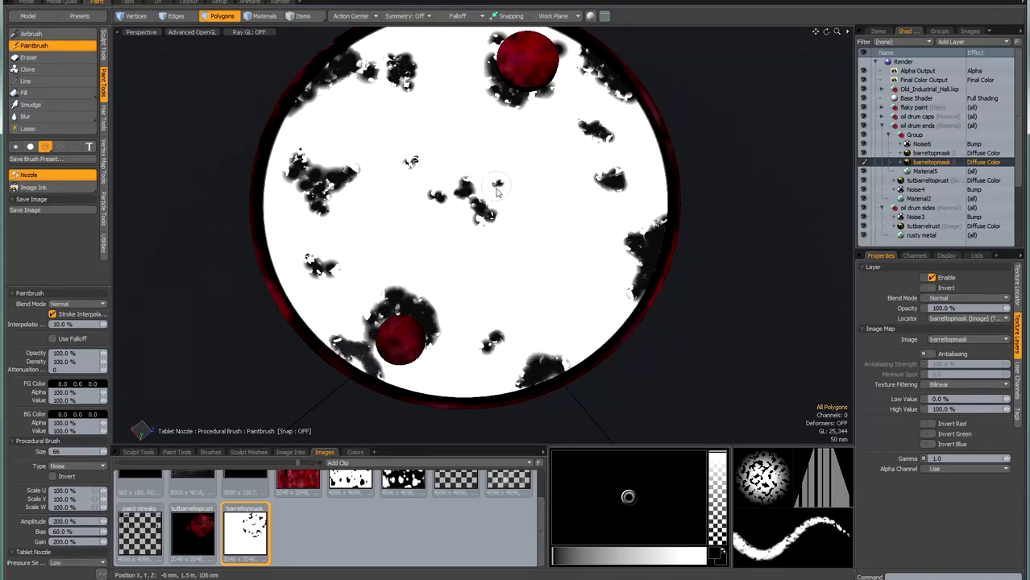
left_click_drag(540, 119, 535, 121)
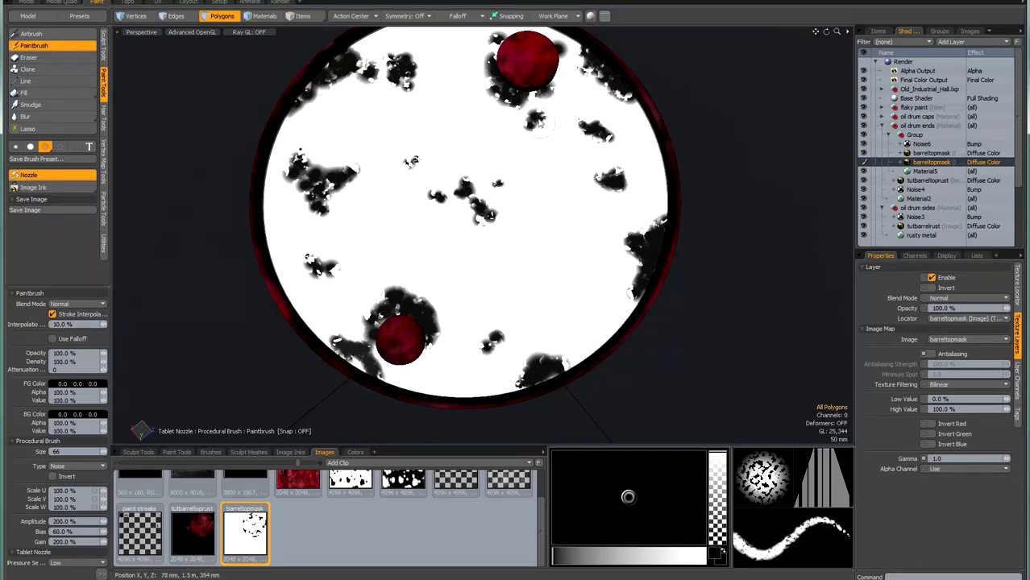
left_click(468, 87)
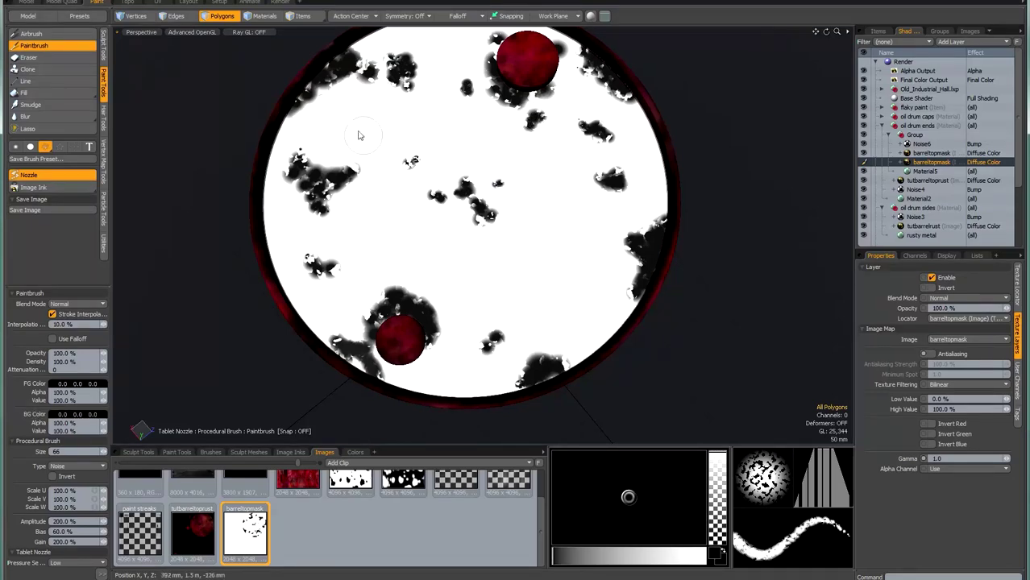
Leave the Paintbrush and save all images to store the chips painted on the drum lid's mask
scroll(361, 134, "down", 4)
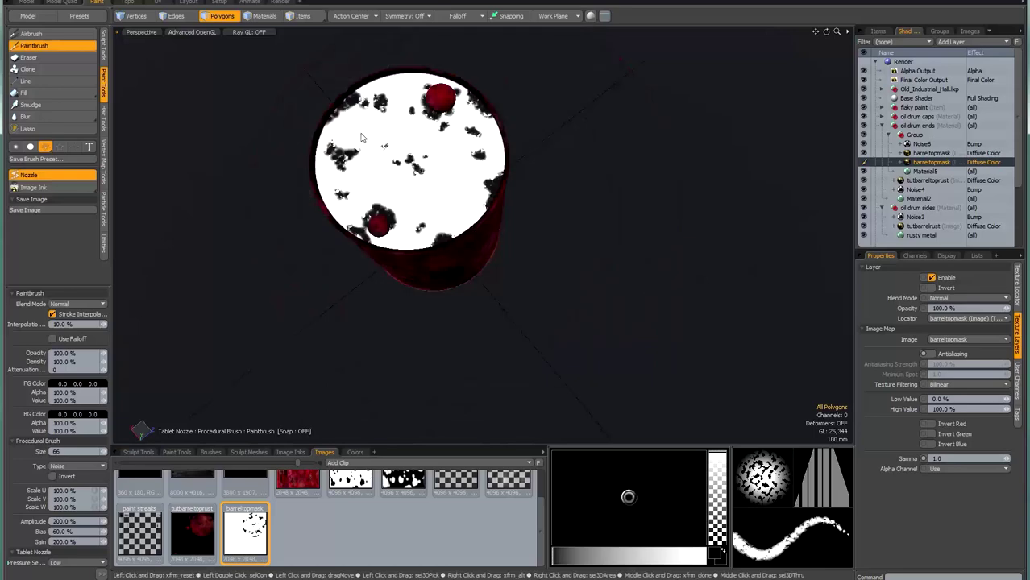
left_click_drag(375, 202, 395, 128, "alt")
key("q")
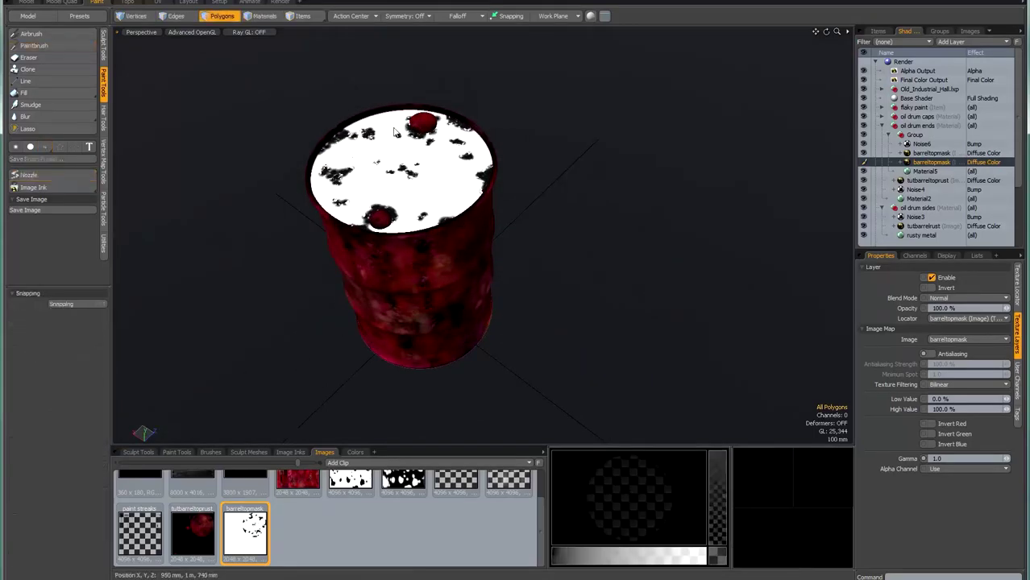
key("alt+f")
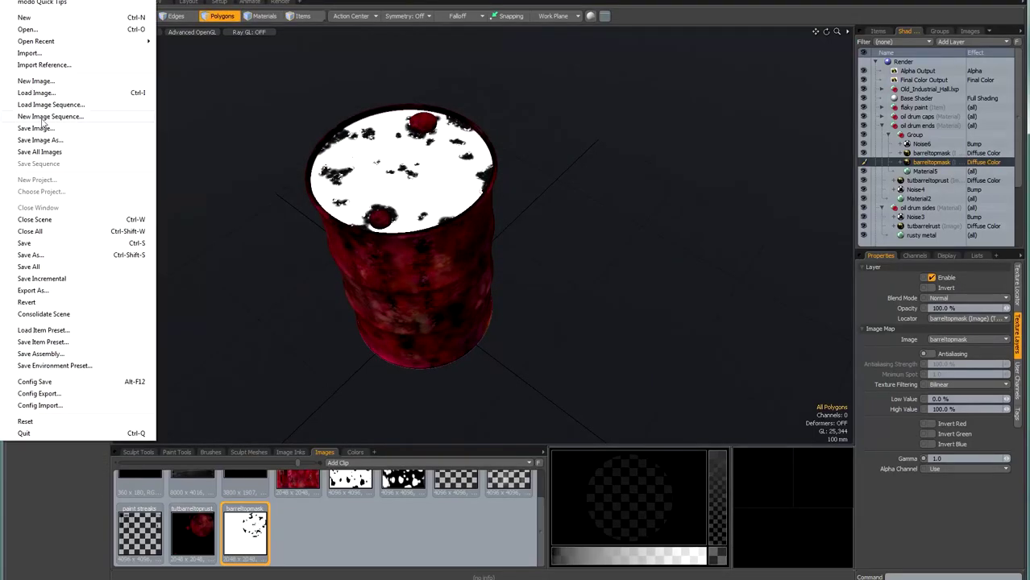
left_click(48, 152)
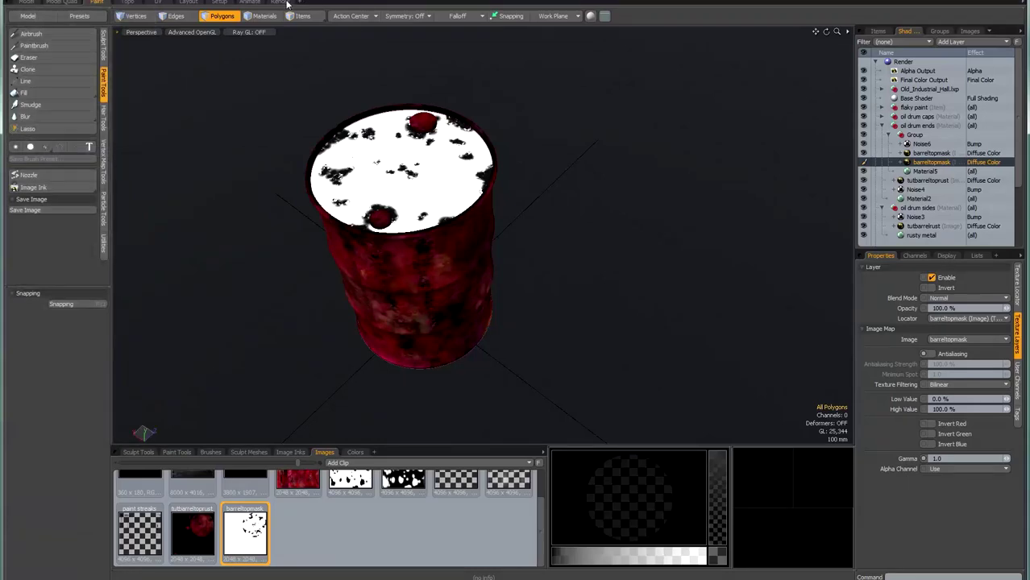
Switch to the Render layout, then set the lower barreltopmask layer's effect to Group Mask and the upper one's to Displacement
left_click(286, 3)
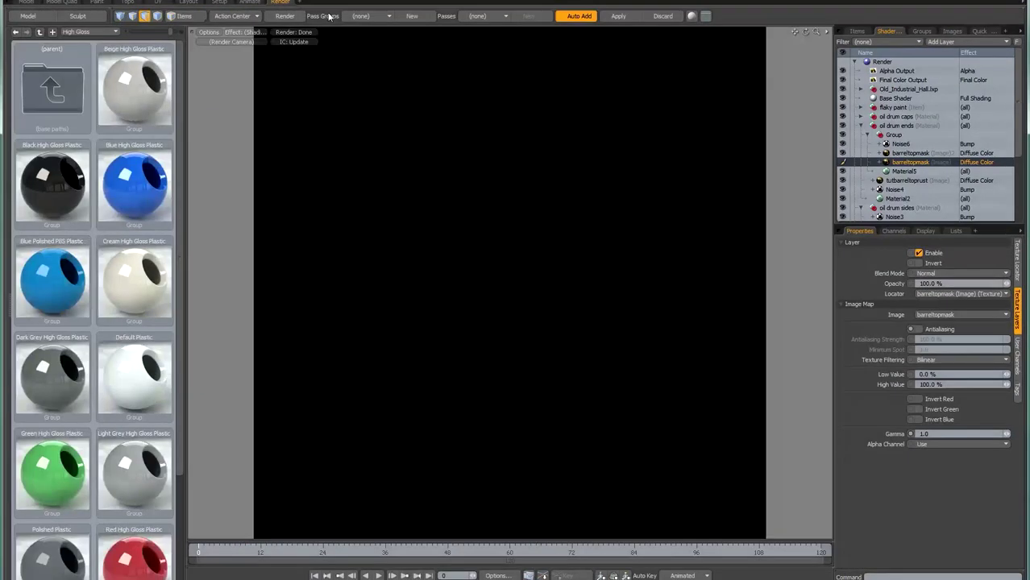
left_click(982, 165)
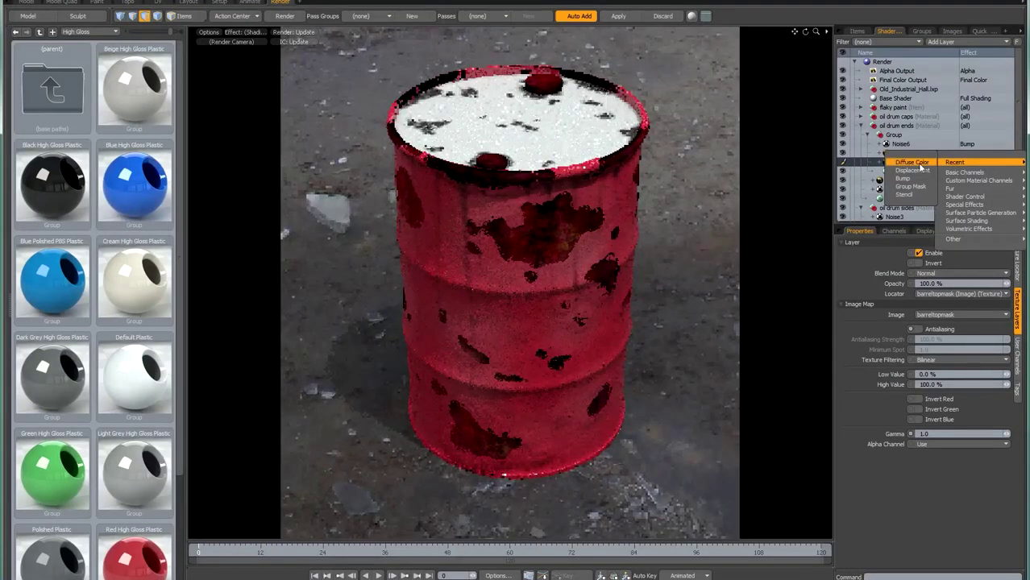
left_click(978, 161)
left_click(977, 154)
right_click(977, 154)
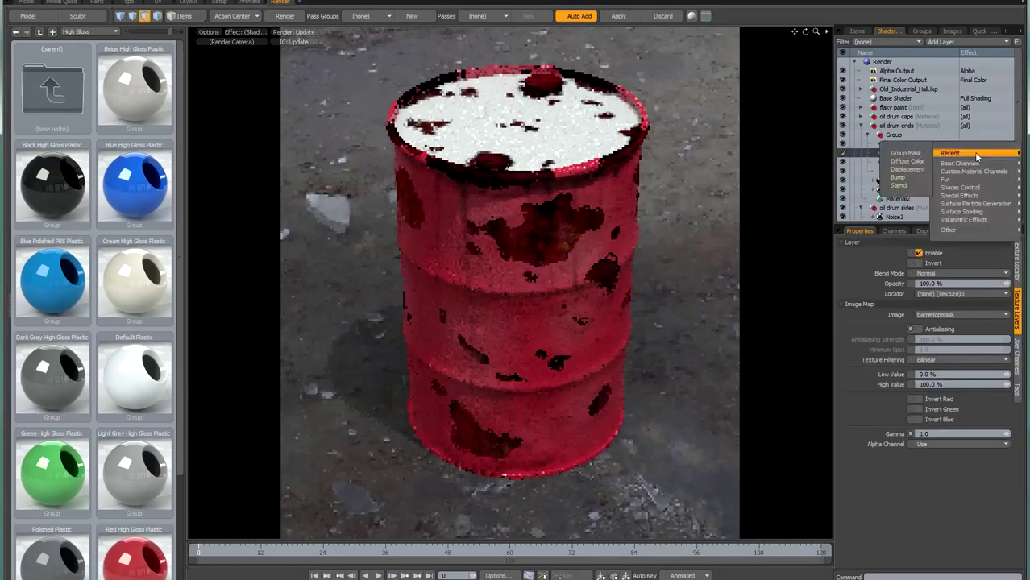
left_click(909, 170)
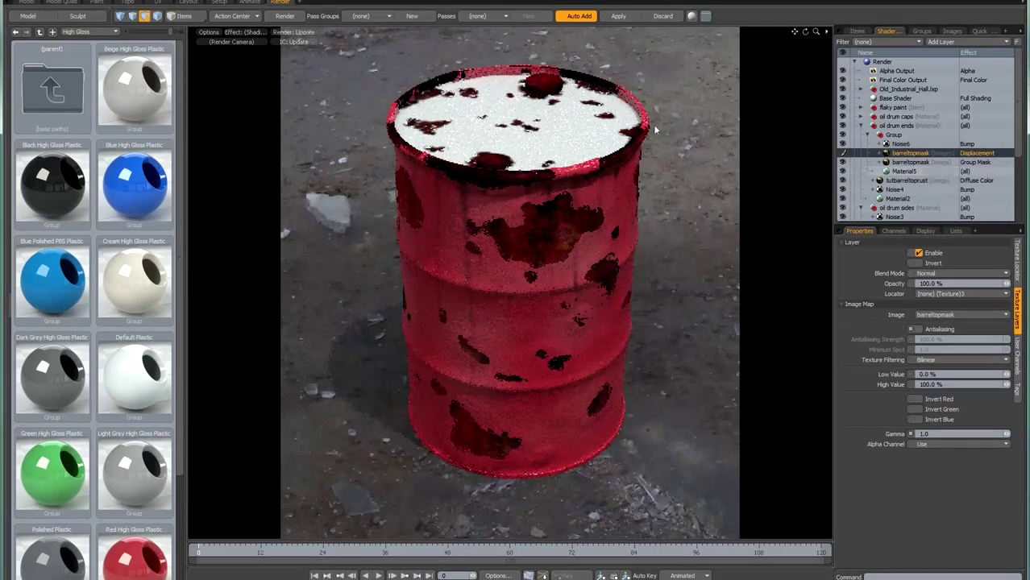
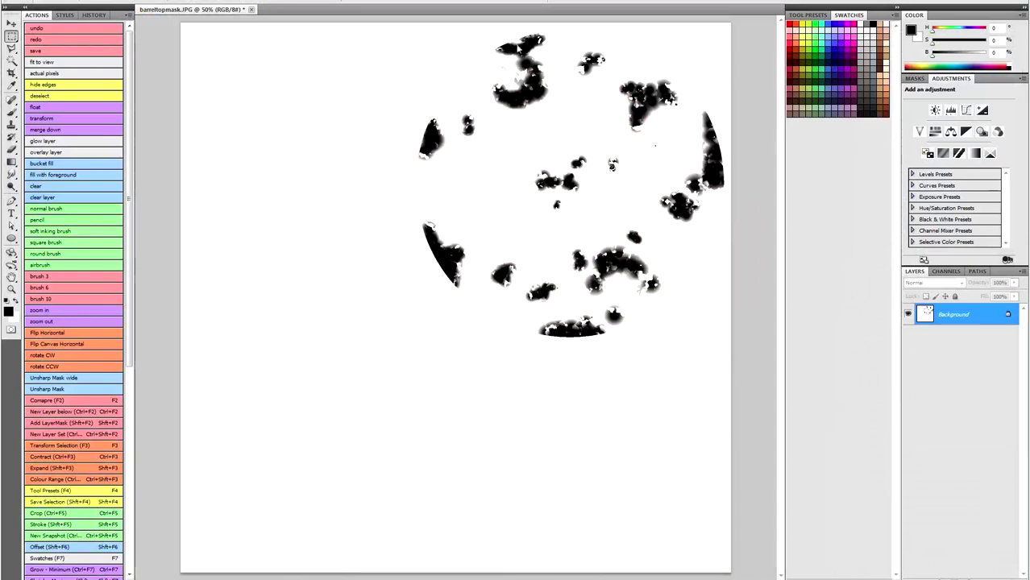
In Photoshop, apply a Threshold adjustment at level 147 to barreltopmask.JPG
left_click(81, 1)
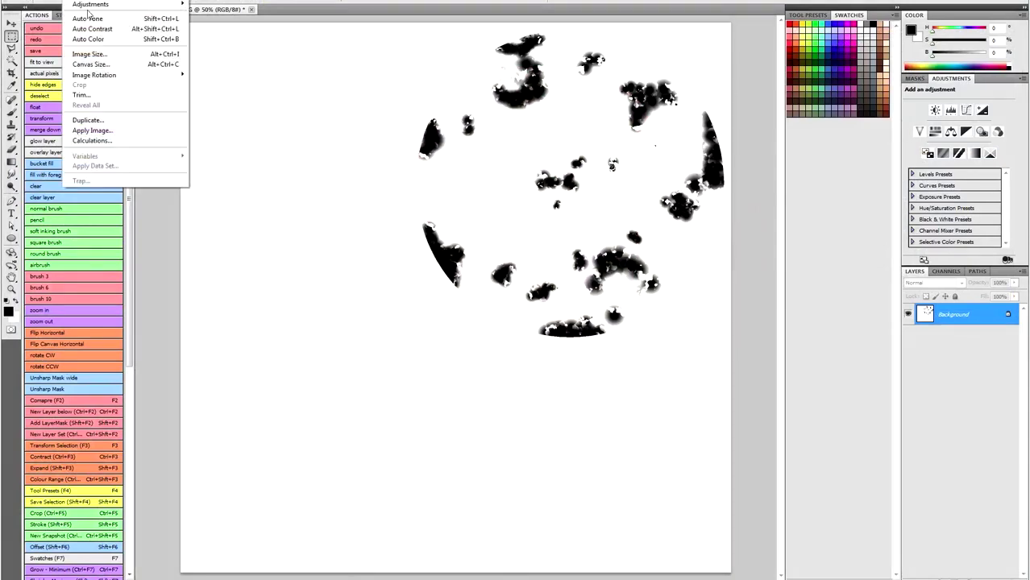
mouse_move(87, 8)
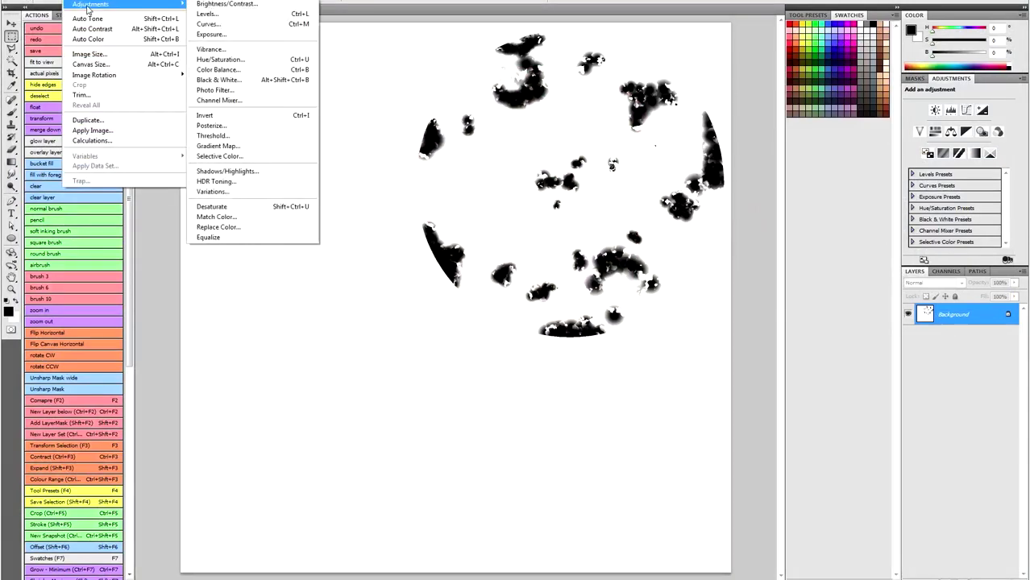
left_click(213, 135)
mouse_move(869, 172)
left_mouse_down()
mouse_move(852, 174)
mouse_move(879, 177)
left_mouse_up()
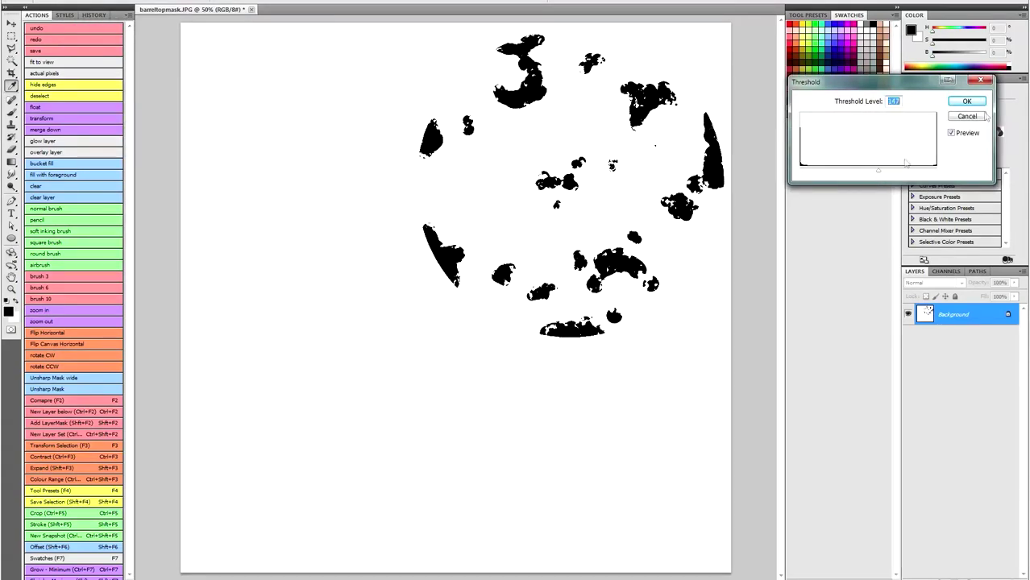
left_click(967, 102)
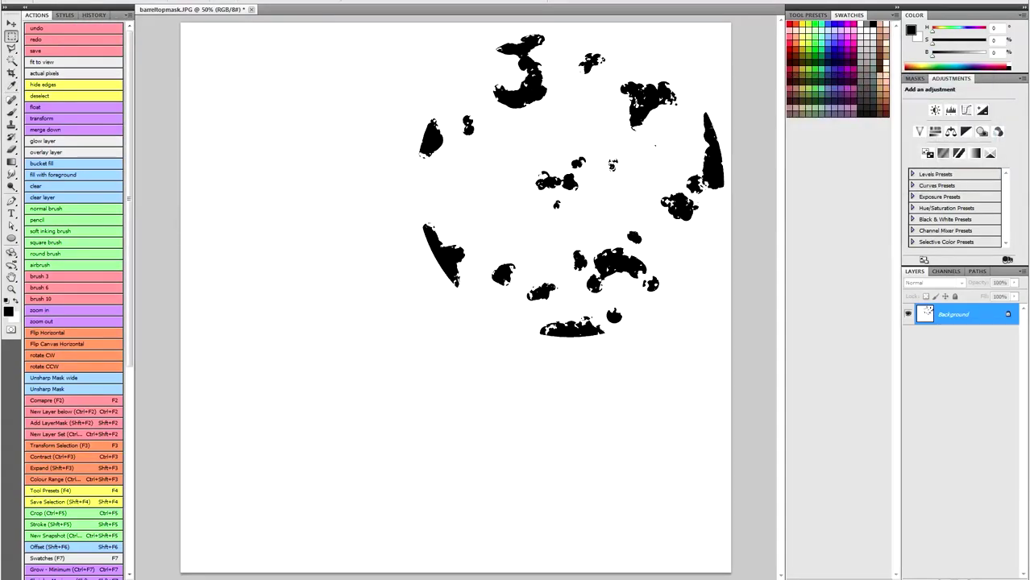
Convert the mask's background into a regular layer and apply the OLM Smoother filter to it
left_click(155, 1)
mouse_move(191, 243)
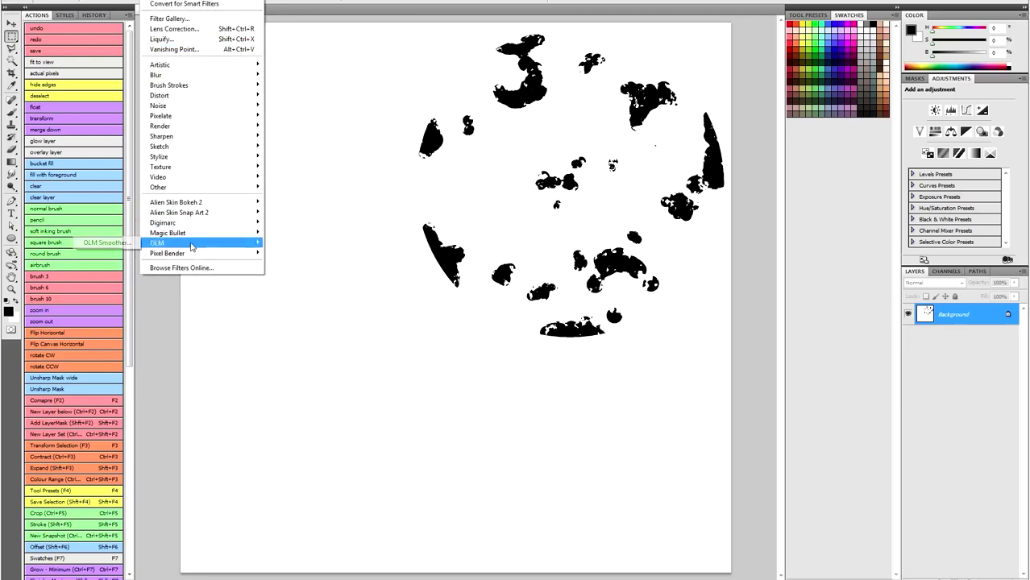
left_click(107, 243)
left_click(65, 90)
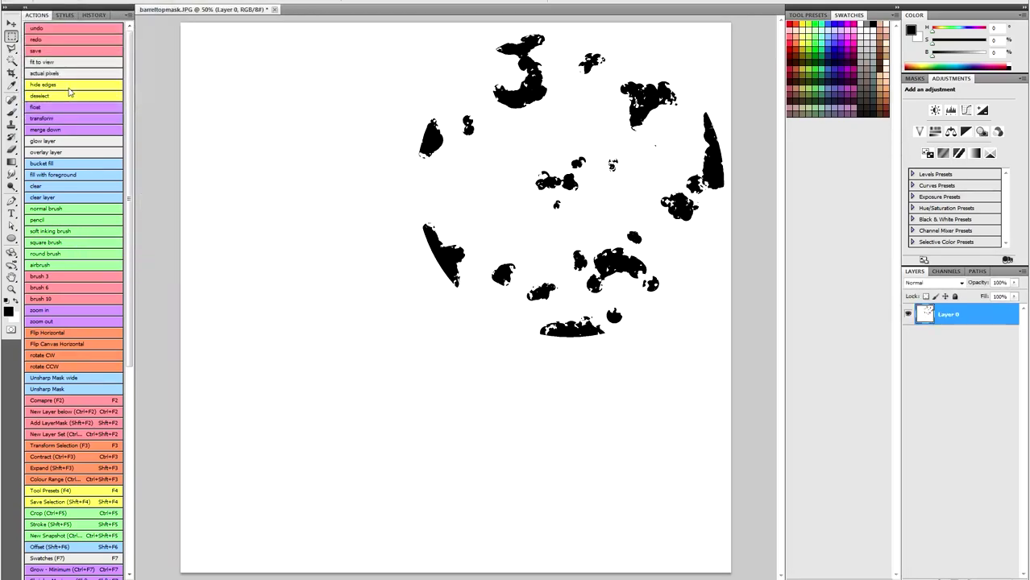
Flatten the mask image, return to modo and reload the changed barreltopmask.JPG
left_click(1022, 272)
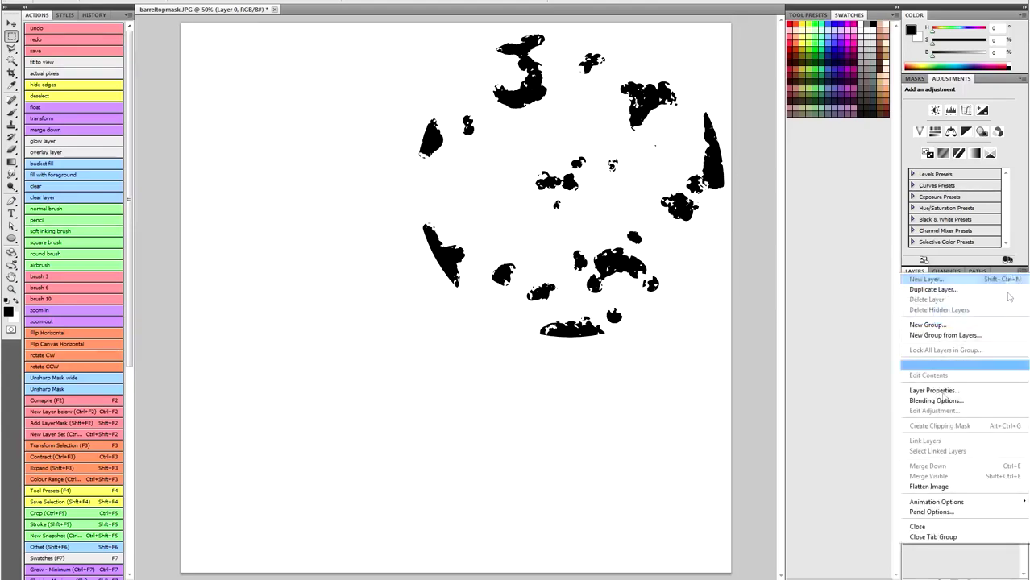
left_click(927, 485)
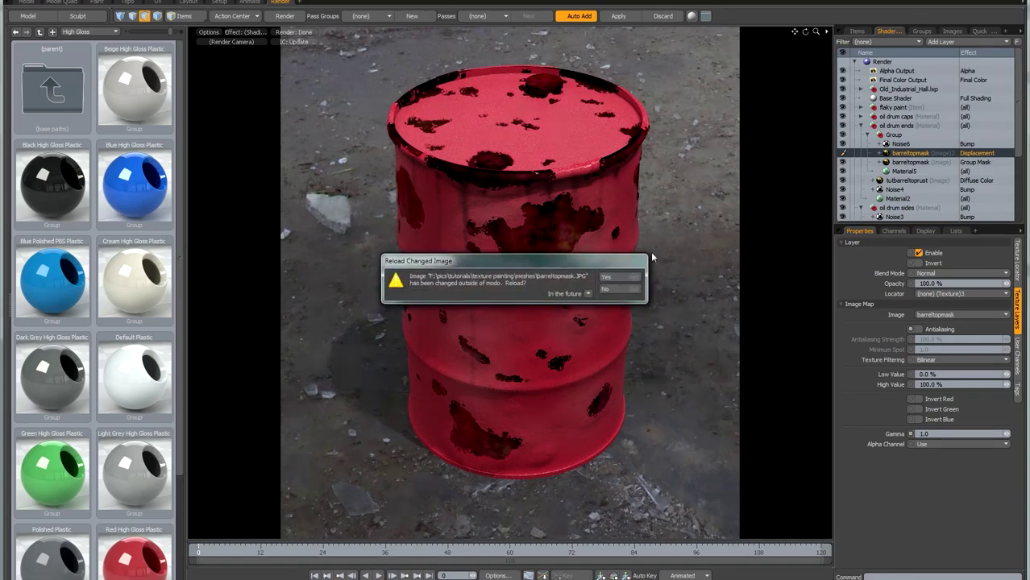
left_click(614, 279)
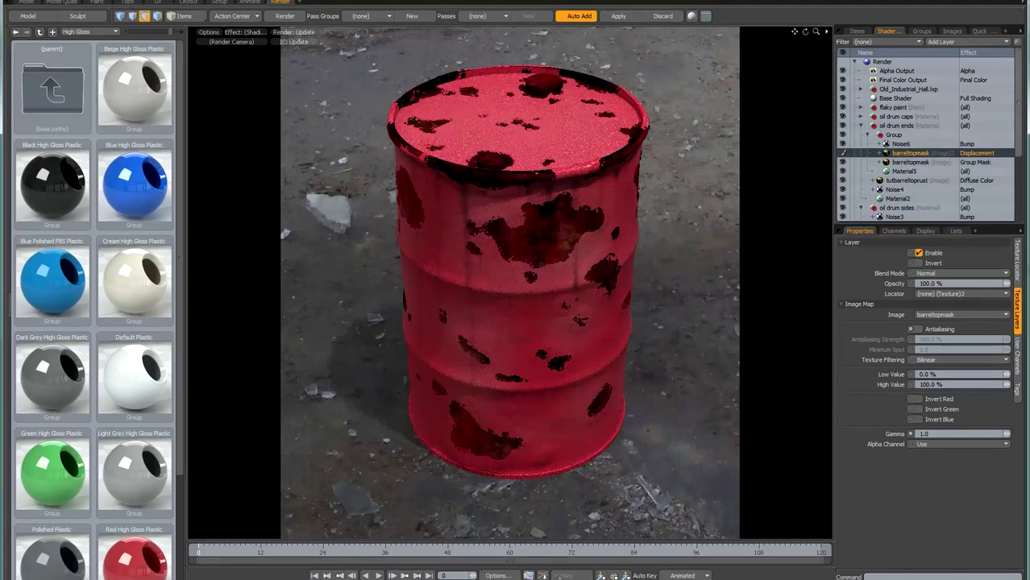
Add a new 2048 x 2048 RGBA PNG image layer named barreltopgrunge above Noise6 in the oil drum ends' group
left_click(901, 144)
left_click(950, 41)
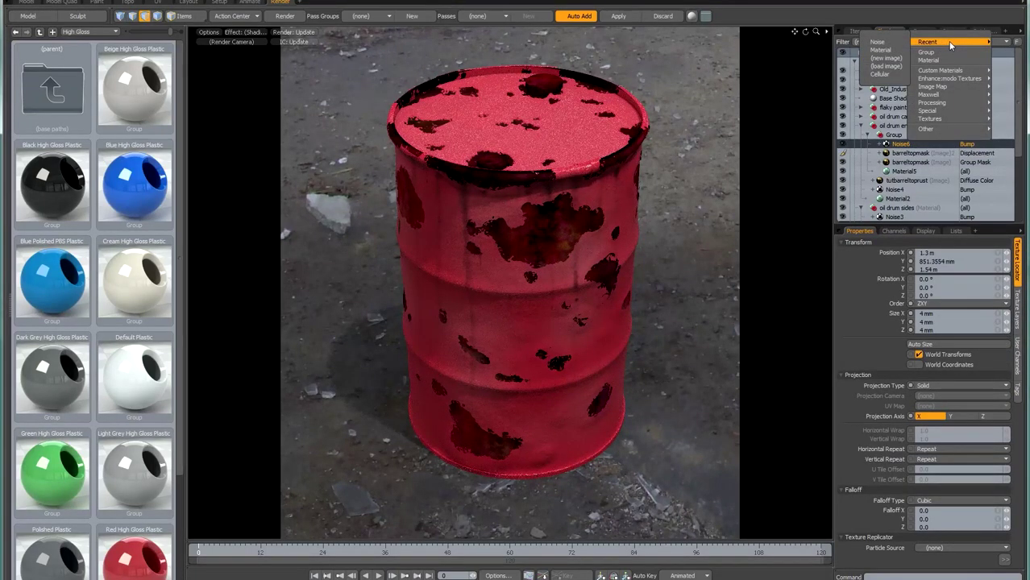
left_click(886, 65)
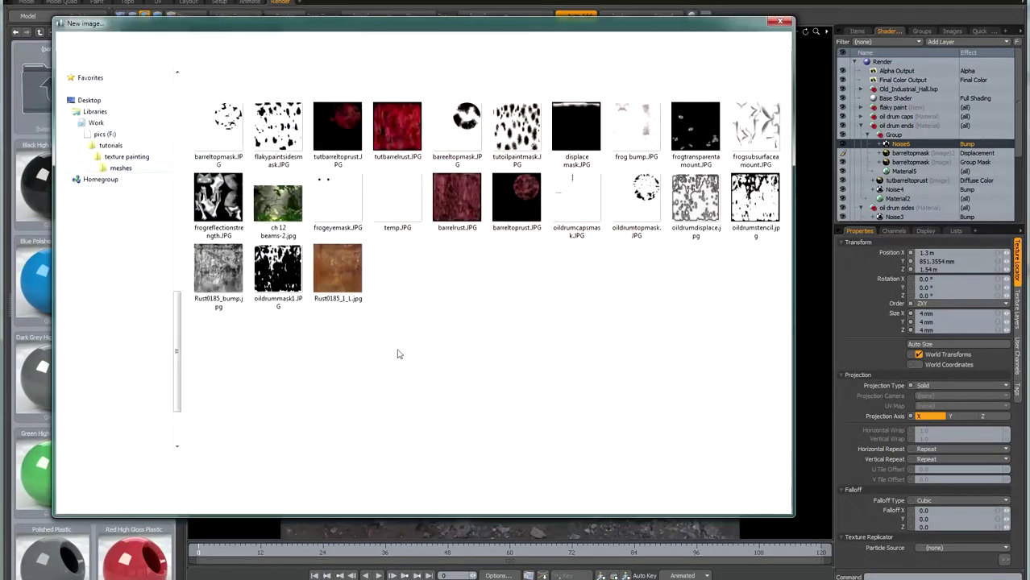
left_click(216, 477)
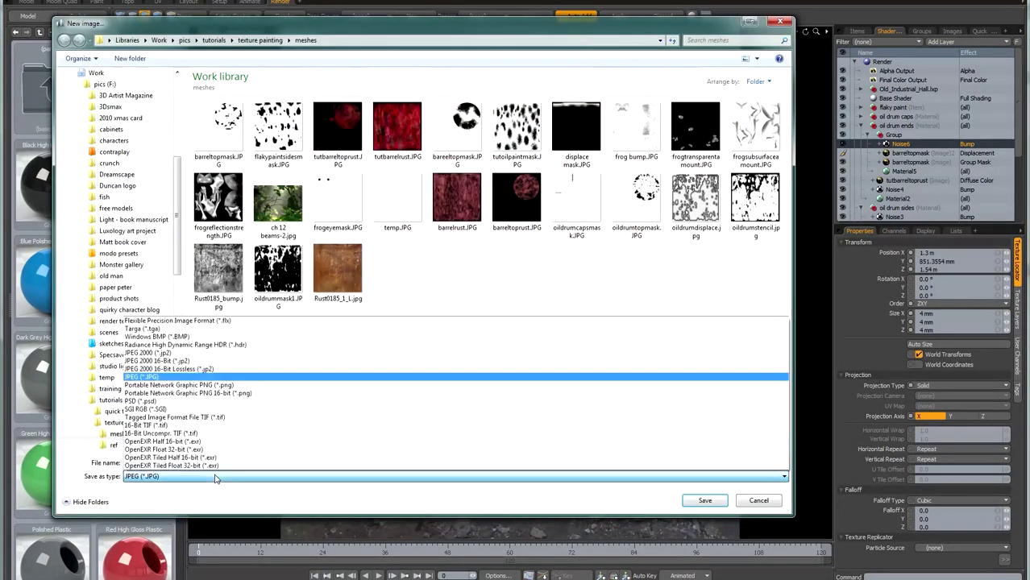
left_click(185, 387)
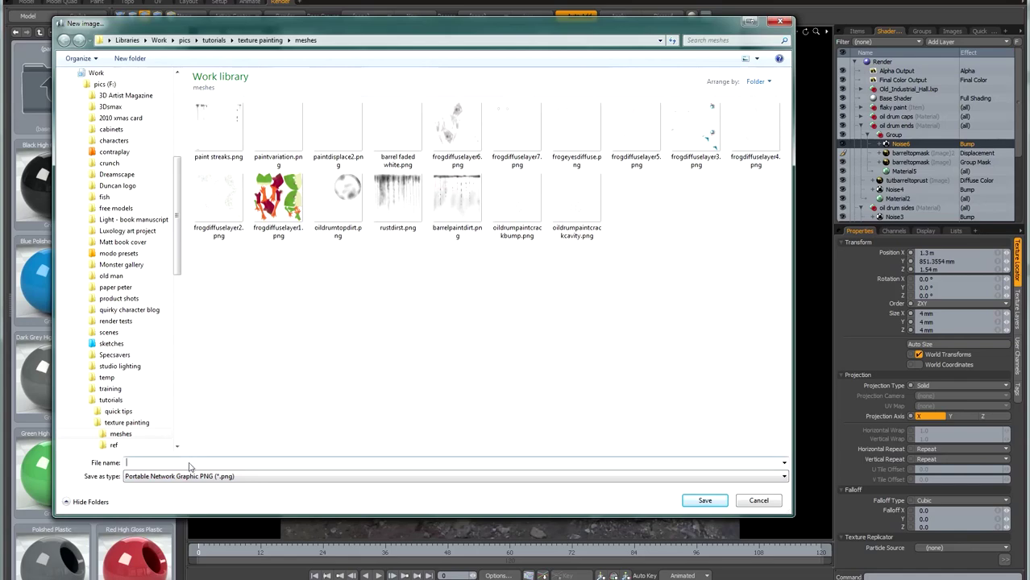
type("barr")
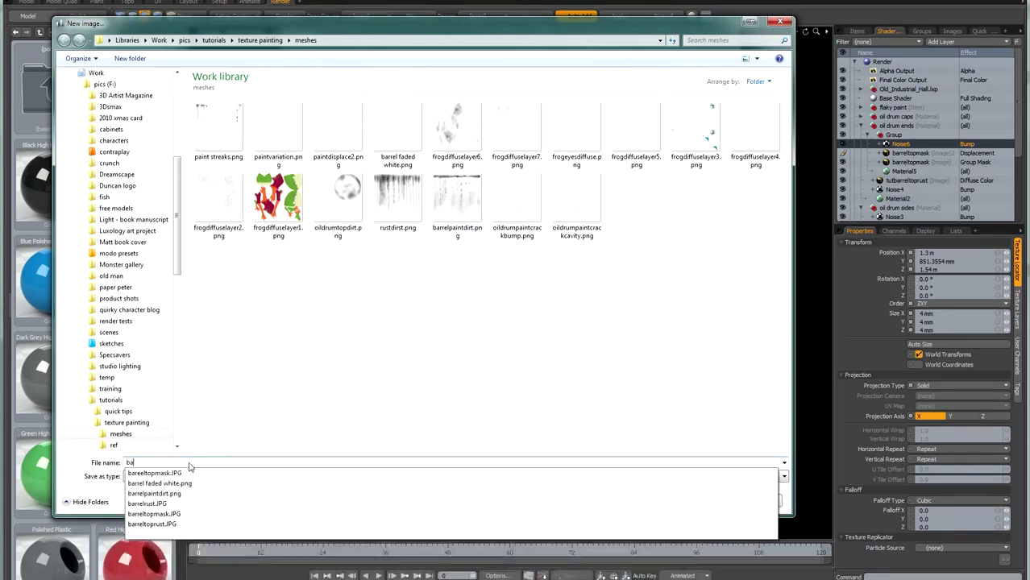
type("eltopgr")
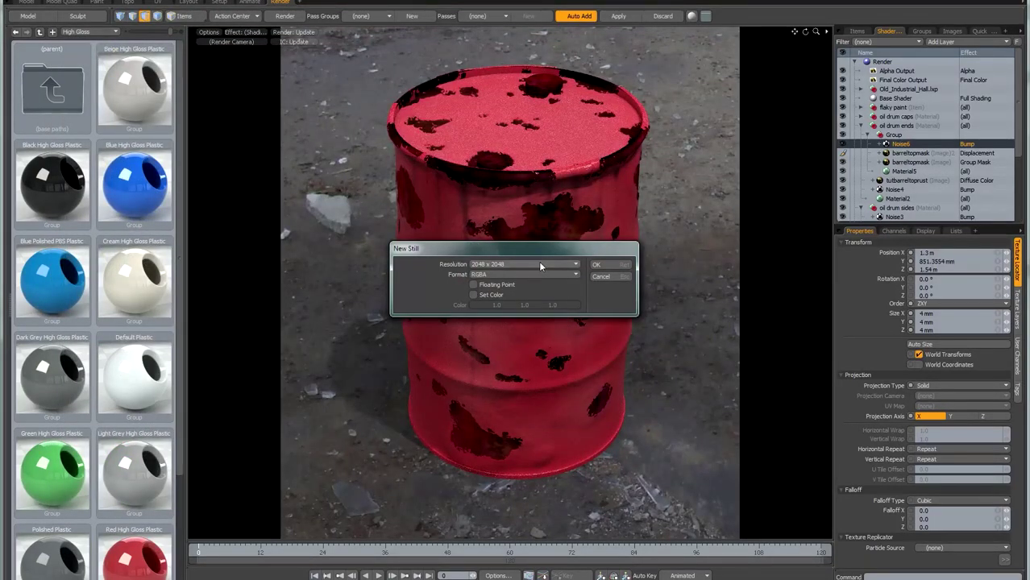
left_click(604, 266)
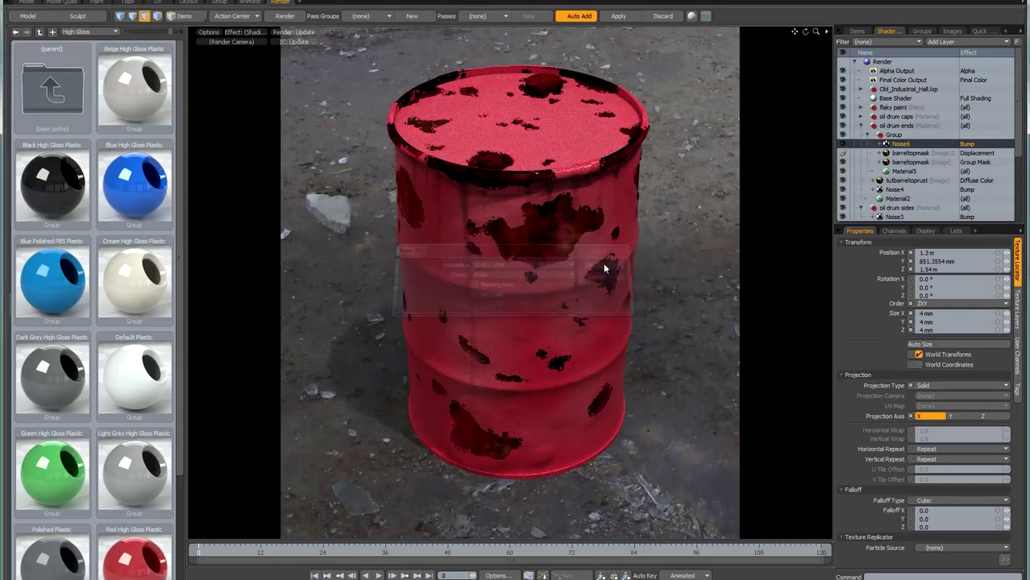
Switch to the Paint layout, select the oil drum mesh item and return to the shader layers
left_click(97, 3)
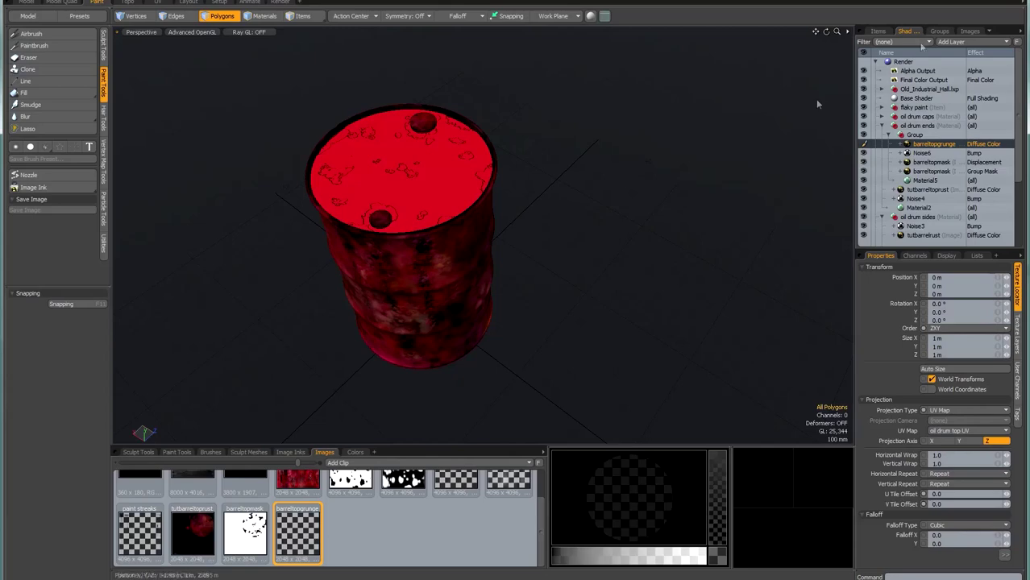
left_click(878, 30)
left_click(936, 81)
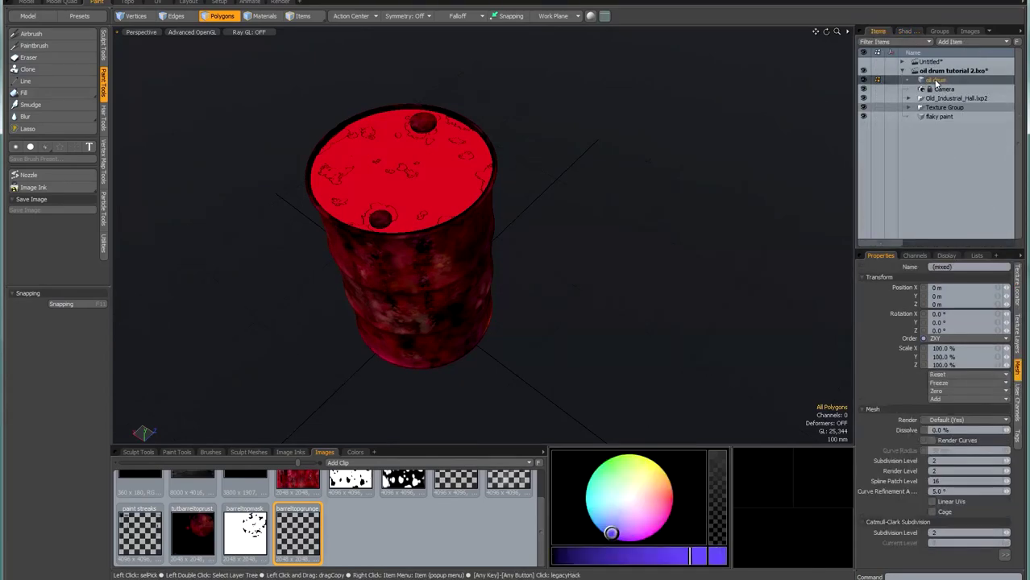
left_click(905, 31)
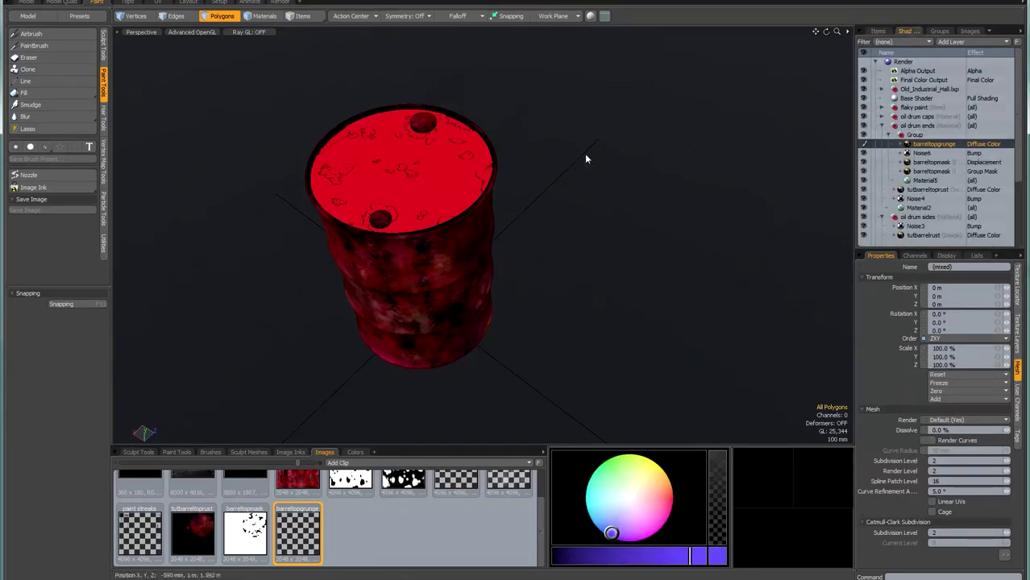
Activate the Airbrush with the procedural noise brush and resize it to 114 over the drum lid
left_click_drag(396, 167, 478, 166, "alt")
scroll(454, 141, "up", 3)
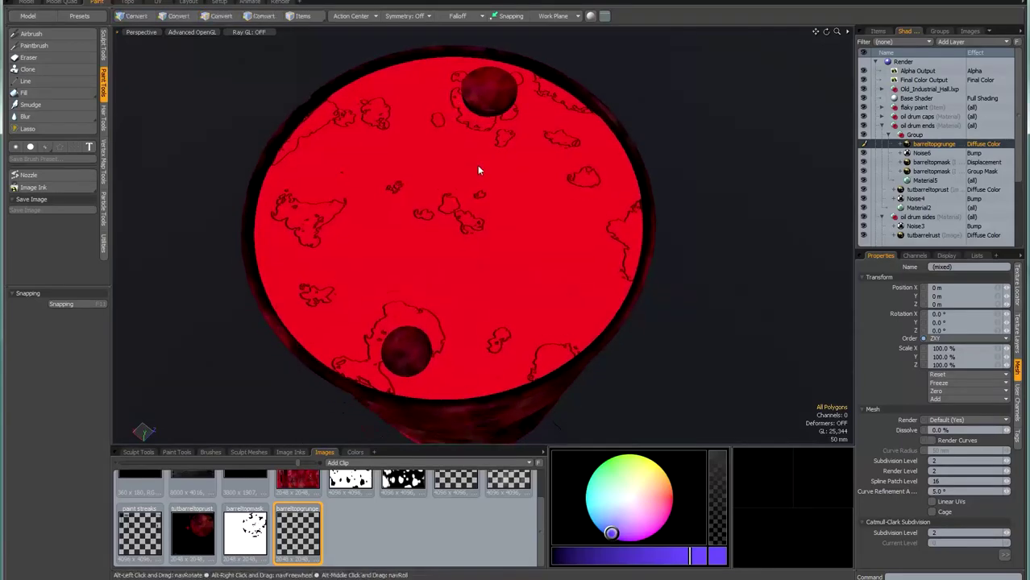
left_click(48, 34)
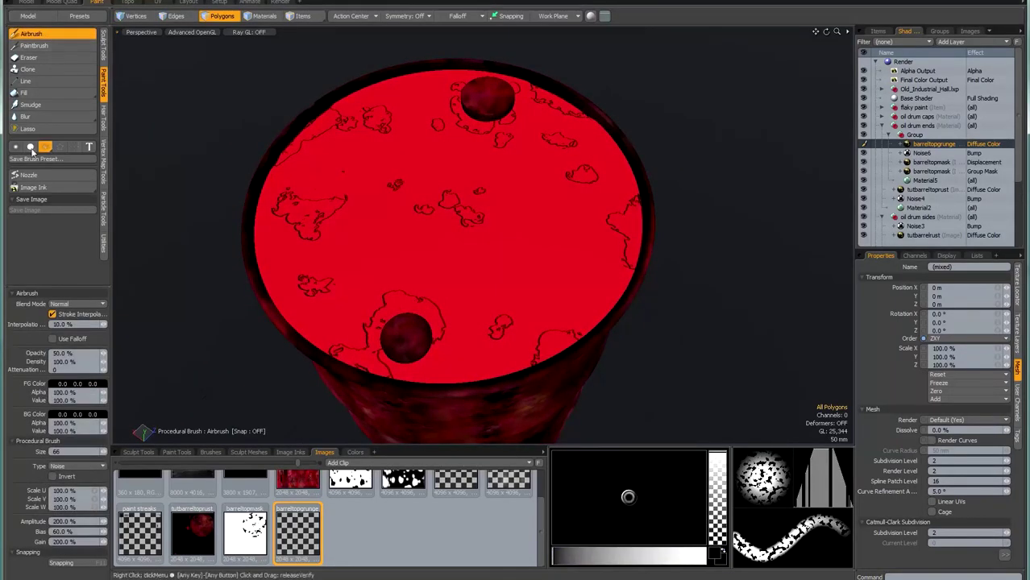
right_click_drag(469, 252, 454, 268)
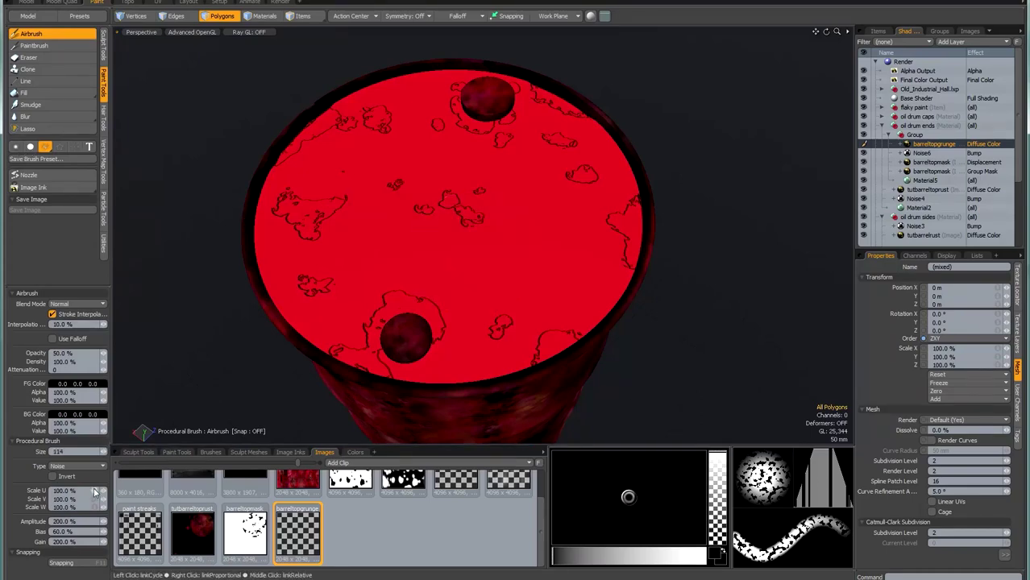
Set the procedural brush's gain to 50%, bias to 50% and amplitude to 100%
left_click_drag(77, 542, 20, 545)
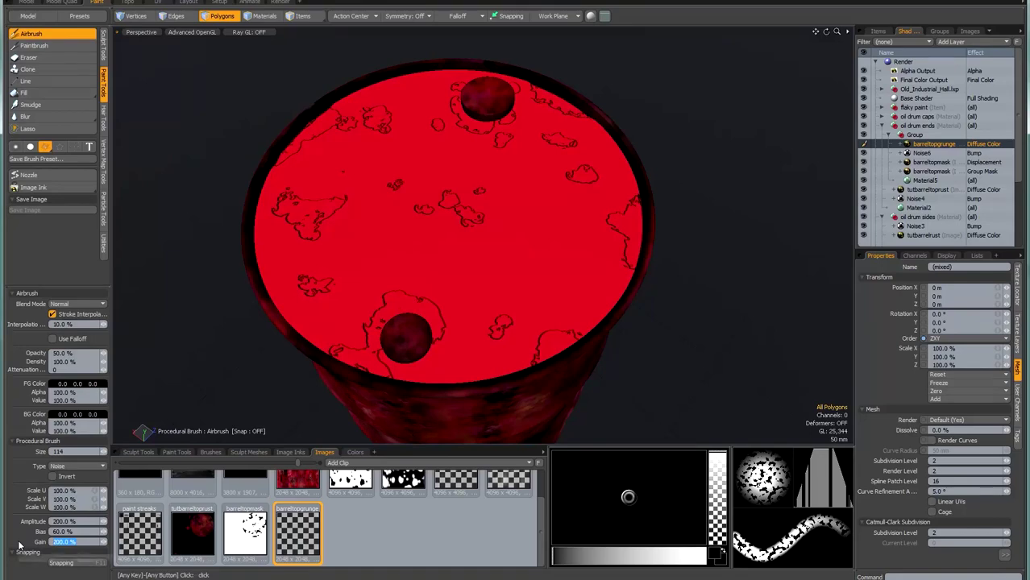
type("50")
key("Return")
left_click(80, 532)
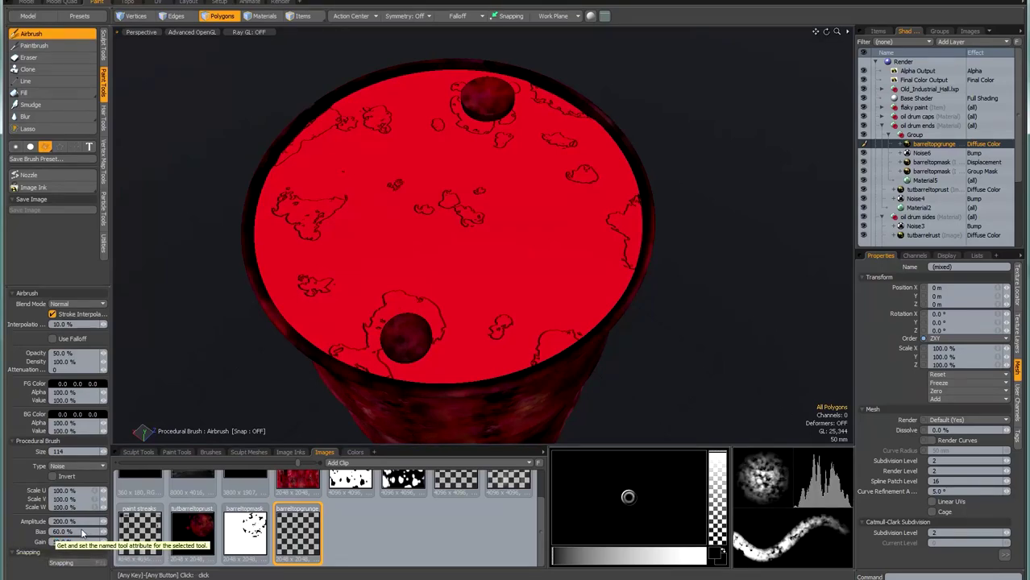
type("50")
key("Return")
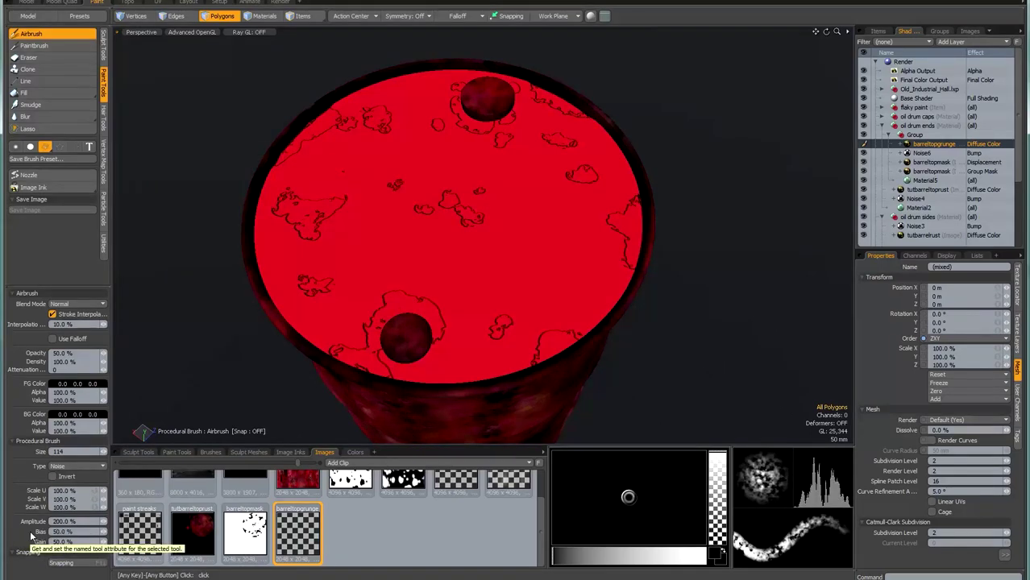
left_click_drag(76, 524, 32, 524)
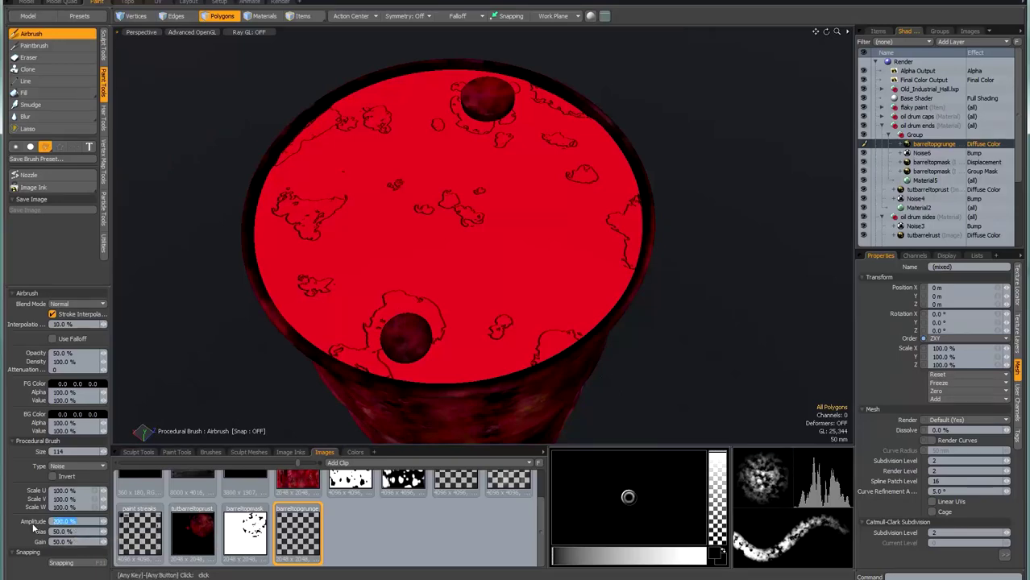
key("Return")
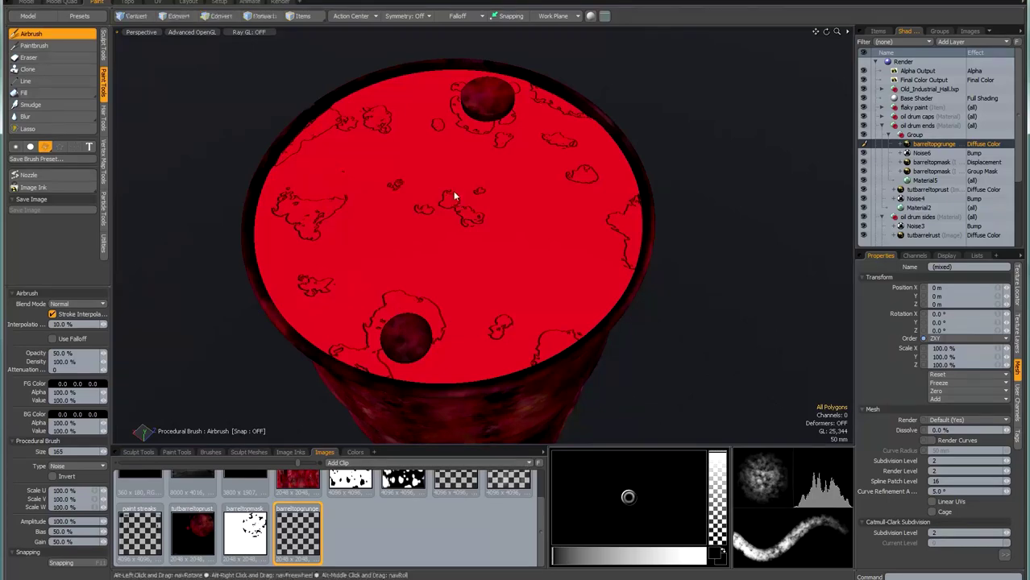
Airbrush black grunge around the two caps and along the lid's rim, starting at brush size 165 and reducing it to 78
left_click_drag(451, 195, 451, 225, "alt")
mouse_move(483, 165)
left_mouse_down()
mouse_move(484, 85)
mouse_move(528, 83)
mouse_move(520, 115)
mouse_move(458, 76)
mouse_move(500, 61)
mouse_move(461, 101)
left_mouse_up()
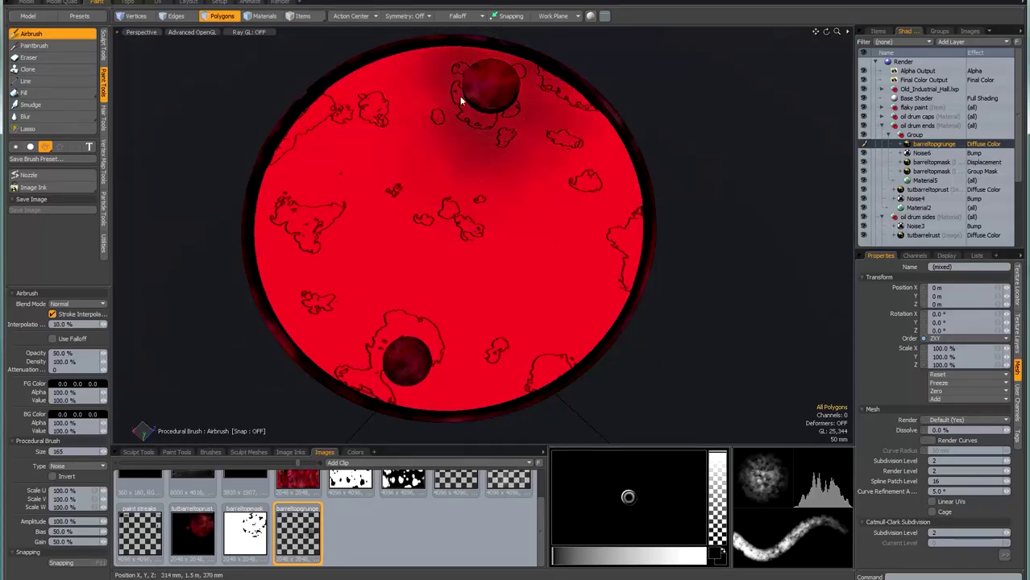
right_click_drag(427, 133, 427, 132)
mouse_move(408, 71)
left_mouse_down()
mouse_move(377, 65)
mouse_move(459, 64)
left_mouse_up()
mouse_move(271, 269)
left_mouse_down()
mouse_move(366, 386)
mouse_move(415, 361)
mouse_move(432, 337)
mouse_move(340, 352)
left_mouse_up()
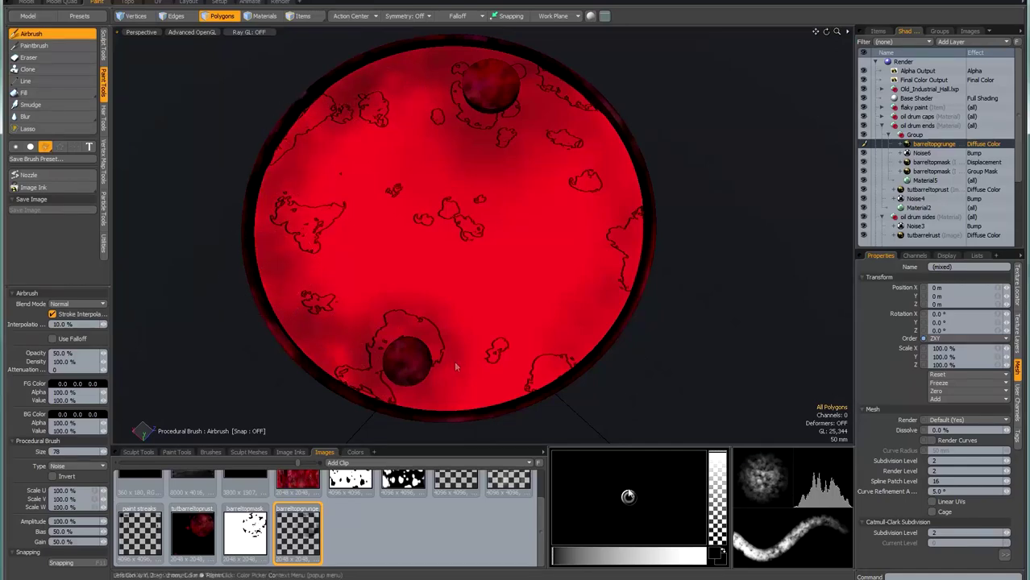
Set the airbrush foreground colour to near-white 0.99, the noise type to Cellular and the bias to 30%
left_click_drag(642, 561, 711, 562)
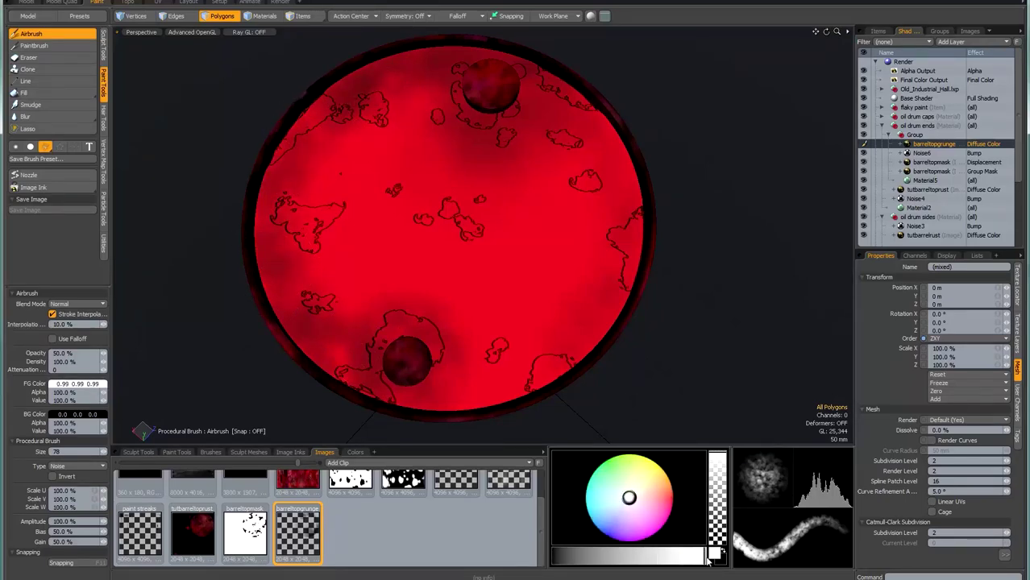
left_click(76, 466)
left_click(79, 476)
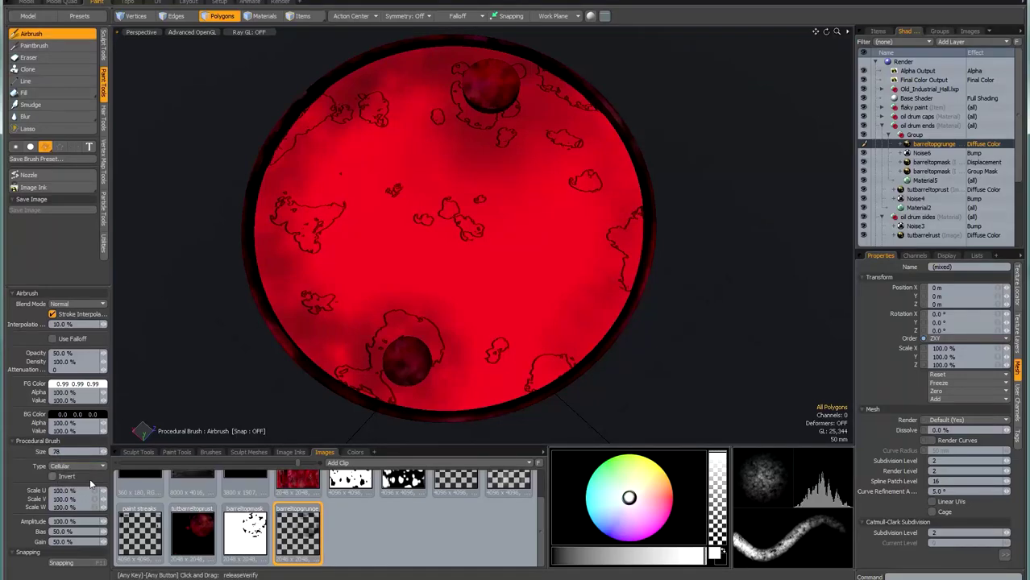
left_click_drag(104, 533, 107, 537)
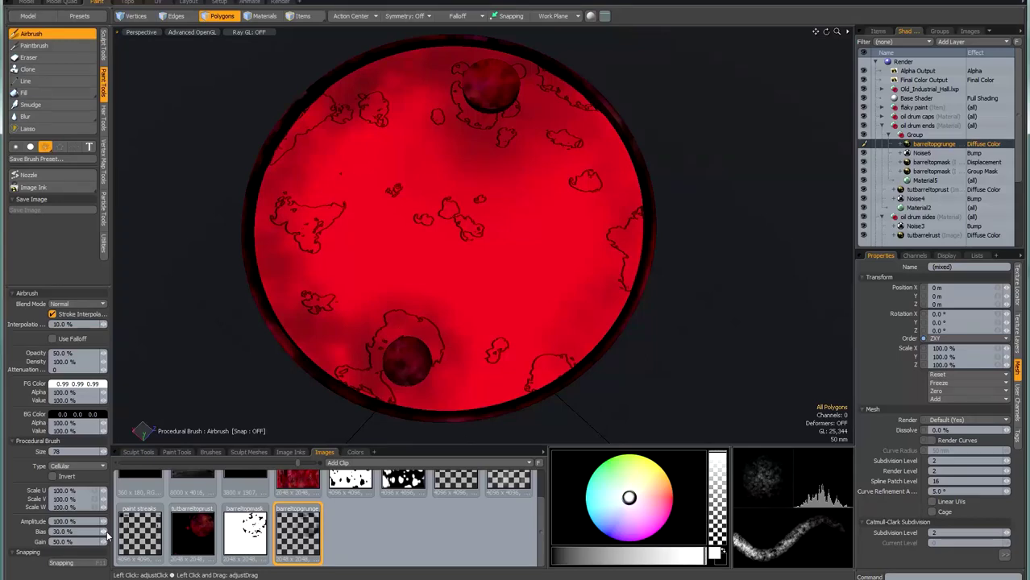
Airbrush faint light patches across the middle and lower part of the lid, and black patches over its upper part
mouse_move(557, 228)
left_mouse_down()
mouse_move(541, 250)
mouse_move(477, 275)
mouse_move(455, 271)
left_mouse_up()
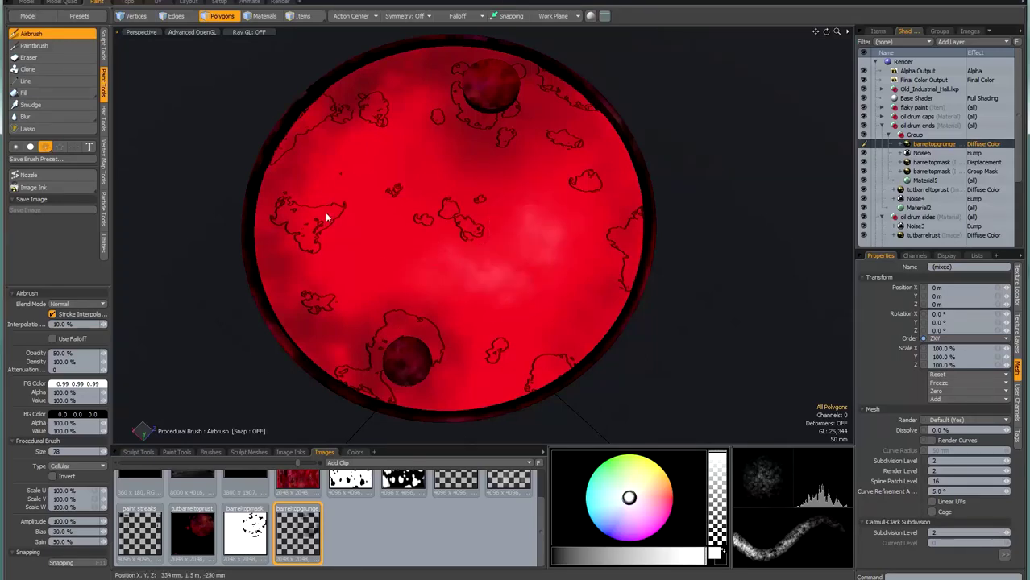
left_click(320, 295)
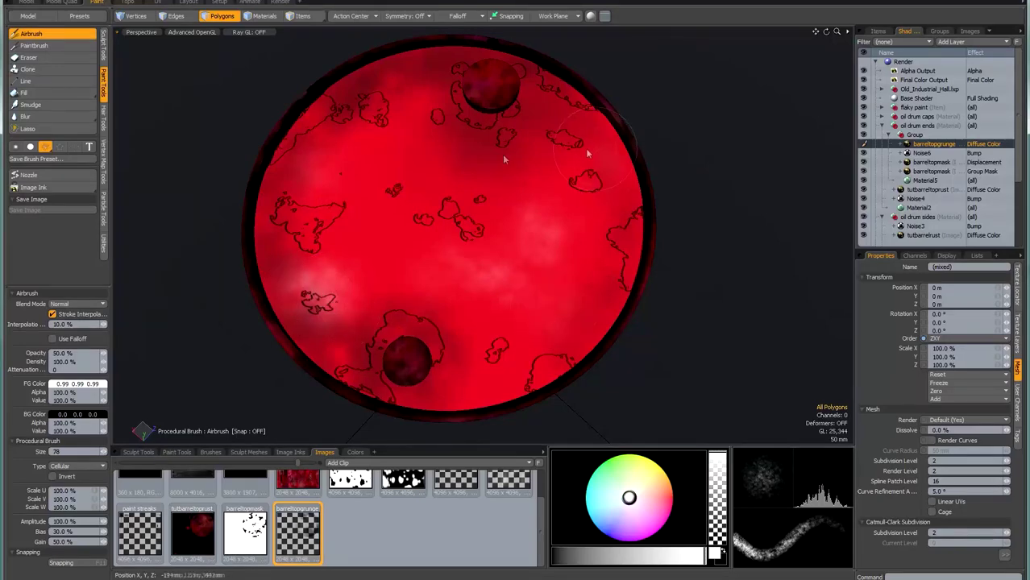
left_click_drag(594, 556, 552, 556)
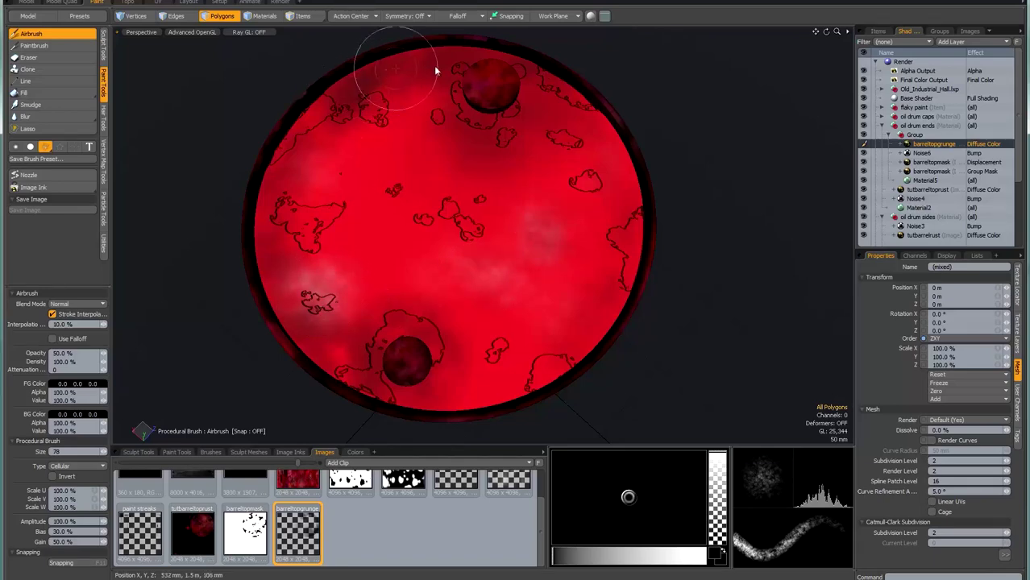
left_click(413, 179)
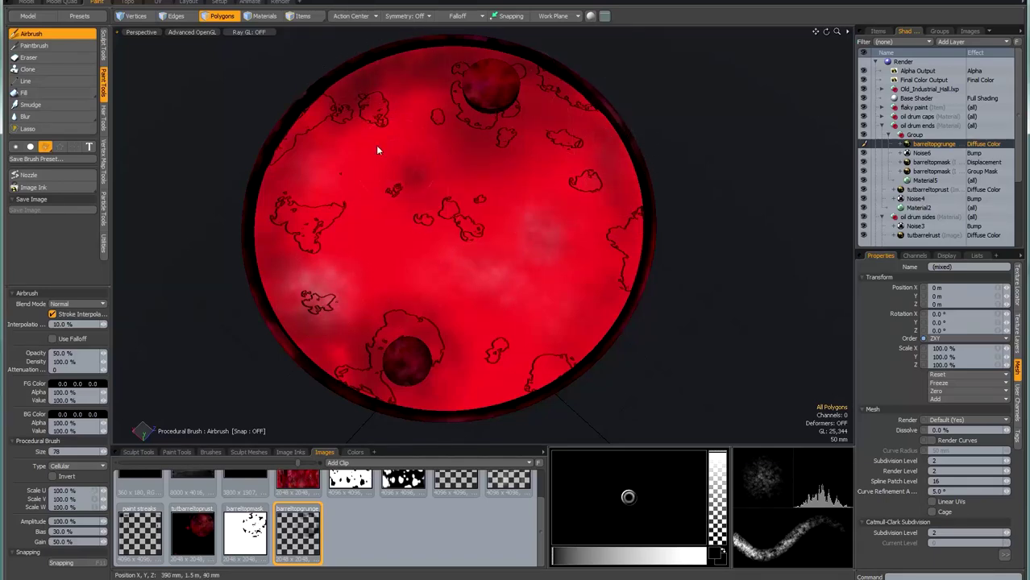
Drop the Airbrush and check the painted grunge on the lid in a Ray GL preview
left_click(71, 35)
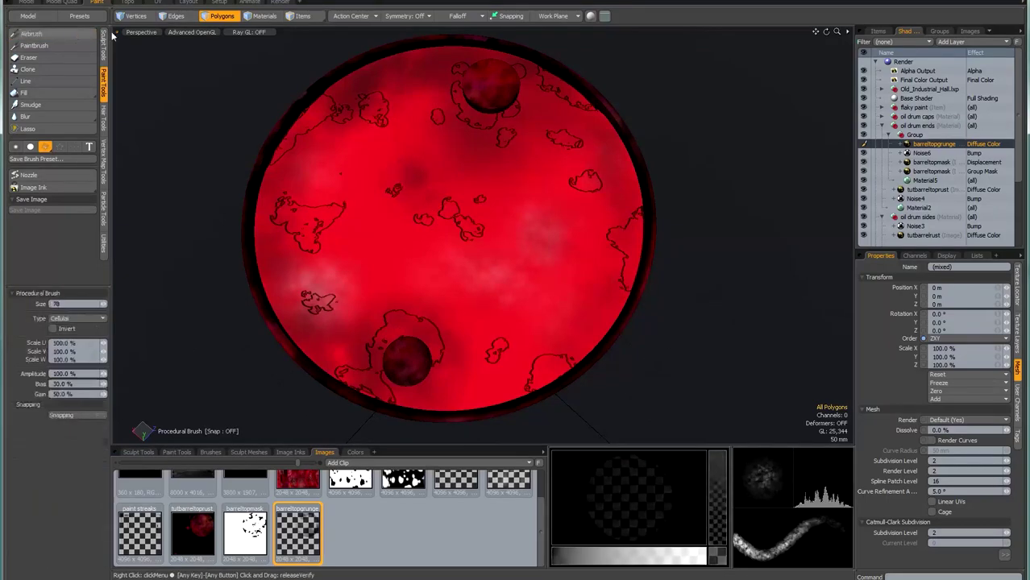
left_click(246, 32)
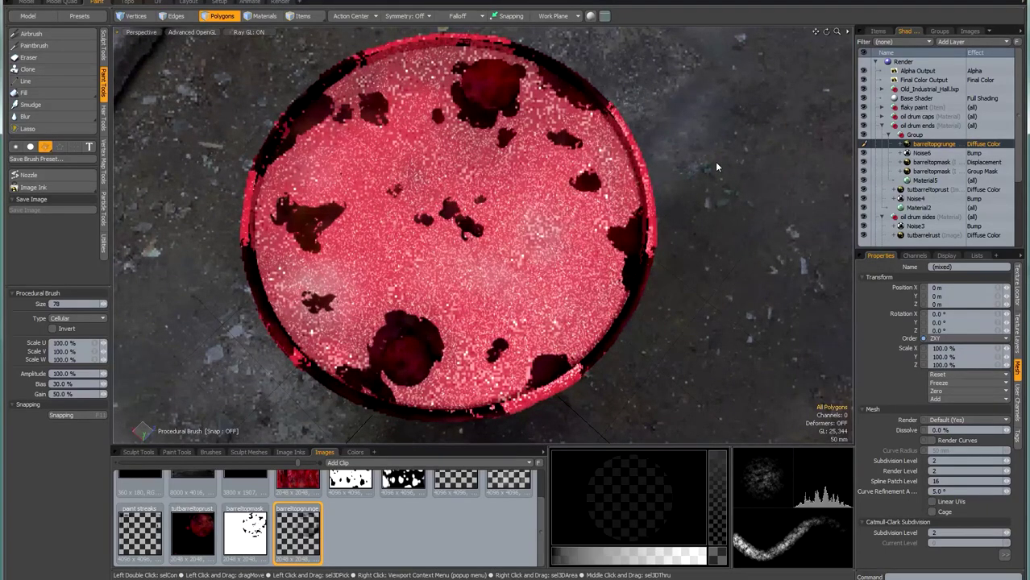
left_click(251, 33)
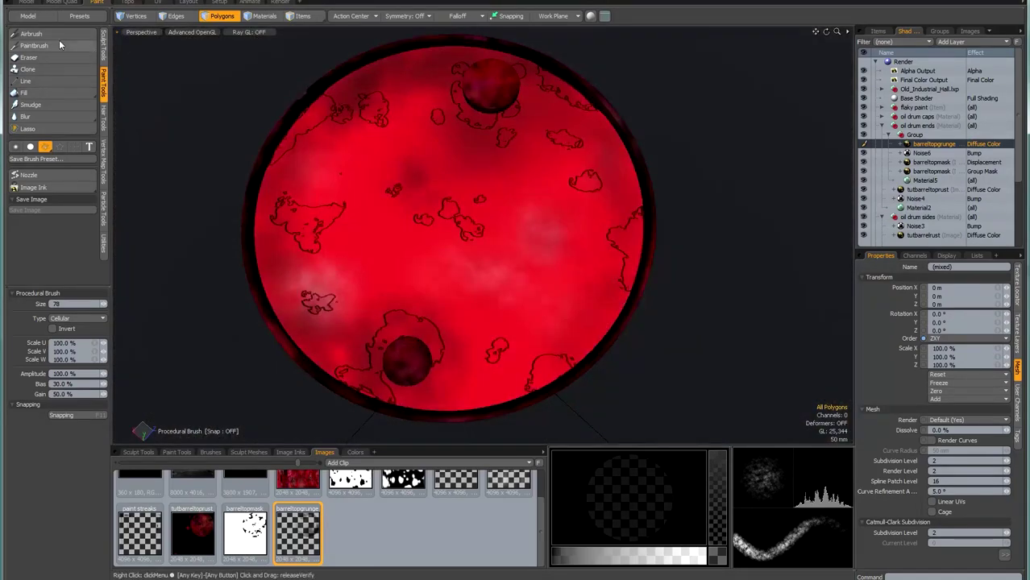
Break up the light patches on the lid with the Eraser at brush size 92, and drop the paint tool
left_click(41, 60)
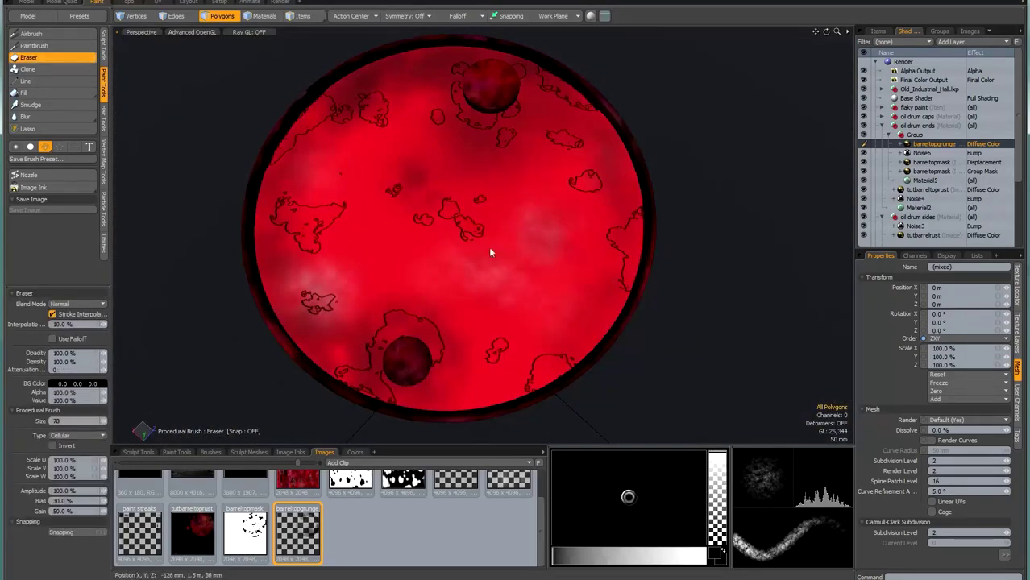
right_click_drag(510, 266, 520, 266)
mouse_move(509, 265)
left_mouse_down()
mouse_move(446, 276)
mouse_move(506, 281)
left_mouse_up()
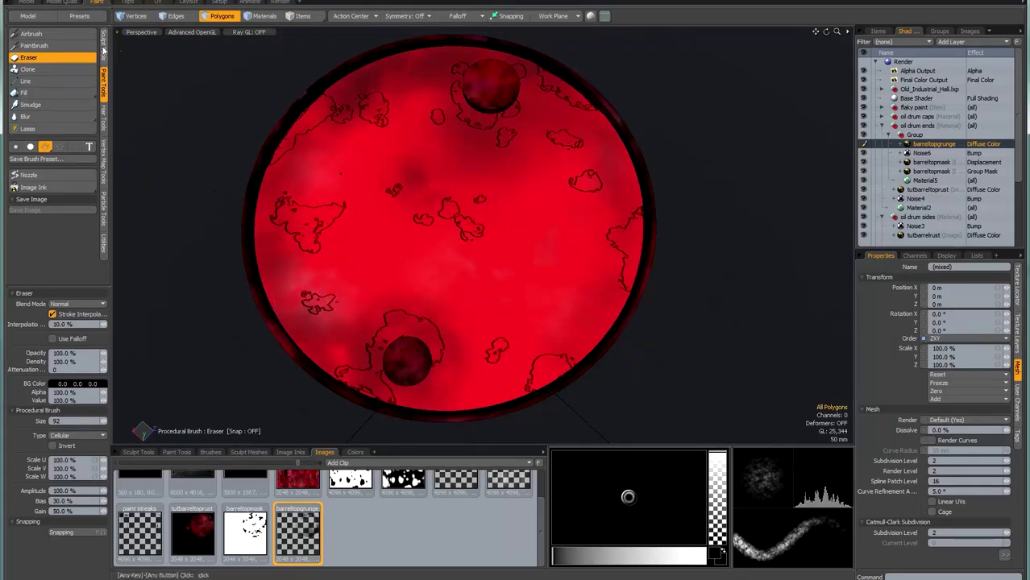
left_click(75, 34)
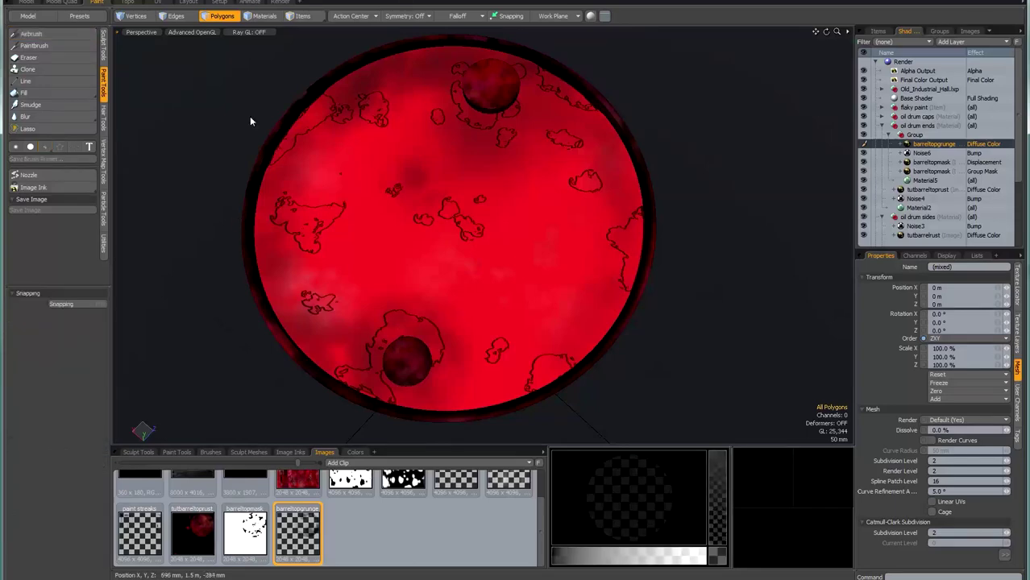
Switch to the Render layout and save all images
left_click(280, 2)
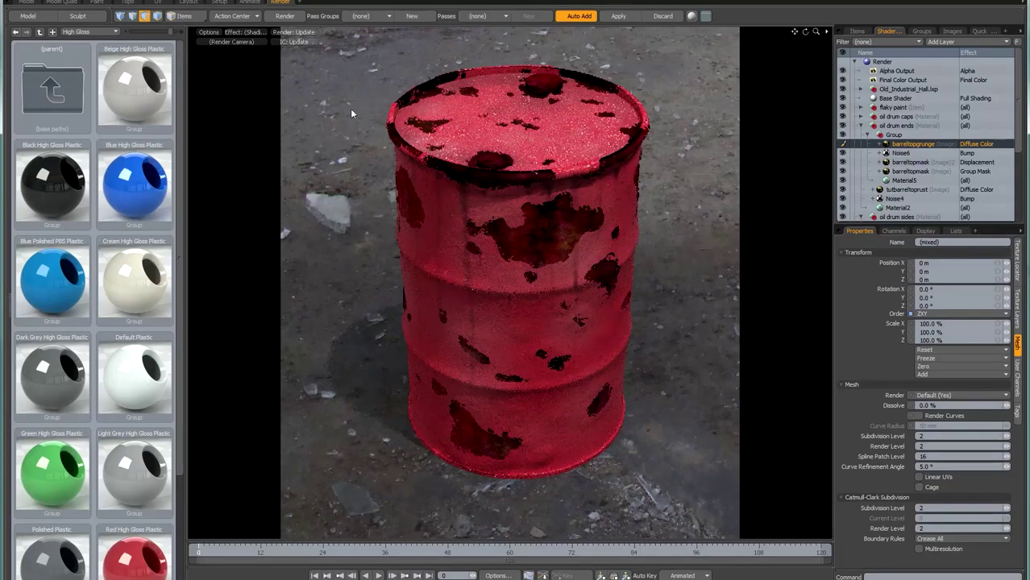
key("alt+f")
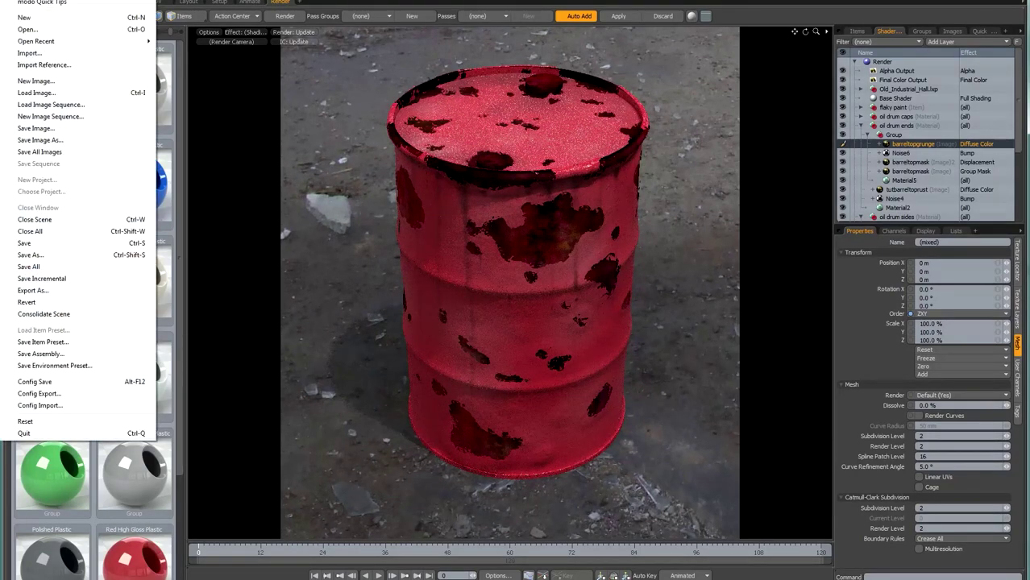
left_click(29, 150)
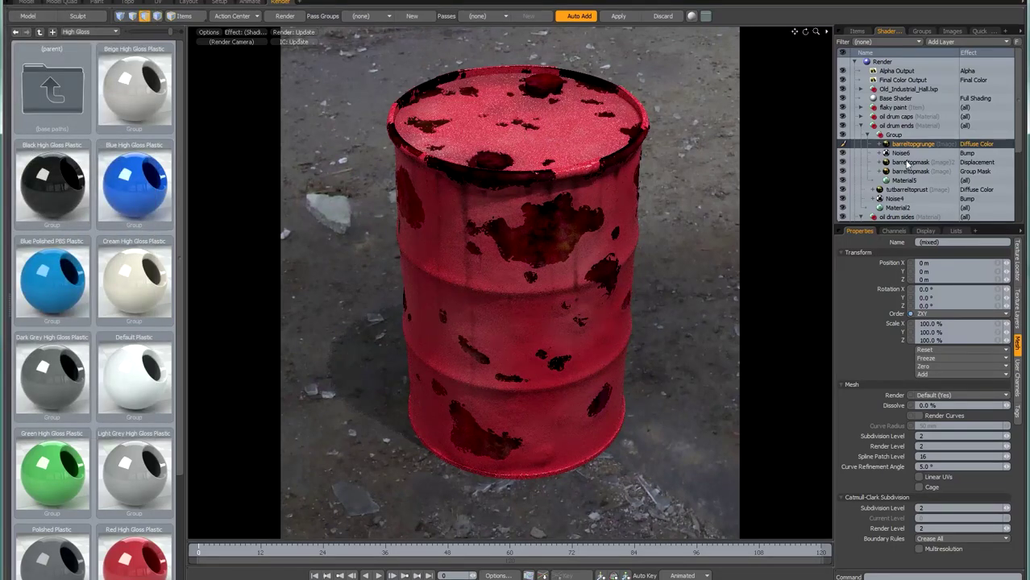
Set the barreltopgrunge layer's opacity to 75% and check the oil drum ends' layer group
left_click(1017, 303)
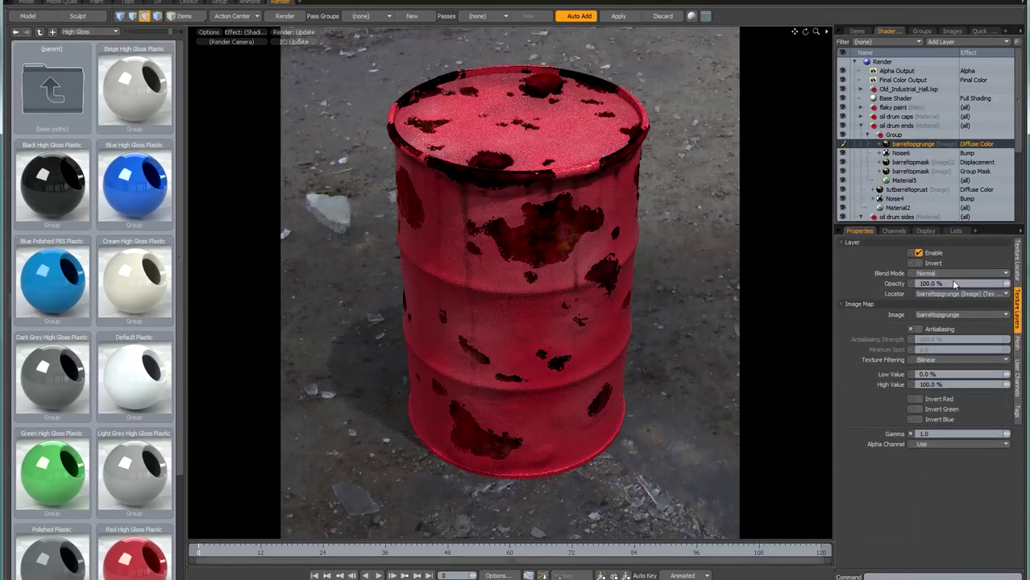
key("Return")
left_click(867, 135)
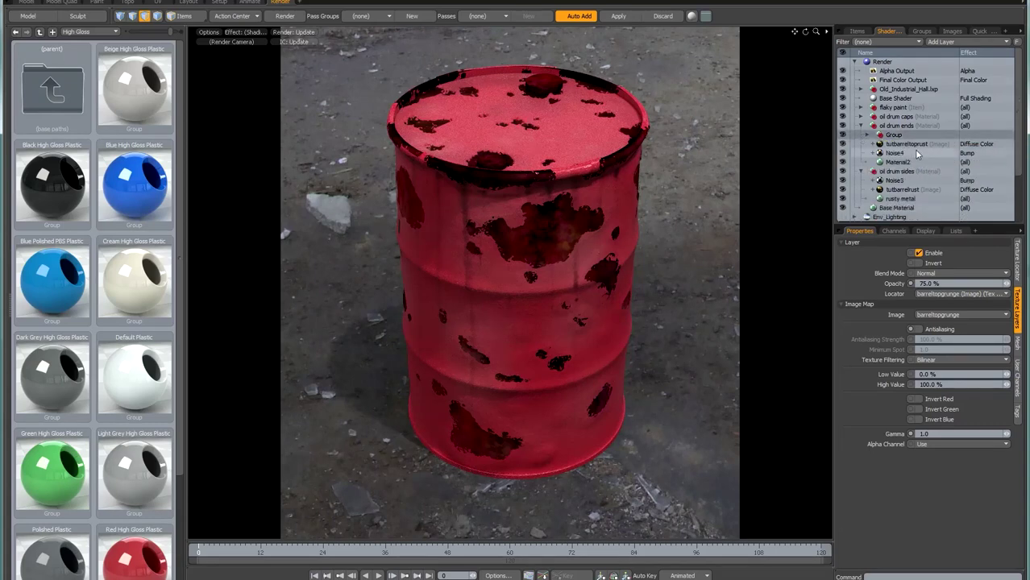
left_click(868, 135)
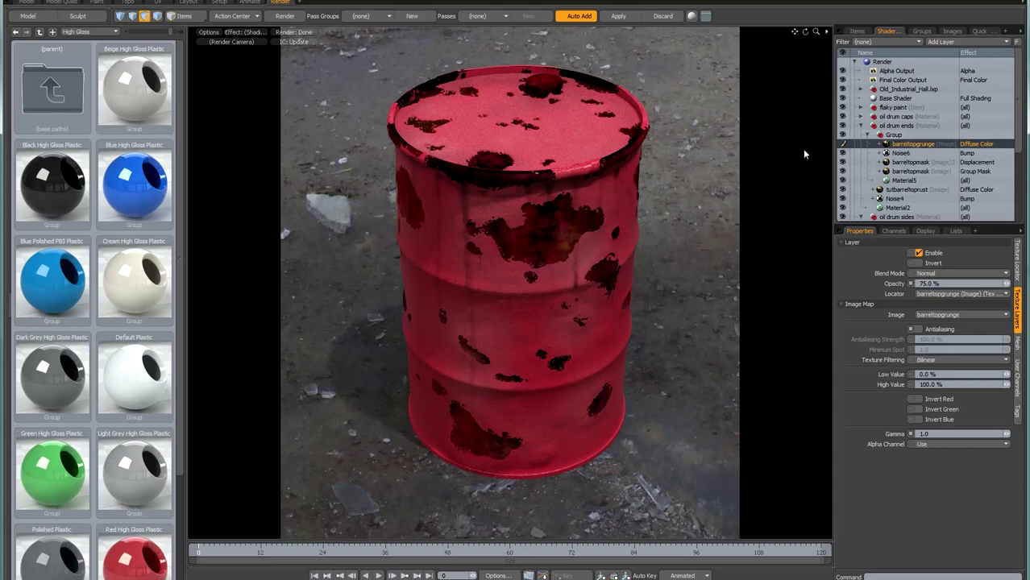
Duplicate the barreltopgrunge layer and set the copy's effect to Reflection Amount
right_click(919, 145)
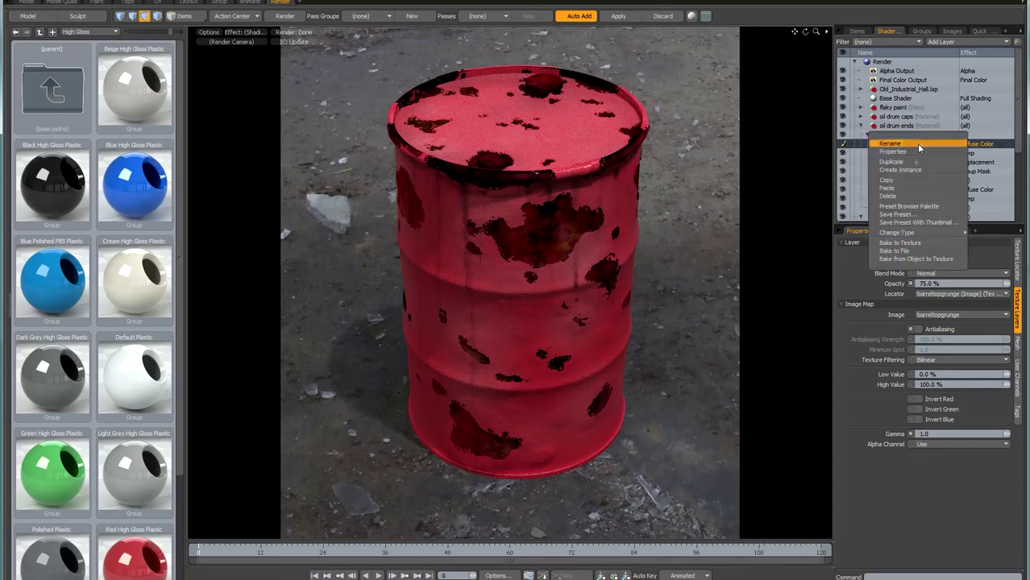
left_click(909, 161)
left_click(977, 145)
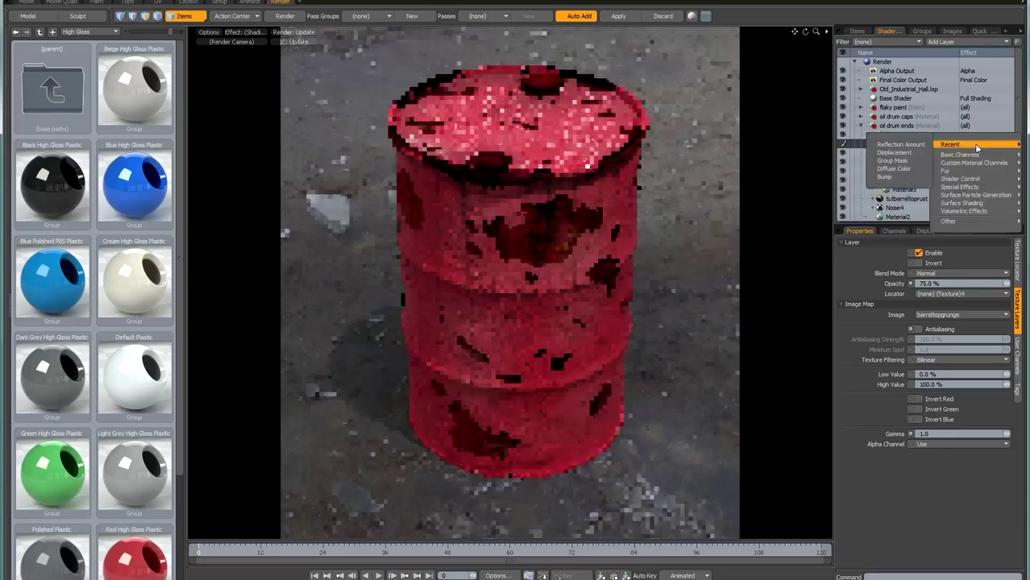
mouse_move(960, 154)
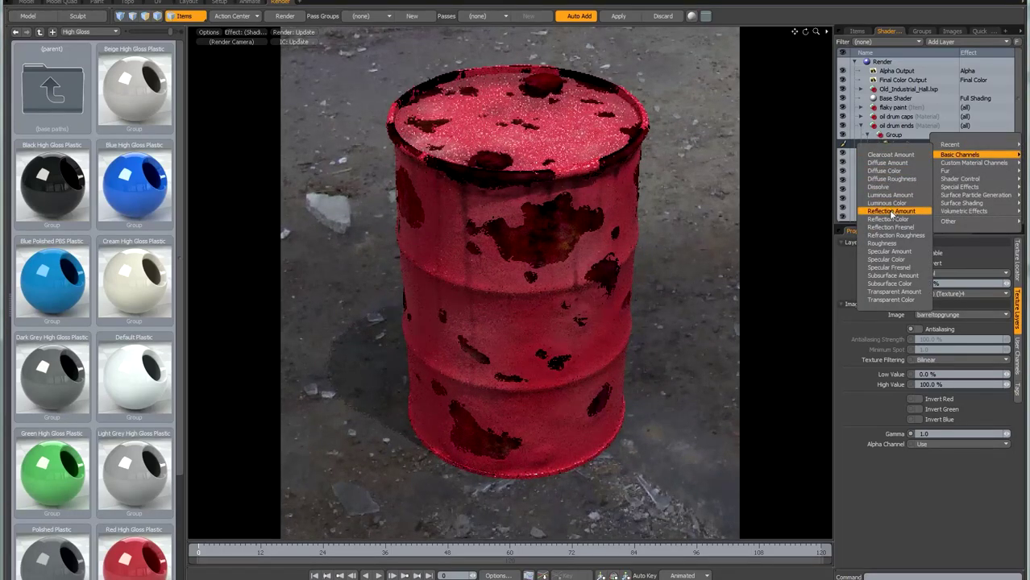
left_click(891, 211)
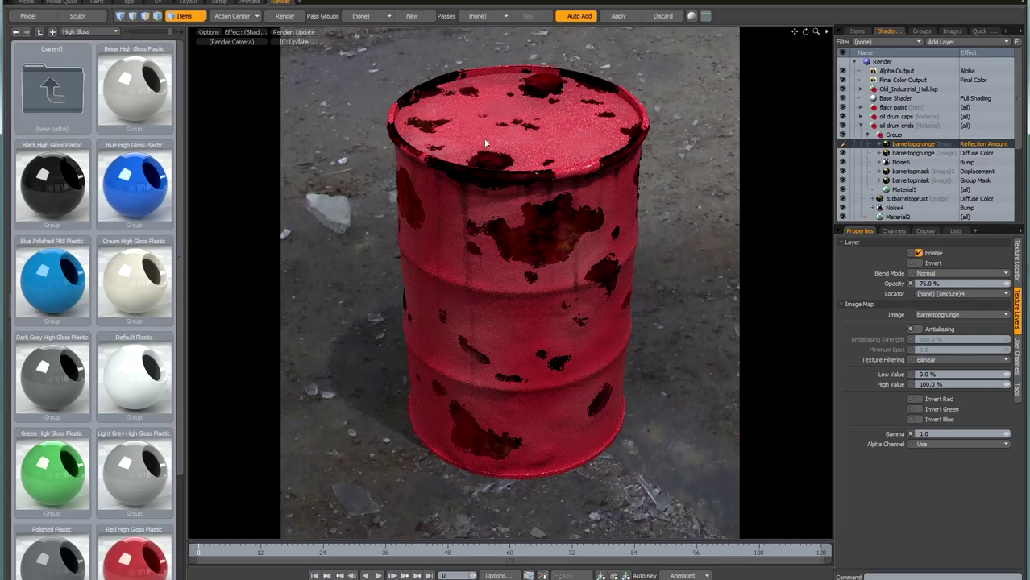
Give the oil drum ends' Material2 Conserve Energy, Match Specular, a specular amount of 5% and a Fresnel of 20%
left_click(868, 136)
left_click(897, 162)
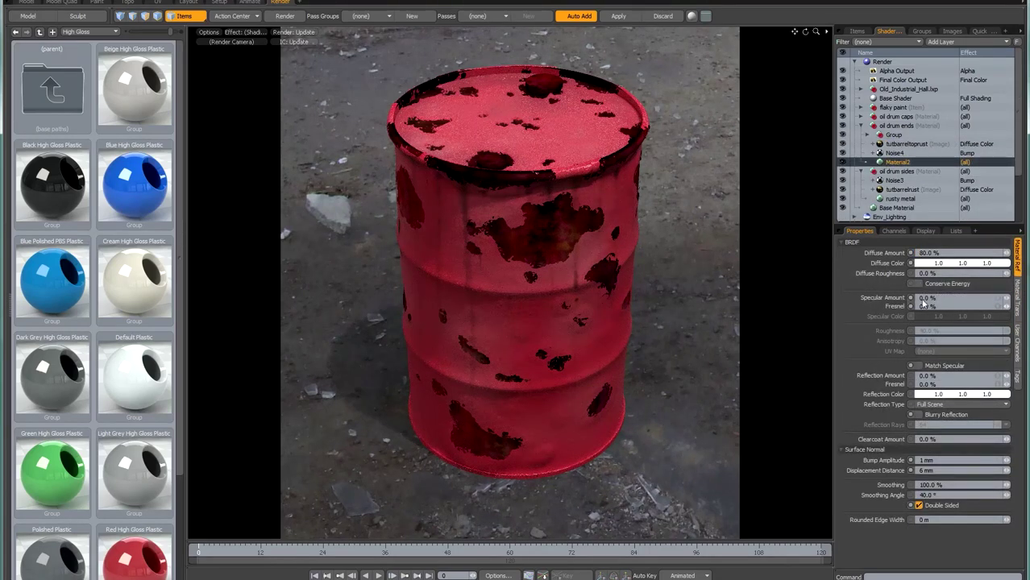
left_click(919, 366)
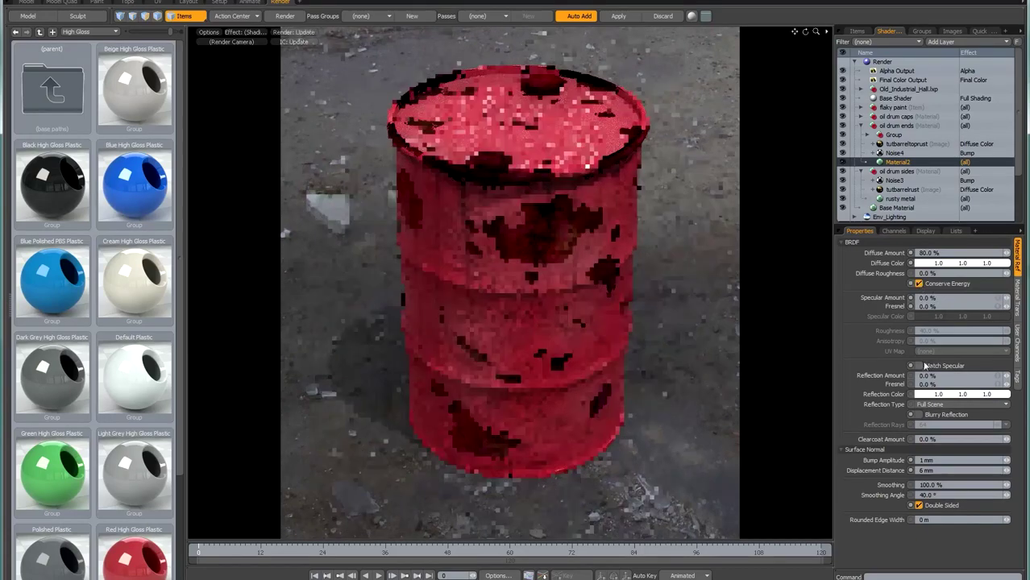
double_click(927, 298)
type("5")
key("Tab")
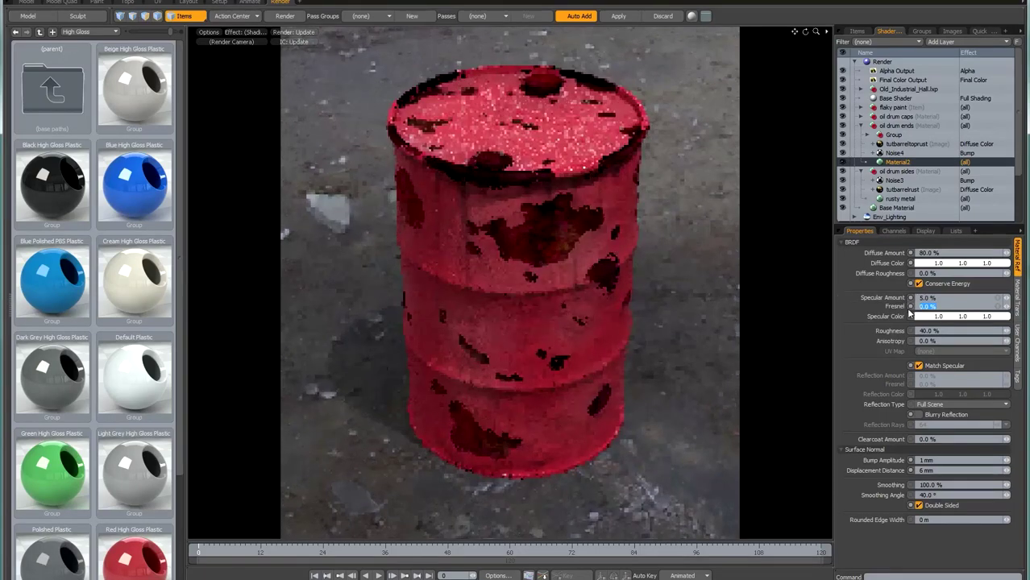
type("20")
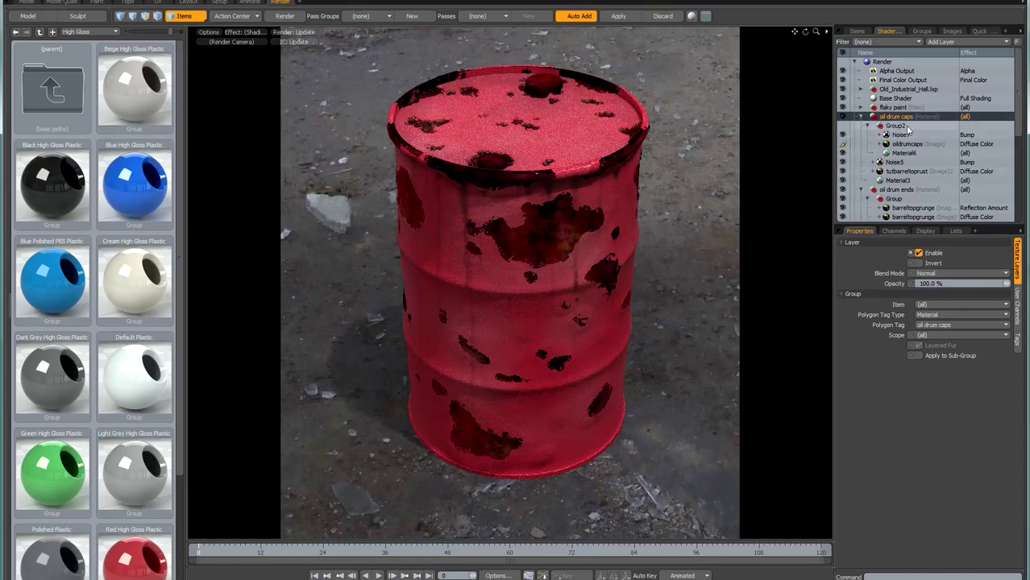
Turn on the visibility of Group2 in the oil drum caps material
left_click(843, 127)
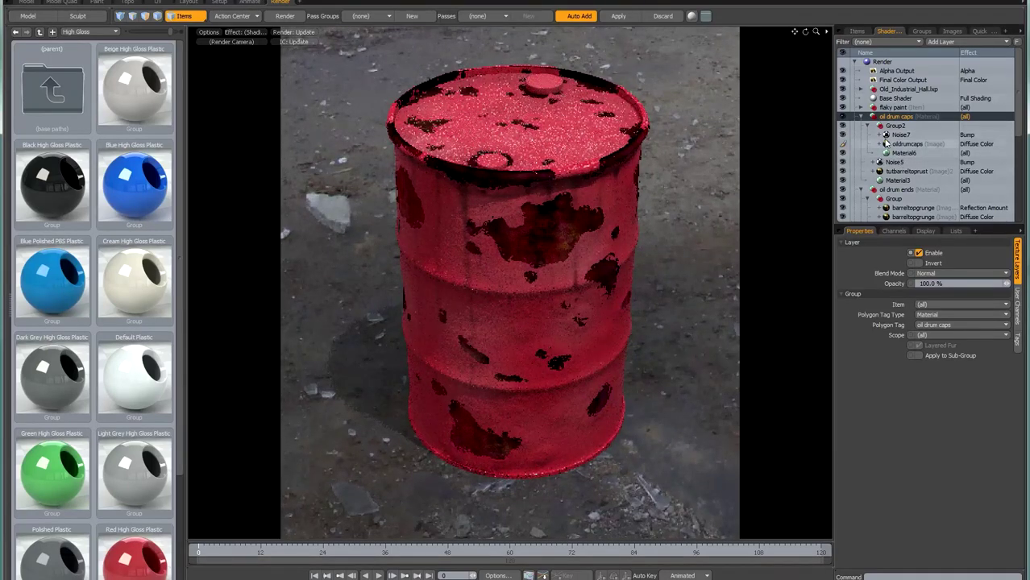
Darken Material6's diffuse color in the oil drum caps group to a near-black red of 0.04, 0.0, 0.0
left_click(909, 144)
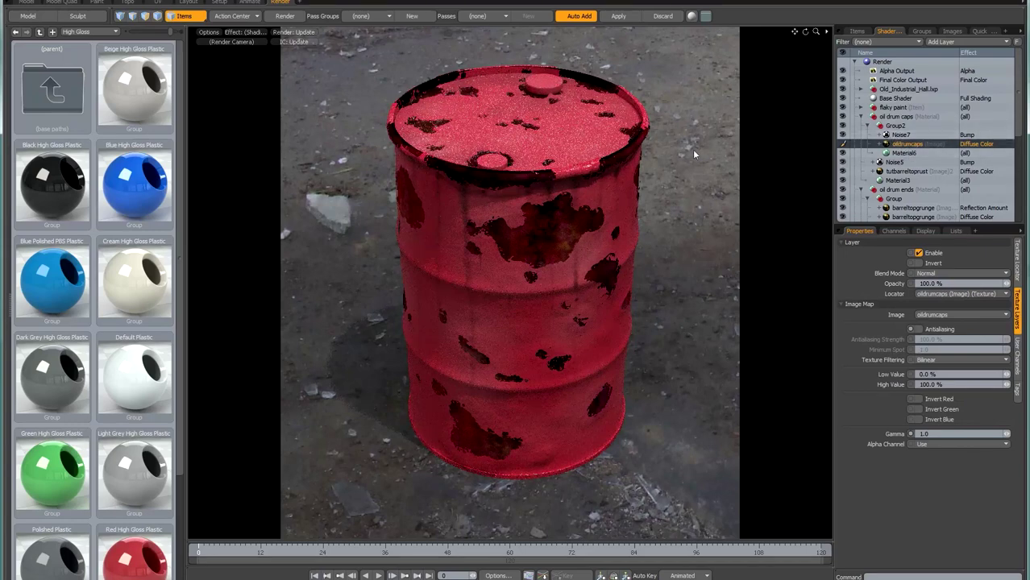
left_click(903, 153)
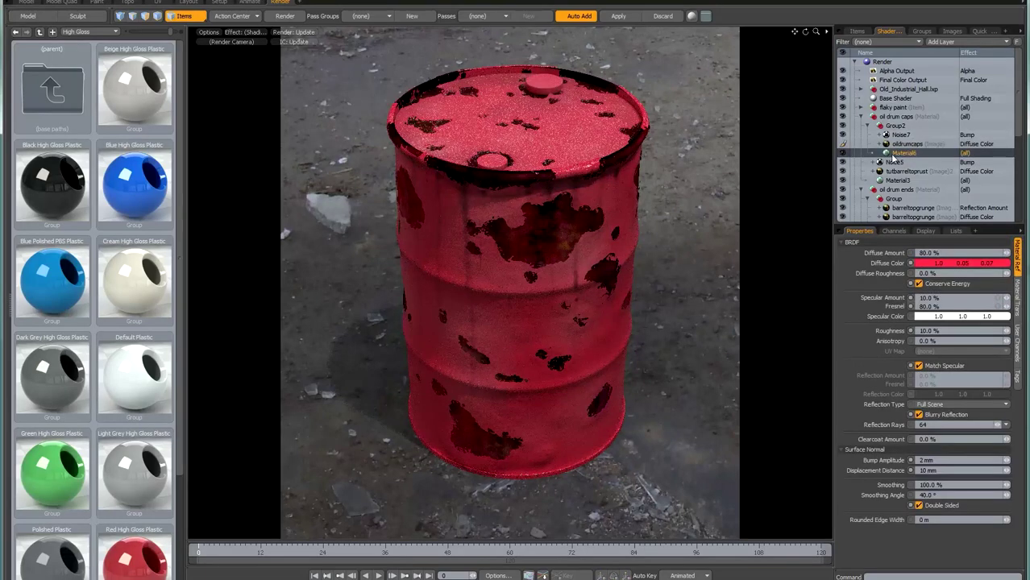
left_click(957, 265)
left_click_drag(749, 283, 710, 286)
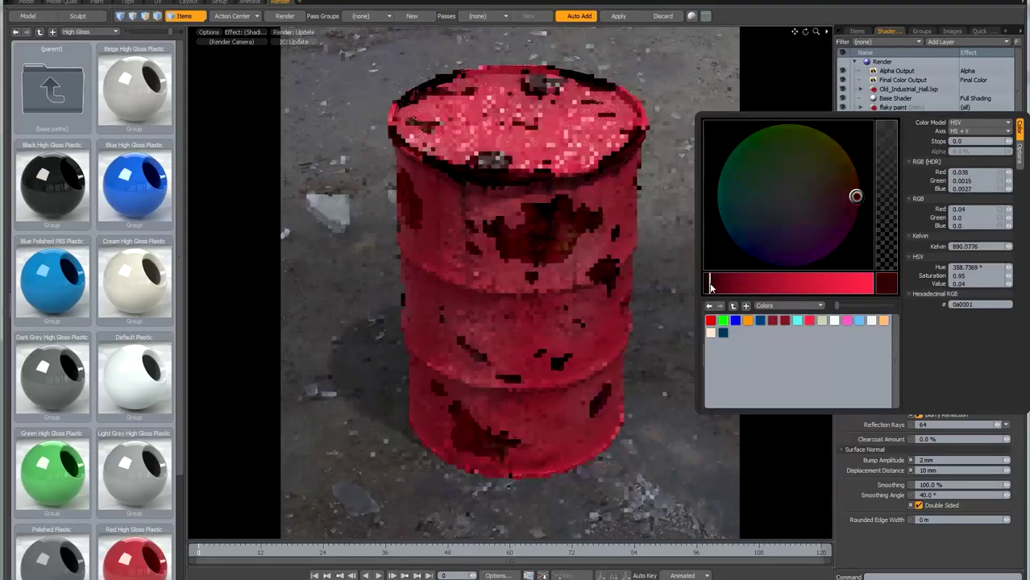
left_click(589, 73)
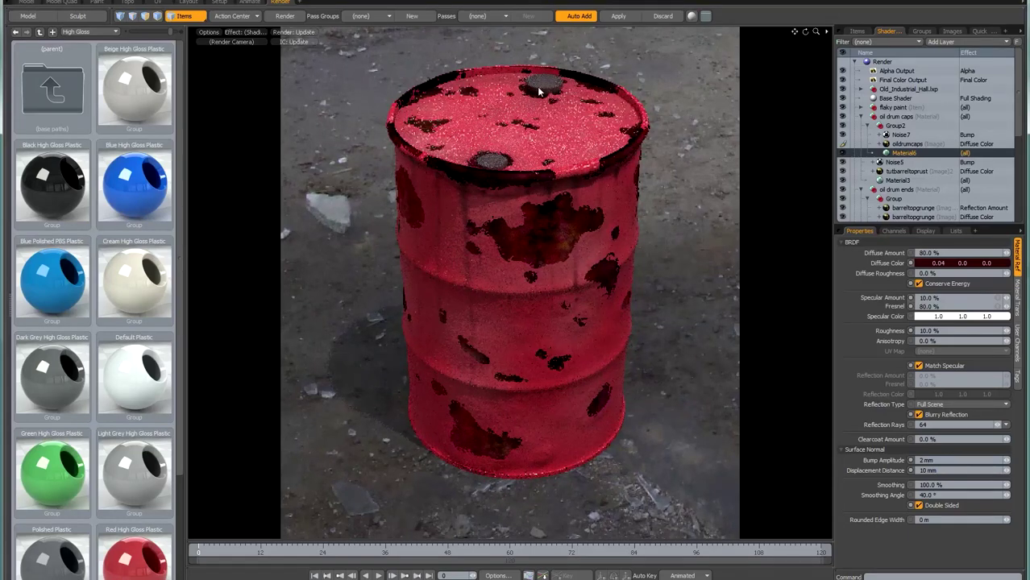
Set Material6's subsurface amount to 10%
left_click(1018, 298)
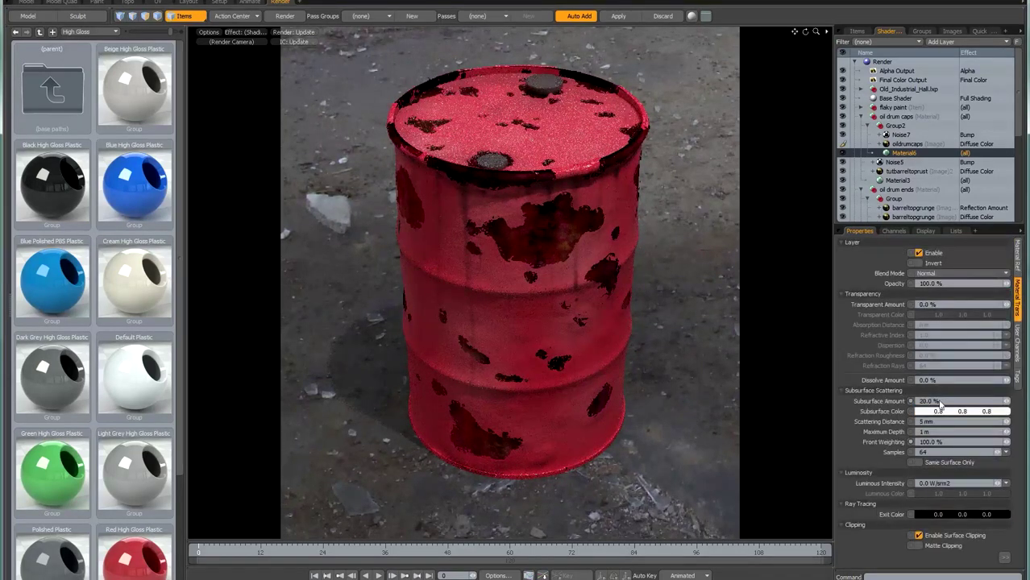
type("1")
key("Return")
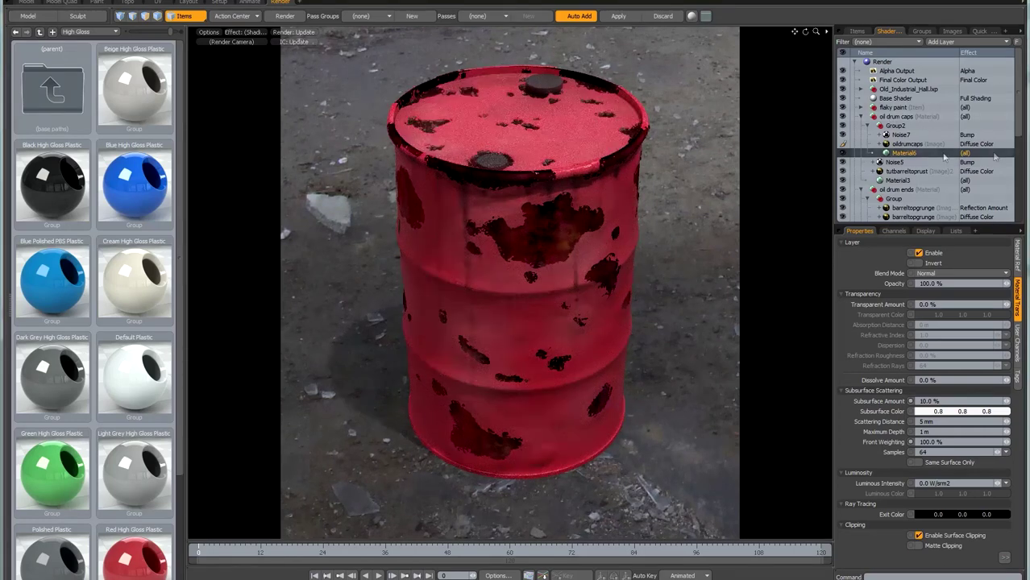
Switch to the Paint layout with the oildrumcaps image as paint target and the oil drum mesh active in polygon mode
left_click(919, 144)
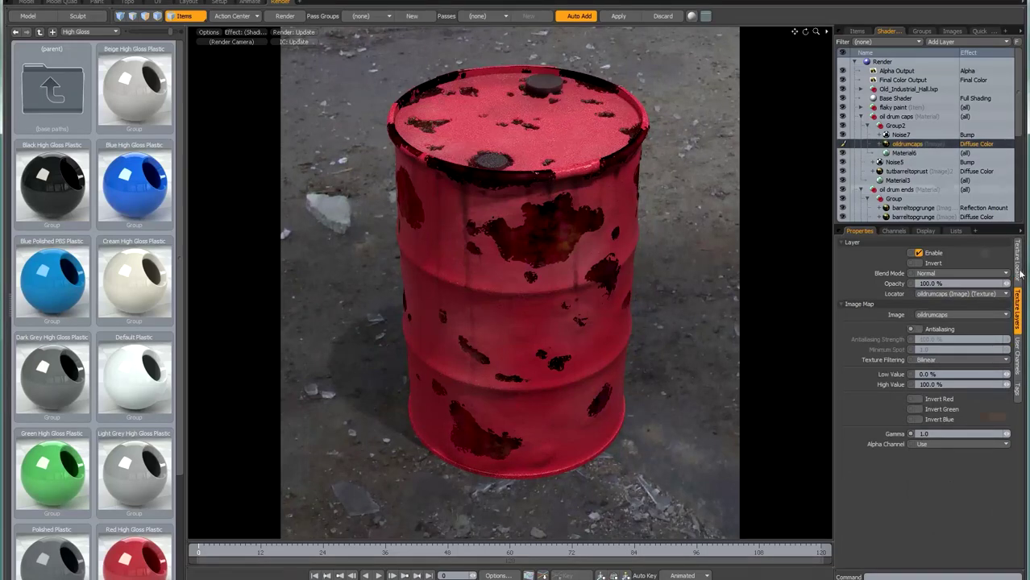
left_click(1019, 266)
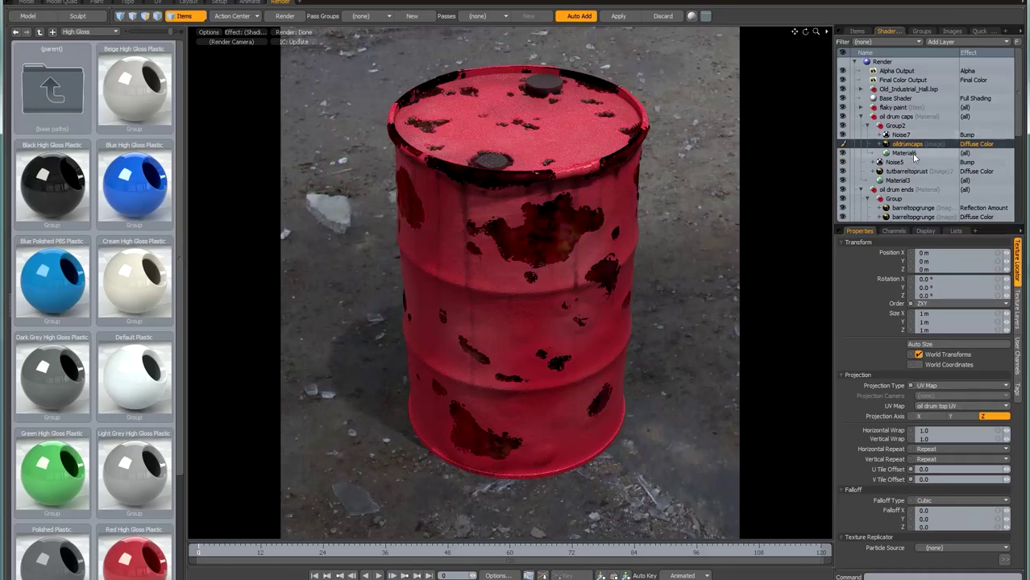
left_click(91, 2)
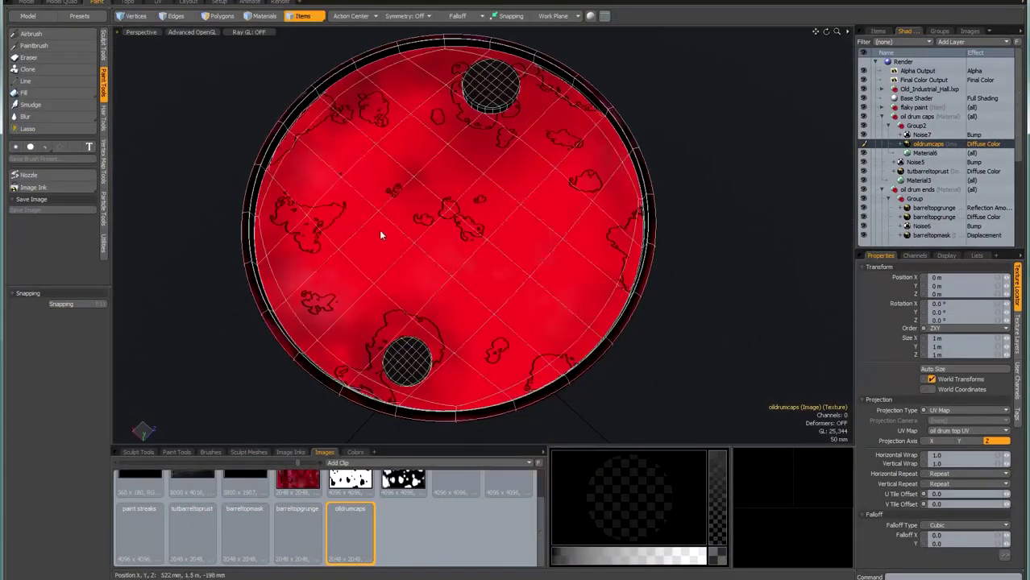
left_click_drag(452, 280, 447, 248, "alt")
left_click(883, 33)
left_click(885, 33)
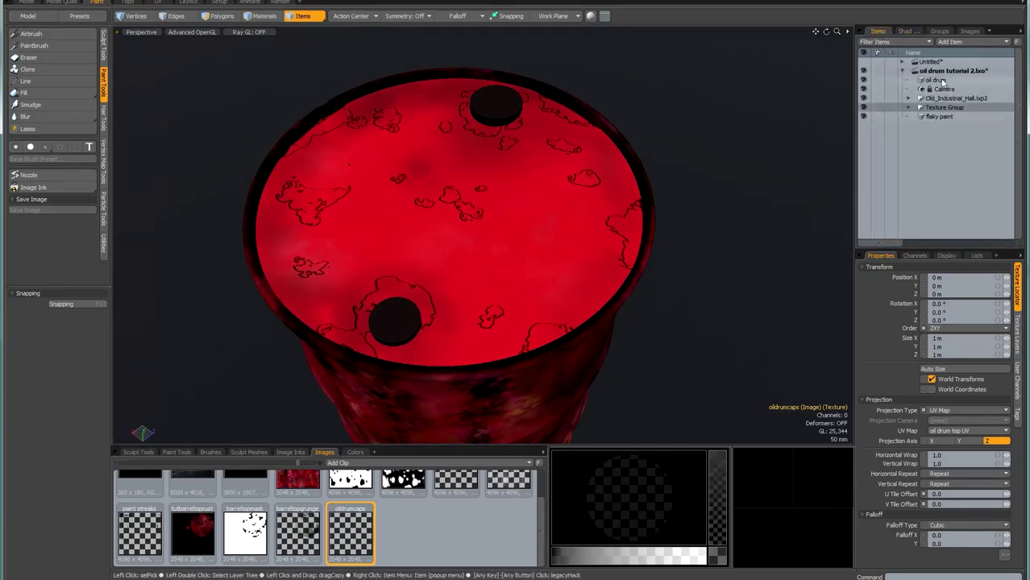
left_click(940, 81)
left_click(222, 16)
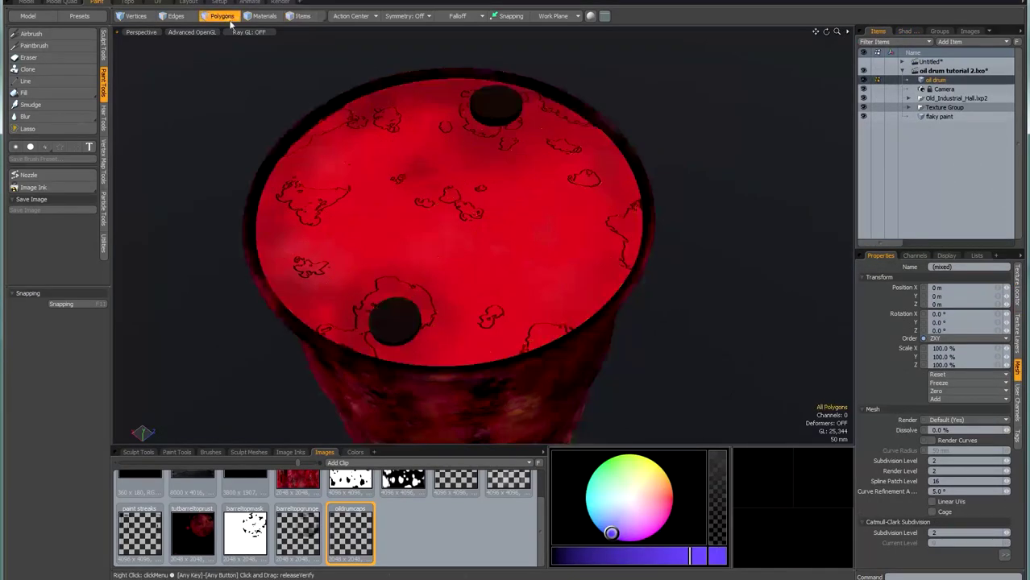
left_click_drag(427, 179, 434, 196, "alt")
left_click(907, 31)
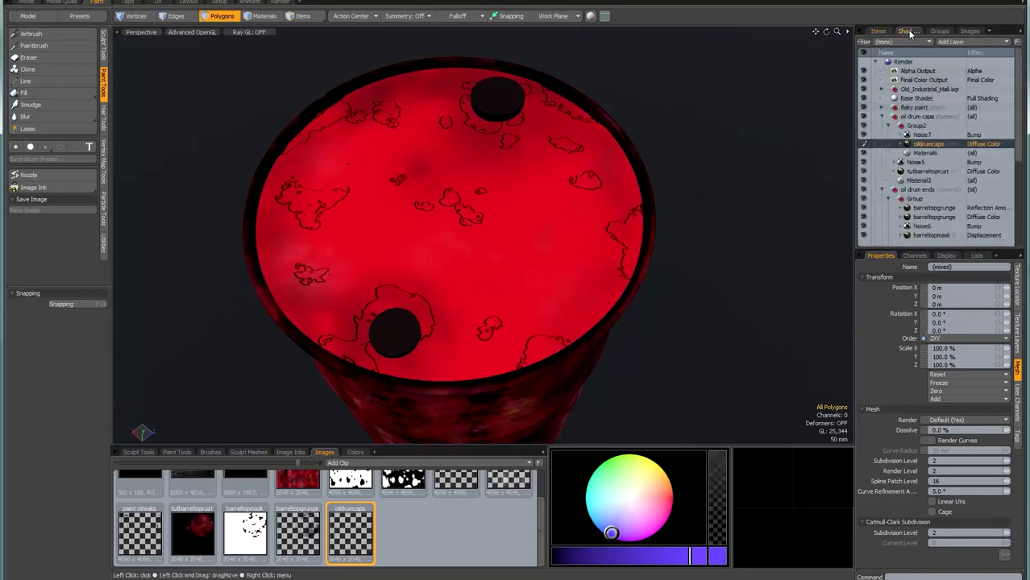
left_click_drag(529, 208, 525, 195, "alt")
mouse_move(439, 198)
left_mouse_down("alt+shift")
mouse_move(448, 190)
mouse_move(446, 202)
left_mouse_up("alt+shift")
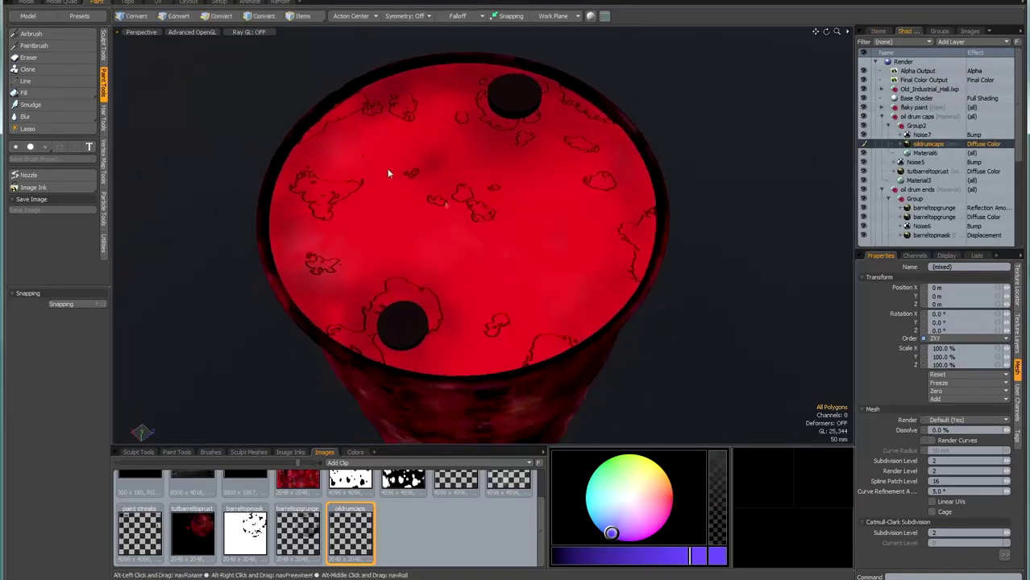
Set up the Paintbrush with a Noise procedural brush and a gain of 200%
left_click(54, 46)
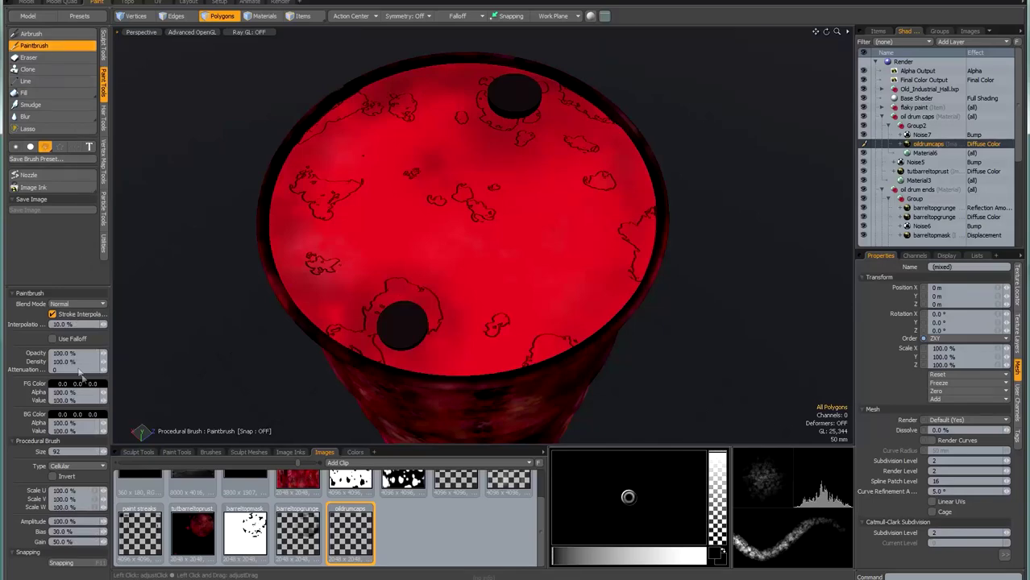
left_click(74, 466)
left_click(71, 461)
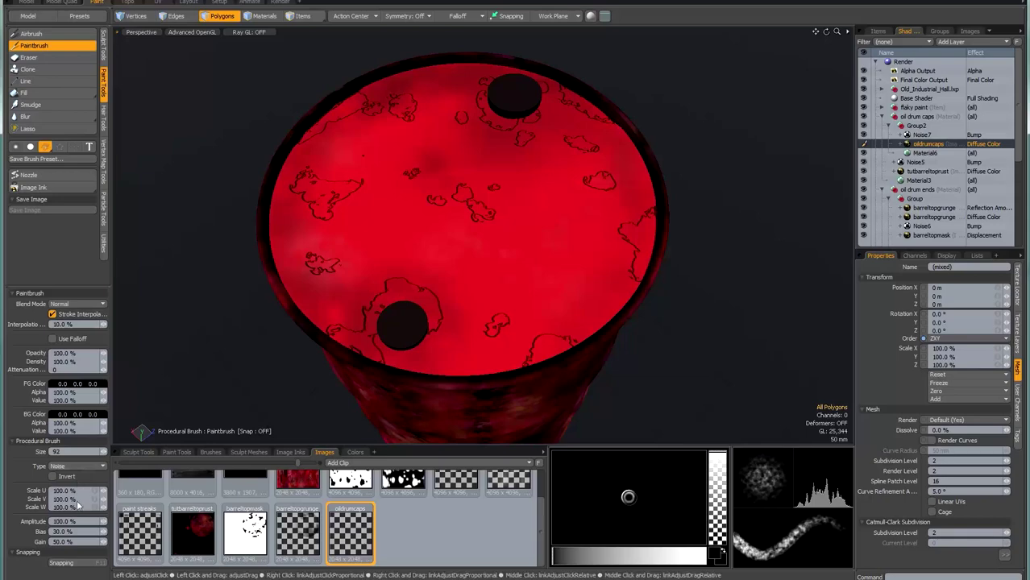
left_click(77, 542)
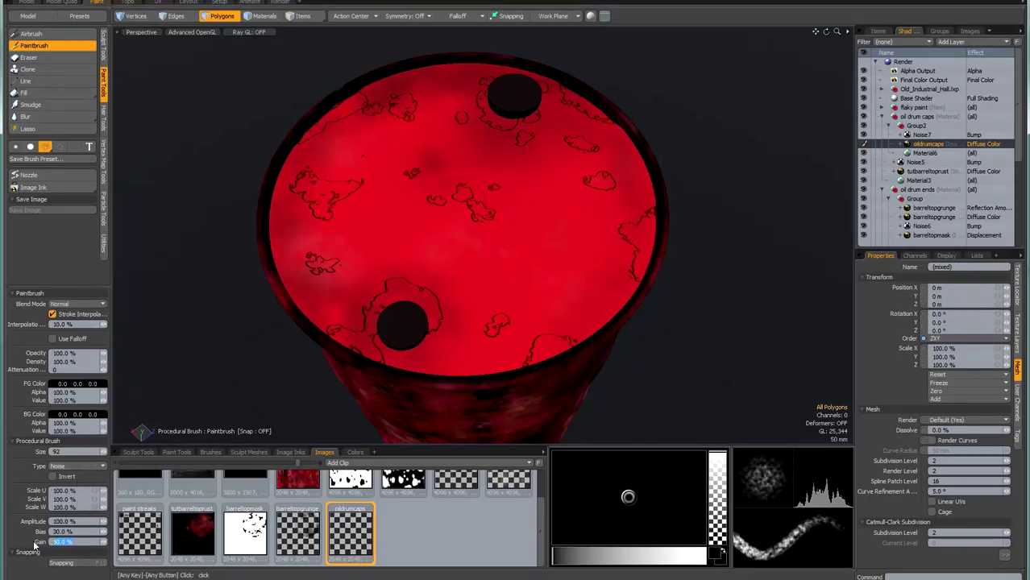
type("200")
key("Return")
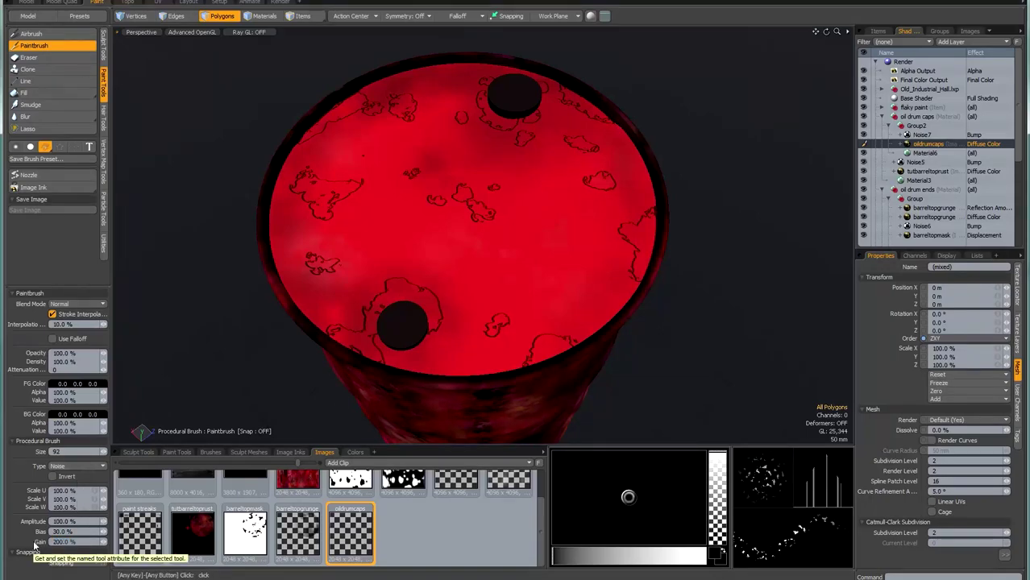
Reduce the procedural brush size to 51 and set its foreground color to white for painting the cap
left_click_drag(400, 287, 433, 256, "alt")
scroll(449, 191, "up", 5)
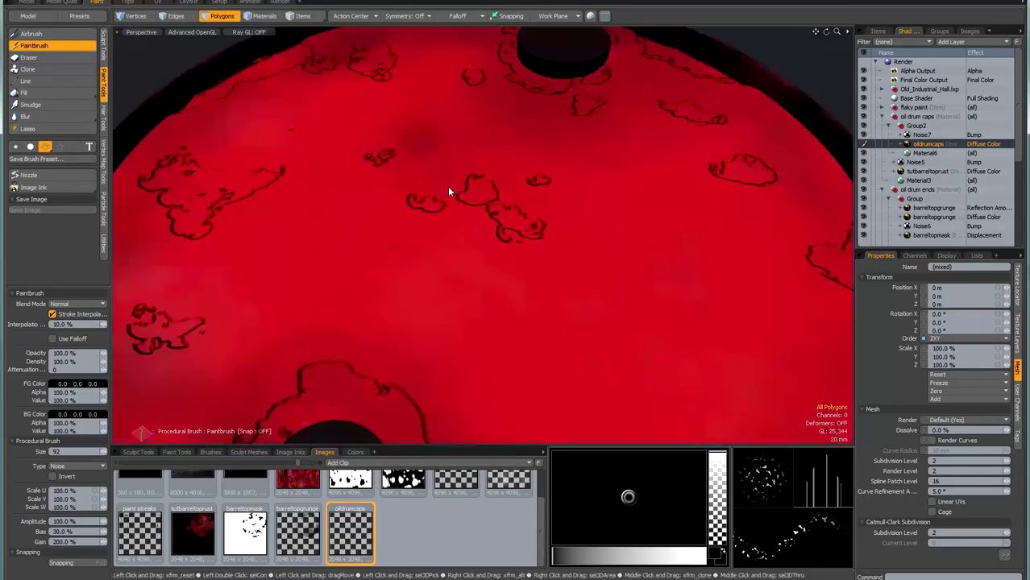
left_click_drag(637, 118, 575, 228, "alt+shift")
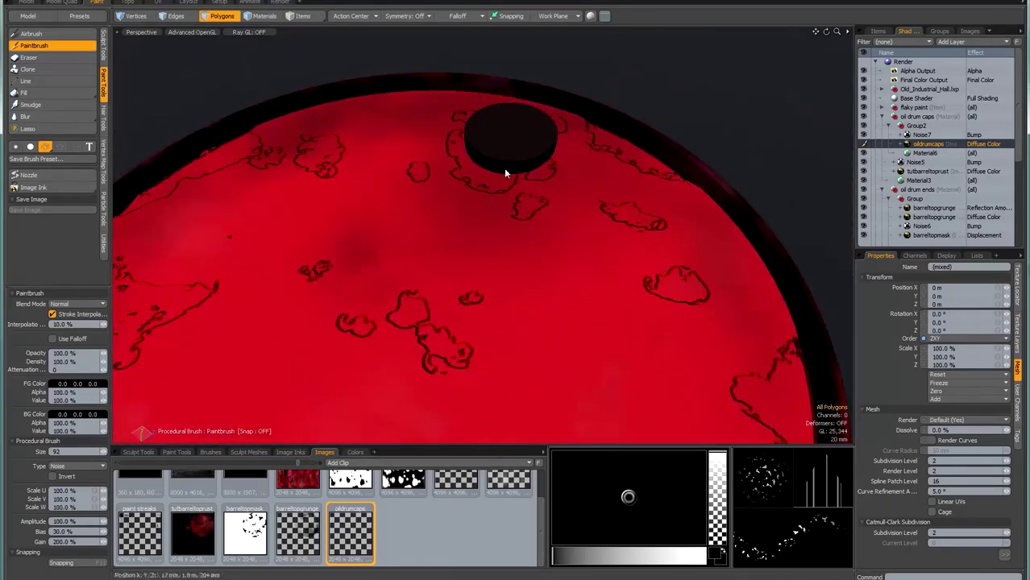
right_click_drag(507, 160, 474, 161)
left_click_drag(666, 555, 706, 556)
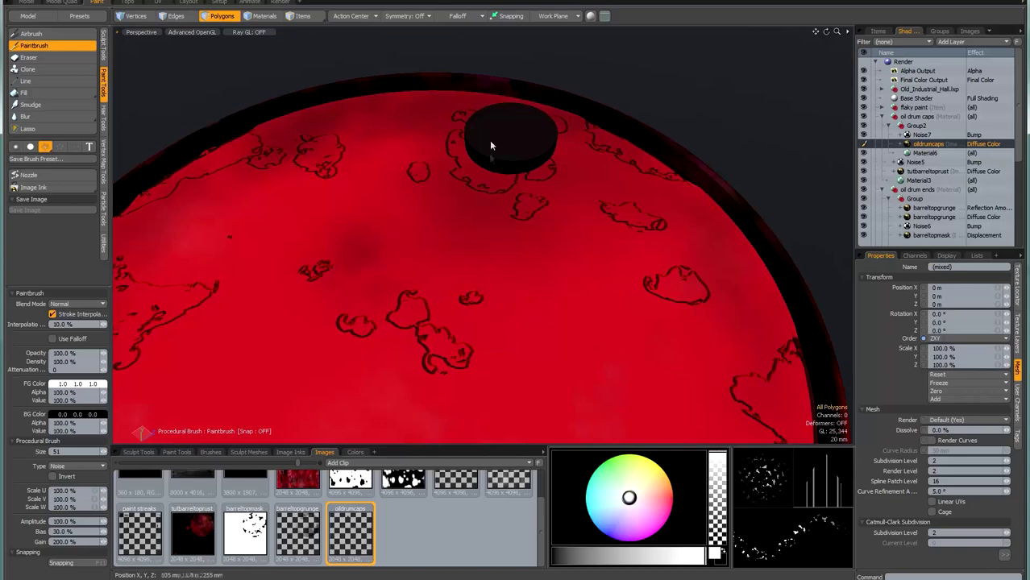
Try white noise strokes on the cap's edge and reload the oildrumcaps image to discard them
mouse_move(507, 166)
left_mouse_down()
mouse_move(484, 150)
mouse_move(540, 143)
mouse_move(496, 161)
left_mouse_up()
mouse_move(430, 234)
left_mouse_down("alt")
mouse_move(529, 233)
mouse_move(423, 349)
left_mouse_up("alt")
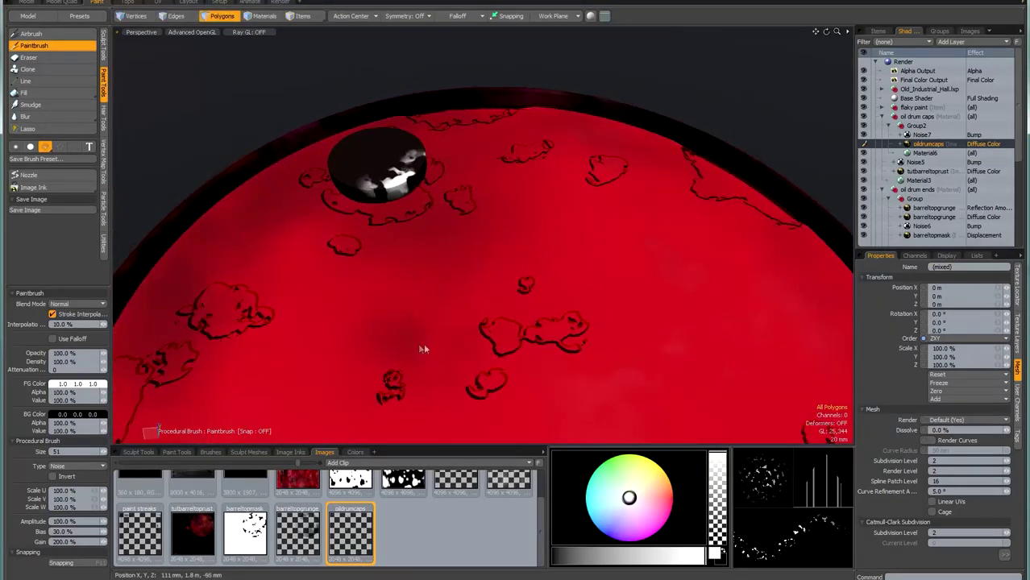
right_click(352, 528)
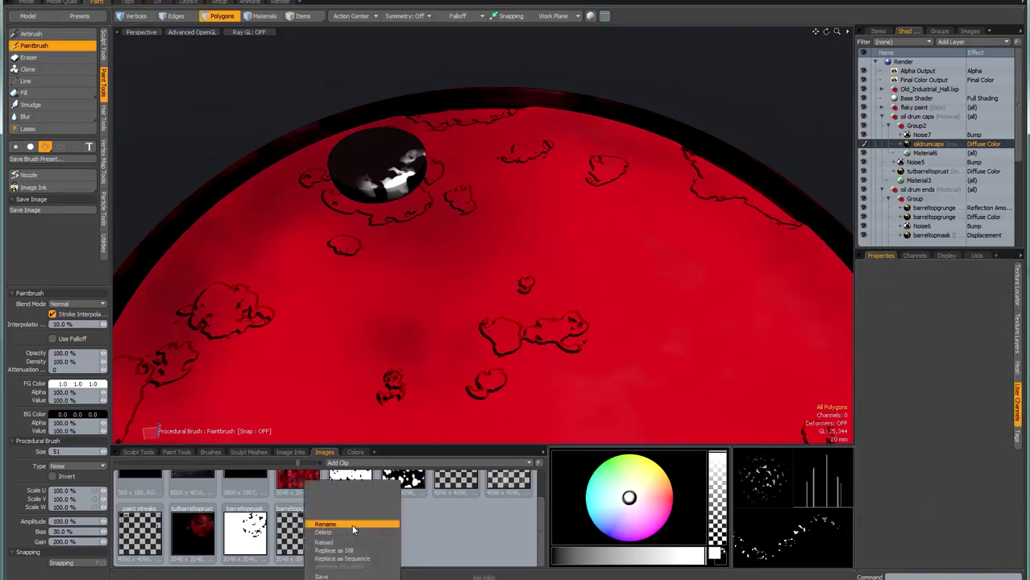
left_click(348, 545)
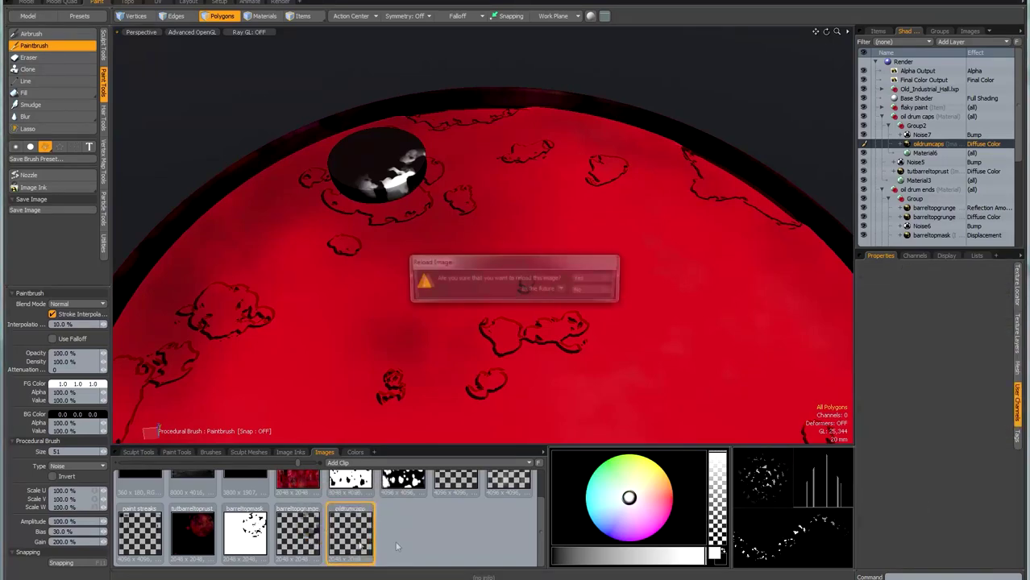
left_click(585, 278)
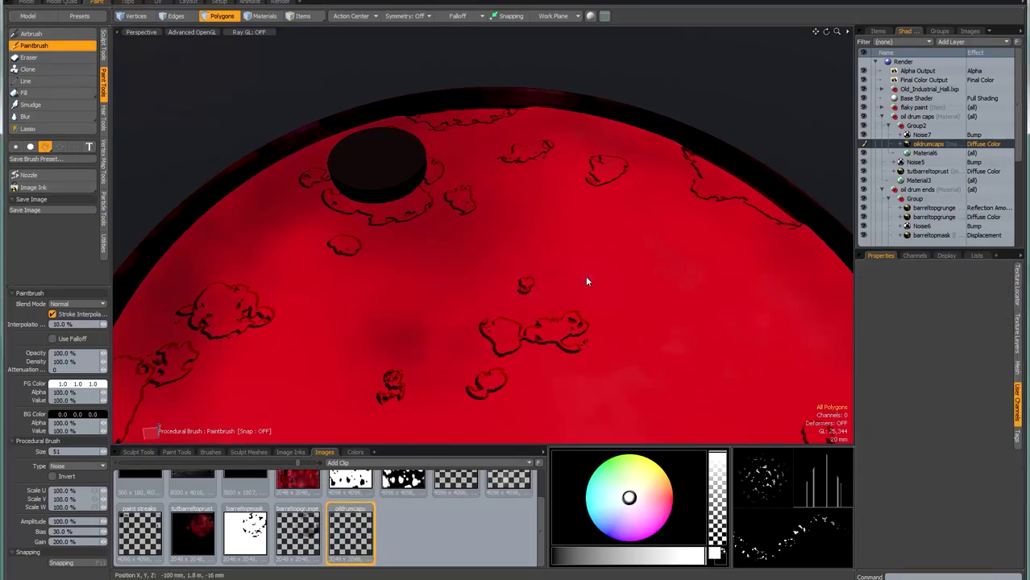
Paint white noise flakes around the edges of both caps with the procedural brush reduced to size 30
left_click_drag(362, 258, 356, 206, "alt")
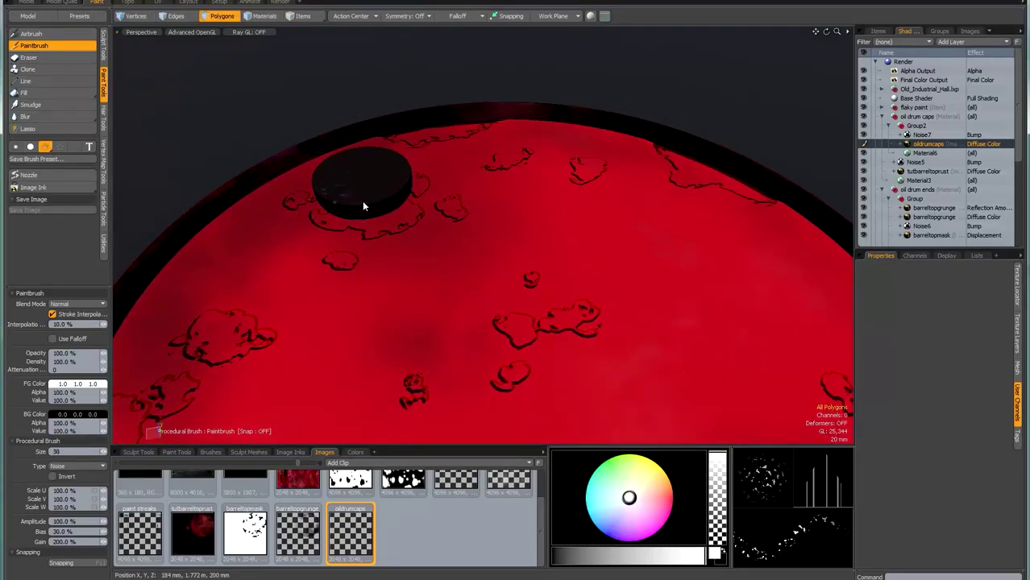
mouse_move(349, 206)
left_mouse_down()
mouse_move(368, 206)
mouse_move(345, 199)
left_mouse_up()
left_click_drag(407, 243, 384, 198, "alt")
mouse_move(327, 174)
left_mouse_down()
mouse_move(405, 171)
mouse_move(410, 121)
left_mouse_up()
left_click_drag(350, 241, 384, 235, "alt")
left_click_drag(255, 317, 269, 317)
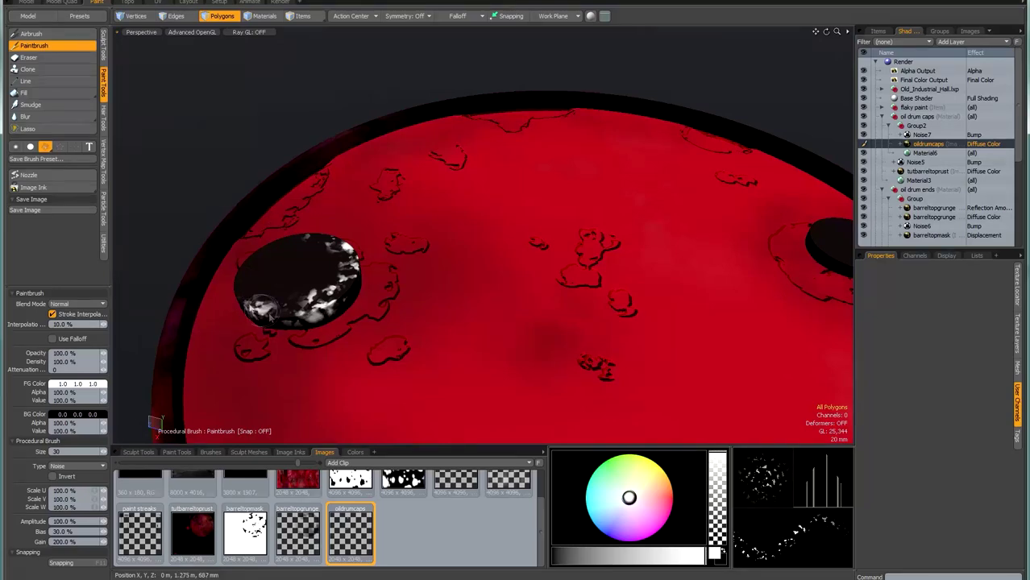
mouse_move(379, 346)
left_mouse_down("alt")
mouse_move(429, 325)
mouse_move(475, 351)
left_mouse_up("alt")
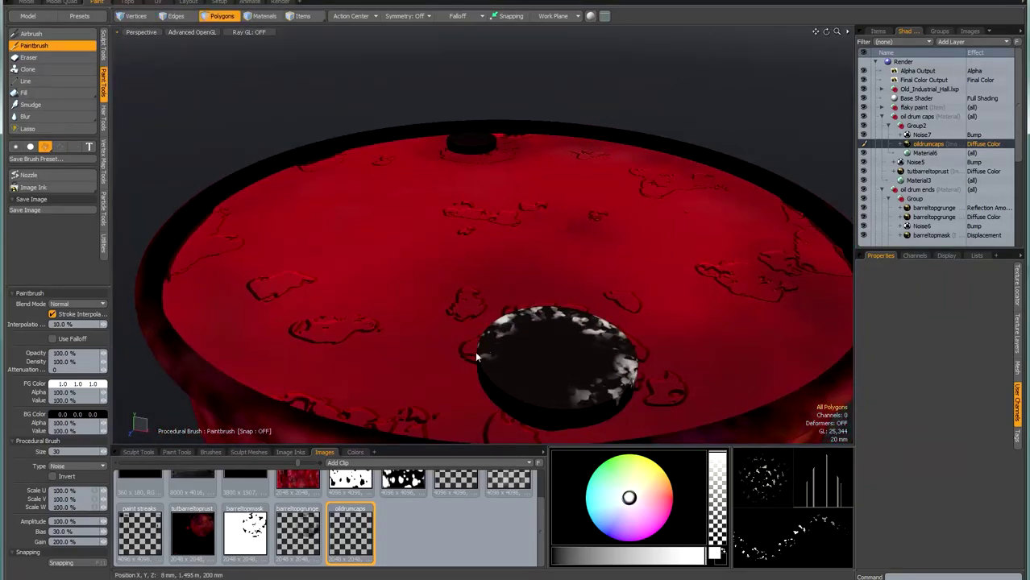
mouse_move(542, 403)
left_mouse_down()
mouse_move(565, 419)
mouse_move(588, 407)
mouse_move(500, 384)
left_mouse_up()
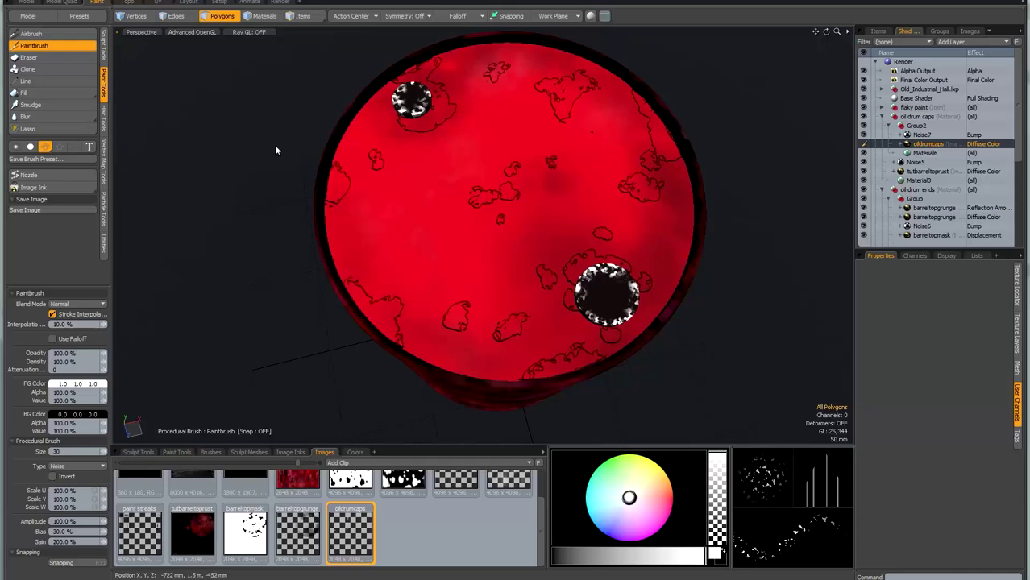
Fill in the larger cap's rim with white strokes using a hard brush of size 10
left_click(30, 146)
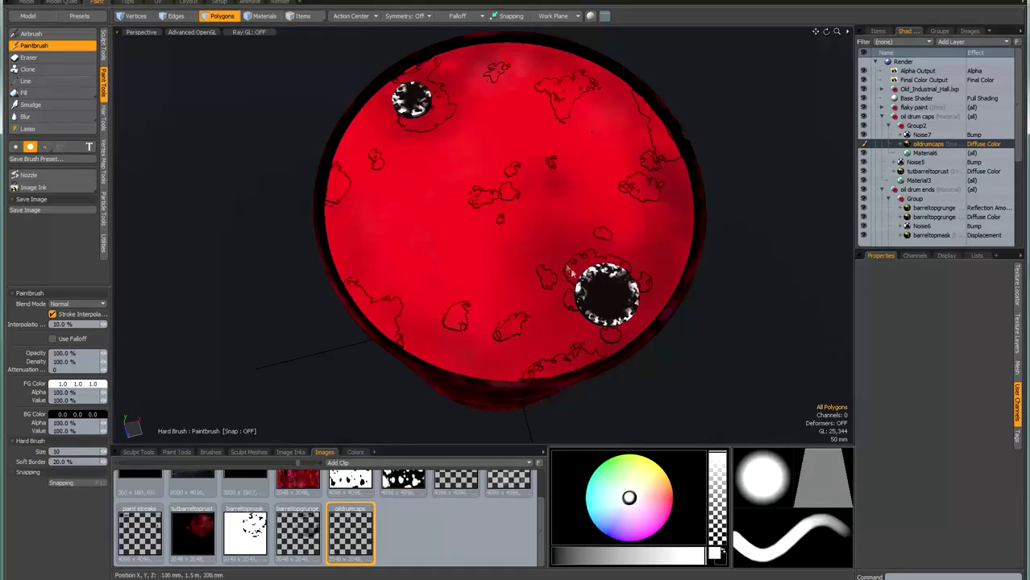
scroll(569, 270, "up", 4)
mouse_move(620, 271)
left_mouse_down()
mouse_move(599, 299)
mouse_move(594, 330)
left_mouse_up()
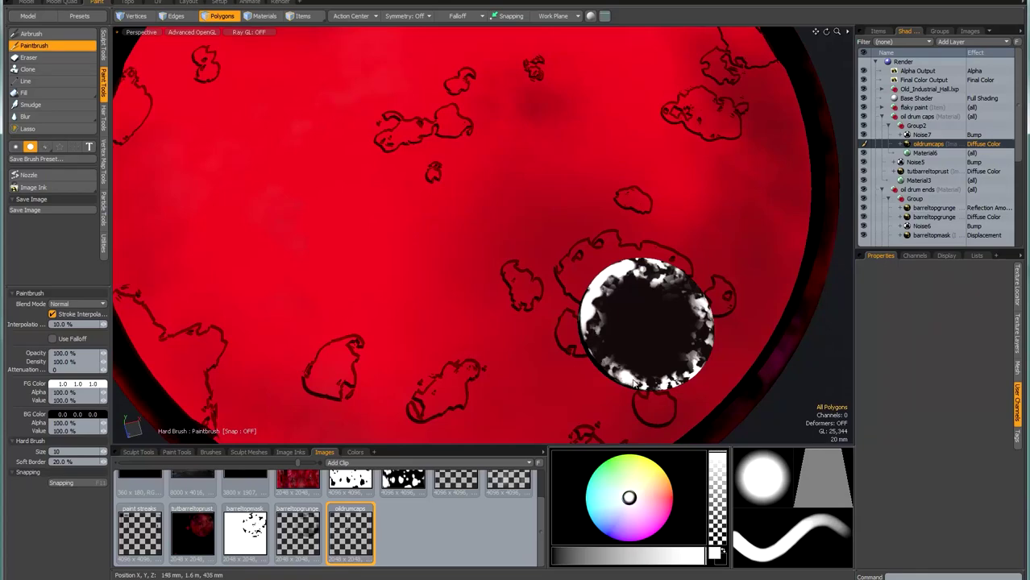
mouse_move(699, 357)
left_mouse_down()
mouse_move(700, 304)
mouse_move(671, 273)
left_mouse_up()
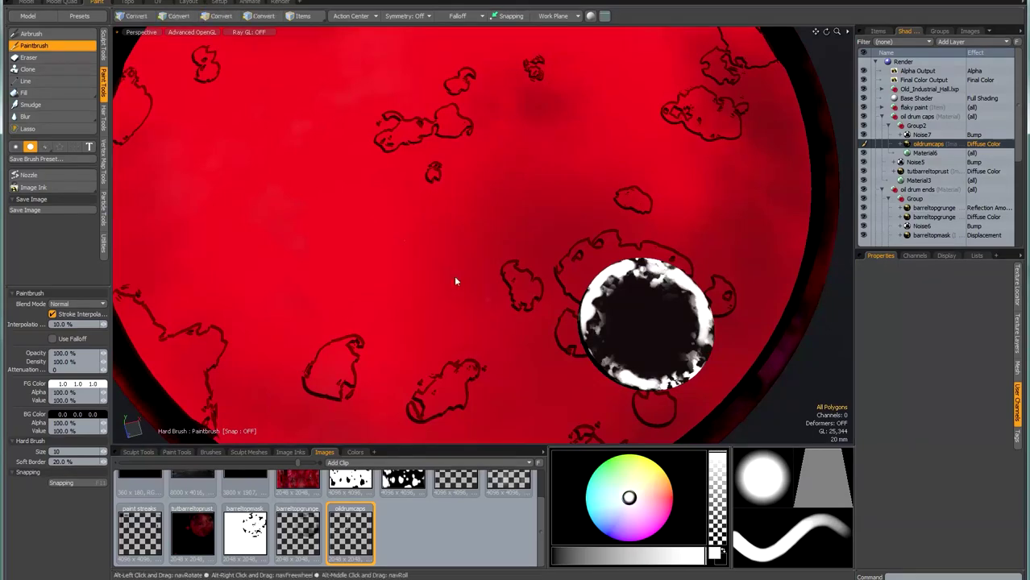
Paint white hard-brush strokes around the smaller cap's top edge and side
left_click_drag(454, 275, 529, 345, "alt+shift")
left_click_drag(407, 286, 440, 409, "alt+shift")
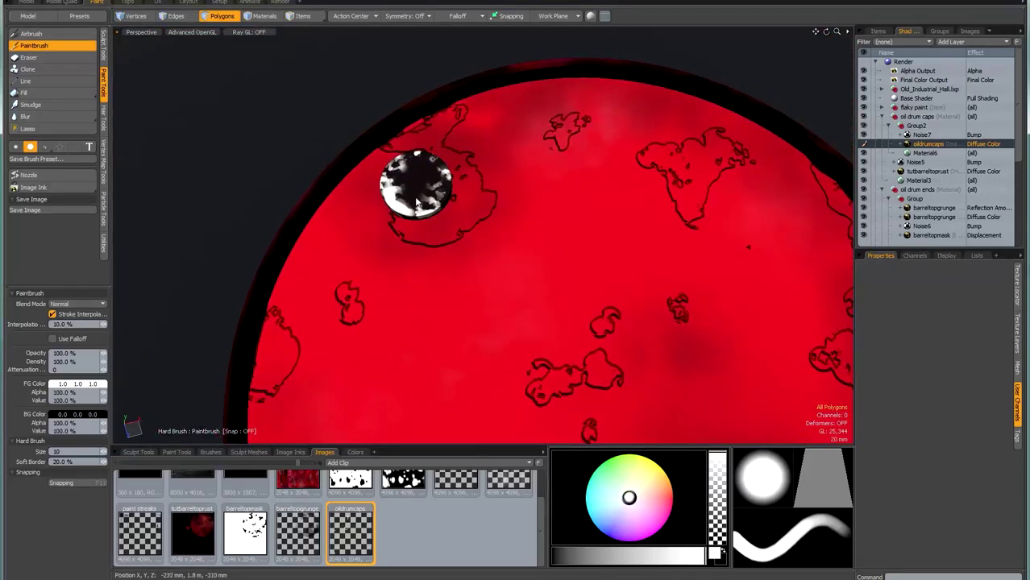
scroll(416, 202, "up", 5)
left_click_drag(415, 208, 409, 161, "alt")
mouse_move(469, 241)
left_mouse_down()
mouse_move(505, 213)
mouse_move(526, 170)
mouse_move(484, 226)
left_mouse_up()
mouse_move(484, 226)
left_mouse_down("alt")
mouse_move(418, 266)
mouse_move(482, 252)
left_mouse_up("alt")
mouse_move(278, 289)
left_mouse_down()
mouse_move(262, 327)
mouse_move(296, 412)
left_mouse_up()
left_click_drag(385, 345, 405, 251, "alt+shift")
Paint white hard-brush touches on the larger cap's side and top face
scroll(508, 294, "down", 5)
mouse_move(574, 304)
left_mouse_down("alt+shift")
mouse_move(572, 221)
mouse_move(437, 292)
mouse_move(486, 366)
mouse_move(490, 276)
mouse_move(509, 215)
mouse_move(575, 251)
mouse_move(695, 266)
left_mouse_up("alt+shift")
left_click_drag(490, 288, 466, 232, "alt")
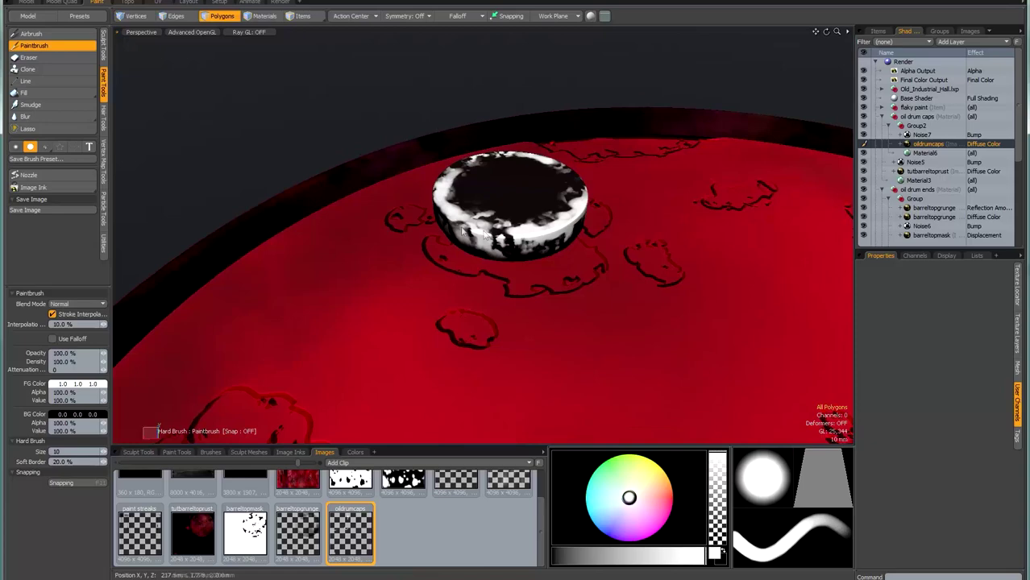
left_click_drag(416, 292, 501, 299, "alt")
left_click_drag(466, 253, 526, 271)
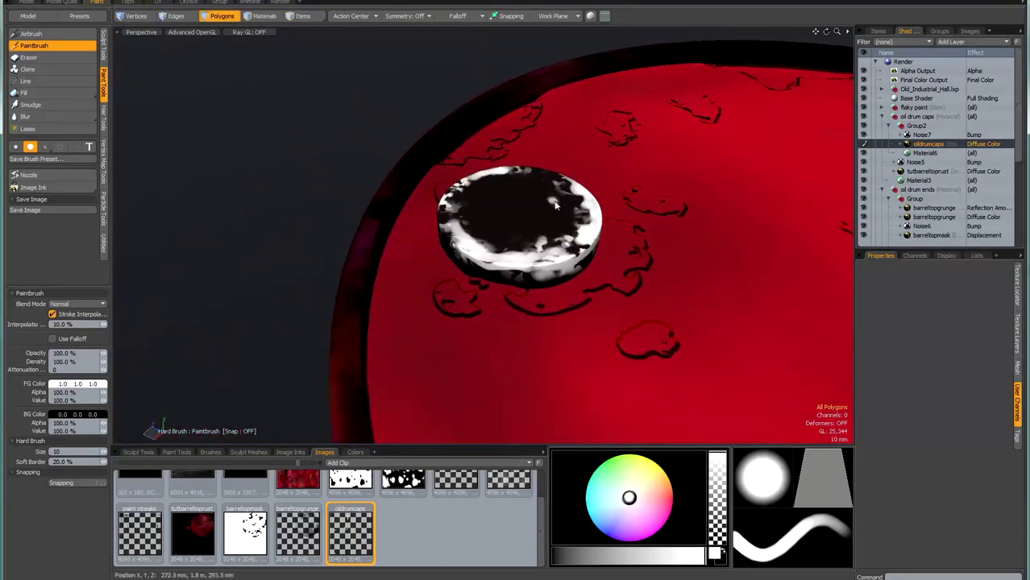
left_click_drag(511, 224, 538, 221, "alt")
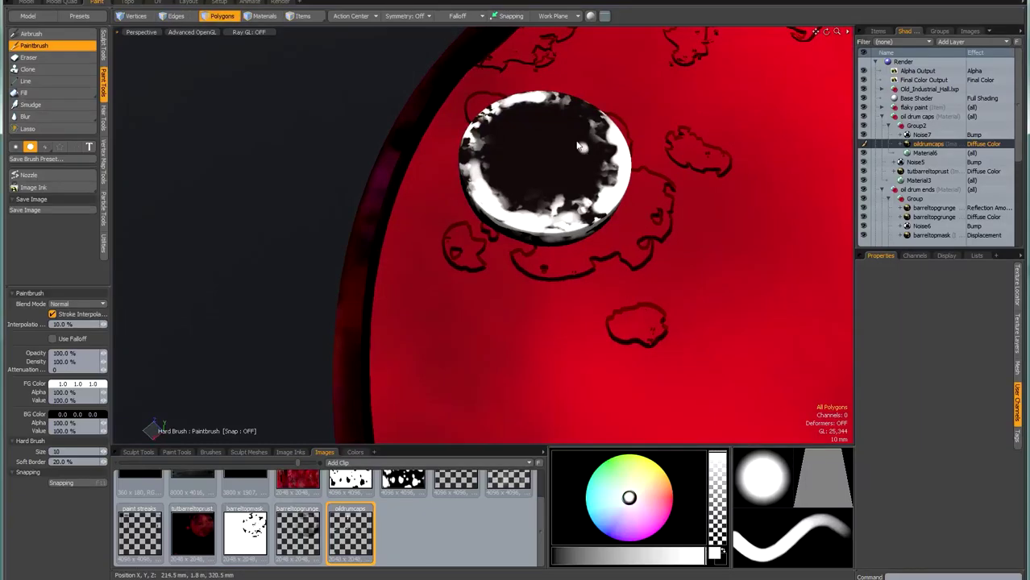
left_click(582, 130)
left_click_drag(545, 171, 561, 172, "alt")
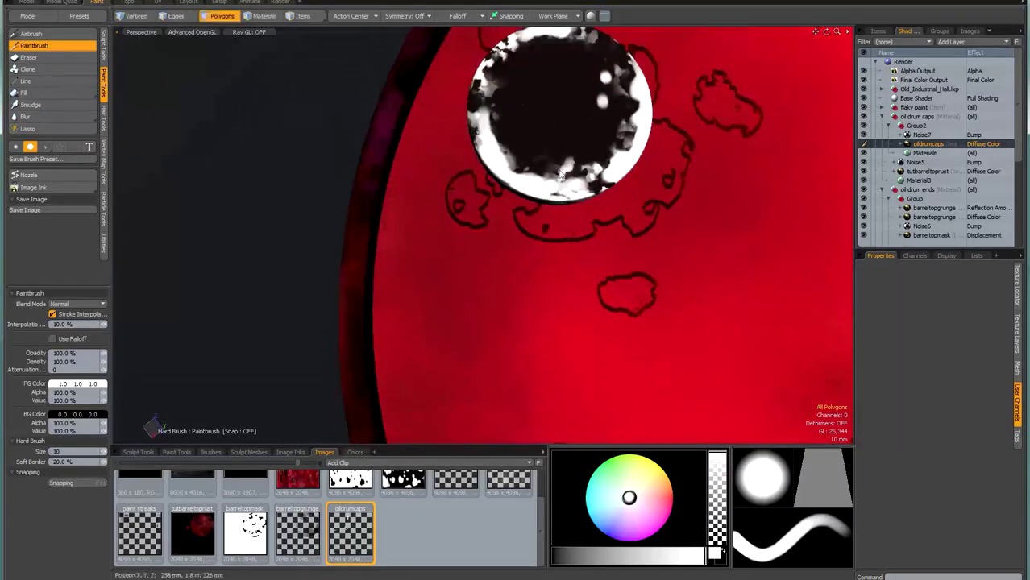
scroll(618, 149, "up", 4)
mouse_move(608, 92)
left_mouse_down("alt+shift")
mouse_move(562, 158)
mouse_move(567, 125)
left_mouse_up("alt+shift")
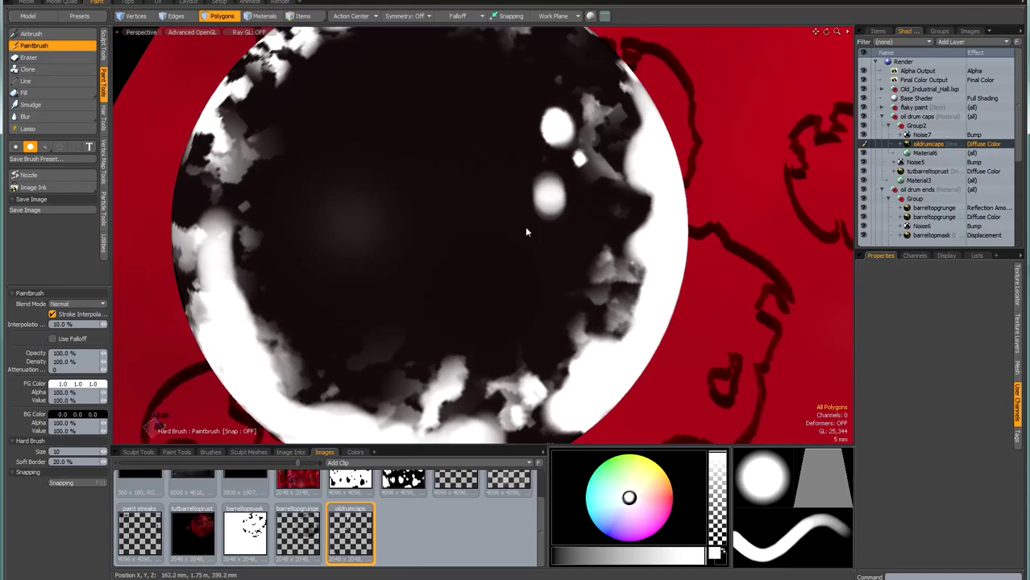
scroll(526, 232, "down", 8)
scroll(514, 246, "up", 5)
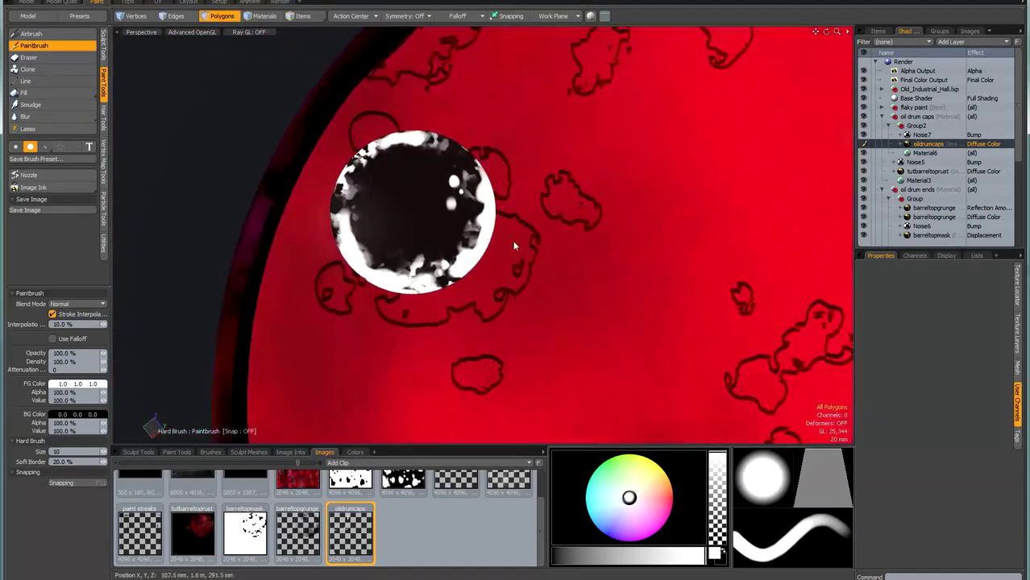
Switch the paint colour to black and paint over the stray white spots on the larger cap's top face
scroll(514, 243, "up", 2)
left_click(563, 555)
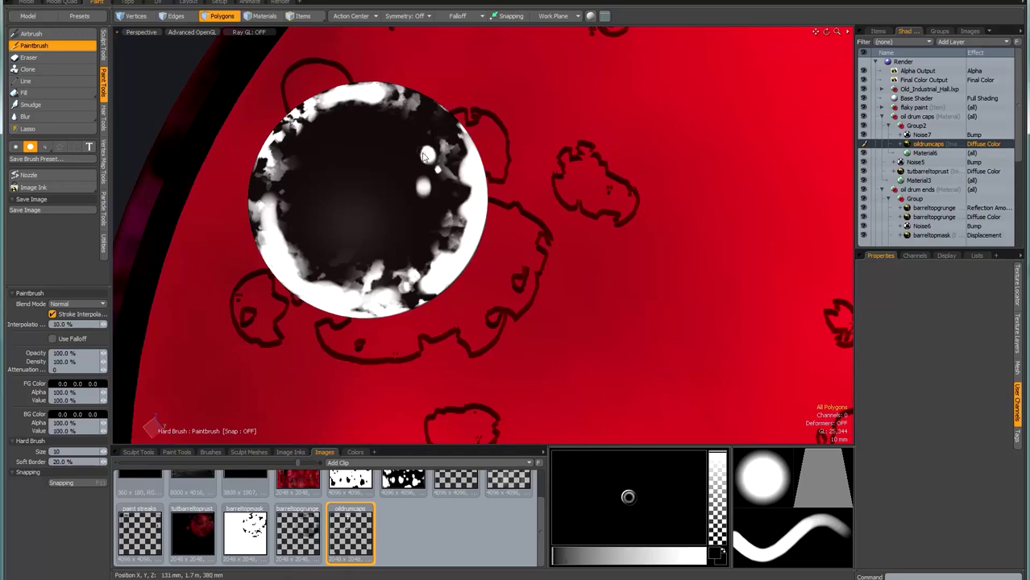
mouse_move(429, 153)
left_mouse_down()
mouse_move(415, 193)
mouse_move(416, 177)
left_mouse_up()
scroll(506, 316, "down", 5)
Switch the paint colour back to white and thicken the worn patch along the larger cap's upper-left edge
left_click(700, 556)
scroll(457, 282, "up", 5)
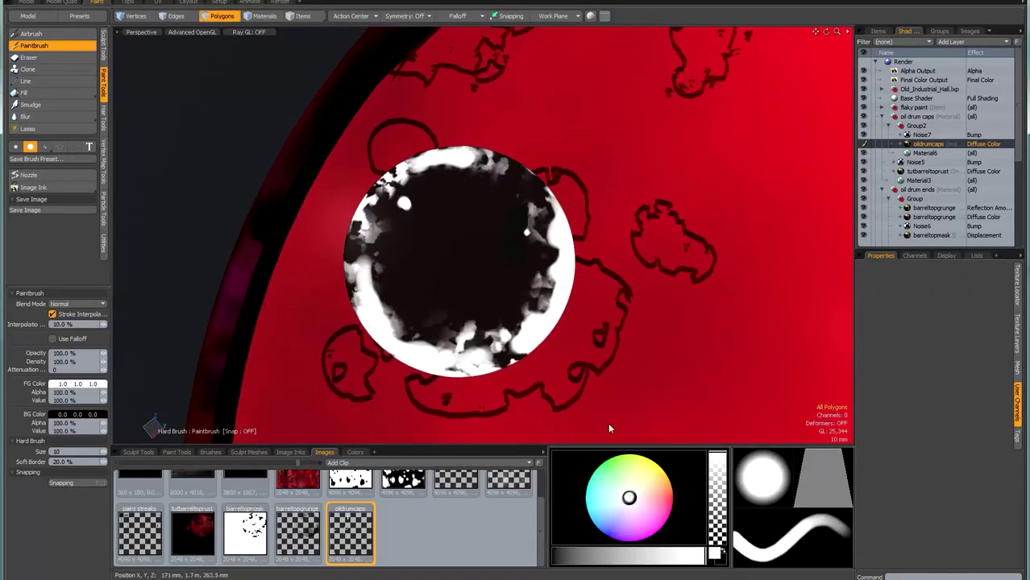
mouse_move(377, 211)
left_mouse_down()
mouse_move(395, 174)
mouse_move(379, 208)
mouse_move(419, 179)
mouse_move(387, 213)
left_mouse_up()
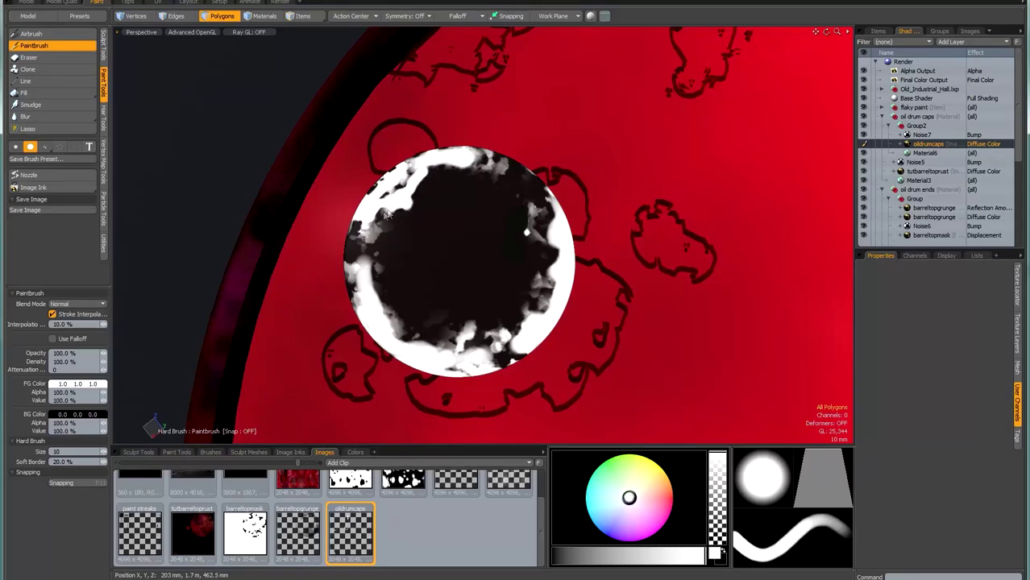
Break up the inner border of the larger cap's white rim with black hard-brush strokes
left_click_drag(610, 557, 553, 556)
mouse_move(410, 212)
left_mouse_down()
mouse_move(388, 214)
mouse_move(425, 202)
left_mouse_up()
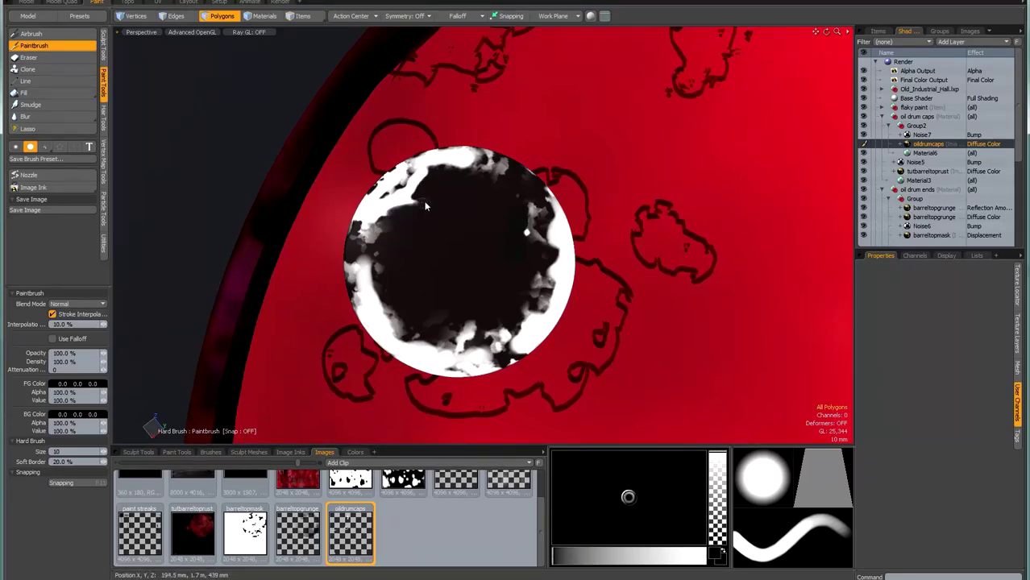
scroll(427, 245, "down", 2)
scroll(426, 244, "up", 3)
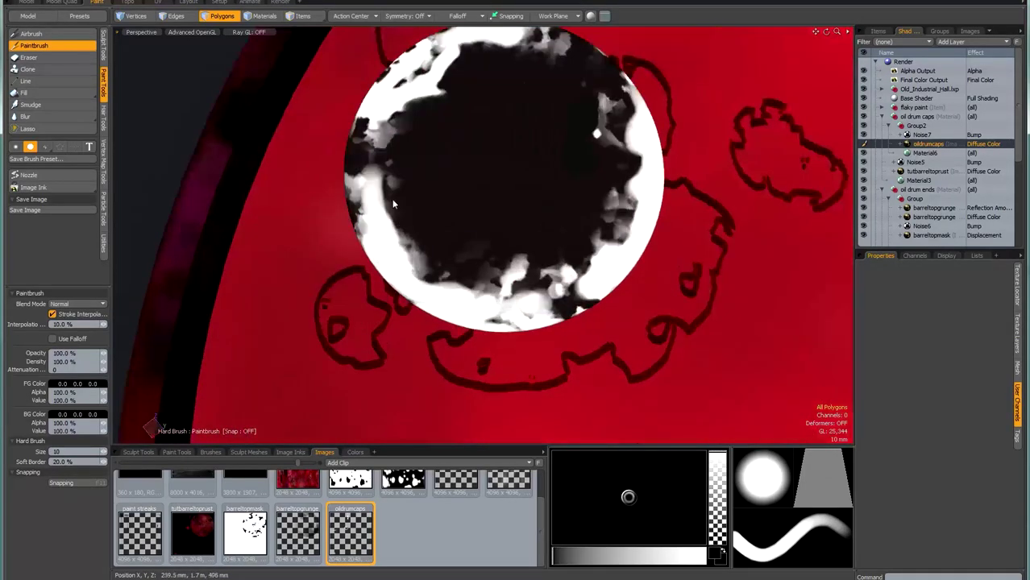
left_click_drag(407, 263, 404, 248)
mouse_move(383, 175)
left_mouse_down()
mouse_move(372, 185)
mouse_move(379, 202)
mouse_move(507, 292)
mouse_move(484, 296)
left_mouse_up()
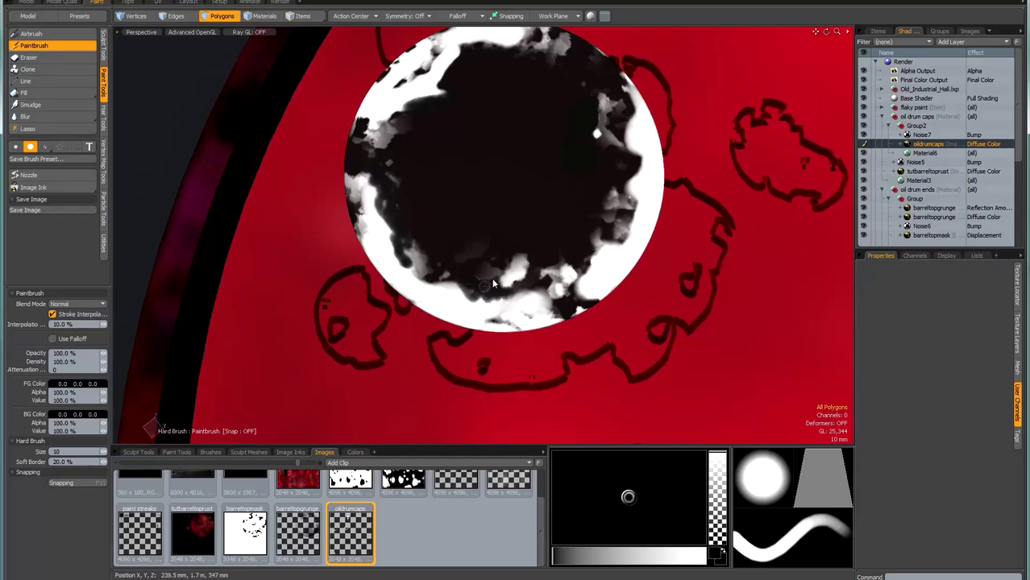
mouse_move(617, 210)
left_mouse_down()
mouse_move(641, 181)
mouse_move(631, 244)
mouse_move(584, 252)
left_mouse_up()
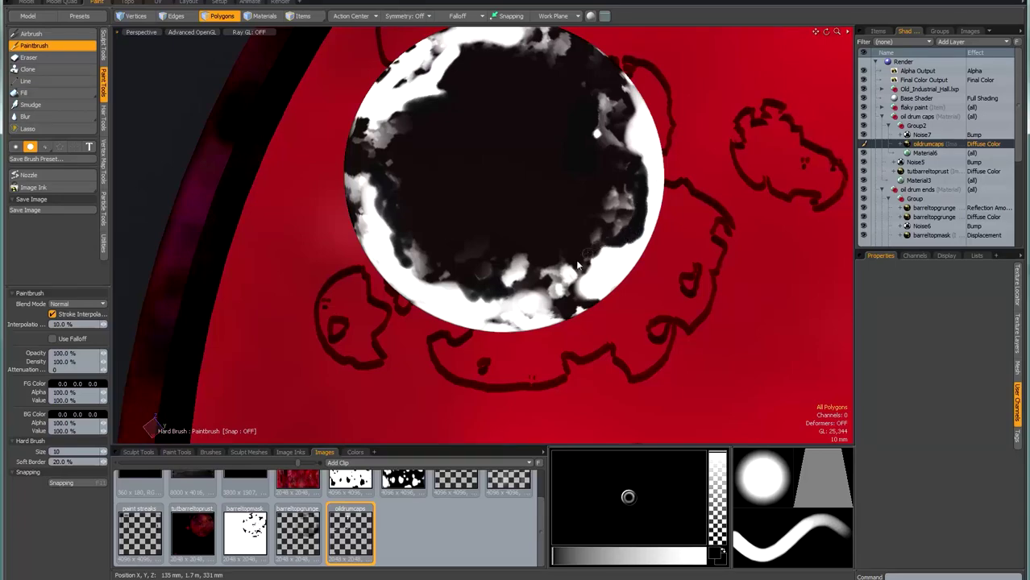
Put the paintbrush away and save all painted images
scroll(569, 236, "down", 6)
mouse_move(531, 328)
left_mouse_down("alt")
mouse_move(556, 223)
mouse_move(477, 237)
left_mouse_up("alt")
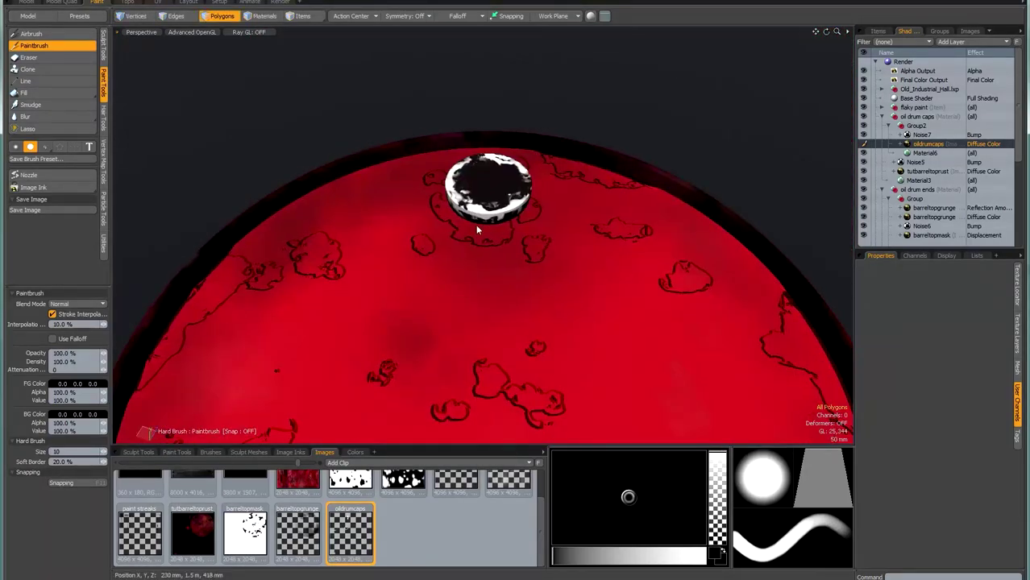
left_click(62, 46)
left_click(25, 2)
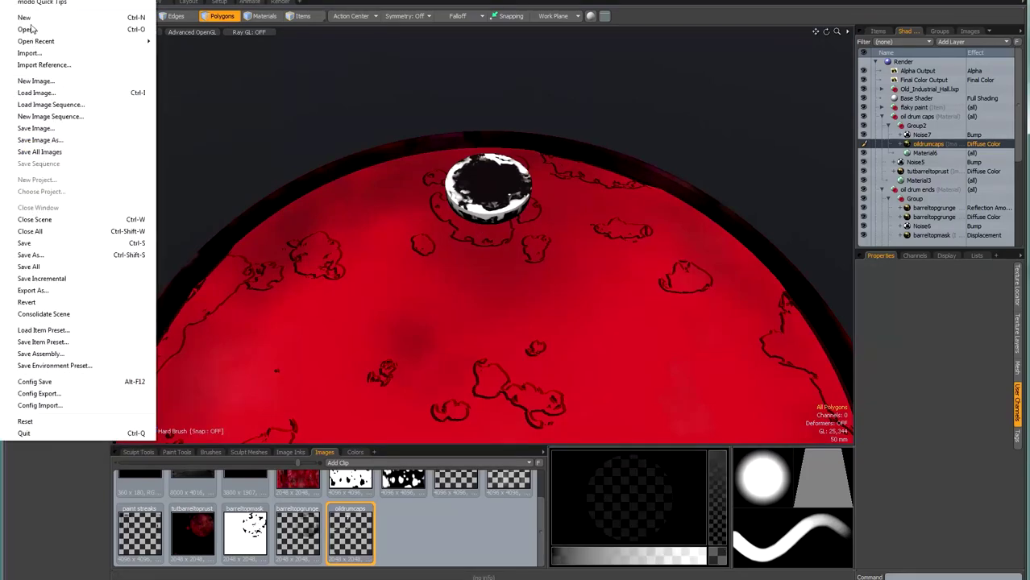
left_click(56, 153)
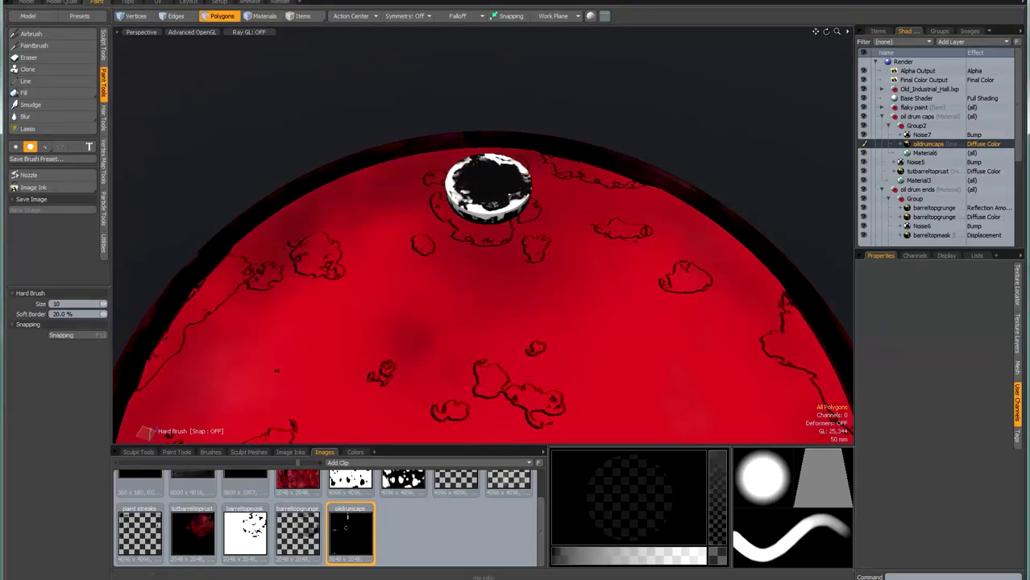
In the render workspace, set the oildrumcaps image layer's effect to Group Mask and invert it
left_click(280, 3)
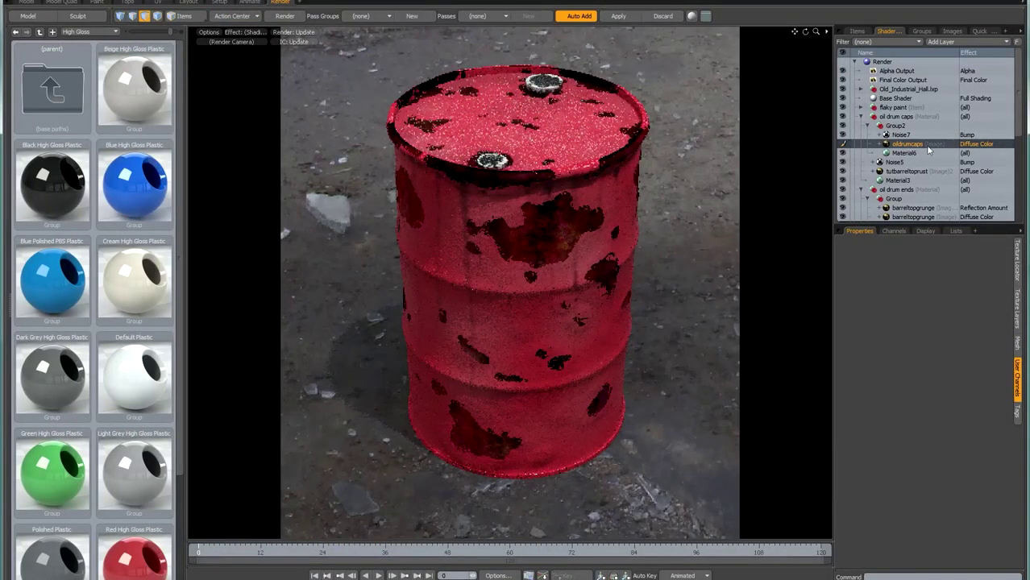
left_click(980, 145)
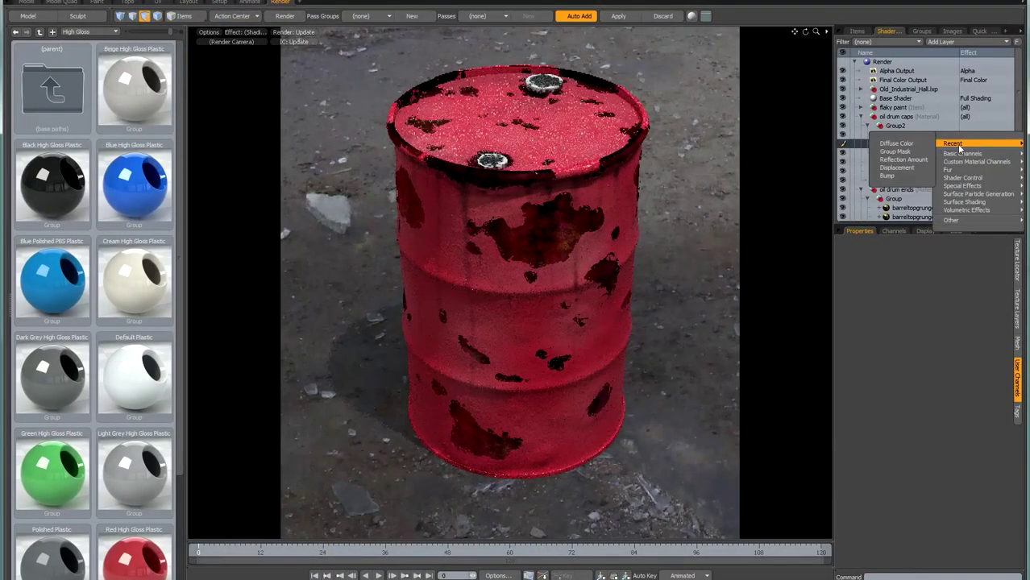
left_click(871, 143)
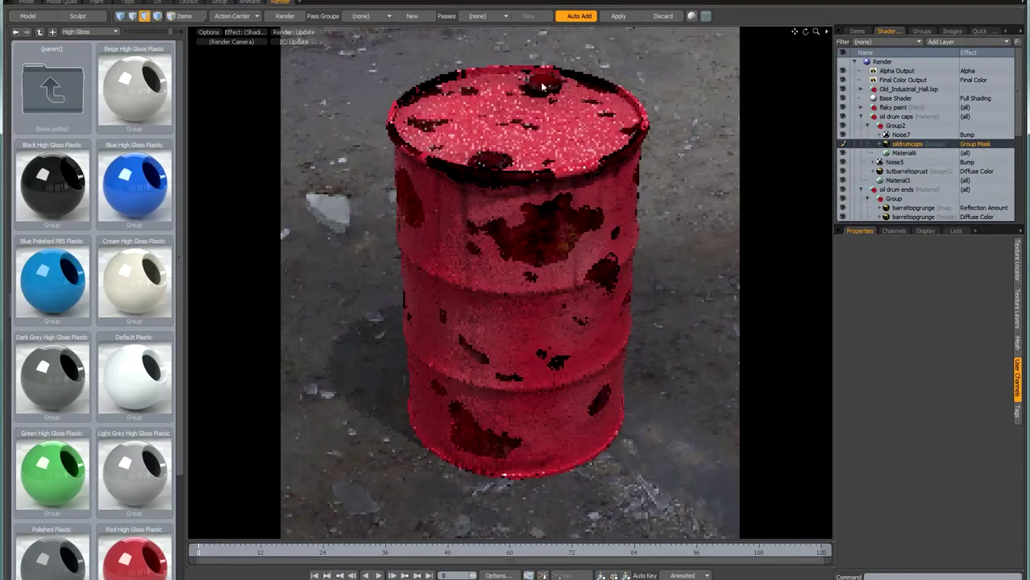
left_click(1016, 308)
left_click(920, 263)
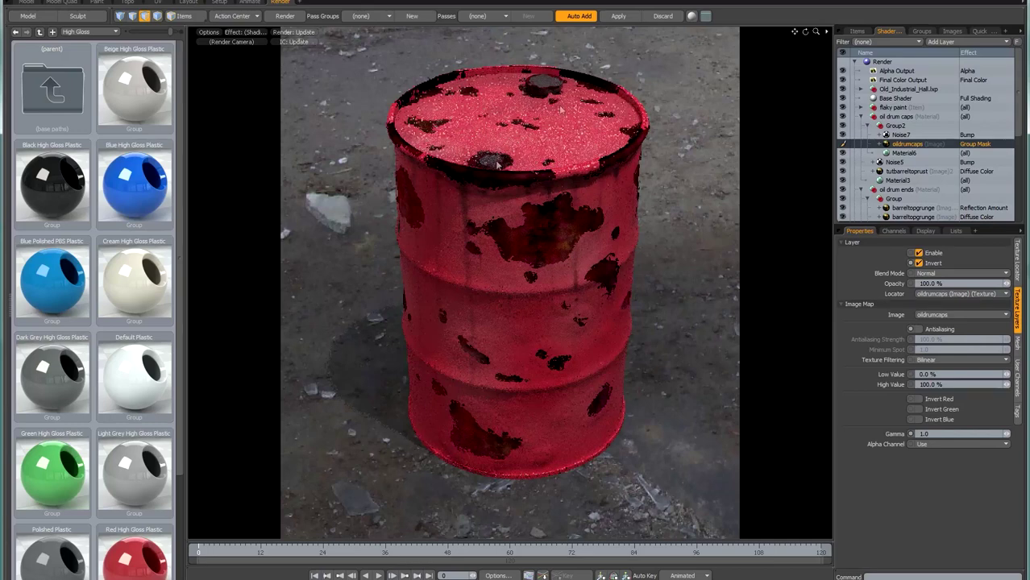
Duplicate the oildrumcaps mask layer and set the copy's effect to Displacement
right_click(925, 143)
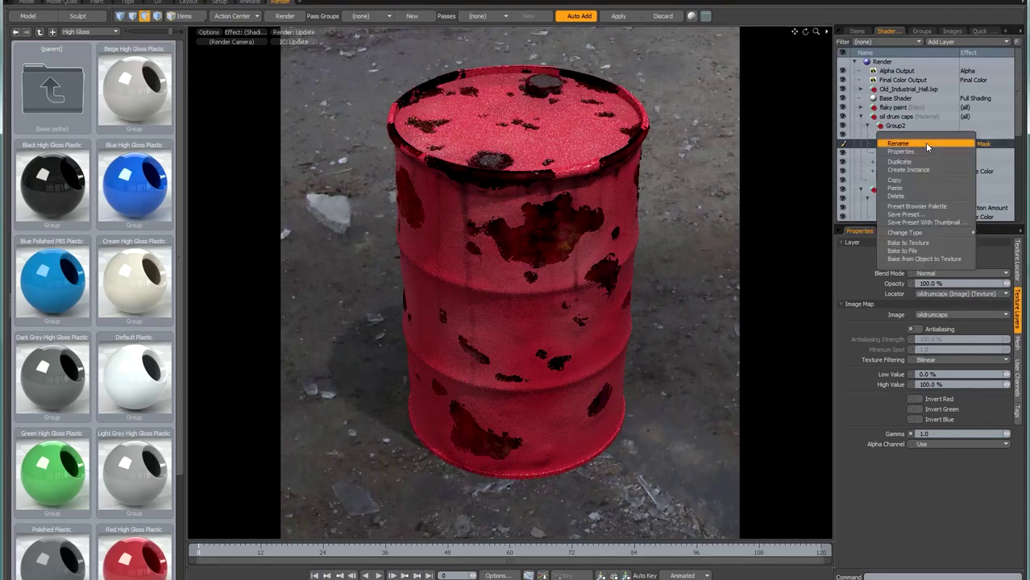
left_click(918, 161)
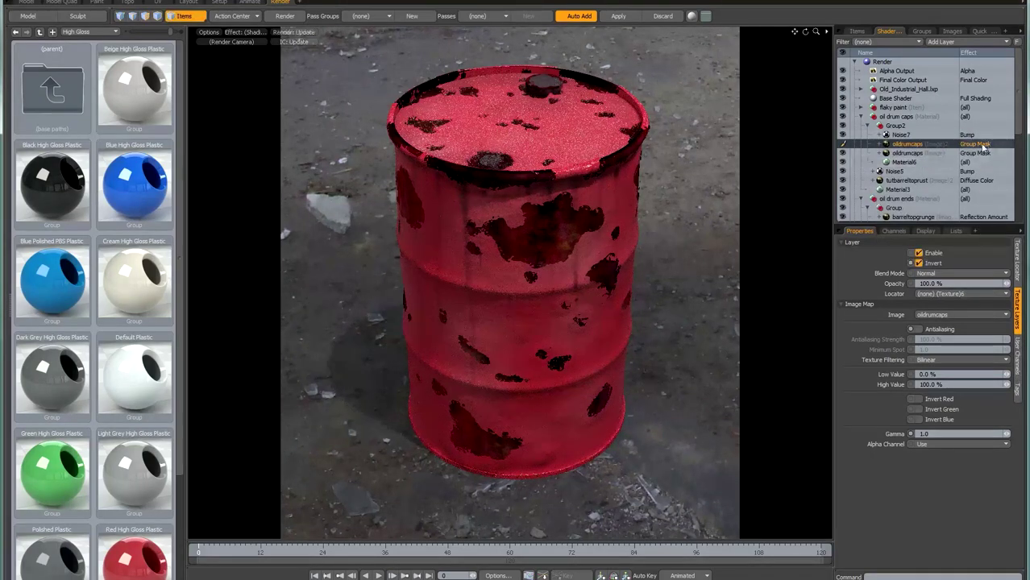
right_click(983, 145)
left_click(906, 169)
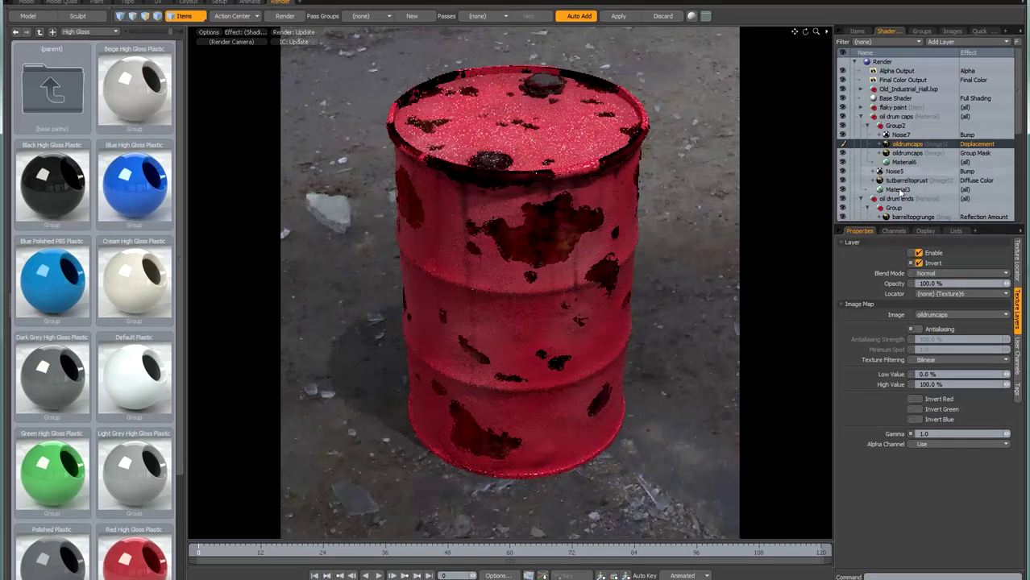
For the oil drum caps' Material3, enable Conserve Energy and Match Specular and set the specular amount to 5%
left_click(900, 191)
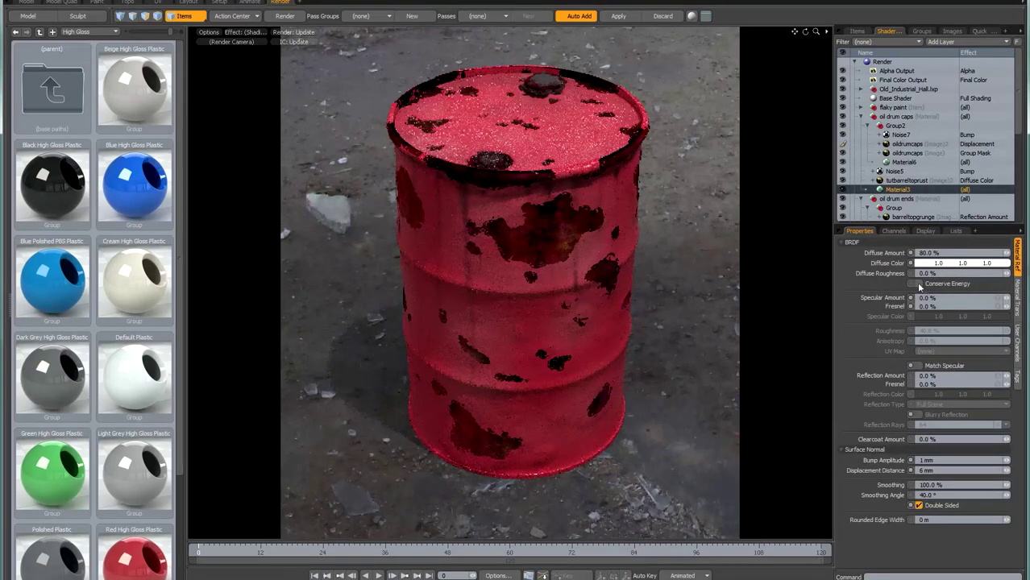
left_click(919, 366)
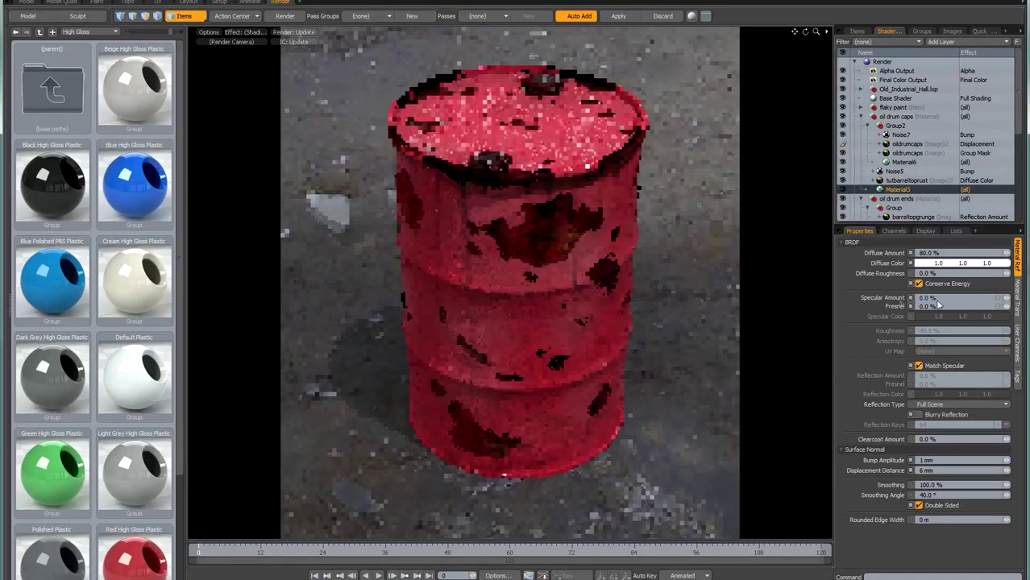
left_click(913, 300)
type("5")
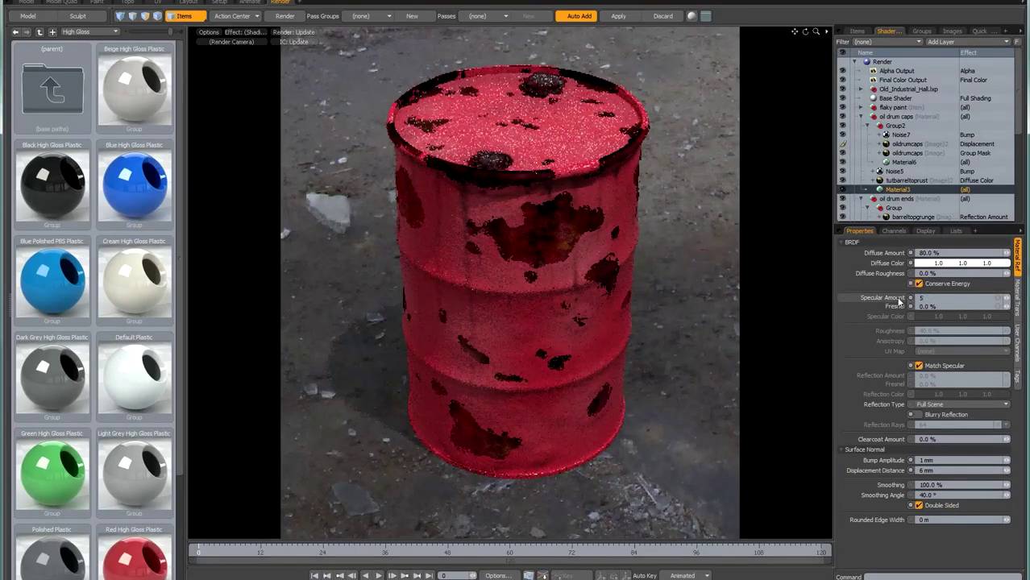
key("Return")
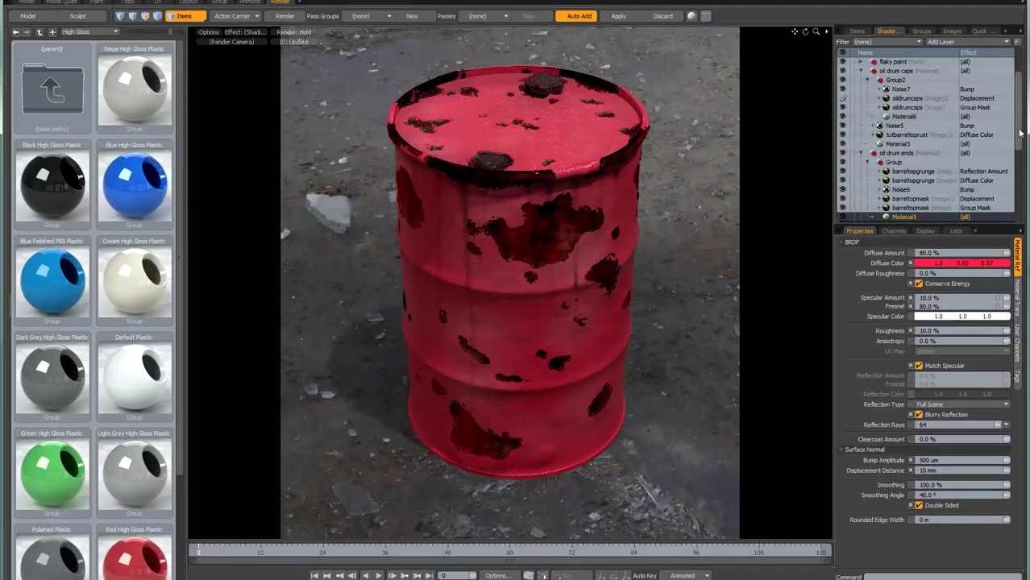
Add a new 2048 x 2048 RGBA PNG image named paintopdisp to the oil drum ends' paint group
scroll(959, 133, "down", 2)
left_click(948, 41)
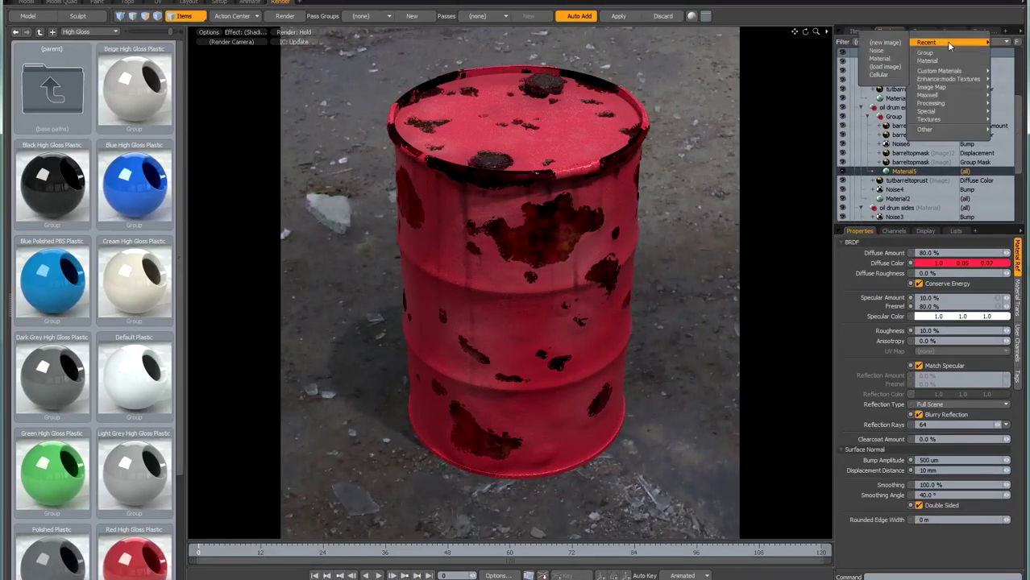
left_click(885, 42)
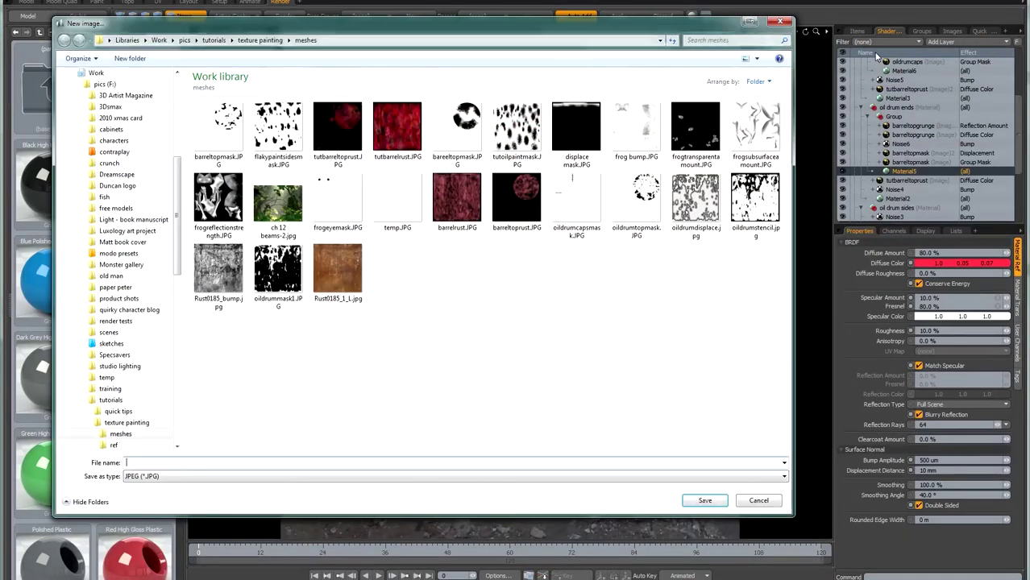
left_click(260, 477)
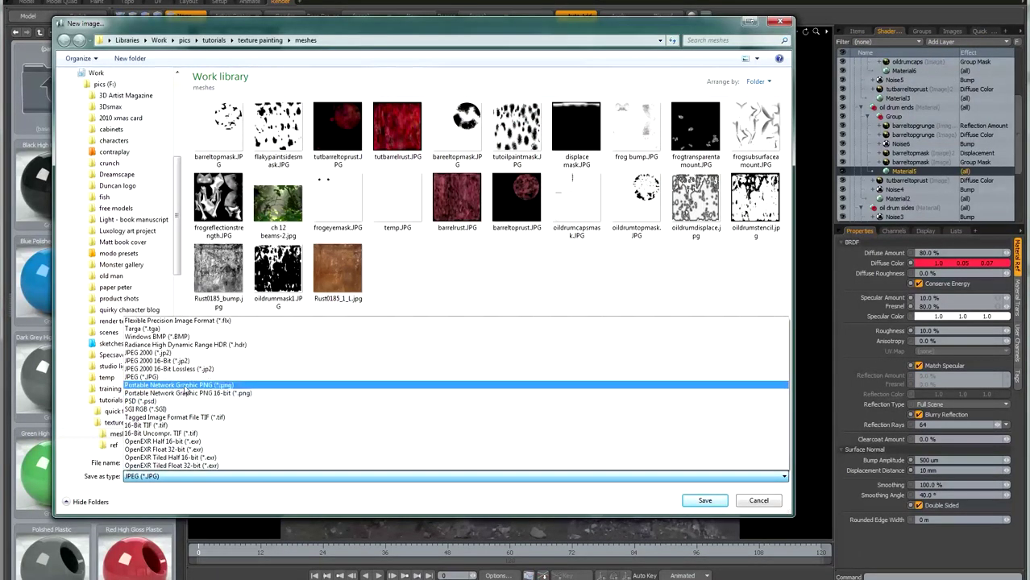
left_click(179, 385)
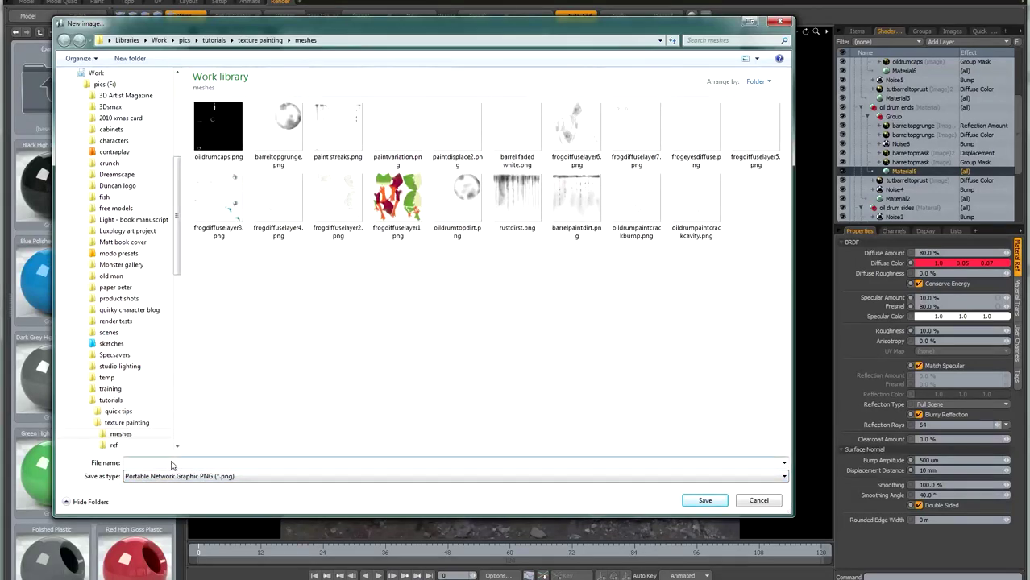
type("paintop")
key("Return")
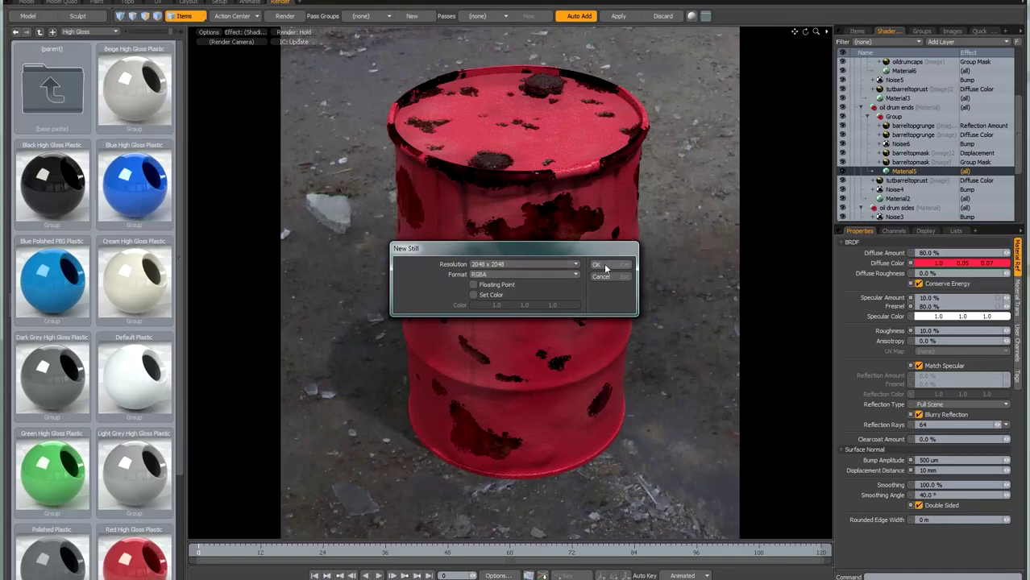
left_click(597, 265)
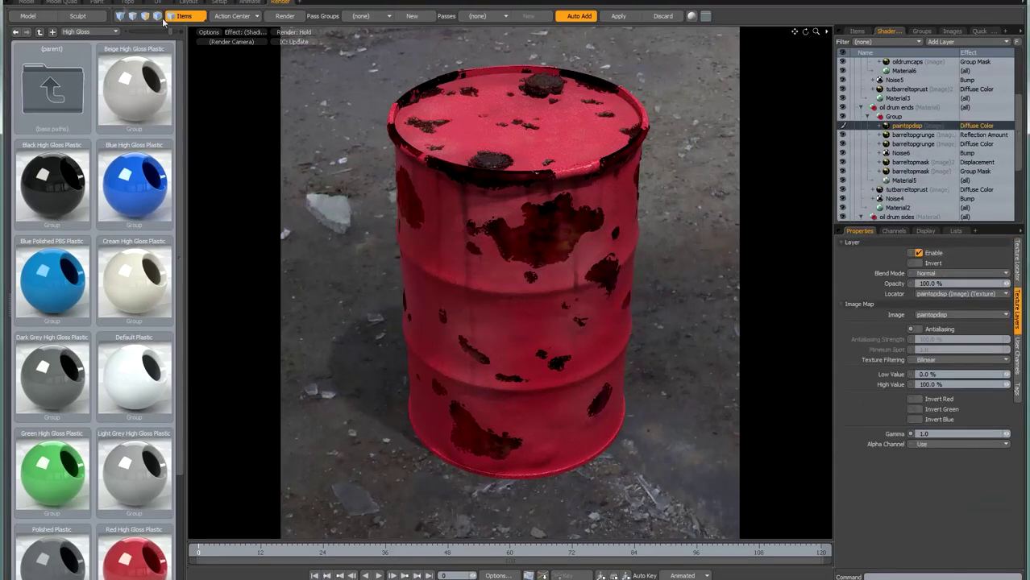
In the paint workspace, select the oil drum mesh in polygon mode and frame its lid with the paintopdisp image as paint target
left_click(97, 2)
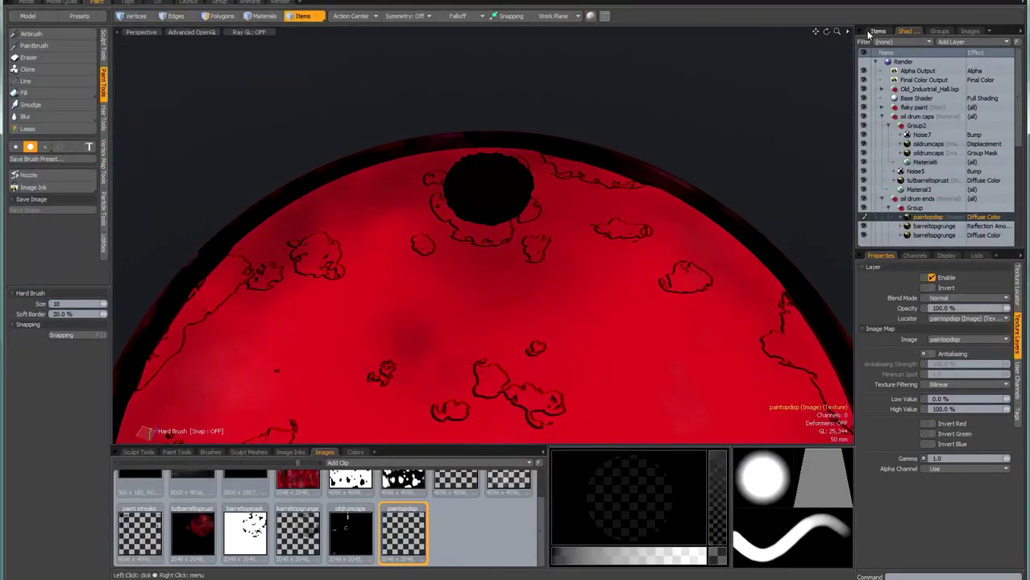
left_click(876, 31)
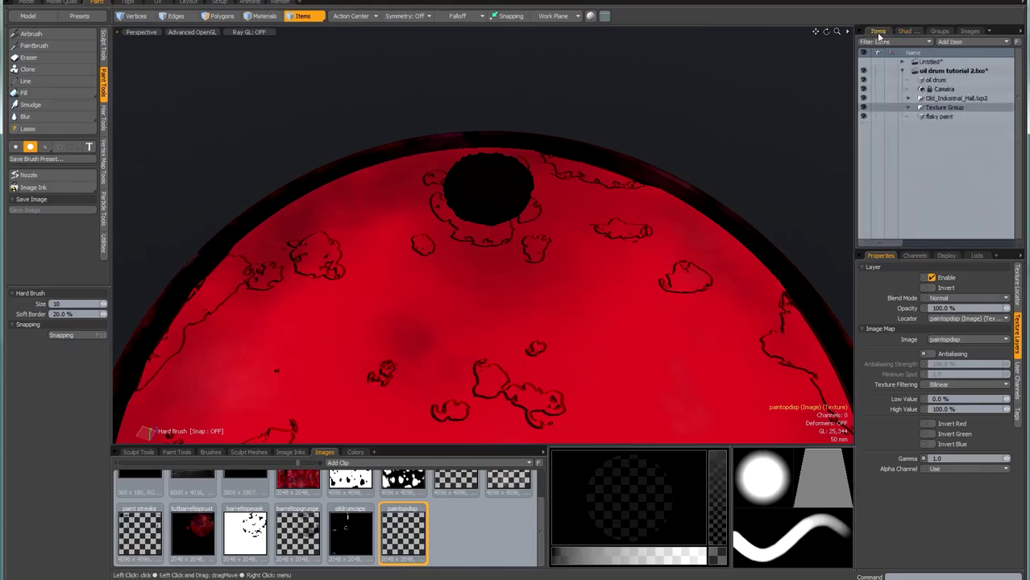
left_click(935, 81)
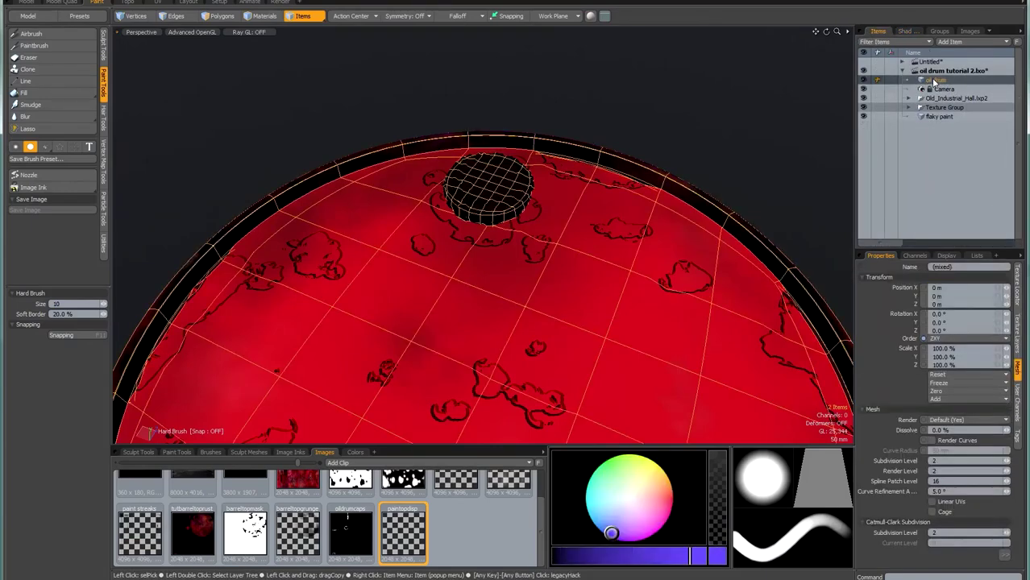
left_click(228, 17)
left_click(905, 31)
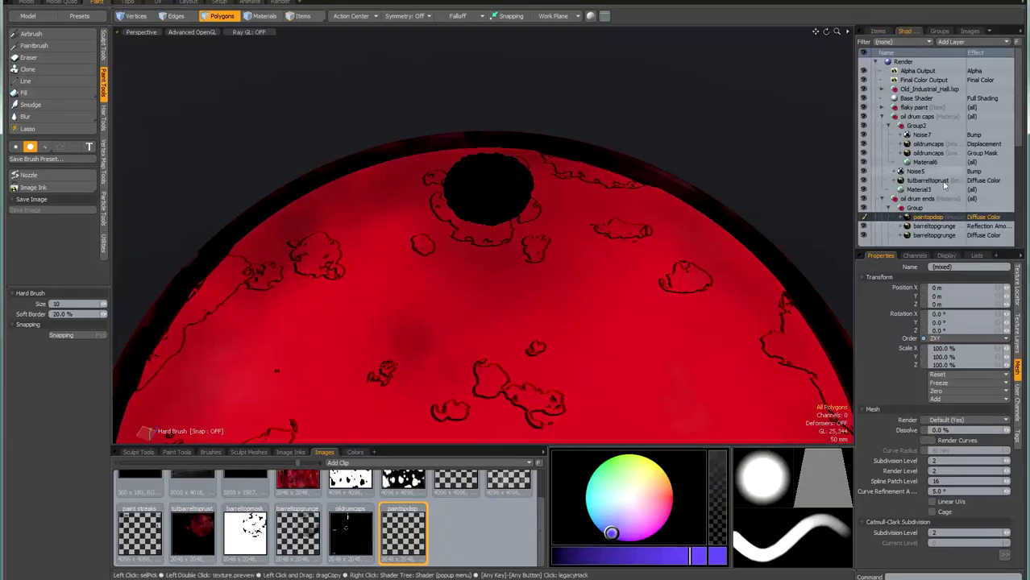
scroll(489, 268, "down", 3)
mouse_move(490, 275)
left_mouse_down("alt")
mouse_move(522, 285)
mouse_move(526, 237)
mouse_move(494, 260)
left_mouse_up("alt")
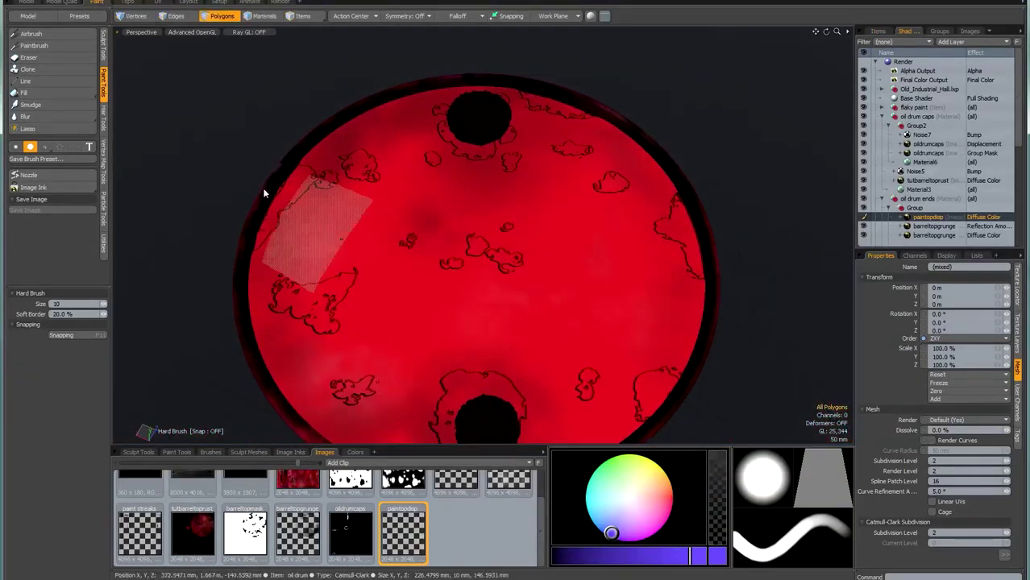
Activate the Paintbrush with a procedural brush and set the brush gain to 50%
left_click(52, 47)
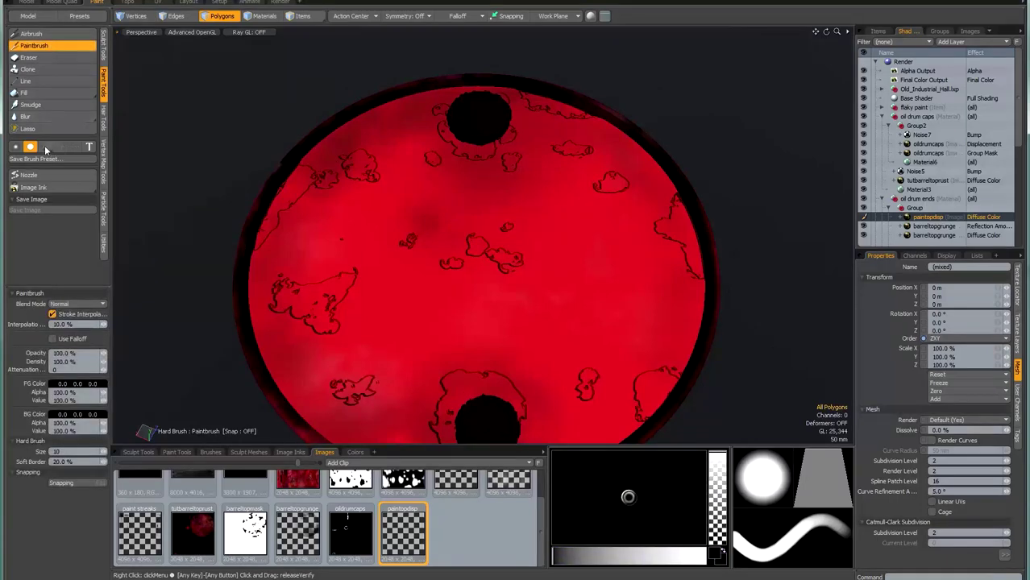
left_click(45, 147)
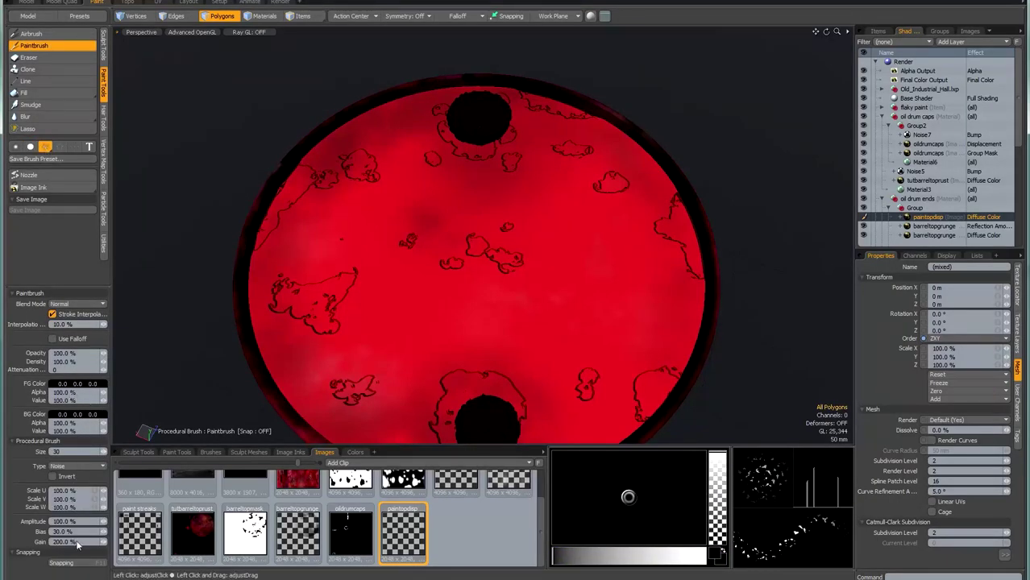
left_click_drag(62, 543, 44, 538)
type("50")
key("Return")
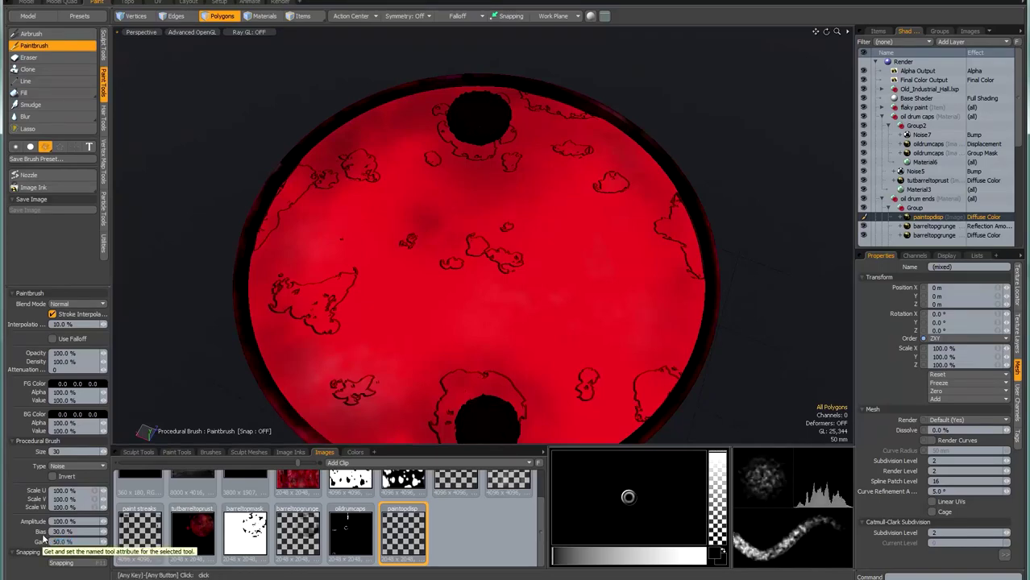
Change the procedural brush type to Cellular with a white foreground and paint a size 179 test stroke on the lid
left_click(77, 466)
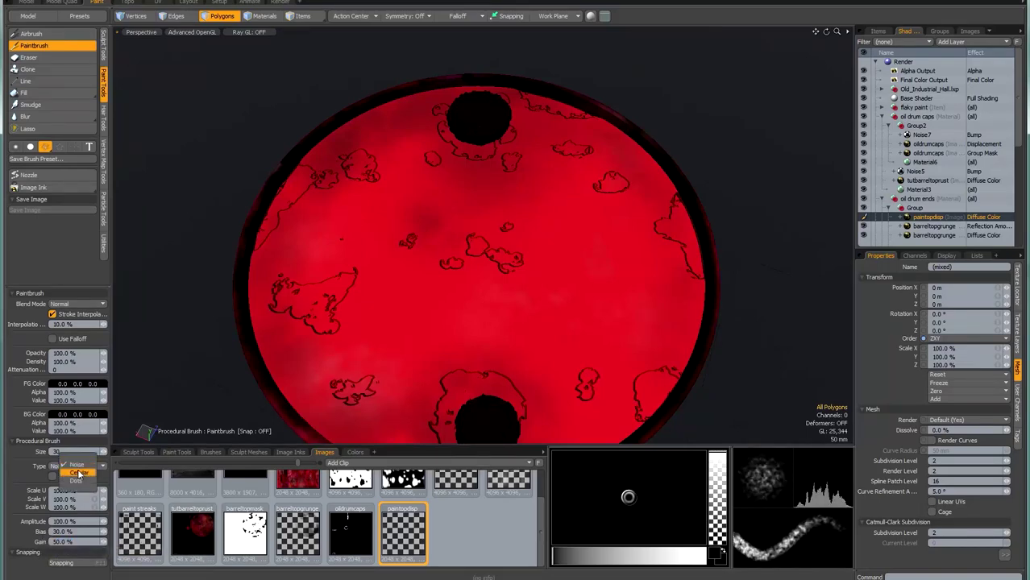
left_click(78, 474)
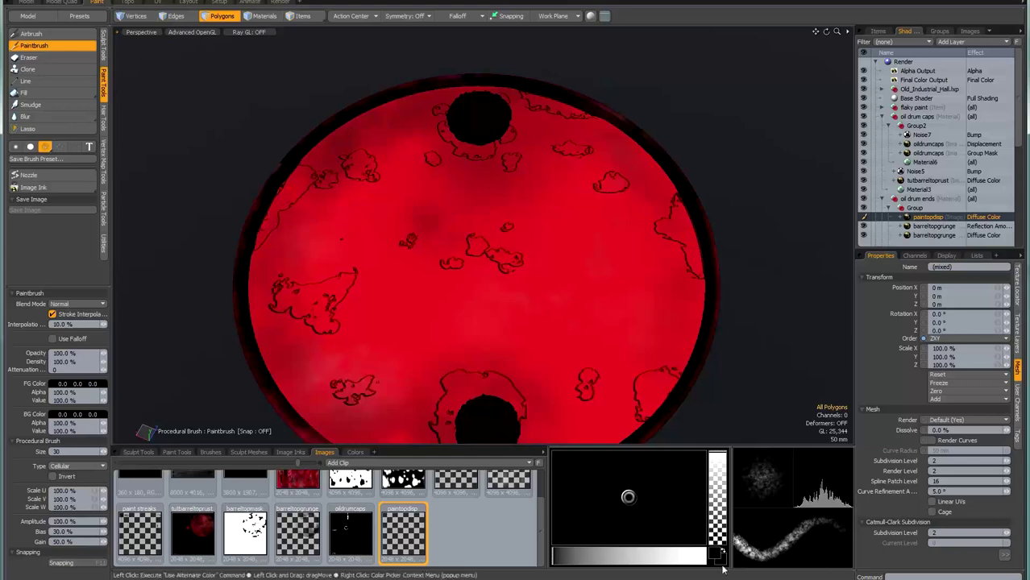
left_click(720, 558)
right_click_drag(525, 256, 524, 256)
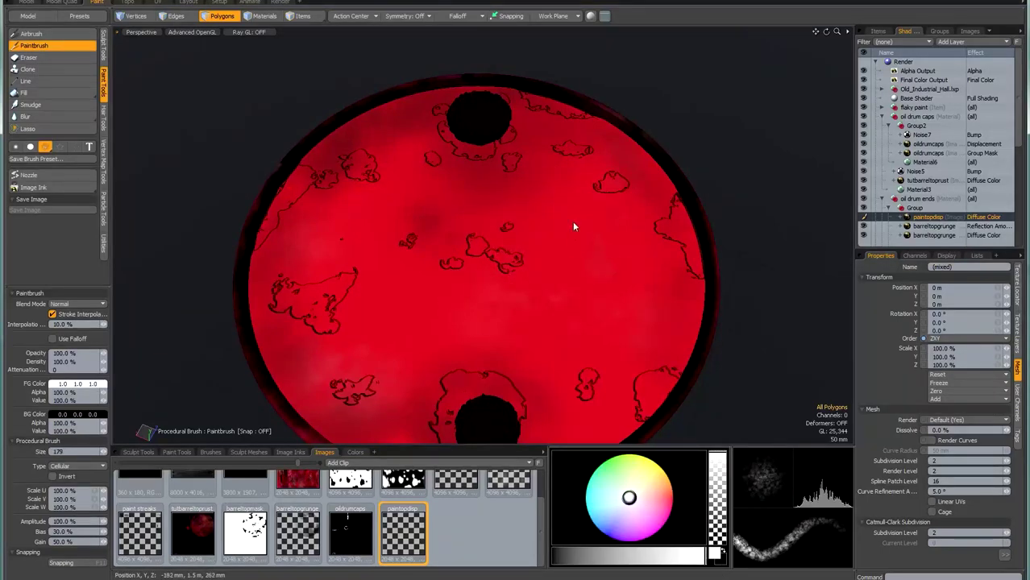
left_click_drag(568, 234, 553, 244)
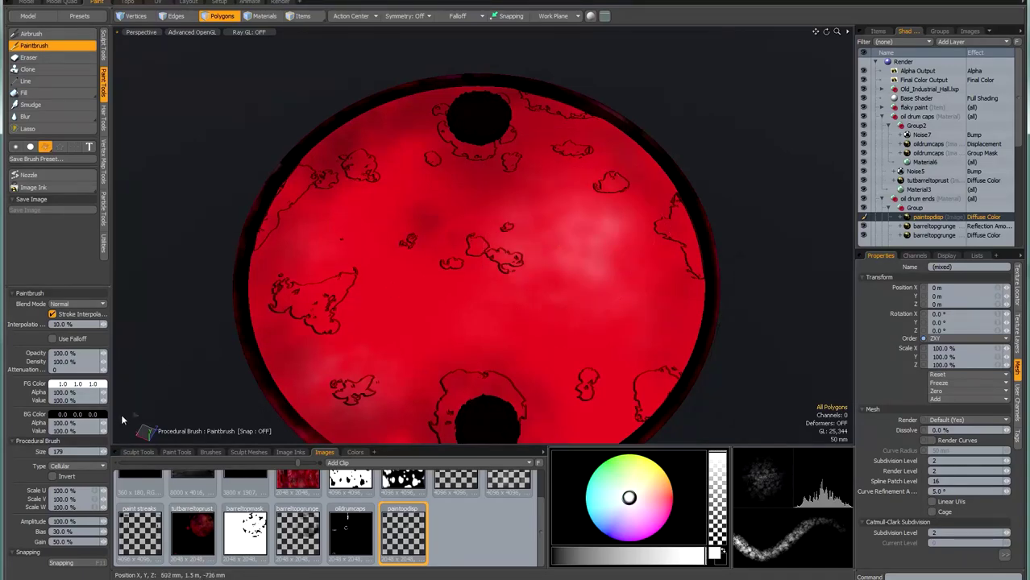
Set the procedural brush's U, V and W scale to 40% and paint a test stroke near the lid's centre
left_click(94, 491)
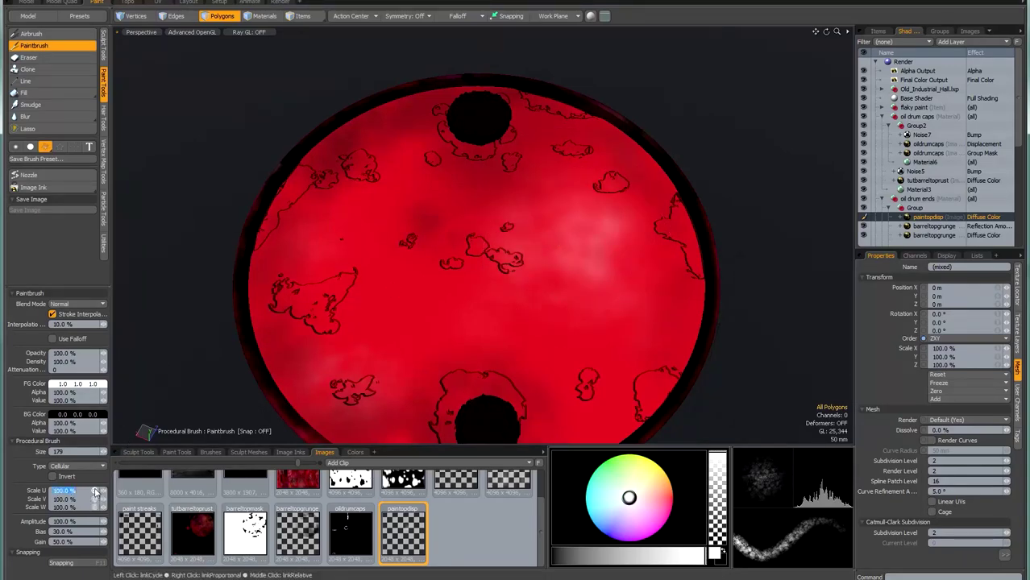
type("40")
key("Return")
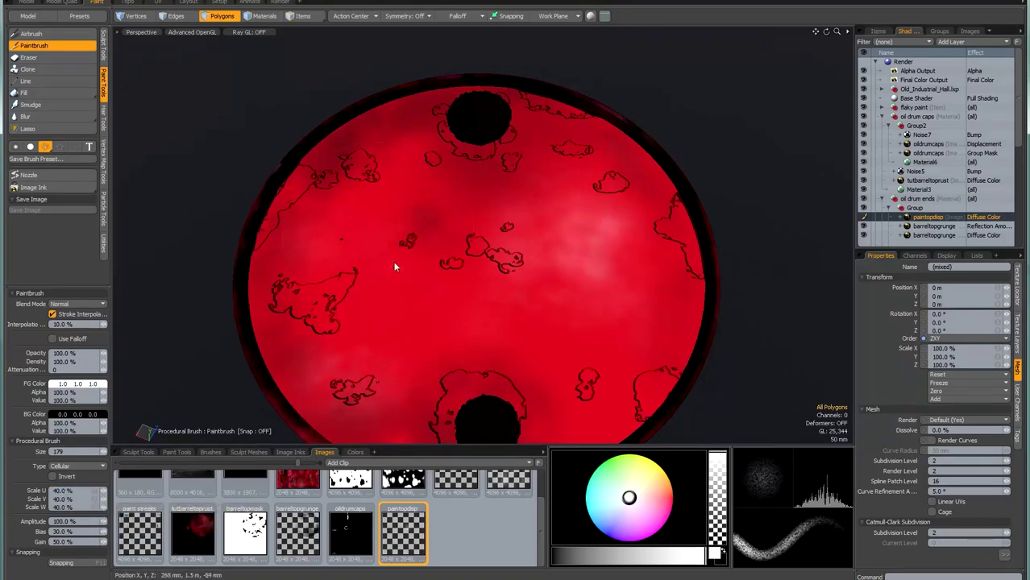
left_click_drag(396, 267, 375, 258)
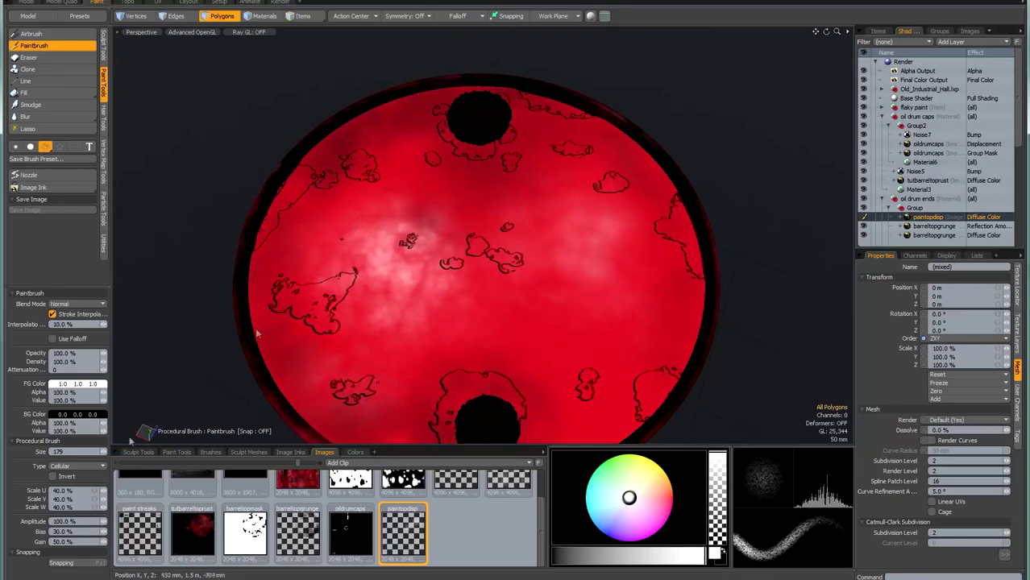
Set the procedural brush's bias to 20% and its gain to 100%
left_click(83, 534)
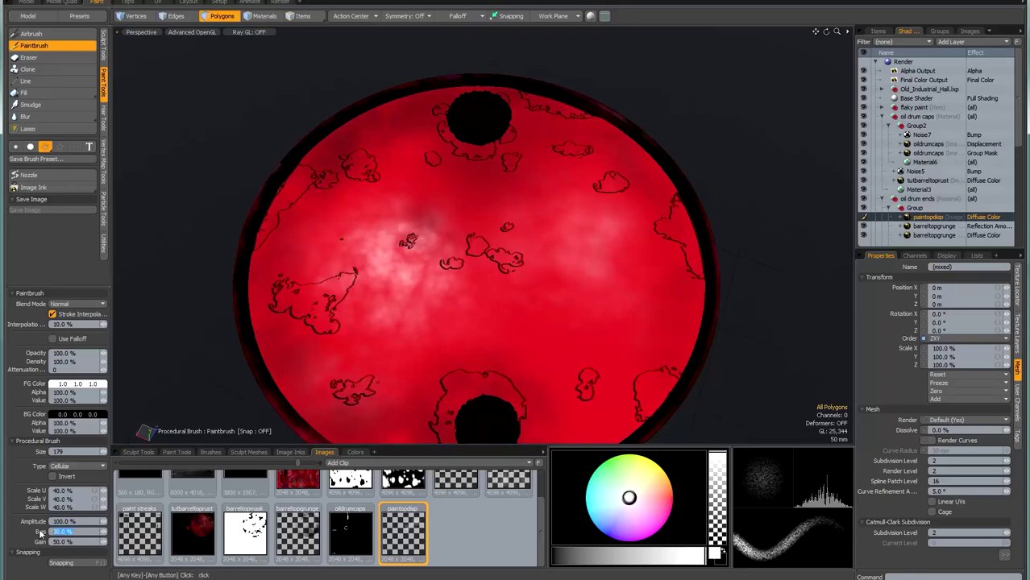
type("20")
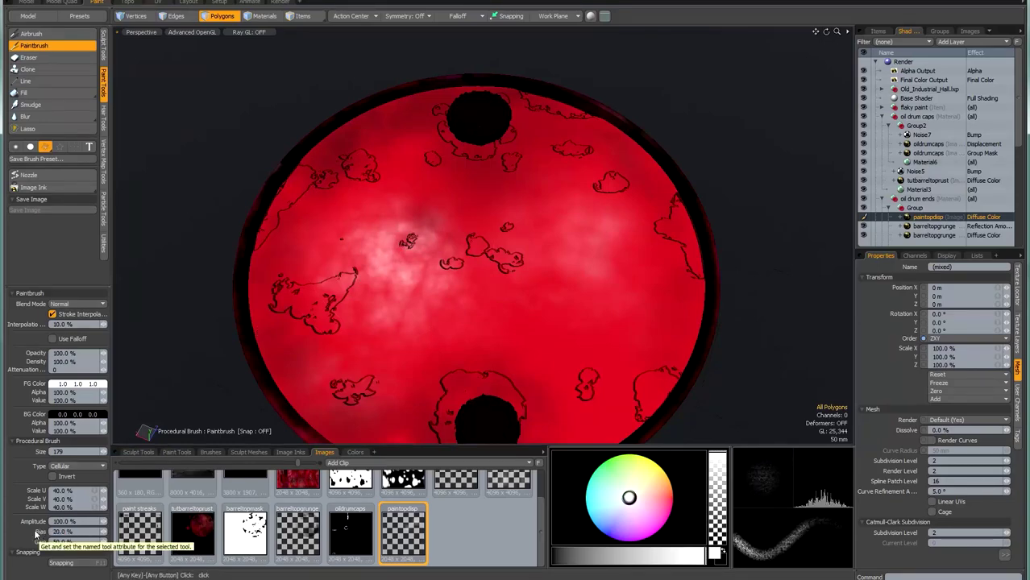
key("Return")
left_click(56, 543)
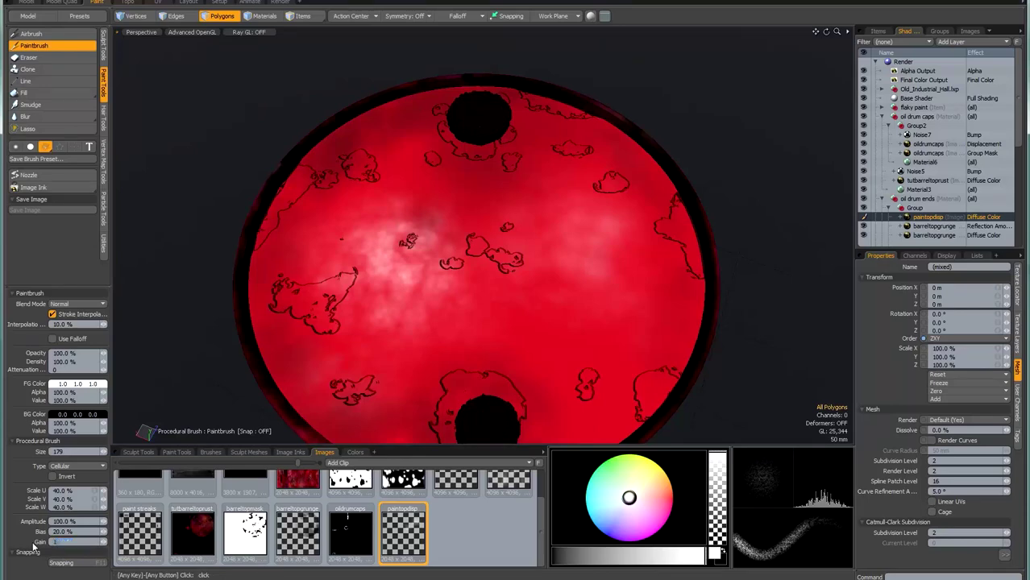
type("100")
key("Return")
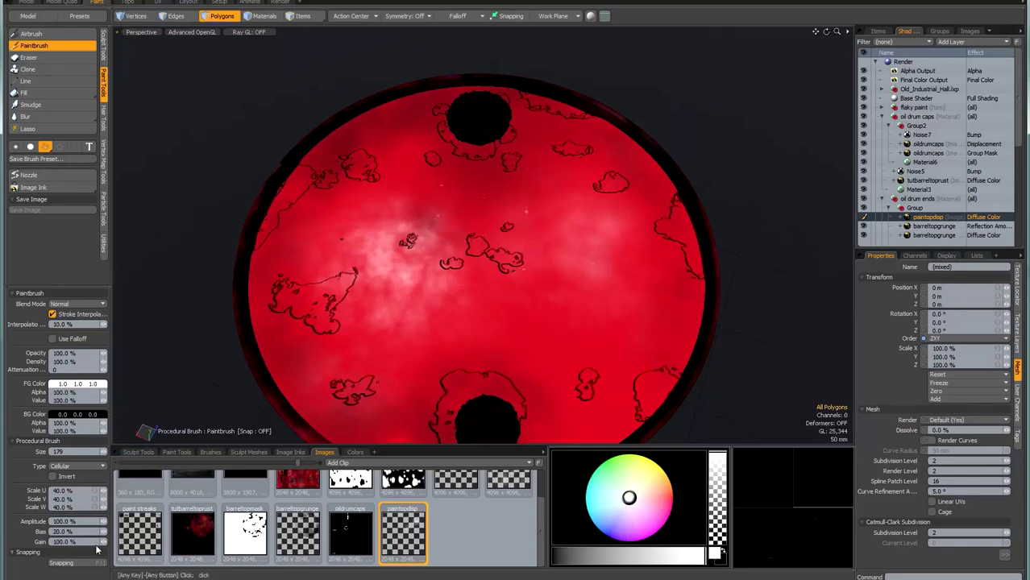
Set the brush gain to 60%, reduce its size to 135 and paint test strokes across the upper part of the lid
left_click_drag(86, 542, 27, 543)
type("60")
key("Return")
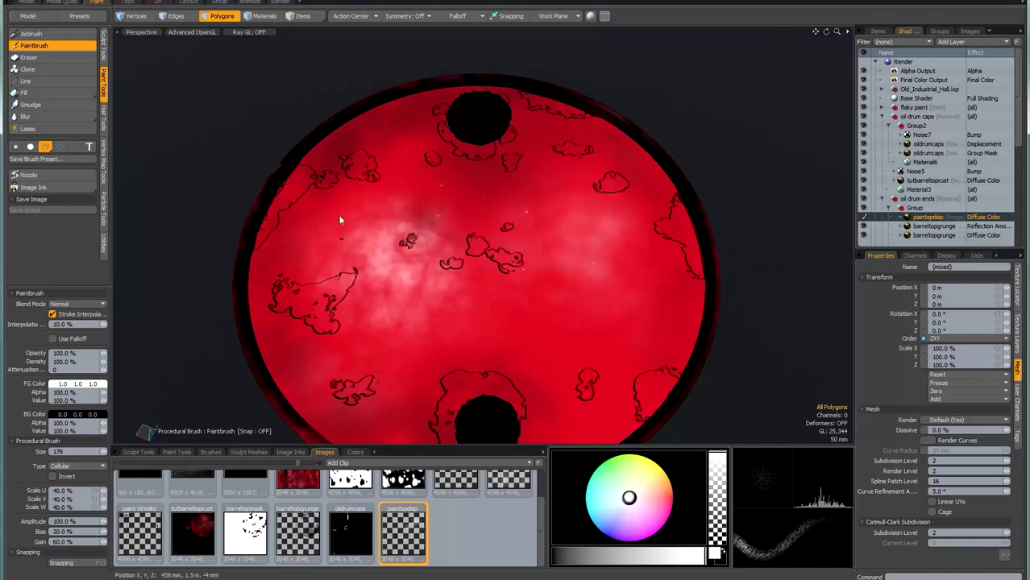
right_click_drag(550, 241, 550, 247)
mouse_move(476, 200)
left_mouse_down()
mouse_move(520, 209)
mouse_move(455, 195)
left_mouse_up()
left_click_drag(388, 191, 272, 250)
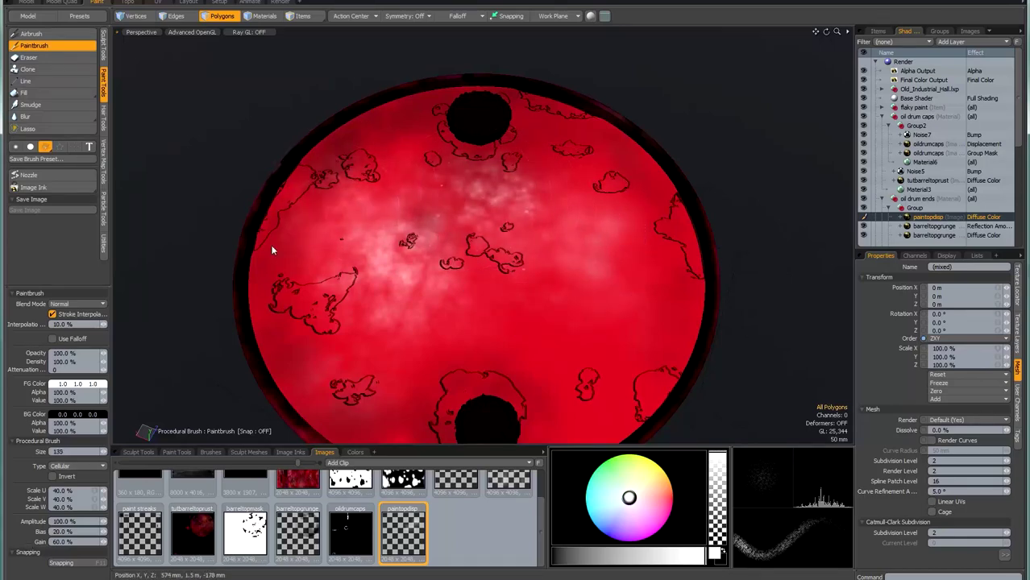
Set the procedural brush's amplitude to 200%
left_click(72, 522)
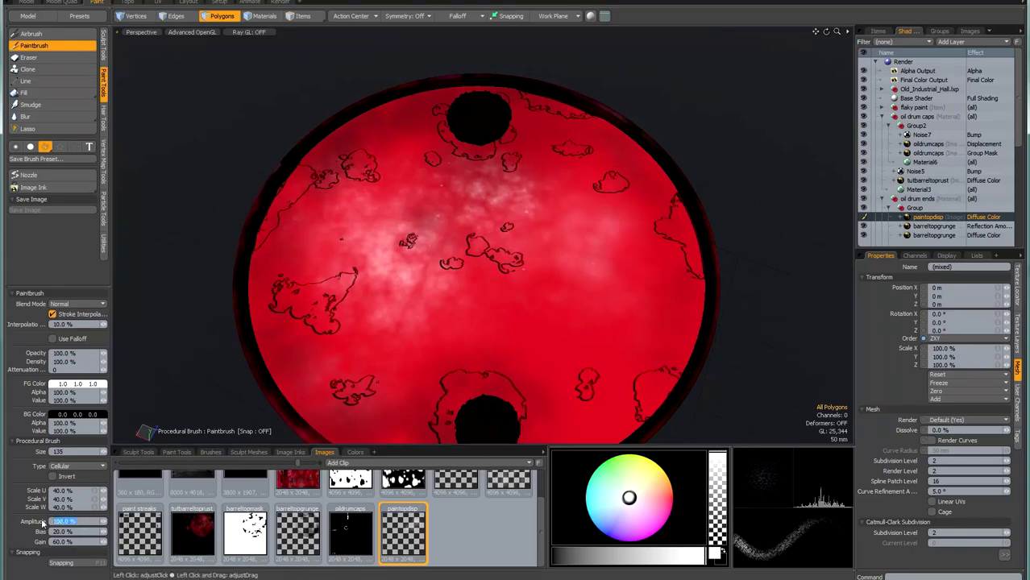
type("200")
key("Return")
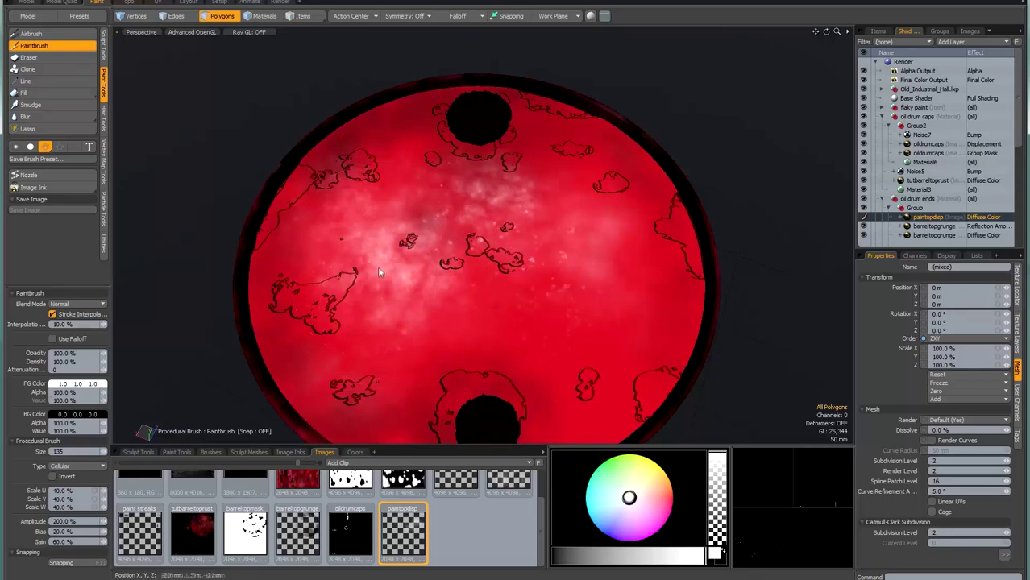
Reload the paintopdisp image to discard the test strokes painted on the lid
right_click(395, 538)
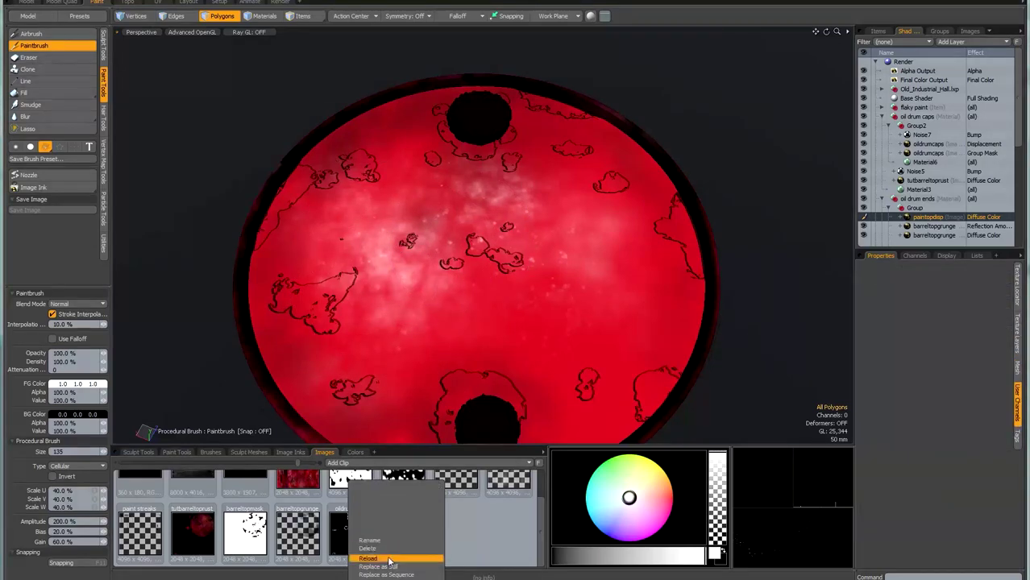
left_click(381, 560)
left_click(582, 279)
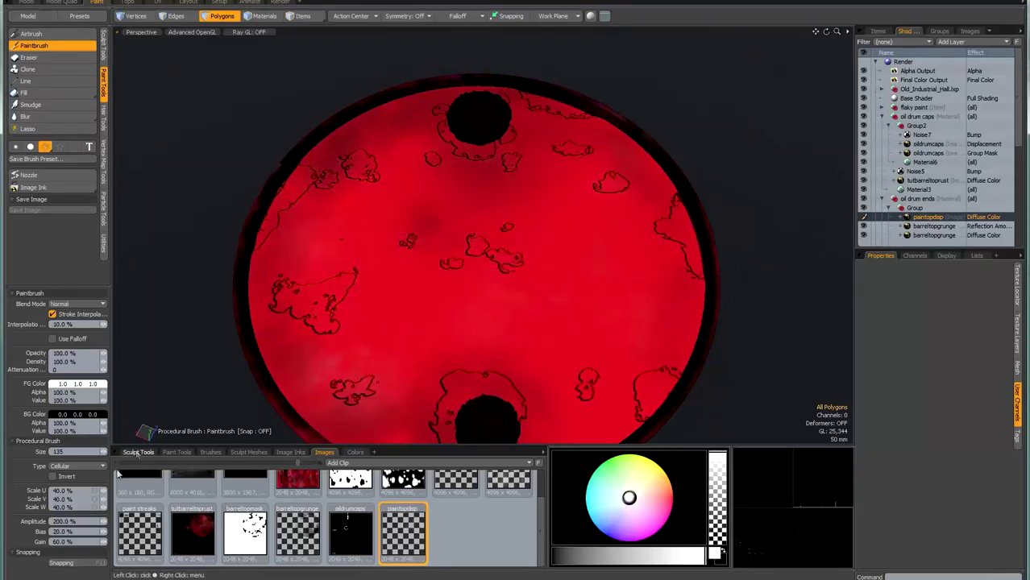
Set the procedural brush's bias to 40% and enable the Nozzle option for the Paintbrush
left_click_drag(76, 532, 32, 531)
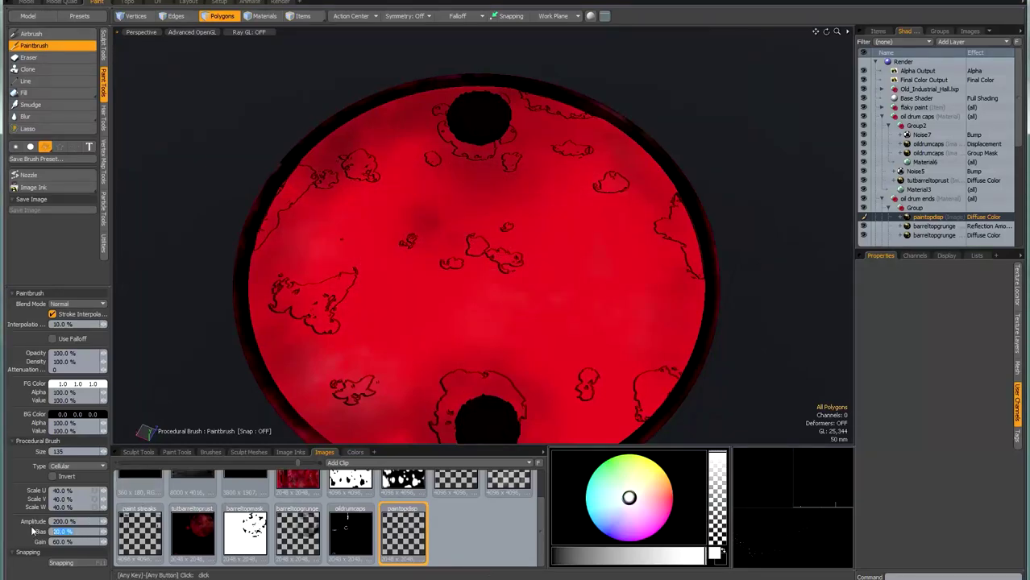
type("40")
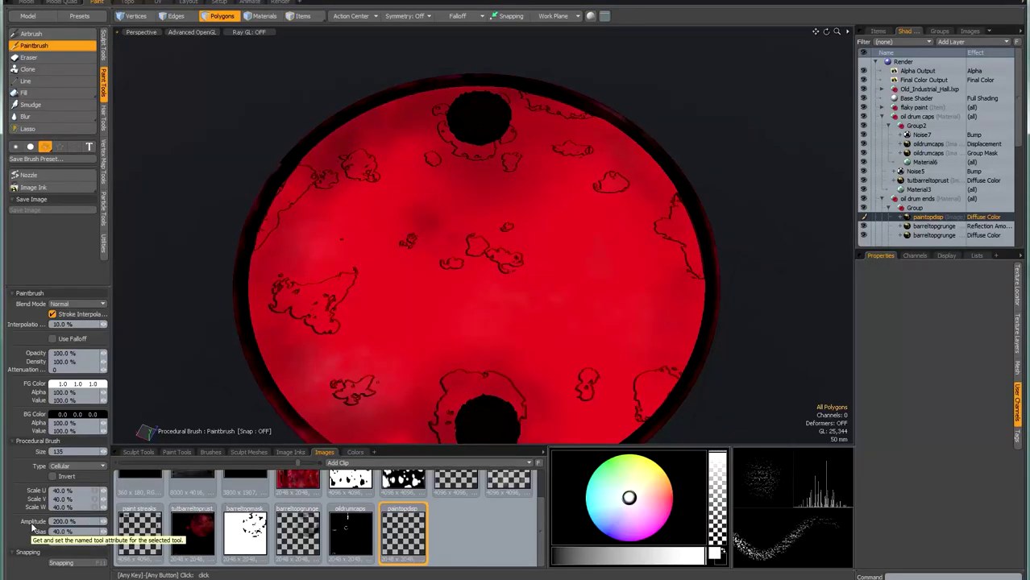
left_click_drag(488, 261, 483, 279, "alt")
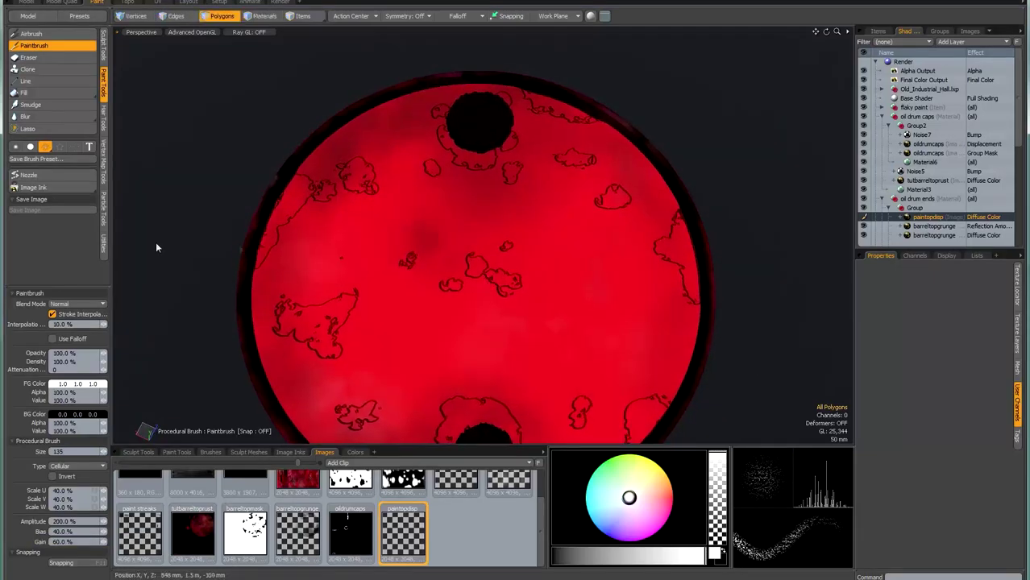
left_click(55, 175)
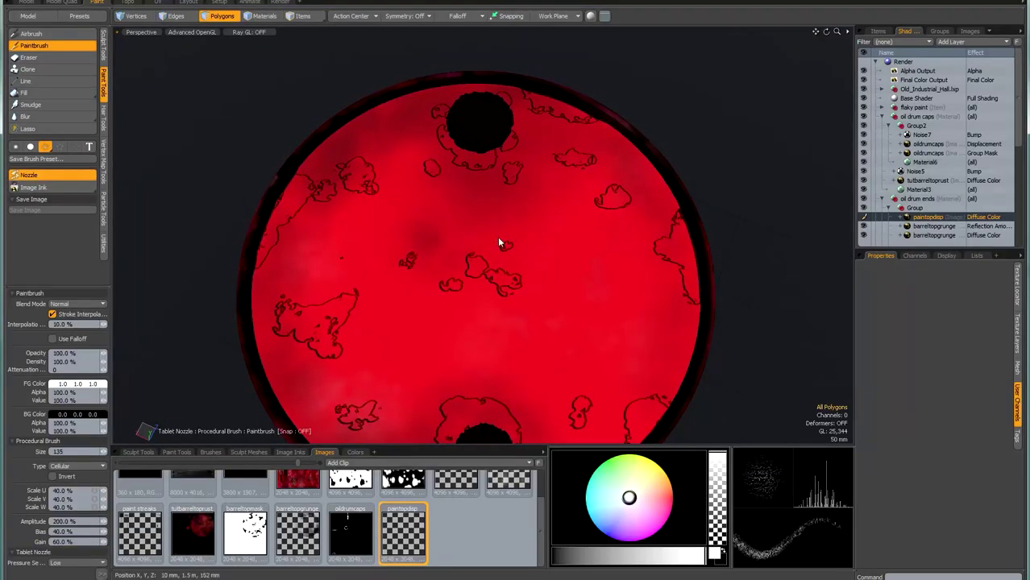
Try a brush stroke across the lid, undo it, and set the Paintbrush opacity to 50%
mouse_move(568, 266)
left_mouse_down()
mouse_move(575, 276)
mouse_move(446, 326)
left_mouse_up()
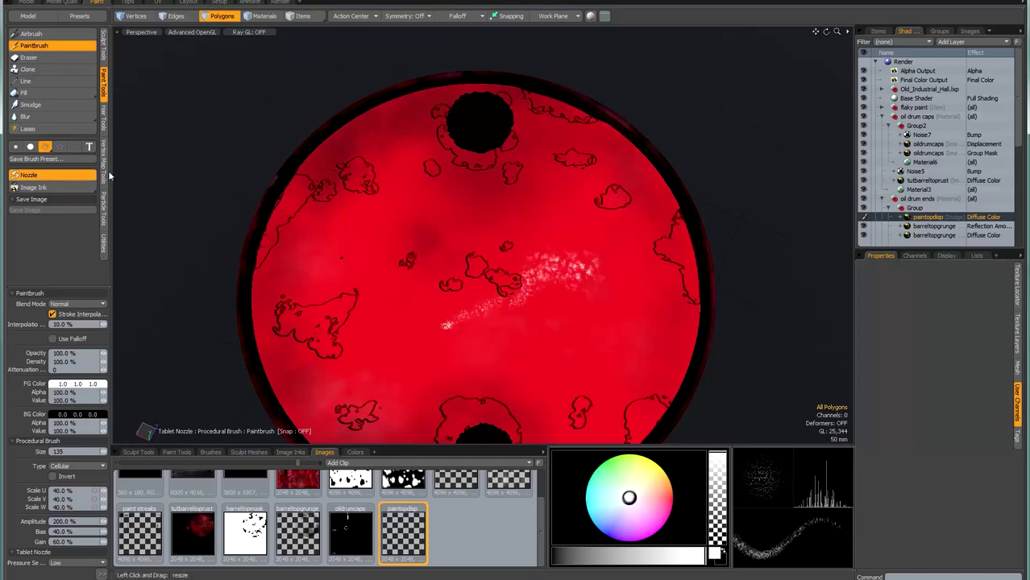
key("ctrl+z")
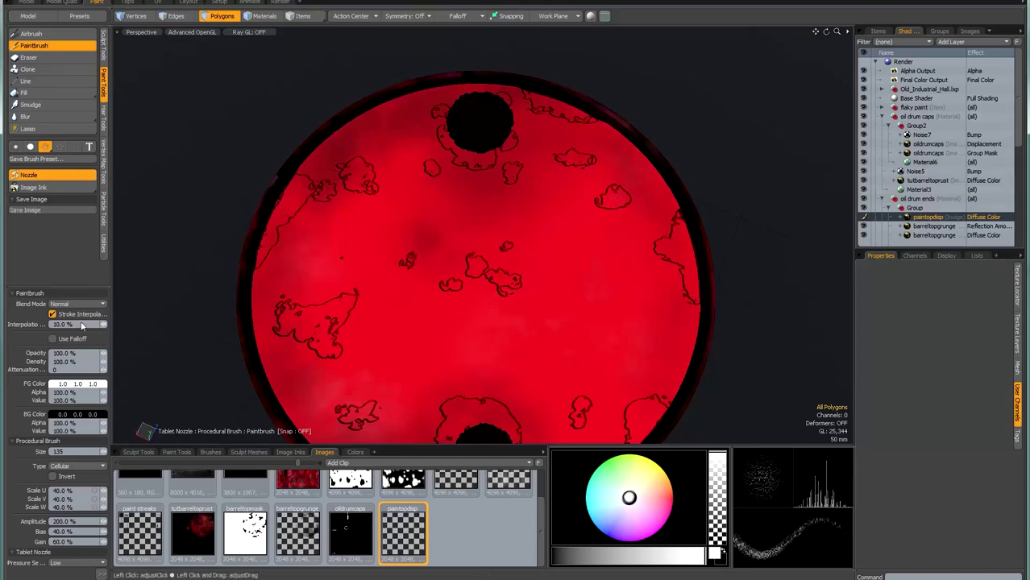
left_click(29, 354)
type("50")
key("Return")
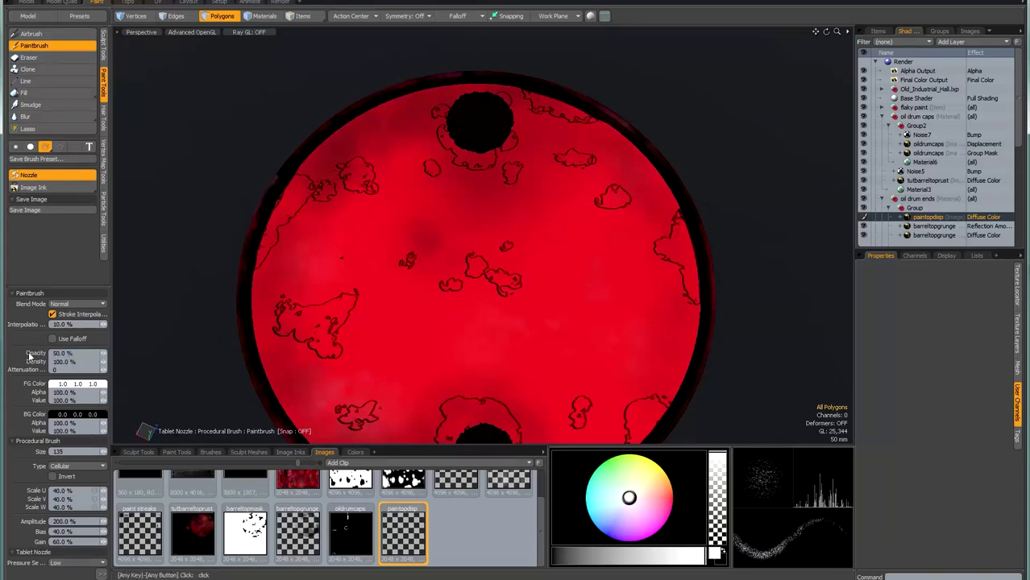
Enlarge the brush to size 236 and paint white cellular speckles over the whole drum lid
right_click_drag(518, 322, 522, 320)
mouse_move(552, 217)
left_mouse_down()
mouse_move(562, 274)
mouse_move(498, 332)
left_mouse_up()
mouse_move(351, 246)
left_mouse_down()
mouse_move(381, 195)
mouse_move(484, 154)
mouse_move(637, 217)
mouse_move(548, 379)
mouse_move(565, 403)
left_mouse_up()
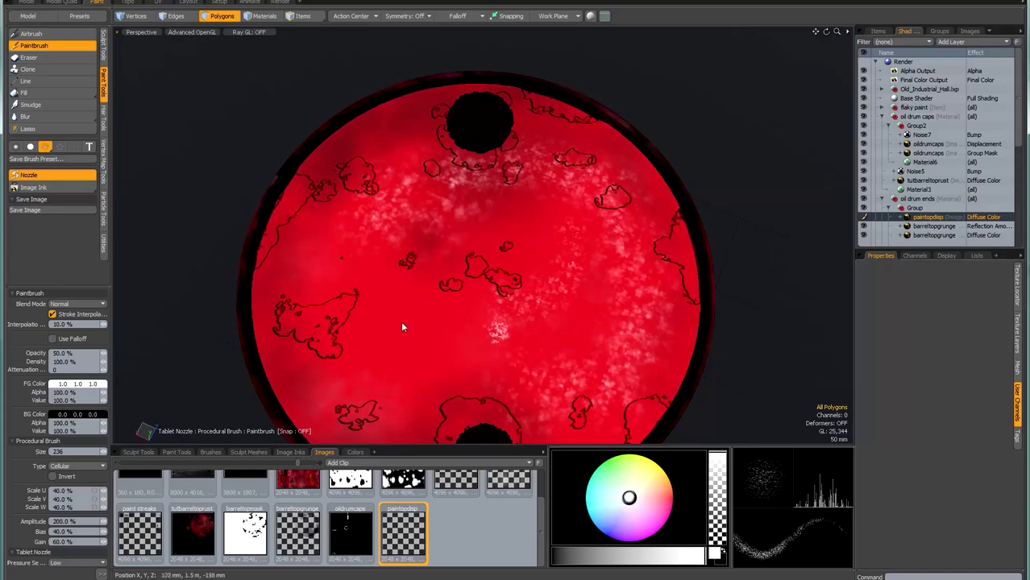
mouse_move(381, 367)
left_mouse_down("alt")
mouse_move(388, 310)
mouse_move(373, 252)
mouse_move(329, 292)
mouse_move(306, 184)
mouse_move(363, 102)
mouse_move(440, 118)
left_mouse_up("alt")
mouse_move(497, 253)
left_mouse_down()
mouse_move(460, 240)
mouse_move(413, 274)
mouse_move(546, 346)
left_mouse_up()
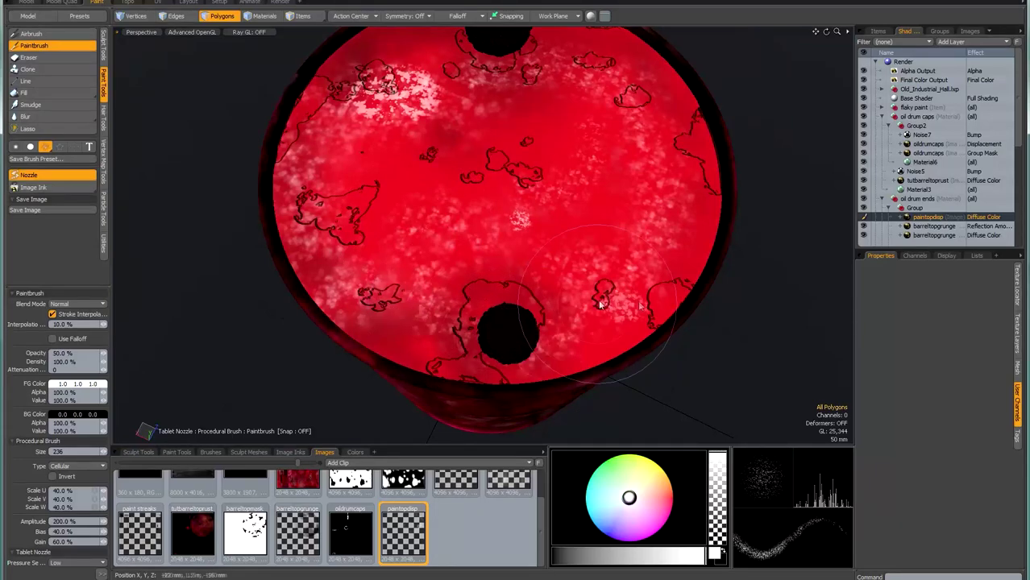
left_click_drag(582, 235, 533, 270, "alt")
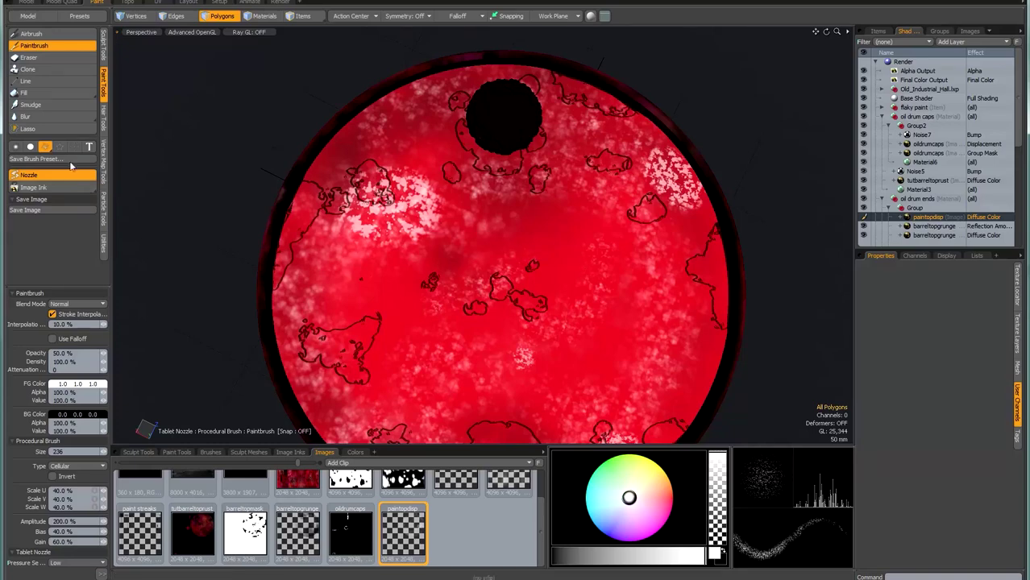
Thin out the white speckles across the drum lid with the Eraser, reducing the brush size to 30
left_click(29, 57)
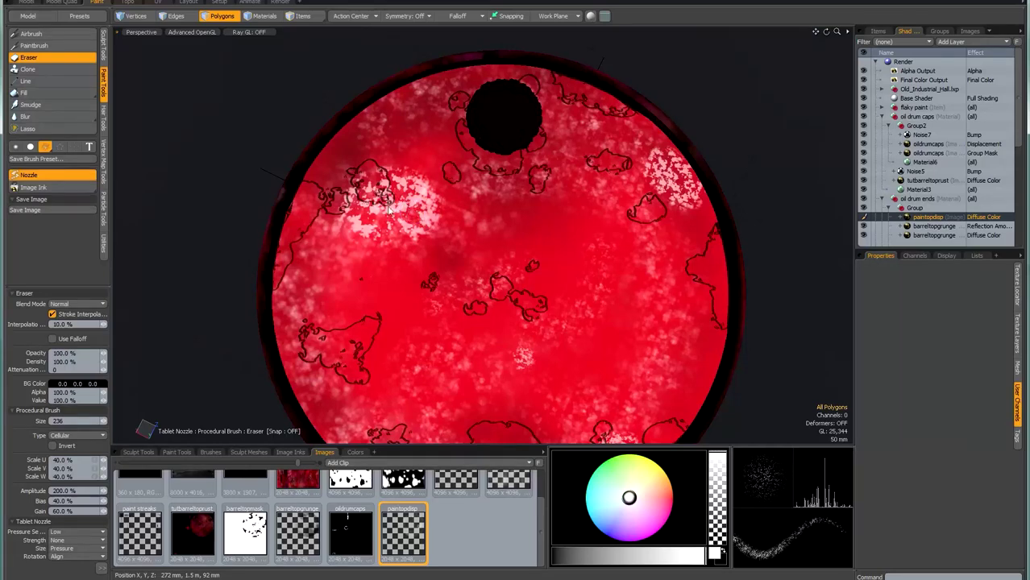
mouse_move(395, 218)
left_mouse_down()
mouse_move(375, 218)
mouse_move(426, 216)
mouse_move(411, 181)
mouse_move(346, 216)
mouse_move(391, 196)
mouse_move(420, 221)
mouse_move(403, 231)
mouse_move(390, 205)
mouse_move(349, 223)
mouse_move(388, 190)
mouse_move(401, 228)
mouse_move(352, 233)
mouse_move(328, 277)
mouse_move(321, 360)
mouse_move(476, 347)
mouse_move(523, 355)
mouse_move(492, 362)
left_mouse_up()
mouse_move(486, 210)
left_mouse_down()
mouse_move(487, 254)
mouse_move(601, 184)
mouse_move(669, 174)
mouse_move(667, 199)
mouse_move(681, 174)
mouse_move(657, 181)
mouse_move(600, 133)
mouse_move(629, 224)
left_mouse_up()
mouse_move(649, 259)
left_mouse_down()
mouse_move(663, 287)
mouse_move(611, 430)
mouse_move(637, 383)
left_mouse_up()
scroll(553, 297, "down", 5)
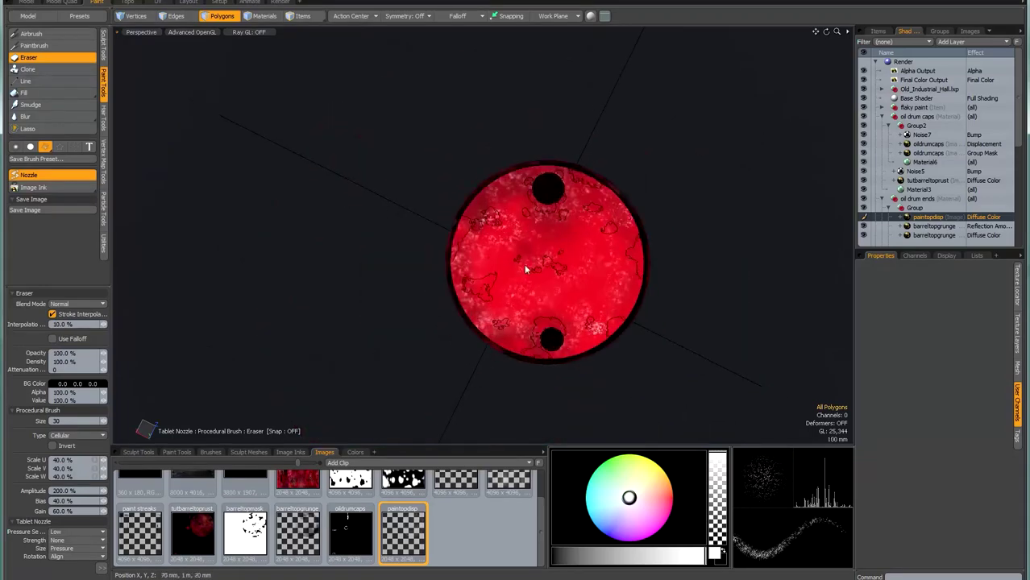
mouse_move(500, 219)
left_mouse_down()
mouse_move(488, 324)
mouse_move(558, 320)
left_mouse_up()
mouse_move(546, 205)
left_mouse_down()
mouse_move(606, 240)
mouse_move(560, 280)
mouse_move(498, 295)
mouse_move(537, 216)
left_mouse_up()
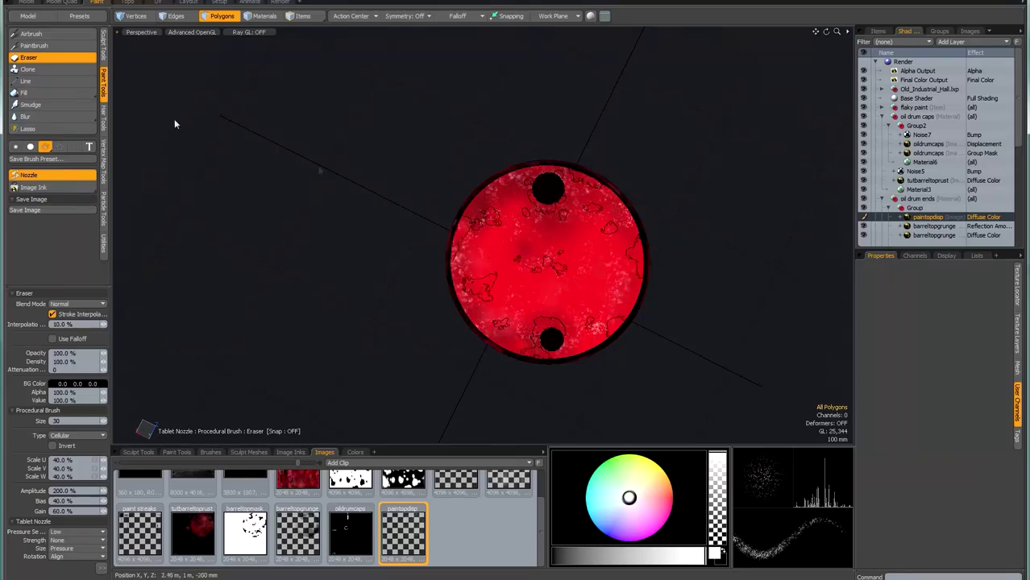
Airbrush white cellular speckles back over the drum lid with the size 30 brush at 50% opacity
left_click(55, 35)
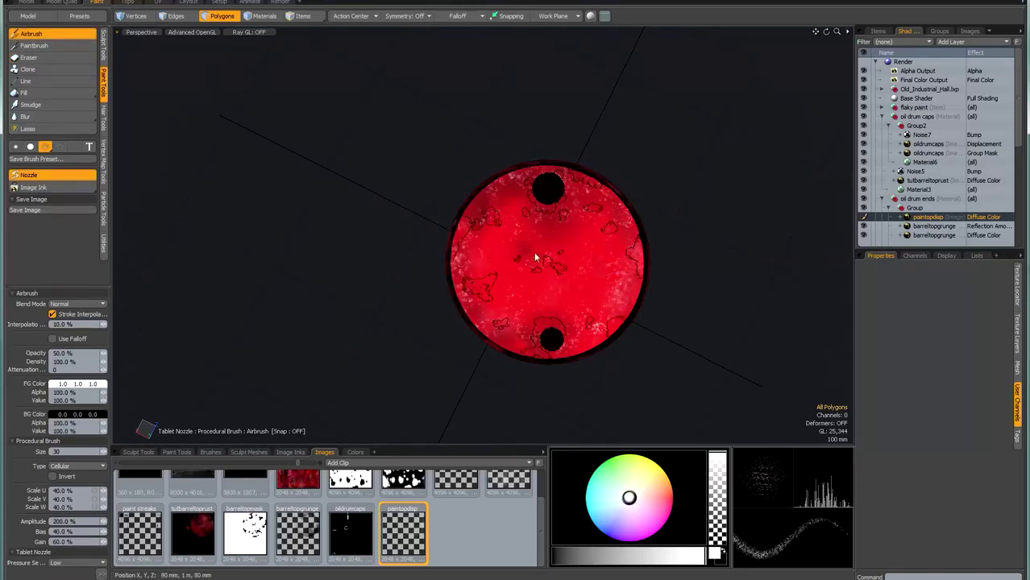
left_click_drag(485, 230, 491, 262)
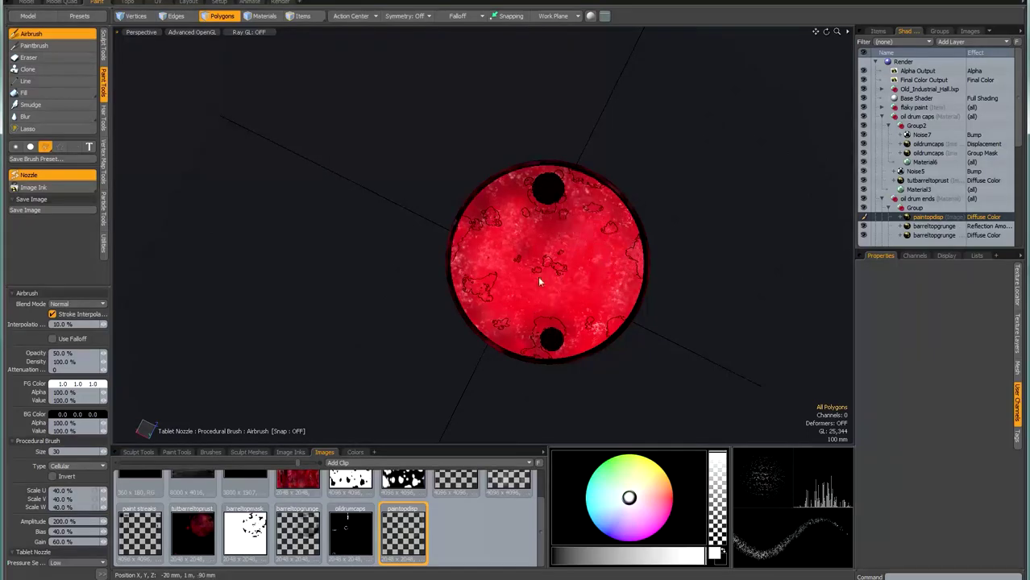
scroll(536, 290, "up", 3)
scroll(536, 291, "up", 3)
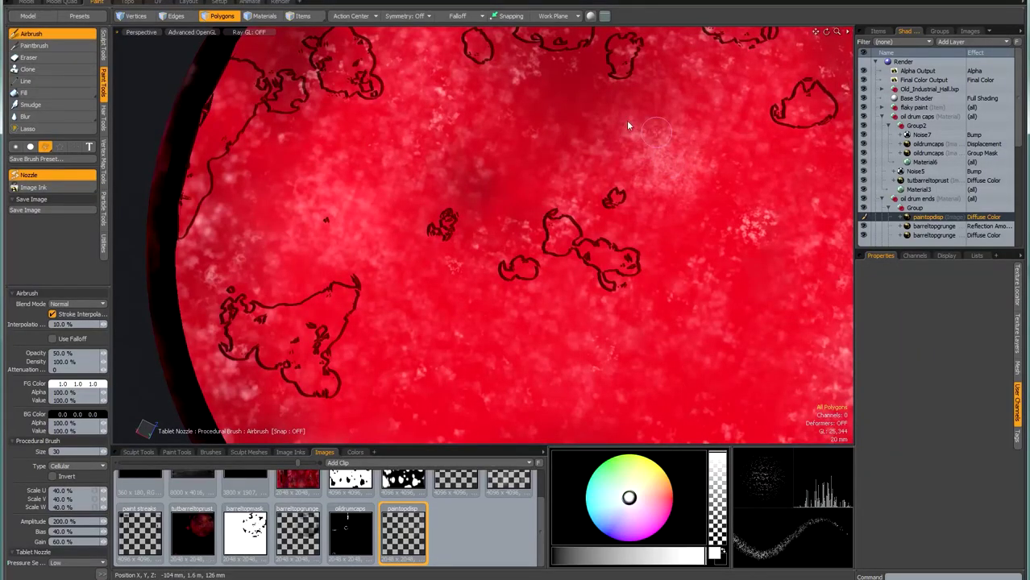
scroll(322, 231, "down", 5)
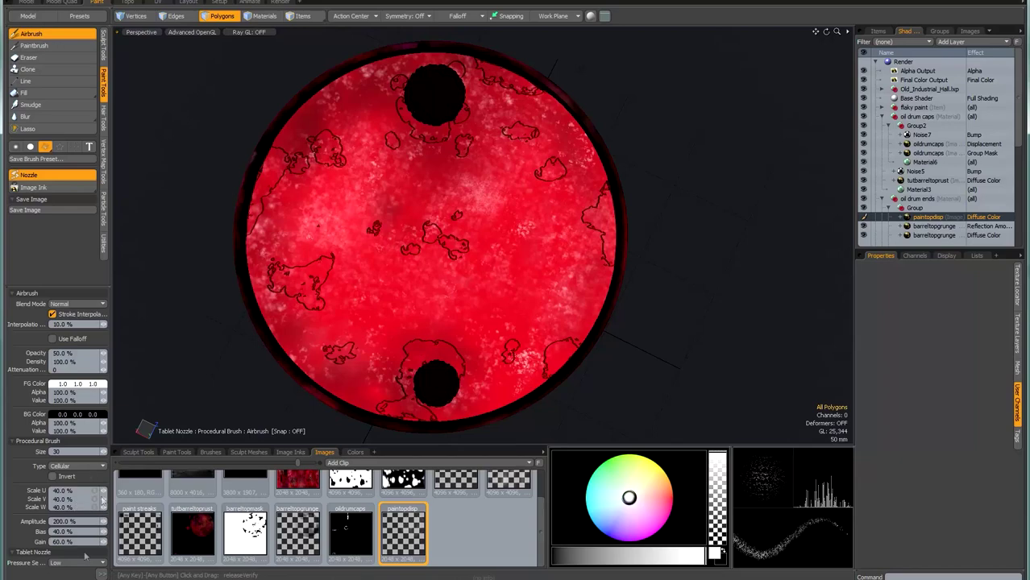
Set the procedural brush's gain to 100% and break up the lid's speckles with alternating Eraser and Airbrush strokes
type("10")
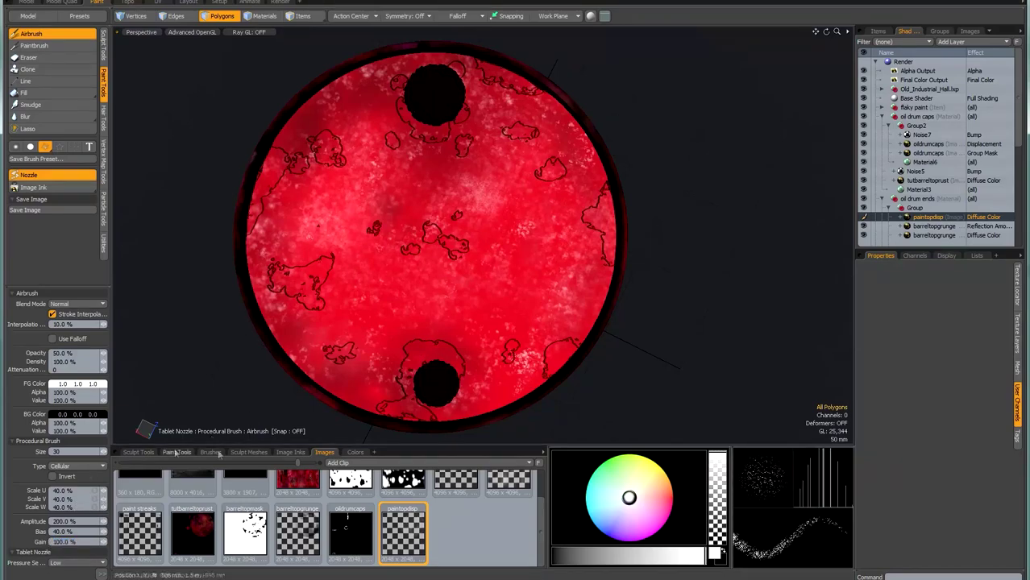
left_click(29, 58)
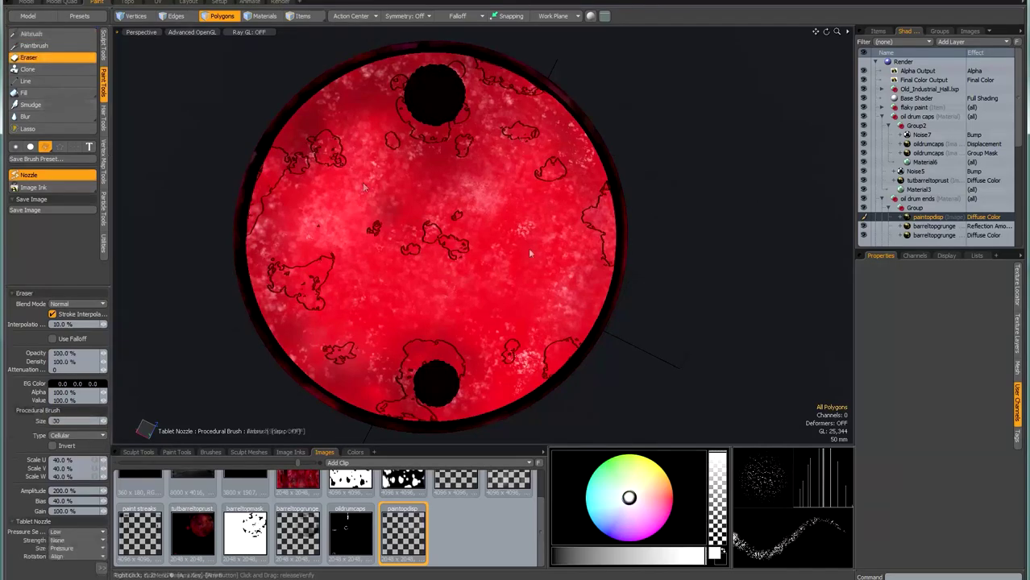
left_click_drag(531, 363, 523, 349)
left_click_drag(504, 221, 426, 174)
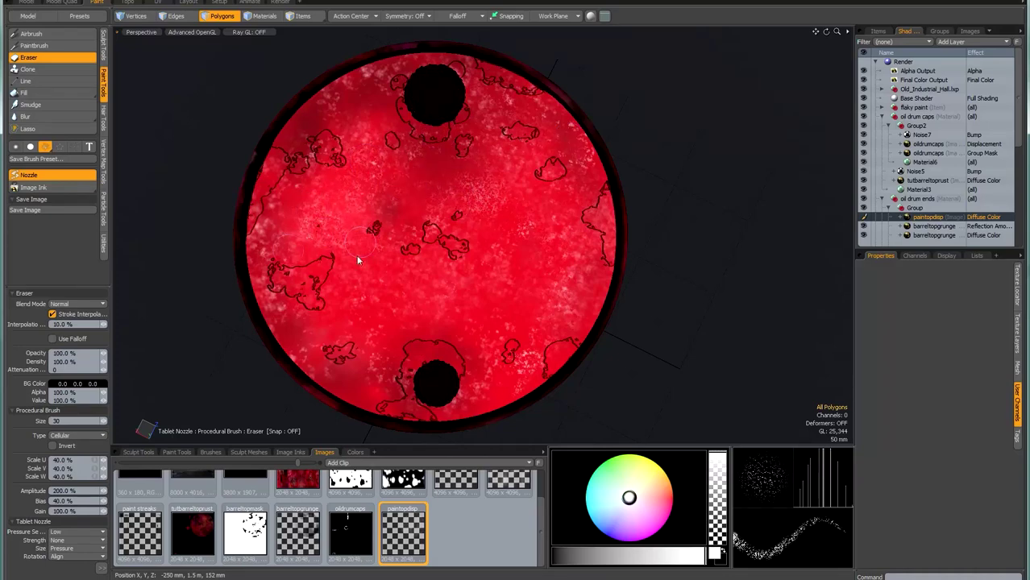
left_click(32, 34)
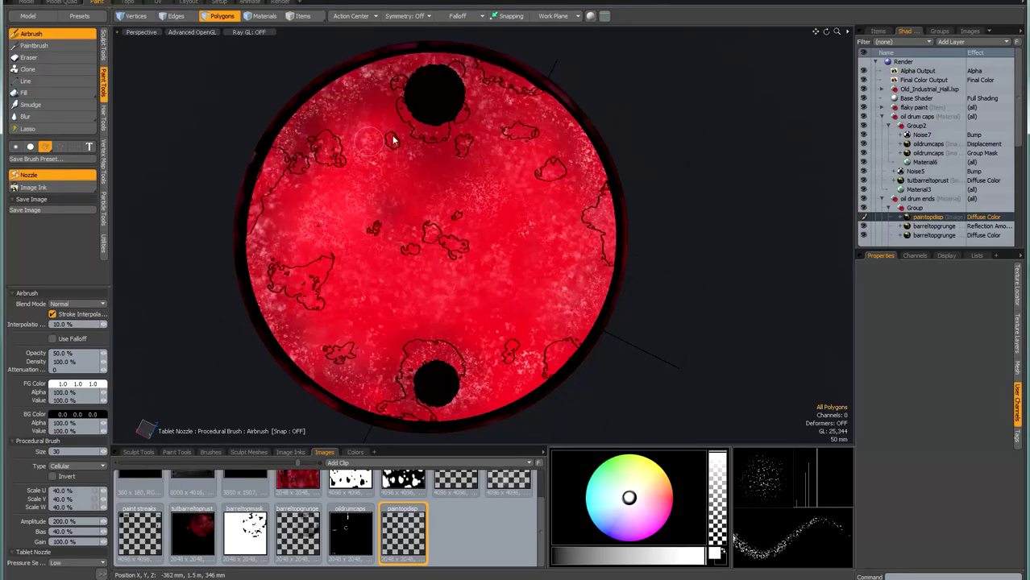
left_click(52, 33)
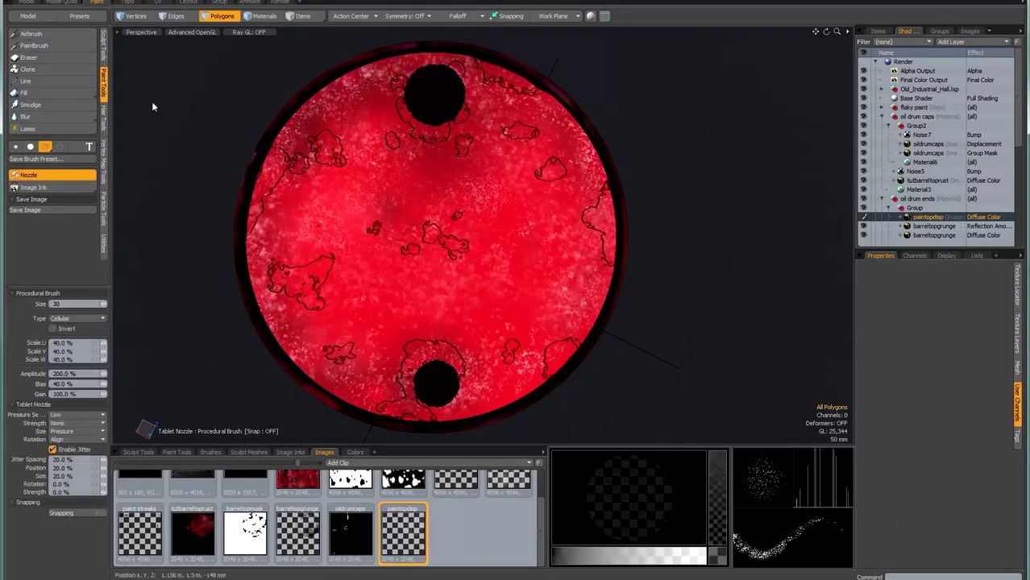
Change the paintopdisp layer's effect from Diffuse Color to Displacement and invert the layer
left_click(282, 2)
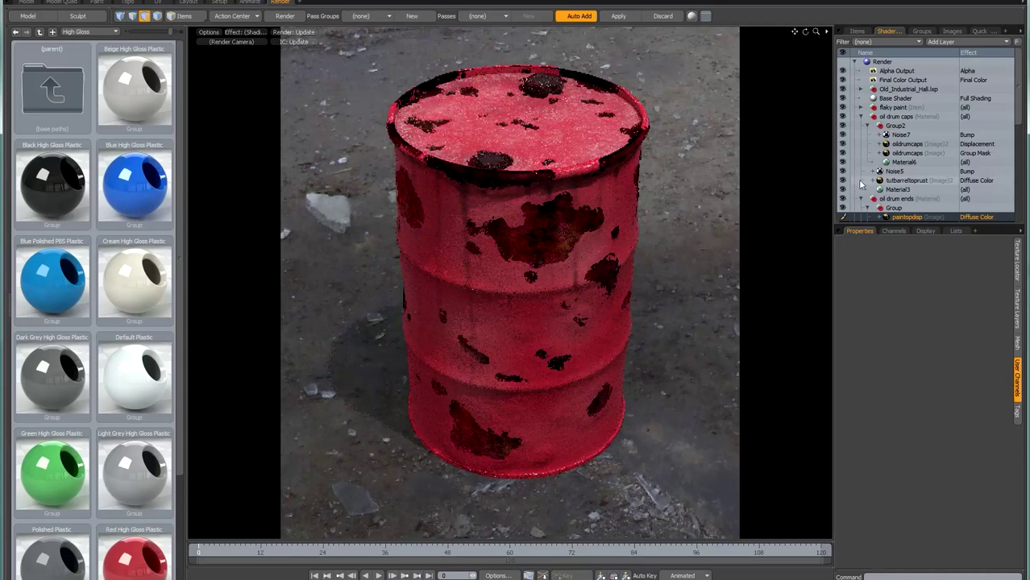
scroll(972, 170, "down", 3)
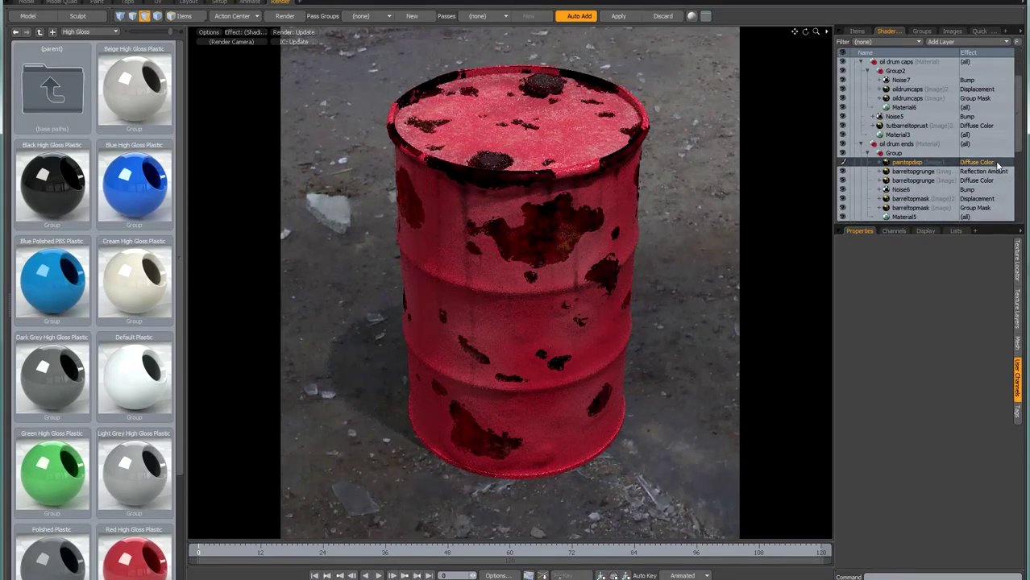
left_click(998, 165)
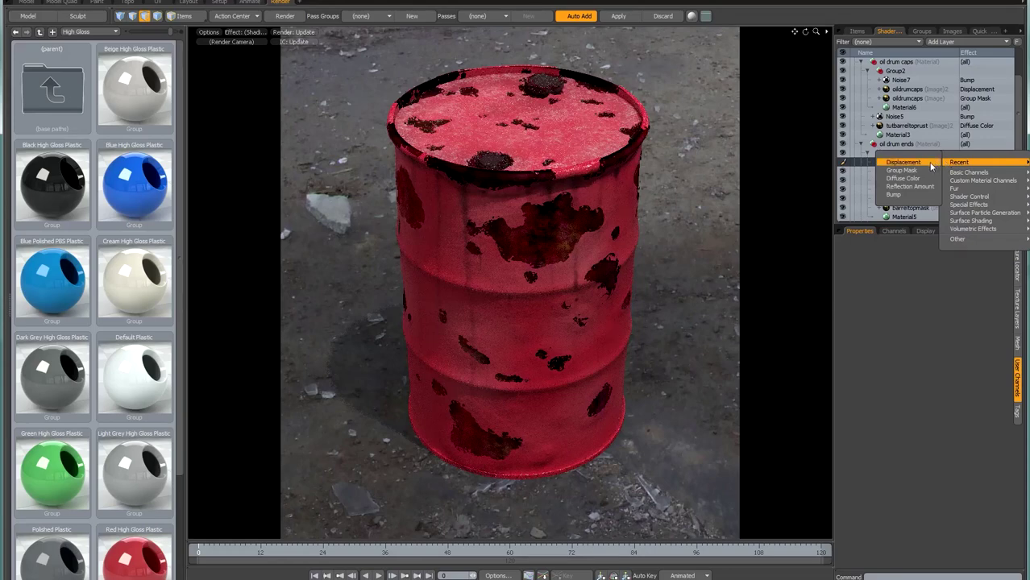
left_click(927, 164)
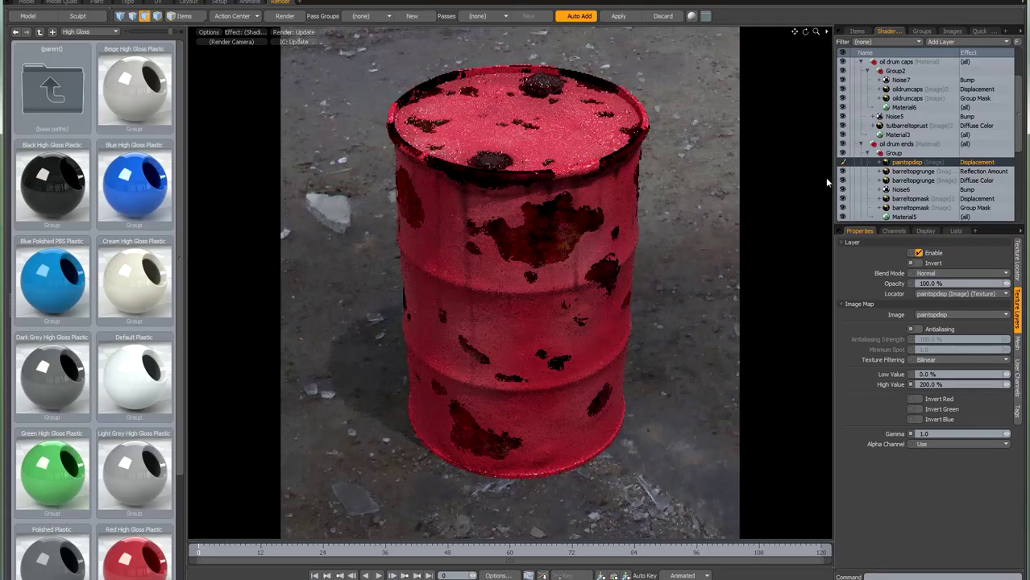
left_click(919, 263)
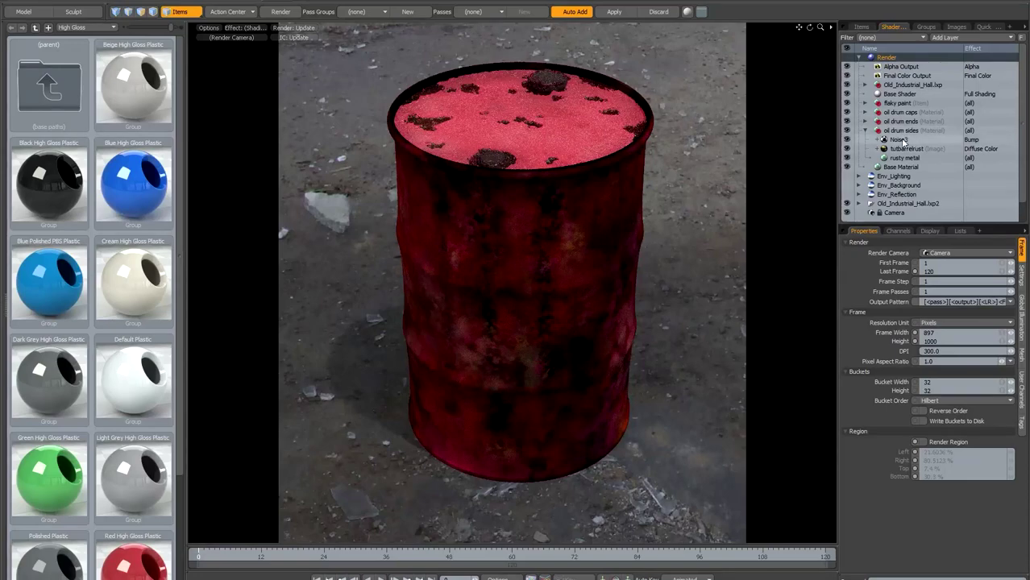
In the oil drum sides material, hide the tutbarrelrust layer and add the image Rust0185_1_L.jpg with its gamma set to 1.0/2.2
left_click(901, 140)
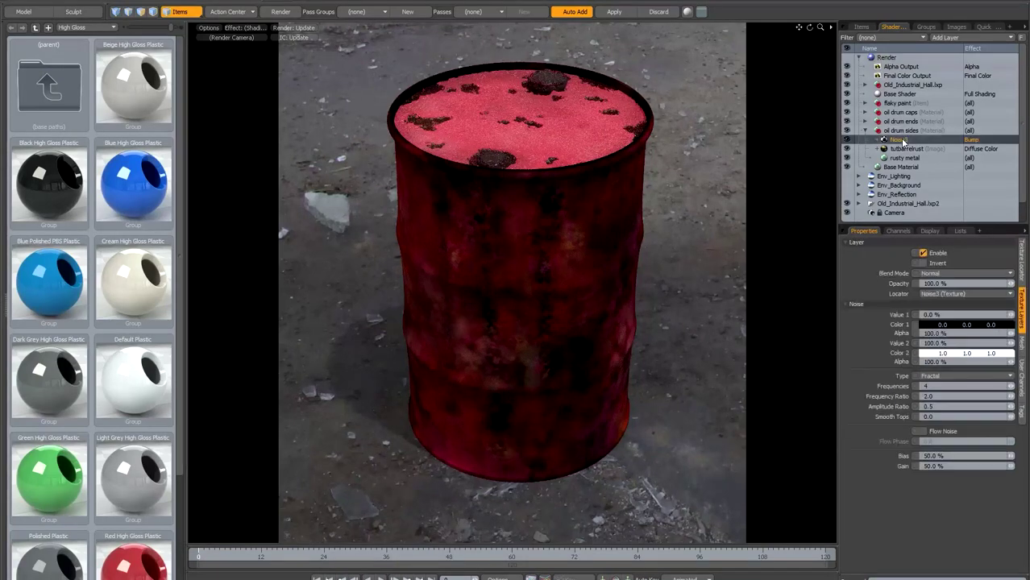
left_click(847, 149)
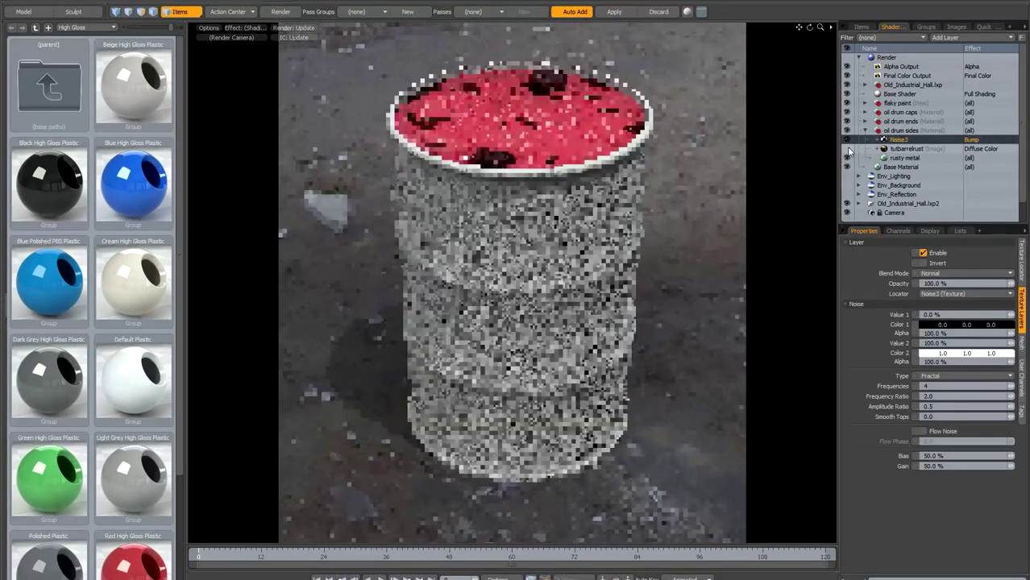
left_click(947, 37)
left_click(887, 41)
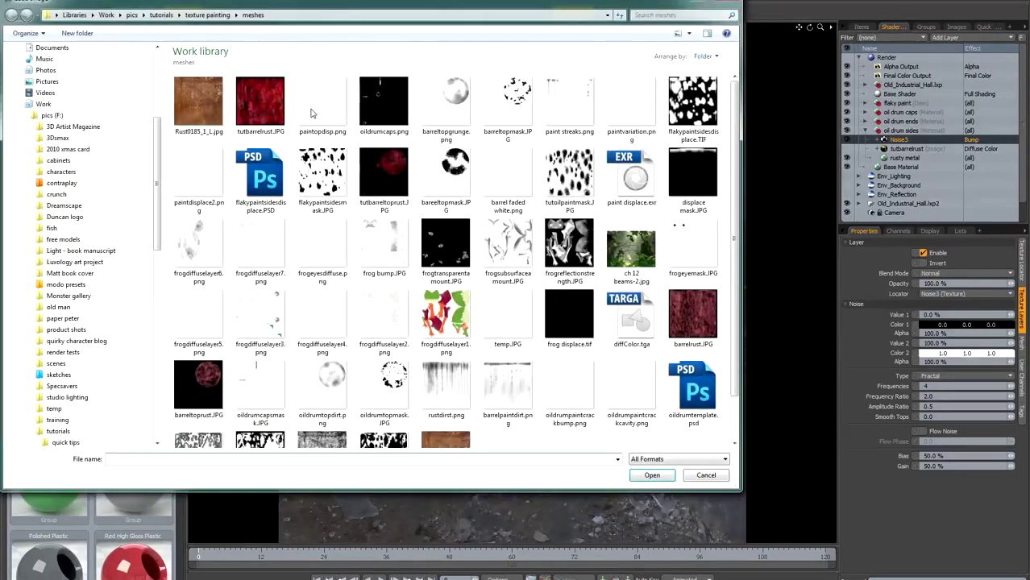
double_click(221, 101)
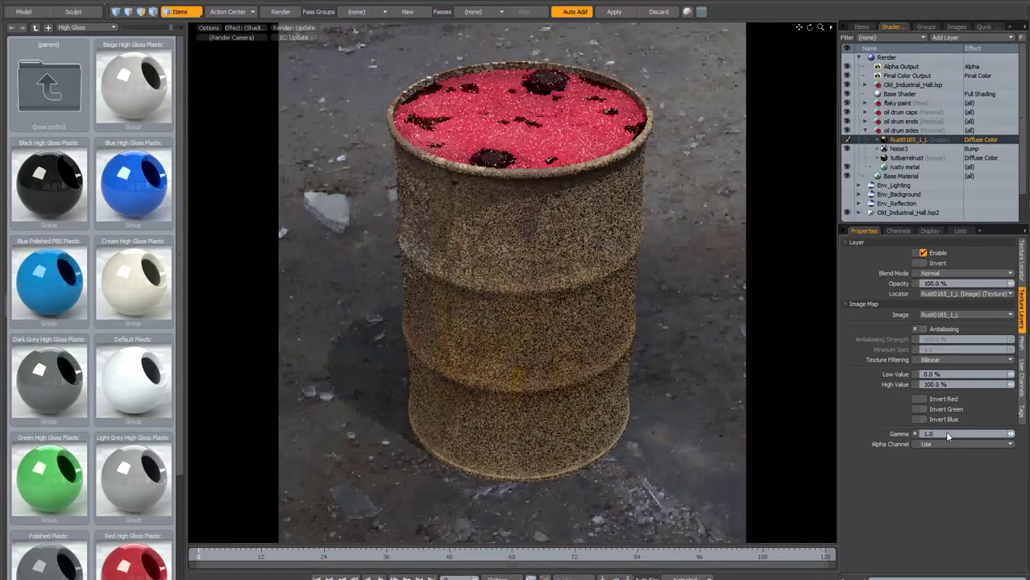
type("/2.2")
key("Return")
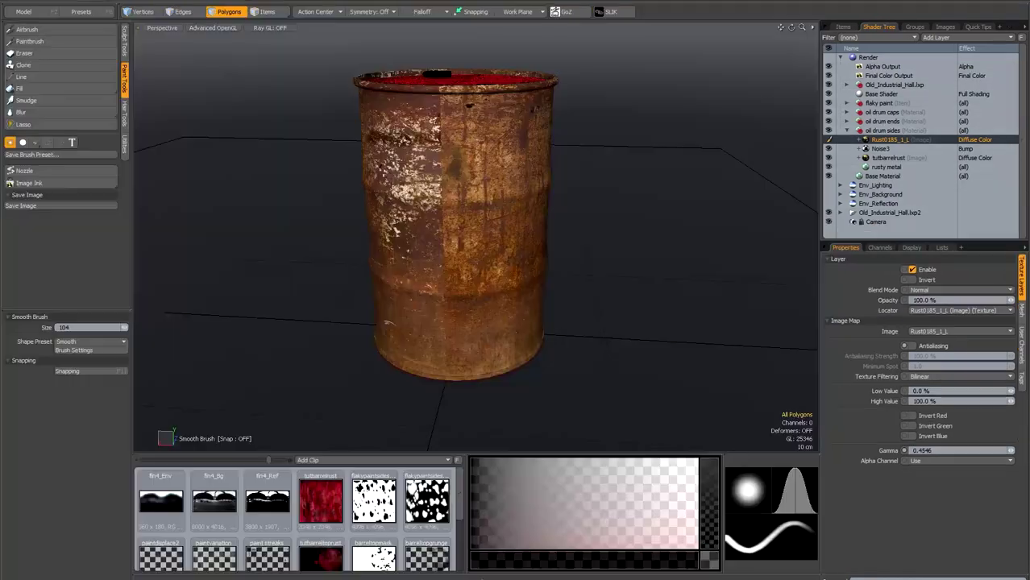
Clone rust texture over the vertical seam on the drum's side using view projection and brush size 94
left_click(56, 65)
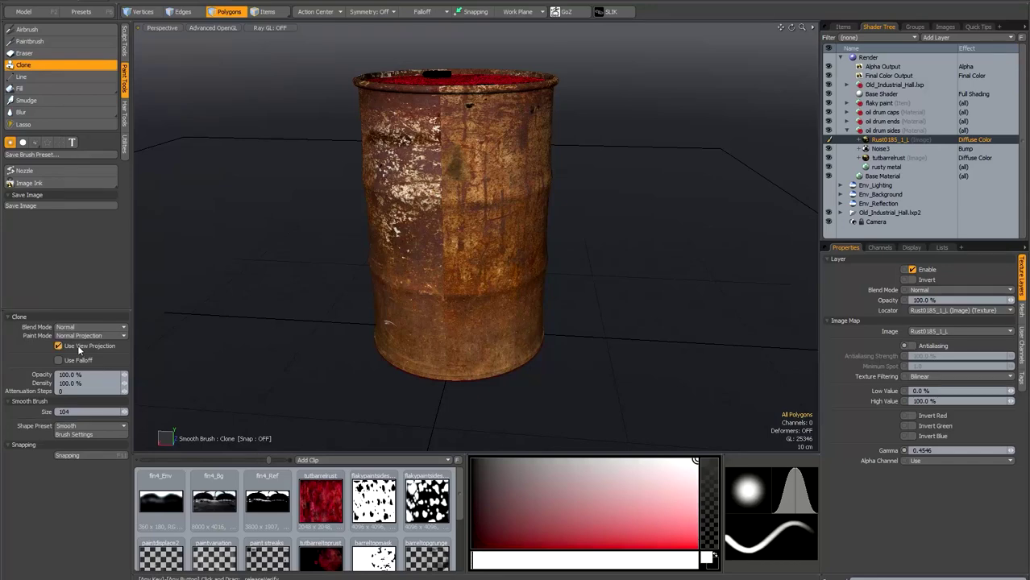
scroll(439, 183, "up", 3)
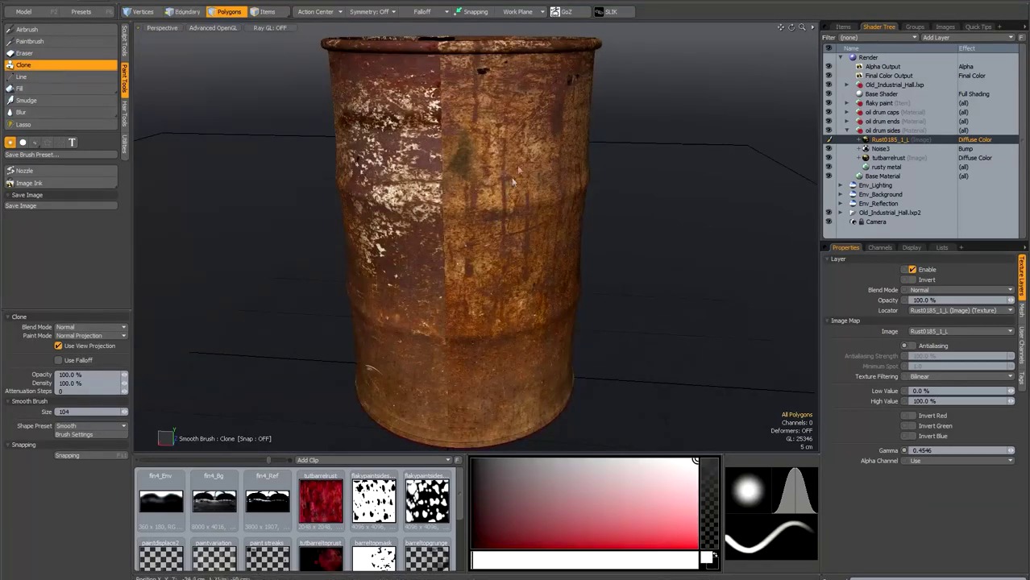
mouse_move(522, 160)
right_mouse_down()
mouse_move(542, 155)
mouse_move(517, 151)
right_mouse_up()
mouse_move(440, 171)
left_mouse_down()
mouse_move(442, 187)
mouse_move(444, 146)
mouse_move(443, 272)
left_mouse_up()
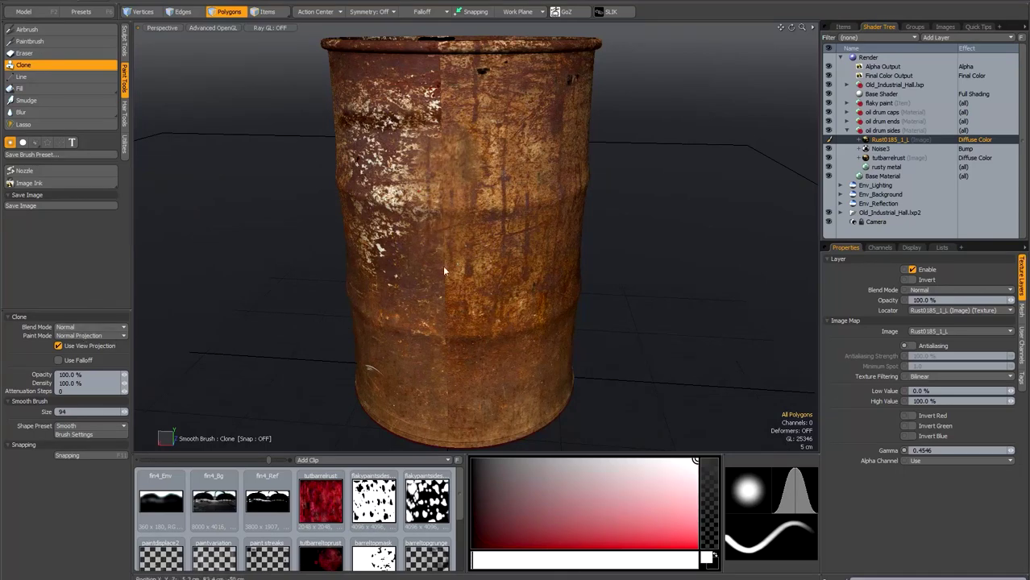
mouse_move(450, 331)
left_mouse_down()
mouse_move(445, 420)
mouse_move(447, 394)
left_mouse_up()
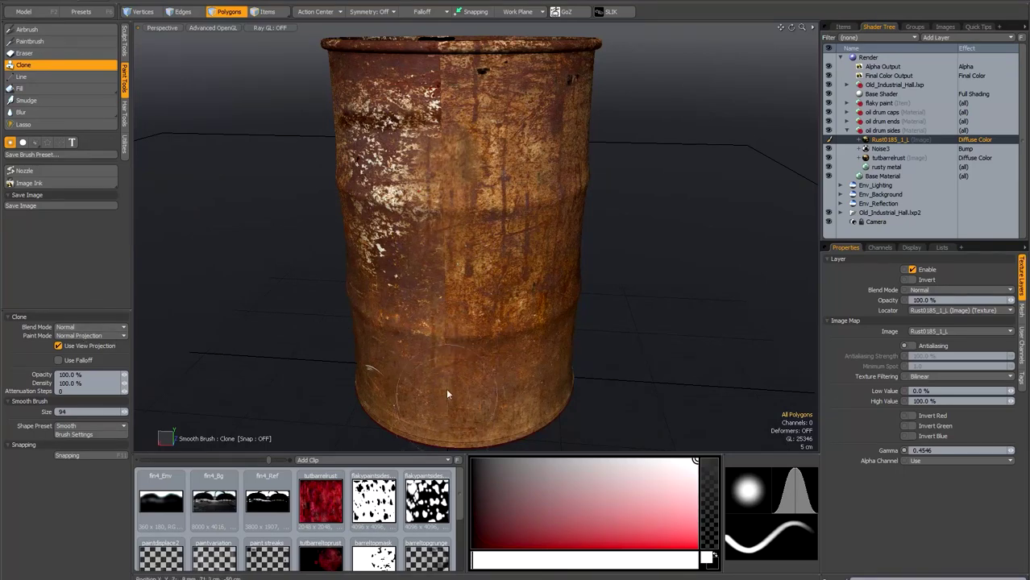
mouse_move(434, 114)
left_mouse_down()
mouse_move(434, 74)
mouse_move(439, 116)
mouse_move(437, 78)
mouse_move(438, 95)
left_mouse_up()
left_click_drag(273, 250, 295, 240, "alt")
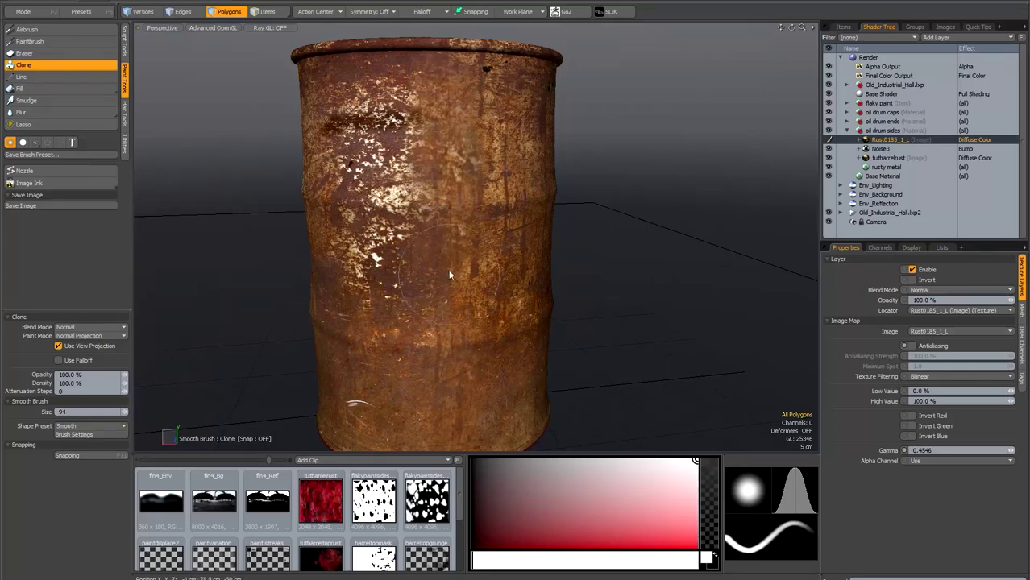
Examine the cloned seam and the surrounding rust on the drum's side from several angles and distances
left_click_drag(475, 281, 448, 274, "alt")
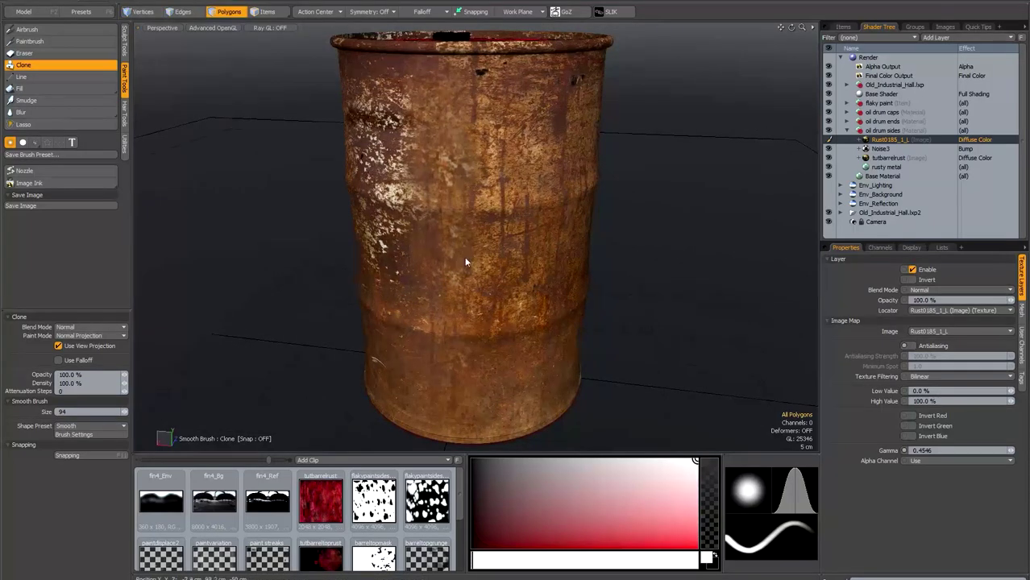
scroll(466, 255, "down", 2)
scroll(467, 256, "up", 1)
scroll(482, 214, "down", 1)
scroll(484, 258, "down", 2)
scroll(488, 260, "up", 4)
left_click_drag(490, 237, 470, 244, "alt")
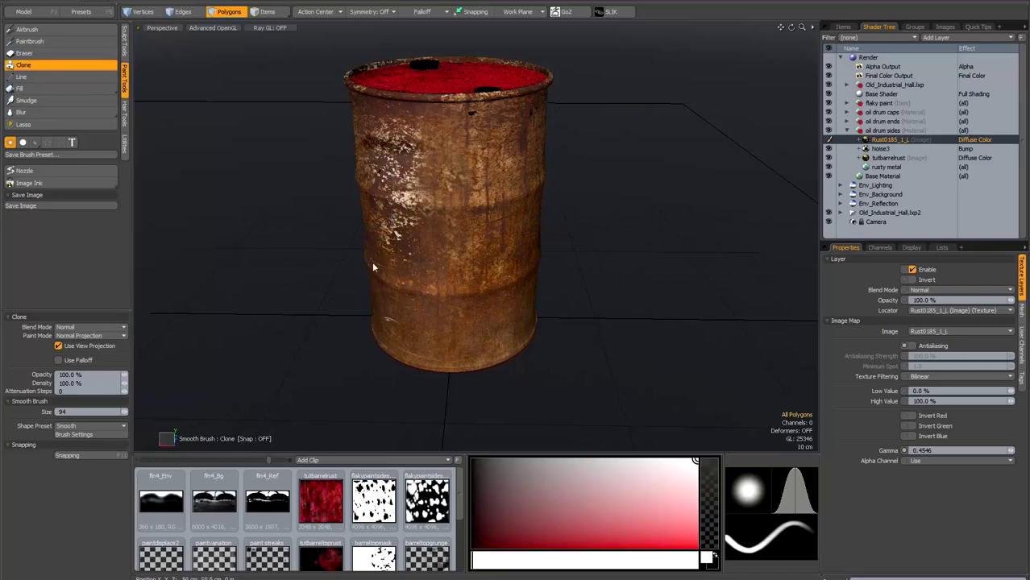
mouse_move(466, 249)
left_mouse_down("alt")
mouse_move(380, 243)
mouse_move(535, 259)
mouse_move(446, 214)
mouse_move(453, 242)
left_mouse_up("alt")
scroll(453, 241, "up", 2)
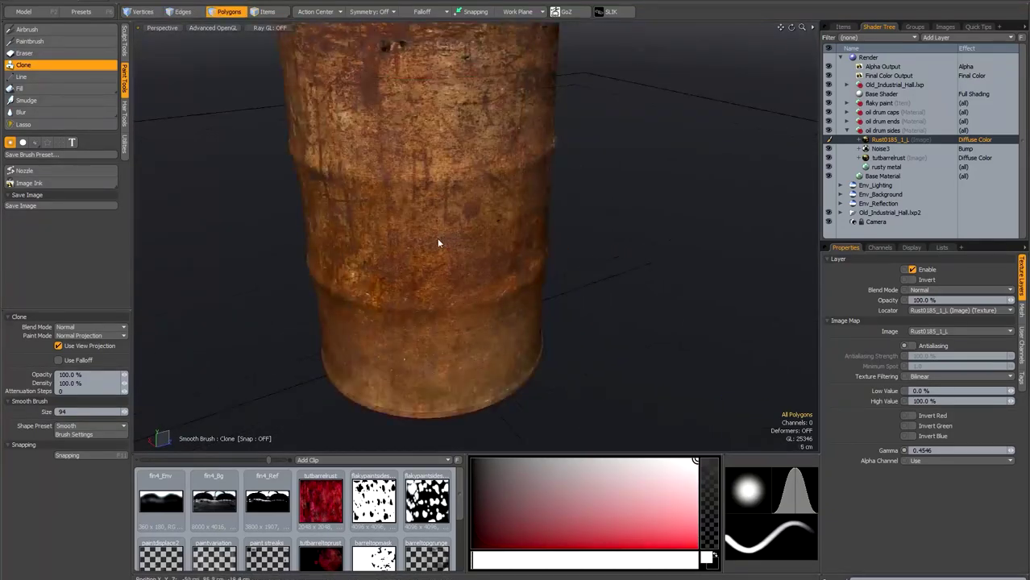
Try cloning rust onto the drum's side with Use View Projection turned off
left_click(58, 346)
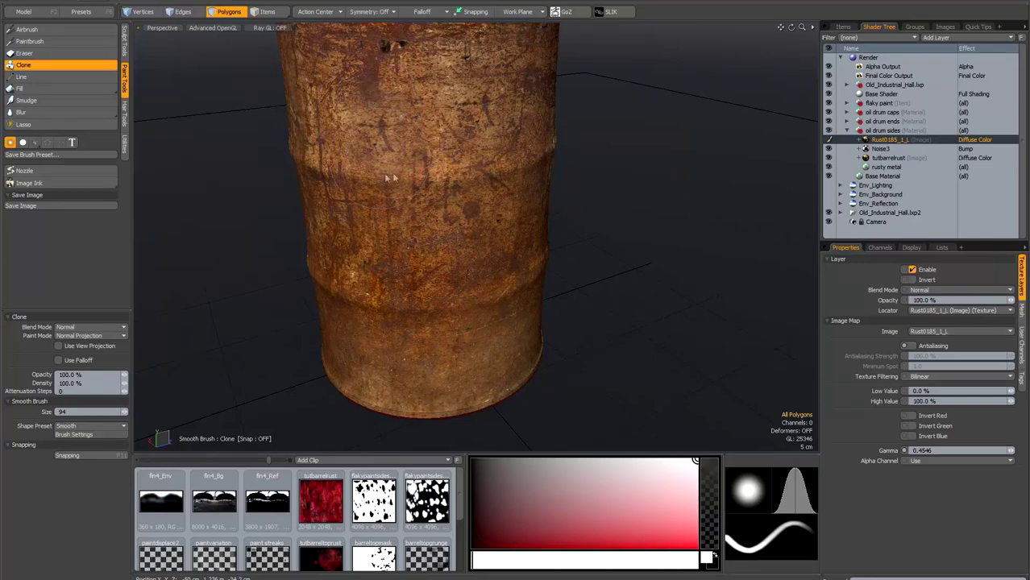
left_click_drag(334, 194, 430, 192, "alt")
mouse_move(290, 218)
left_mouse_down("alt")
mouse_move(372, 213)
mouse_move(408, 178)
mouse_move(410, 209)
mouse_move(398, 209)
left_mouse_up("alt")
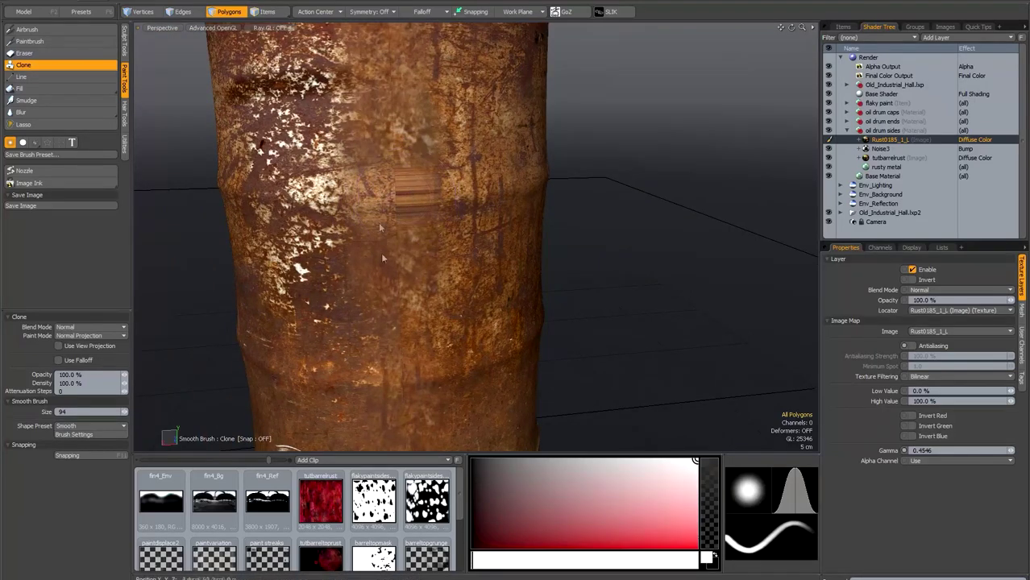
Re-enable Use View Projection and clone clean rust over the streaked patch near the drum's seam
left_click(59, 346)
mouse_move(401, 177)
left_mouse_down()
mouse_move(392, 227)
mouse_move(370, 199)
mouse_move(404, 254)
left_mouse_up()
scroll(404, 258, "down", 2)
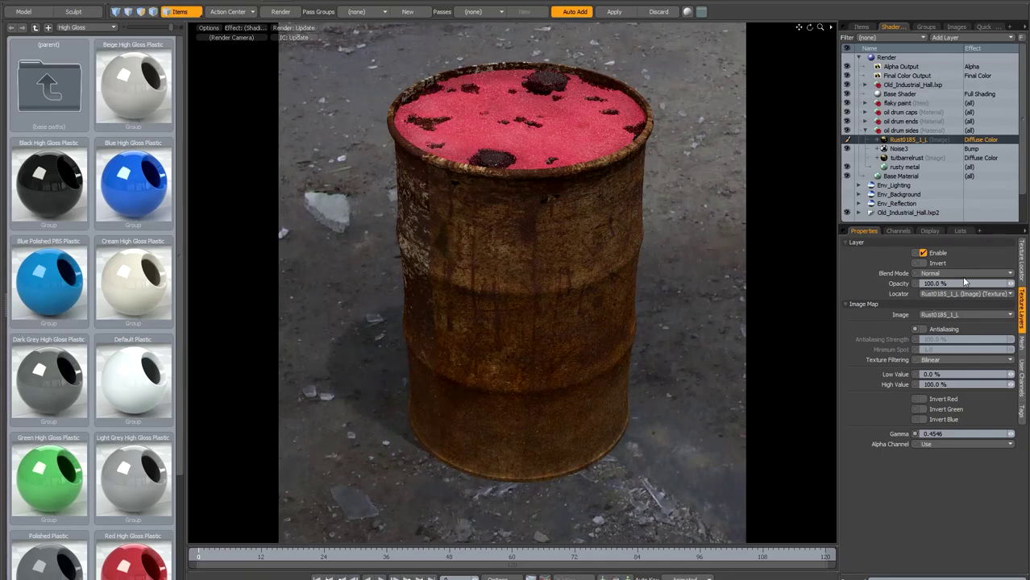
Set the oil drum as the rust texture's replicator particle source, with a particle size of 0.8
left_click(1022, 268)
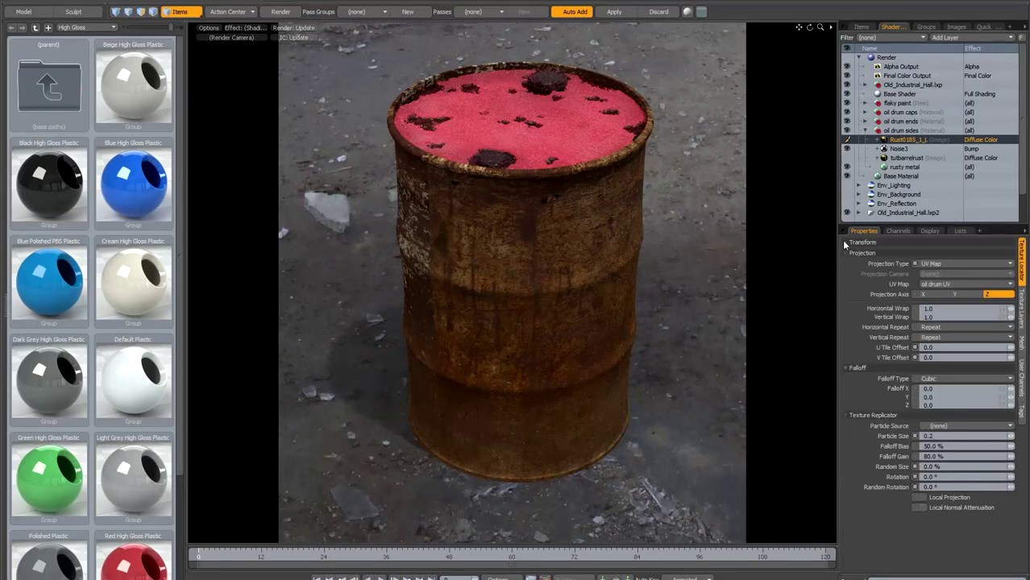
left_click(965, 426)
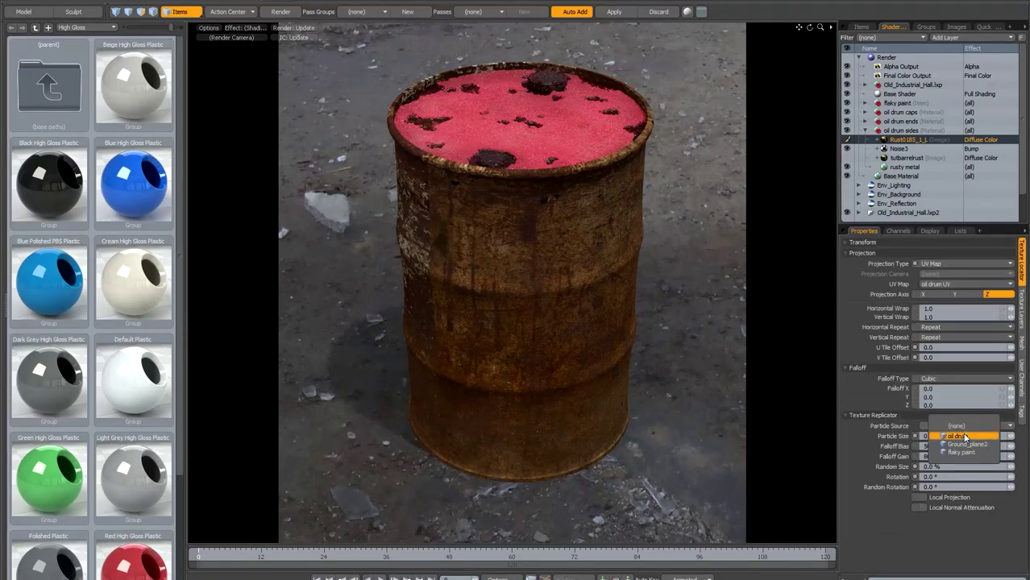
left_click(960, 436)
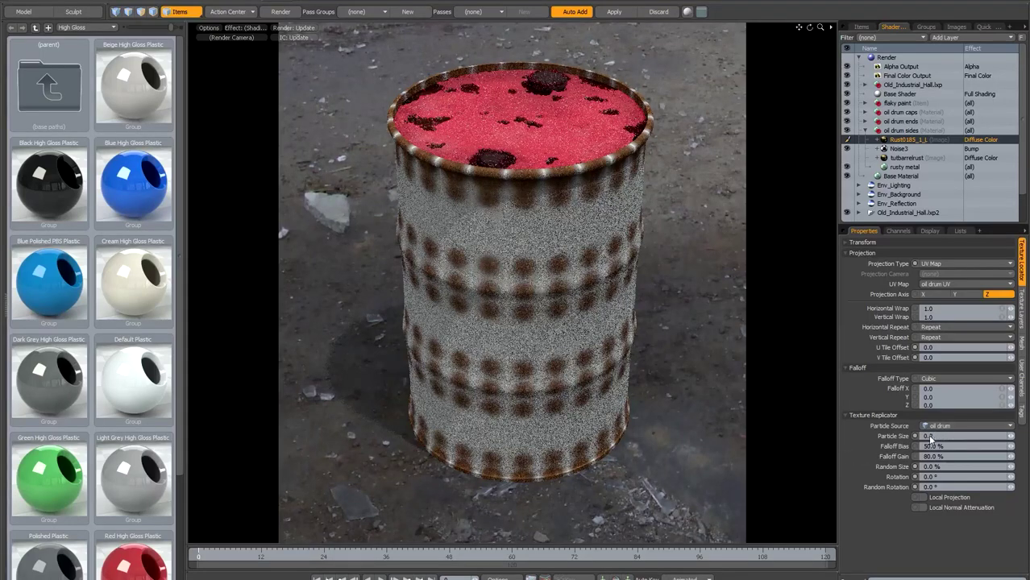
key("Return")
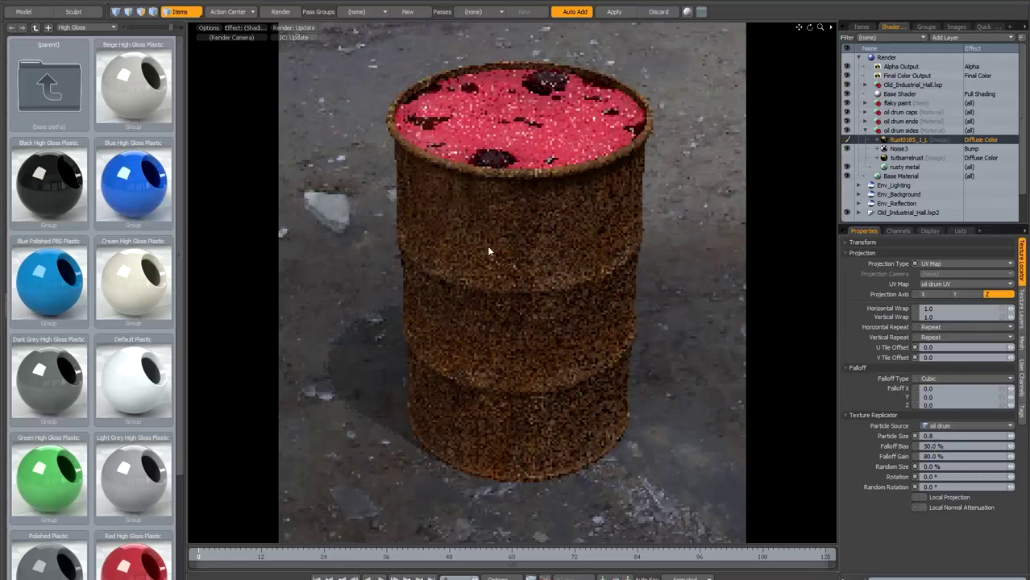
Set the texture replicator's rotation and random rotation to 45°, and make the flaky paint item visible
double_click(935, 478)
type("45")
key("Return")
double_click(933, 488)
type("45")
key("Return")
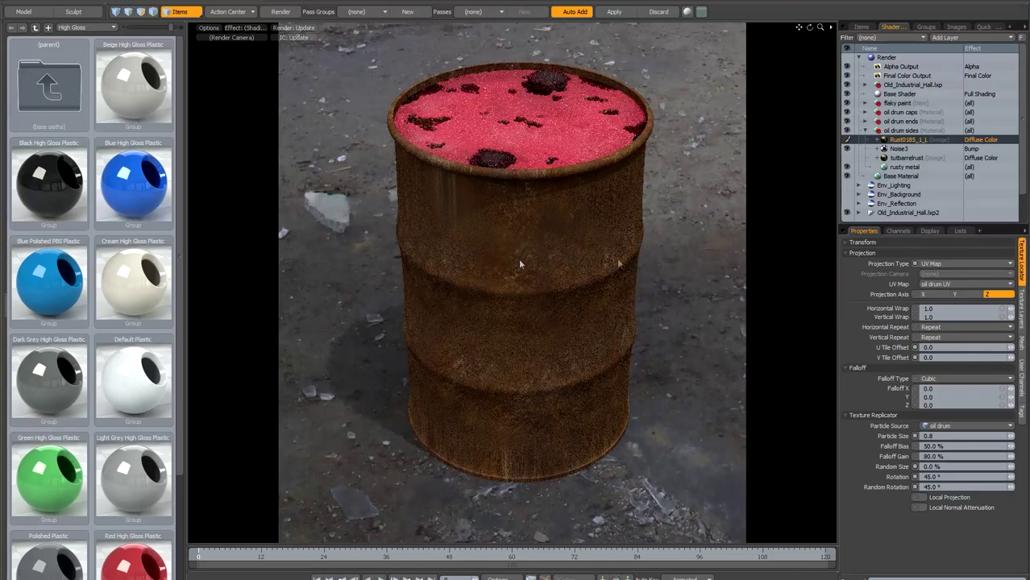
left_click(861, 26)
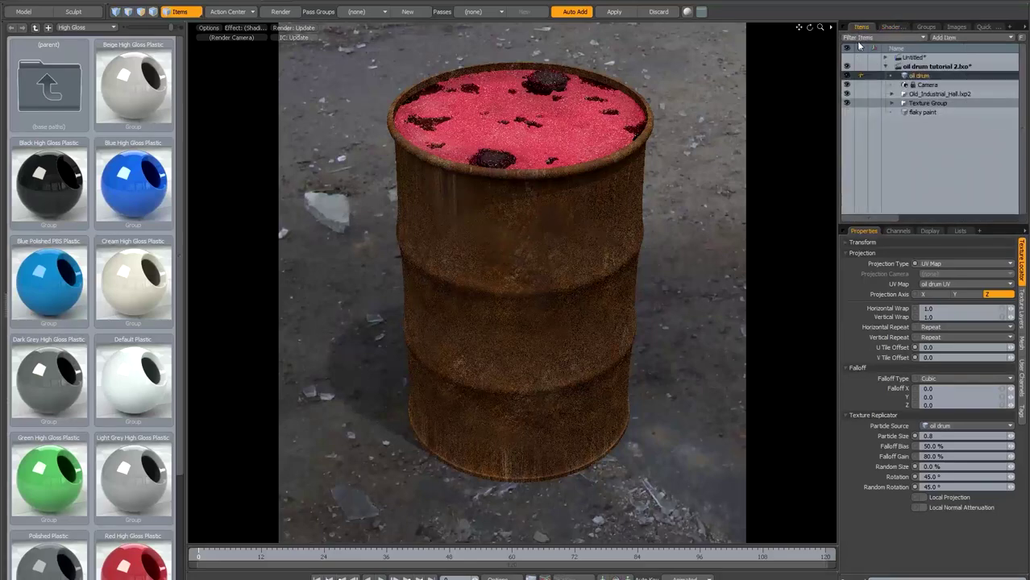
left_click(847, 112)
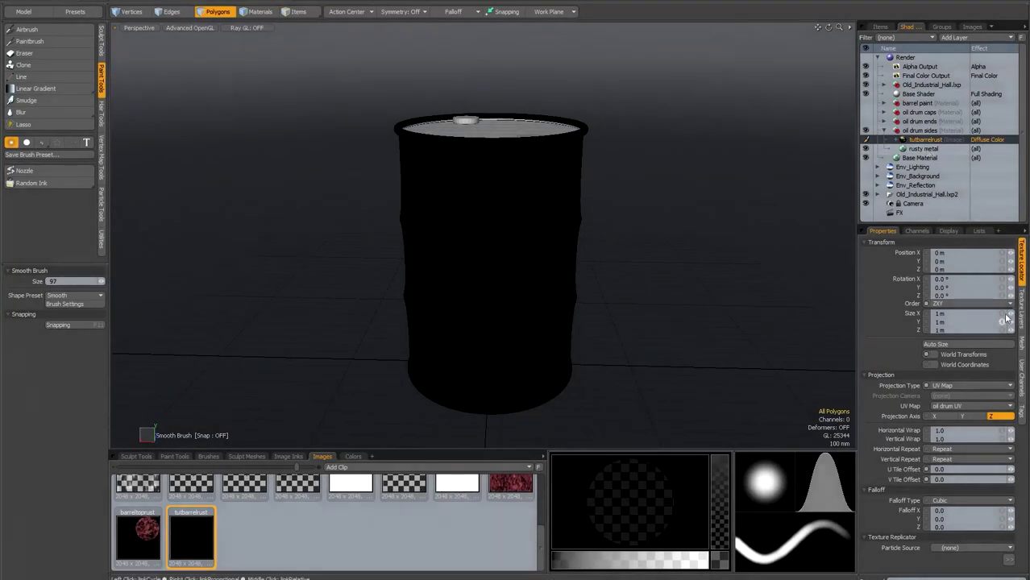
Set the tutbarrelrust image's gamma to 0.4546 and set up the Airbrush with the procedural brush, Nozzle and Random Ink
left_click(1025, 312)
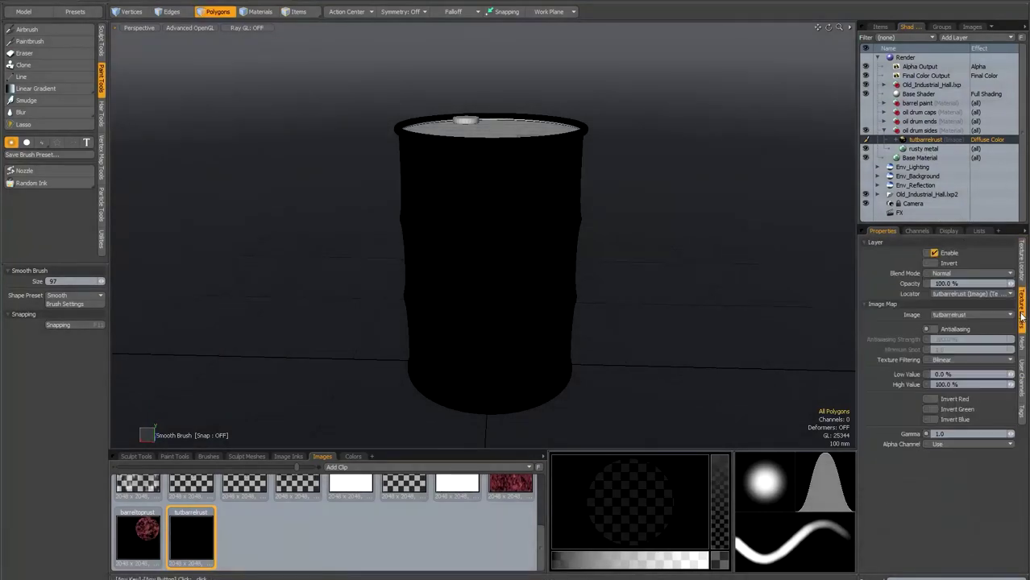
left_click(962, 434)
left_click(27, 30)
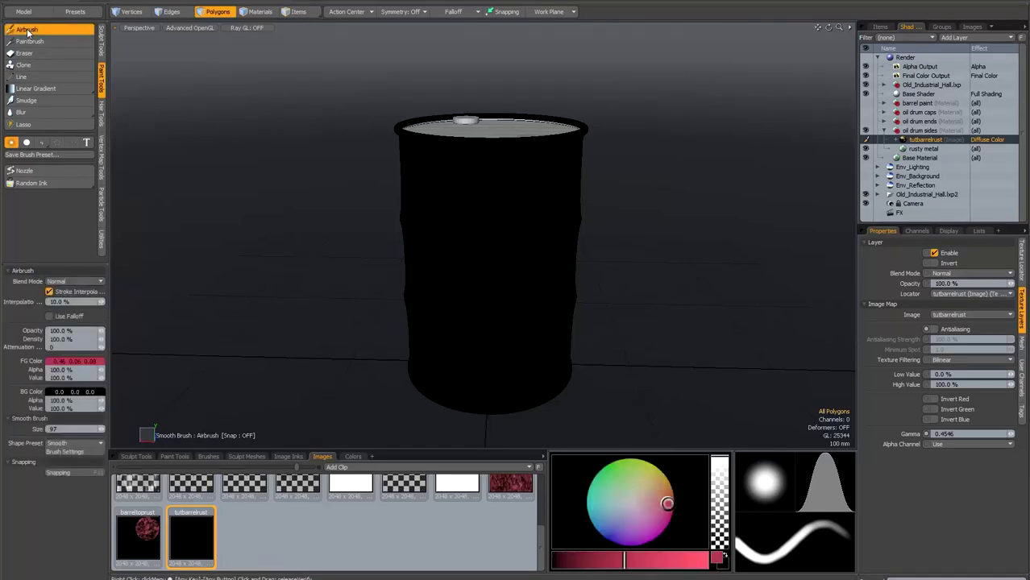
left_click(45, 143)
left_click(44, 183)
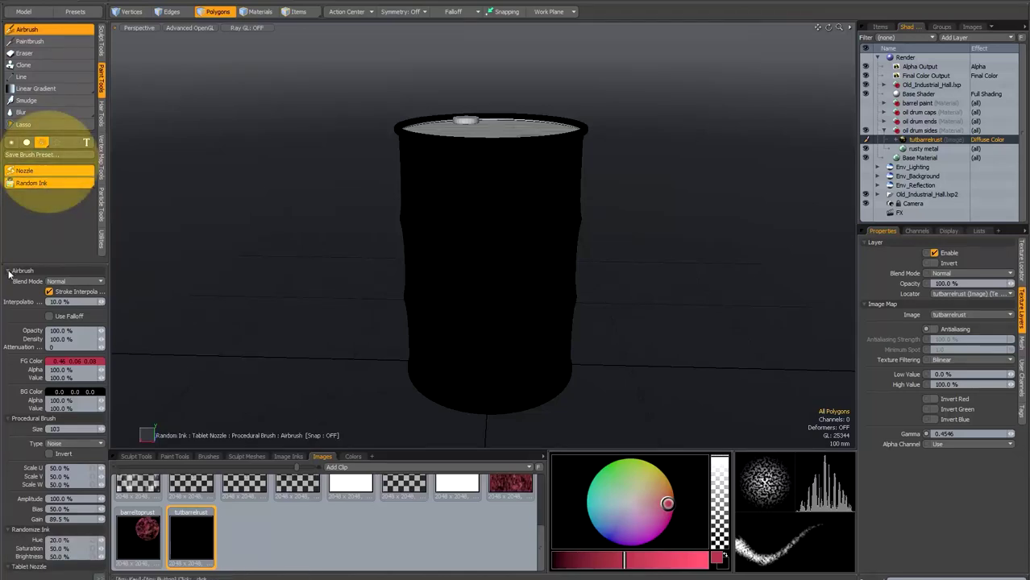
left_click(10, 271)
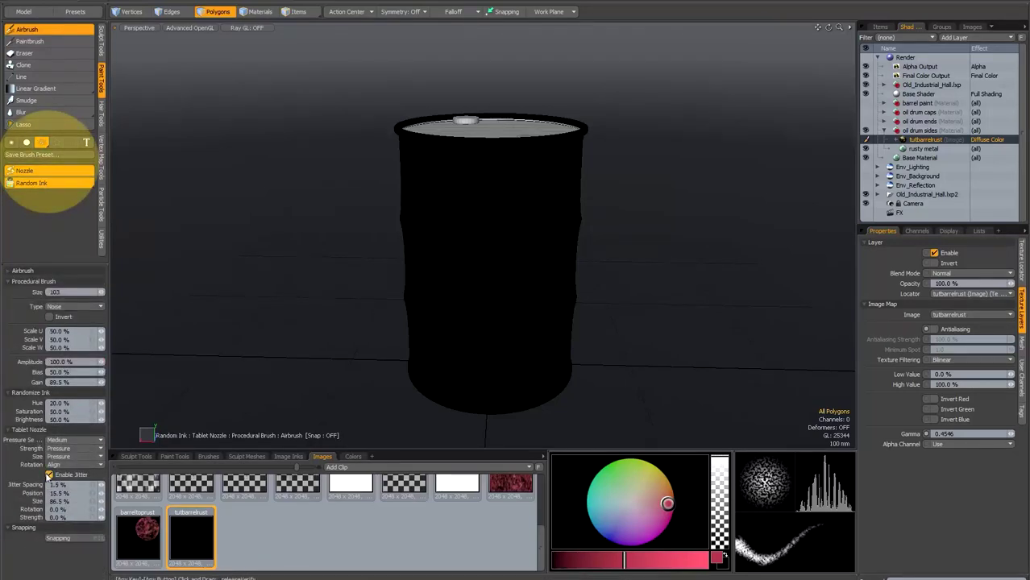
left_click(7, 272)
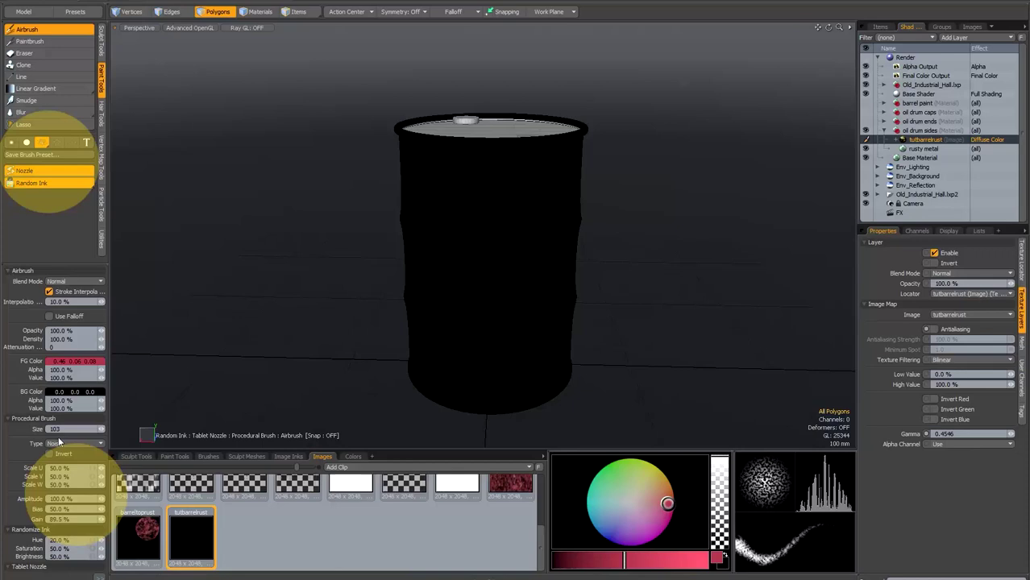
left_click(8, 271)
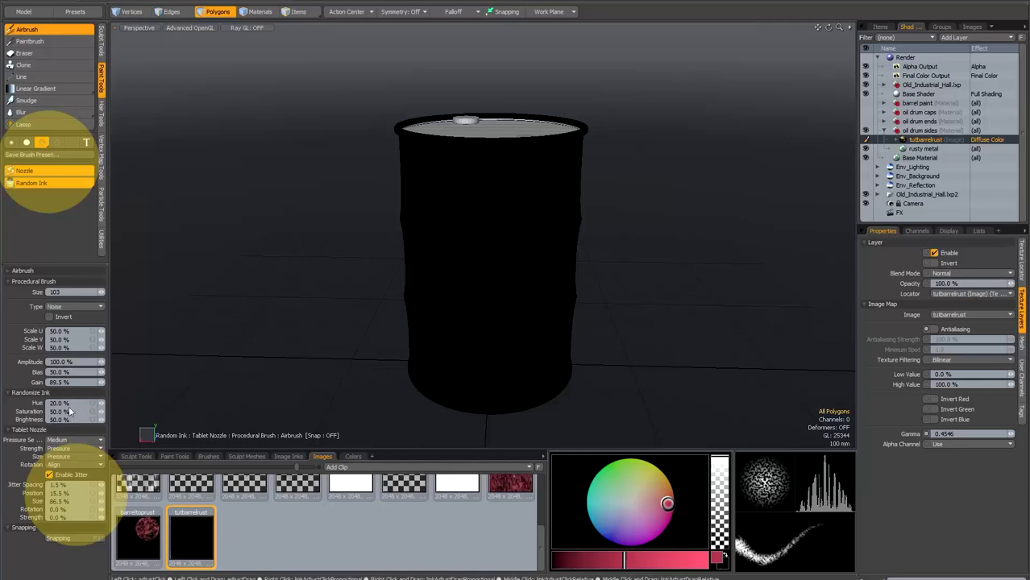
left_click(8, 272)
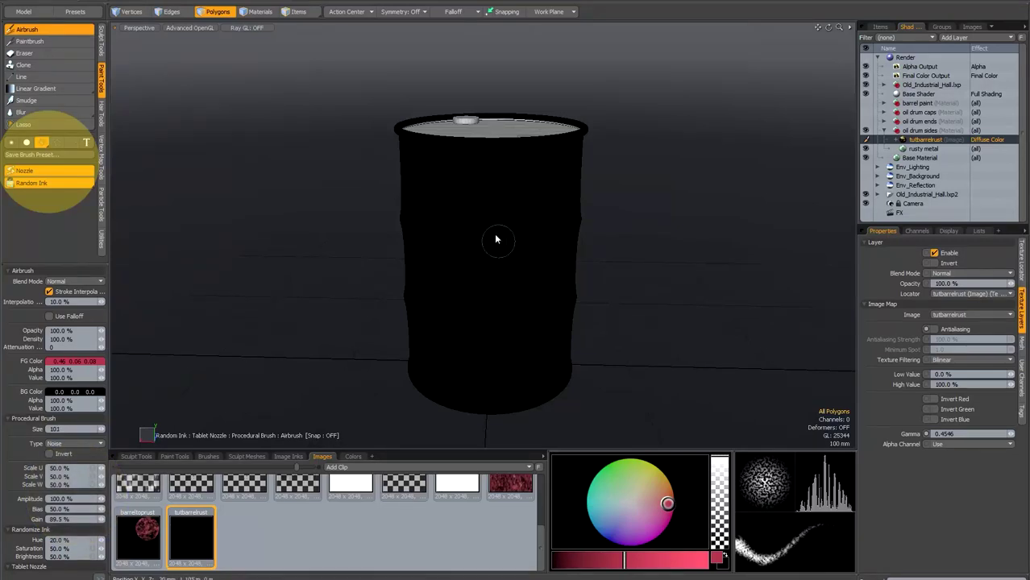
Airbrush mottled red rust over the drum's sides and around it with the procedural brush at size 101
mouse_move(481, 229)
left_mouse_down()
mouse_move(469, 164)
mouse_move(540, 157)
mouse_move(472, 172)
mouse_move(439, 161)
mouse_move(538, 163)
mouse_move(515, 219)
mouse_move(536, 253)
mouse_move(514, 274)
mouse_move(474, 246)
mouse_move(470, 336)
mouse_move(494, 348)
mouse_move(467, 345)
mouse_move(468, 375)
mouse_move(501, 396)
mouse_move(439, 391)
mouse_move(451, 373)
mouse_move(433, 367)
mouse_move(448, 197)
mouse_move(415, 143)
left_mouse_up()
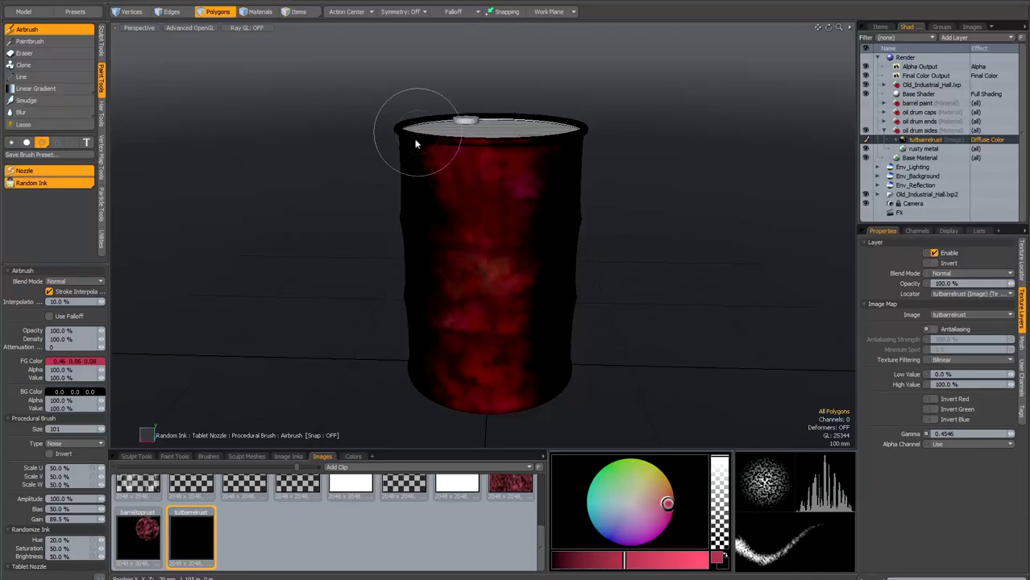
mouse_move(327, 249)
left_mouse_down("alt")
mouse_move(343, 262)
mouse_move(383, 260)
left_mouse_up("alt")
mouse_move(449, 141)
left_mouse_down()
mouse_move(490, 229)
mouse_move(461, 157)
mouse_move(474, 276)
mouse_move(465, 277)
mouse_move(459, 369)
mouse_move(428, 388)
mouse_move(423, 361)
mouse_move(441, 291)
mouse_move(418, 356)
left_mouse_up()
mouse_move(428, 198)
left_mouse_down()
mouse_move(437, 226)
mouse_move(412, 146)
mouse_move(428, 140)
left_mouse_up()
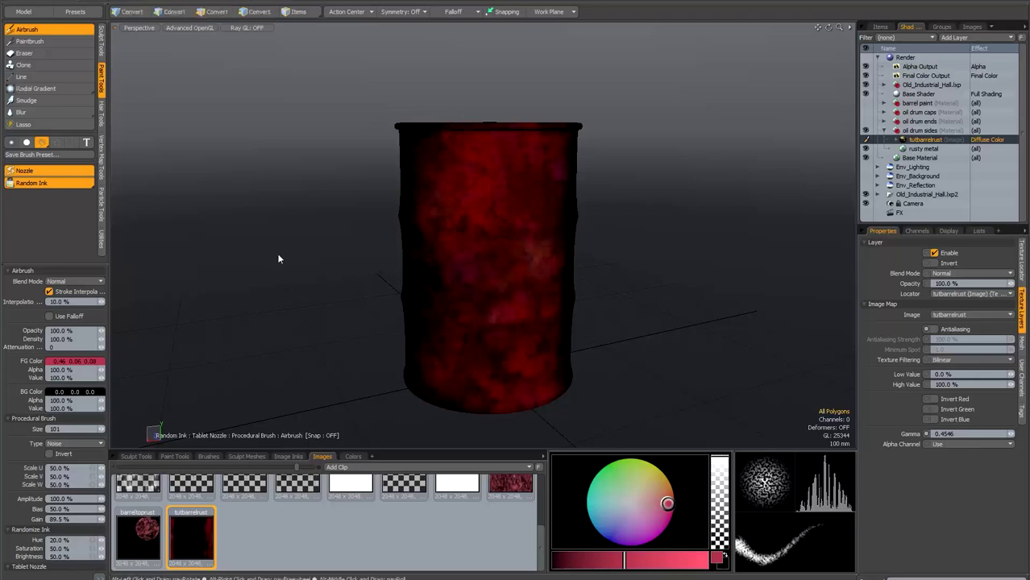
left_click_drag(279, 256, 380, 242, "alt")
mouse_move(507, 128)
left_mouse_down()
mouse_move(456, 129)
mouse_move(490, 197)
mouse_move(488, 363)
mouse_move(411, 389)
mouse_move(462, 271)
mouse_move(426, 404)
mouse_move(475, 314)
mouse_move(416, 122)
left_mouse_up()
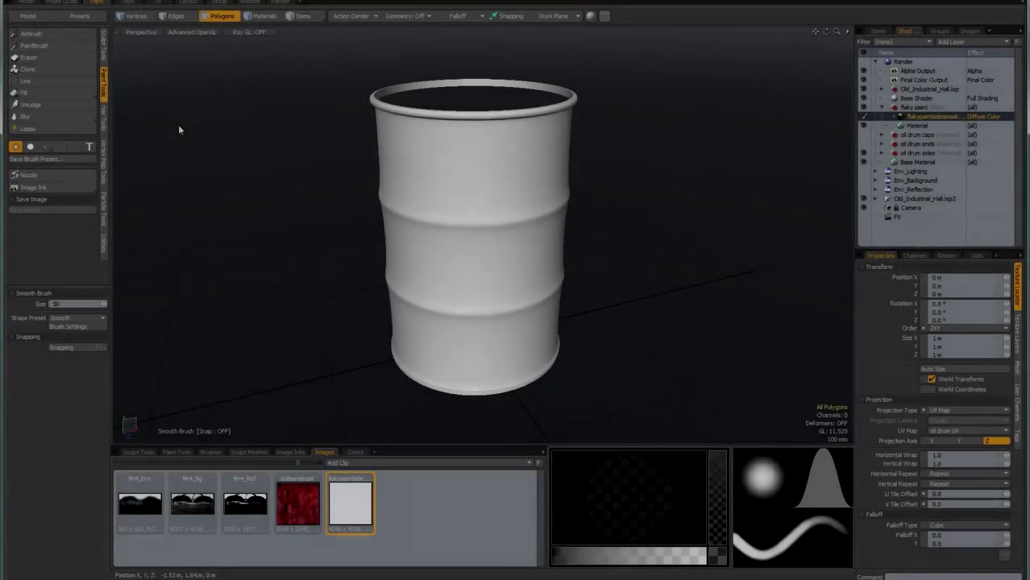
Choose the Paintbrush with the procedural brush at size 95 and paint a black test patch on the drum's upper side
left_click(38, 46)
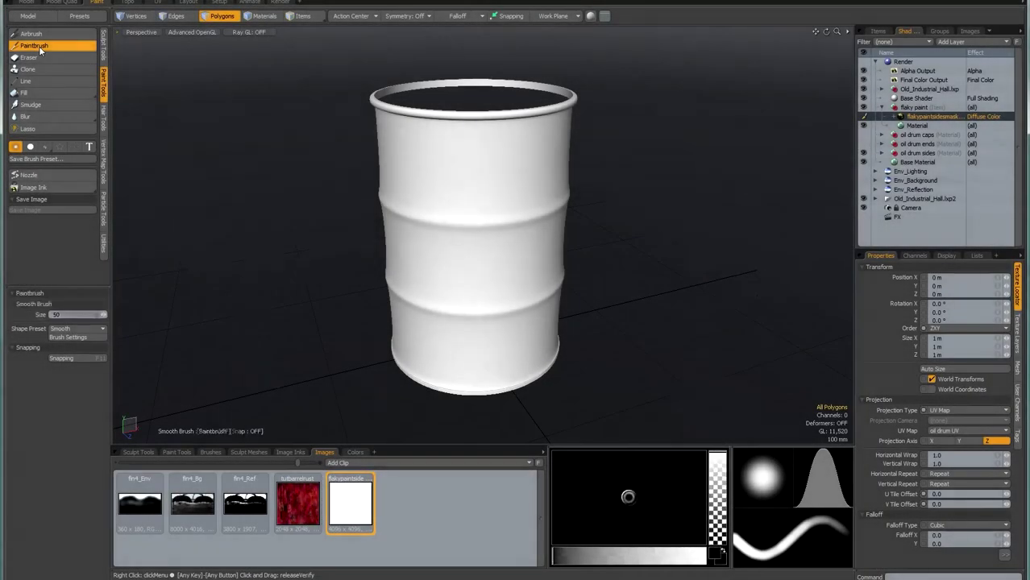
left_click(44, 147)
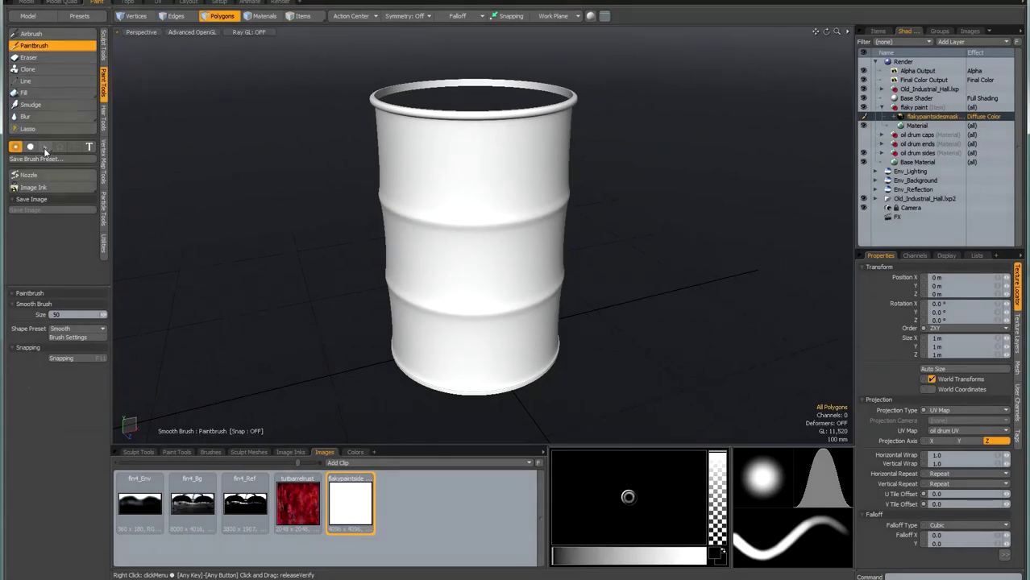
right_click_drag(423, 227, 438, 217)
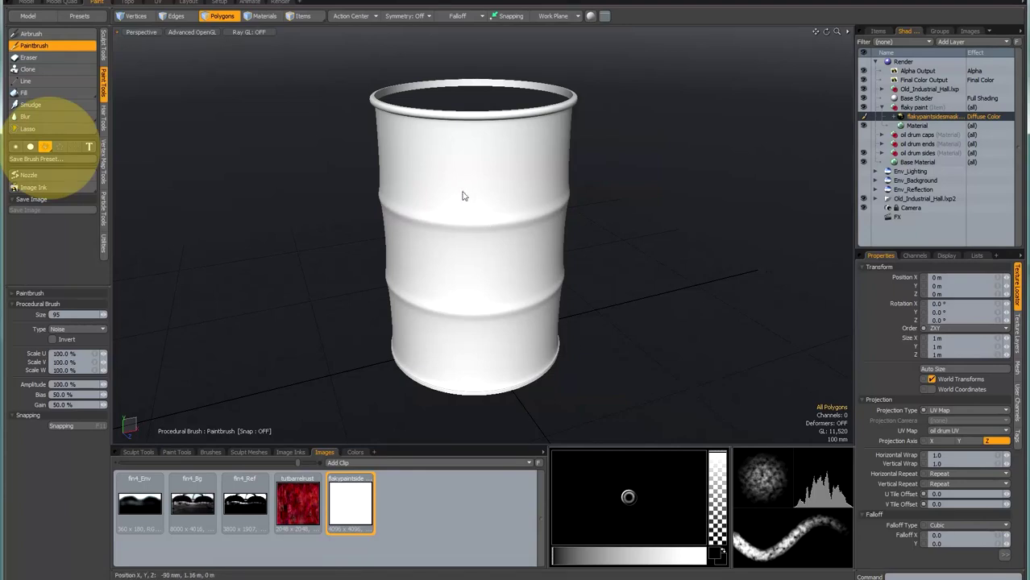
left_click_drag(460, 185, 461, 183)
mouse_move(327, 246)
left_mouse_down("alt")
mouse_move(348, 243)
mouse_move(333, 231)
mouse_move(289, 229)
mouse_move(326, 226)
left_mouse_up("alt")
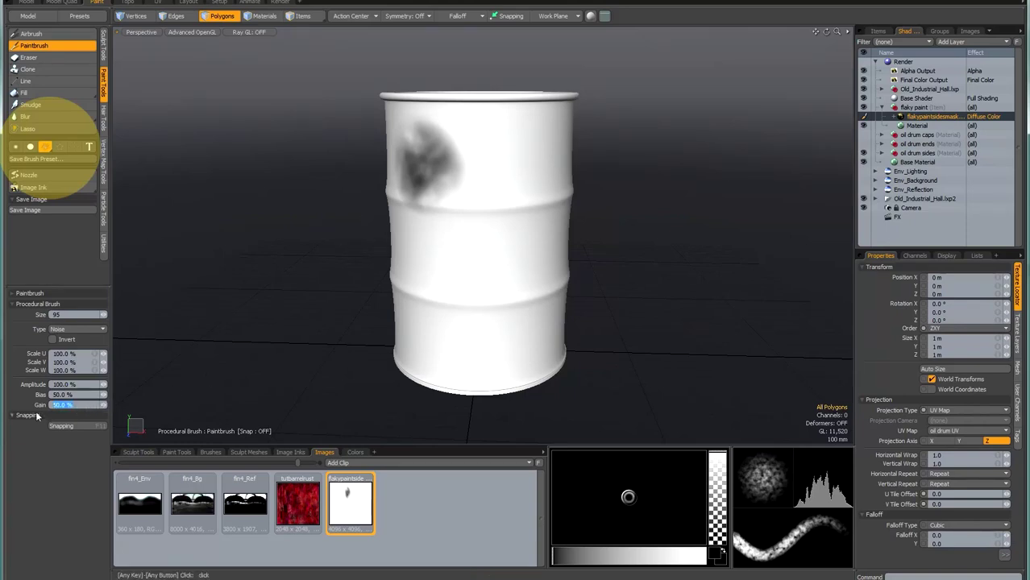
Set the procedural brush's gain to 200%, bias to 60% and amplitude to 200%
type("00")
key("Return")
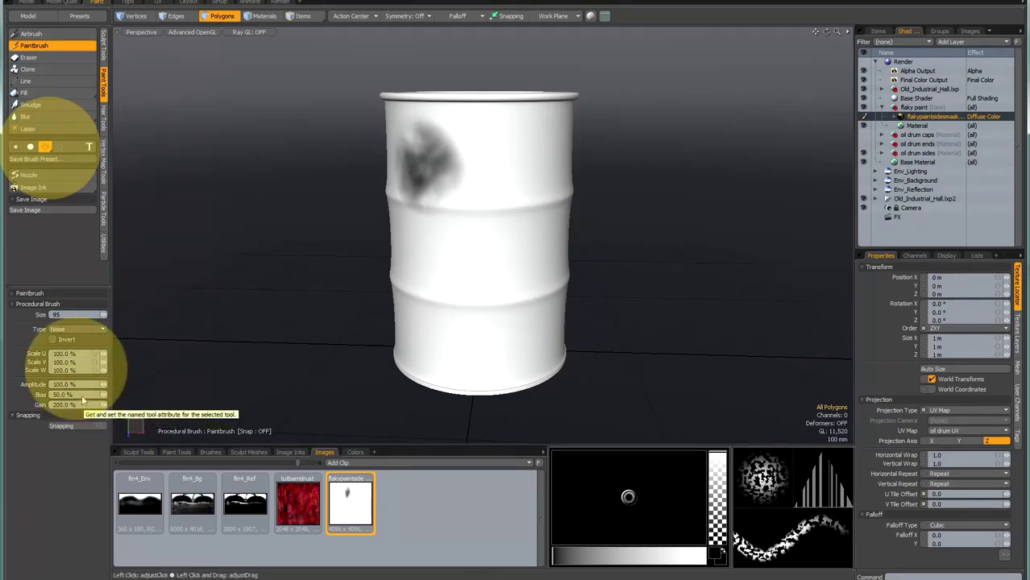
left_click_drag(85, 395, 33, 401)
type("60")
key("Return")
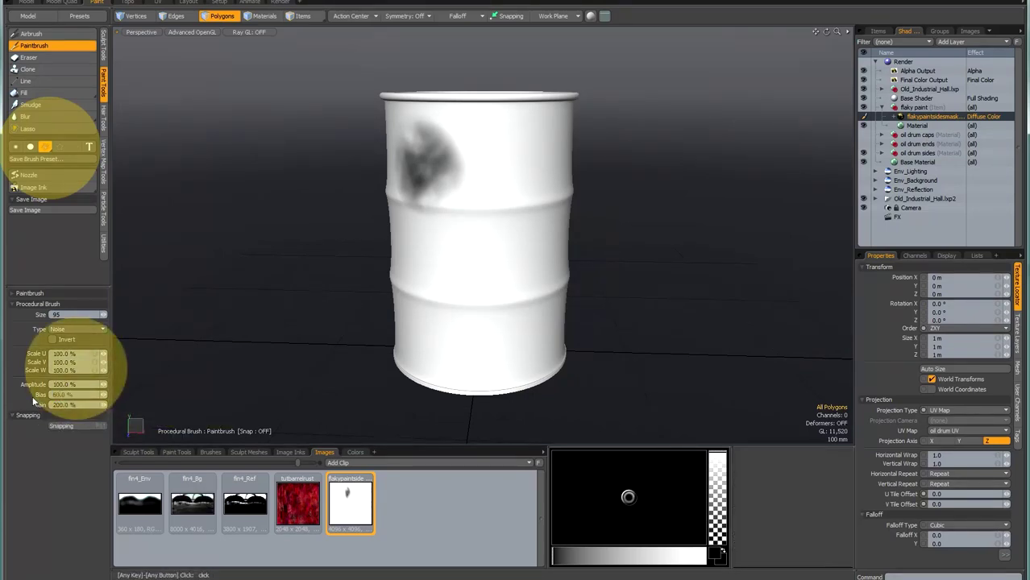
left_click(35, 386)
type("200")
key("Return")
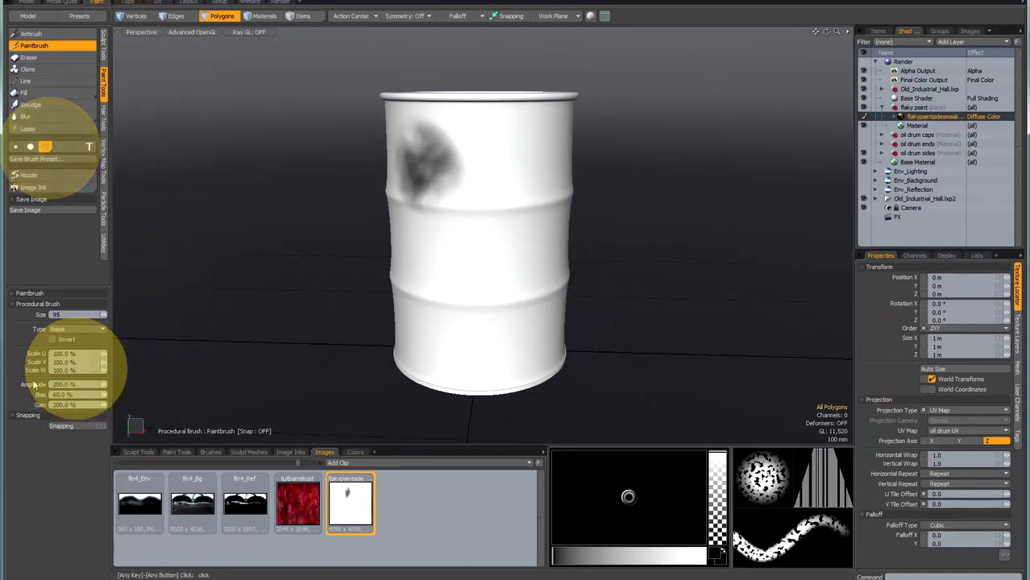
Paint irregular black flake patches on the drum's upper side, using the procedural brush with Nozzle and 40% scale
left_click(483, 178)
left_click_drag(482, 180, 479, 182)
left_click_drag(463, 235, 449, 235)
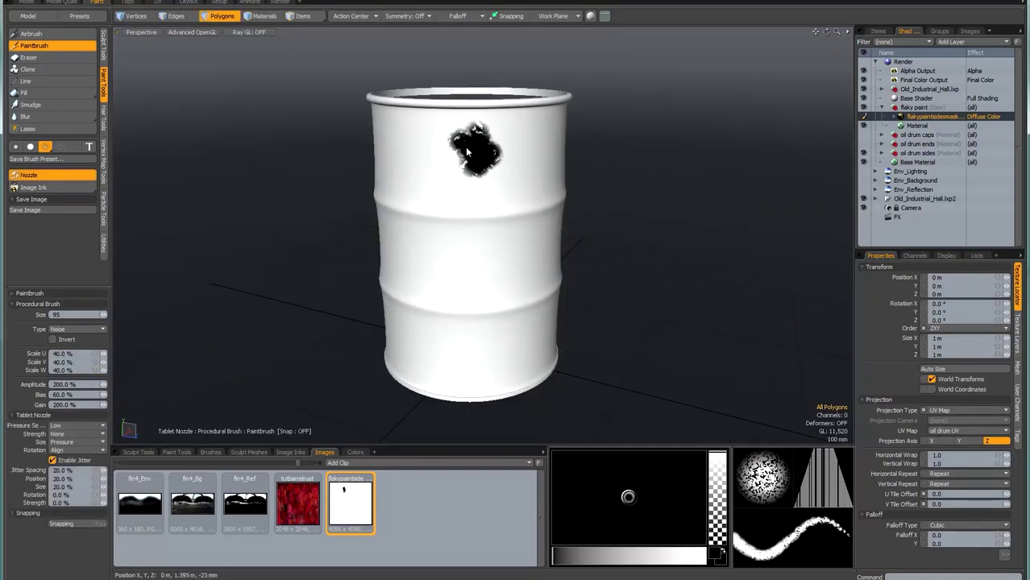
left_click_drag(352, 207, 267, 206, "alt")
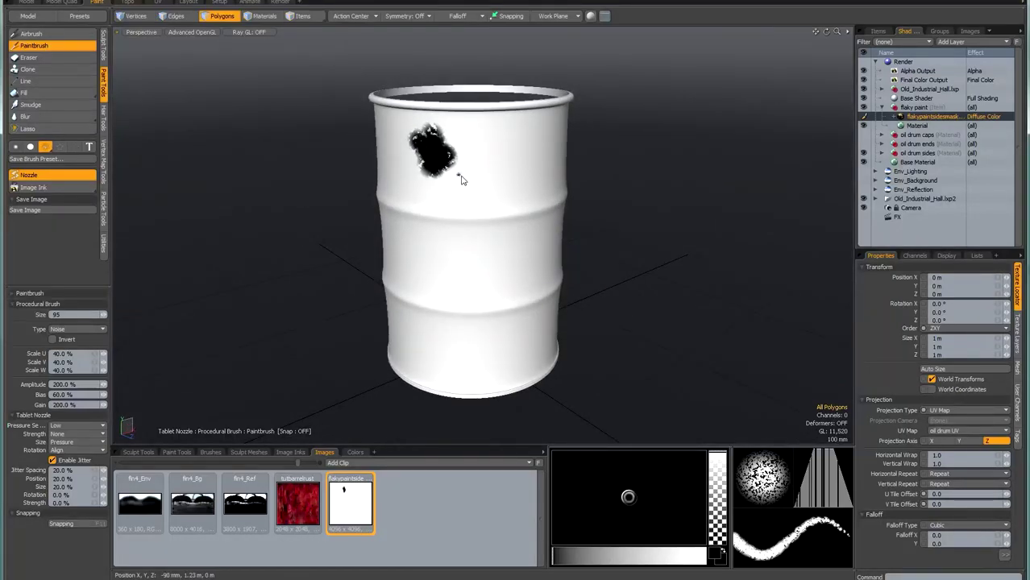
left_click_drag(458, 181, 469, 179)
left_click_drag(267, 250, 242, 238, "alt")
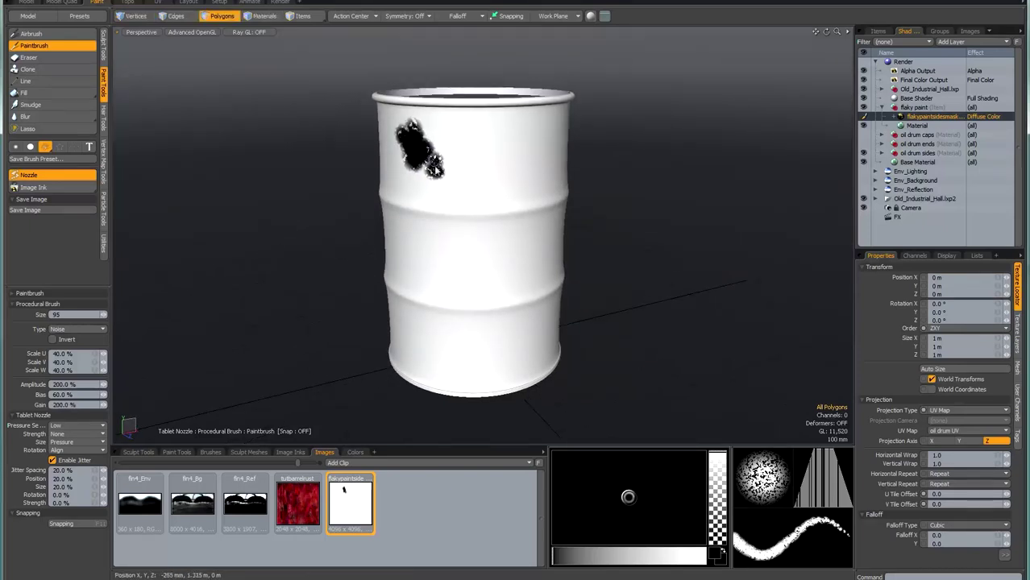
left_click_drag(308, 211, 314, 238, "alt")
left_click_drag(449, 163, 449, 165)
mouse_move(307, 210)
left_mouse_down("alt")
mouse_move(288, 232)
mouse_move(331, 242)
mouse_move(445, 226)
left_mouse_up("alt")
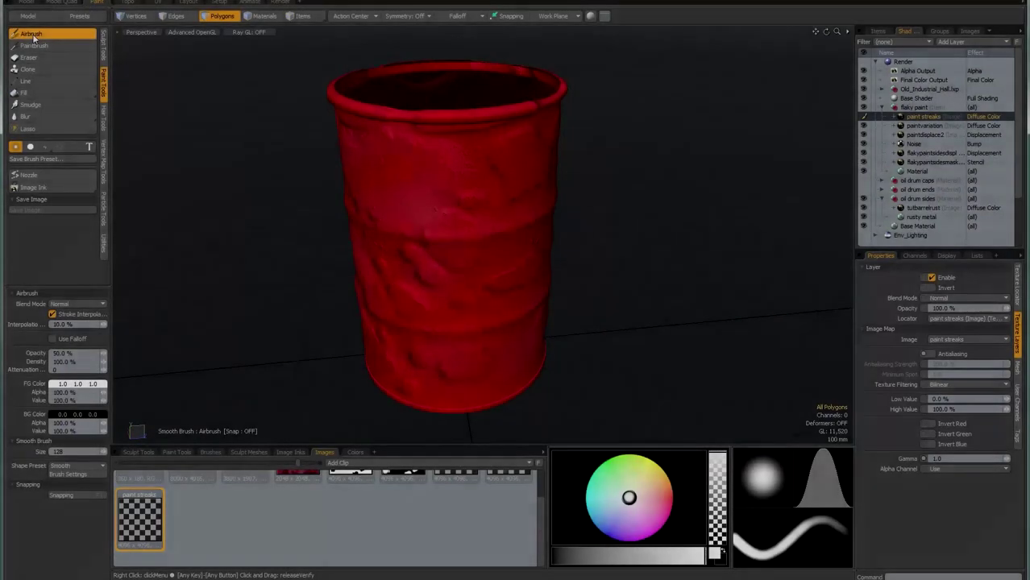
Set the Airbrush to a black foreground color and a smooth brush size of 18, with the Nozzle enabled
left_click(559, 556)
left_click(556, 556)
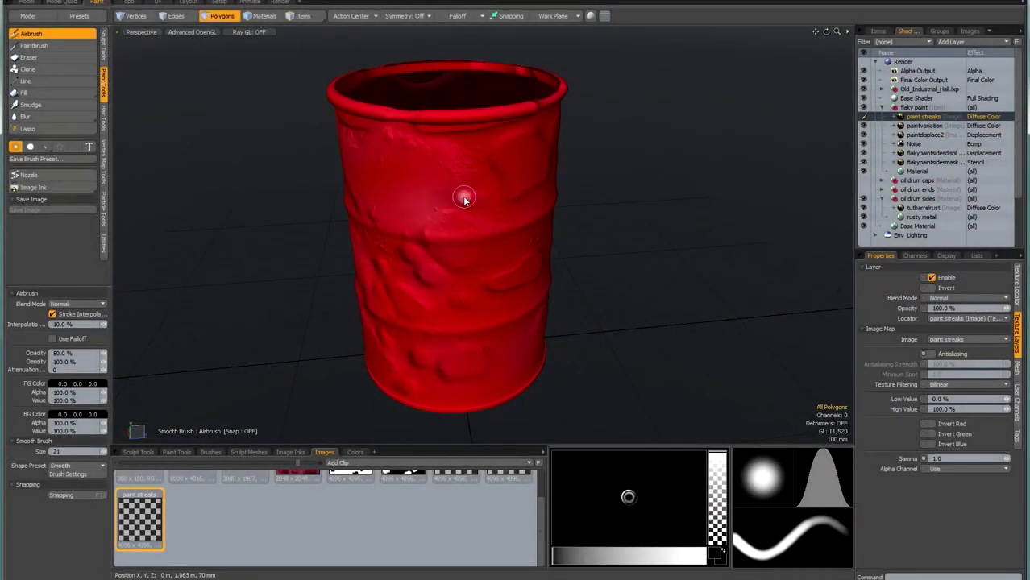
right_click_drag(464, 198, 462, 199)
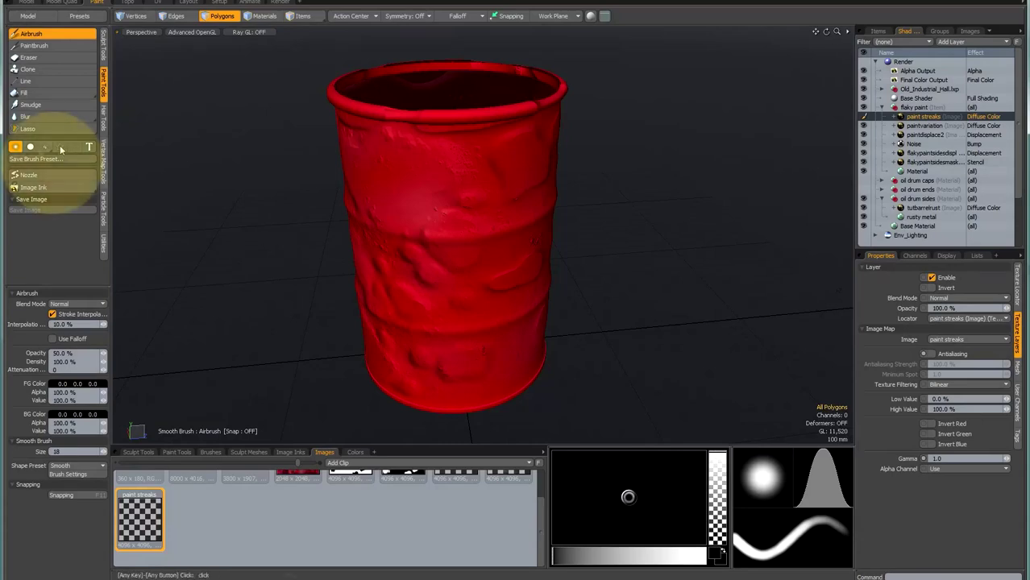
left_click(32, 175)
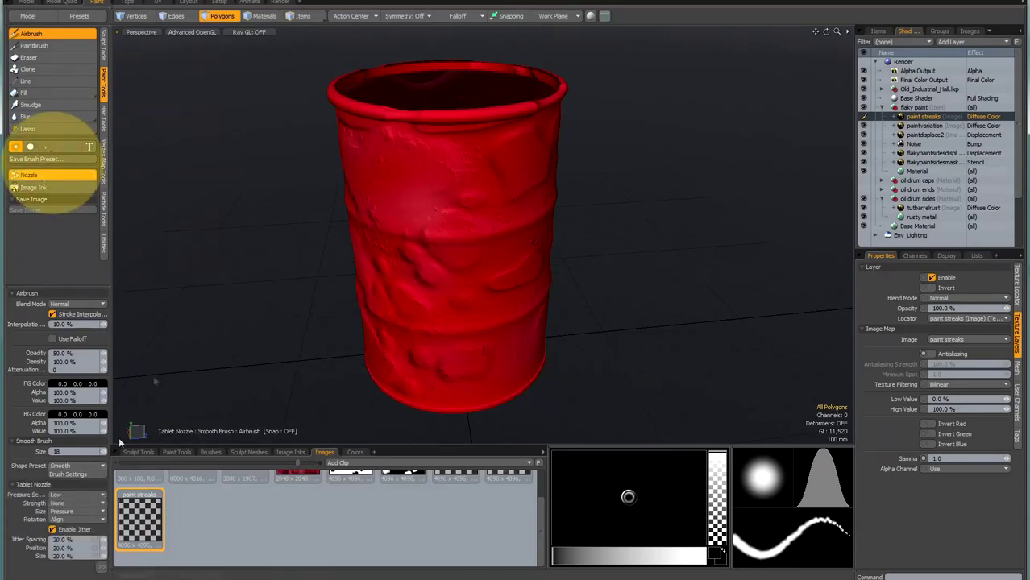
Airbrush vertical black streaks from the rim down the drum's sides on the paint streaks layer, using brush sizes 18 and 63
scroll(424, 186, "up", 2)
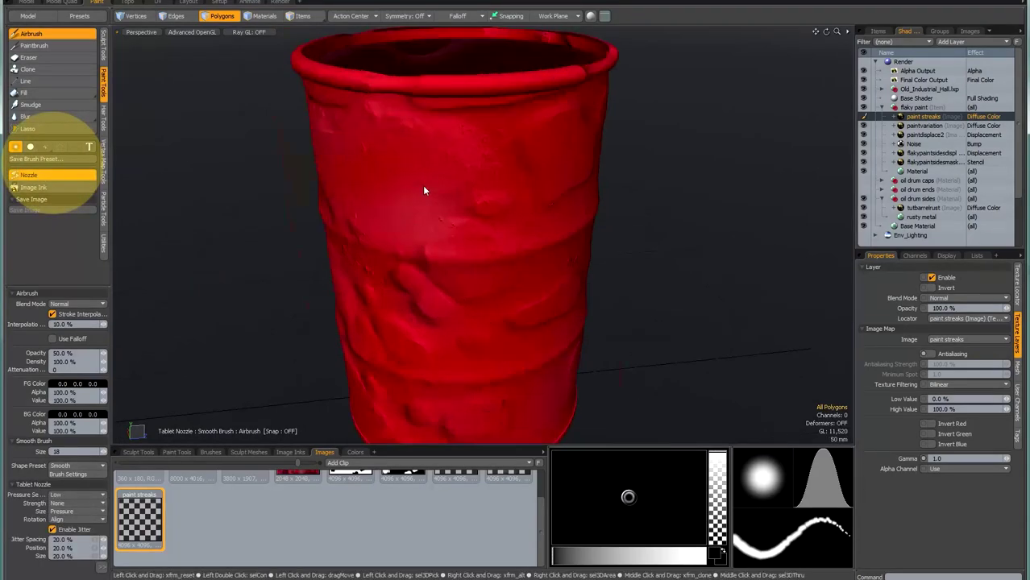
left_click_drag(395, 260, 416, 235, "alt")
left_click_drag(419, 196, 469, 173, "alt+shift")
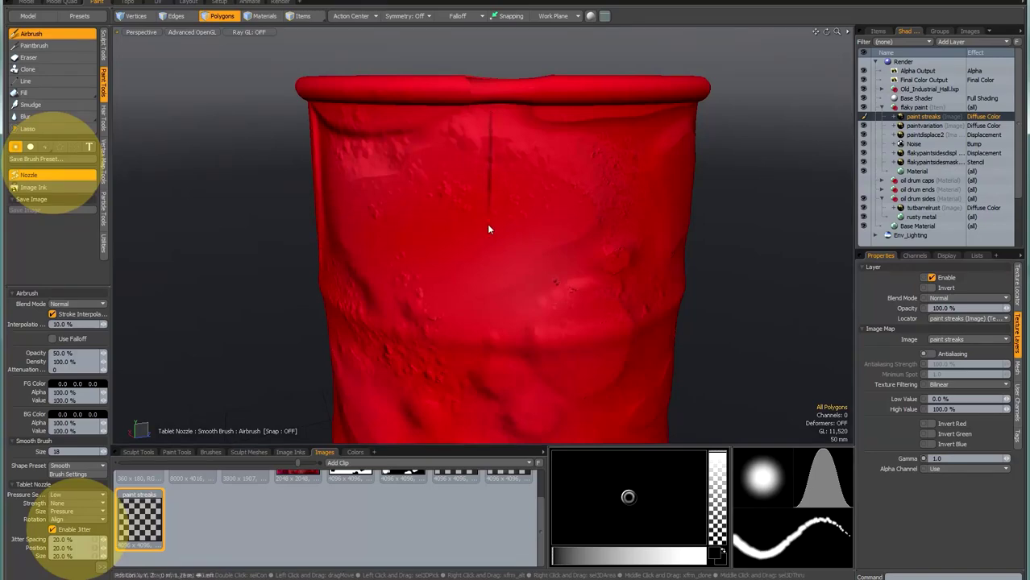
left_click_drag(437, 222, 465, 205, "alt")
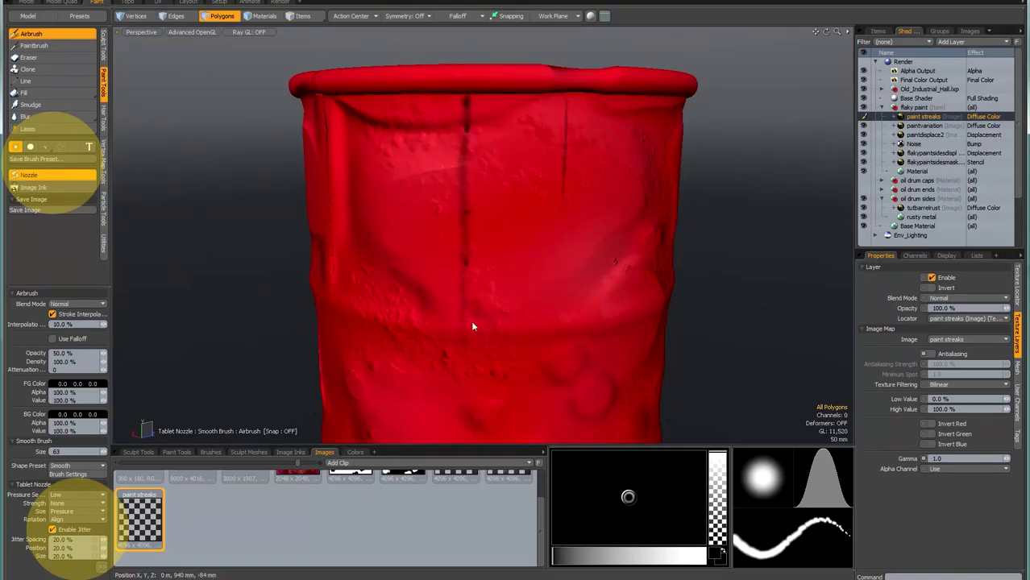
left_click_drag(463, 341, 519, 101, "alt+shift")
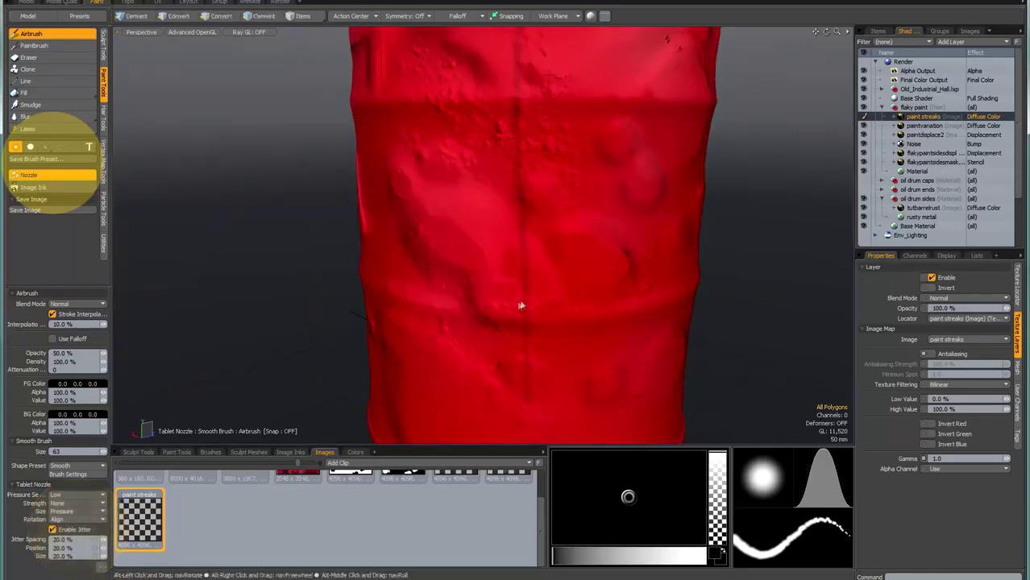
scroll(517, 300, "down", 5)
scroll(524, 282, "up", 3)
left_click_drag(482, 99, 491, 76, "alt")
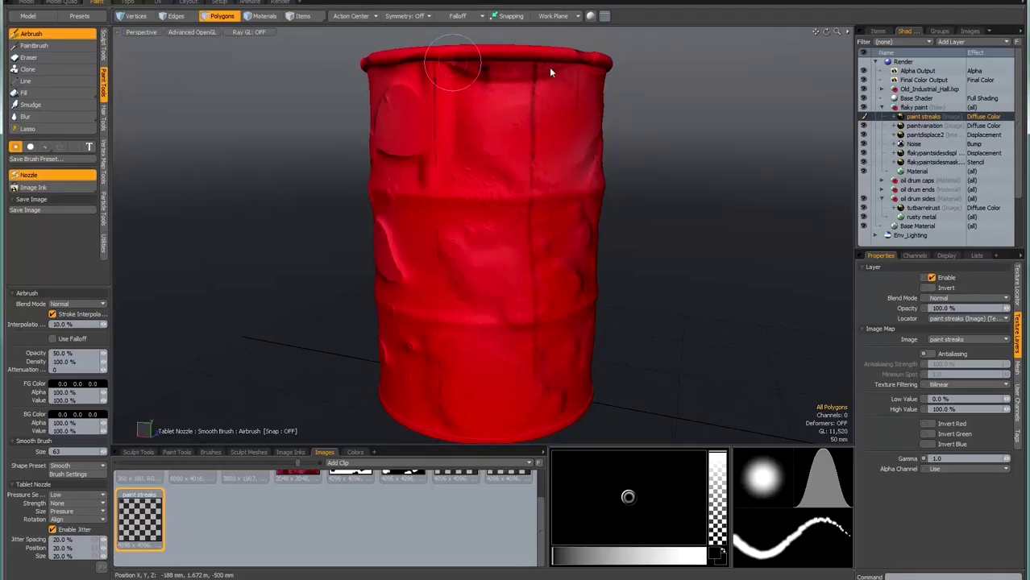
left_click_drag(596, 148, 521, 65, "alt")
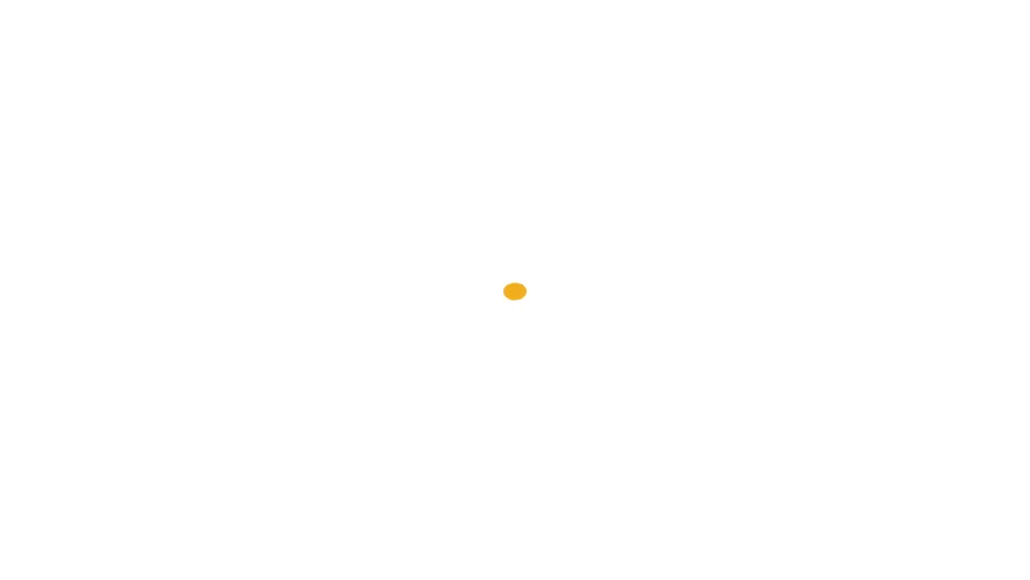